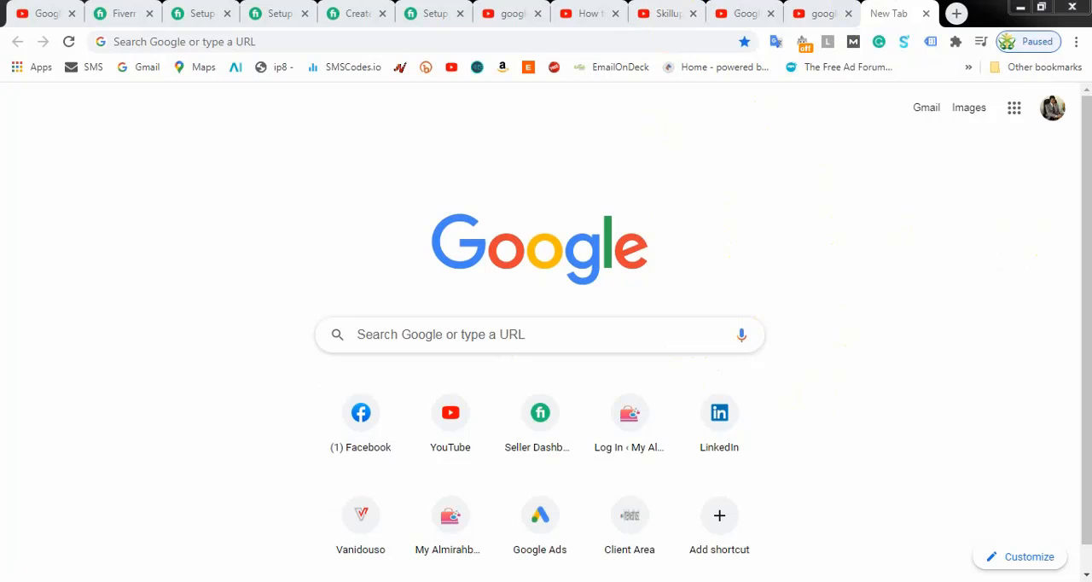
Step: Switch to Notepad and write the heading "Google Tag Manager" with a dotted line beneath it
click(24, 567)
click(98, 226)
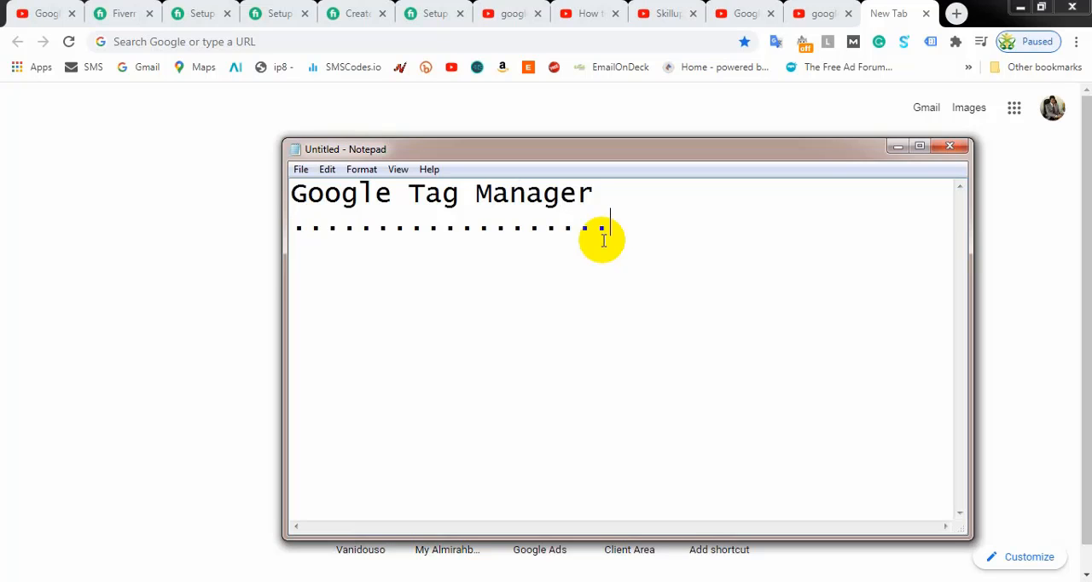
click(308, 192)
key(BackSpace)
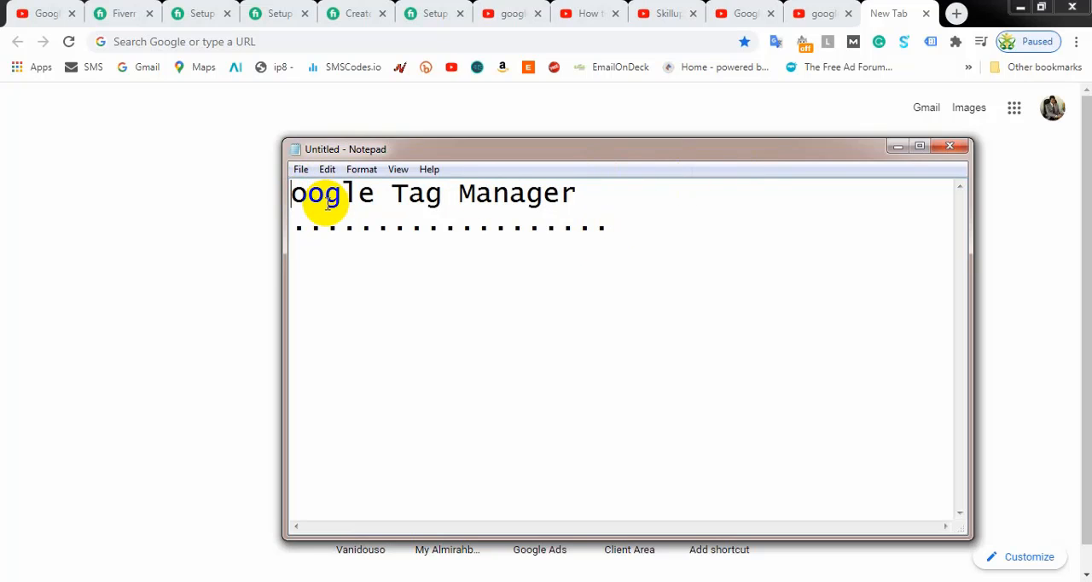
text(G)
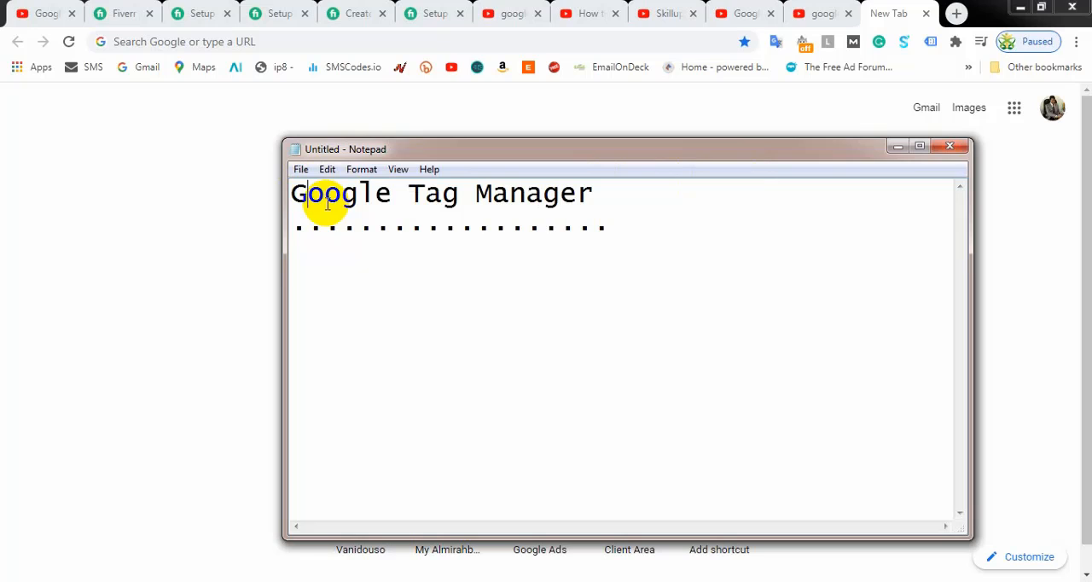
click(609, 200)
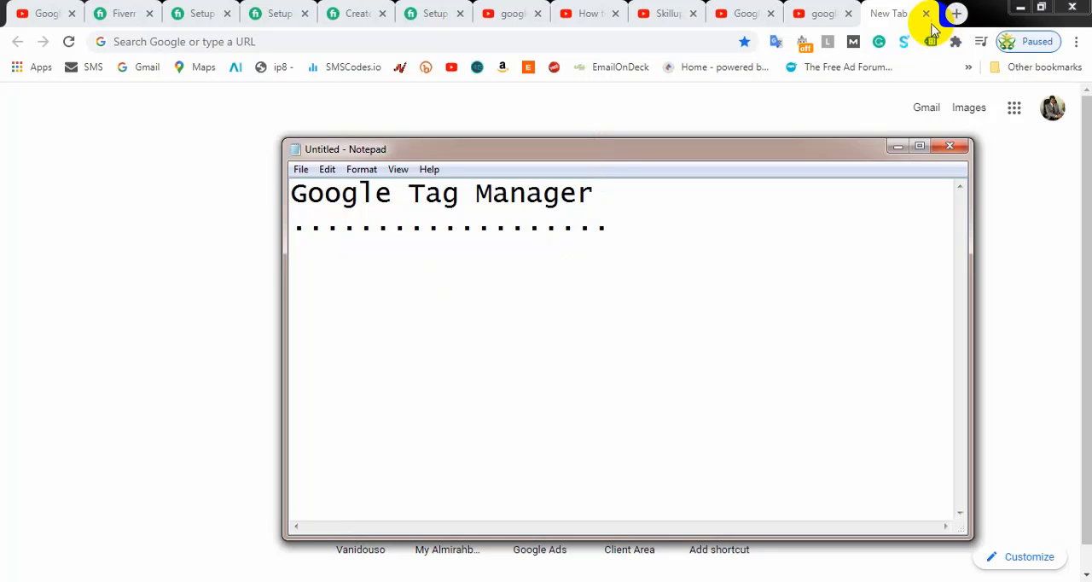
Step: Switch to Chrome and open the store website myalmirahbd.com in a new tab
click(957, 16)
click(957, 15)
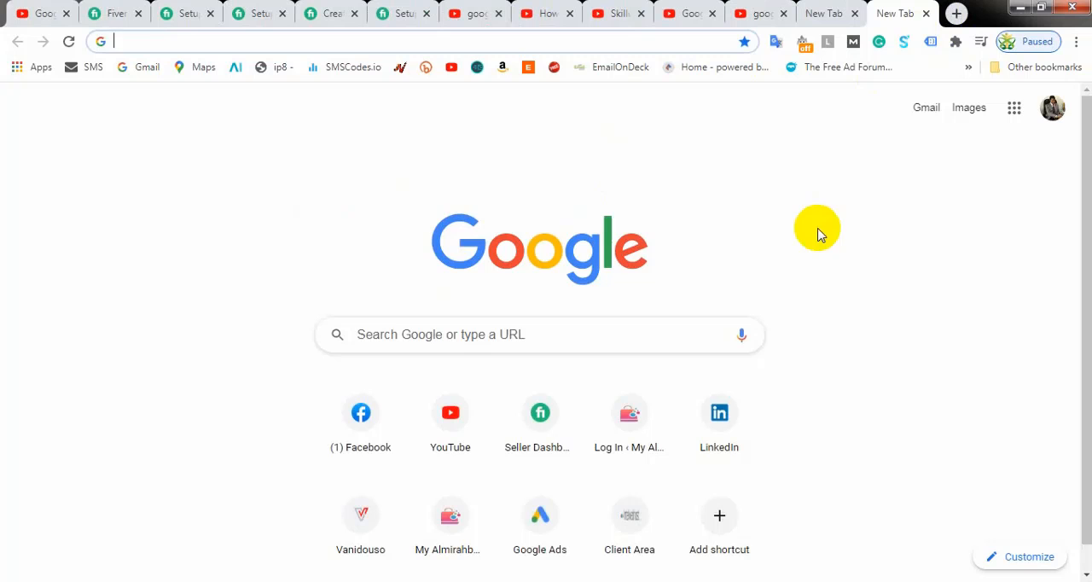
text(My)
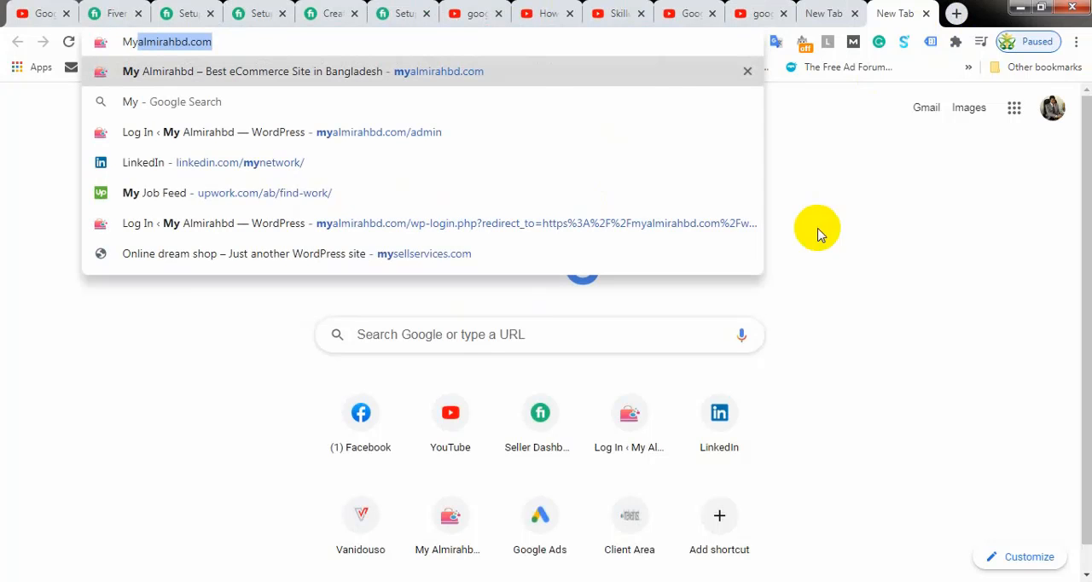
key(Return)
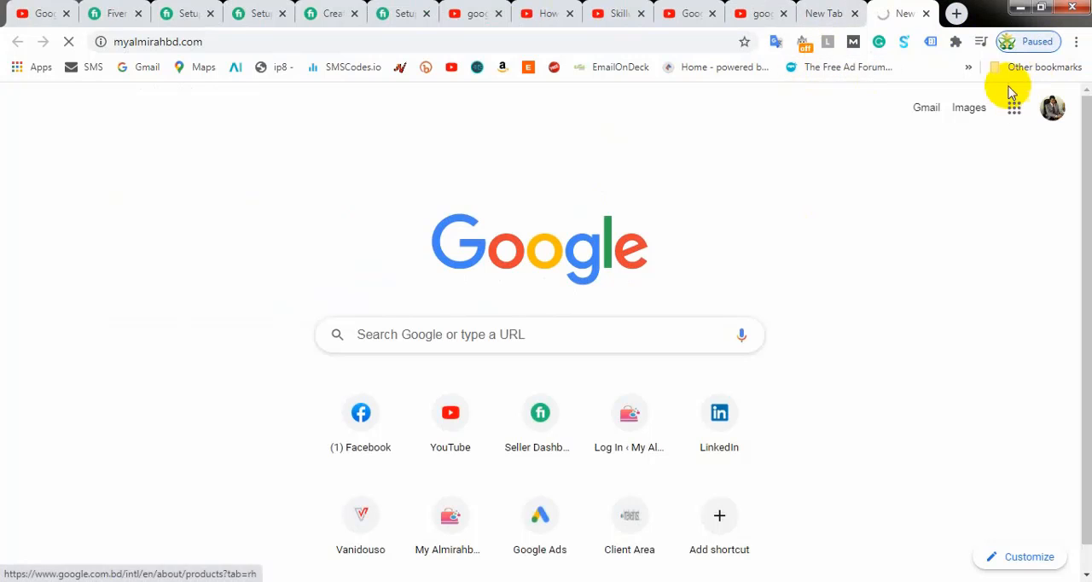
Step: Open ads.google.com in another new tab, sign in and choose the entry named "Google Ads account"
click(957, 13)
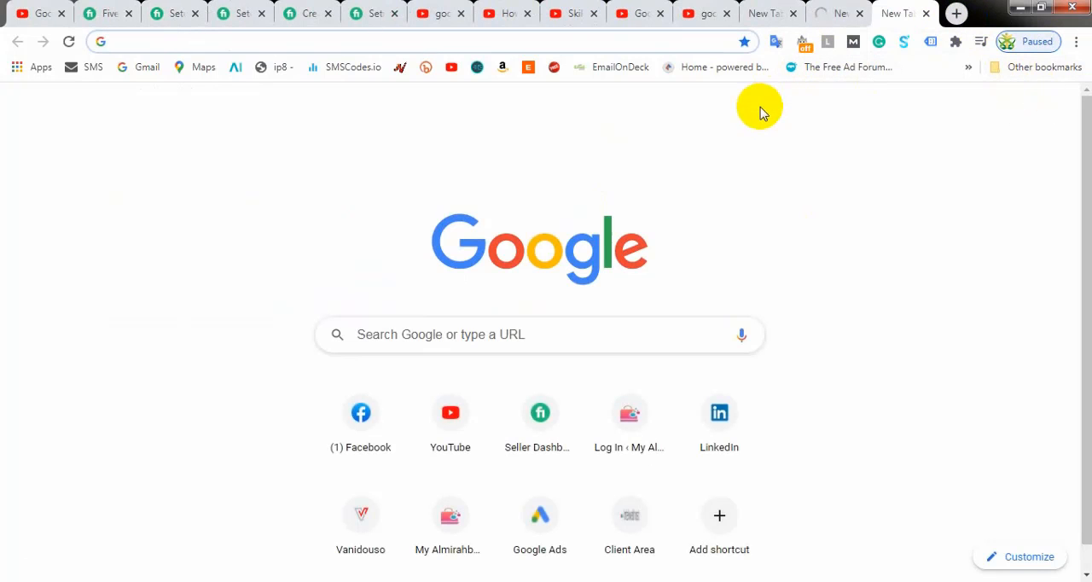
text(Ads.google.com)
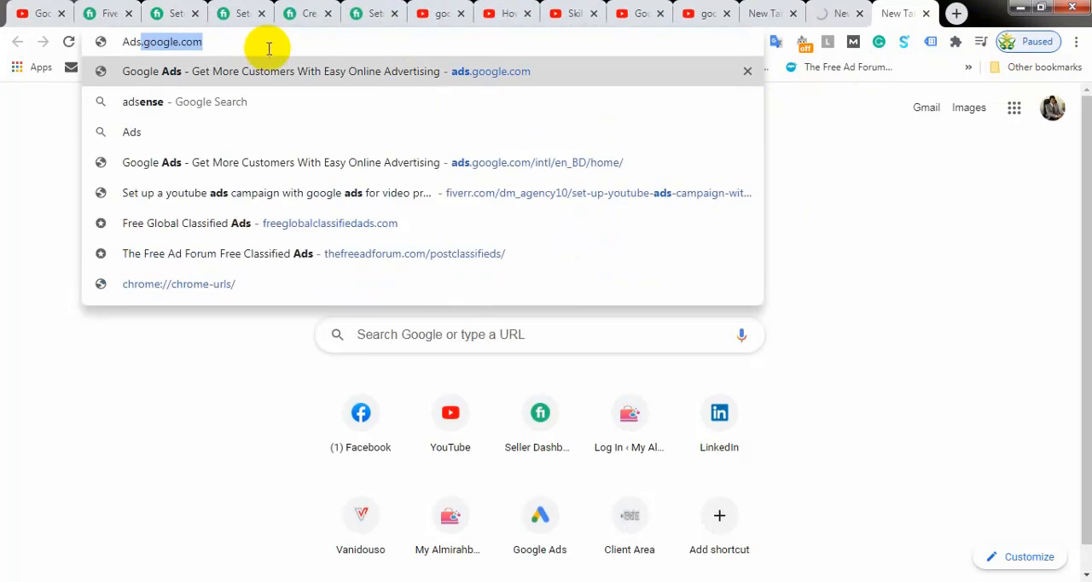
key(Return)
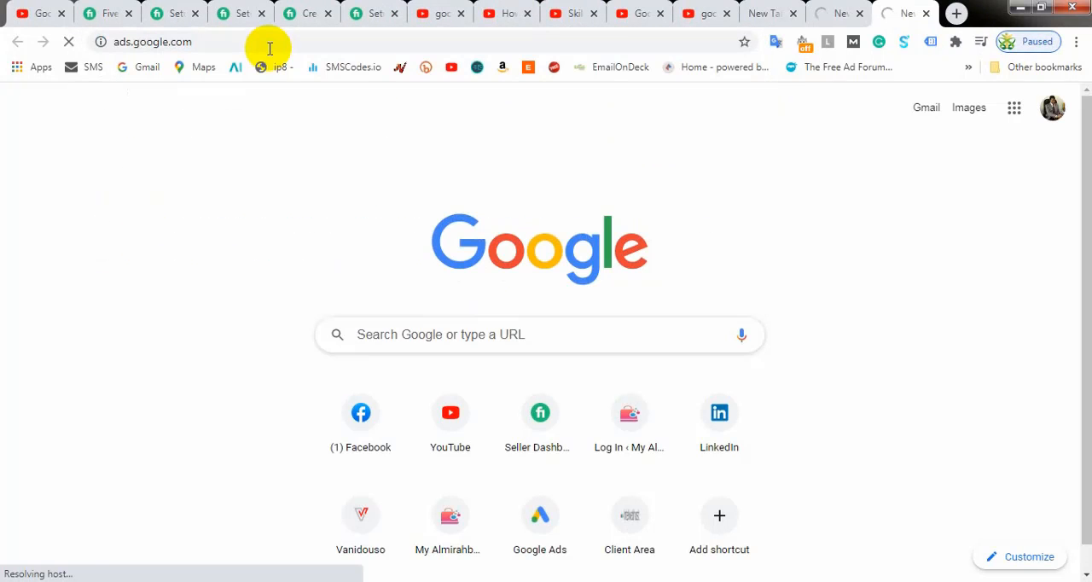
click(827, 13)
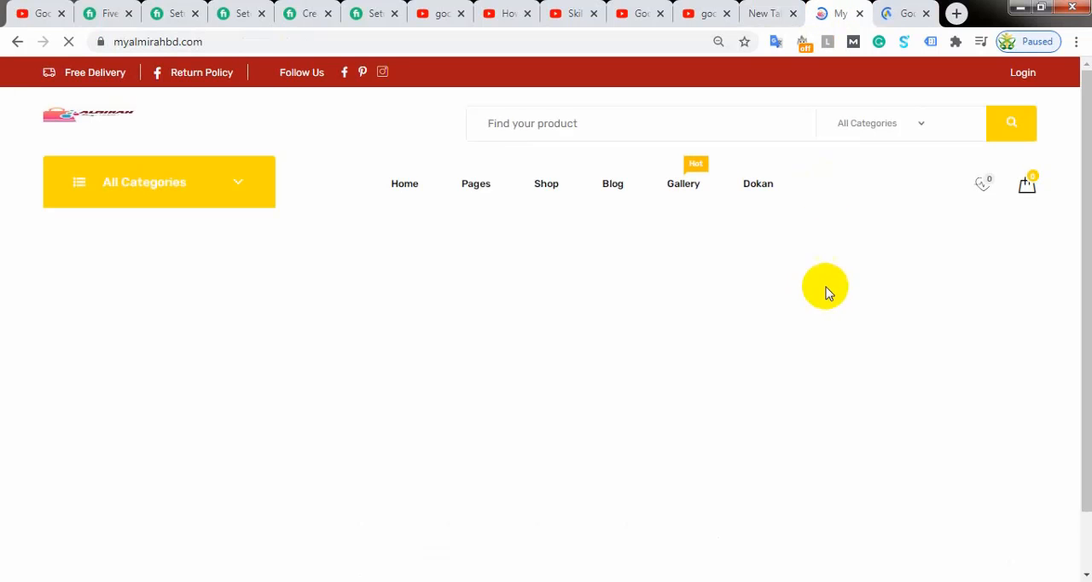
click(906, 11)
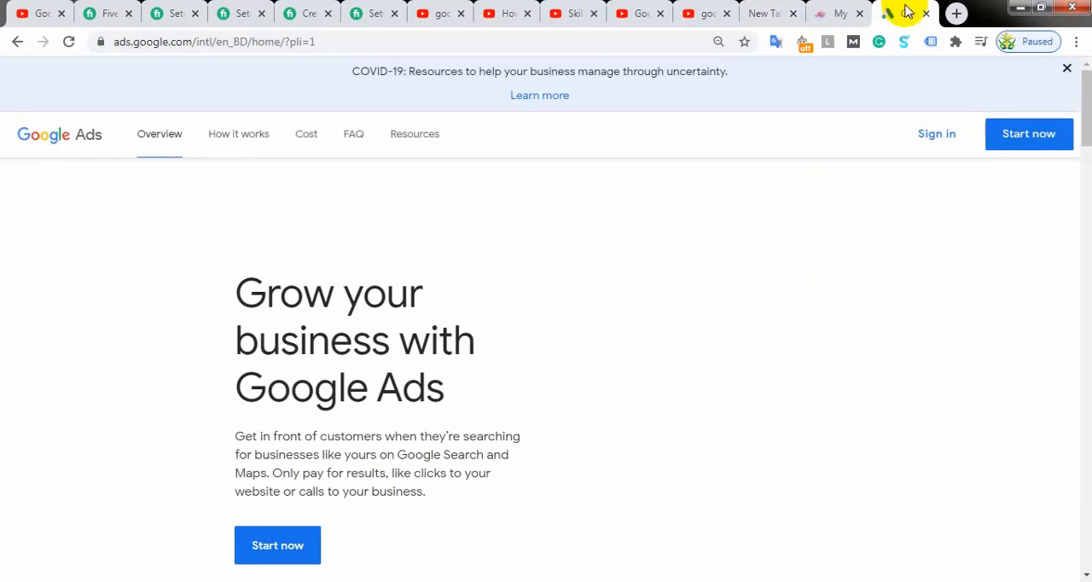
click(929, 143)
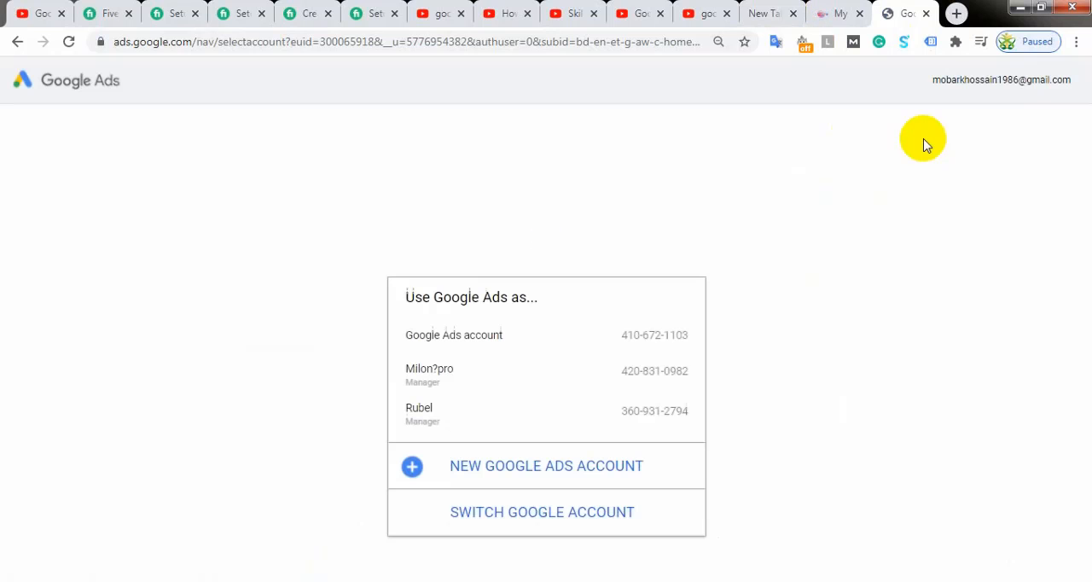
click(668, 334)
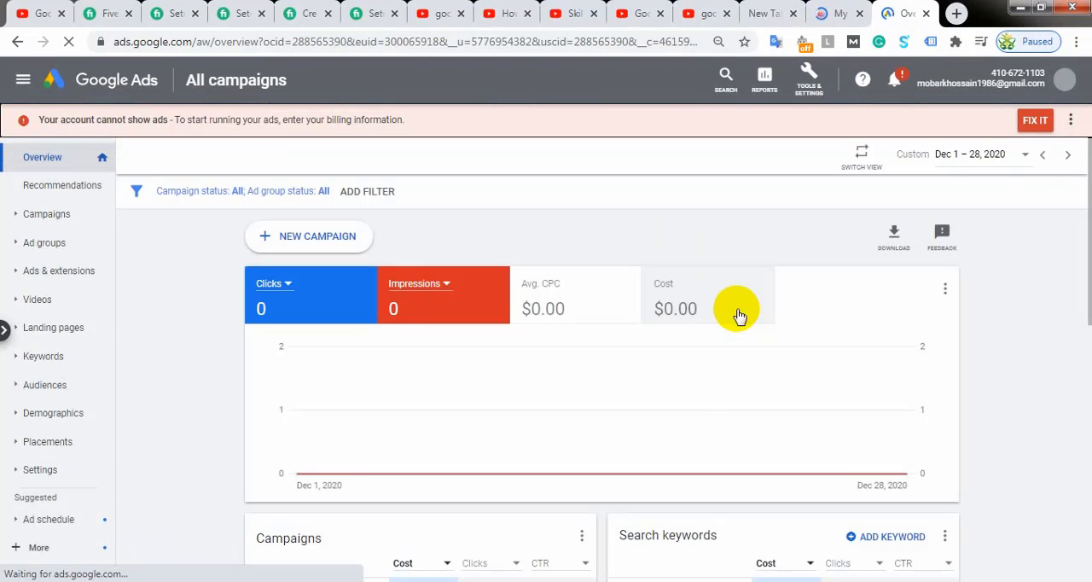
Step: Return to the My Almirahbd store and open the WS 887 Bluetooth speaker's product page from Top Categories This Week
click(829, 15)
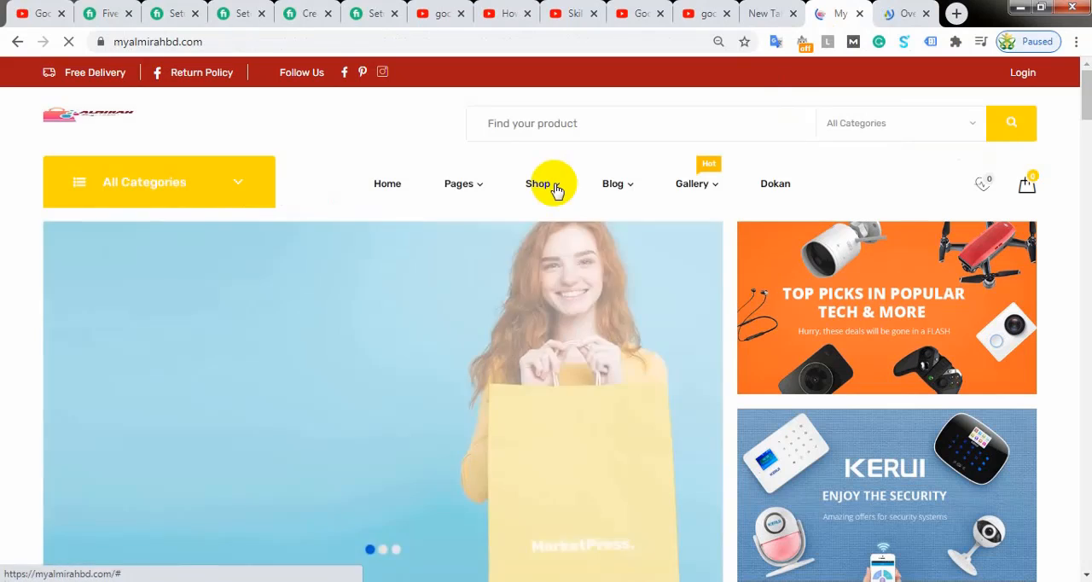
mouse_move(555, 189)
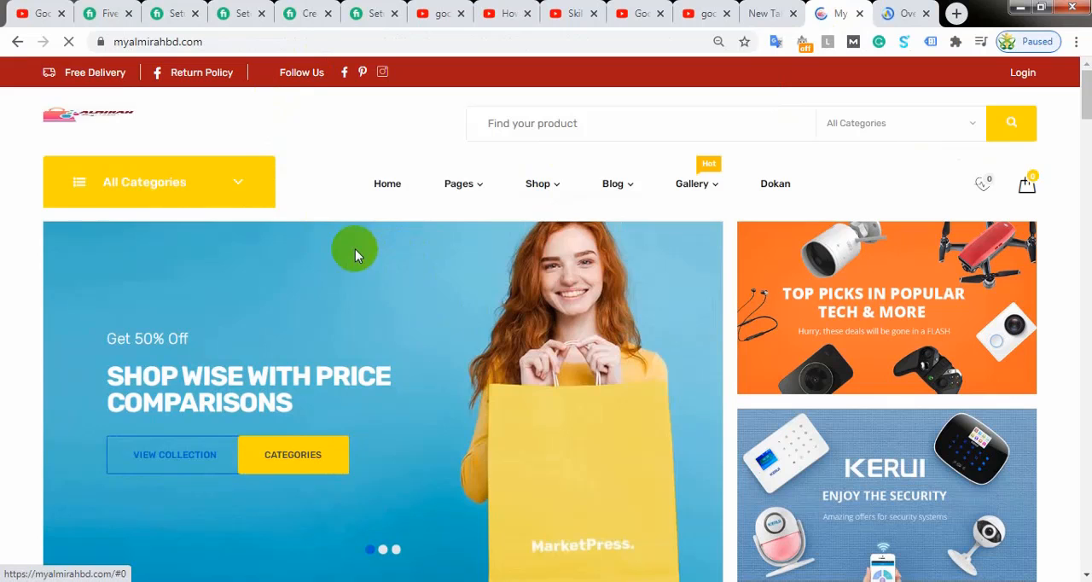
mouse_move(468, 233)
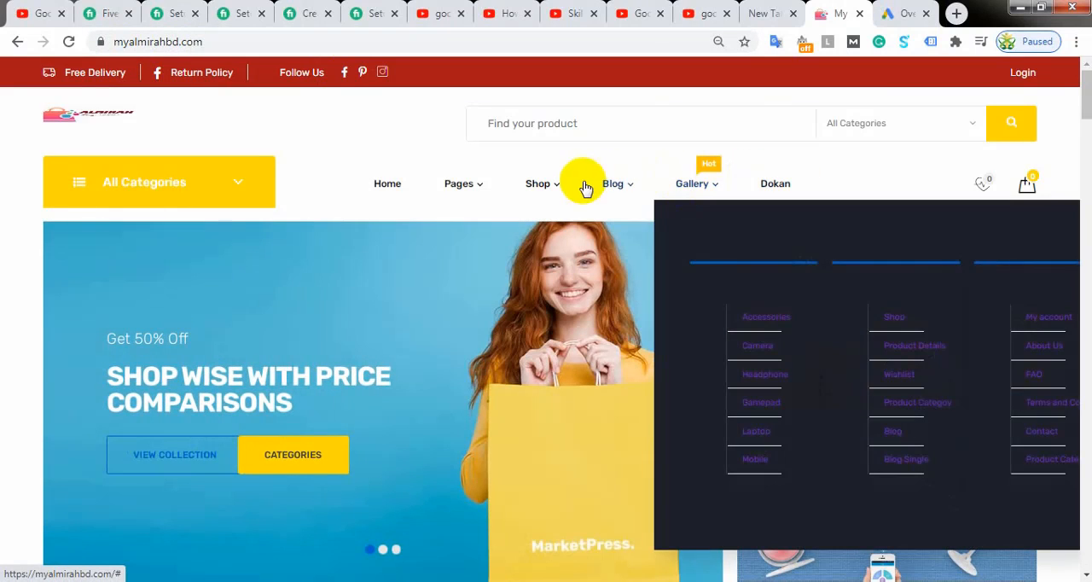
click(553, 185)
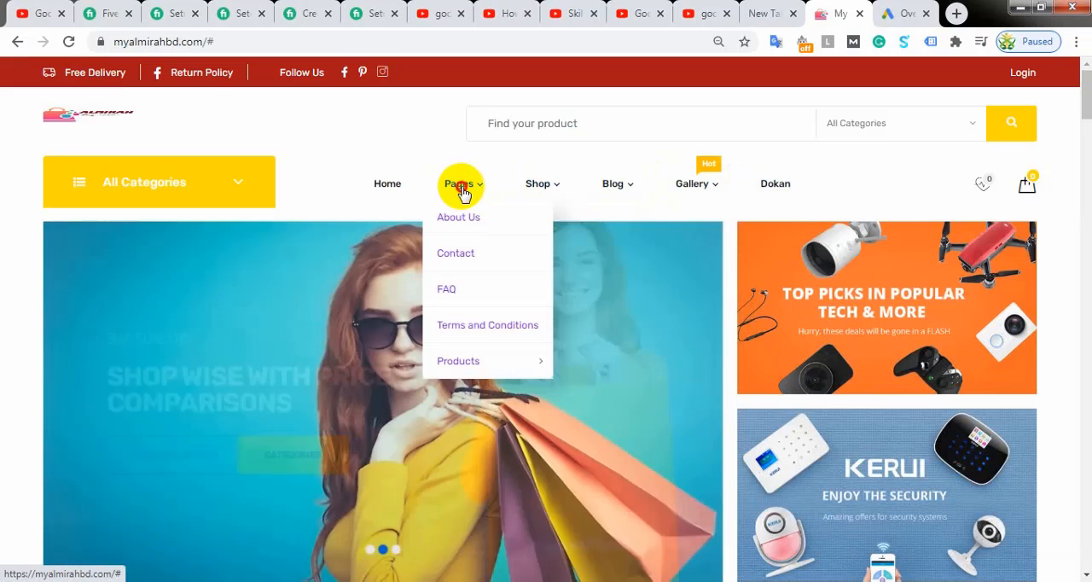
click(463, 193)
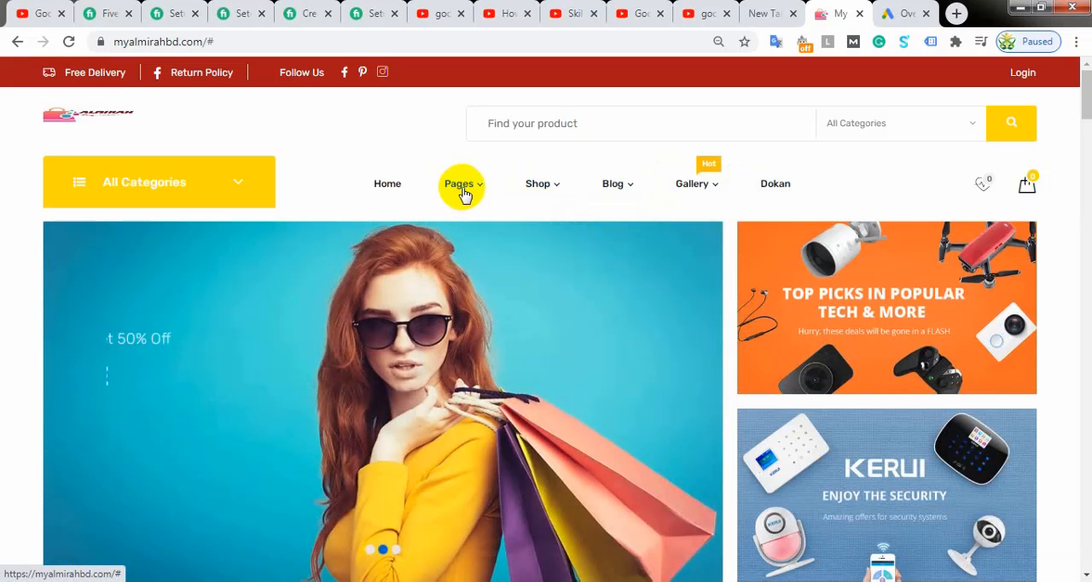
scroll(390, 195, down, 6)
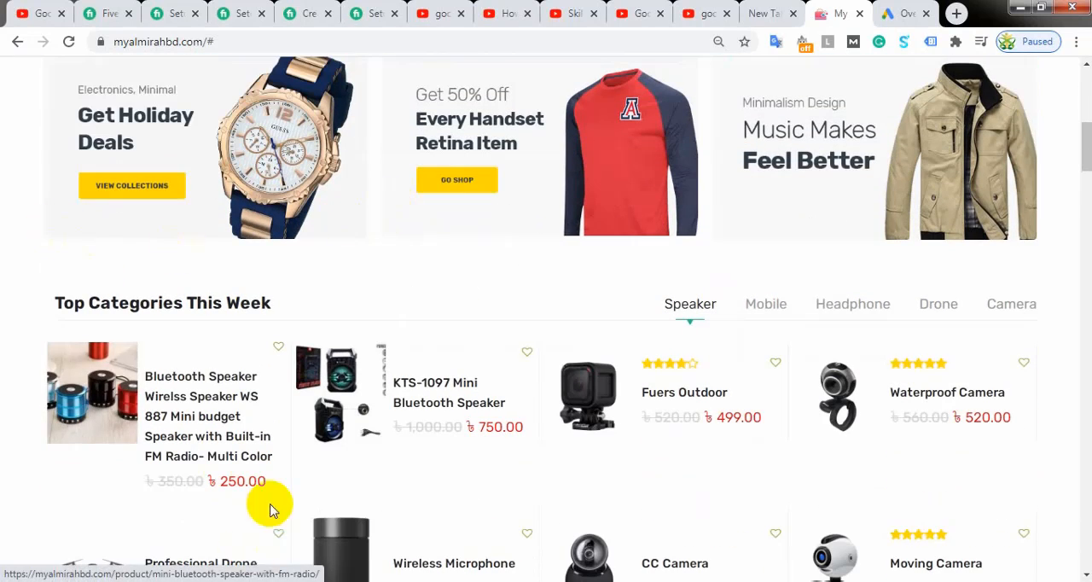
scroll(520, 383, down, 3)
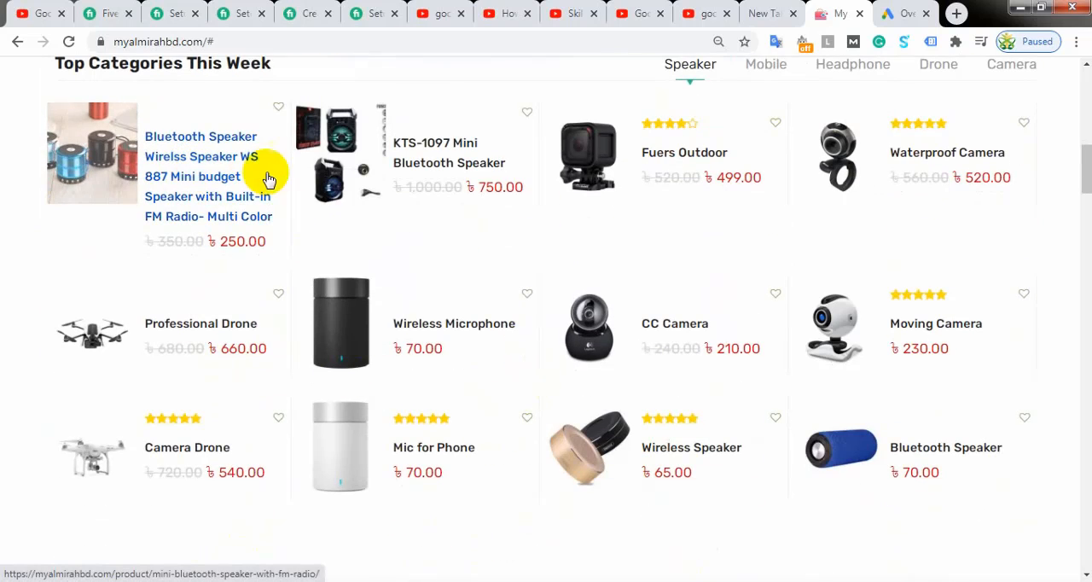
click(175, 162)
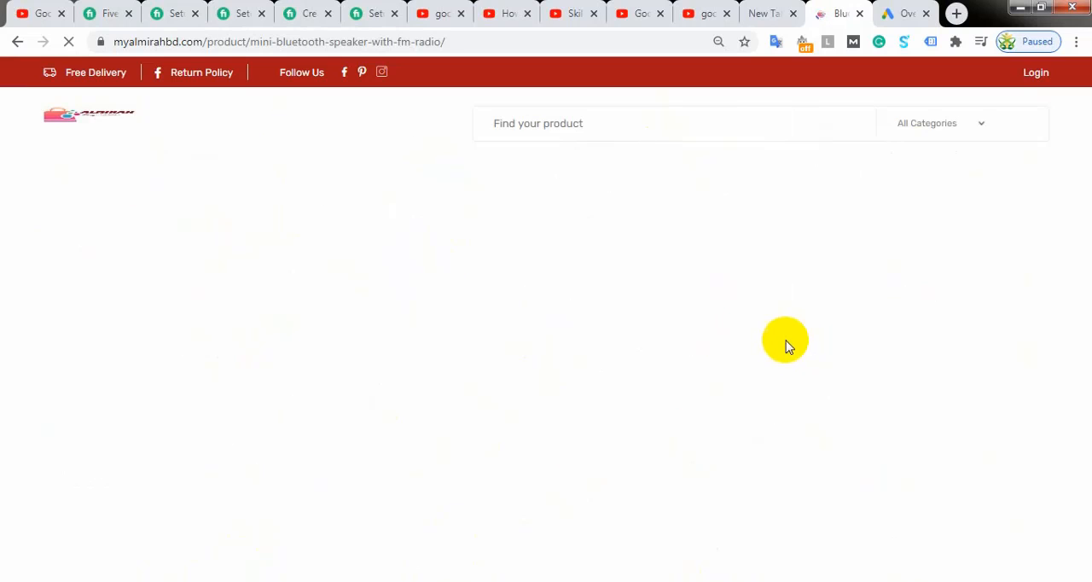
Step: Add one WS 887 Bluetooth speaker to the cart and proceed to the checkout's billing details
scroll(478, 294, down, 2)
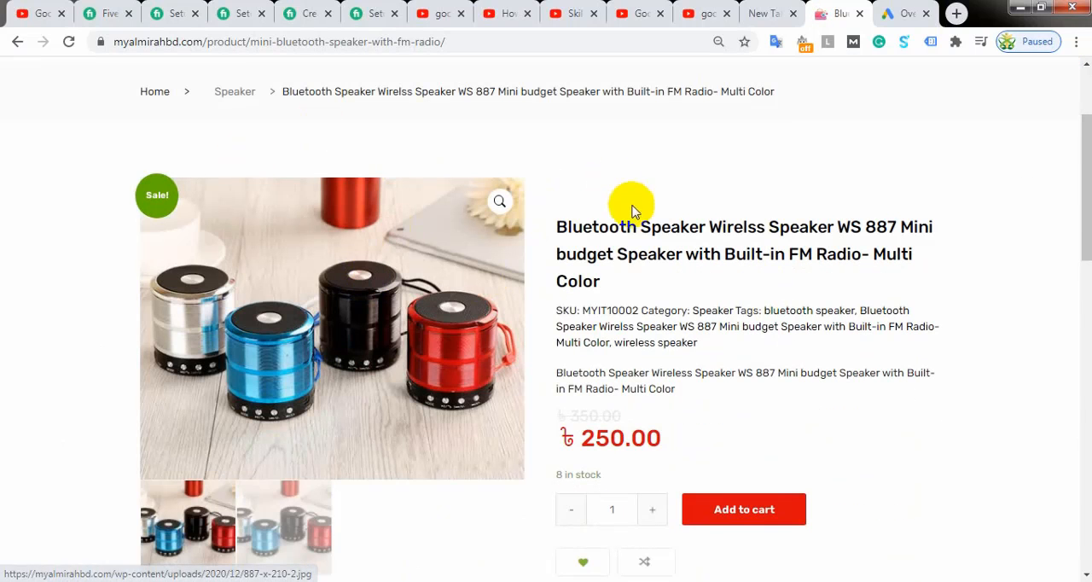
click(764, 508)
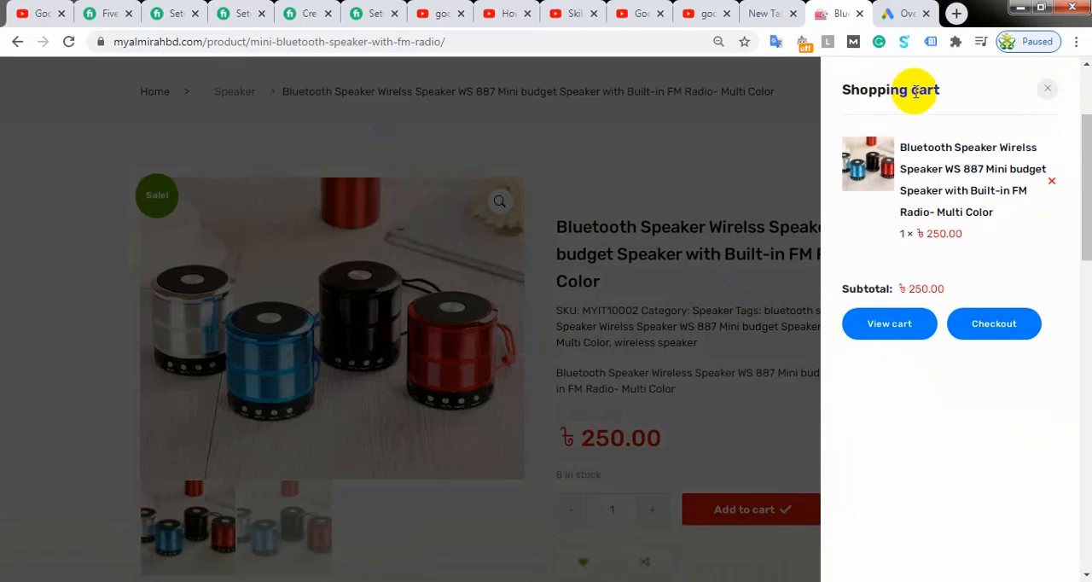
click(985, 335)
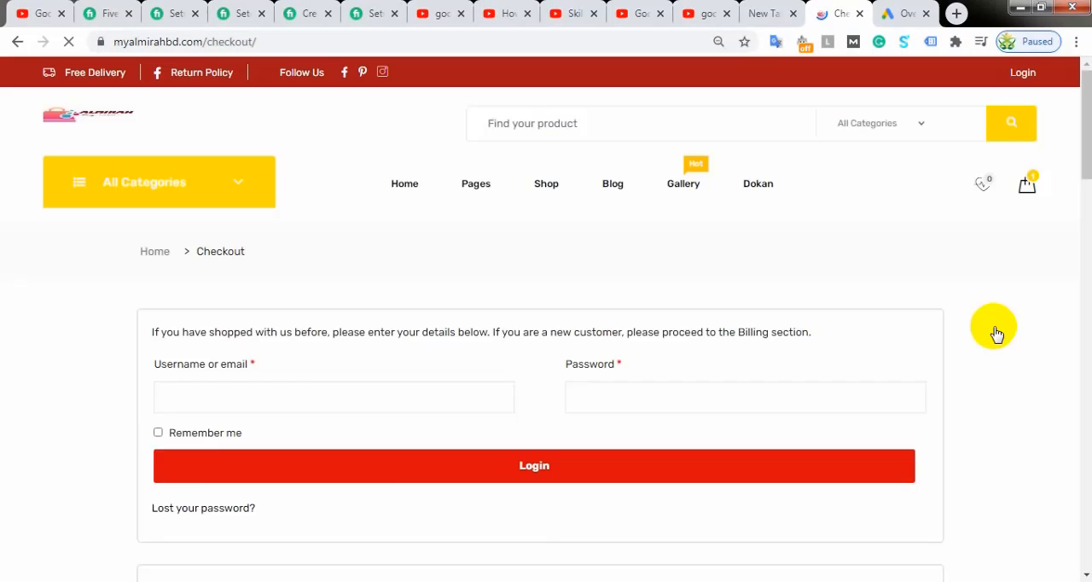
scroll(499, 240, down, 4)
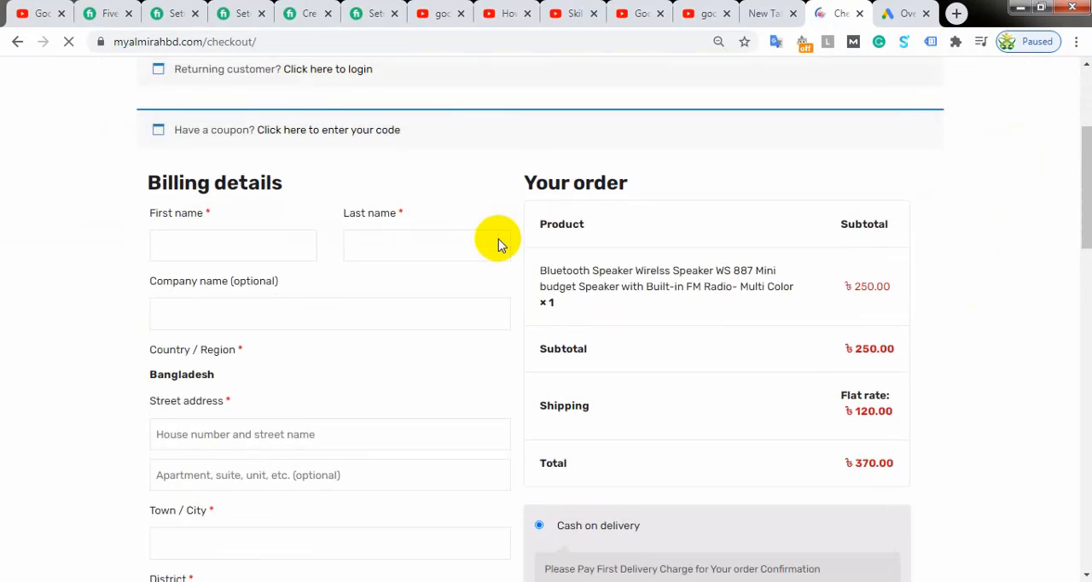
Step: Switch to Firefox and load the store's mini-bluetooth-speaker-with-fm-radio product page in a fresh tab
click(187, 159)
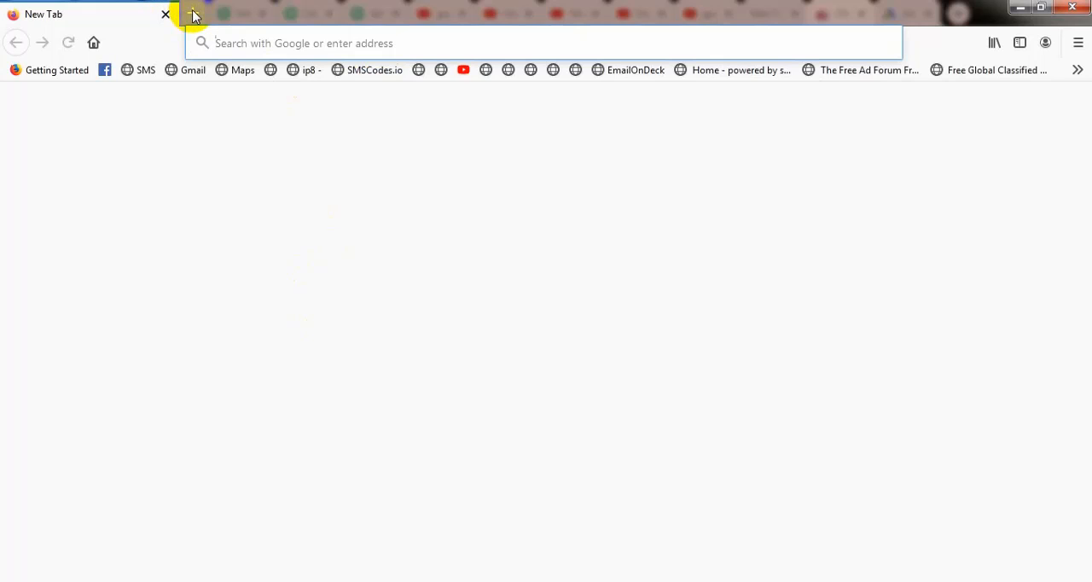
click(193, 13)
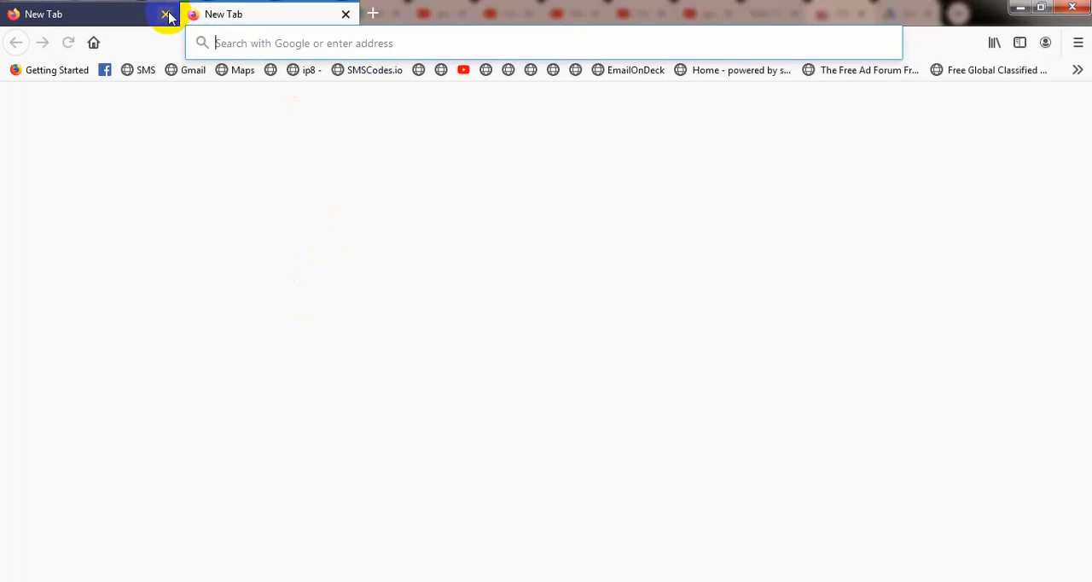
click(165, 15)
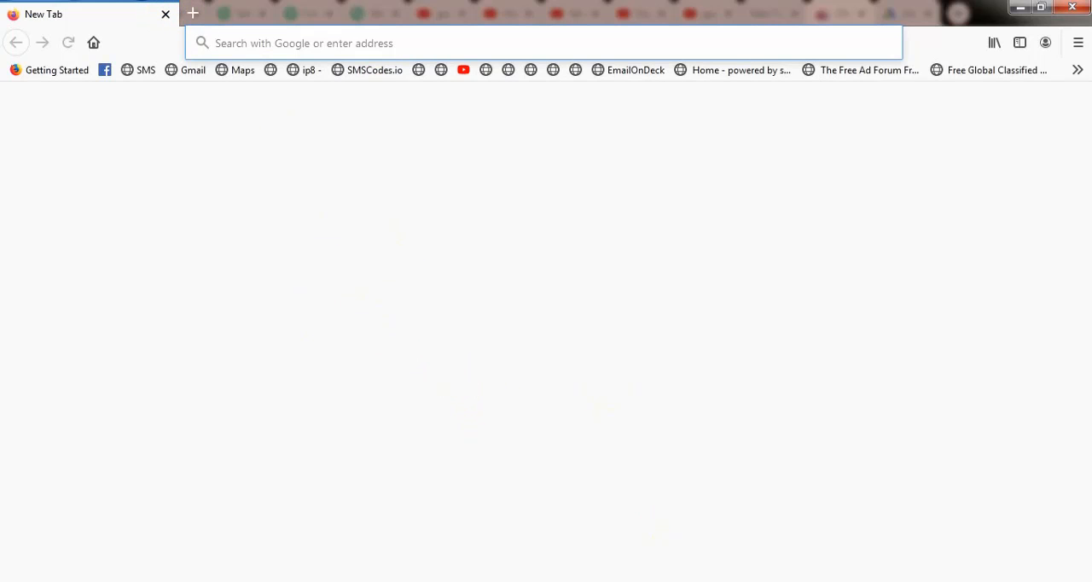
text(https://myalmirahbd.com)
key(Return)
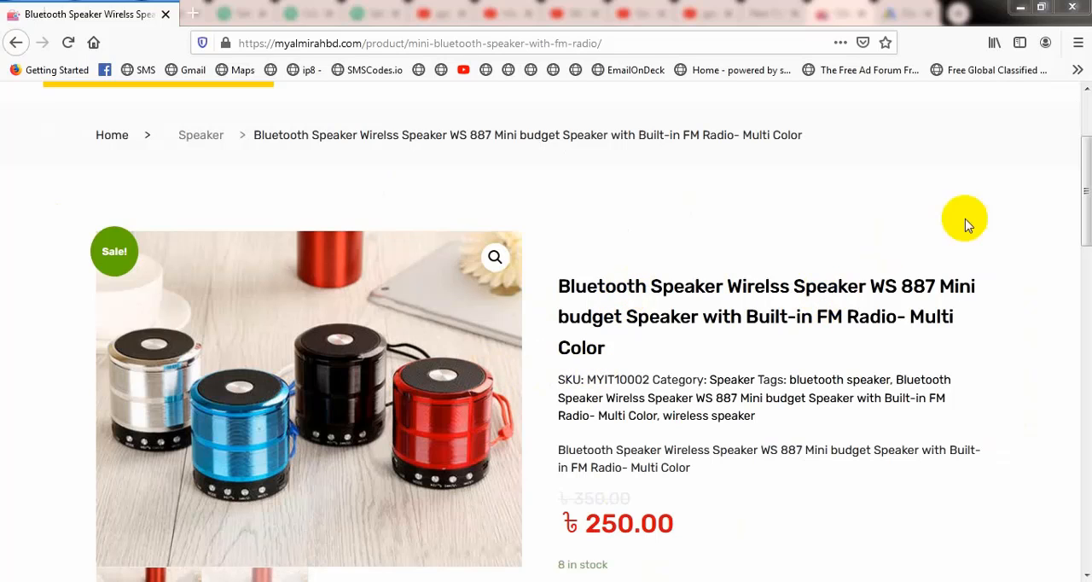
Step: Add the speaker to the cart in this browser as well and go through to the checkout form
drag(1085, 186, 1084, 251)
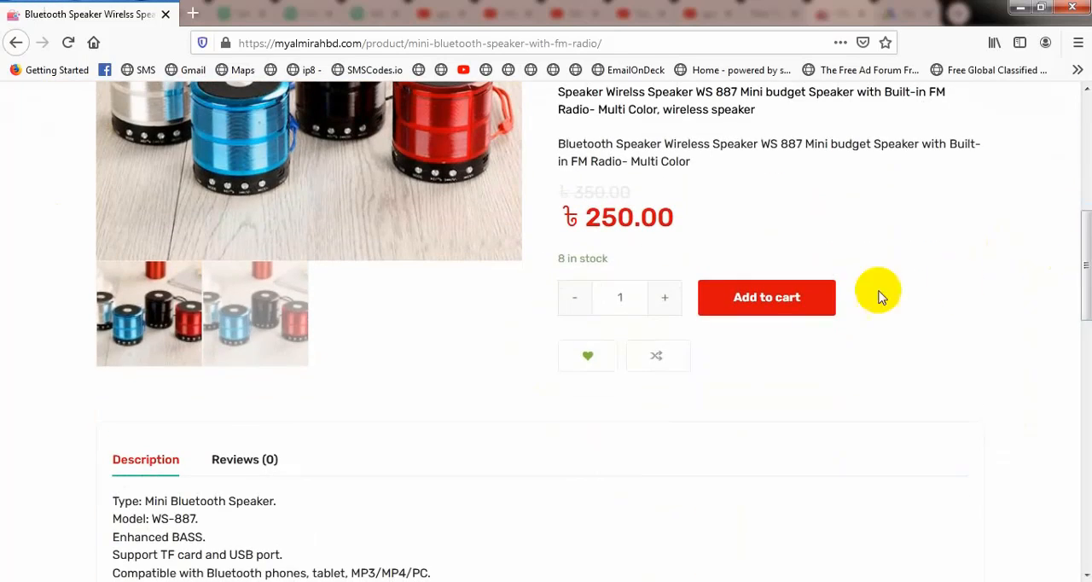
click(797, 299)
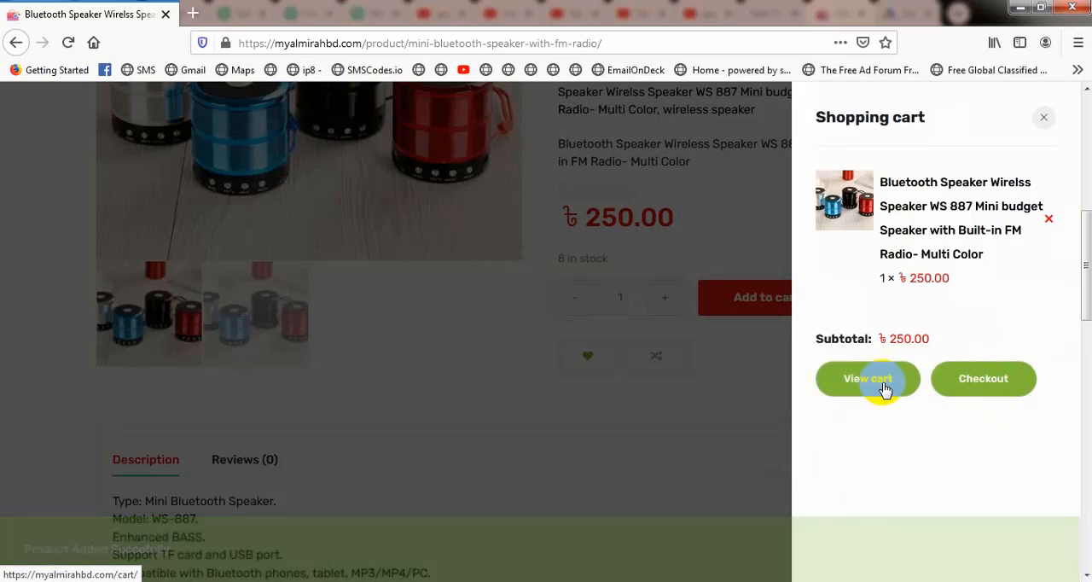
click(978, 380)
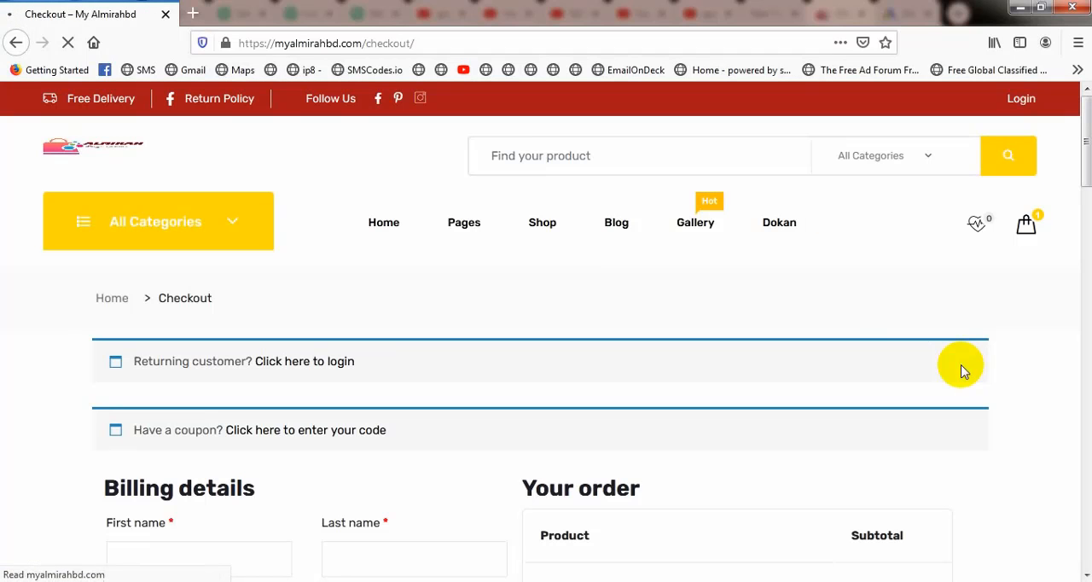
scroll(388, 281, down, 3)
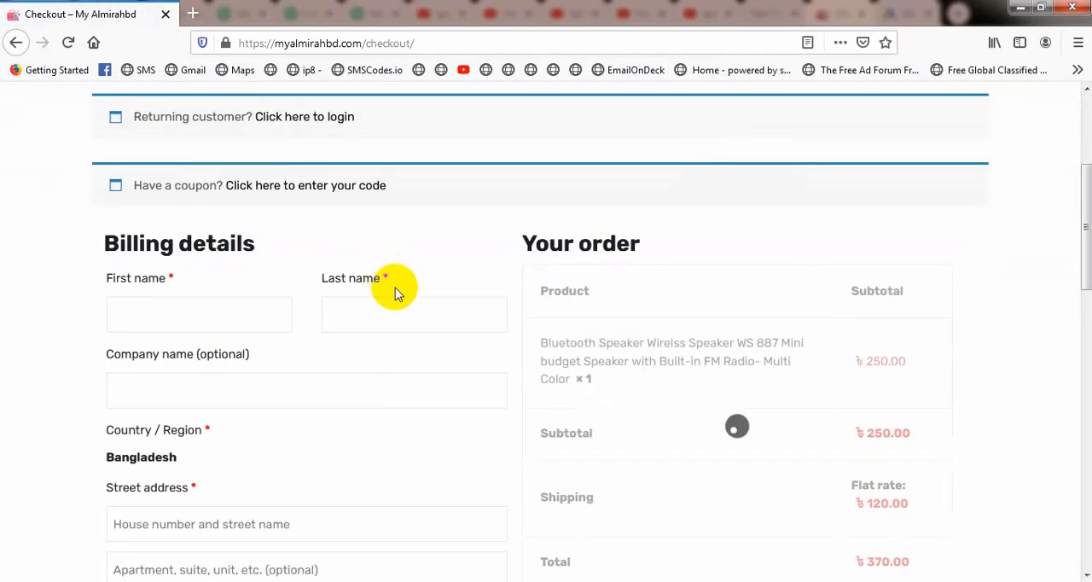
scroll(396, 289, up, 1)
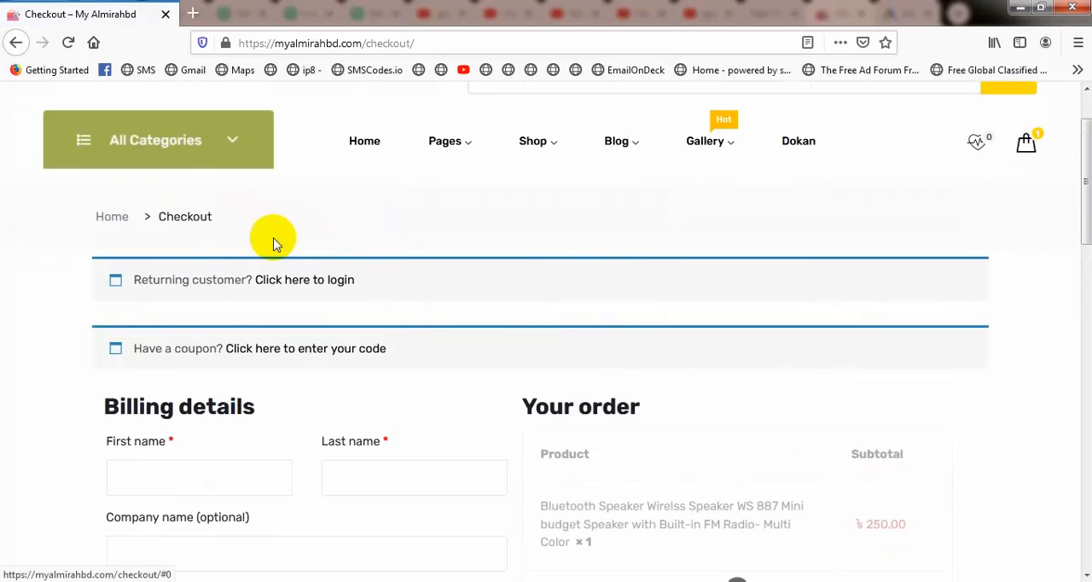
Step: Enter the customer's first and last name in the billing details and set the company name to X
scroll(348, 324, down, 4)
scroll(349, 320, up, 2)
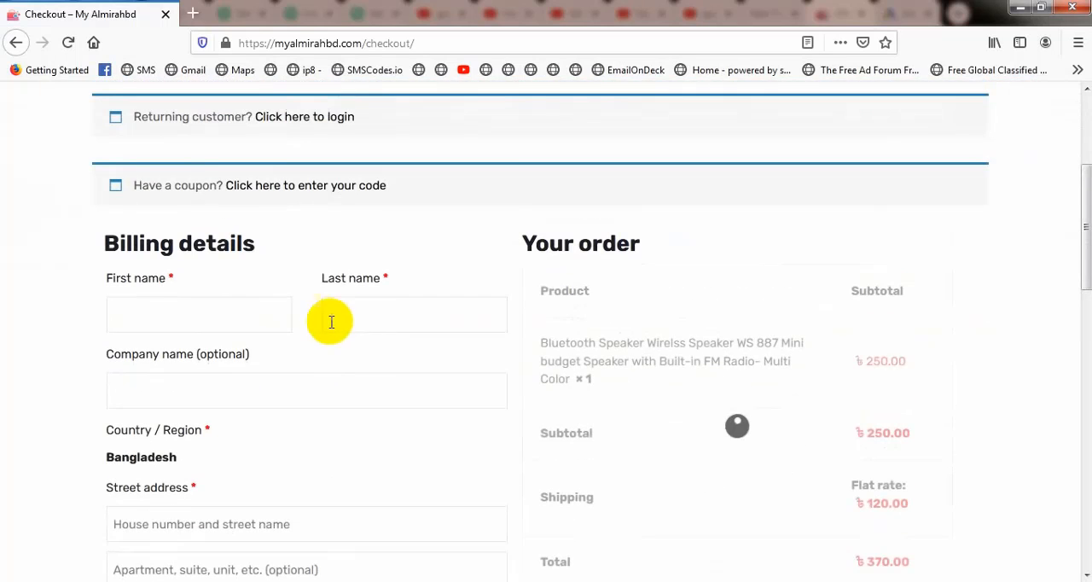
click(163, 309)
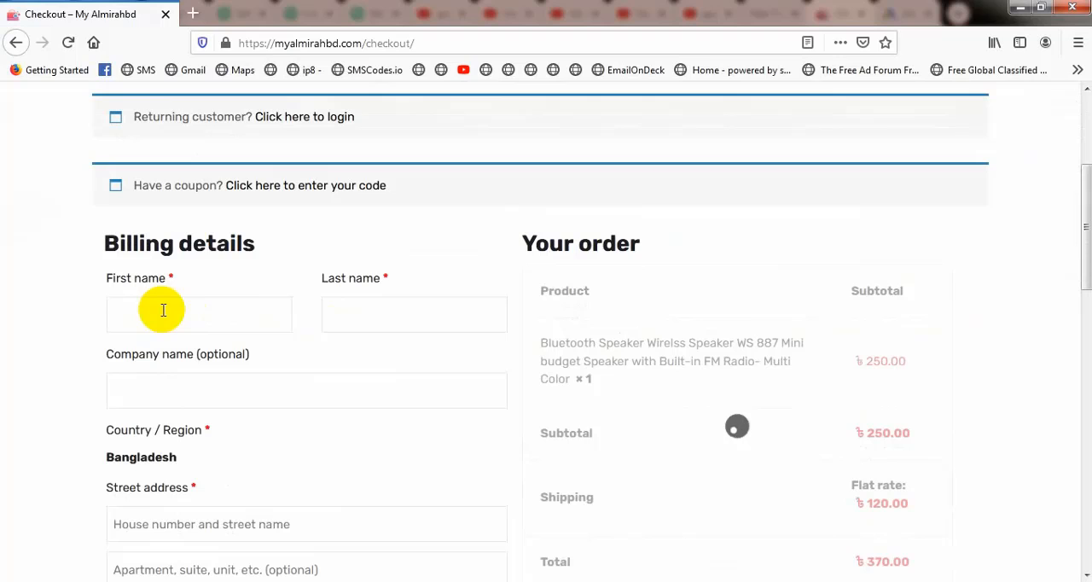
text(M)
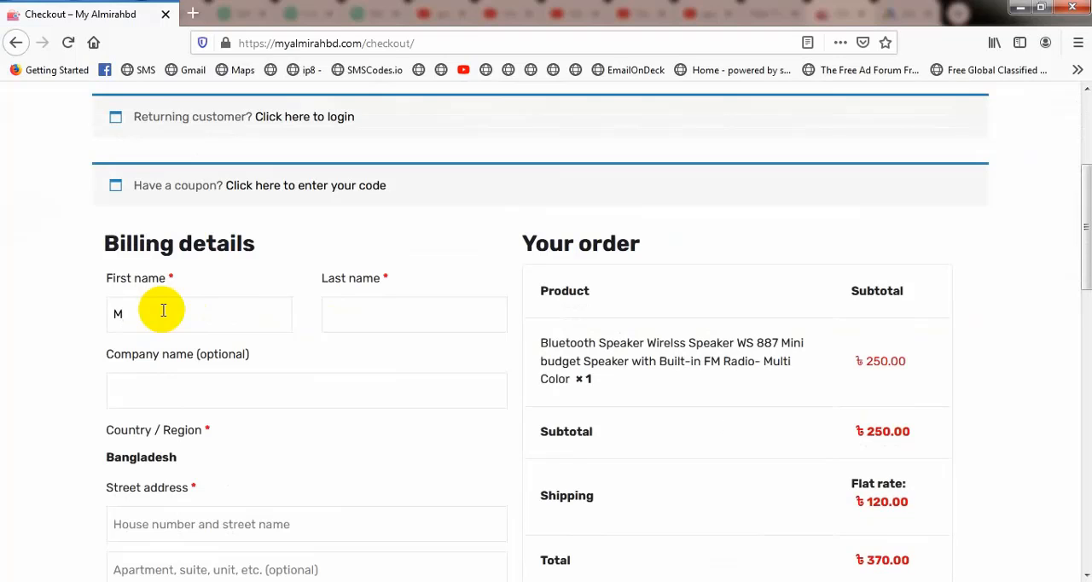
click(358, 303)
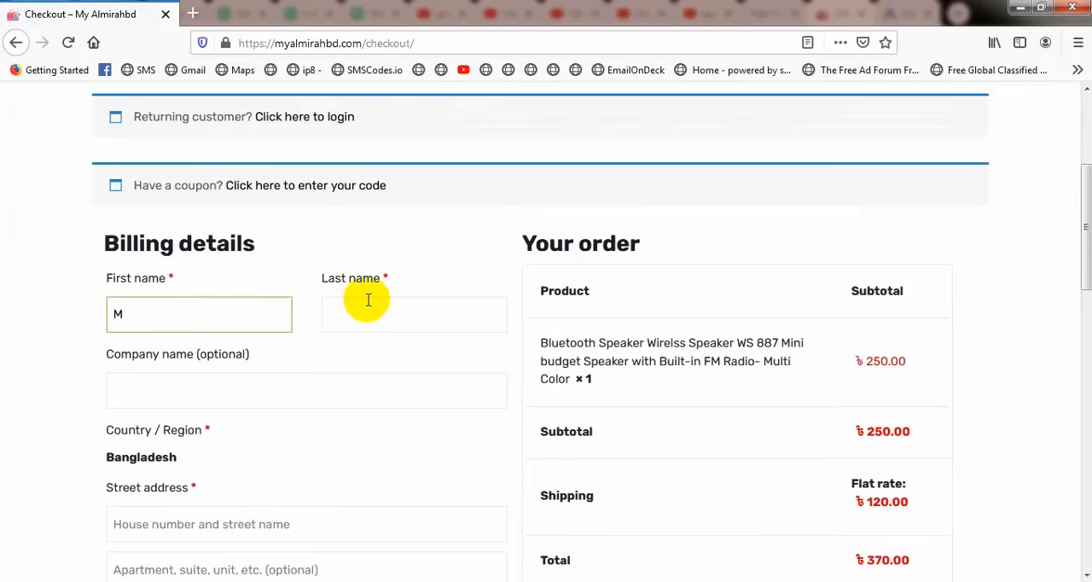
text(H)
click(148, 380)
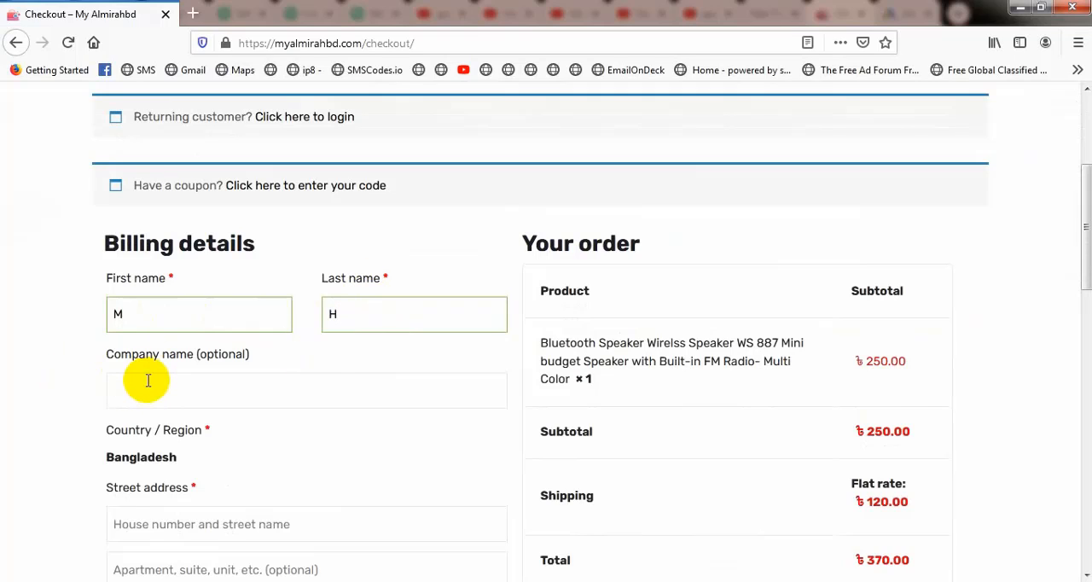
text(X)
Step: Fill in the house number and street line of the billing address
scroll(248, 449, down, 2)
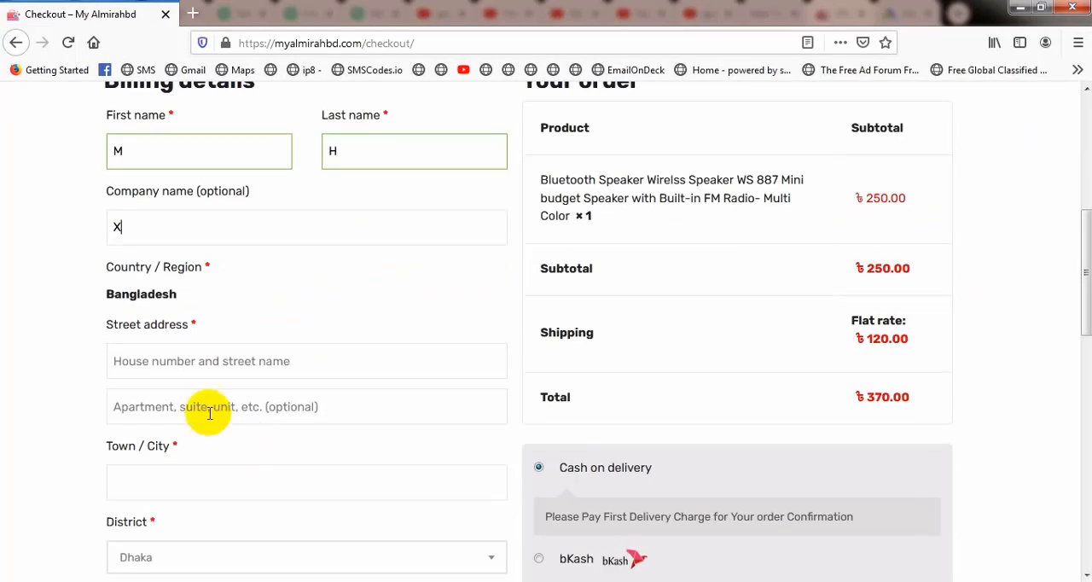
click(197, 361)
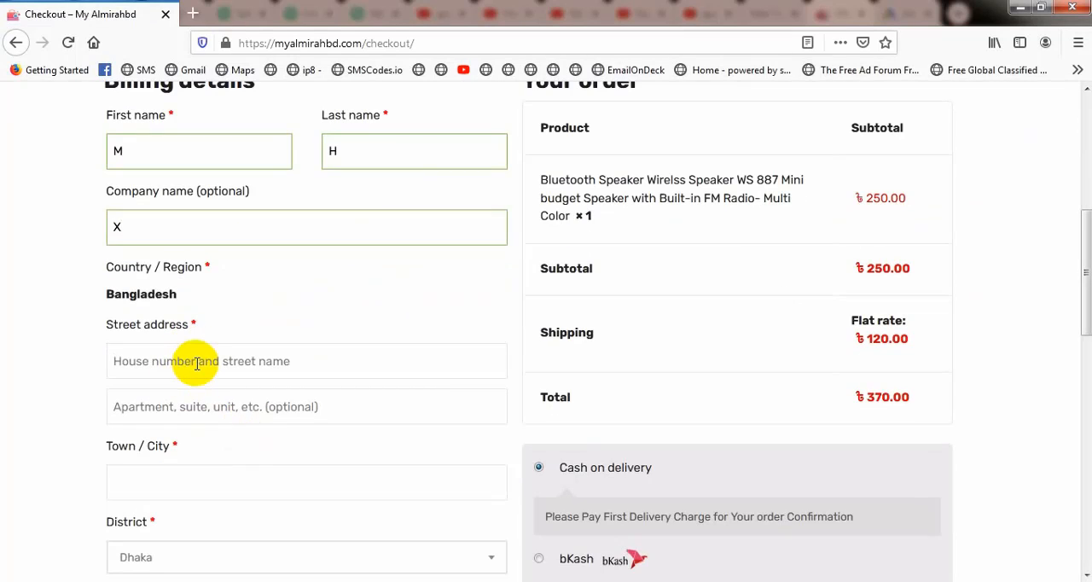
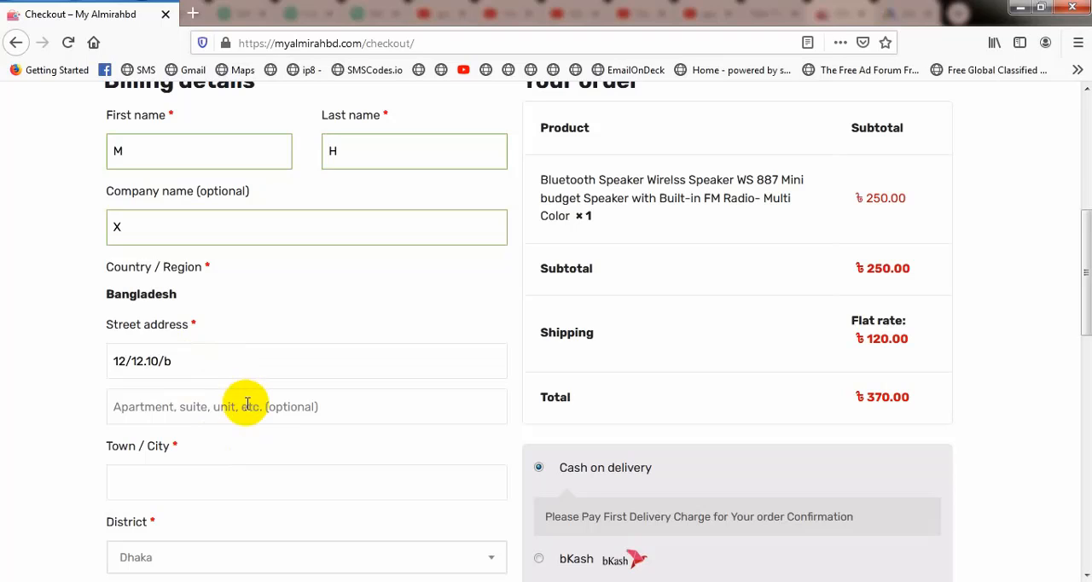
Step: Fill in the optional apartment line of the street address with the area, city and postcode
click(133, 407)
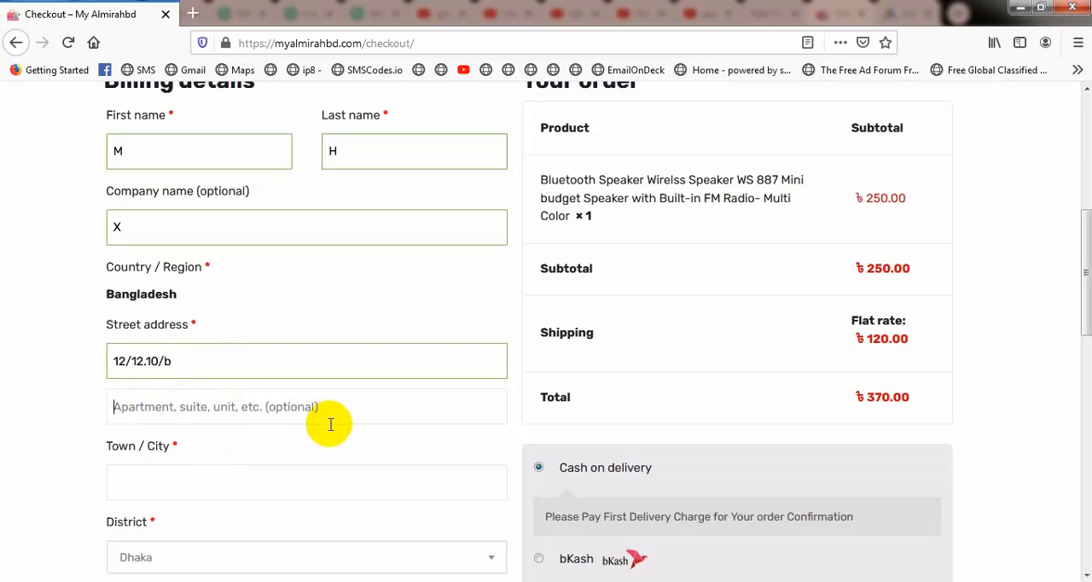
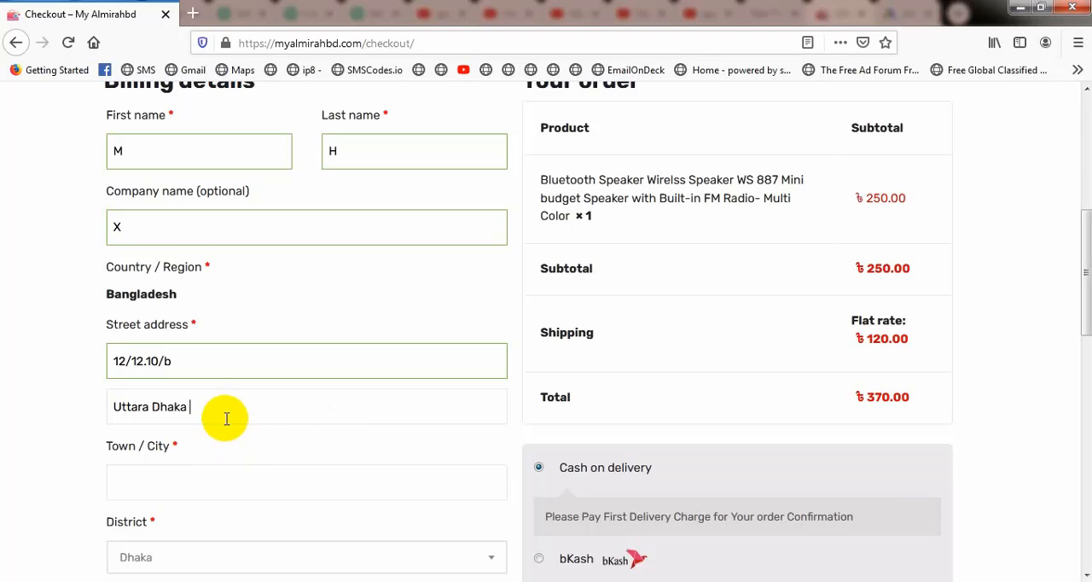
Step: Complete the billing address with the customer's town and postcode
click(190, 481)
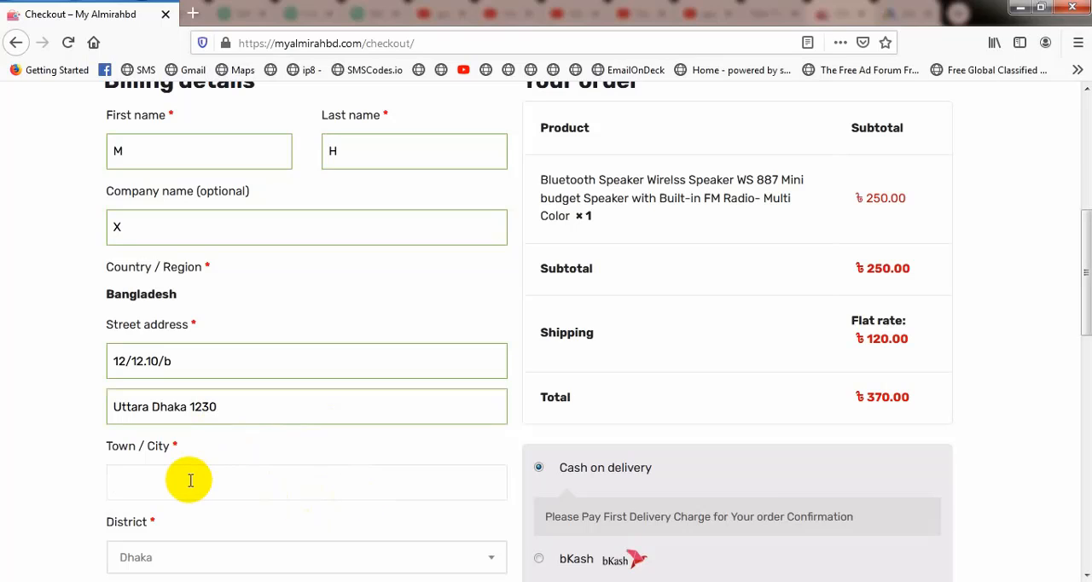
text(Dhaka)
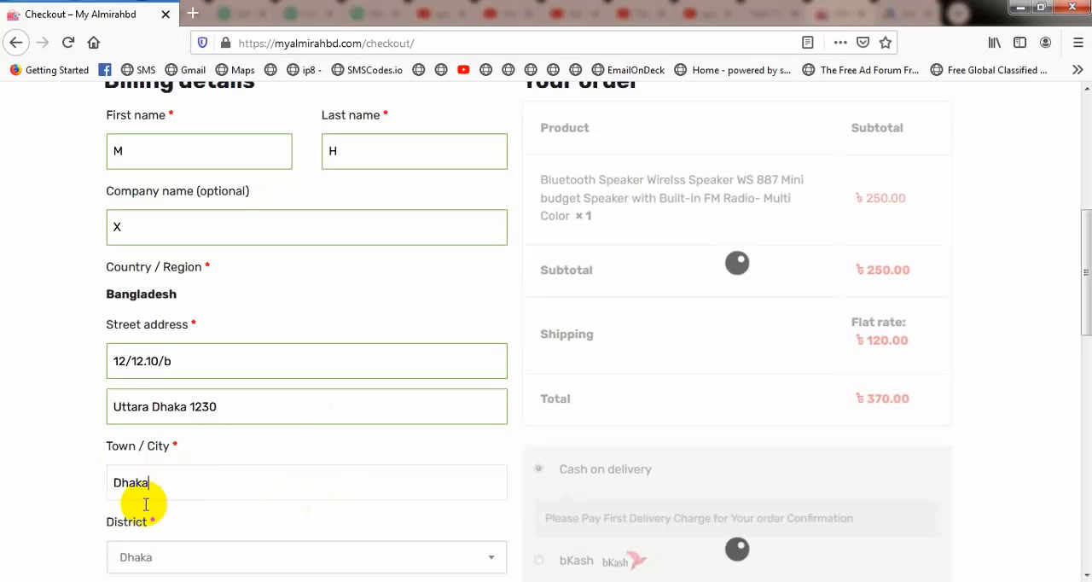
scroll(184, 488, down, 3)
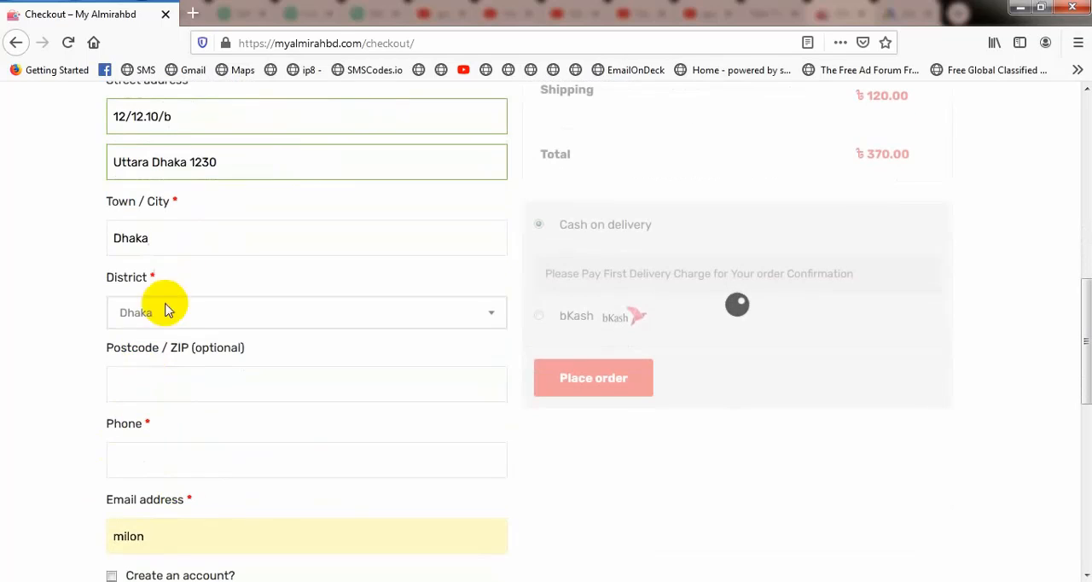
click(142, 386)
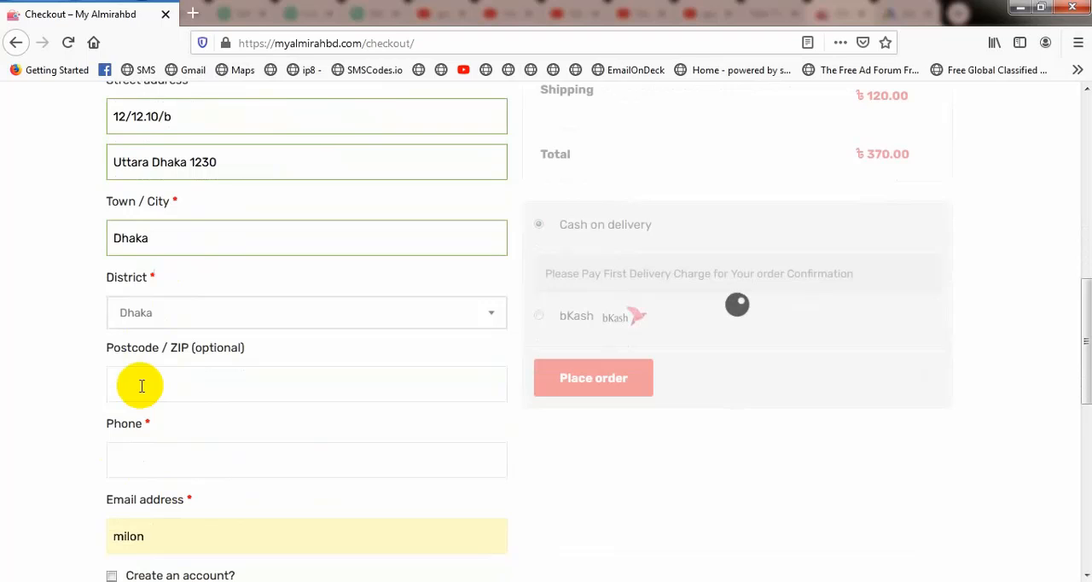
text(1230)
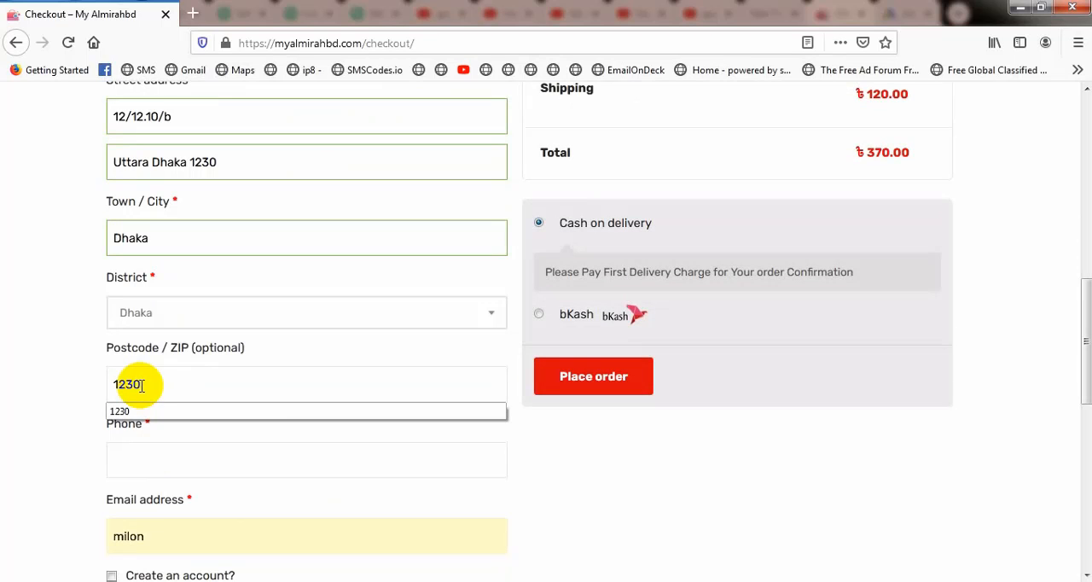
click(195, 411)
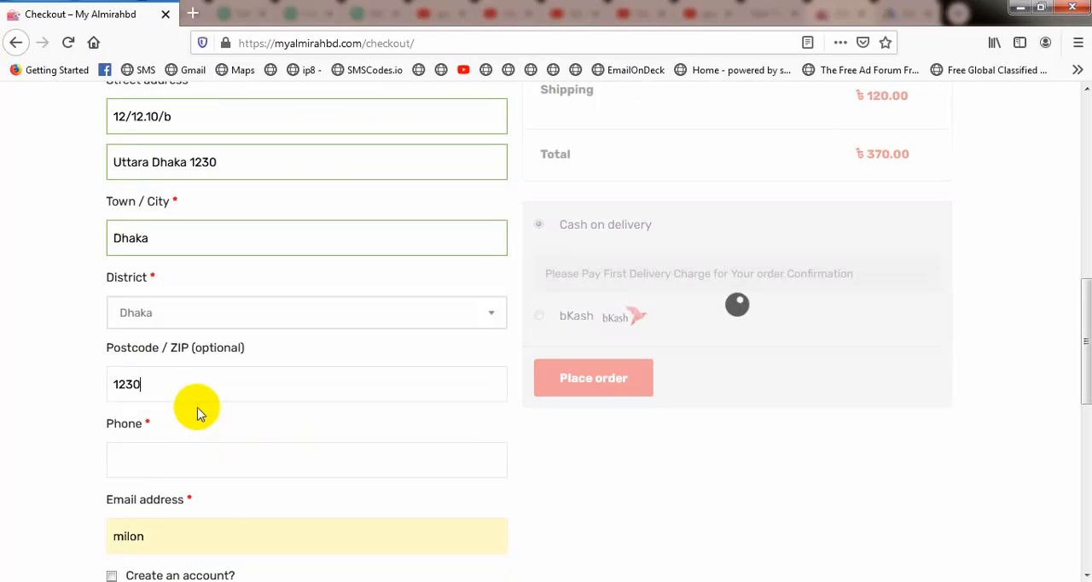
Step: Enter the customer's phone number in the billing details
click(135, 456)
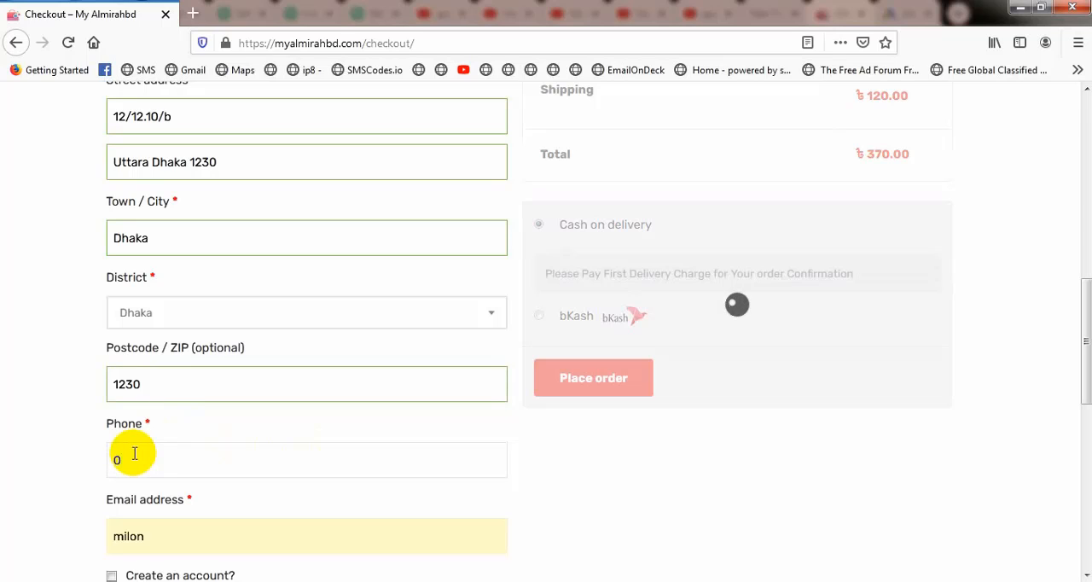
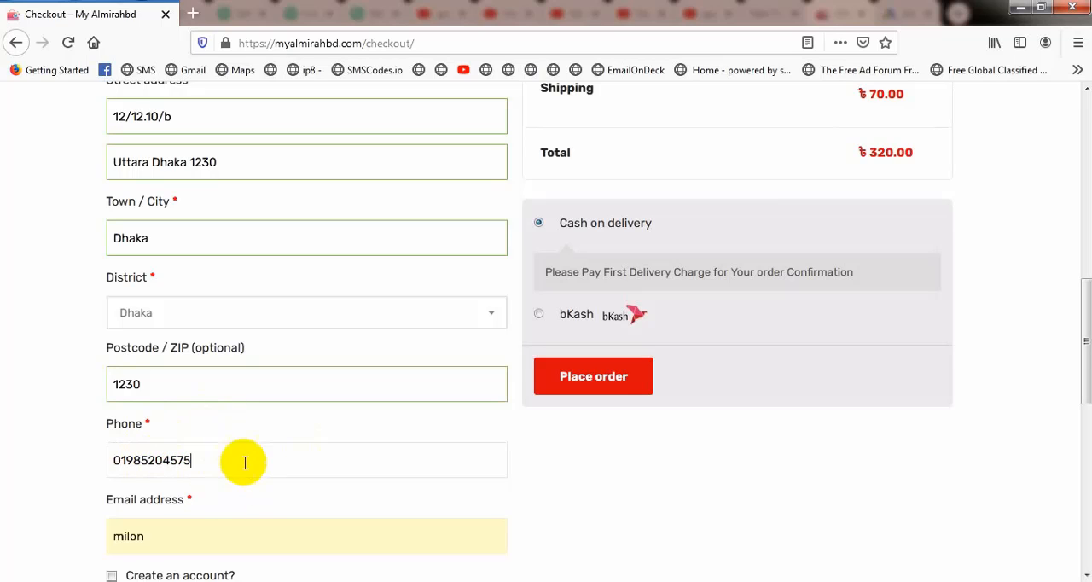
Step: Replace the prefilled email address in the billing details with the customer's e-mail address
scroll(196, 465, down, 3)
click(195, 374)
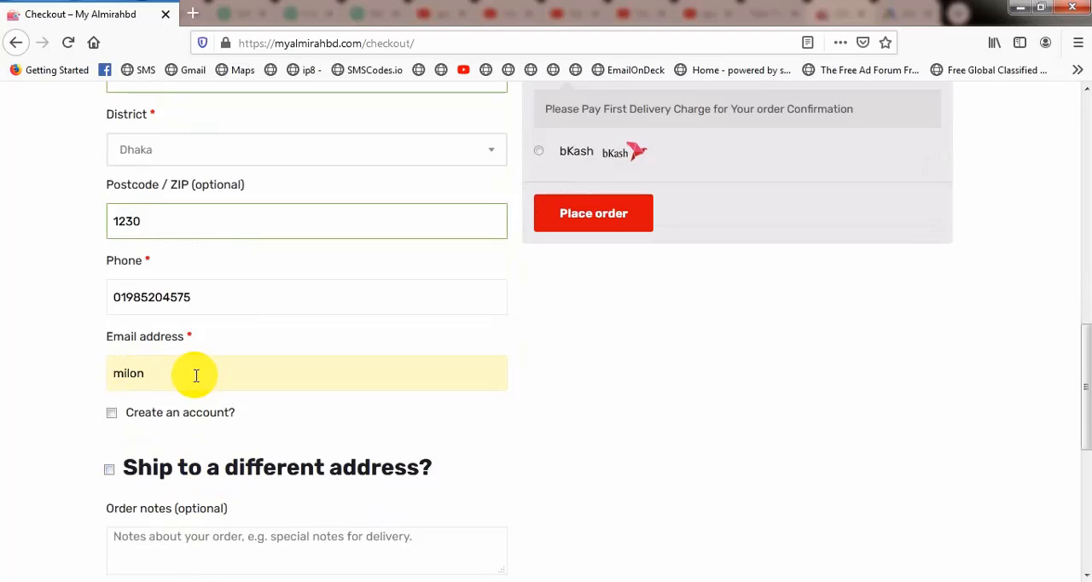
key(BackSpace)
key(BackSpace)
key(BackSpace)
key(BackSpace)
key(BackSpace)
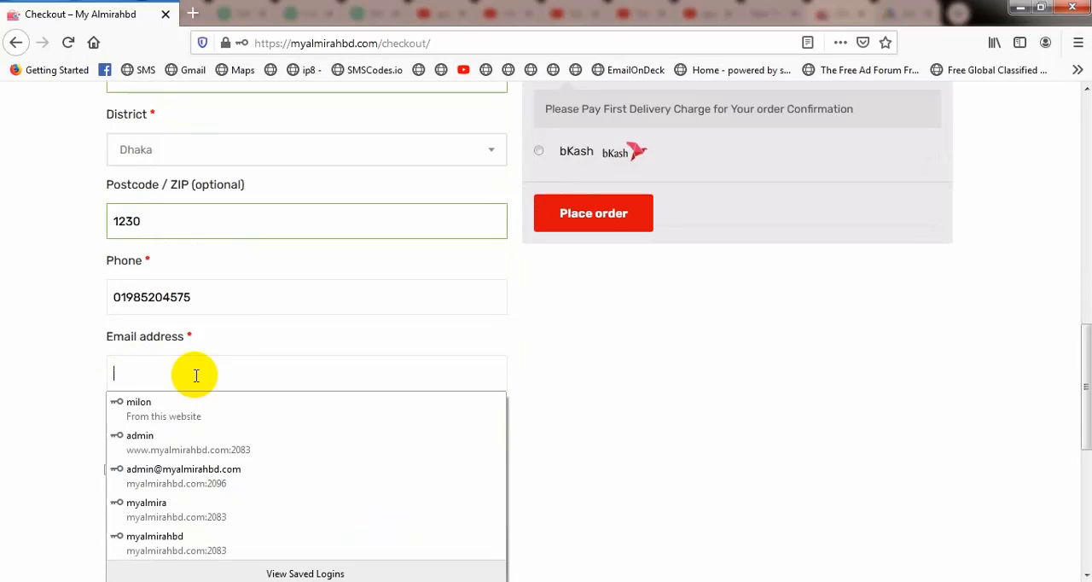
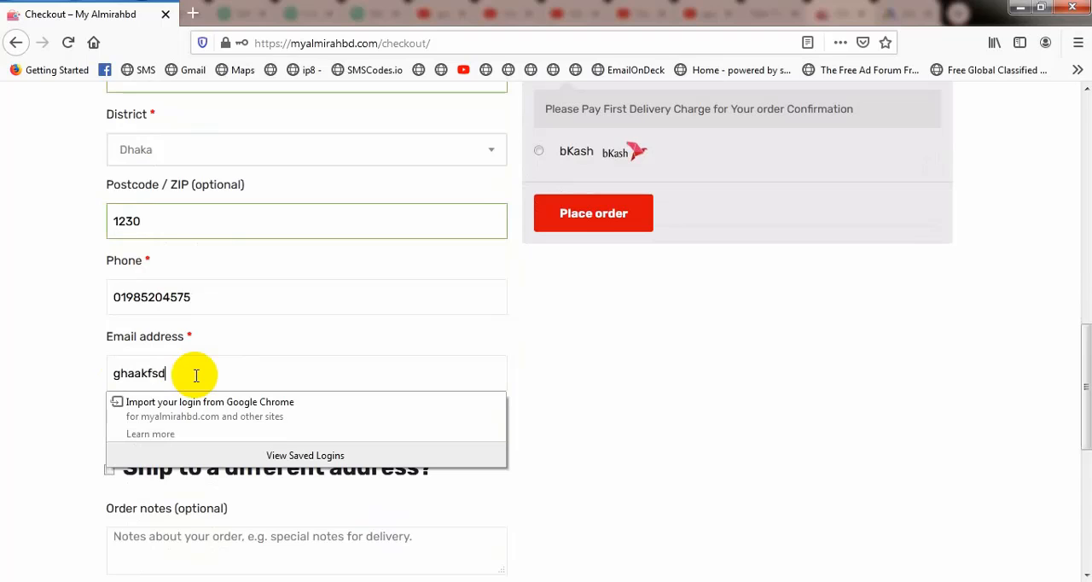
click(362, 339)
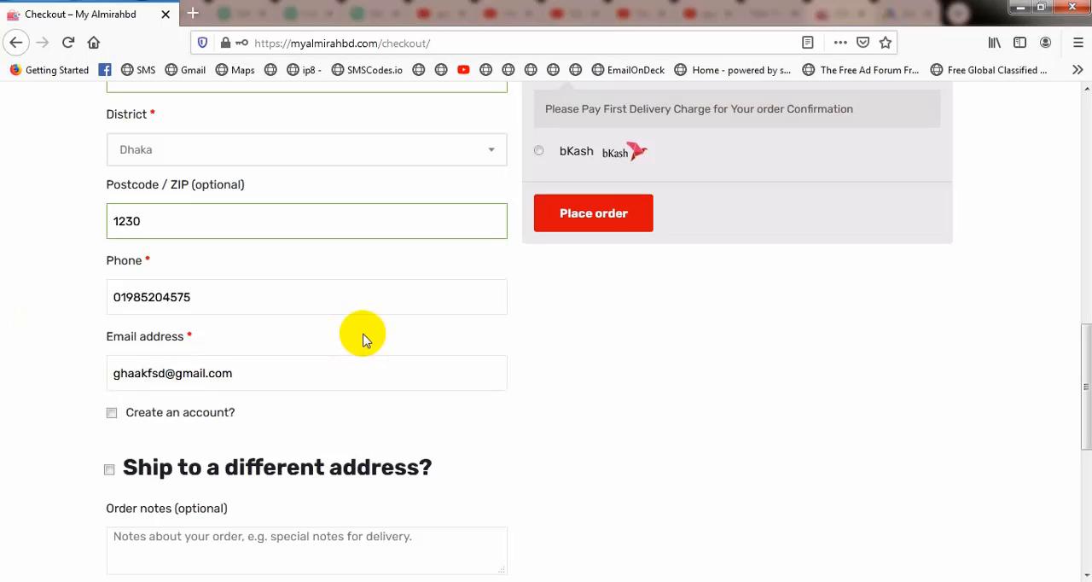
Step: Briefly enable account creation to view its password field, and look over the shipping and order notes options
click(111, 416)
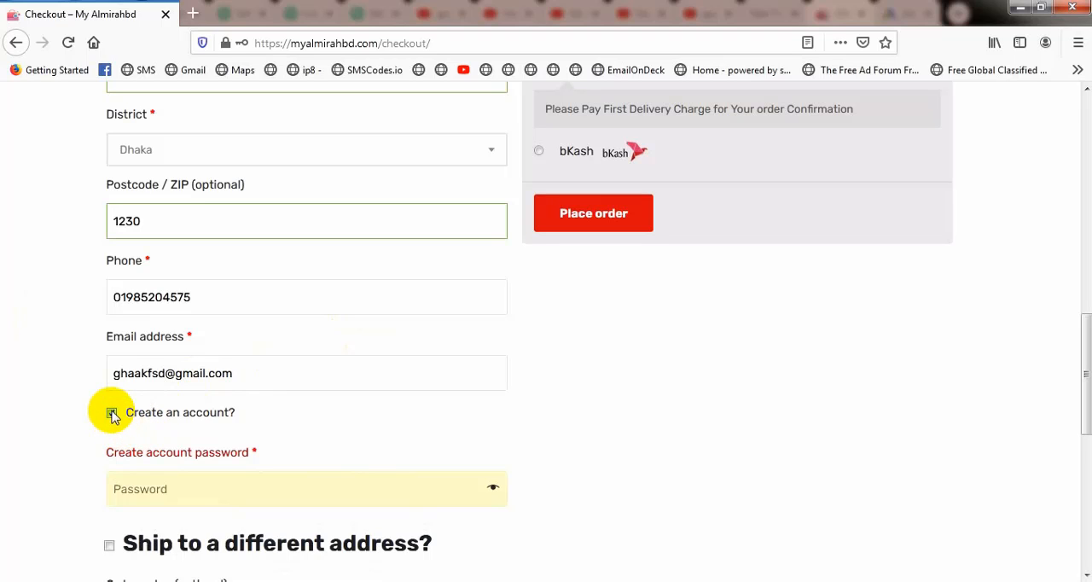
click(111, 415)
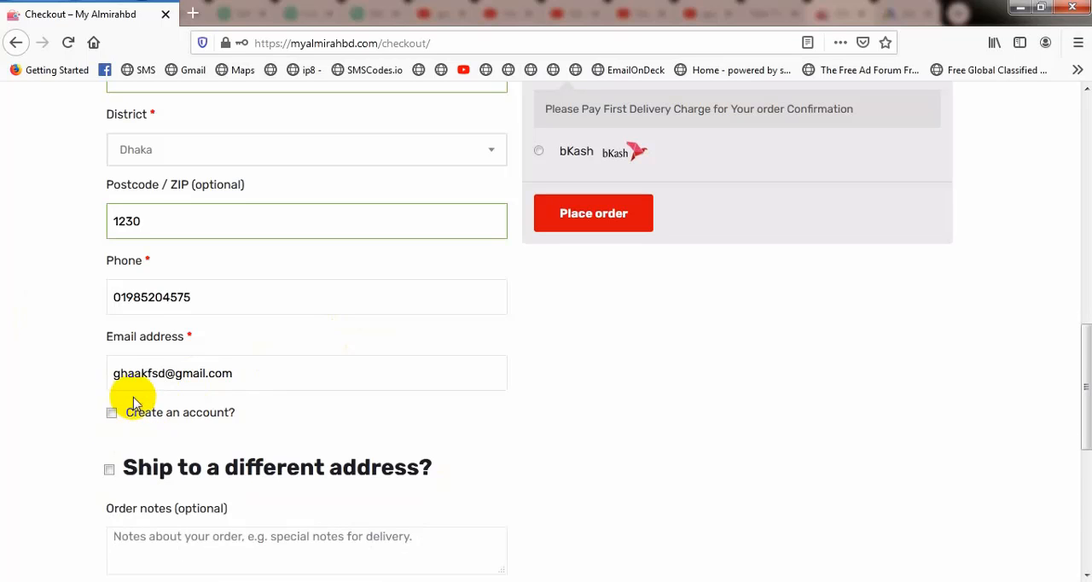
scroll(134, 400, down, 3)
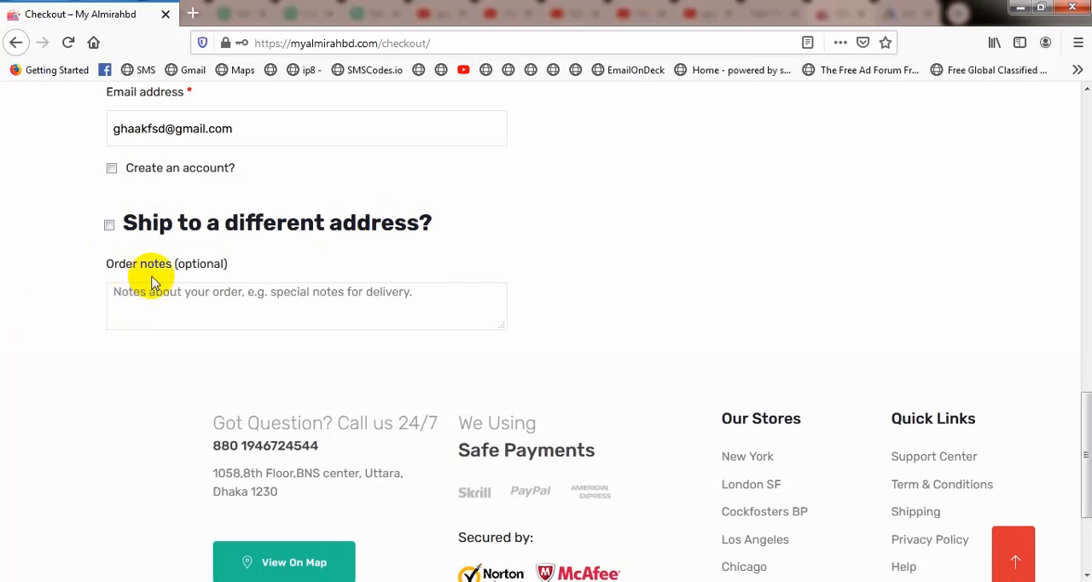
scroll(314, 304, down, 3)
scroll(311, 309, up, 10)
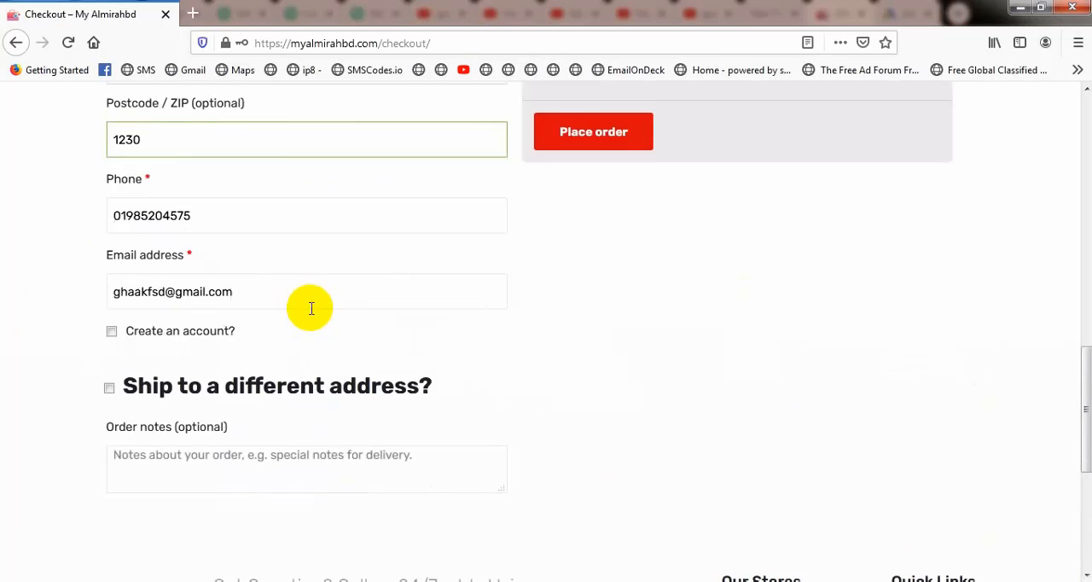
Step: Choose bKash as the payment method and review its payment instructions and fields
scroll(638, 250, up, 2)
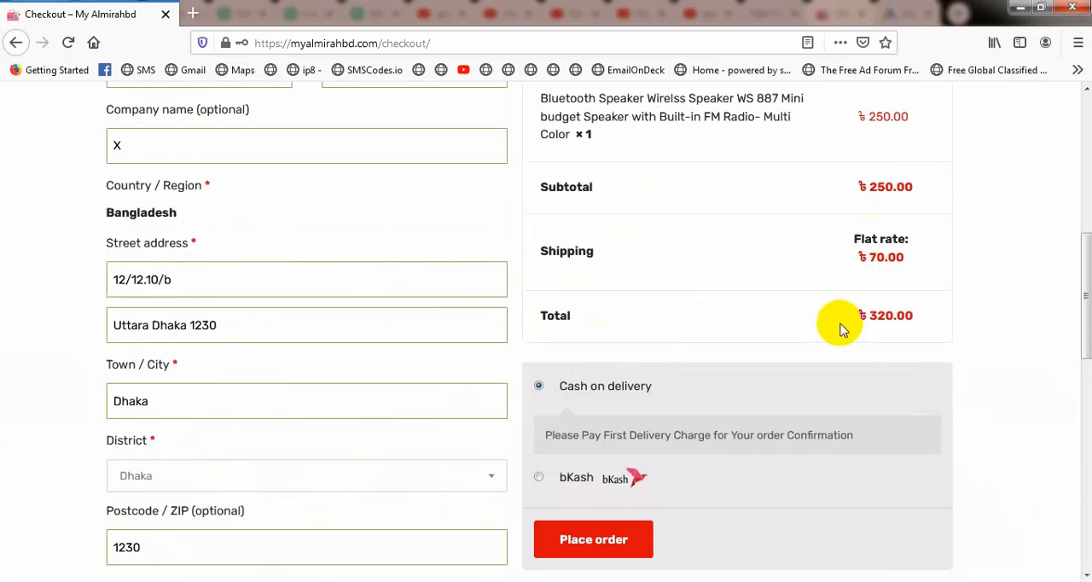
click(540, 477)
scroll(707, 431, down, 3)
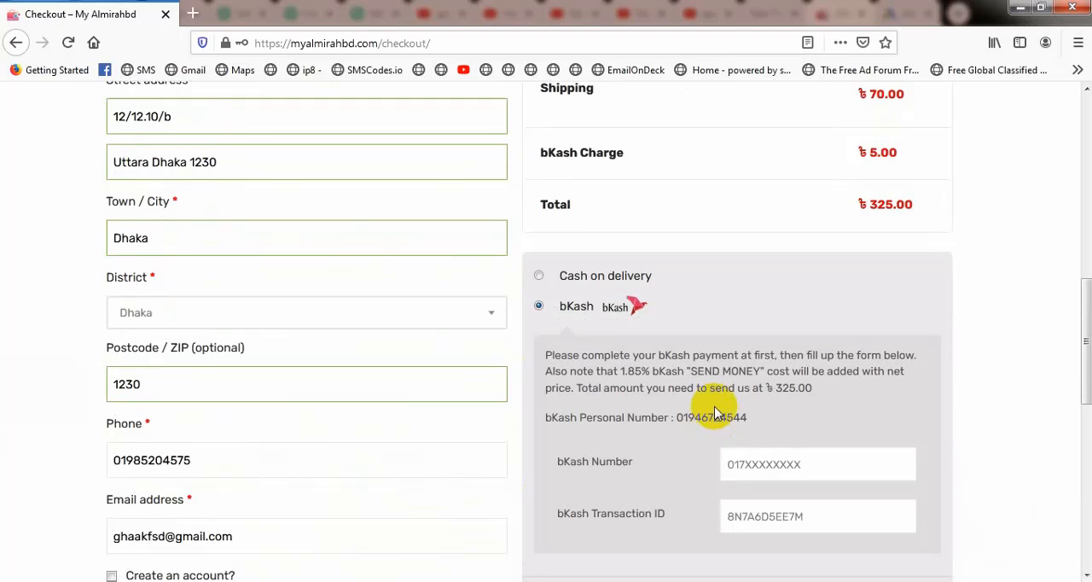
scroll(714, 413, down, 2)
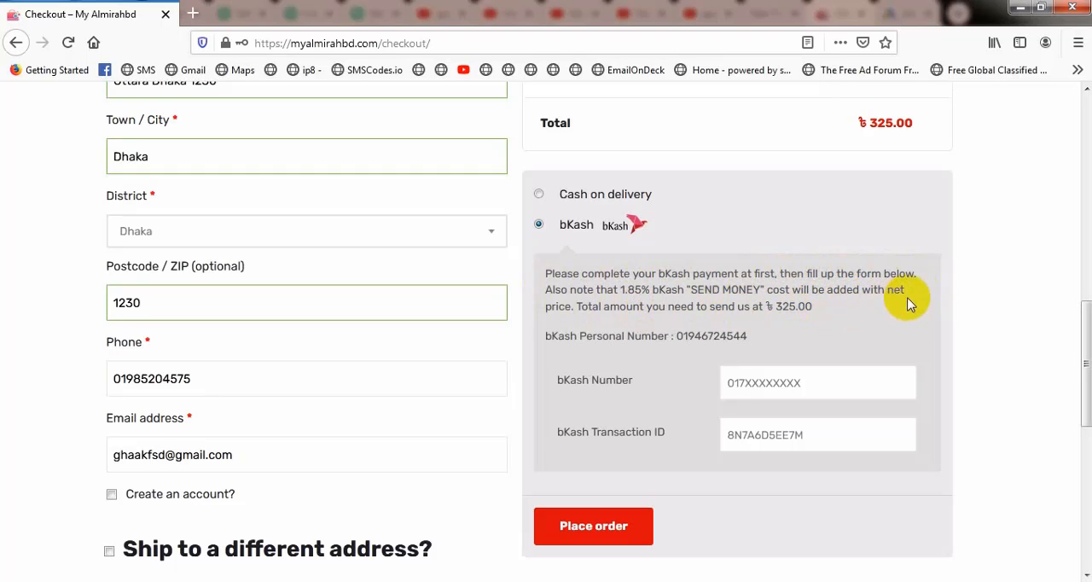
scroll(768, 372, down, 1)
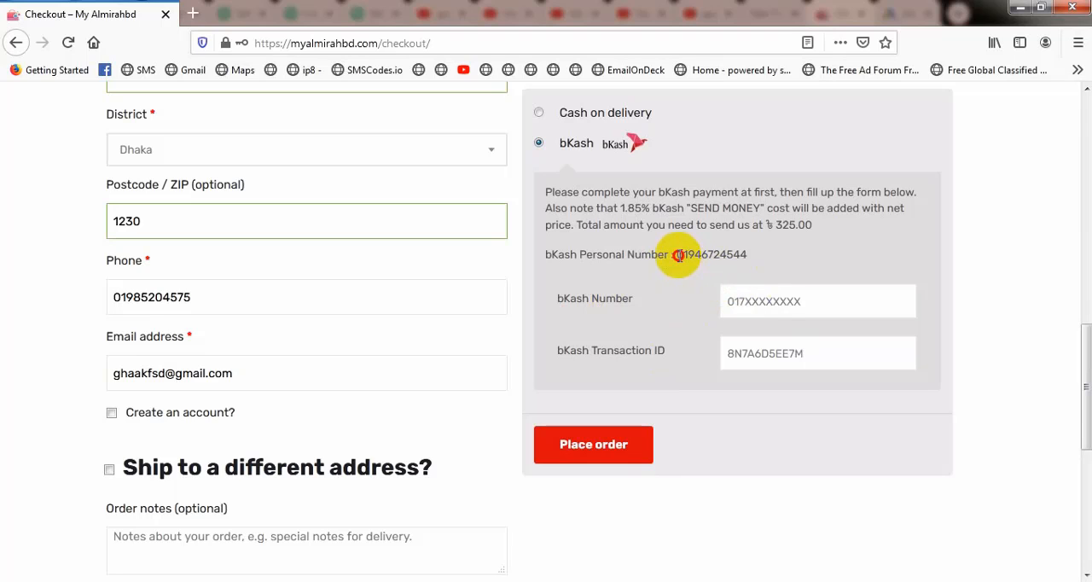
Step: Highlight the store's bKash personal number and place the order with the bKash fields left empty
drag(677, 255, 749, 258)
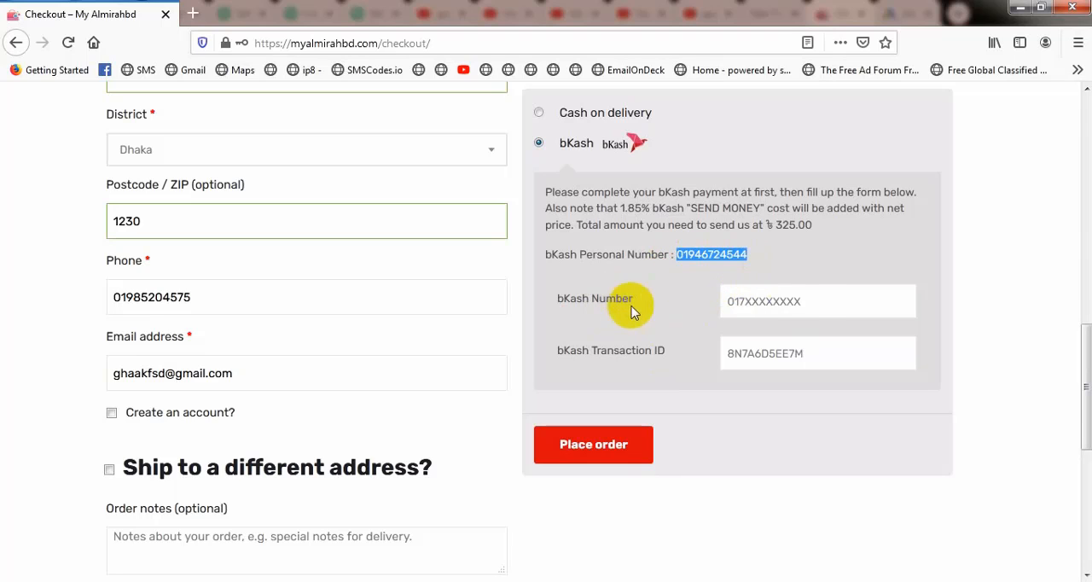
click(805, 302)
click(594, 459)
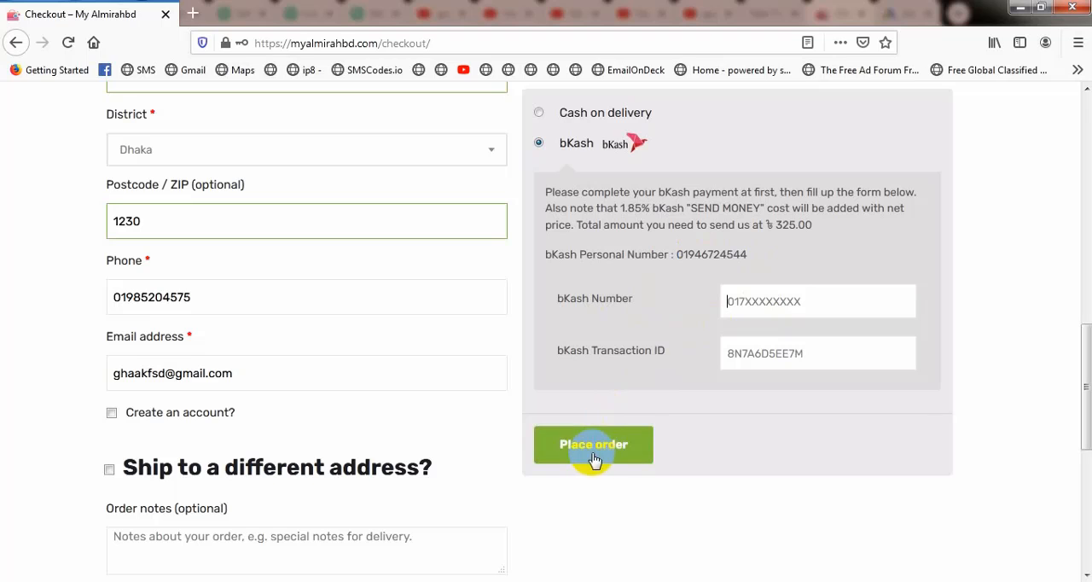
Step: Select cash on delivery as the payment method and review the shipping cost and order total
scroll(571, 339, up, 3)
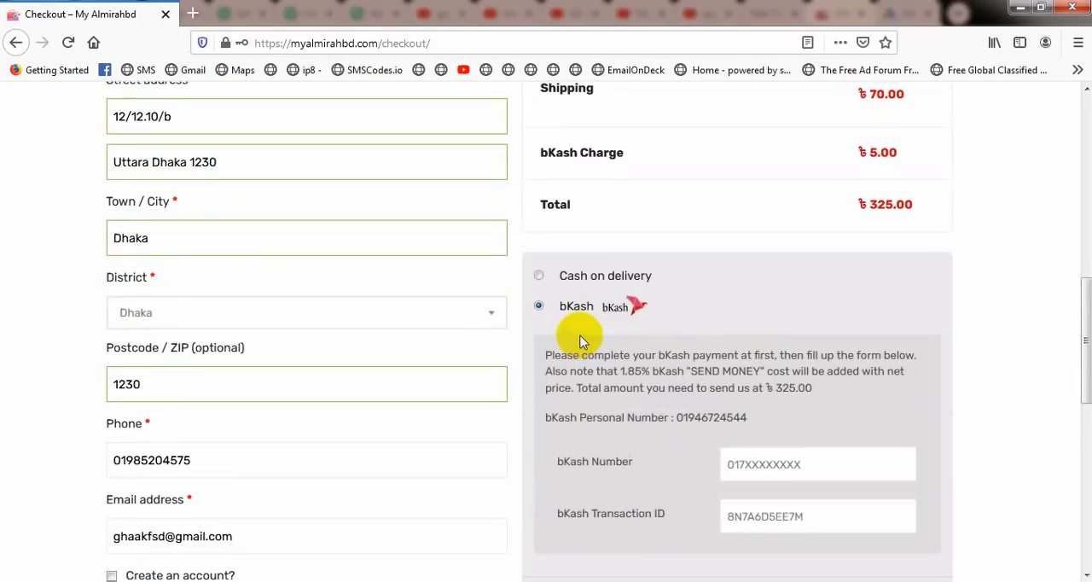
click(538, 275)
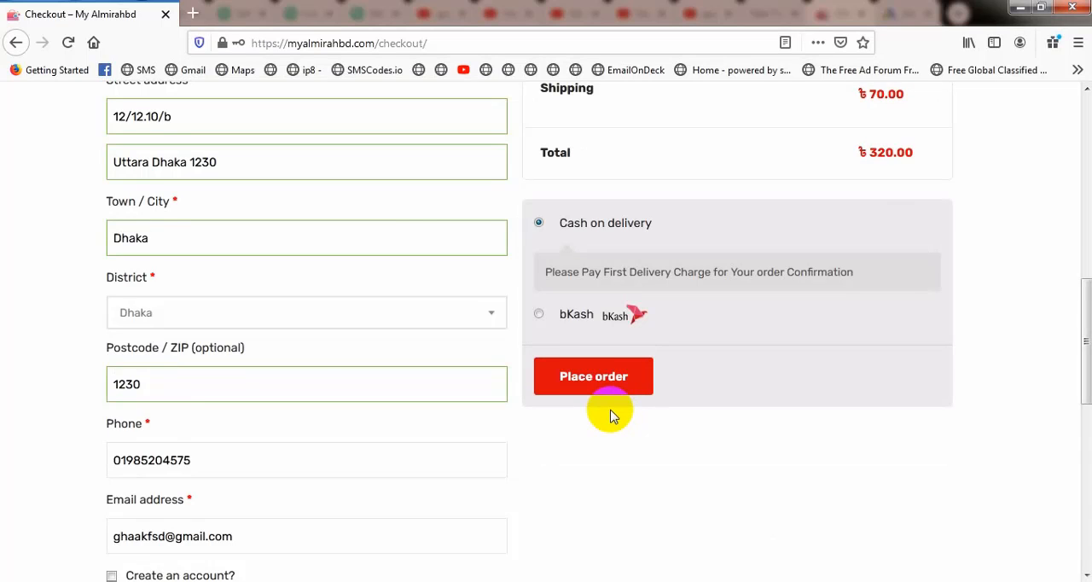
scroll(612, 401, up, 2)
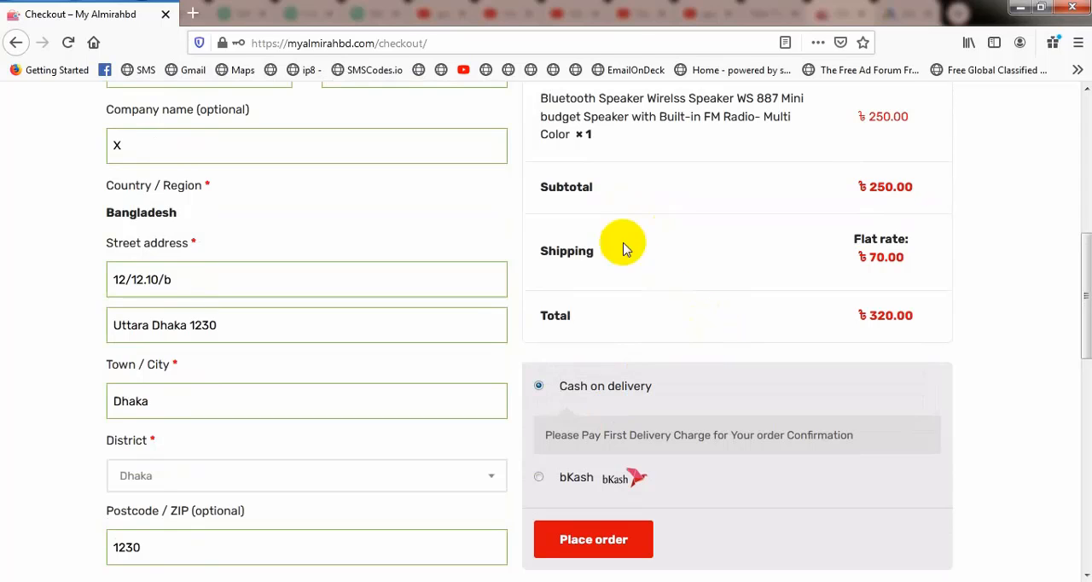
Step: Switch the payment method to bKash and review the added charge, the payment instructions and the bKash fields
click(540, 477)
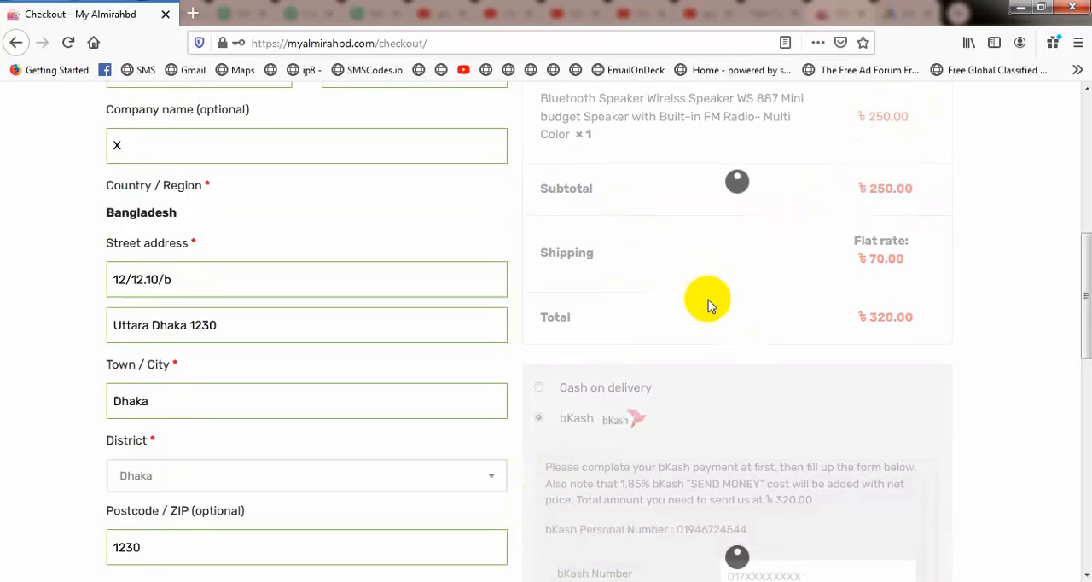
scroll(707, 305, down, 2)
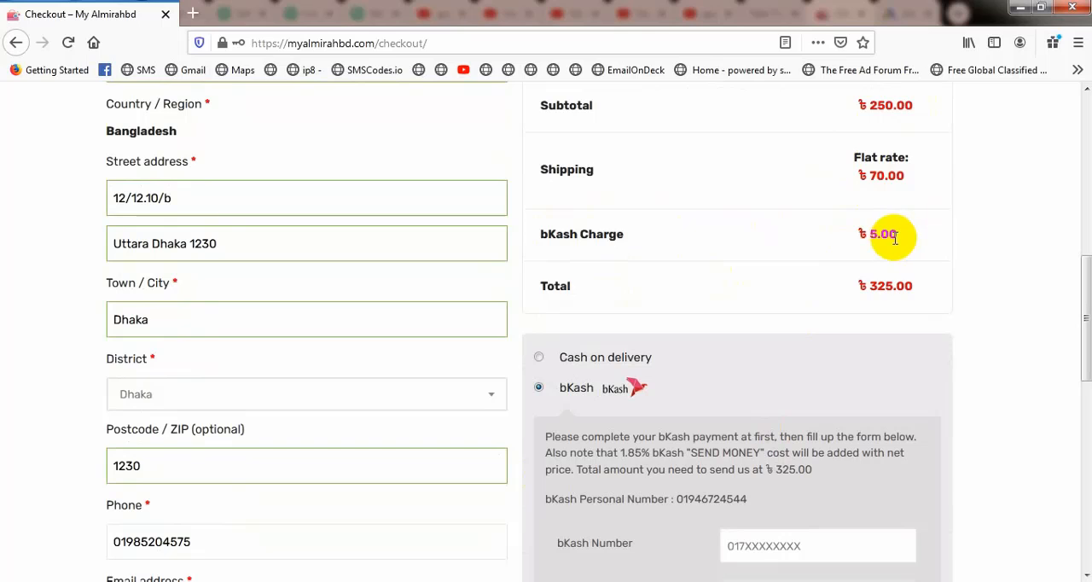
scroll(742, 322, down, 2)
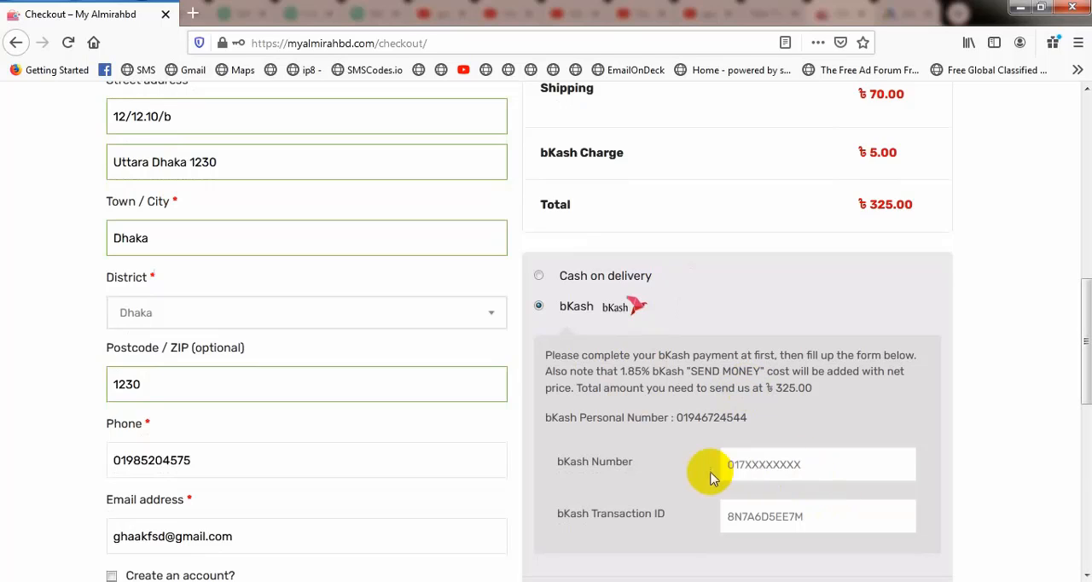
drag(678, 410, 748, 417)
click(742, 466)
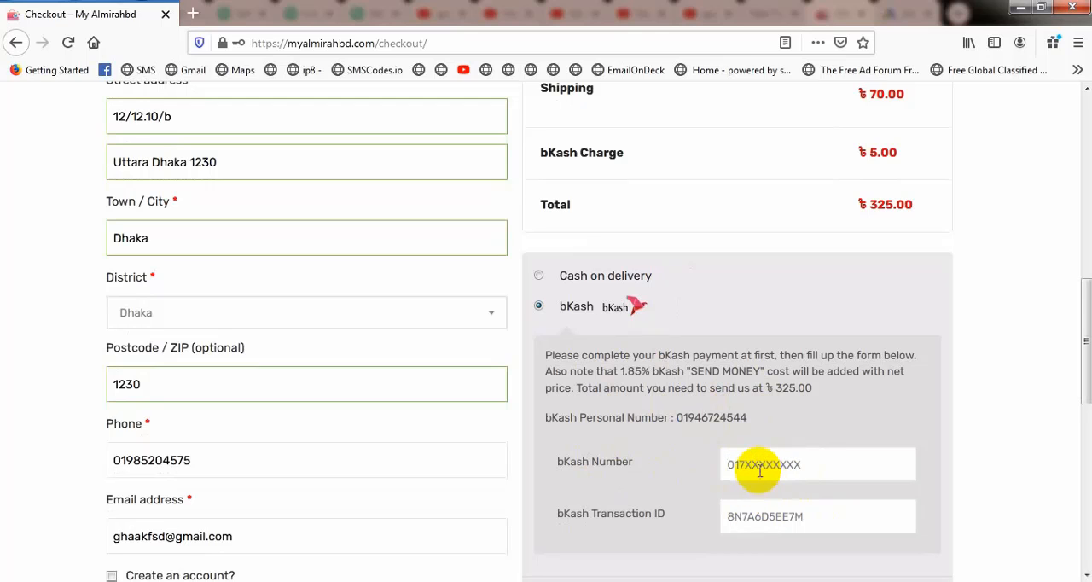
scroll(770, 483, down, 3)
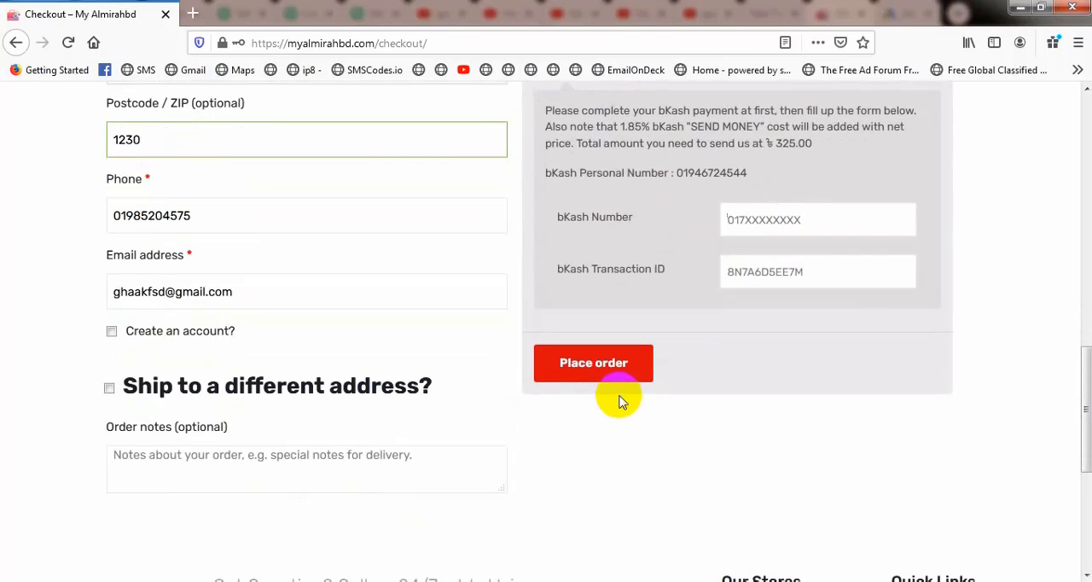
Step: Change the payment method to cash on delivery and place the order
scroll(622, 400, up, 4)
click(539, 358)
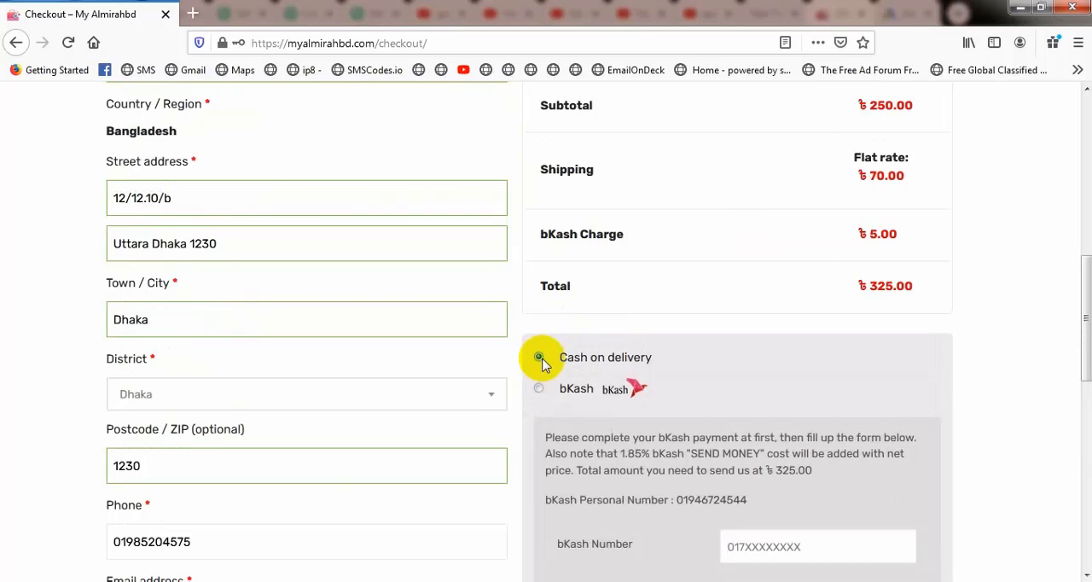
scroll(629, 353, down, 2)
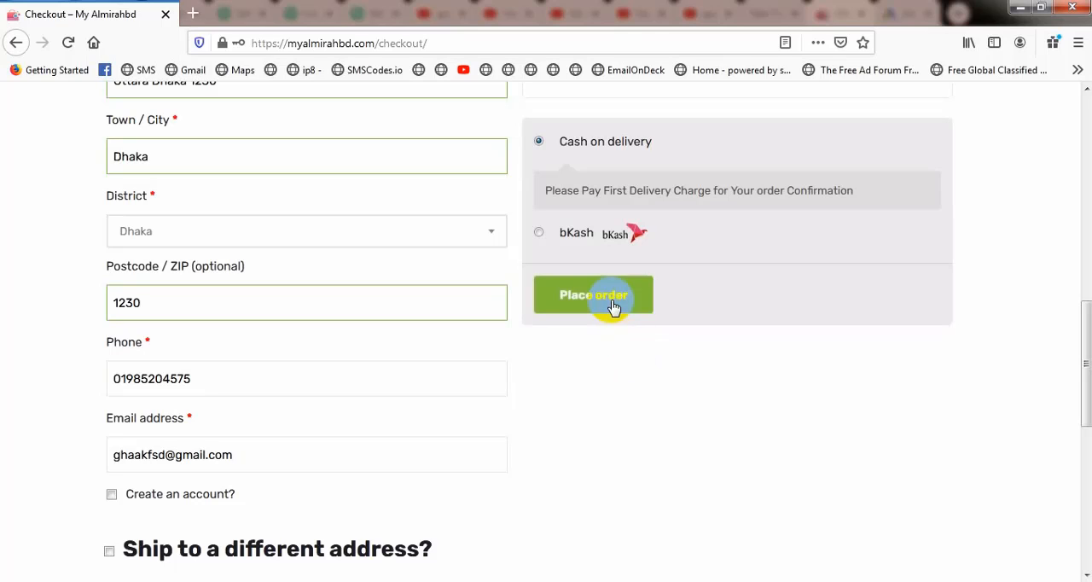
click(610, 304)
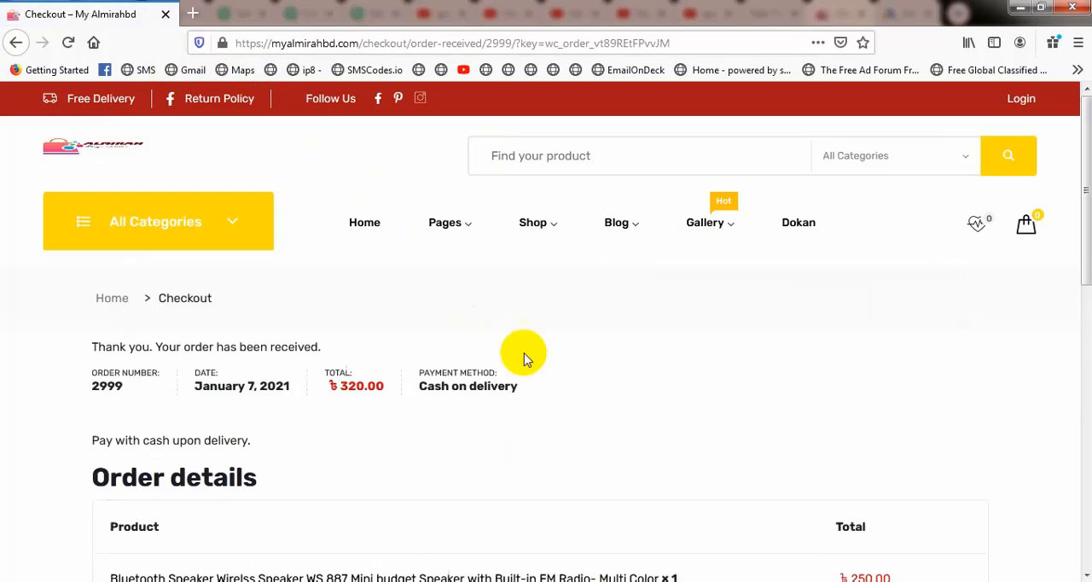
Step: Review the order details on the order confirmation page down to the footer and back to the beginning
scroll(490, 348, down, 5)
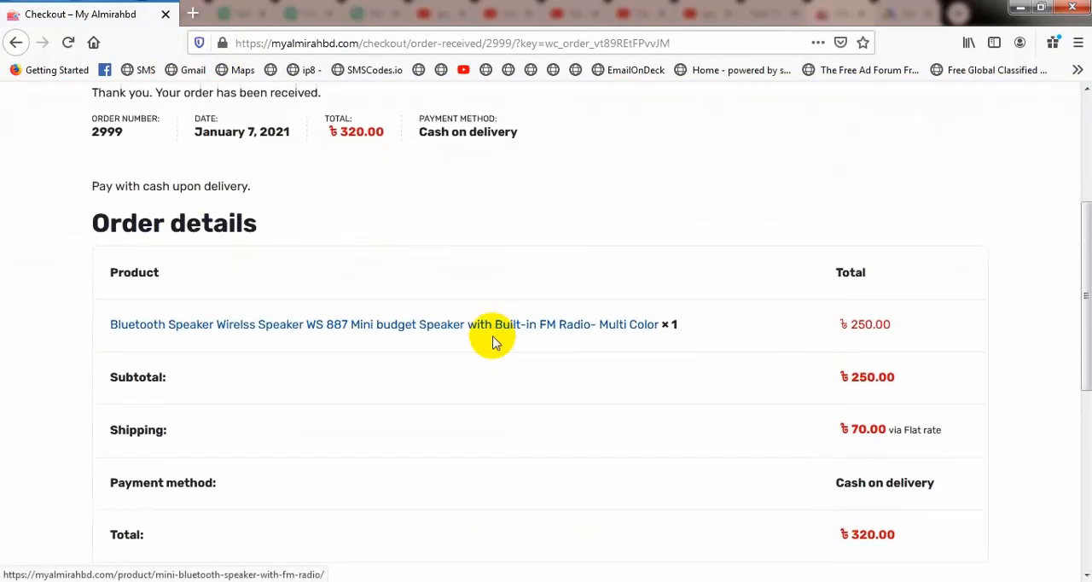
scroll(380, 333, down, 2)
scroll(460, 312, down, 3)
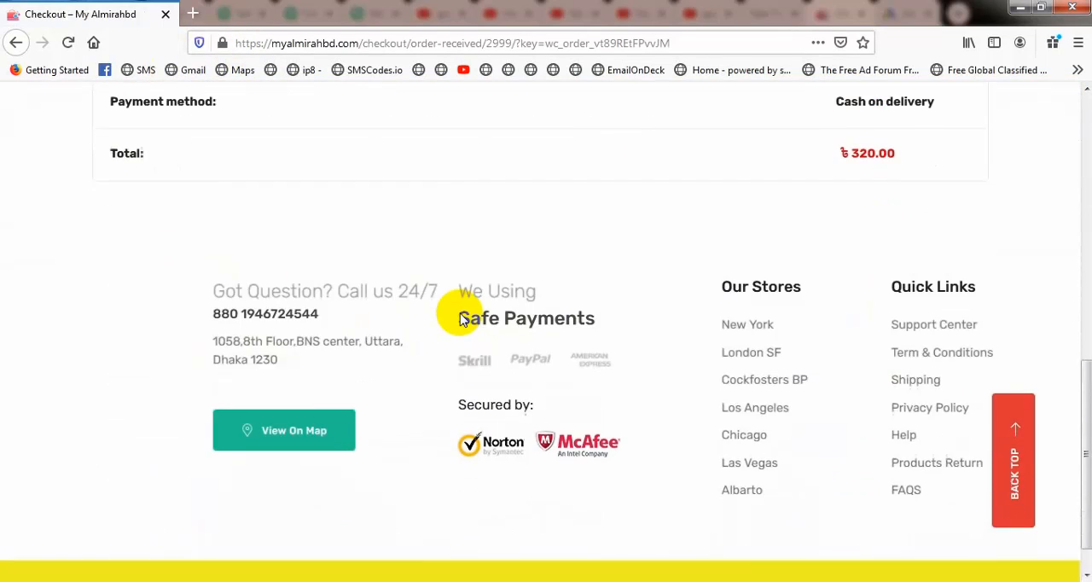
scroll(461, 315, up, 6)
scroll(462, 314, down, 5)
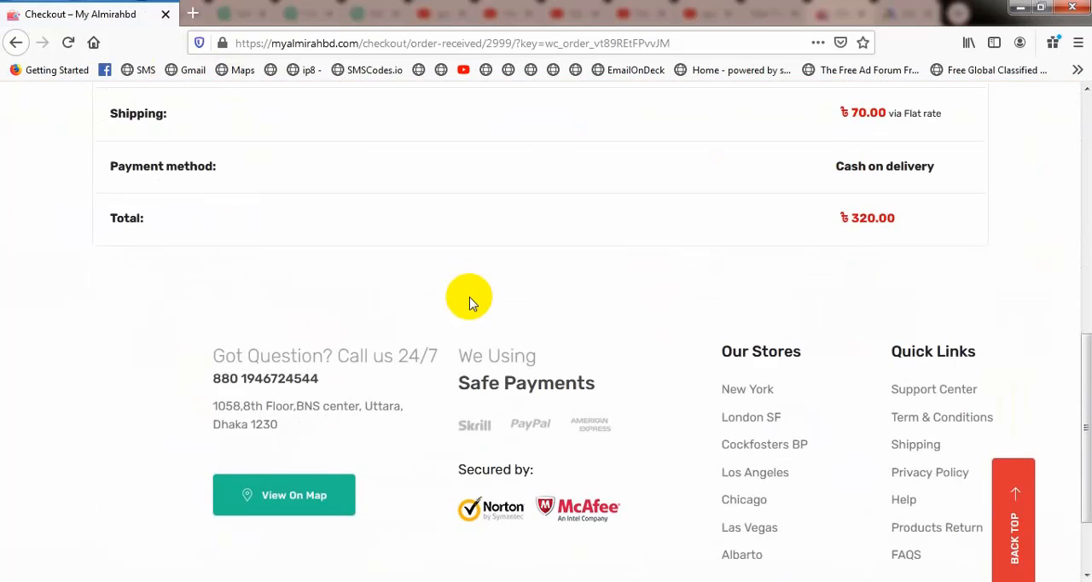
scroll(469, 303, up, 8)
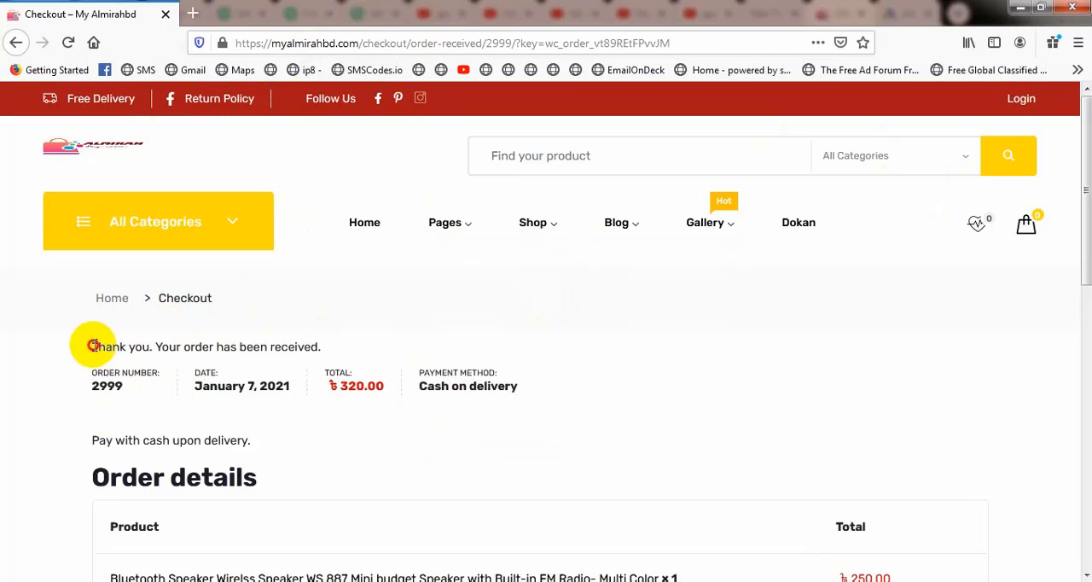
Step: Highlight the order's thank-you message and the checkout/order-received part of the page address, then clear the selection
drag(92, 346, 329, 346)
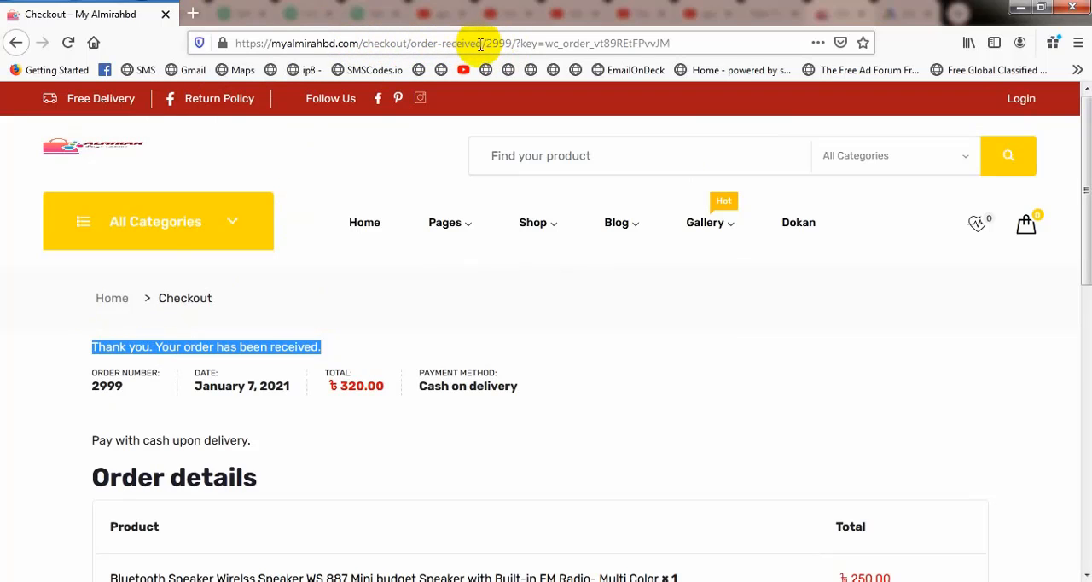
drag(484, 43, 338, 43)
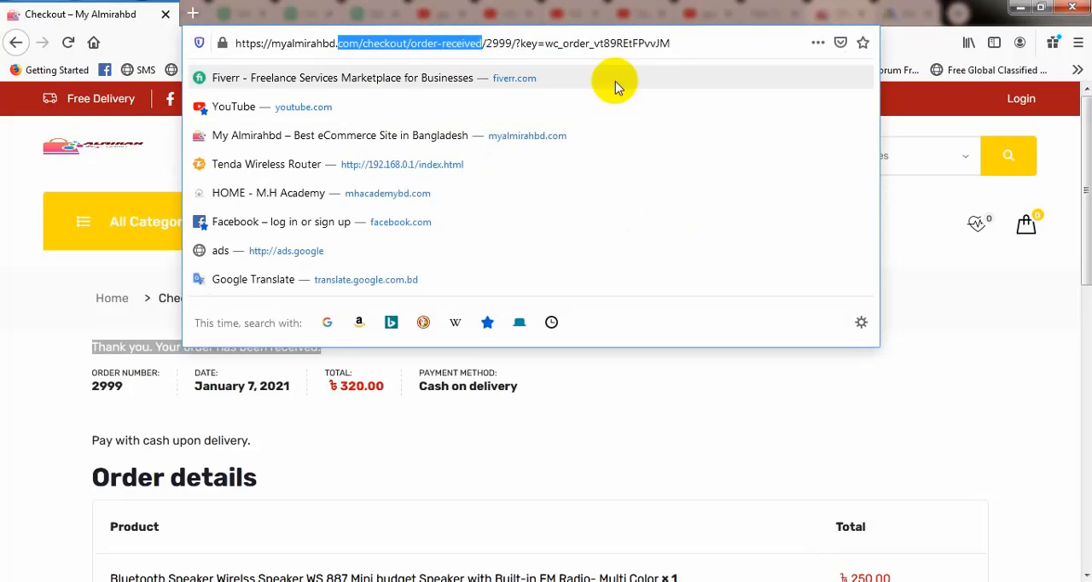
click(934, 243)
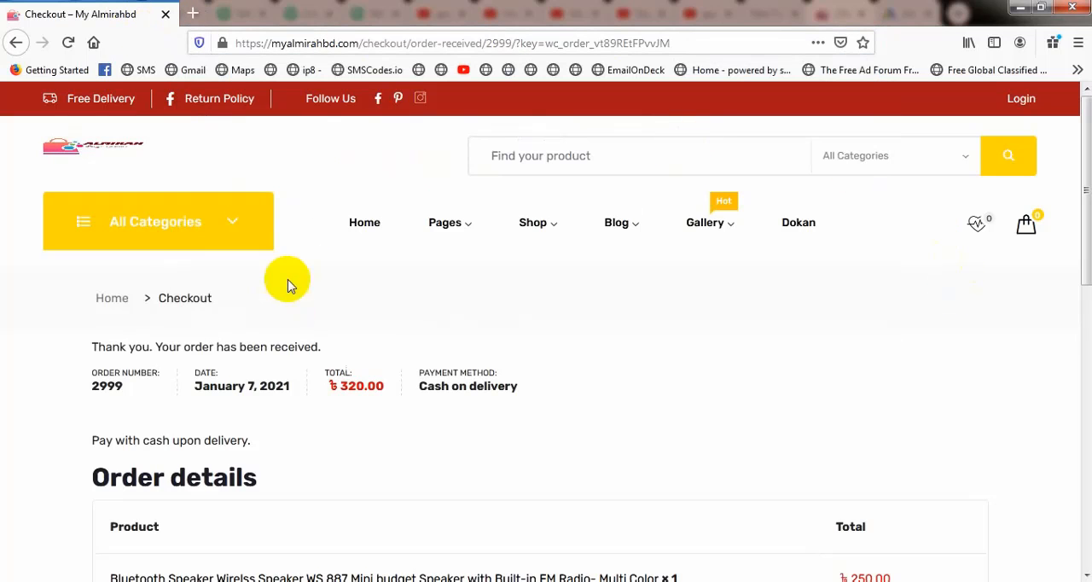
Step: Switch to Notepad and write ". Remarketing" below the dotted line under the Google Tag Manager heading
mouse_move(755, 211)
click(358, 580)
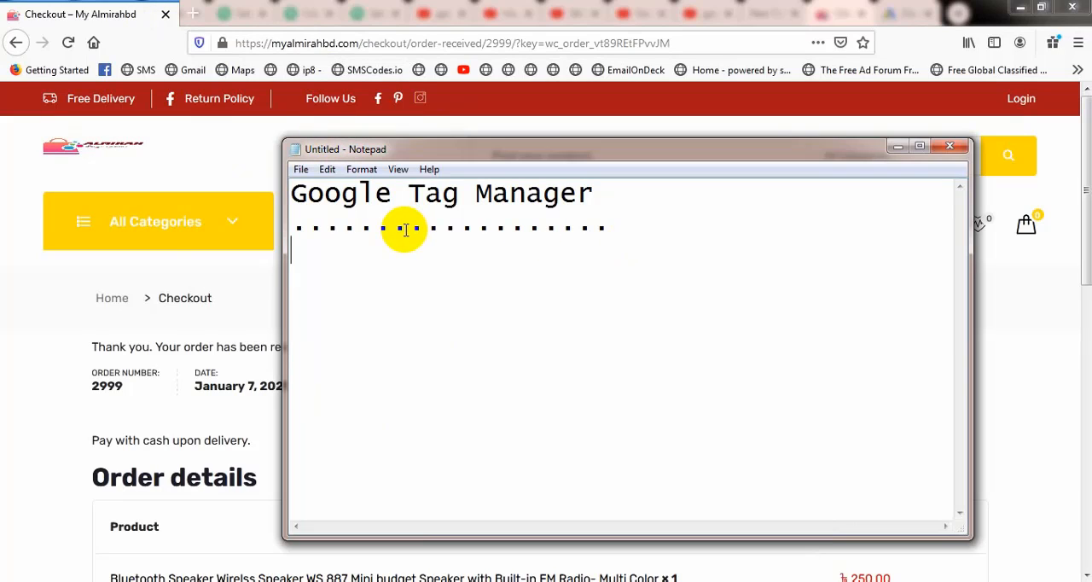
key(Return)
text(. Rema)
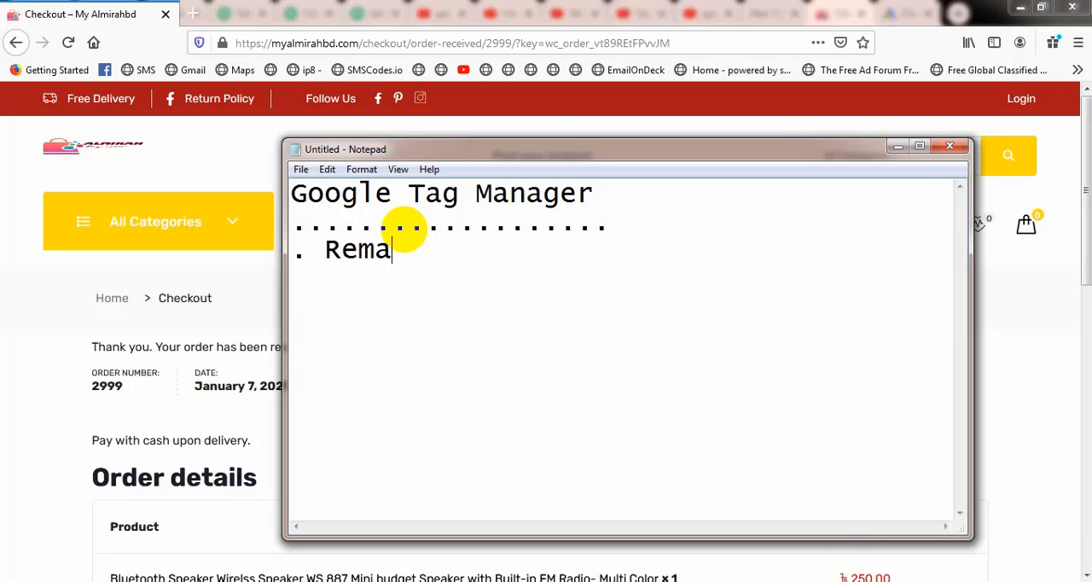
text(rketing)
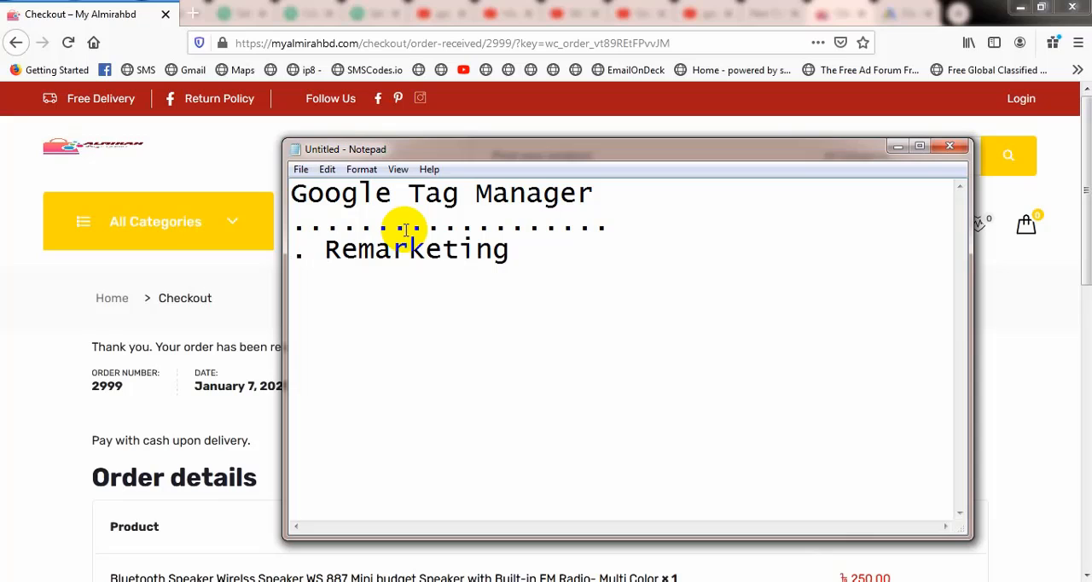
key(Return)
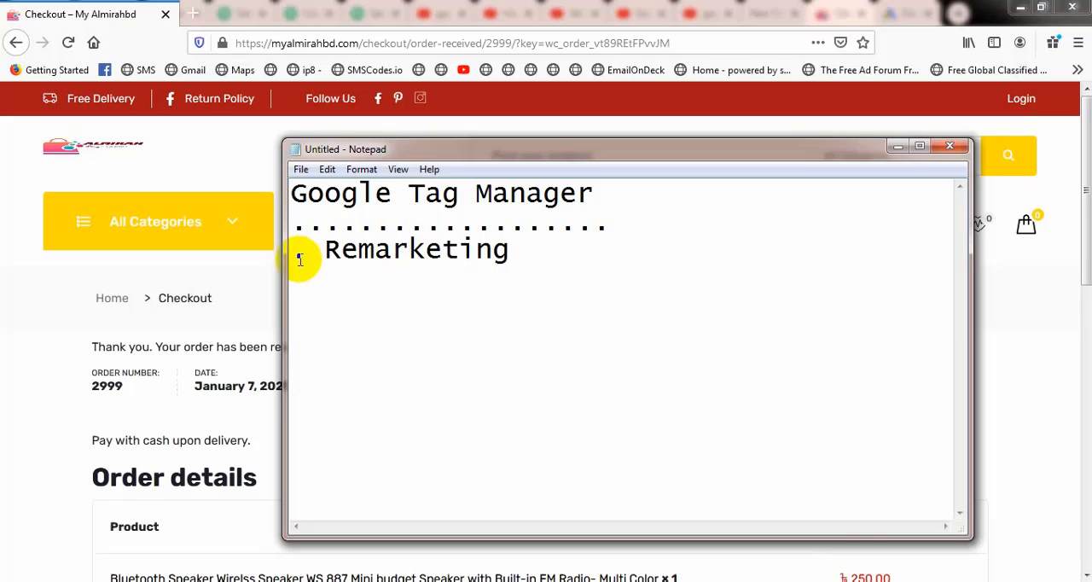
Step: Replace the leading dot of the Remarketing line with the number "1." directly below the dotted line
click(324, 249)
key(BackSpace)
key(BackSpace)
key(BackSpace)
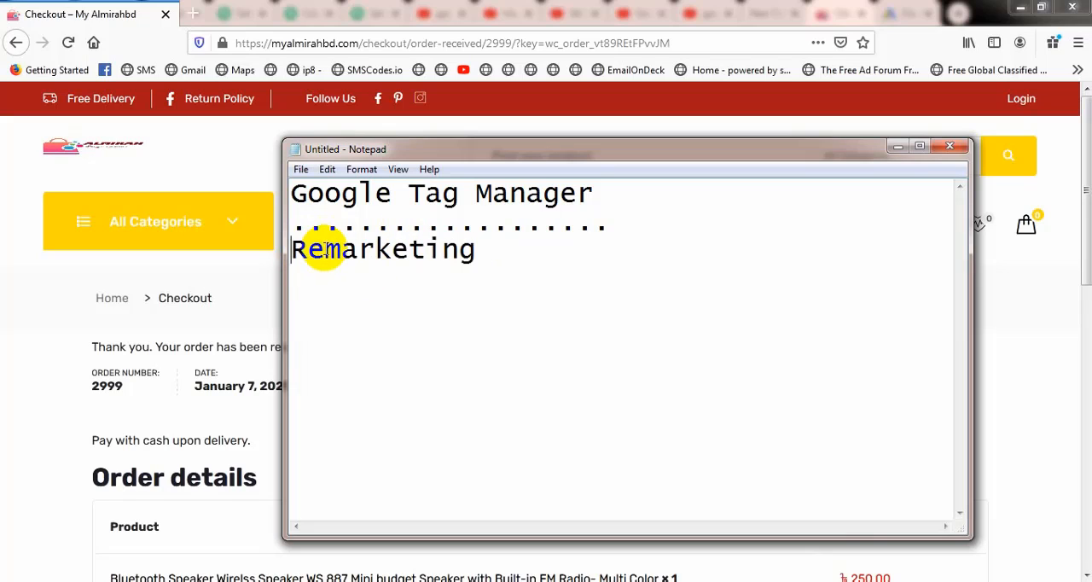
key(Return)
text(1.)
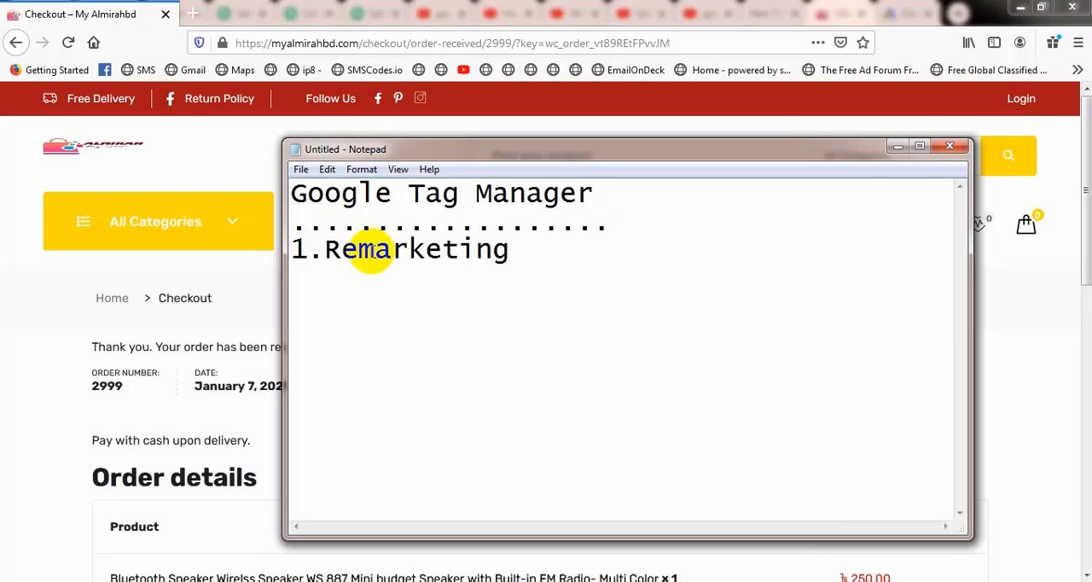
Step: Add "2.Google Analytics" as the second numbered item below Remarketing
click(532, 244)
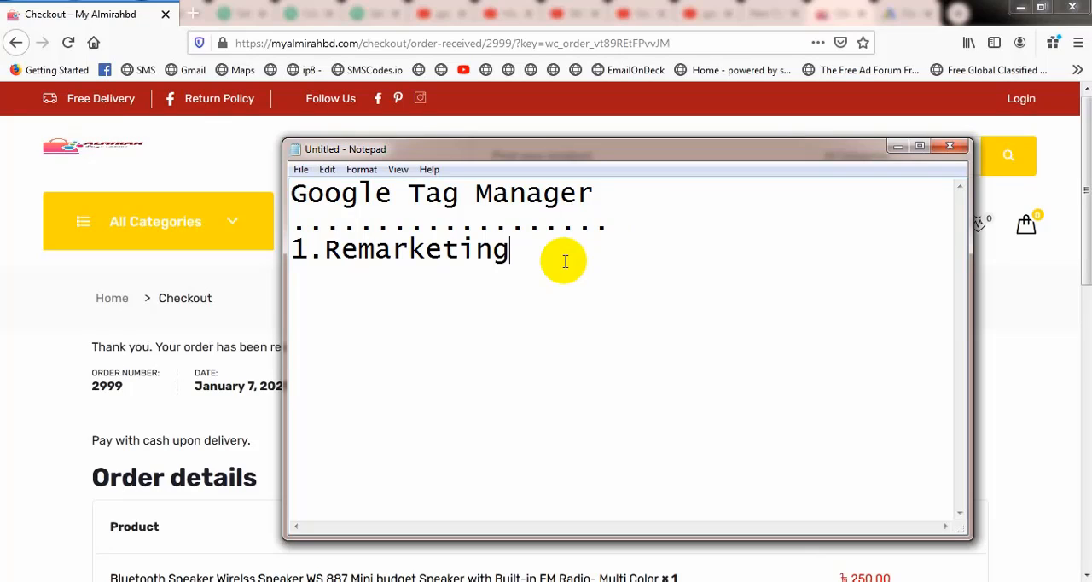
key(Return)
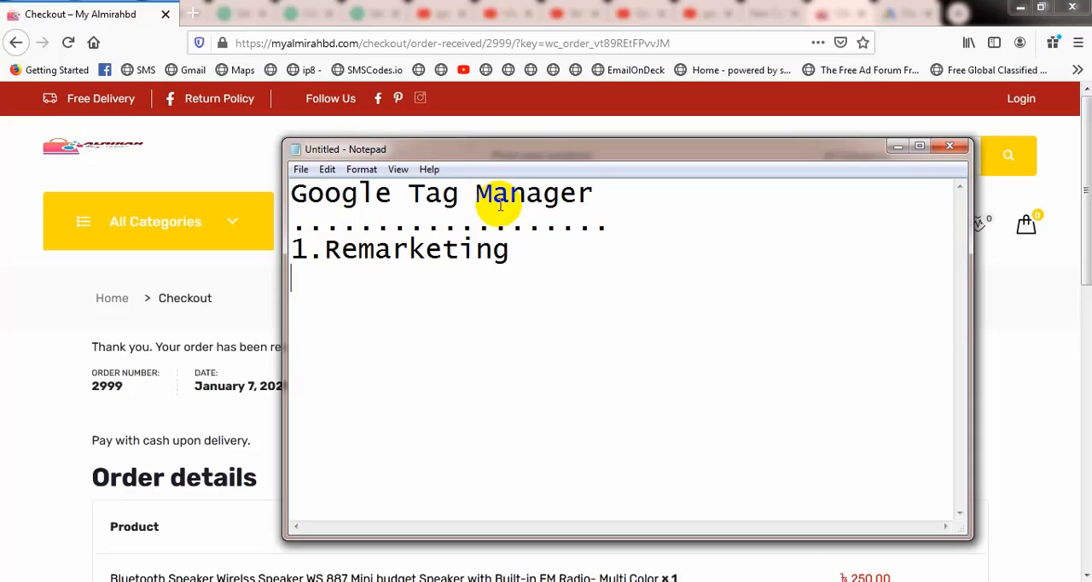
text(Google)
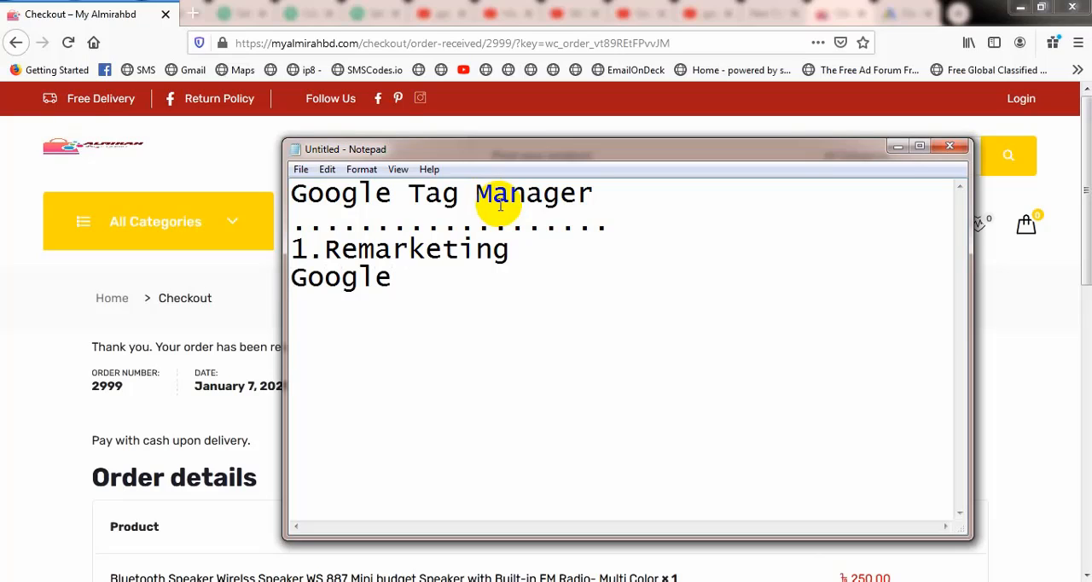
text( Anal)
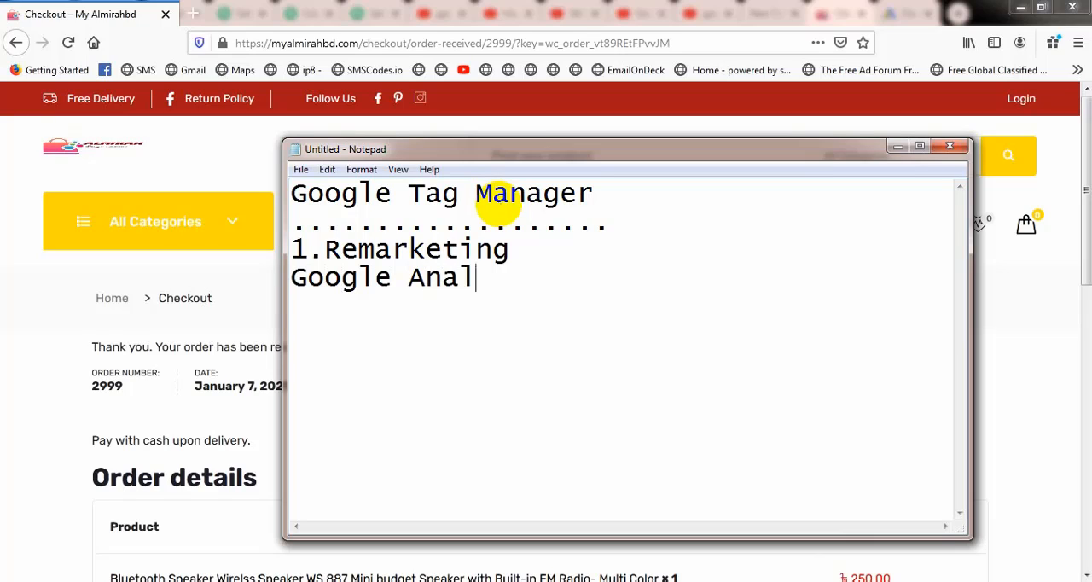
text(ytics)
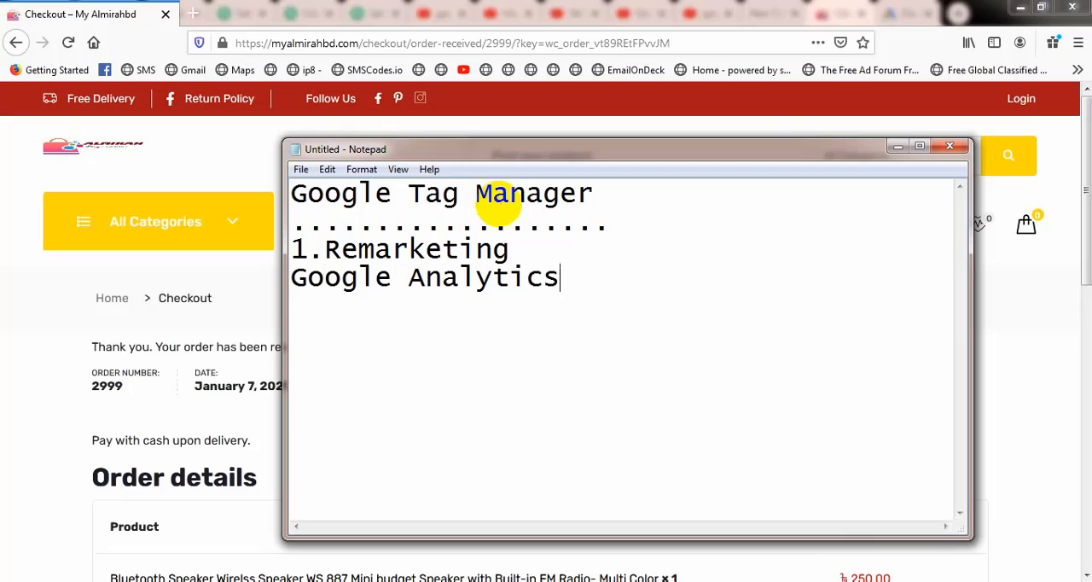
key(Return)
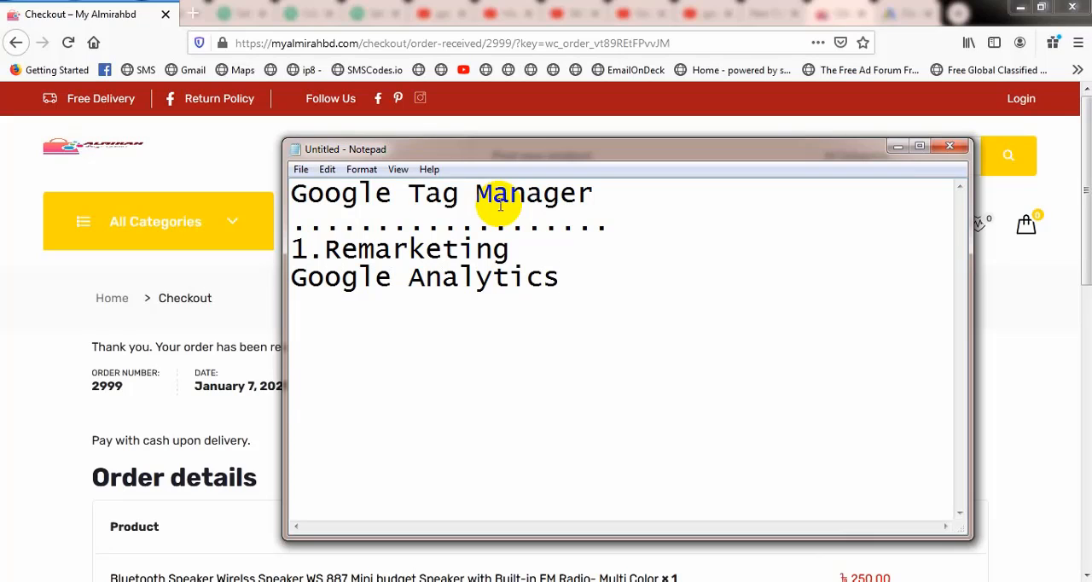
click(292, 275)
text(2.)
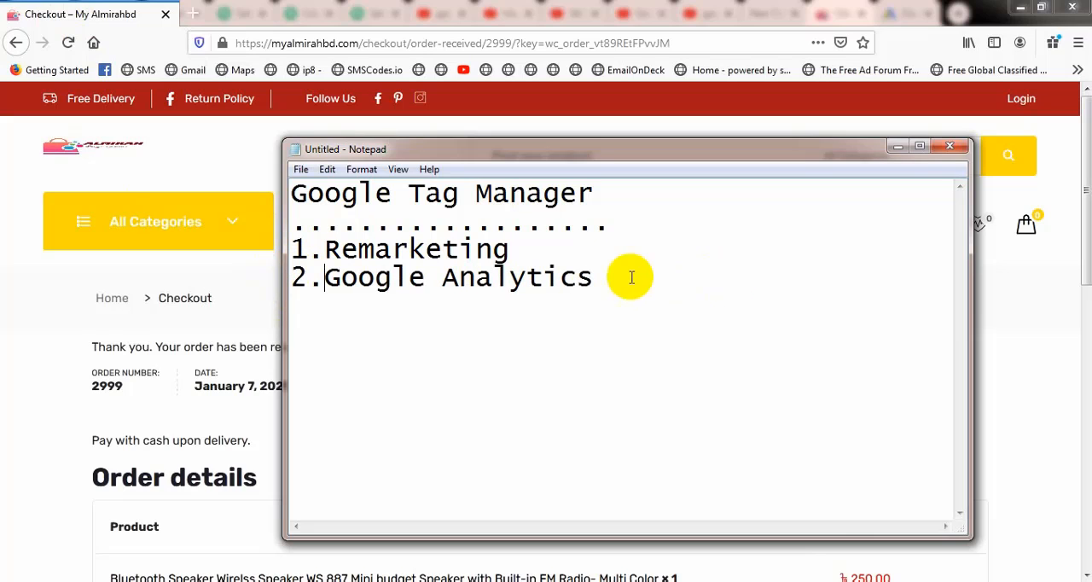
click(596, 277)
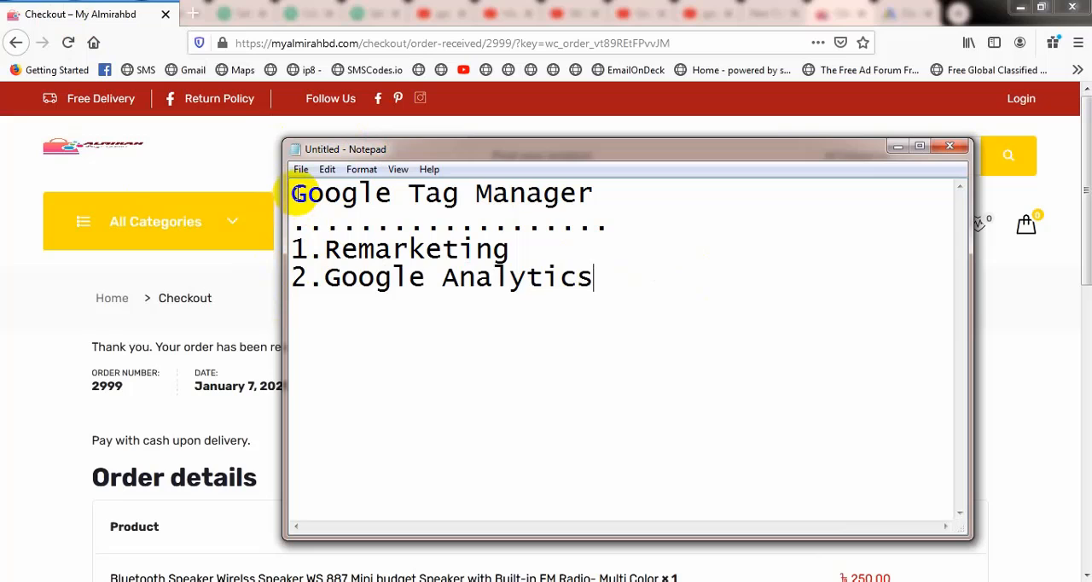
Step: Highlight the Google Tag Manager heading in the notes and switch to the Google Ads overview in Chrome
drag(292, 193, 596, 196)
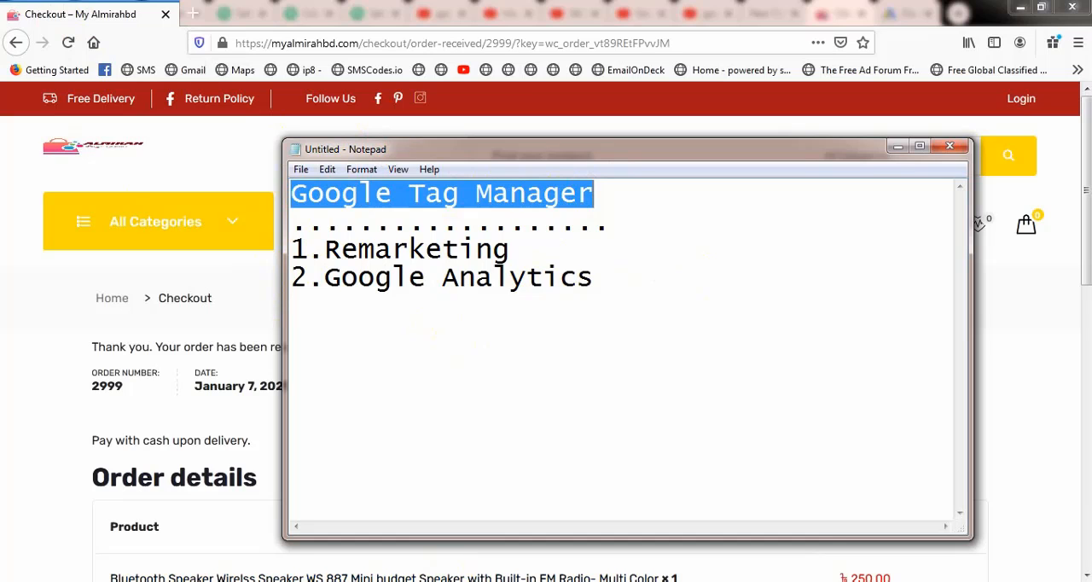
click(162, 520)
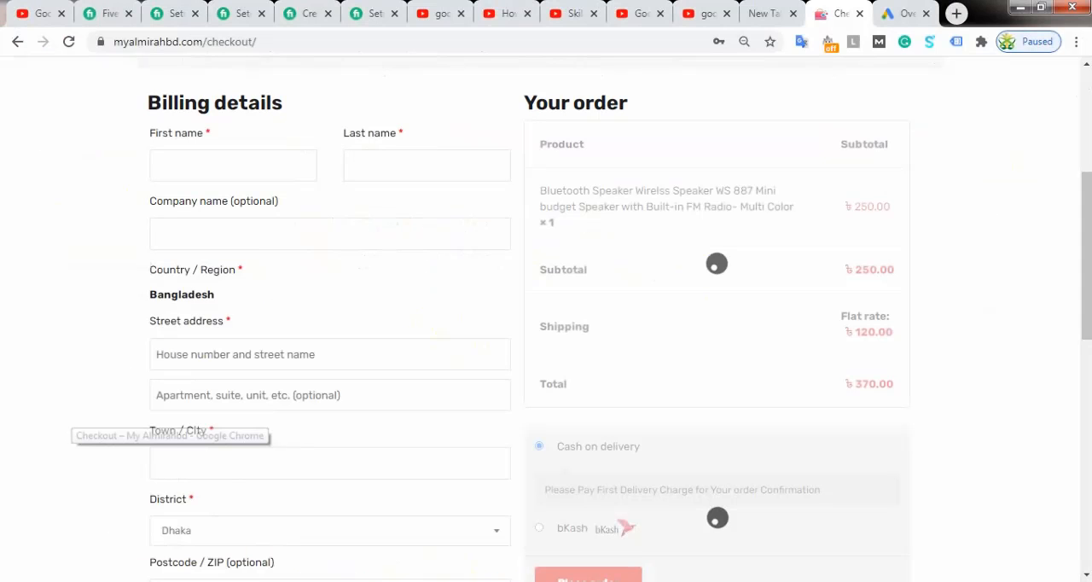
click(905, 13)
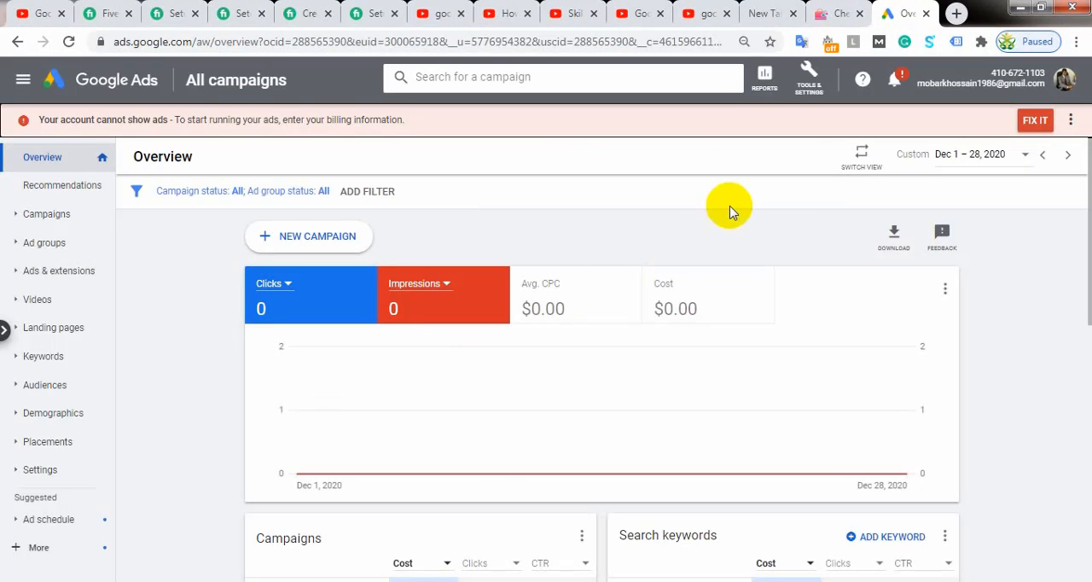
Step: Switch to the store's checkout page and review its web address and the site's navigation pages
click(829, 13)
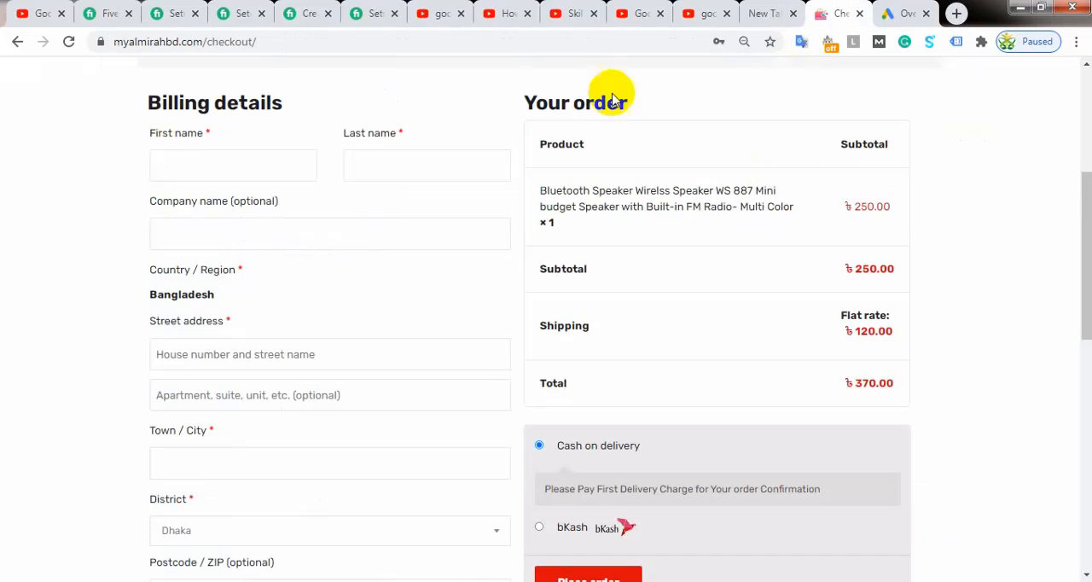
scroll(324, 319, up, 4)
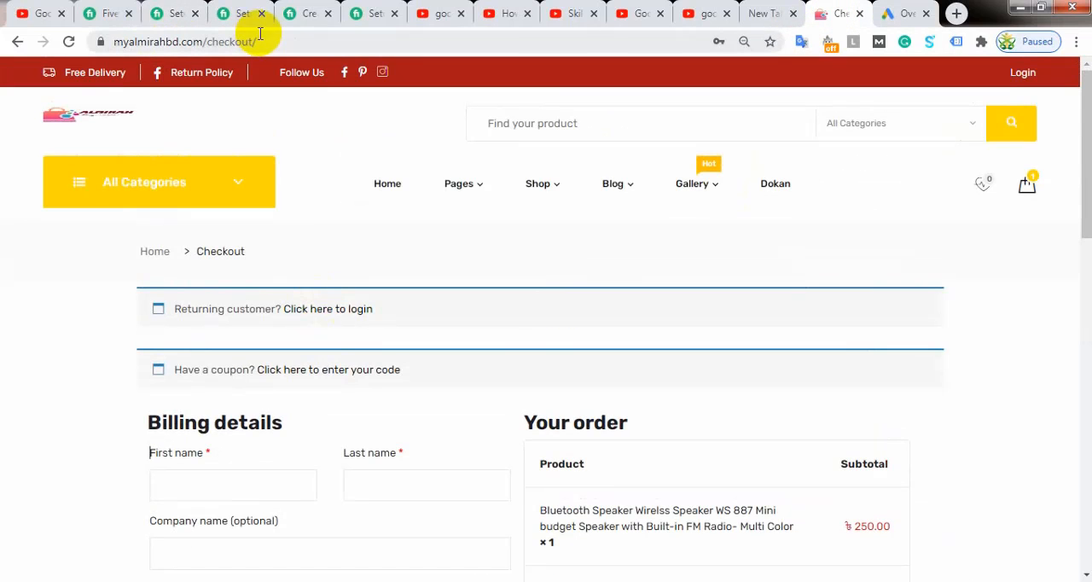
click(271, 36)
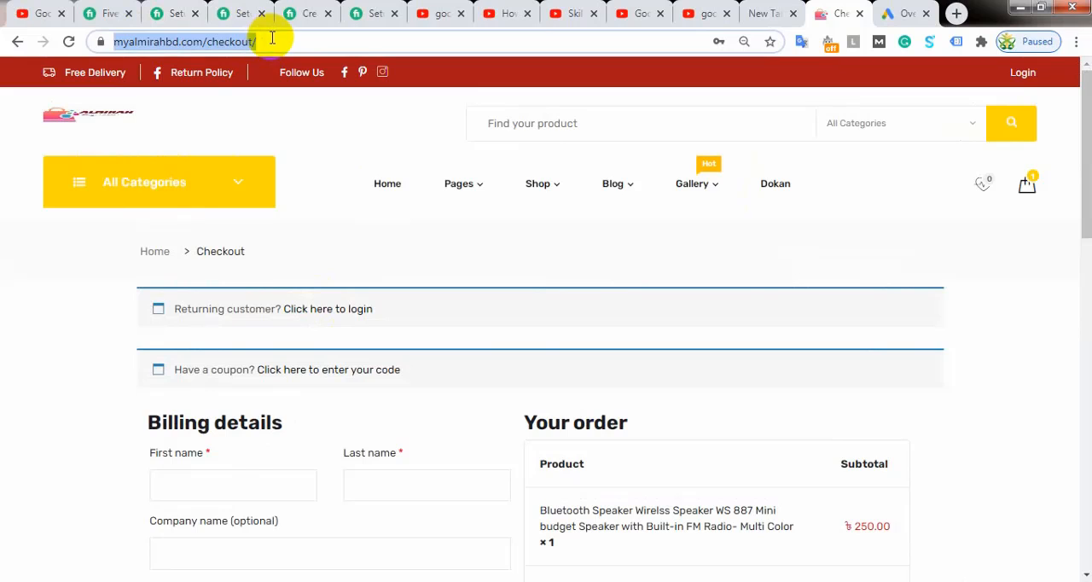
key(End)
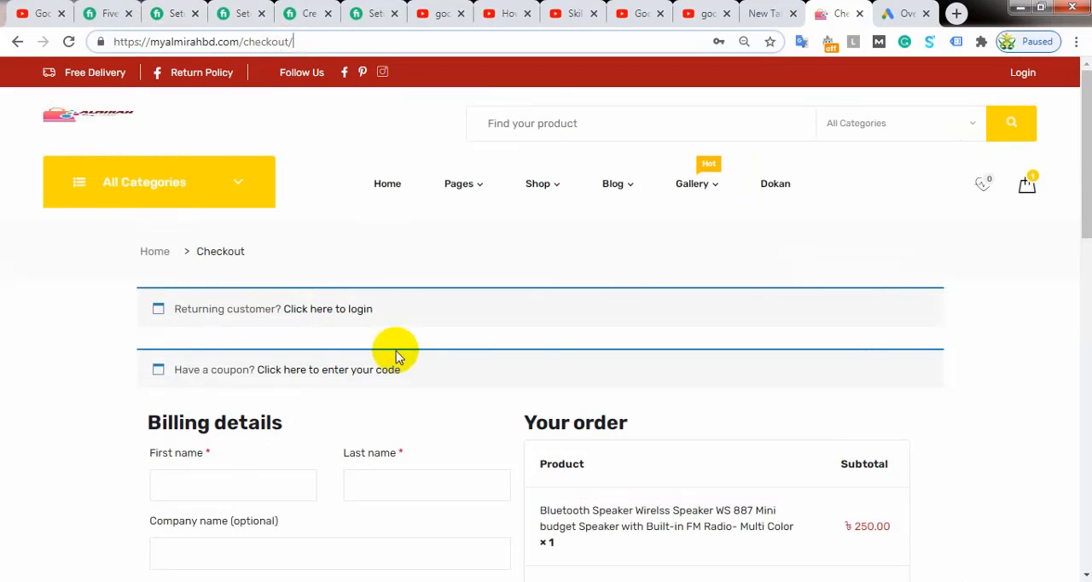
click(32, 197)
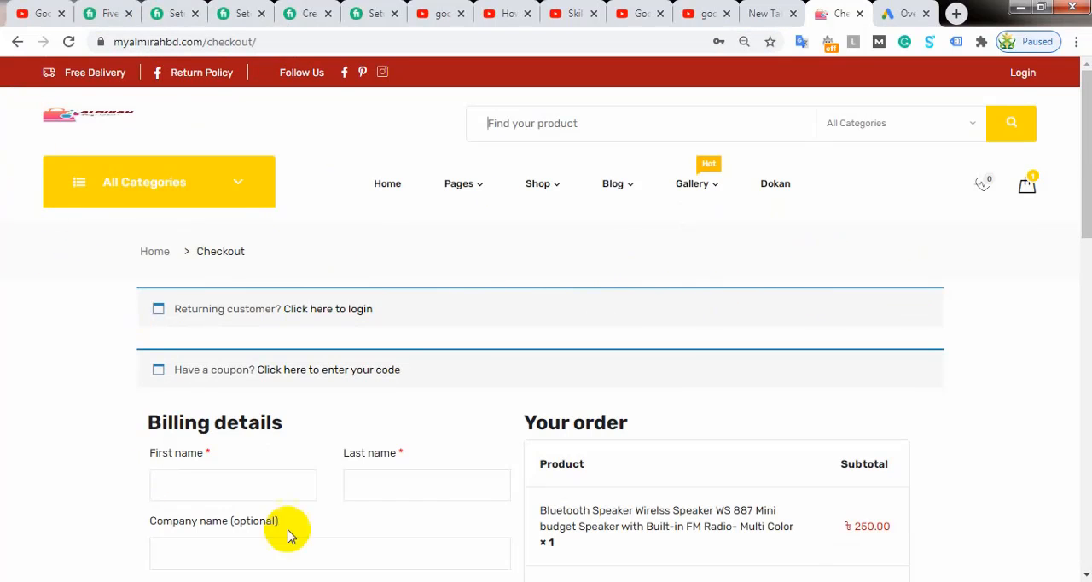
mouse_move(455, 192)
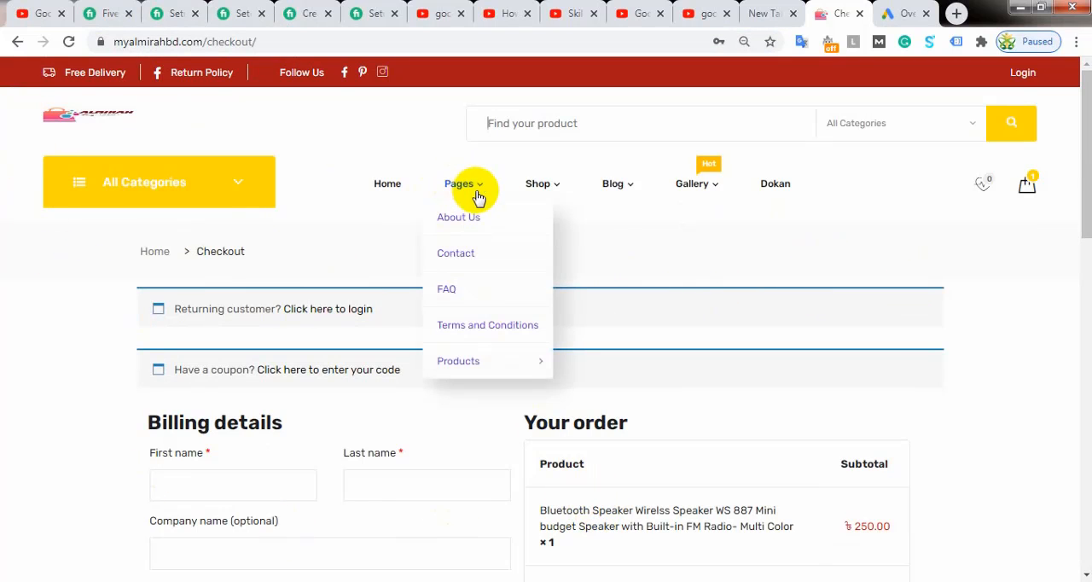
mouse_move(768, 193)
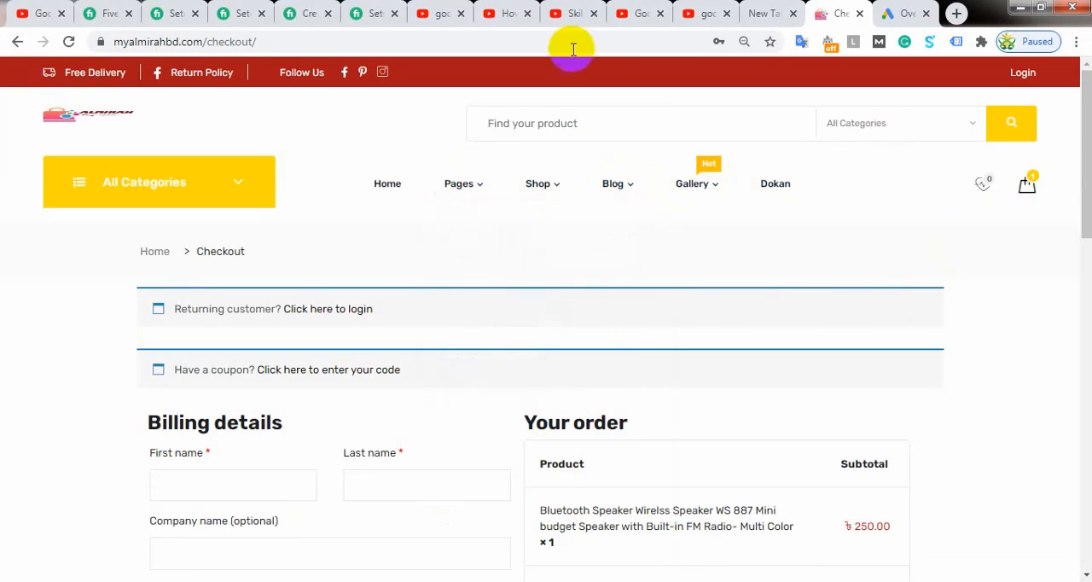
mouse_move(438, 165)
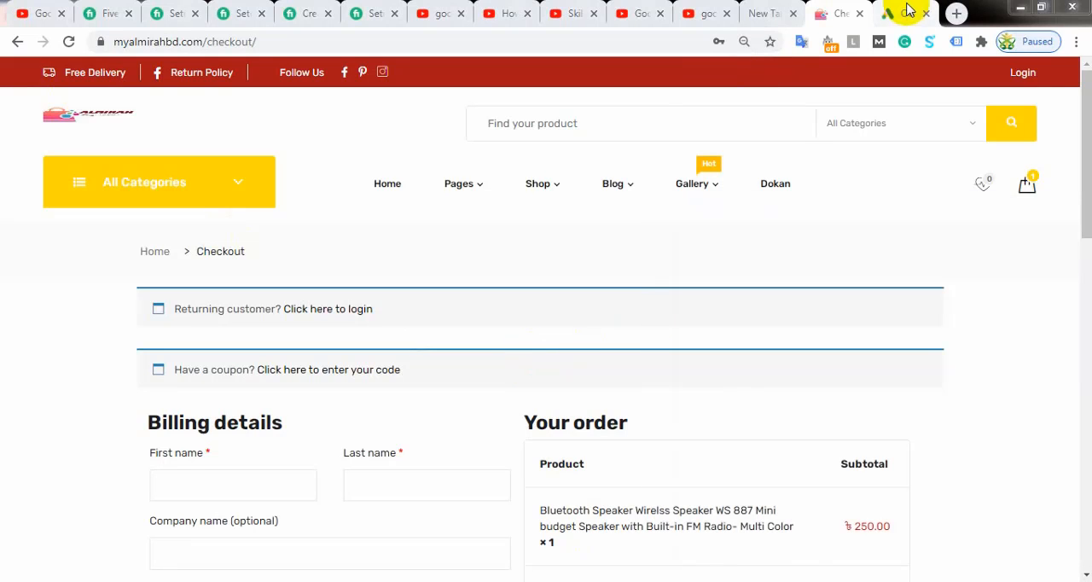
click(956, 13)
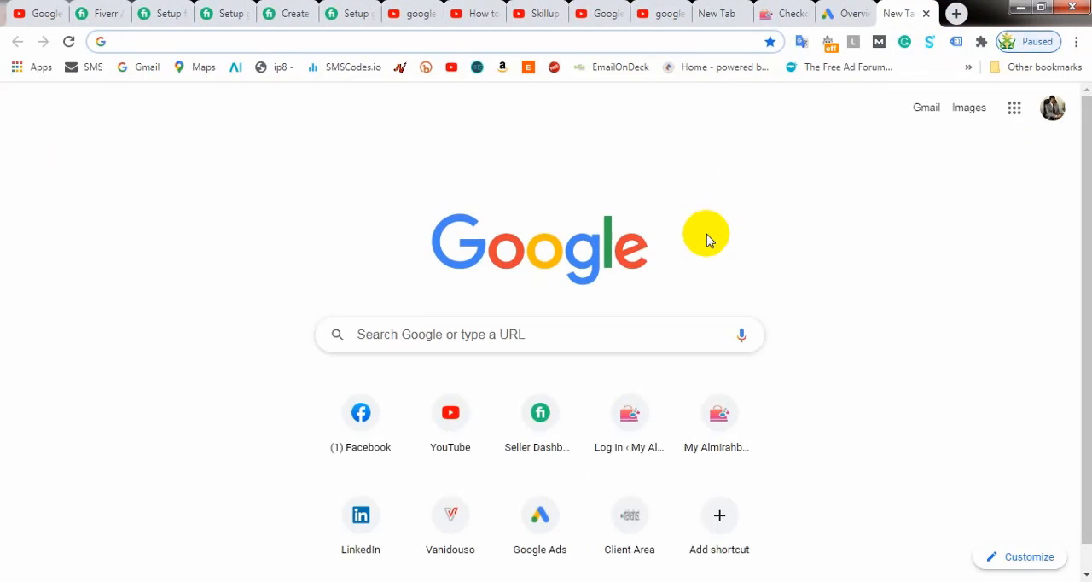
click(926, 14)
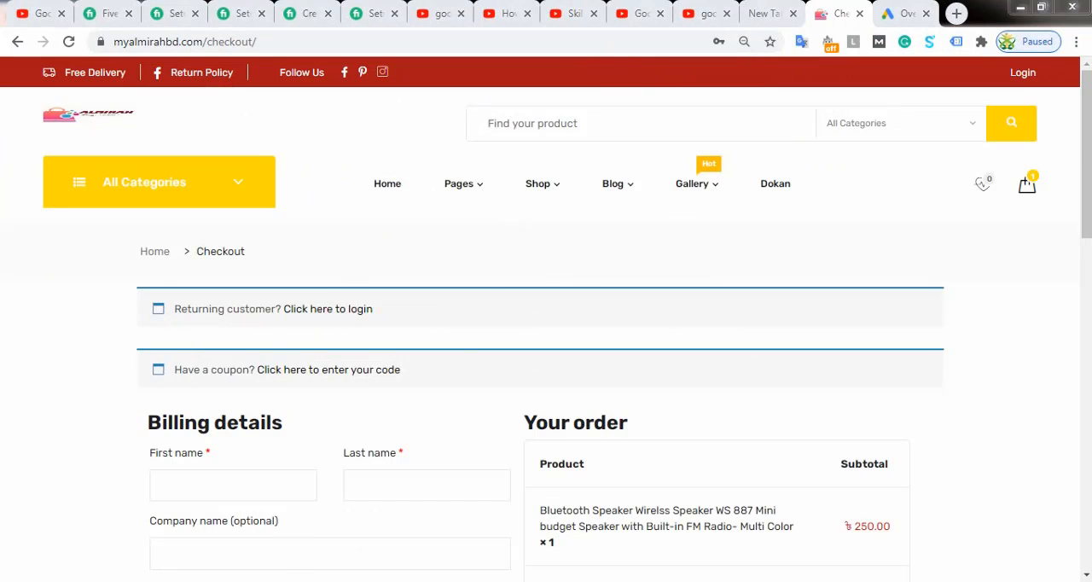
Step: Bring up the Notepad notes and highlight the Google Tag Manager heading, clearing the selection when done
key(alt+Tab)
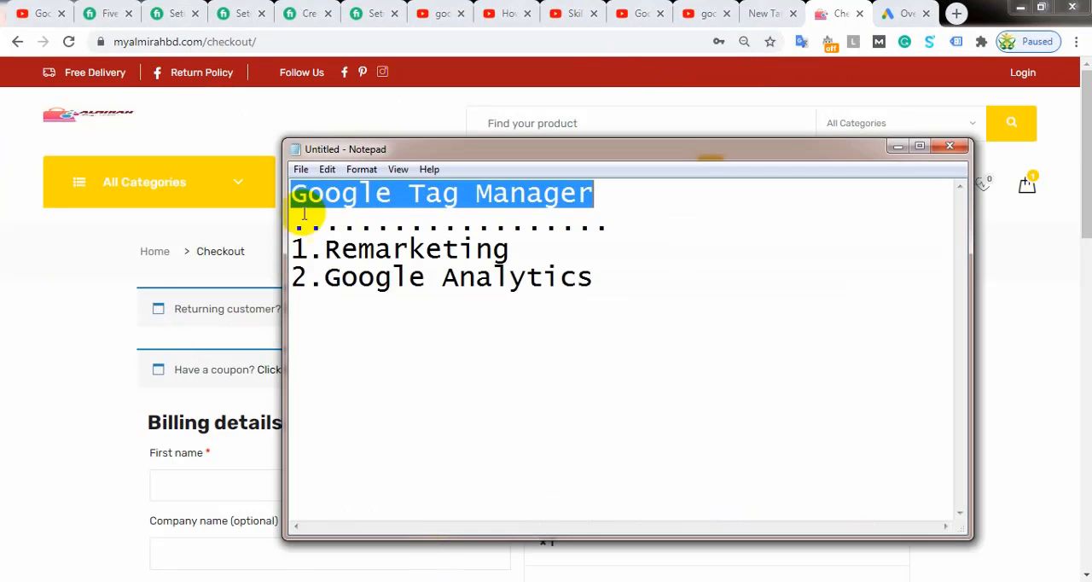
click(597, 194)
drag(597, 194, 294, 203)
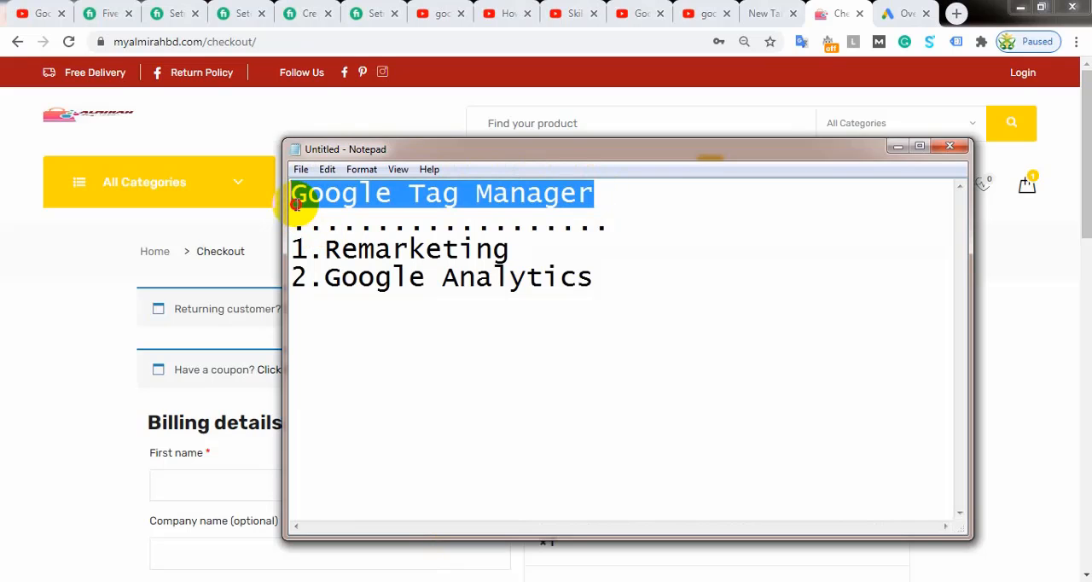
click(621, 188)
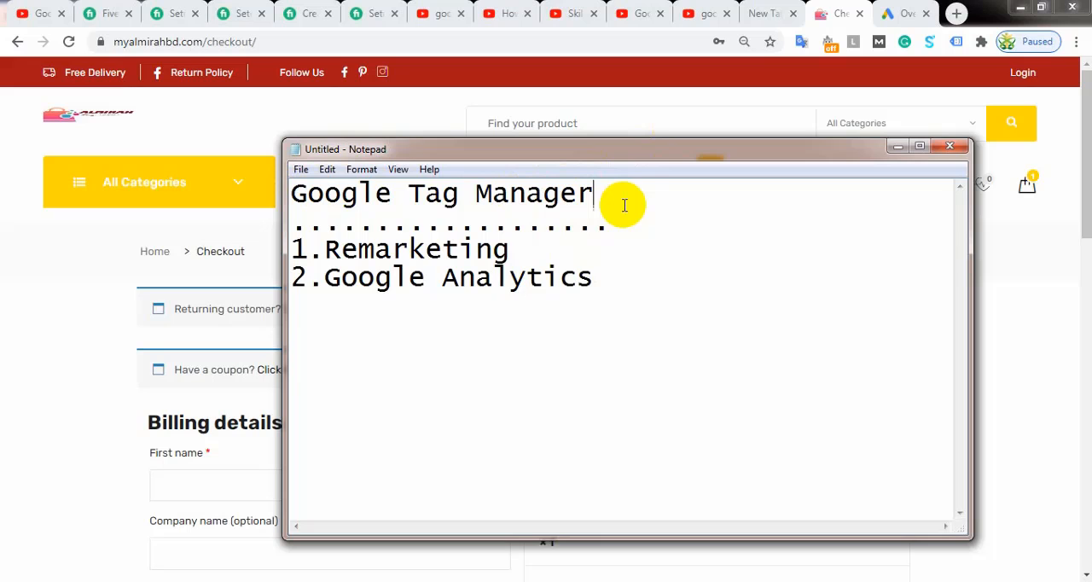
Step: Return to Chrome and search Google for "tag manager.google" in a new browser tab
click(906, 13)
click(956, 13)
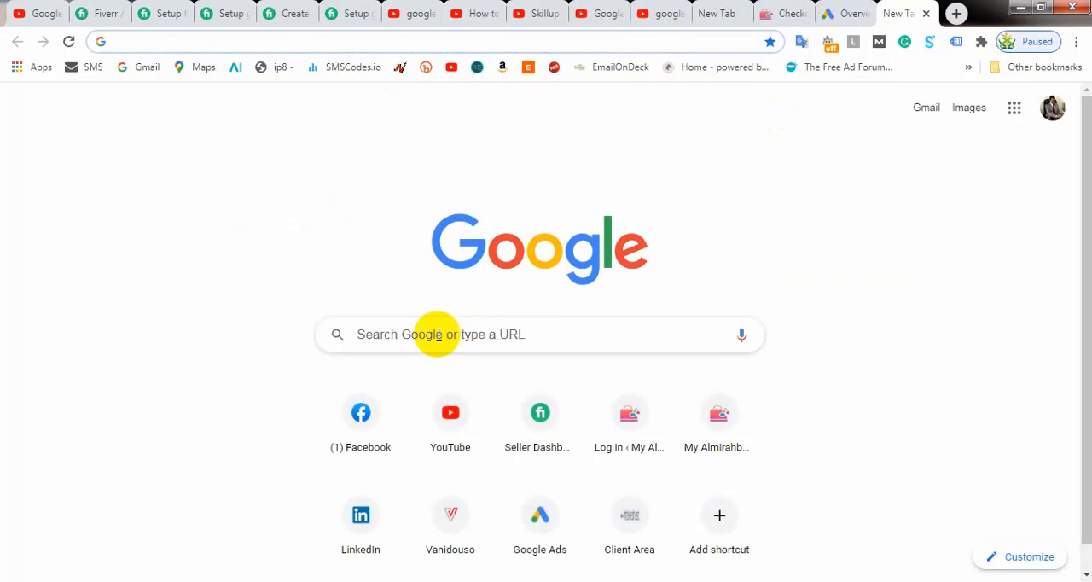
text(ta)
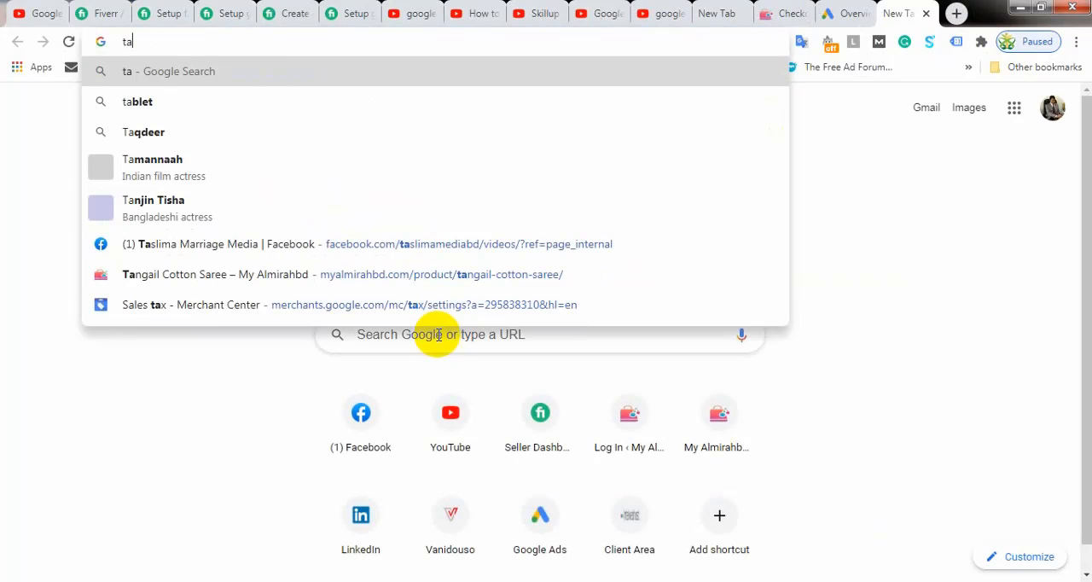
text(g manager)
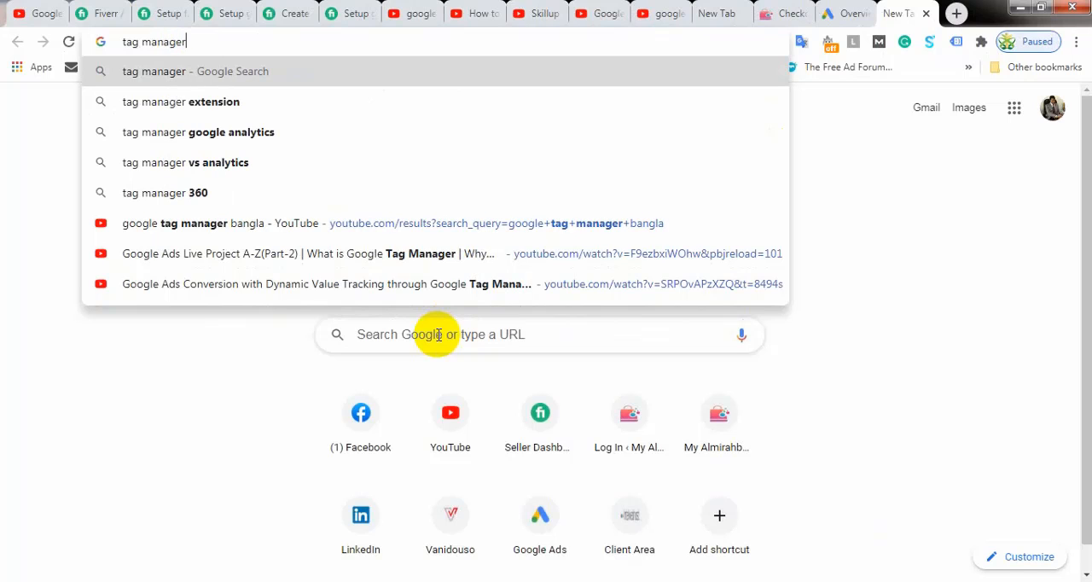
text(.googgl)
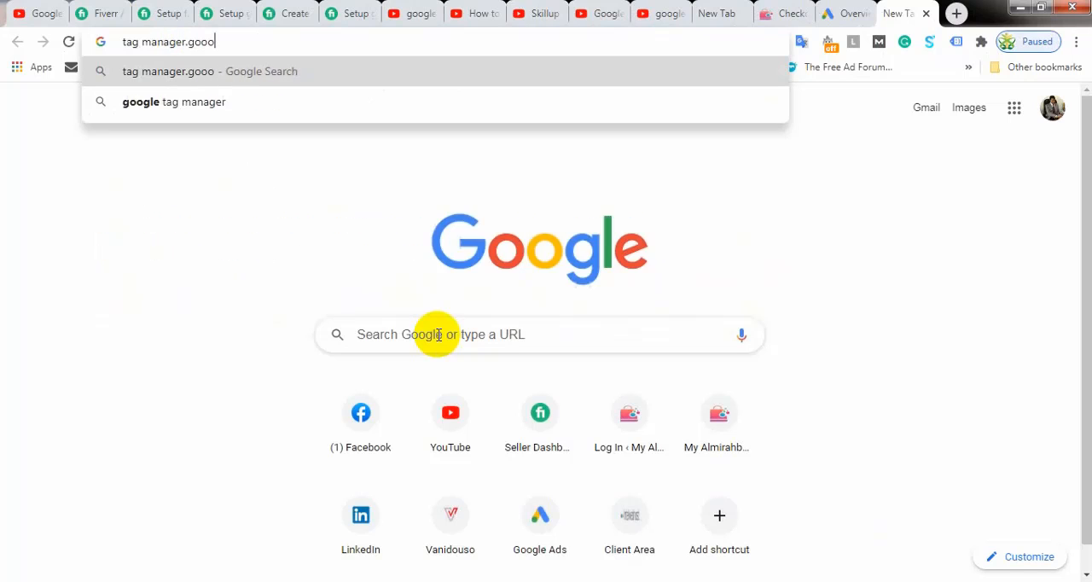
text(e)
key(Return)
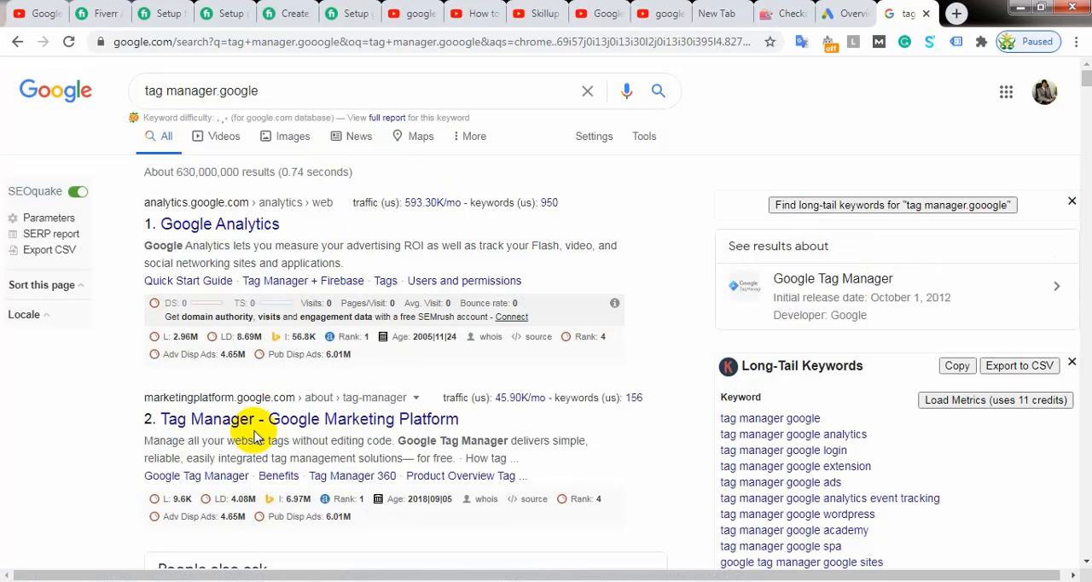
Step: Open Tag Manager through the "Tag Manager - Google Marketing Platform" search result and start creating a new account
scroll(273, 409, down, 5)
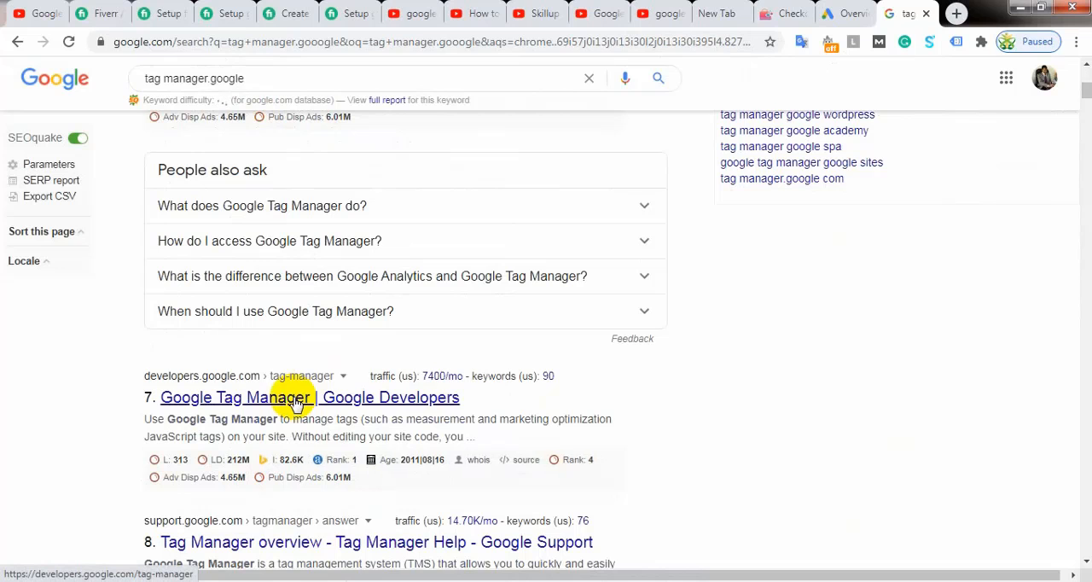
scroll(294, 403, down, 6)
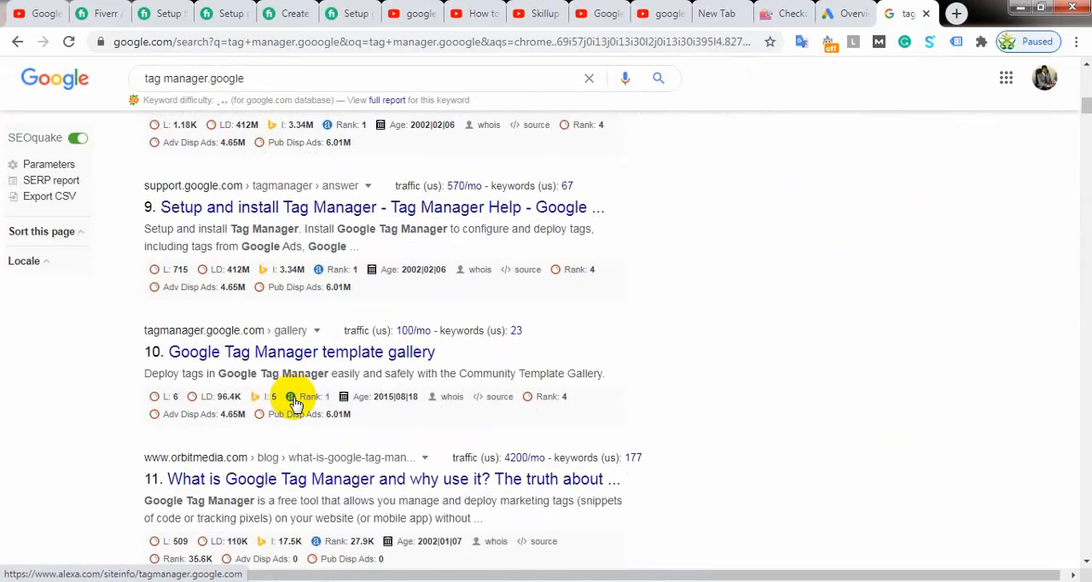
scroll(295, 401, down, 1)
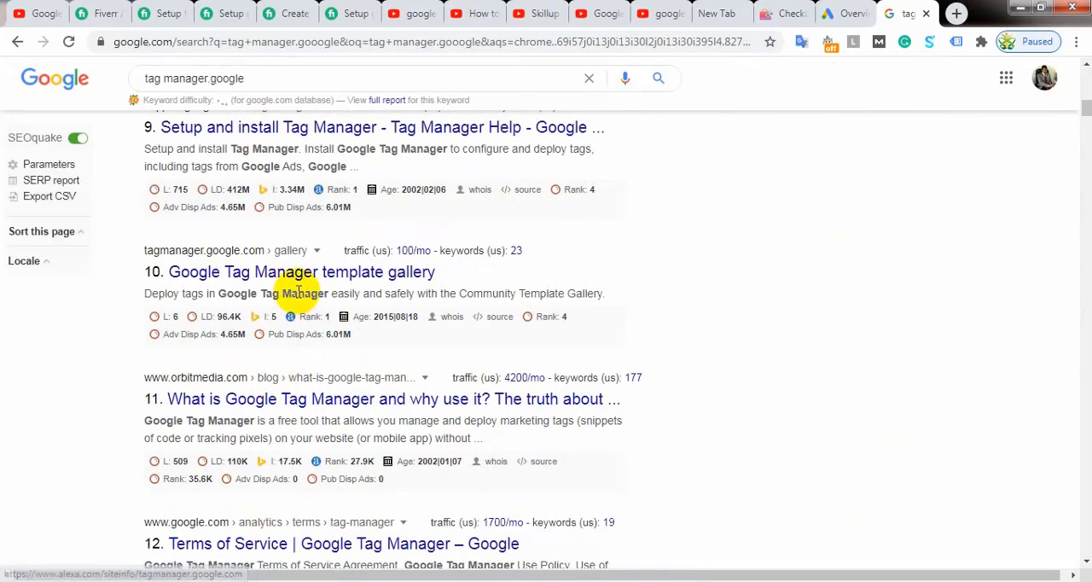
scroll(324, 286, up, 20)
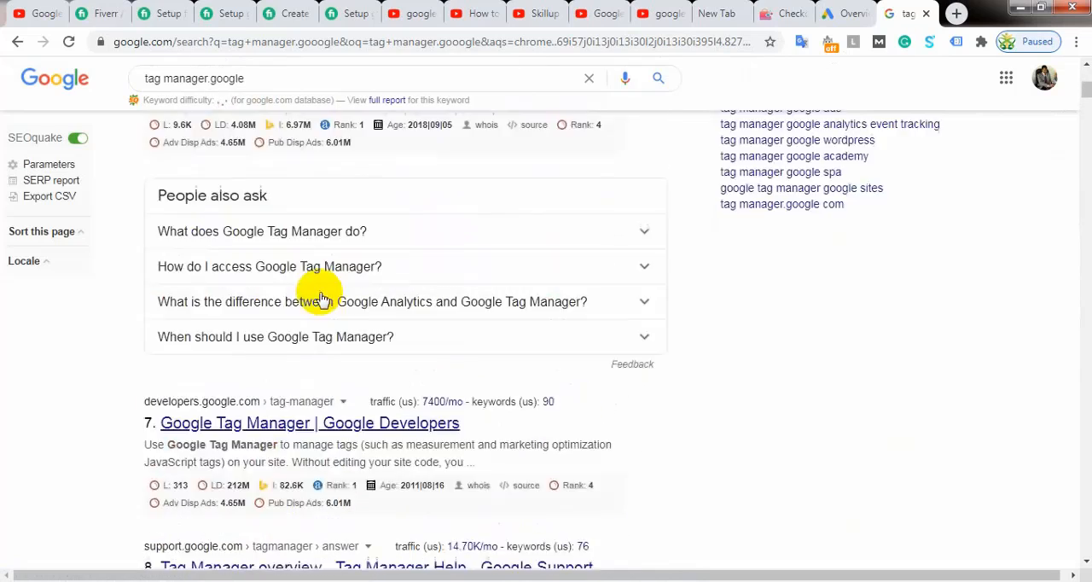
click(309, 418)
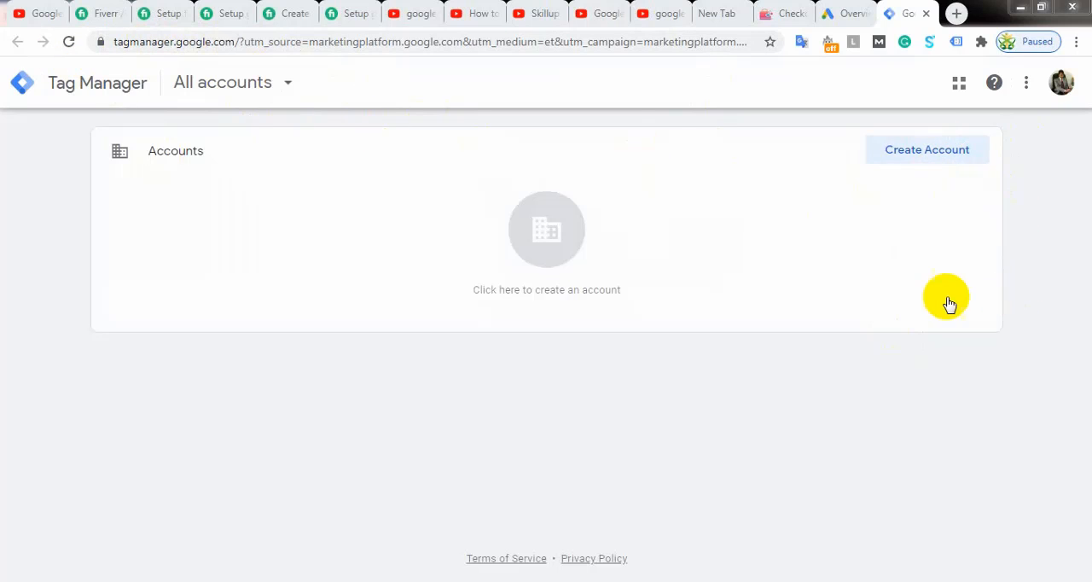
click(940, 159)
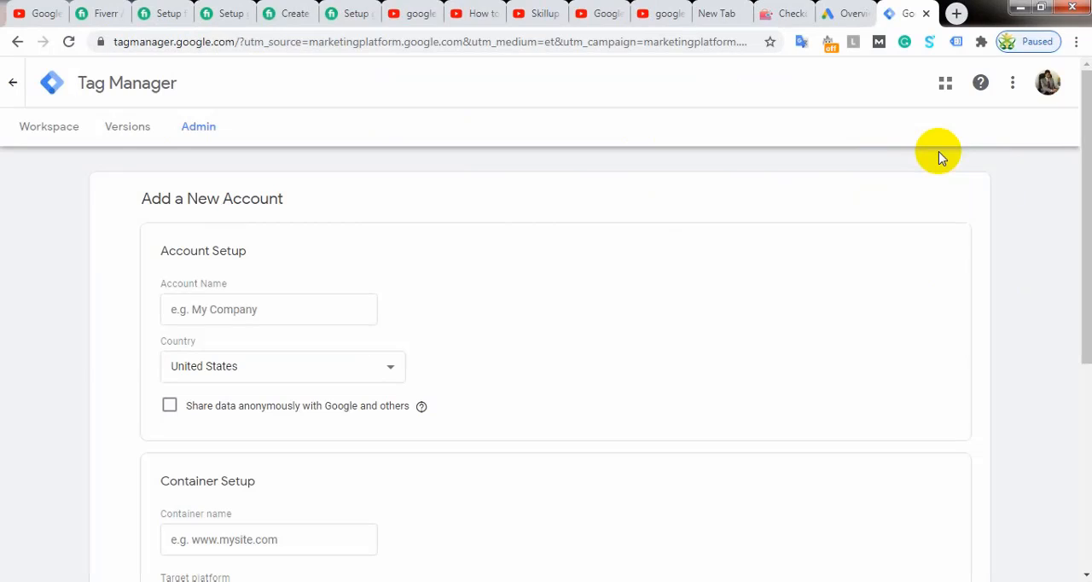
Step: Fill in the account setup with the name "My Almirah Bd" and country Bangladesh, and enable anonymous data sharing with Google and others
click(269, 310)
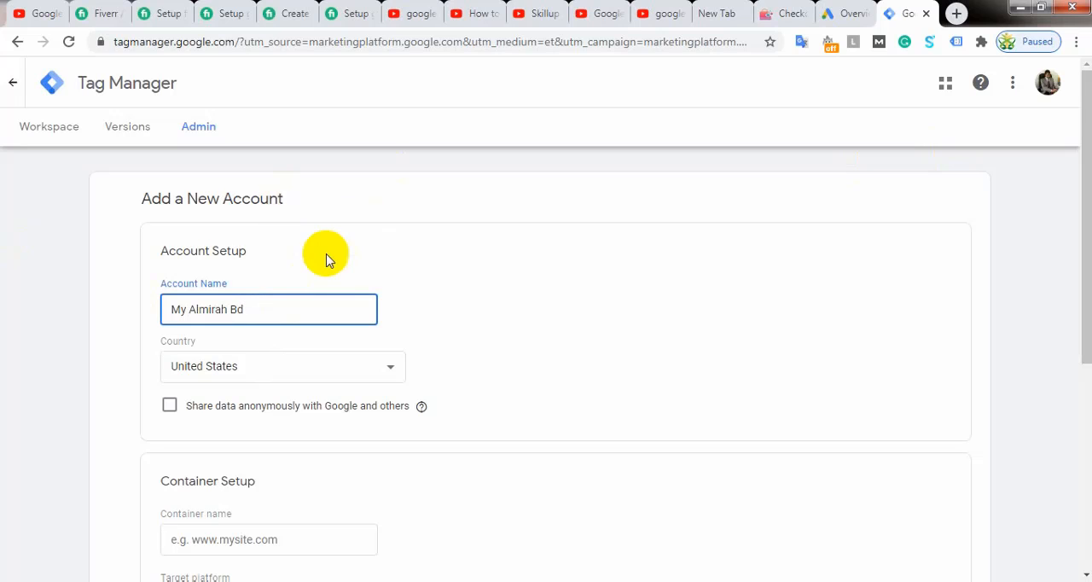
click(283, 367)
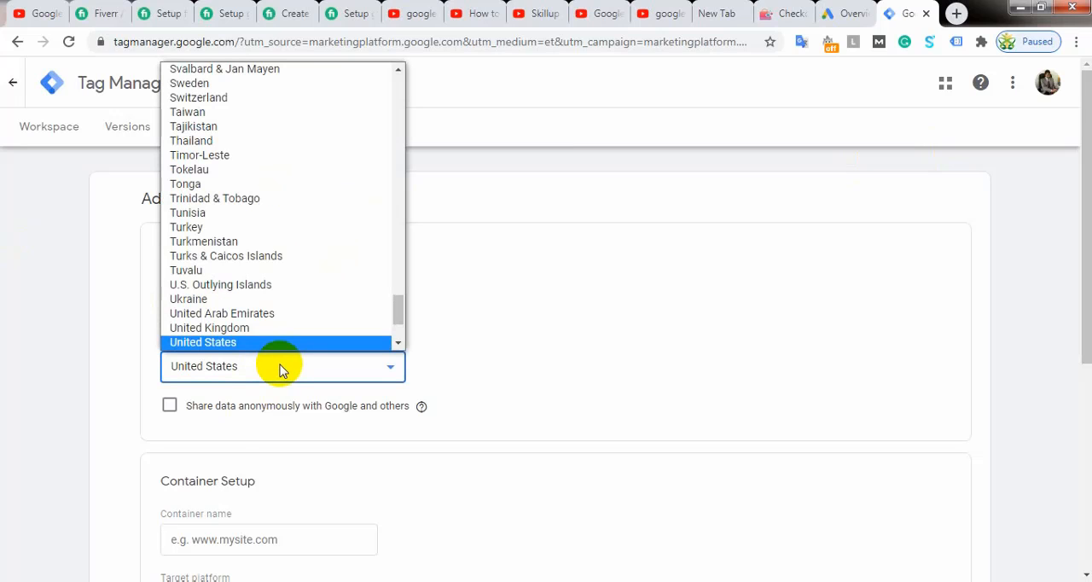
scroll(290, 185, up, 3)
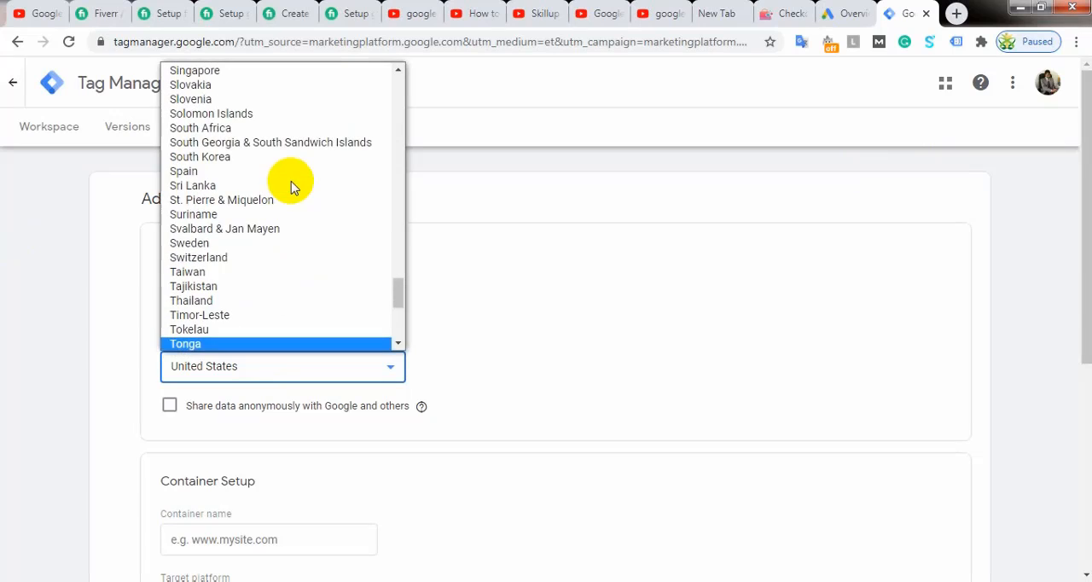
scroll(289, 186, up, 20)
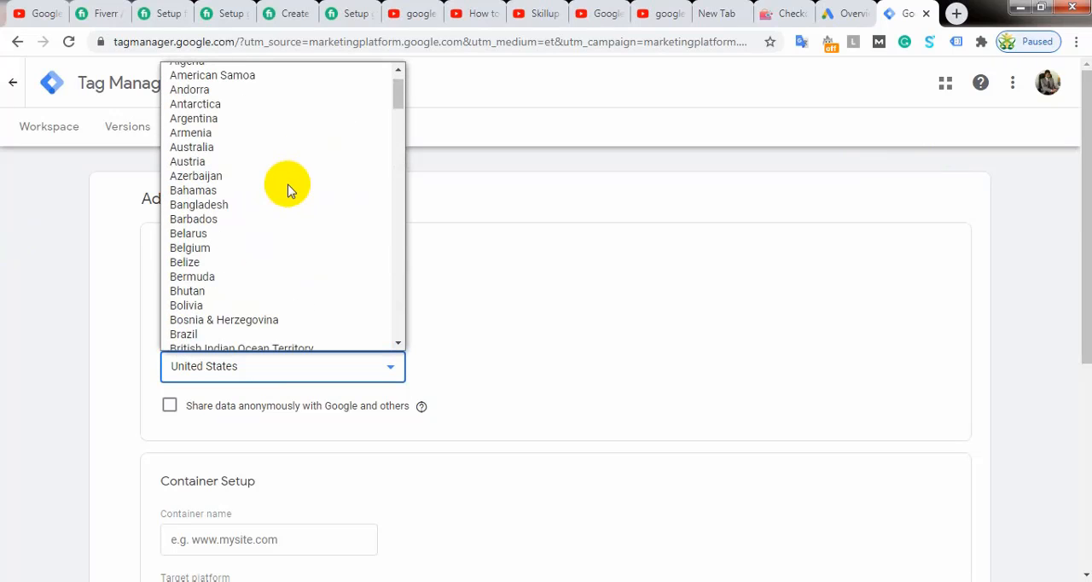
click(241, 205)
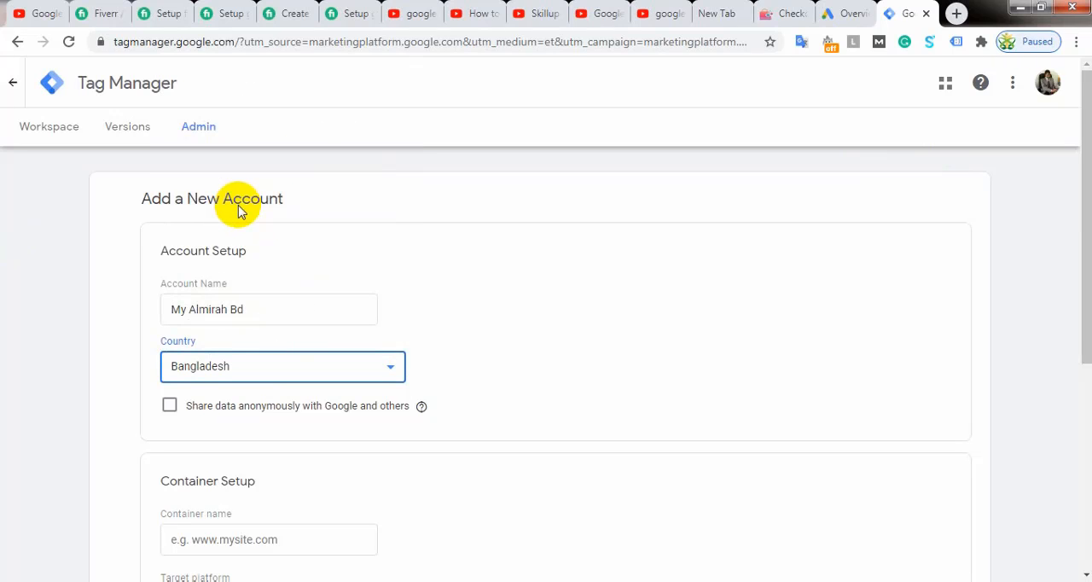
scroll(247, 248, down, 1)
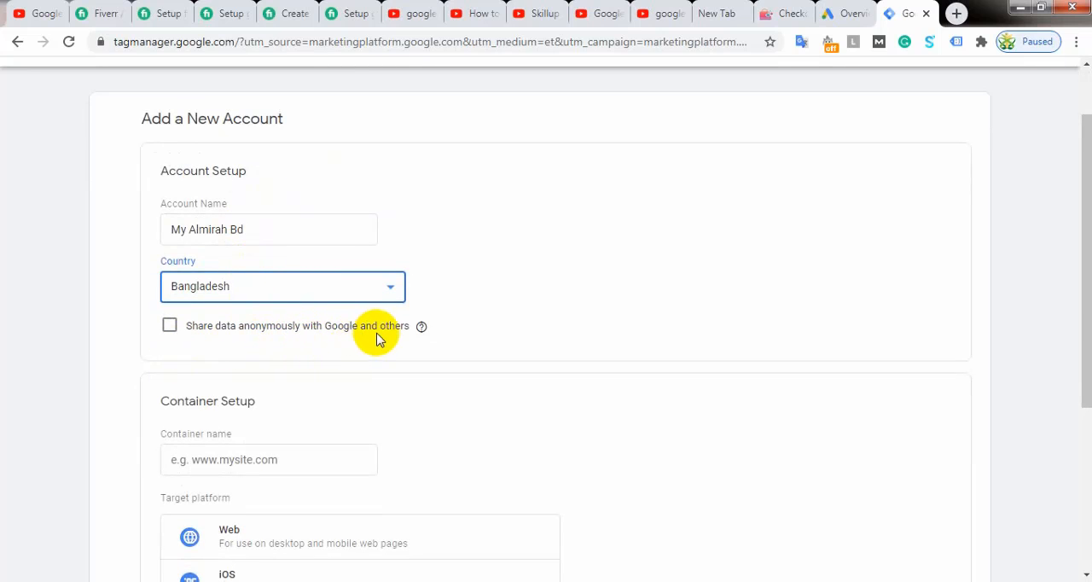
click(169, 328)
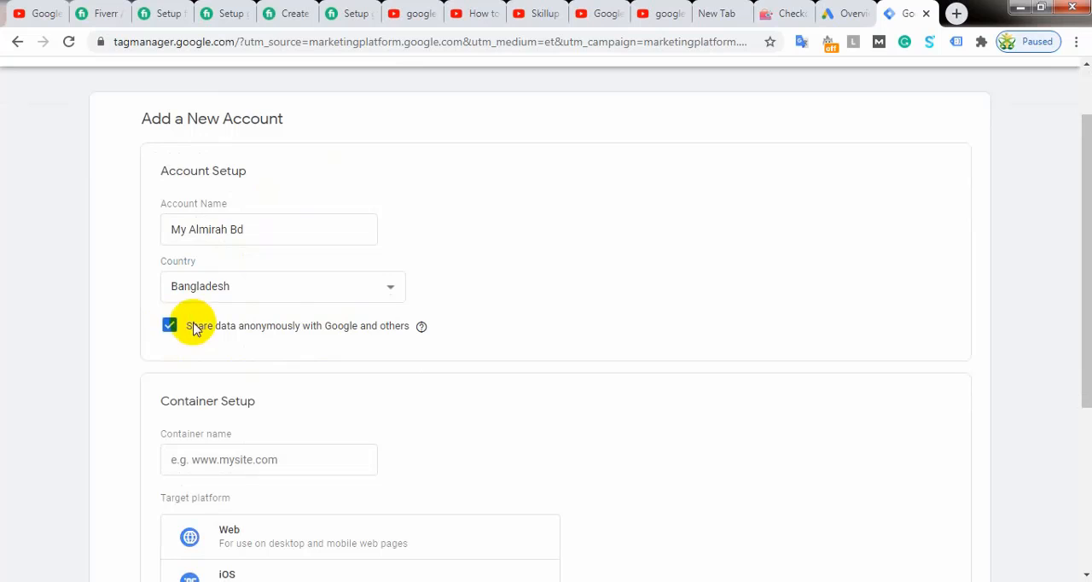
scroll(283, 295, down, 1)
scroll(284, 294, down, 2)
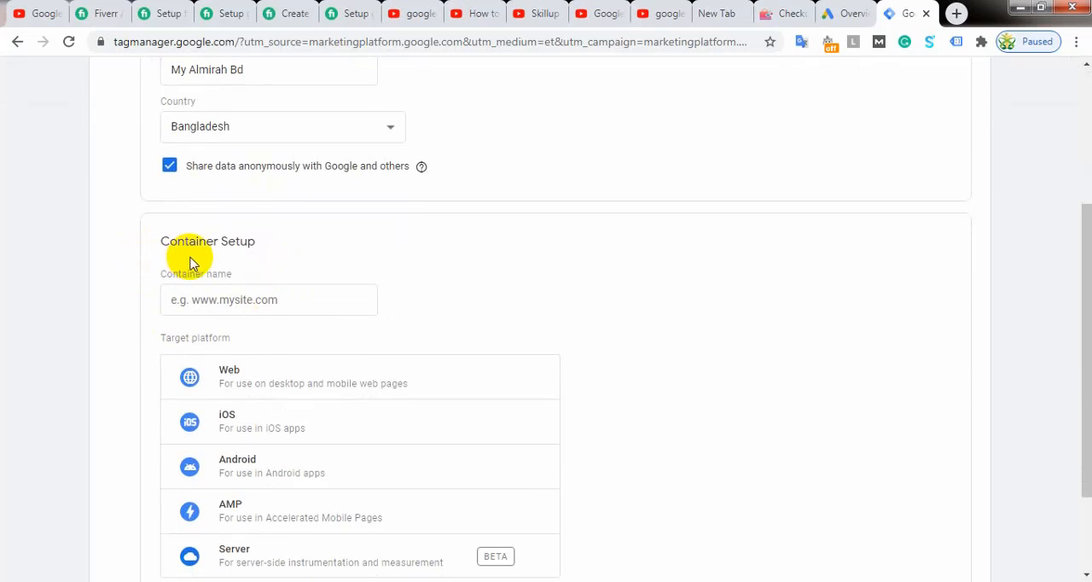
click(298, 300)
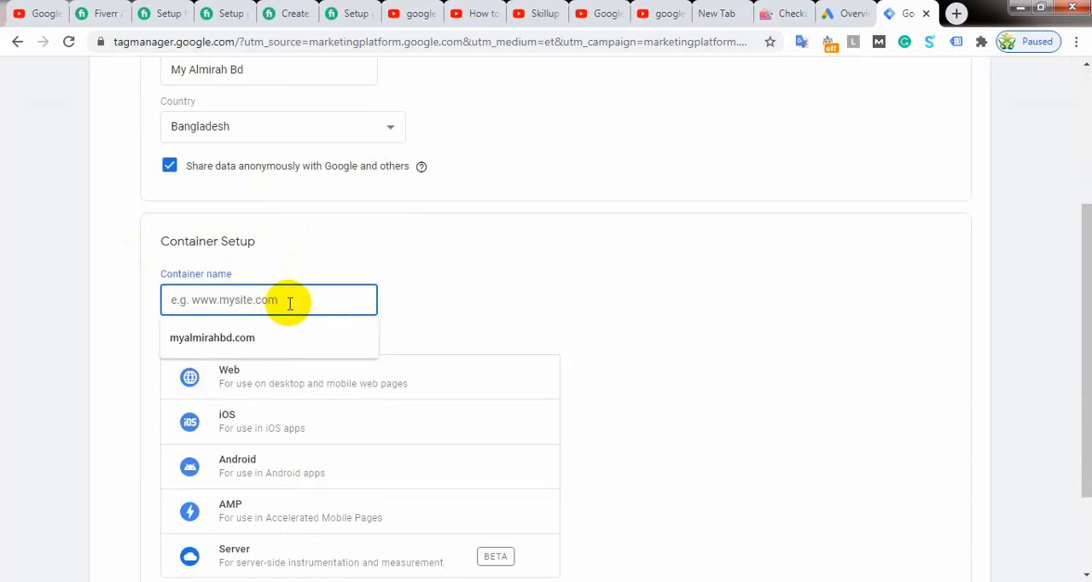
scroll(268, 301, up, 3)
scroll(268, 297, down, 2)
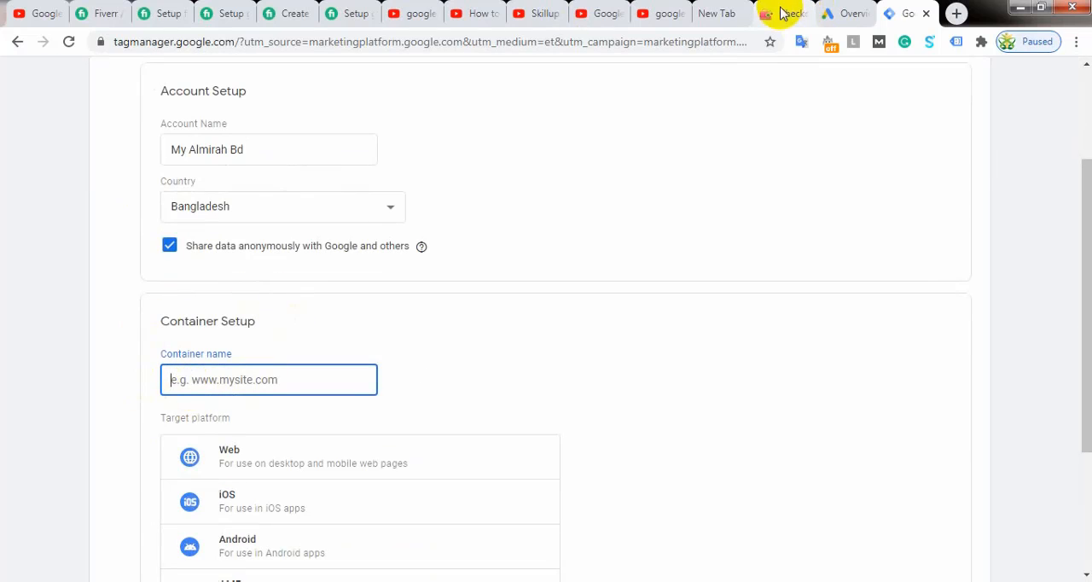
click(782, 13)
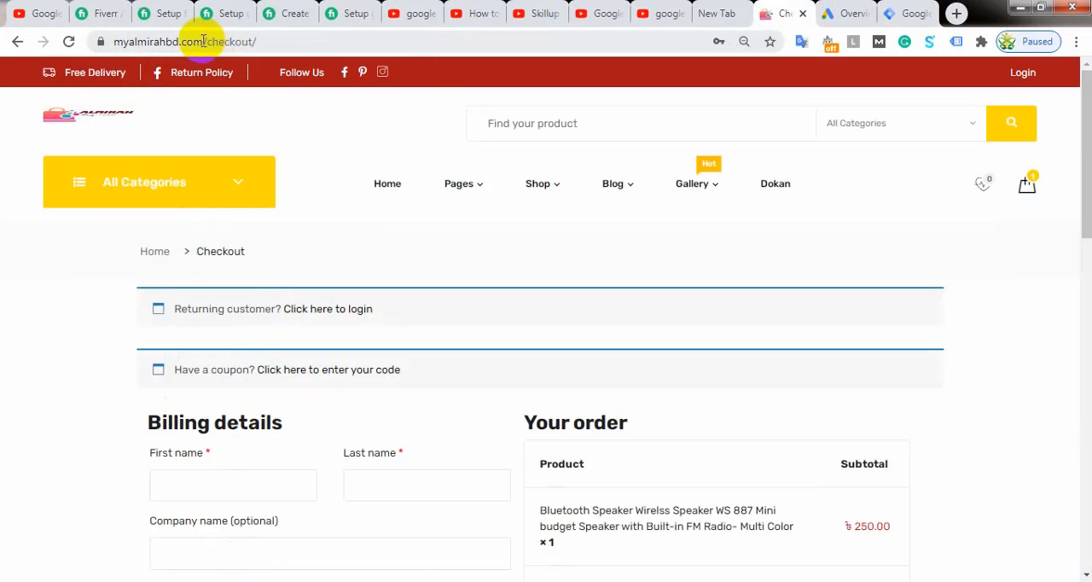
drag(225, 42, 48, 42)
right_click(122, 43)
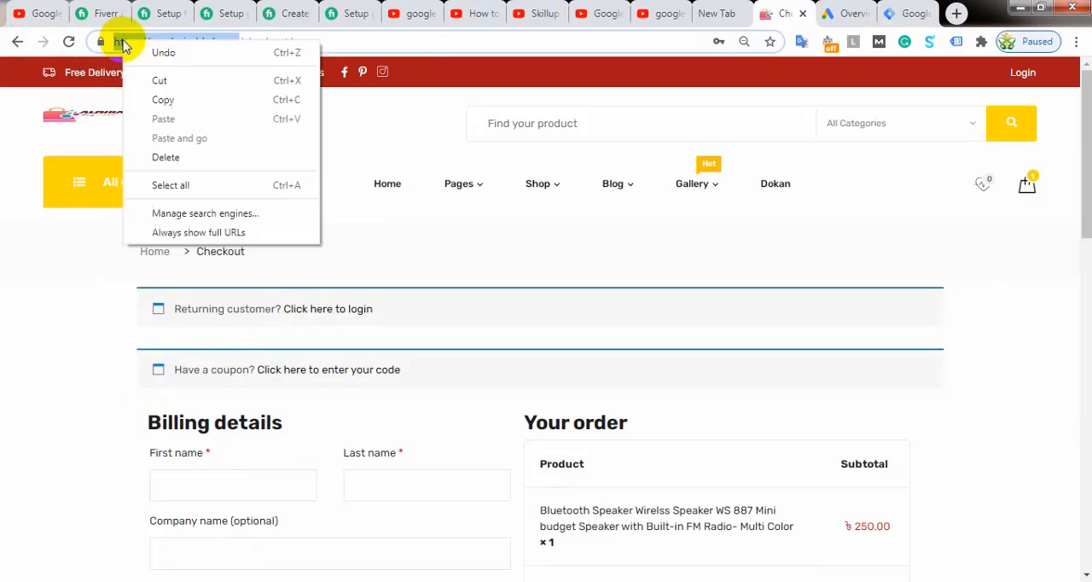
click(162, 100)
click(900, 10)
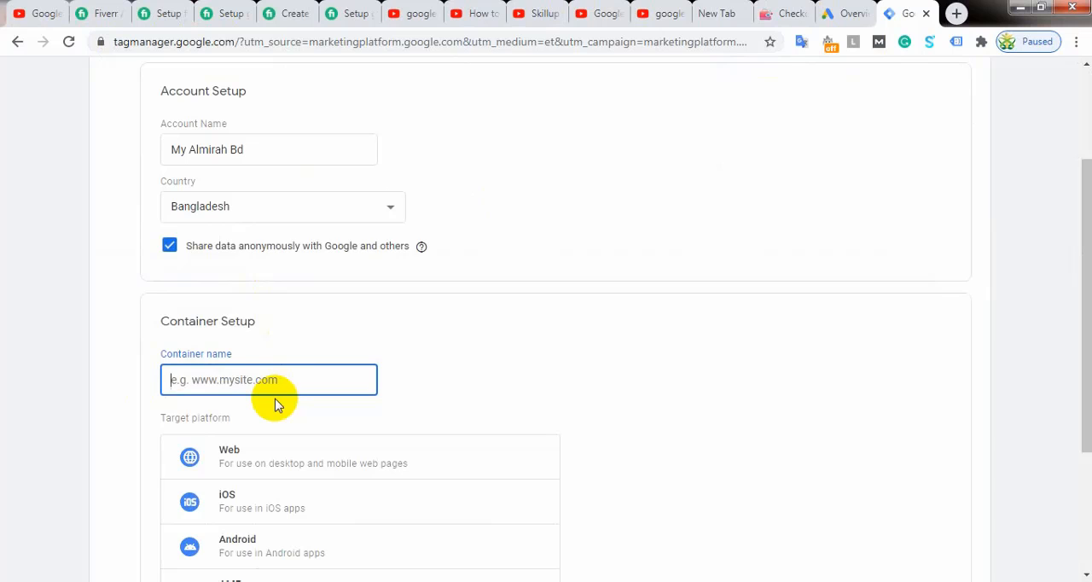
key(ctrl+v)
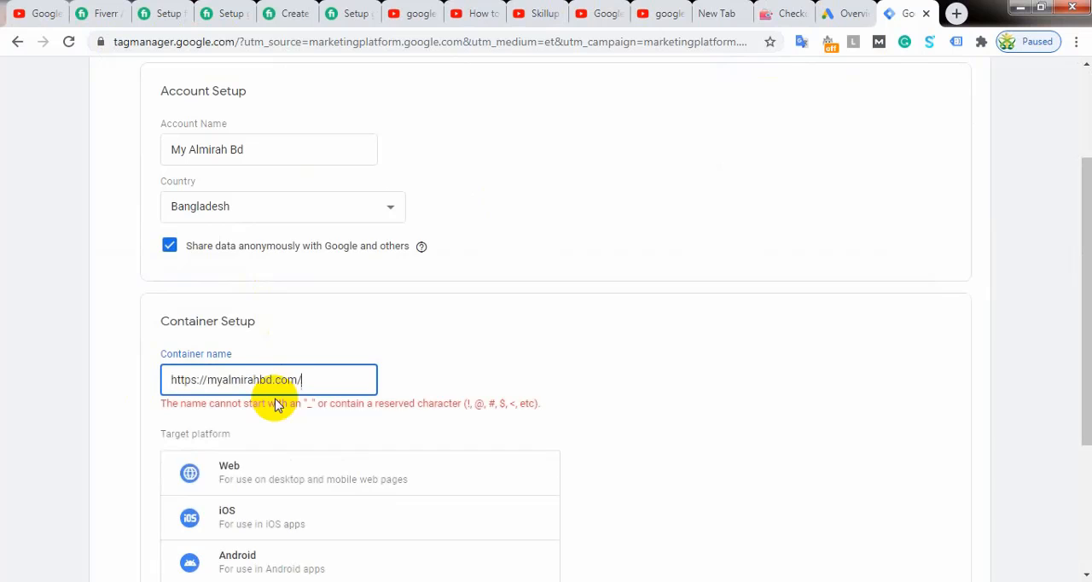
click(210, 379)
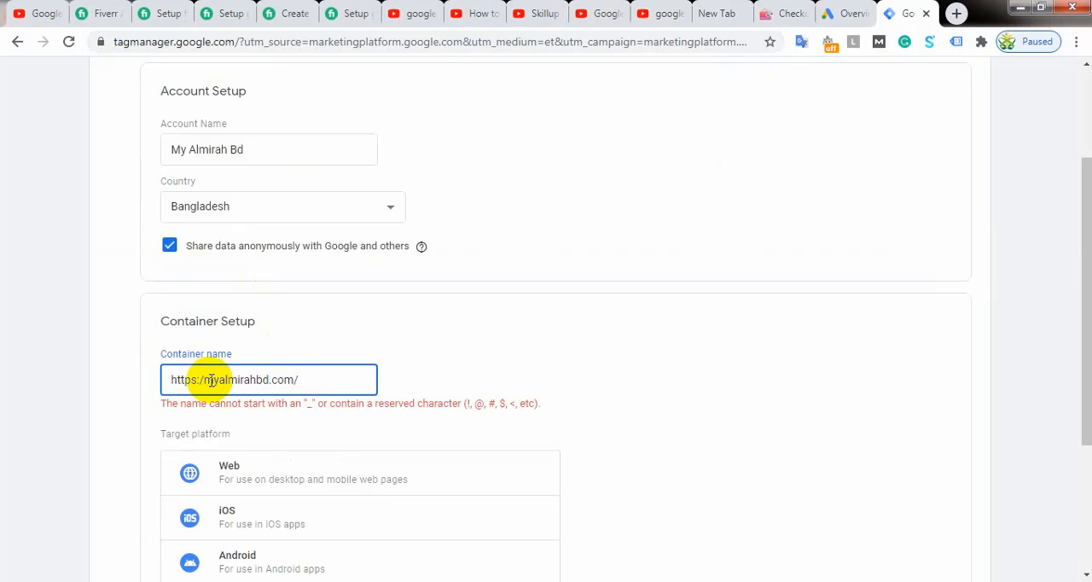
key(BackSpace)
key(BackSpace)
key(BackSpace)
key(BackSpace)
key(BackSpace)
key(BackSpace)
key(BackSpace)
click(280, 379)
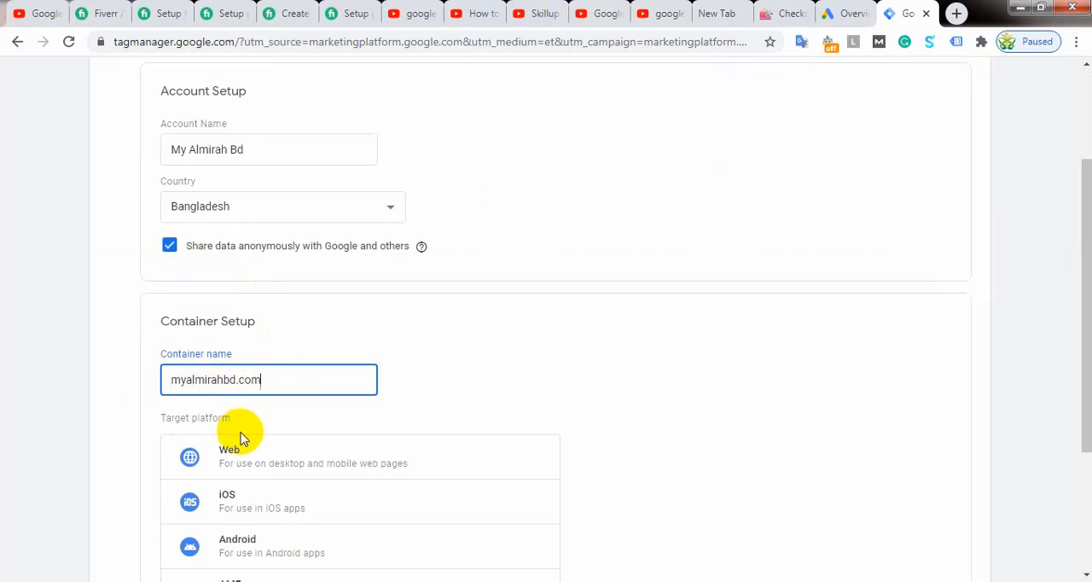
Step: Choose Web as the container's target platform and submit the new account for creation
scroll(498, 337, down, 1)
scroll(490, 339, down, 1)
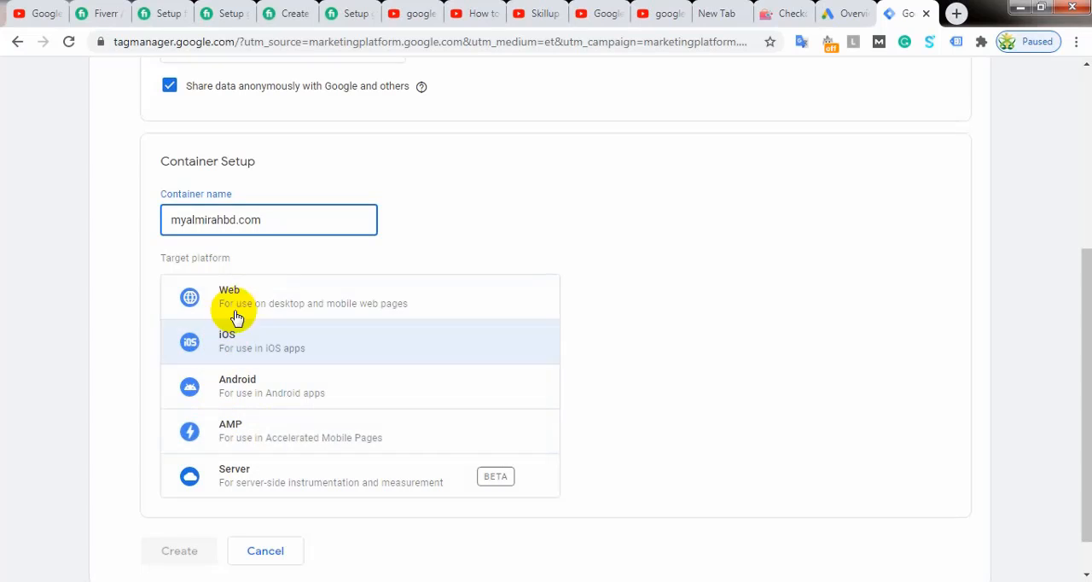
scroll(486, 260, down, 1)
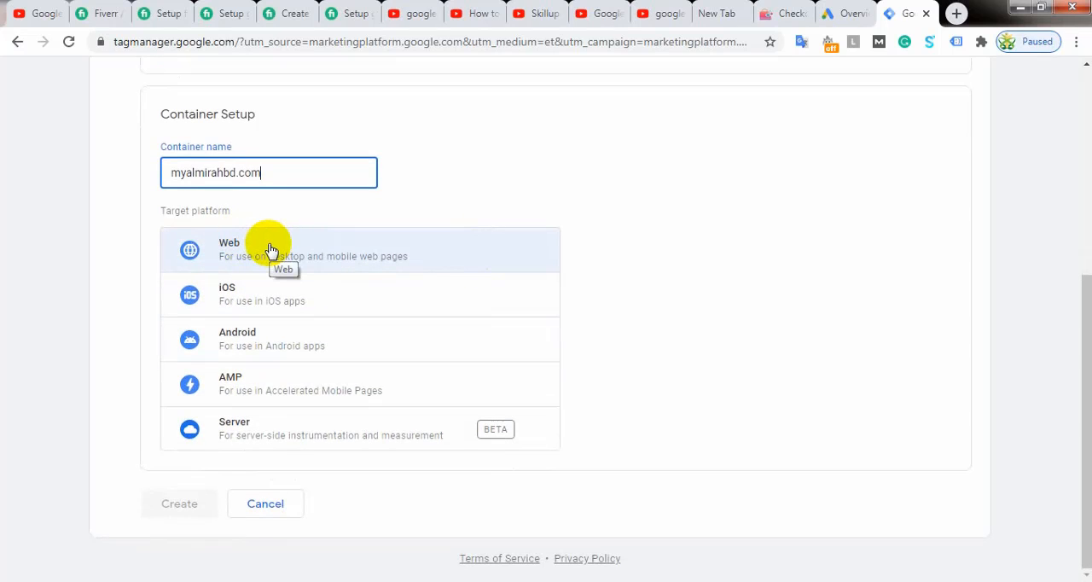
click(274, 255)
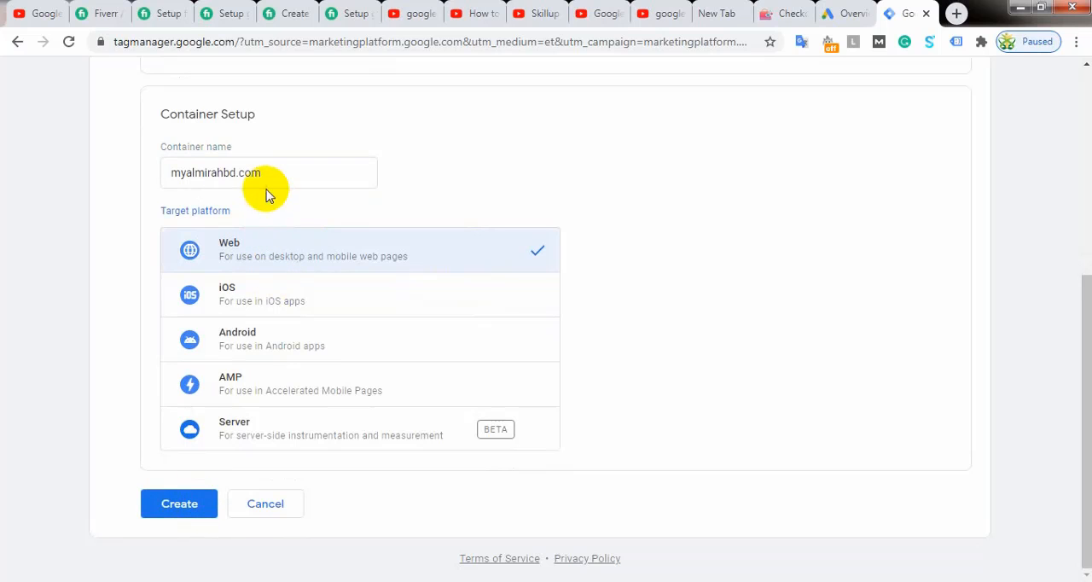
click(179, 512)
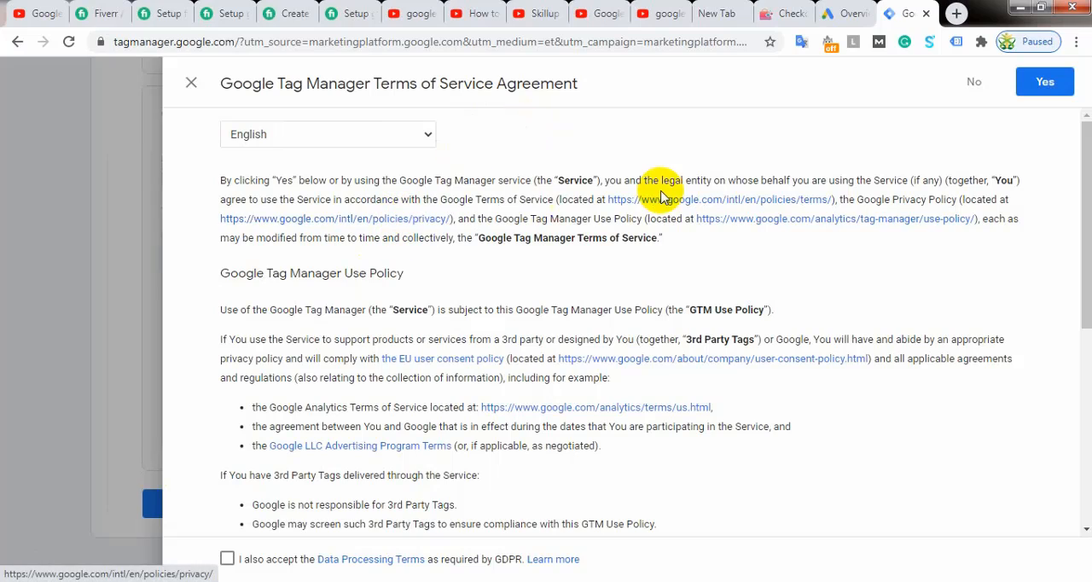
Step: Accept the Tag Manager Terms of Service including the GDPR Data Processing Terms, and dismiss the installation code window
scroll(610, 298, down, 5)
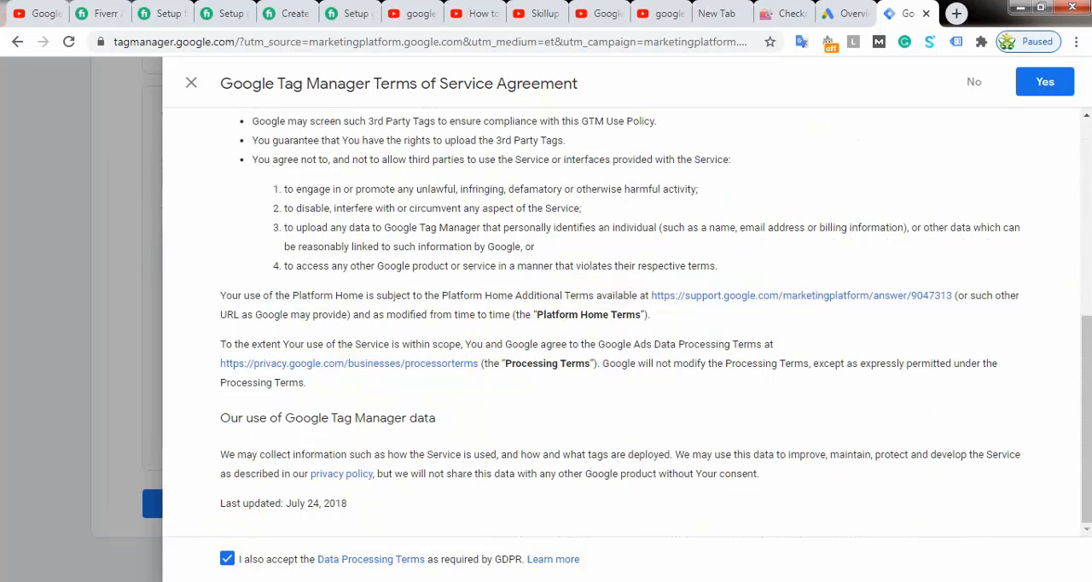
click(1046, 83)
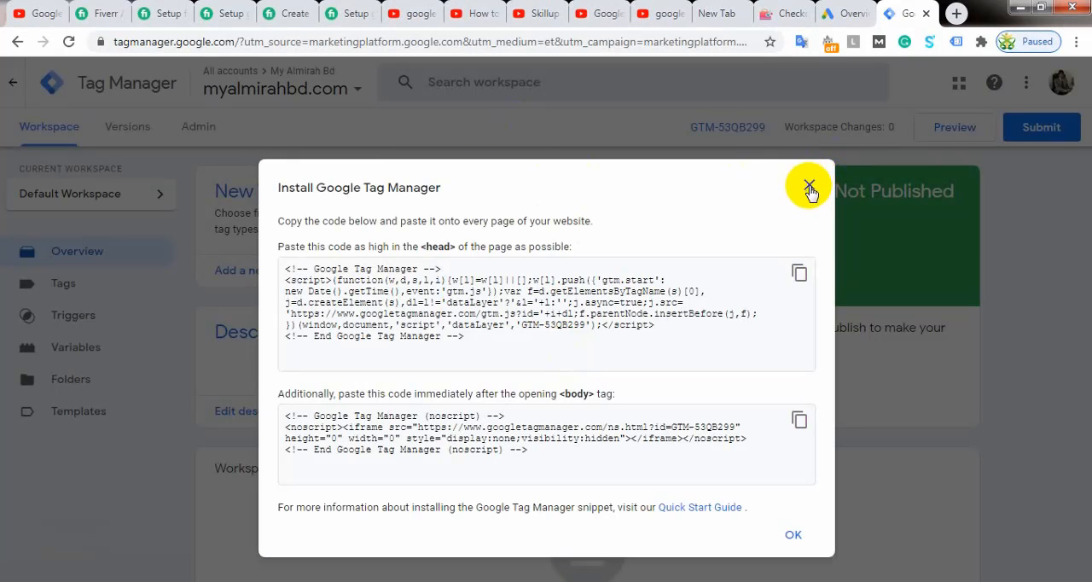
click(806, 184)
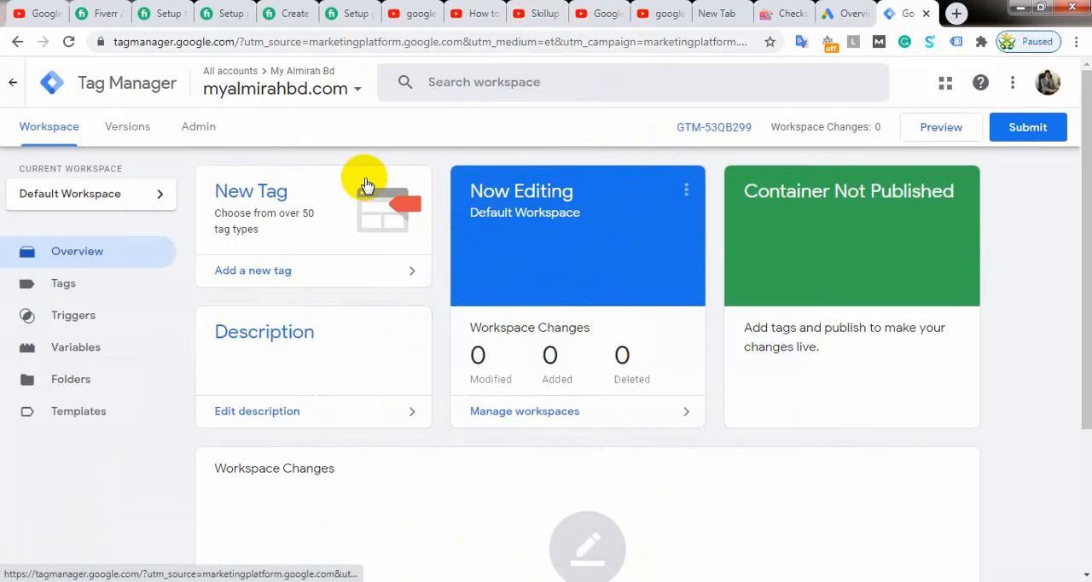
Step: Compare the store's checkout page, the Google Ads overview and the Tag Manager workspace, finishing on the workspace
click(783, 13)
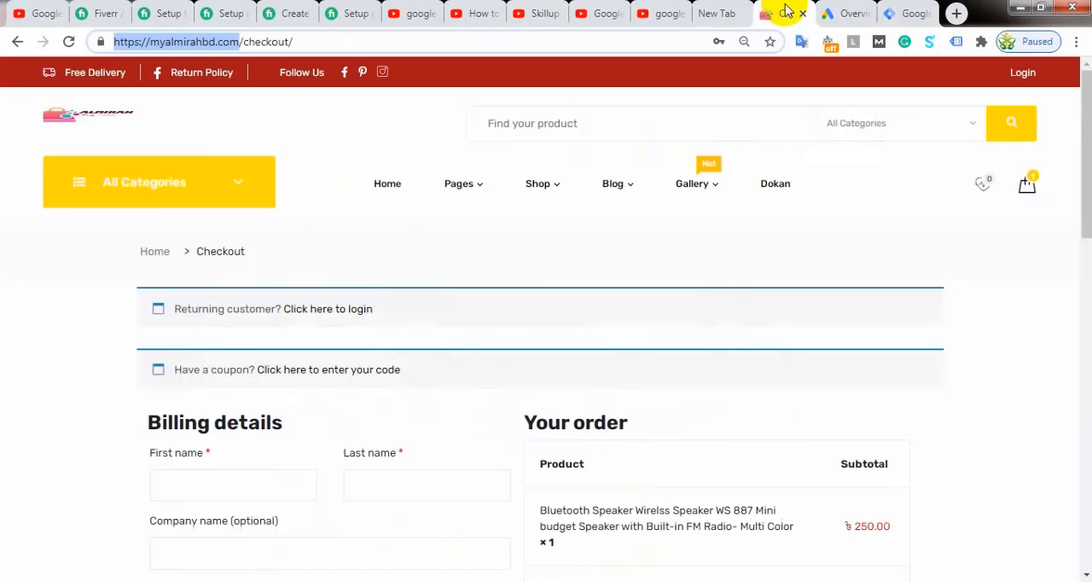
mouse_move(628, 201)
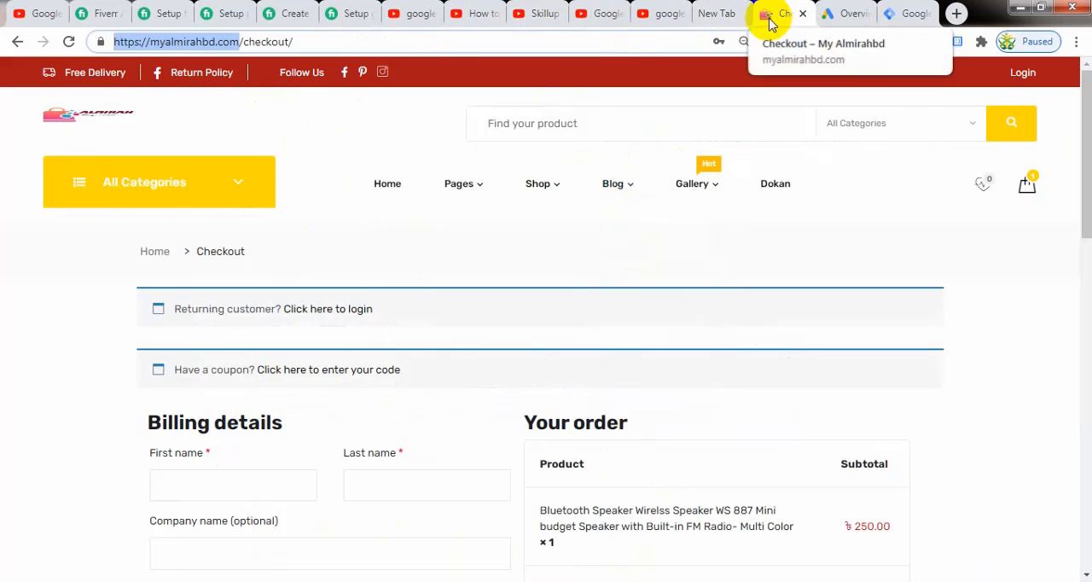
click(843, 13)
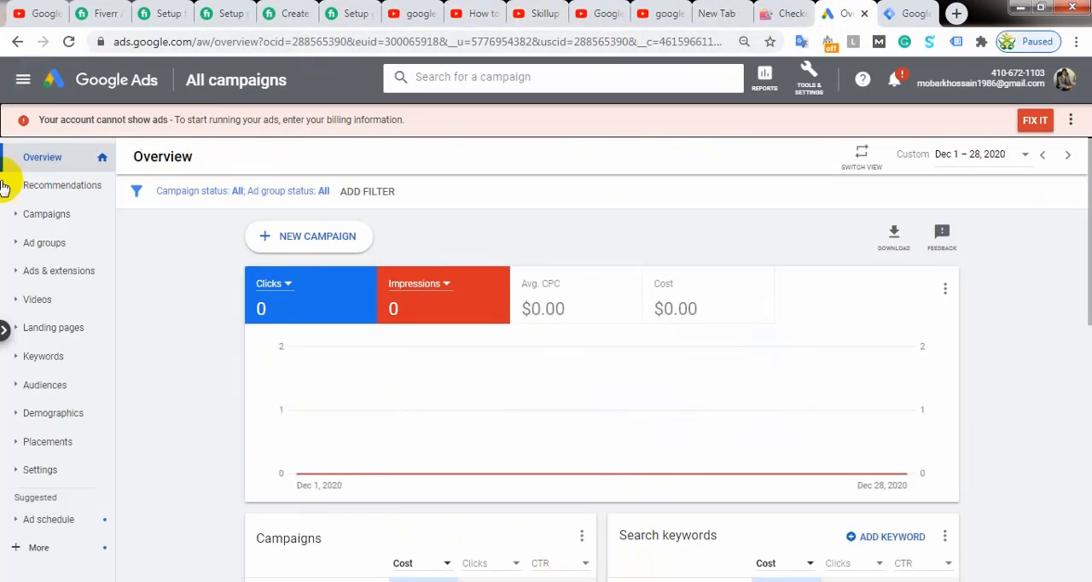
click(789, 14)
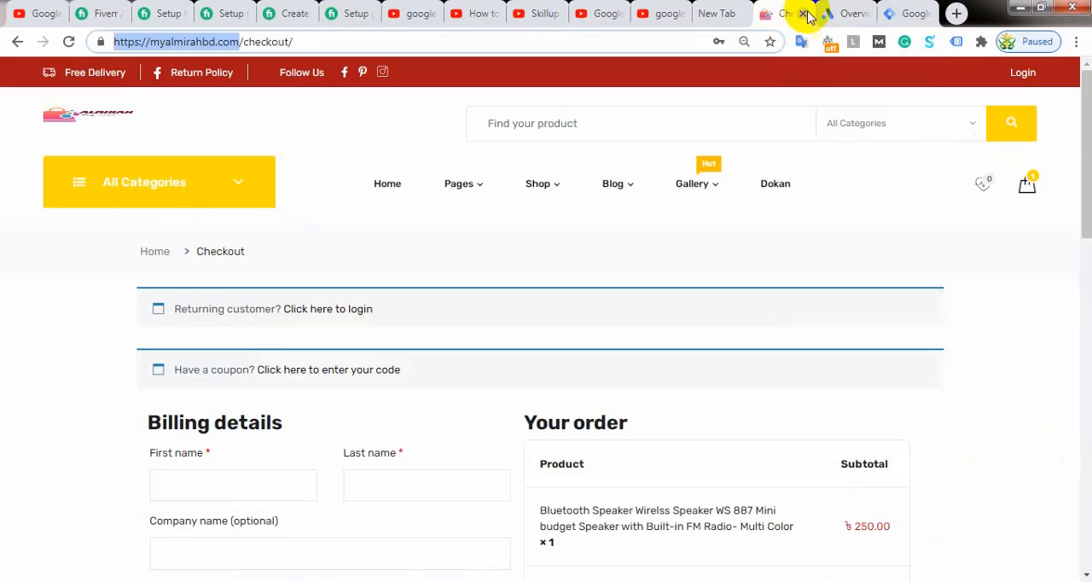
click(838, 14)
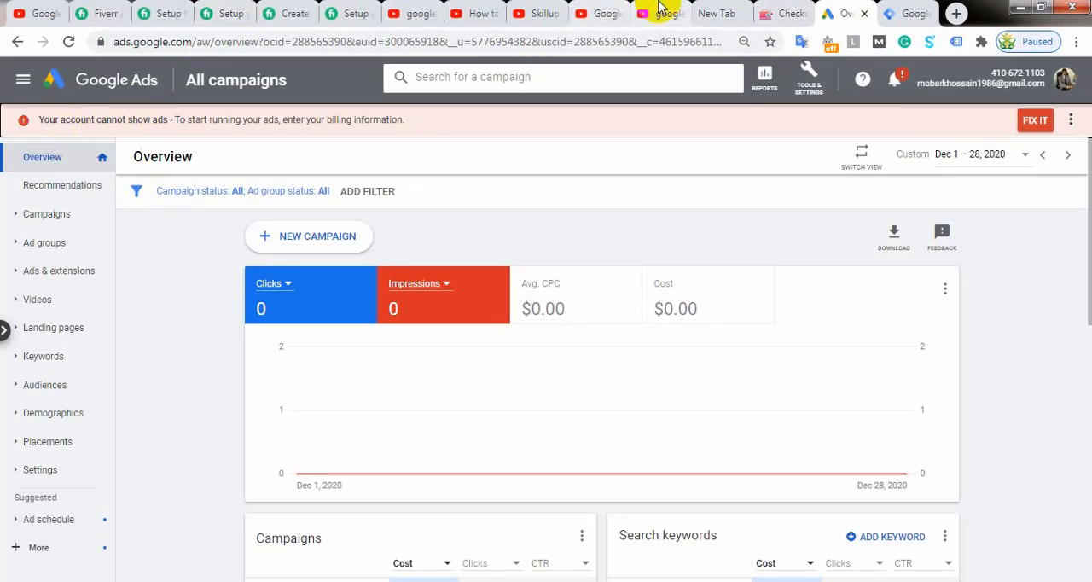
click(774, 13)
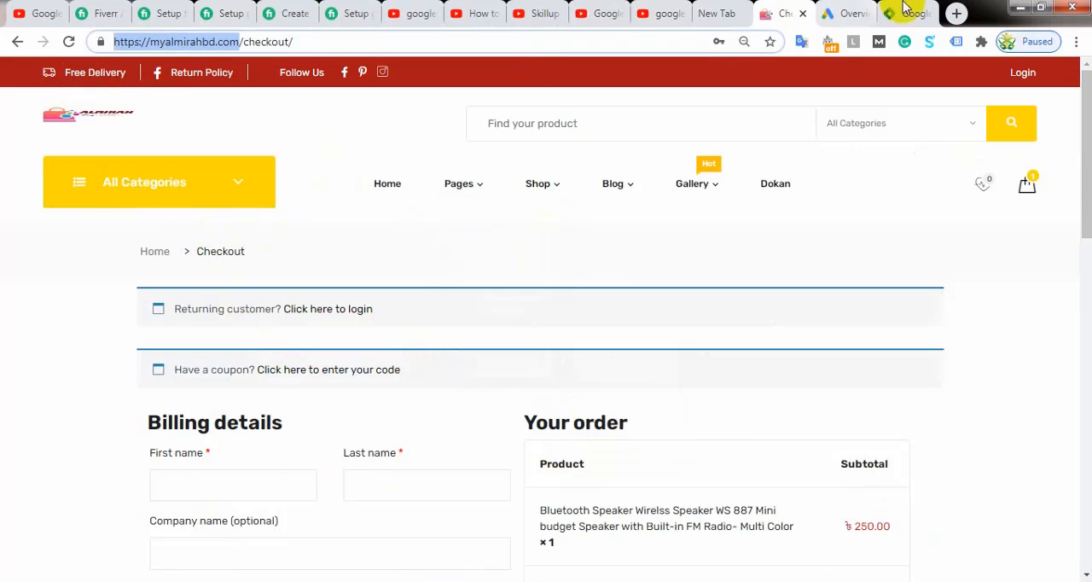
click(829, 14)
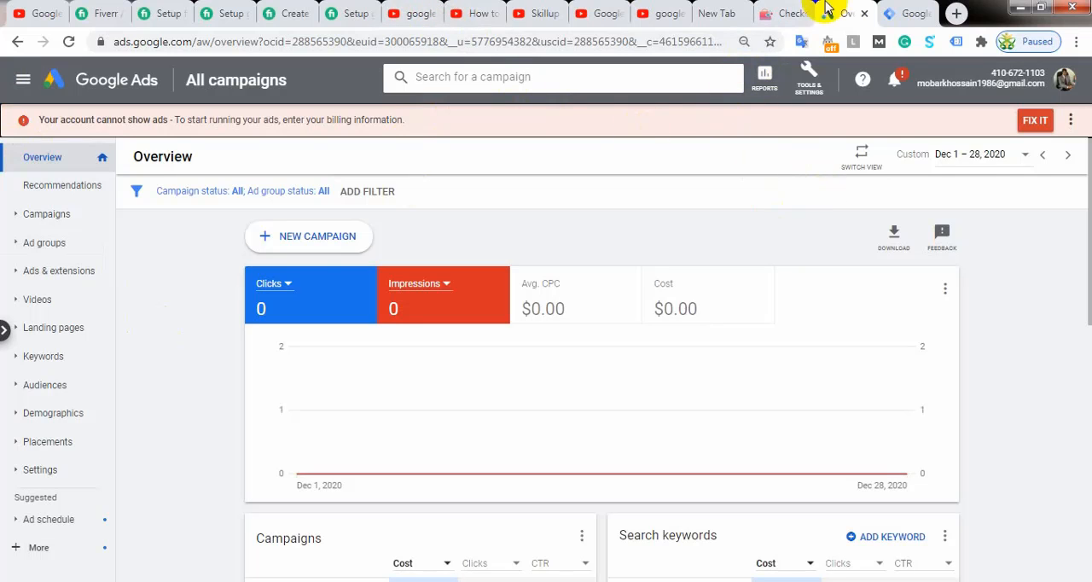
click(908, 10)
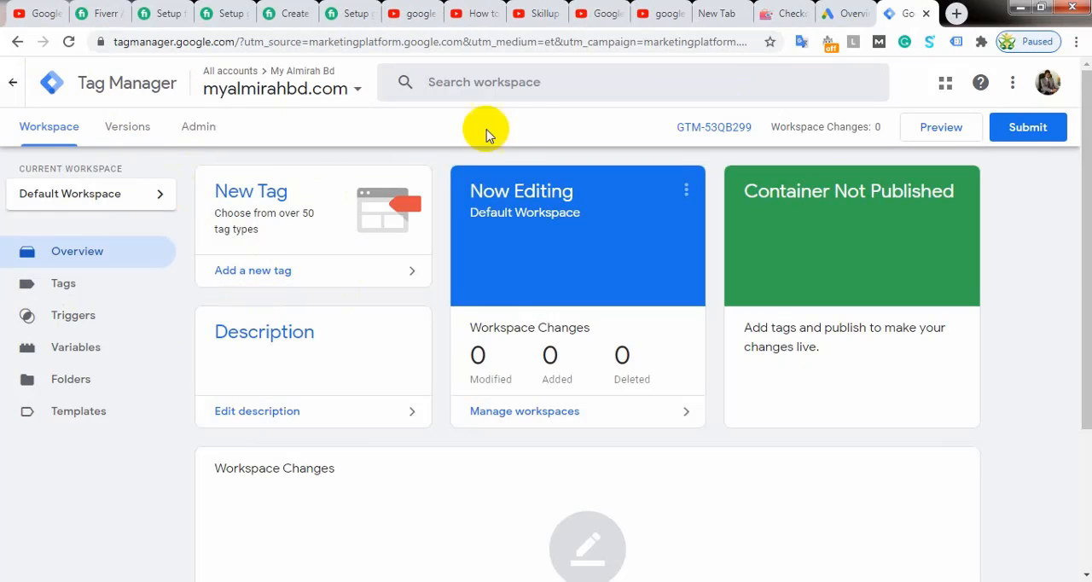
click(789, 13)
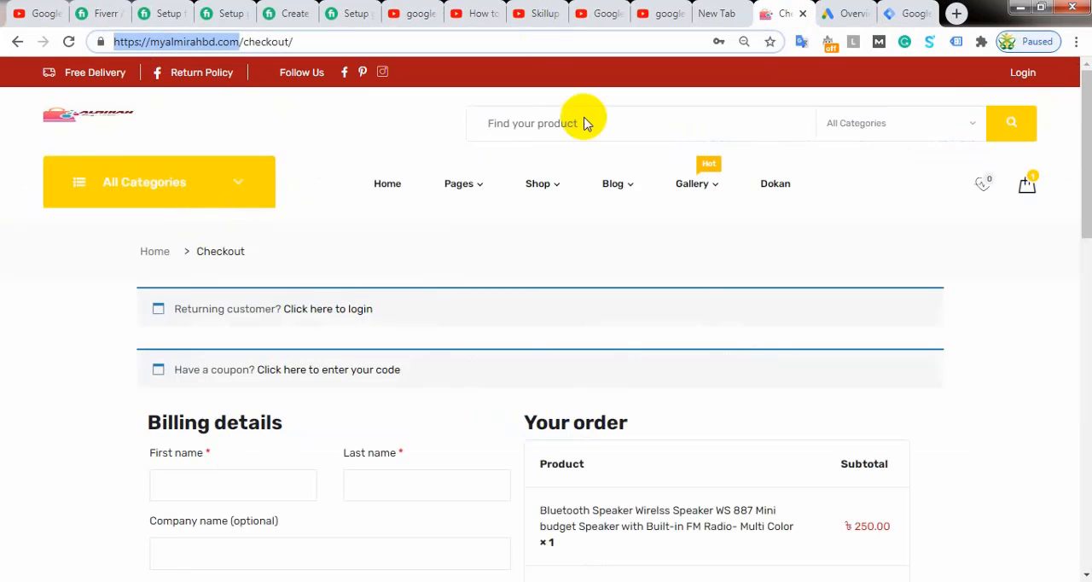
click(851, 13)
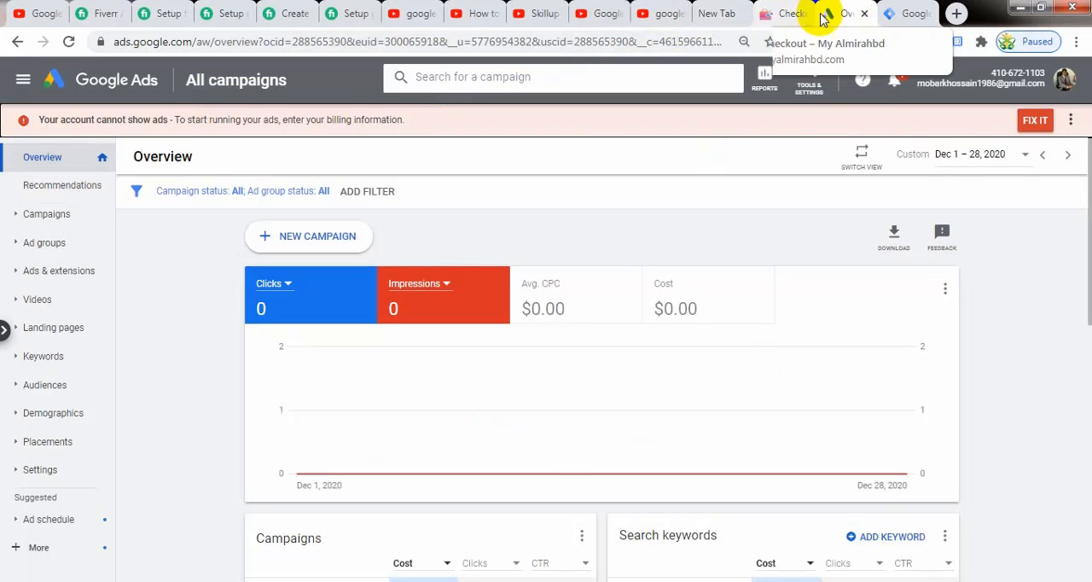
click(908, 16)
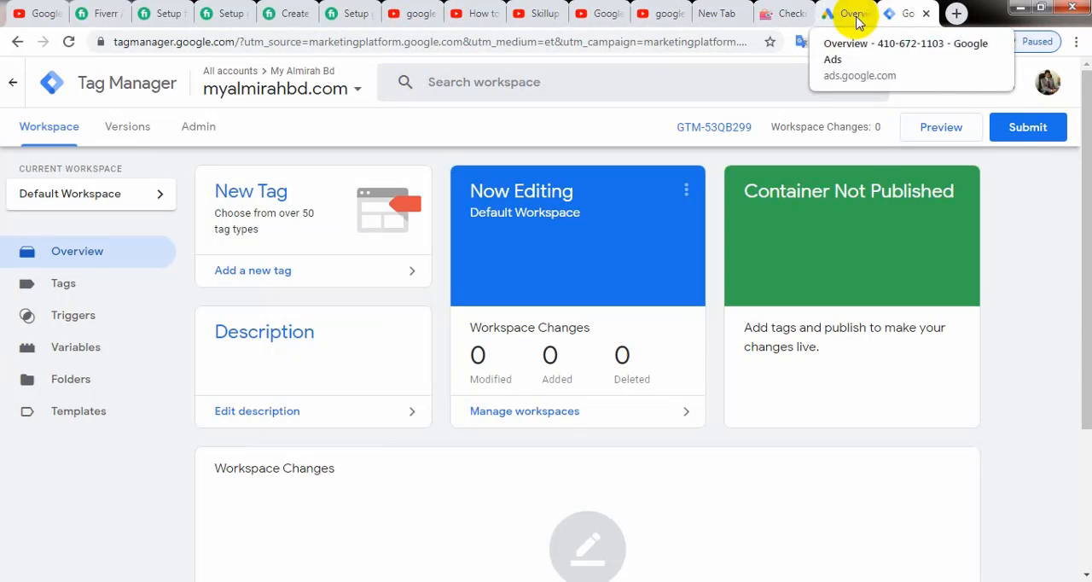
click(776, 15)
click(906, 13)
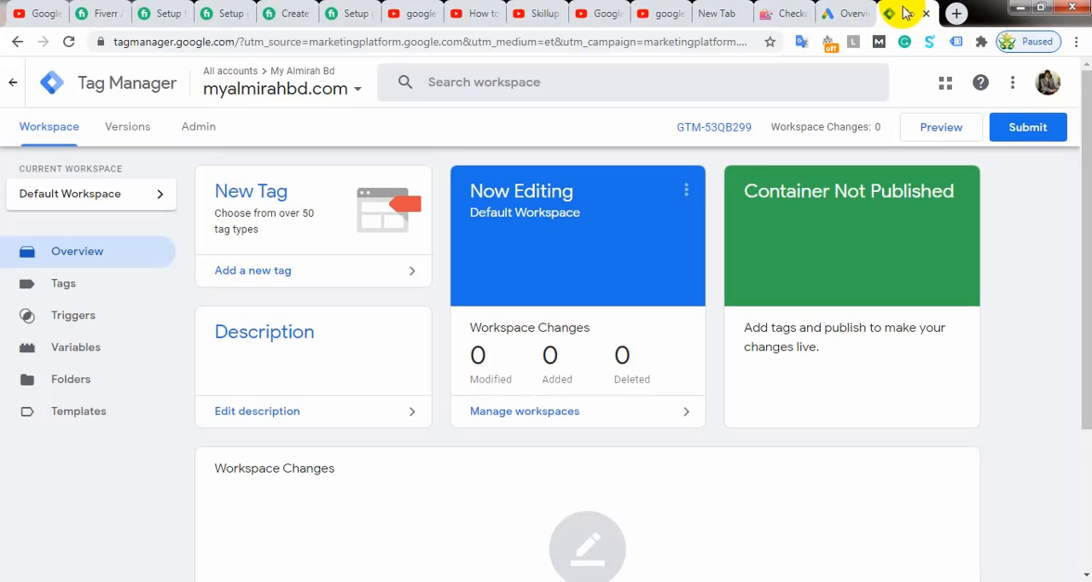
click(778, 15)
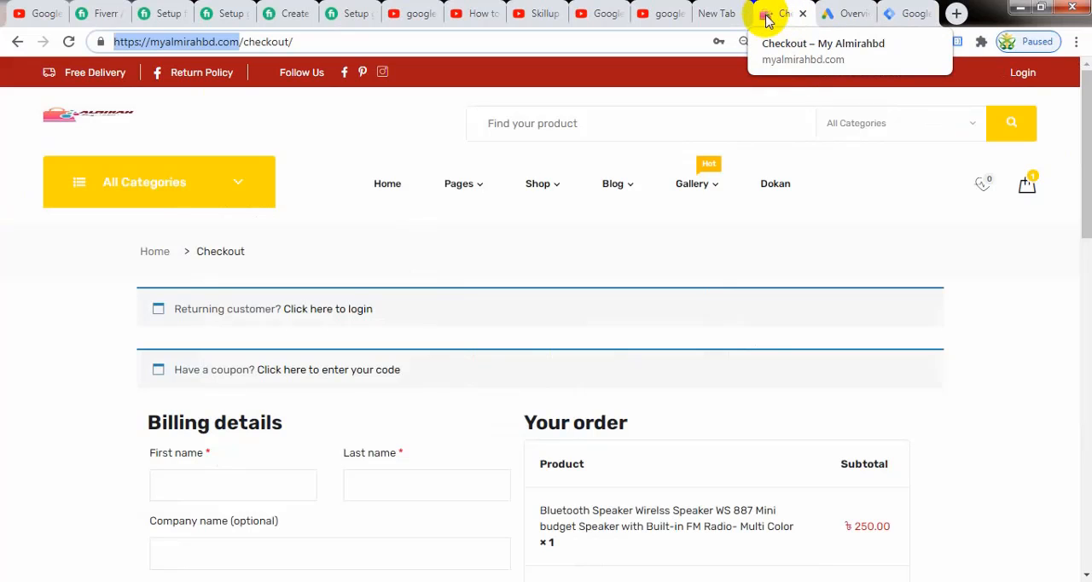
click(904, 15)
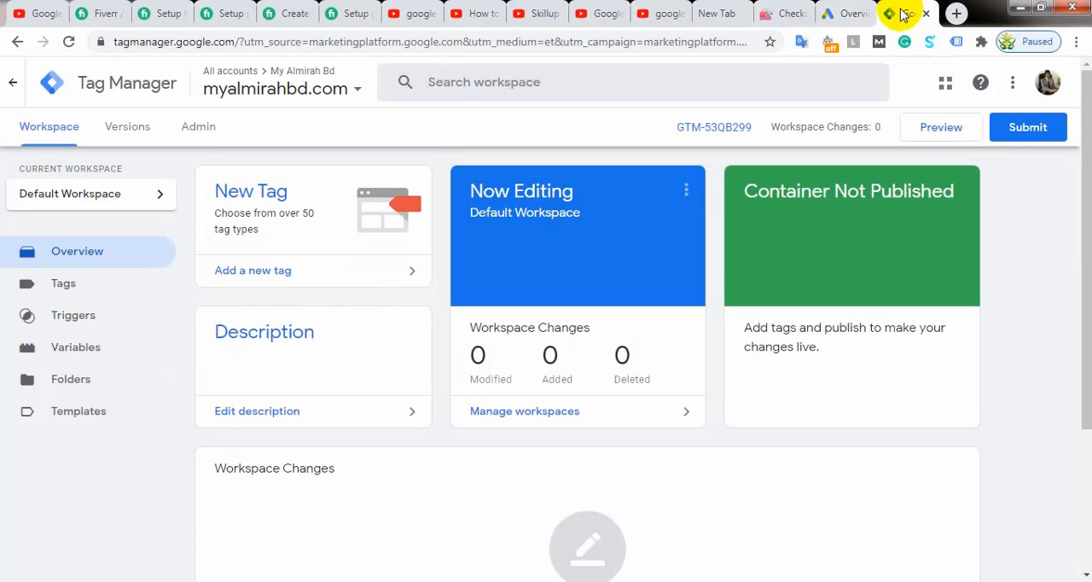
click(841, 14)
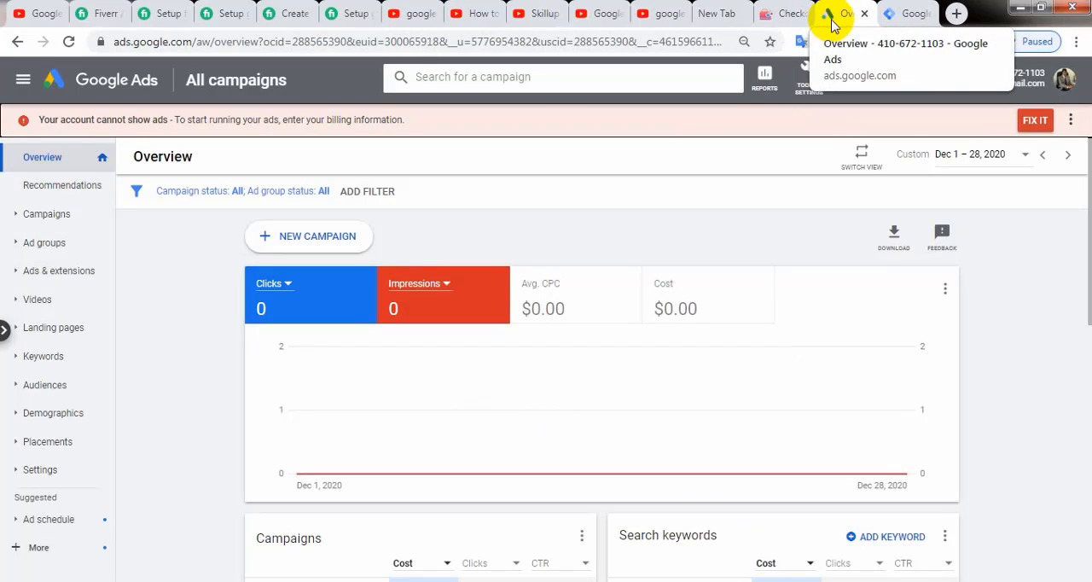
click(907, 14)
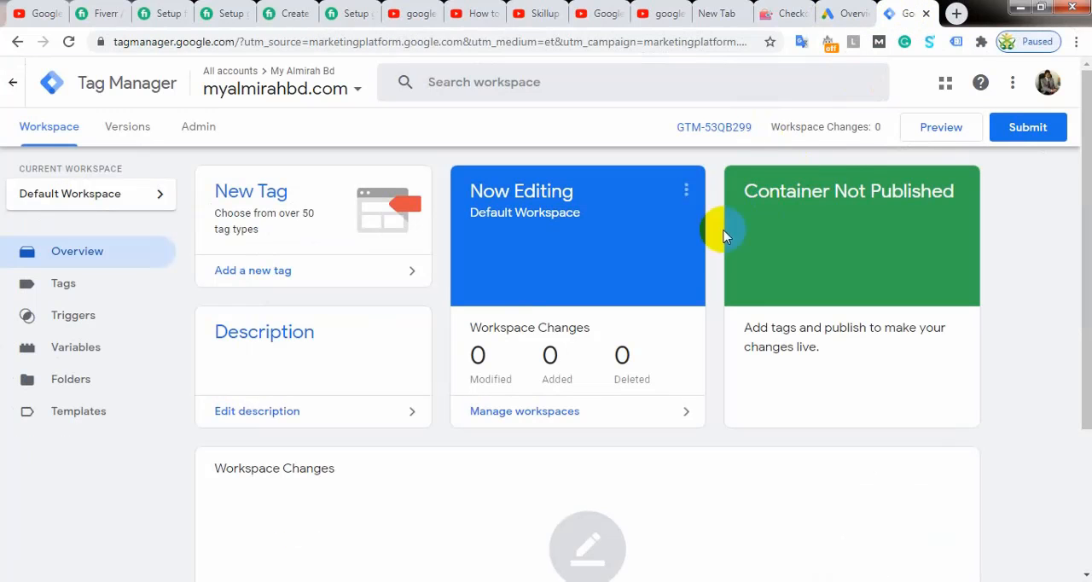
click(771, 14)
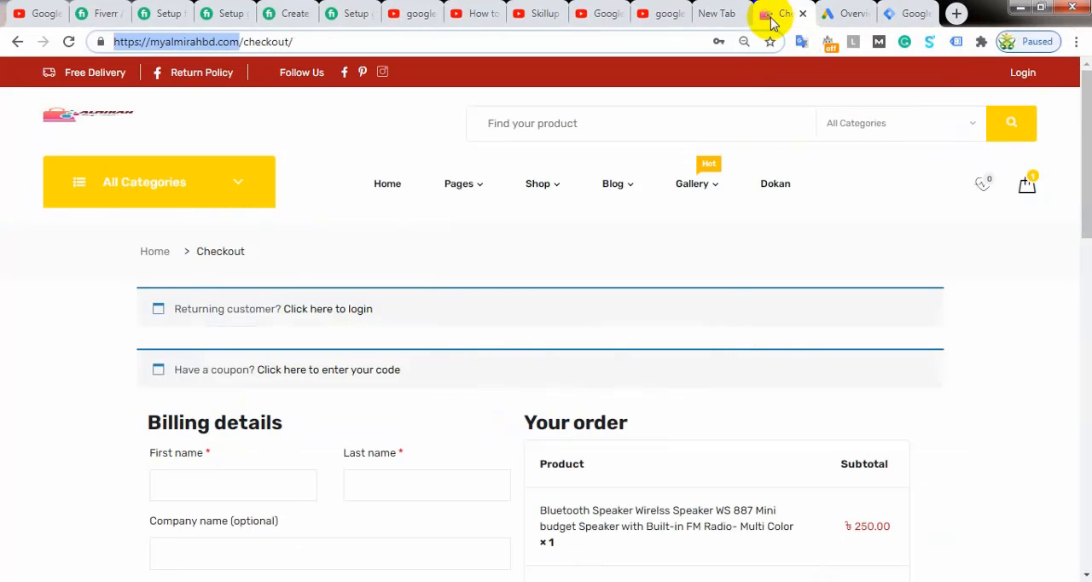
click(843, 13)
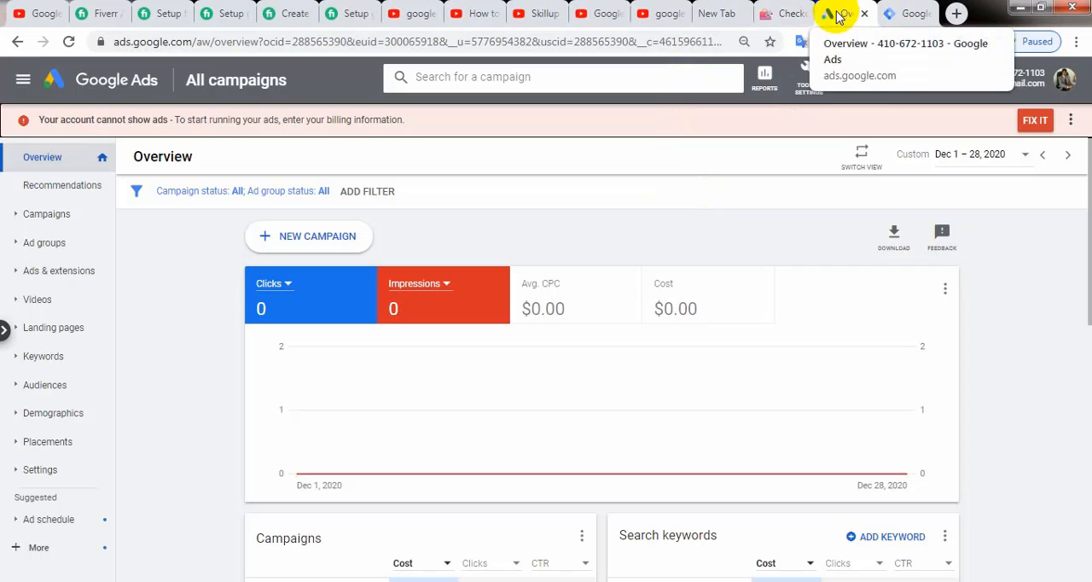
click(902, 15)
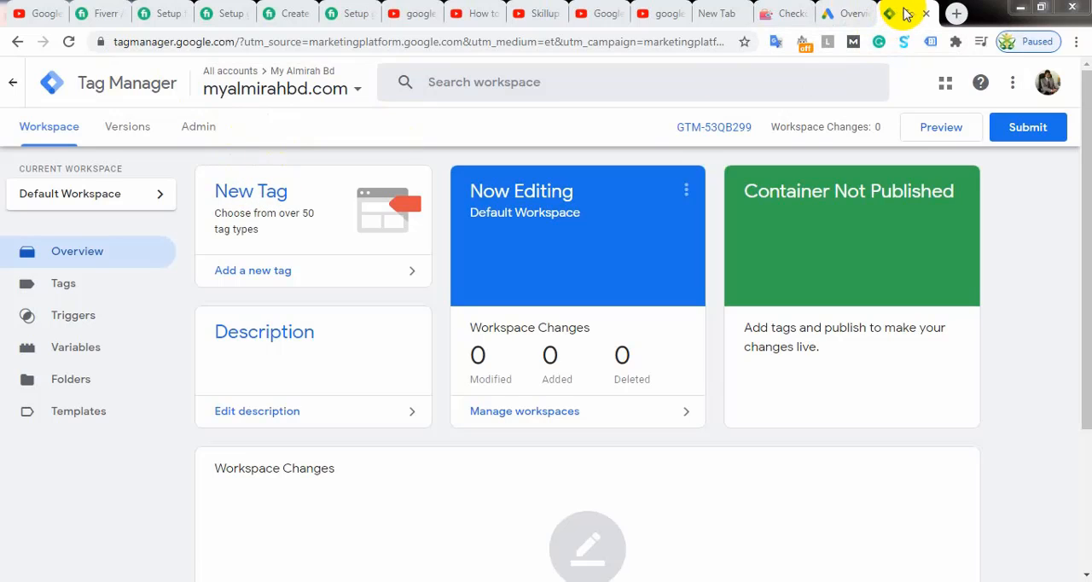
Step: Review the store's checkout page and return to the Tag Manager workspace
click(780, 13)
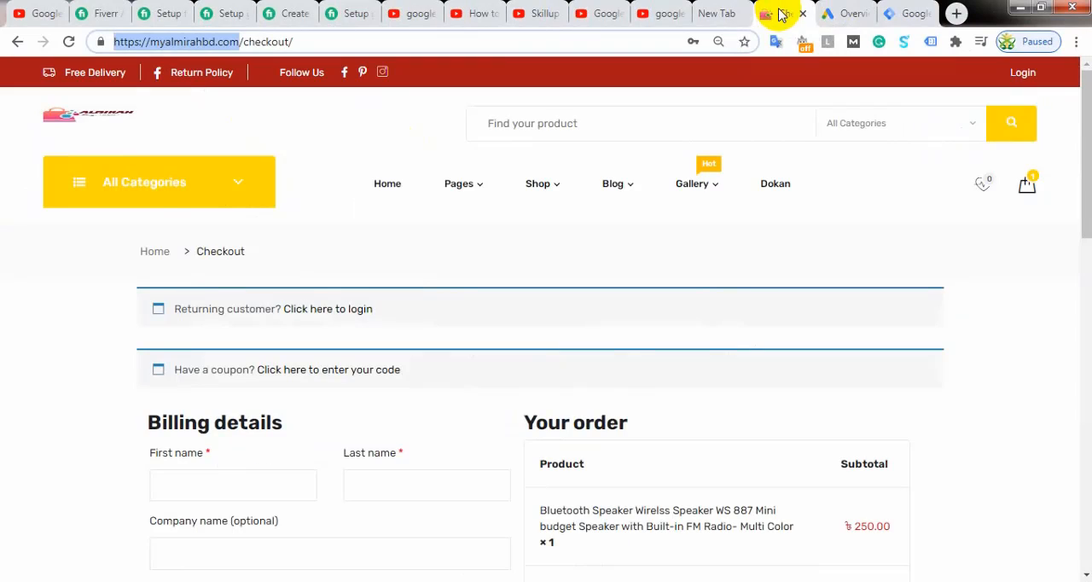
click(373, 122)
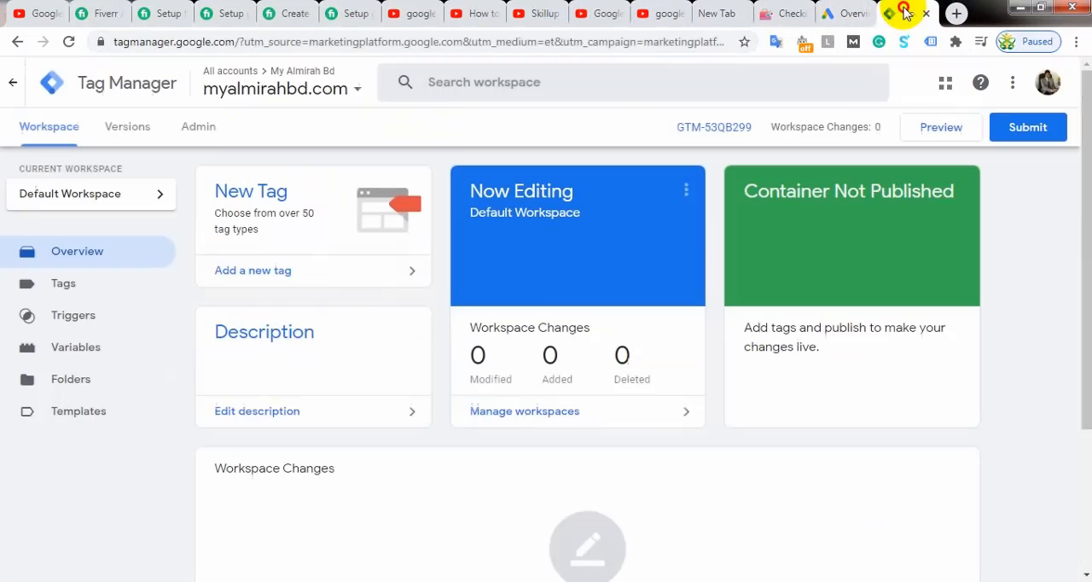
click(904, 13)
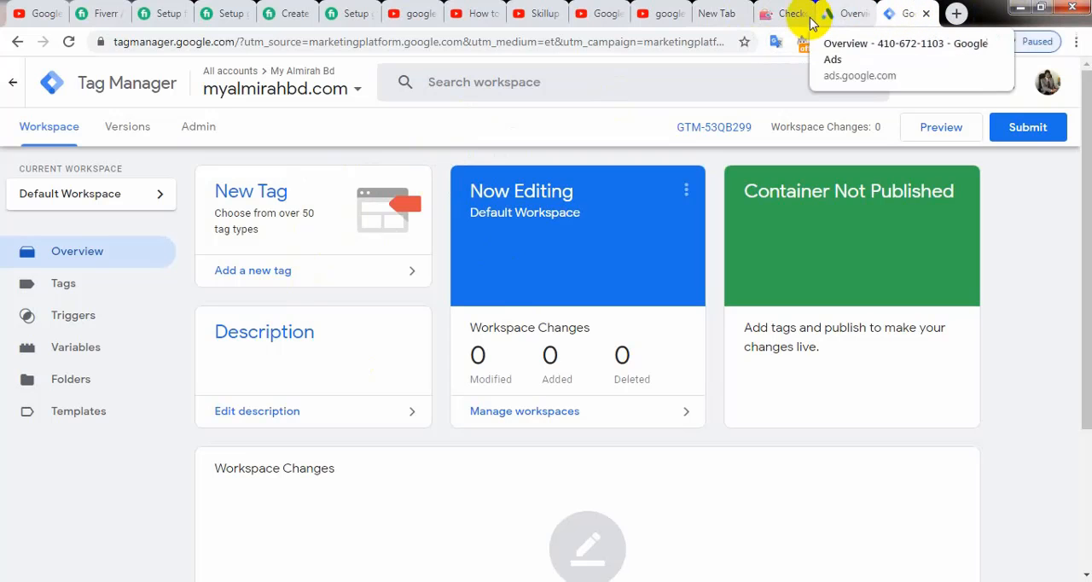
Step: Open the myalmirahbd.com container's installation code and highlight the head script and the body noscript snippet in turn
click(718, 128)
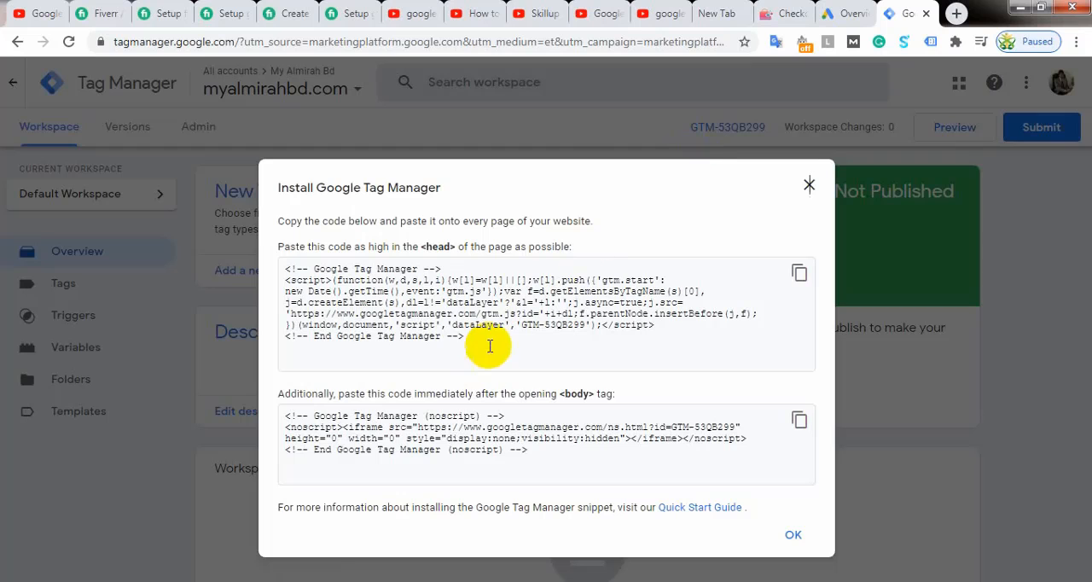
drag(482, 341, 274, 264)
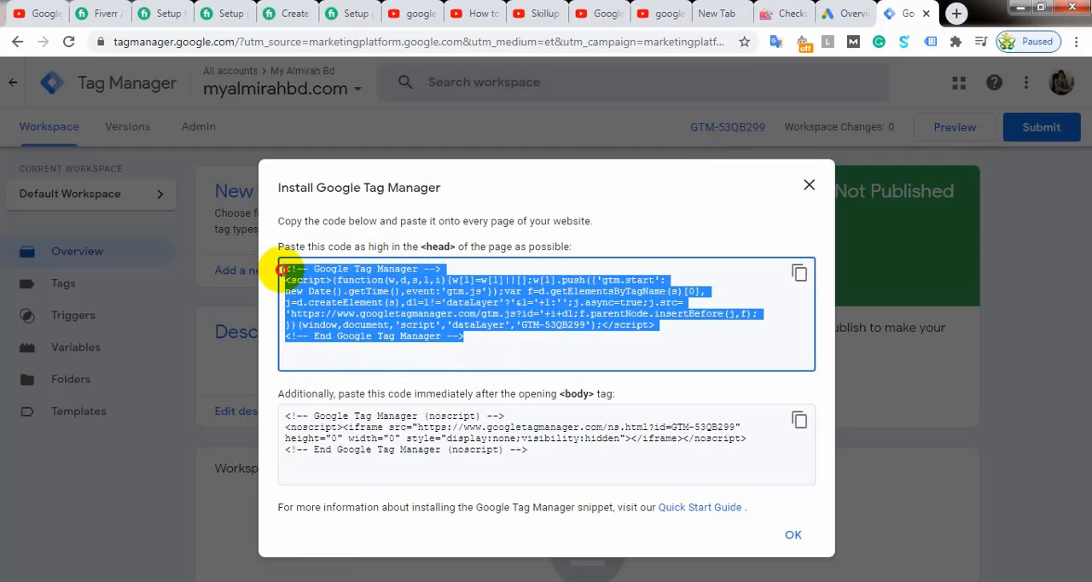
drag(548, 451, 273, 413)
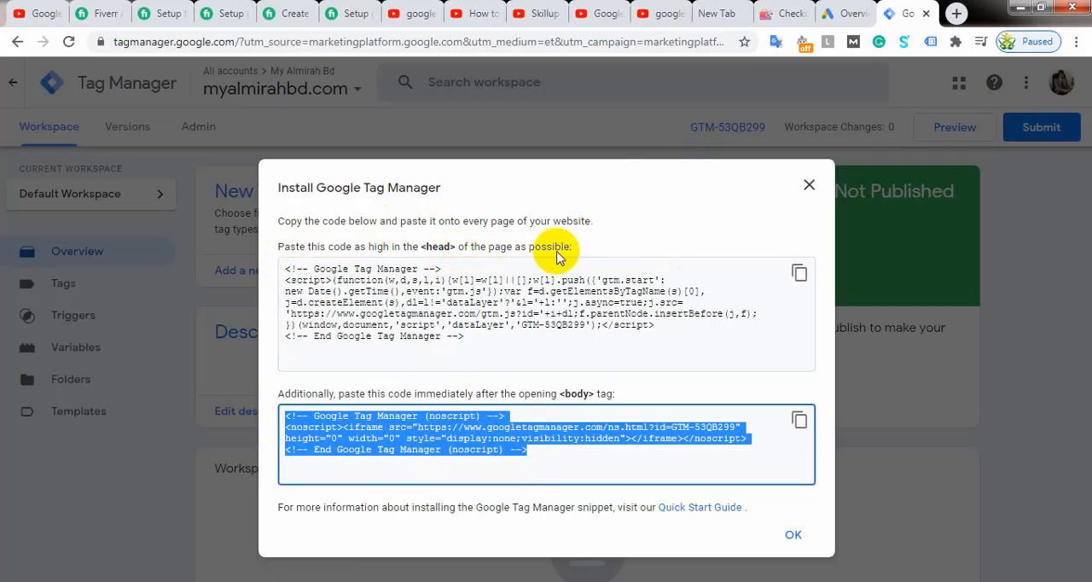
drag(478, 336, 288, 273)
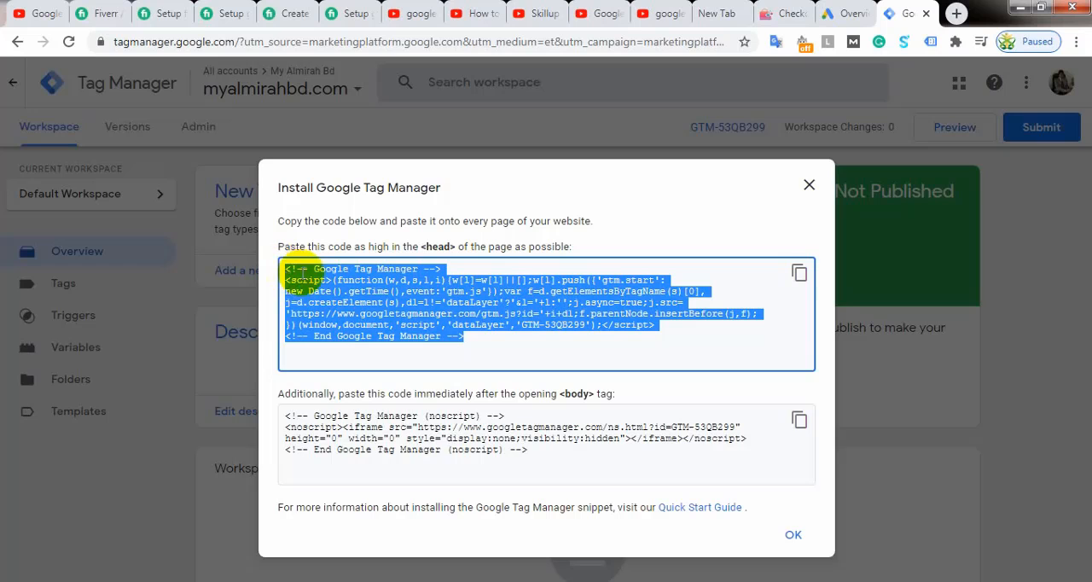
drag(537, 452, 278, 401)
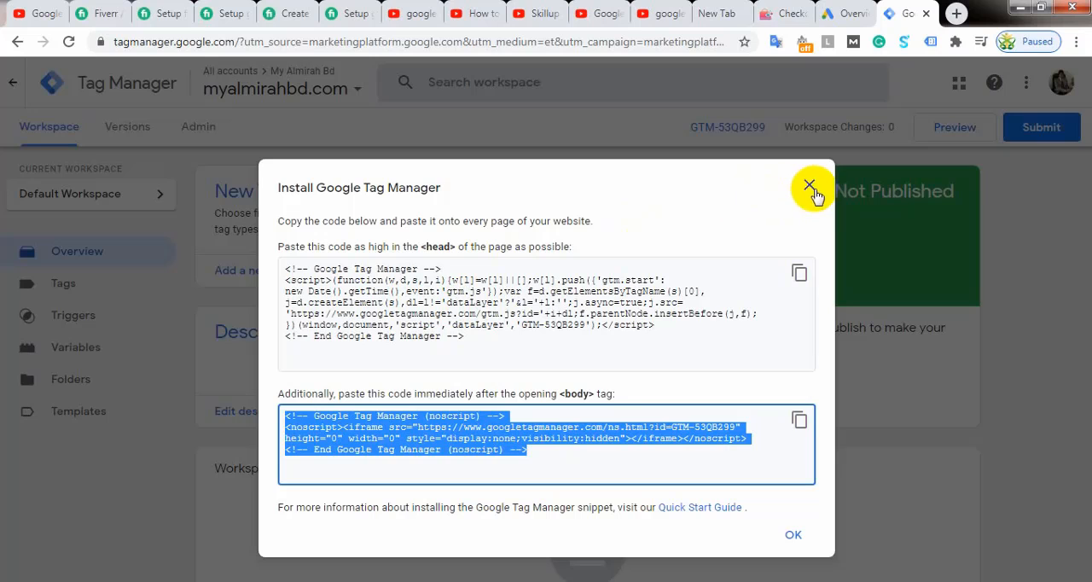
click(785, 13)
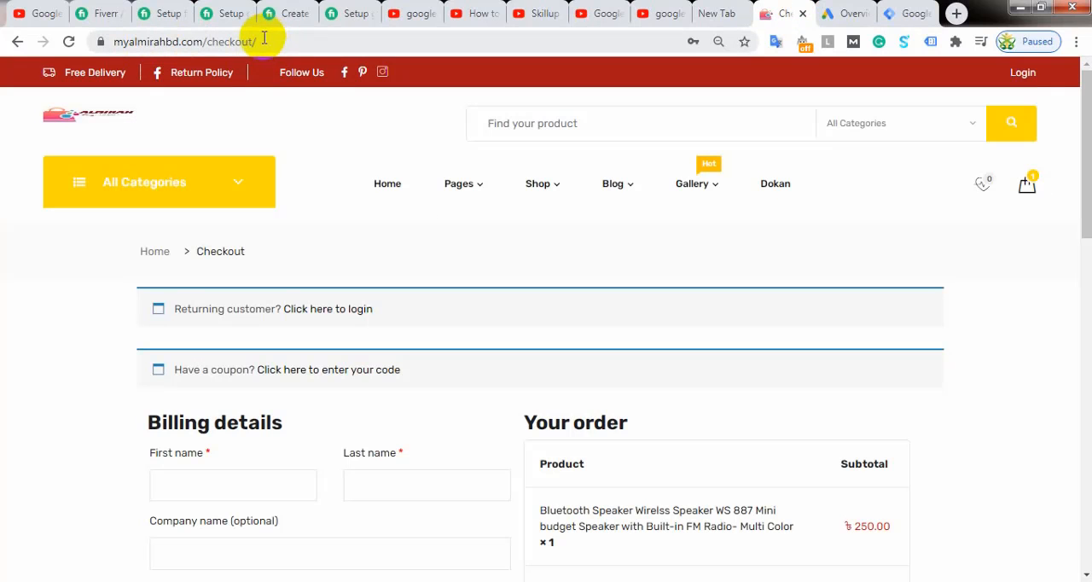
right_click(82, 114)
key(Escape)
middle_click(117, 129)
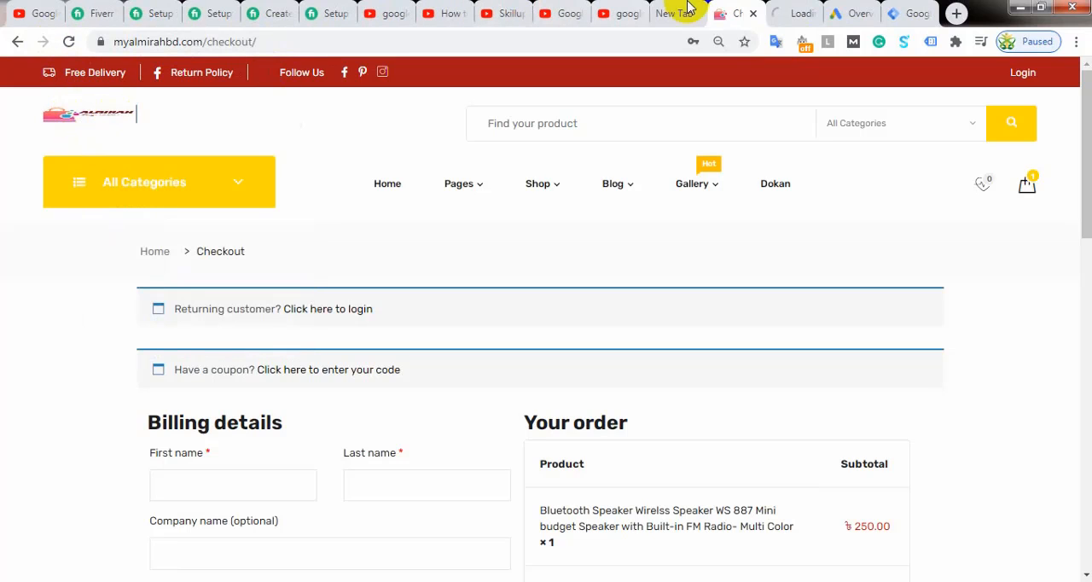
click(786, 10)
click(212, 40)
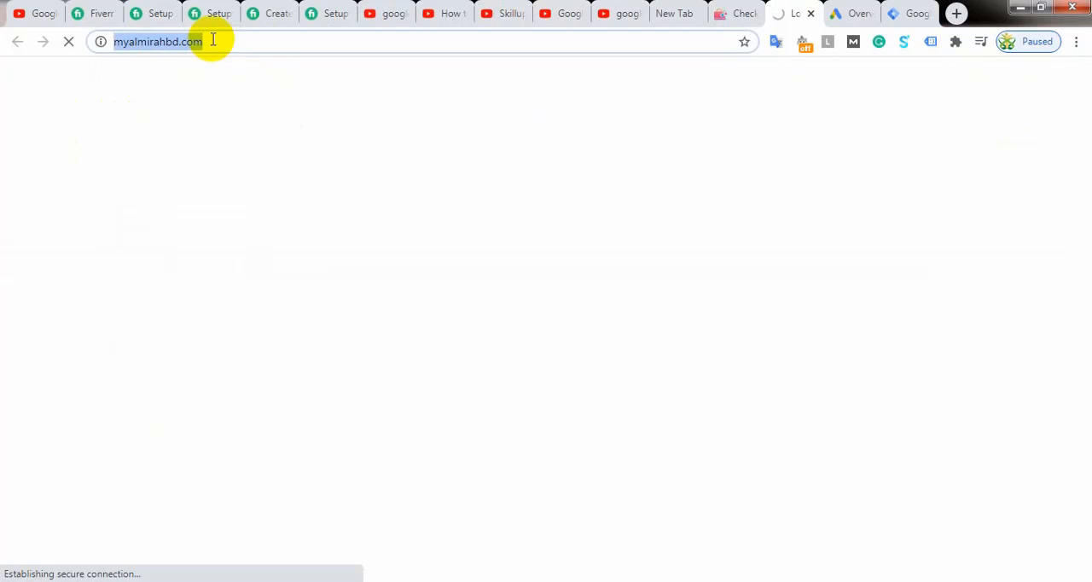
click(209, 41)
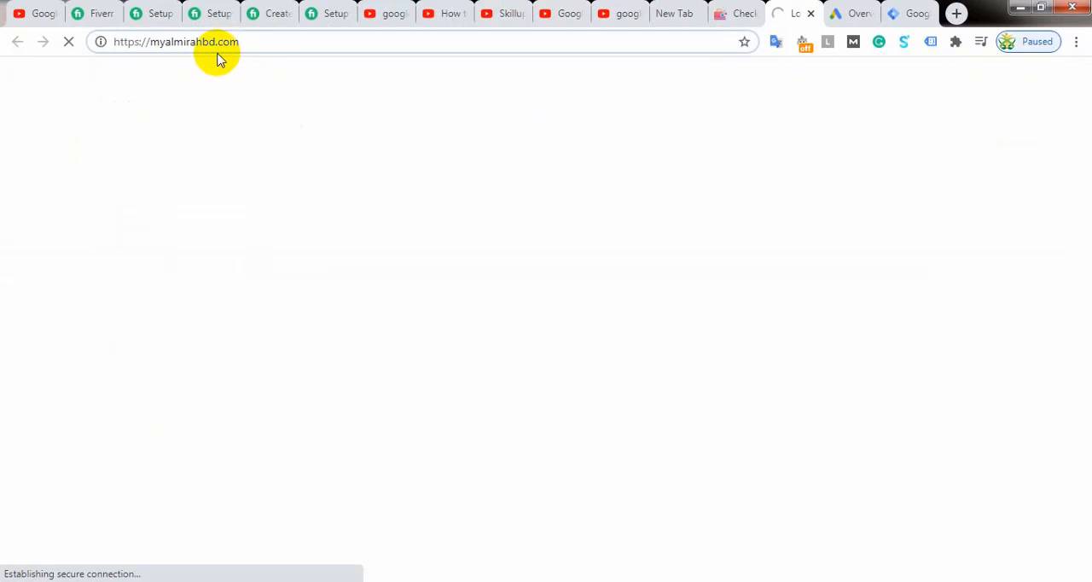
text(/ad)
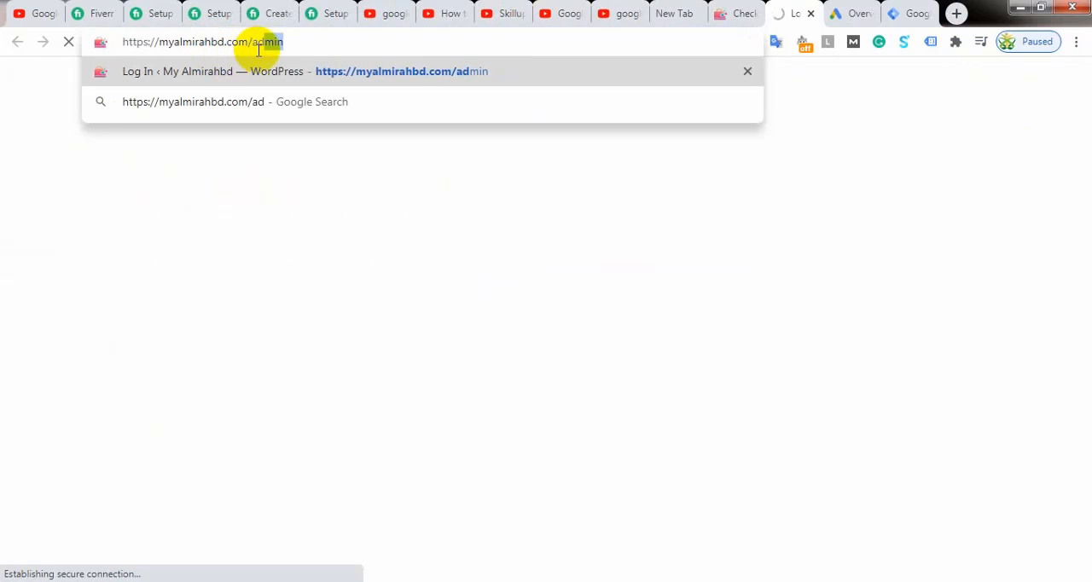
key(Return)
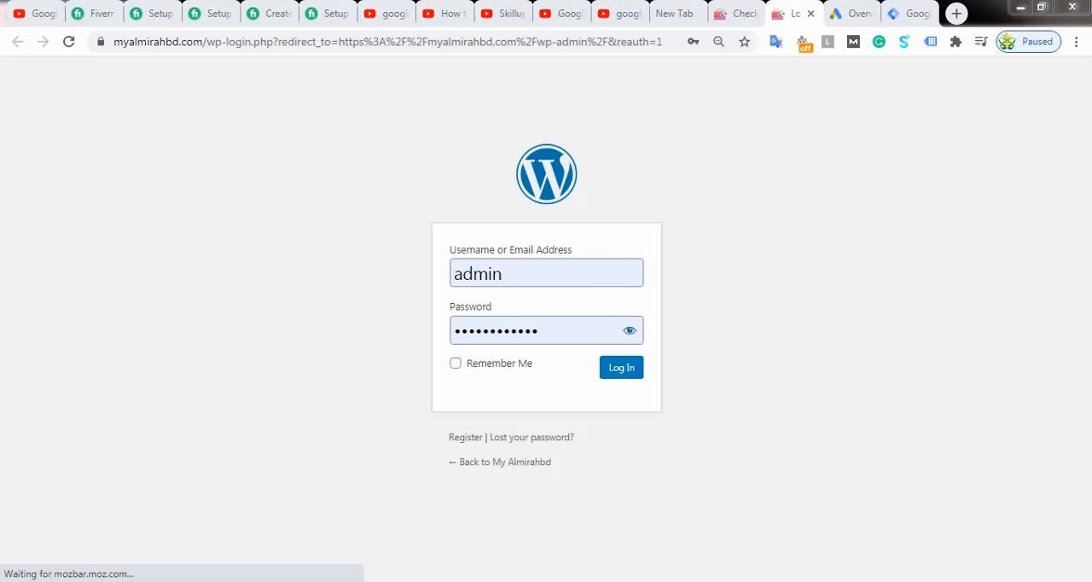
Step: Log in to WordPress with the prefilled admin credentials and postpone the administration email verification
click(616, 369)
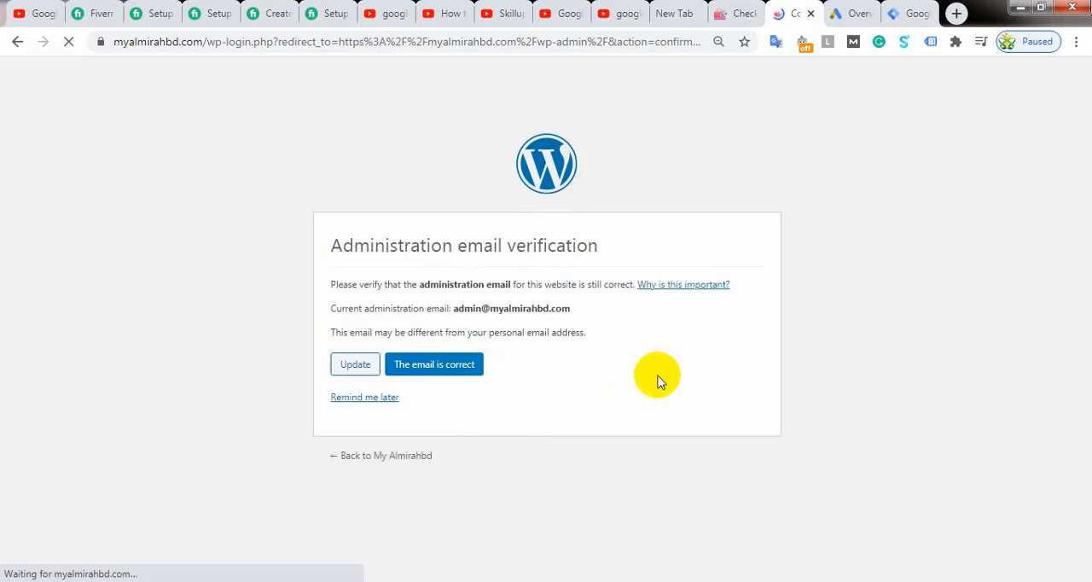
click(355, 365)
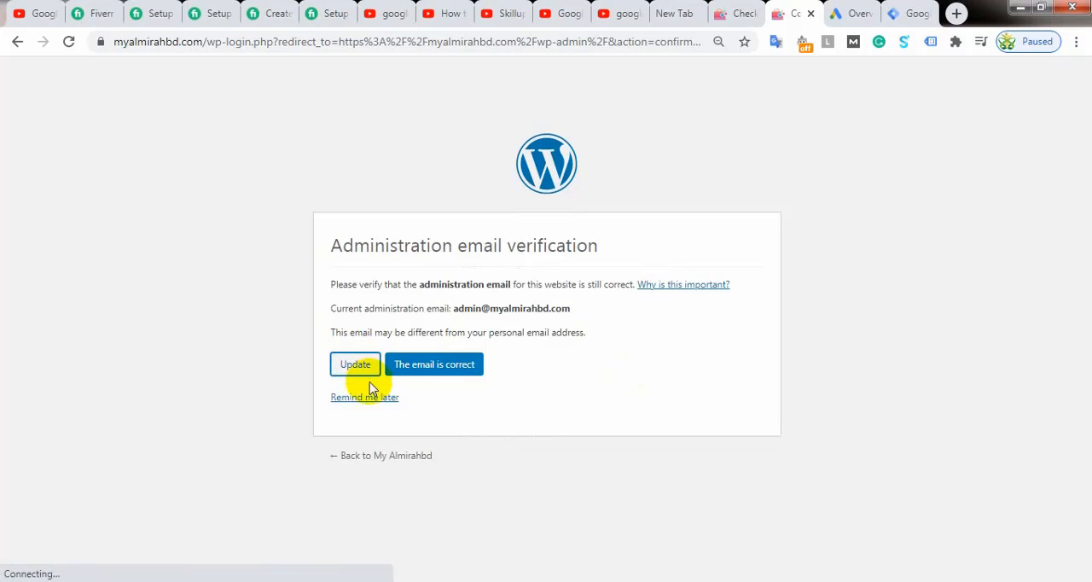
click(361, 398)
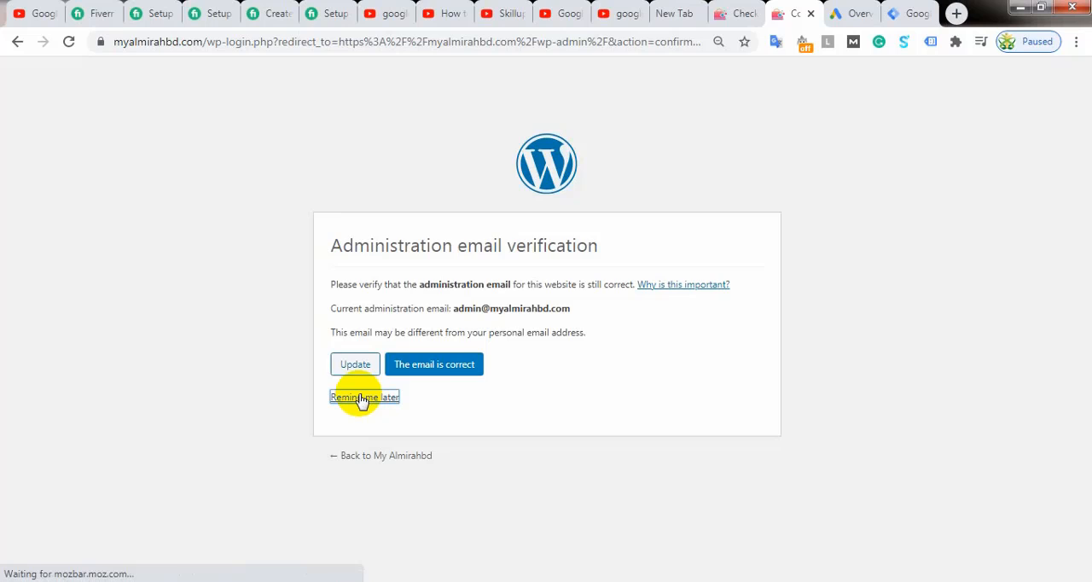
click(367, 401)
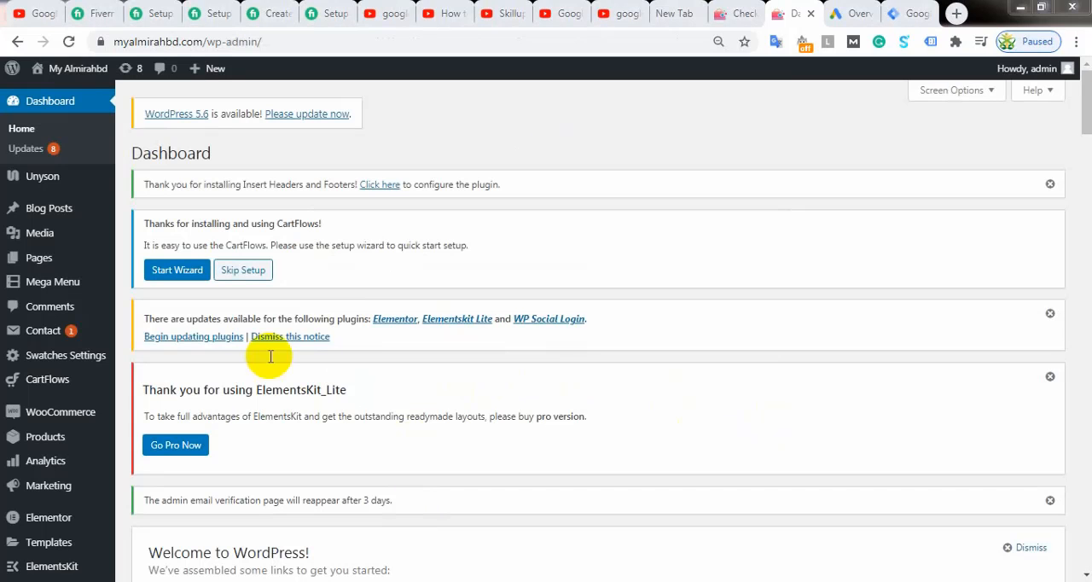
Step: Open the WordPress theme editor, checking the Tag Manager installation code while it loads
mouse_move(76, 68)
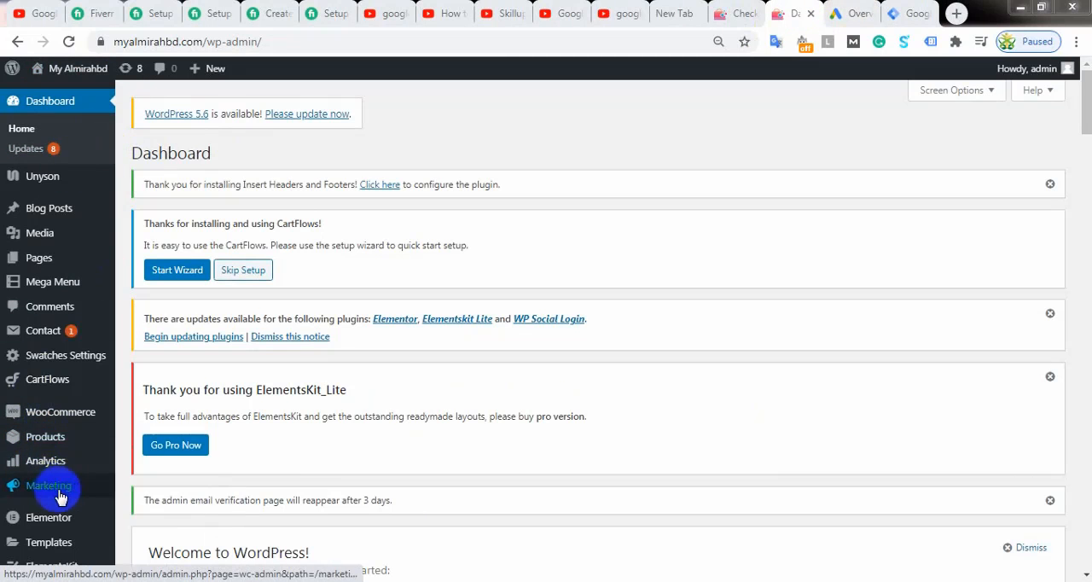
mouse_move(53, 444)
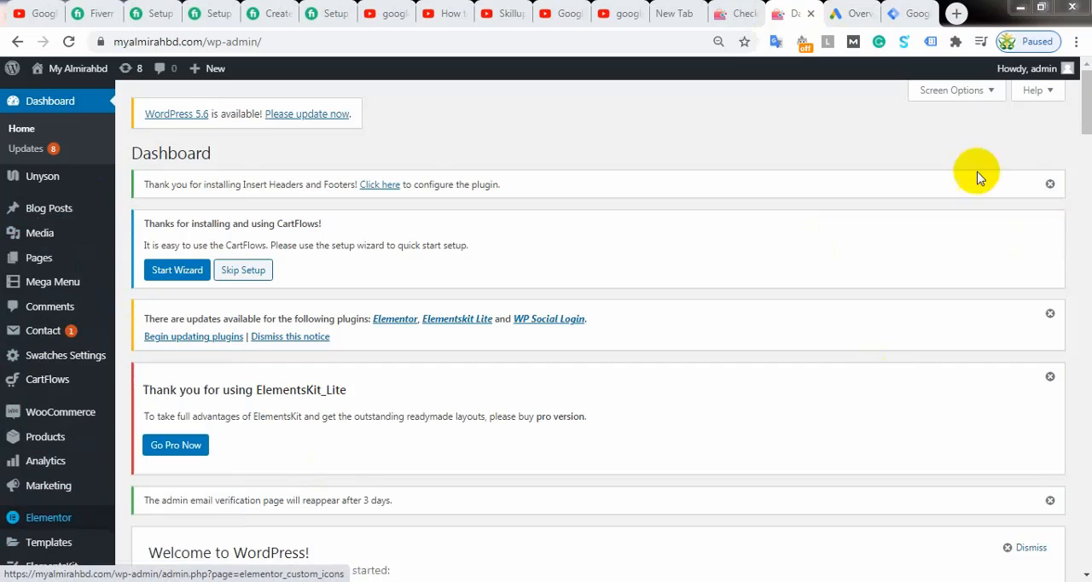
scroll(1075, 106, down, 10)
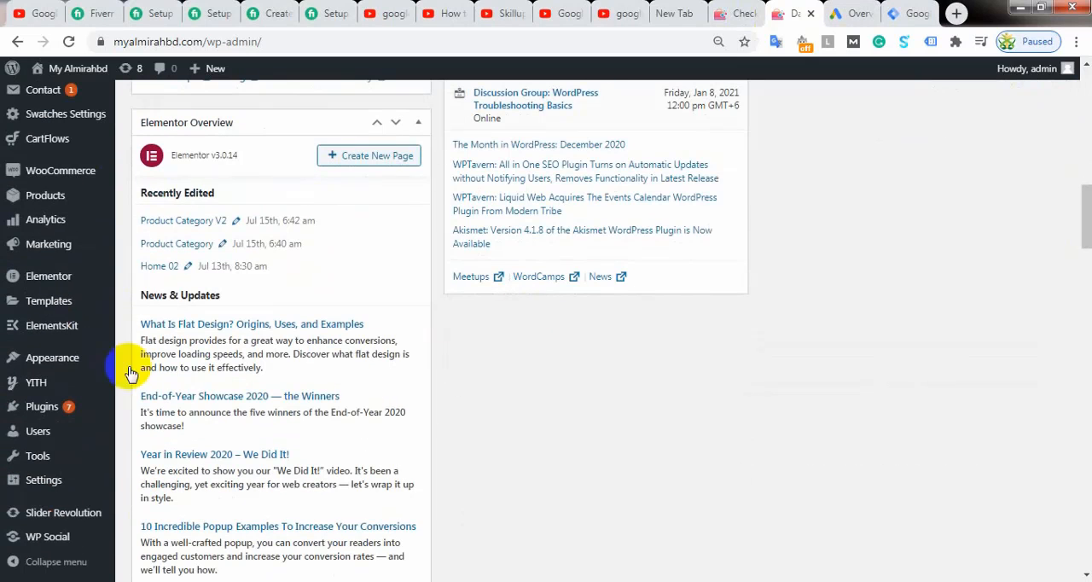
mouse_move(72, 358)
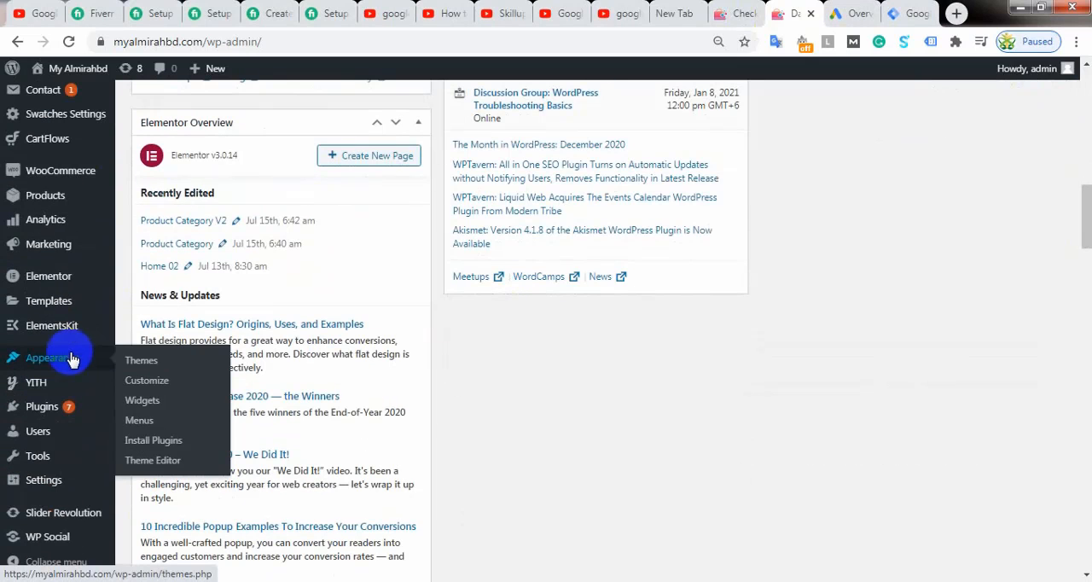
click(160, 462)
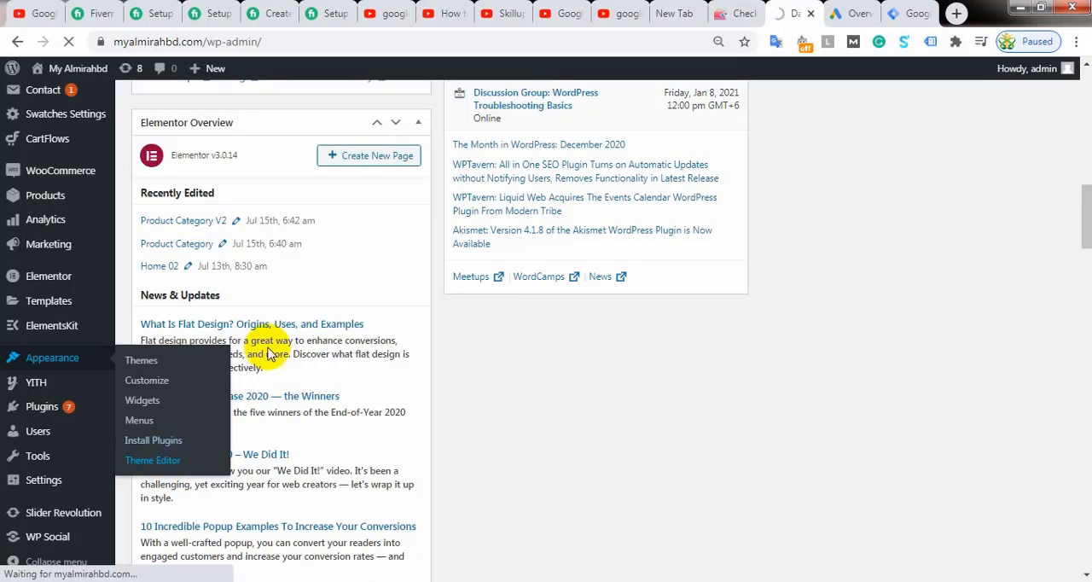
click(911, 12)
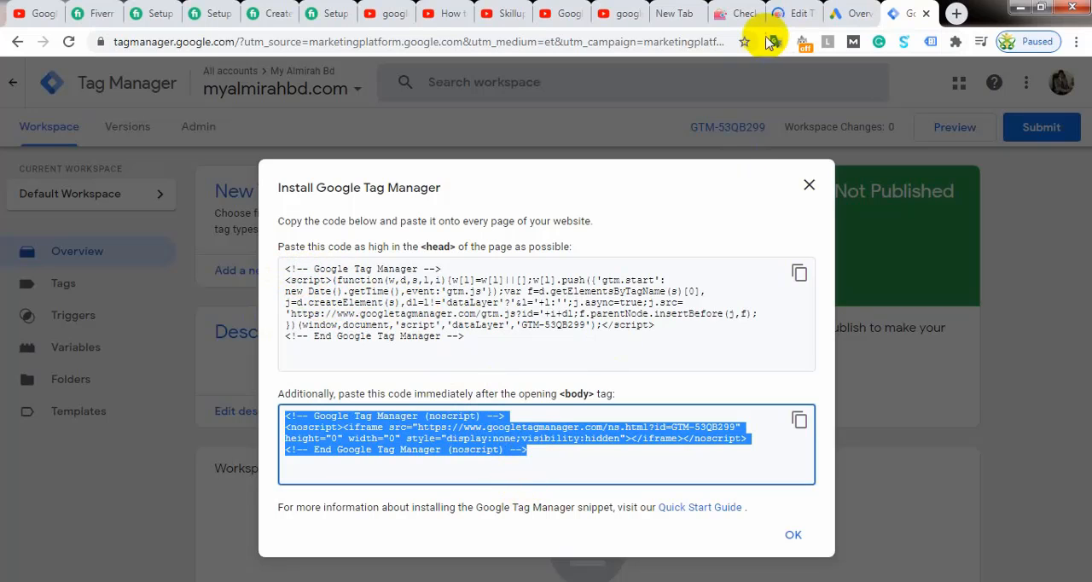
click(780, 13)
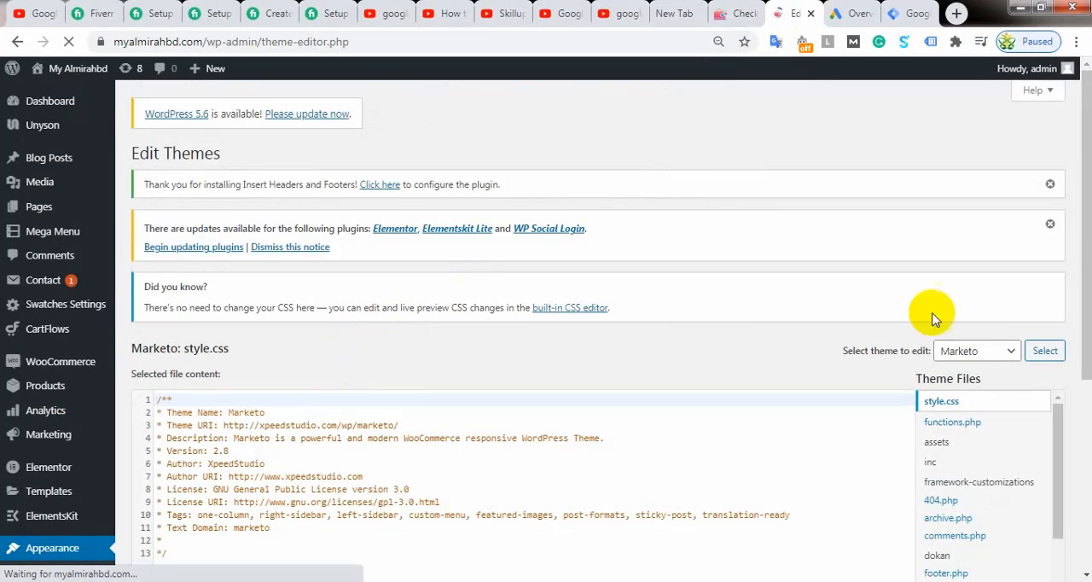
Step: Open the theme's header.php for editing, keep Marketo as the theme, and show the code around its opening head tag
scroll(1055, 386, down, 2)
drag(1055, 293, 1054, 414)
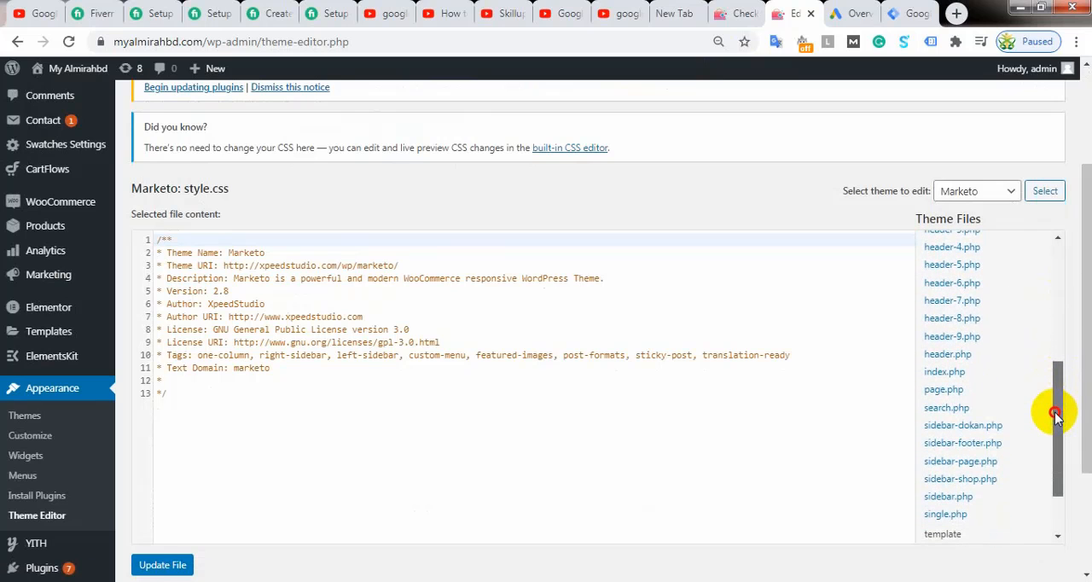
click(956, 354)
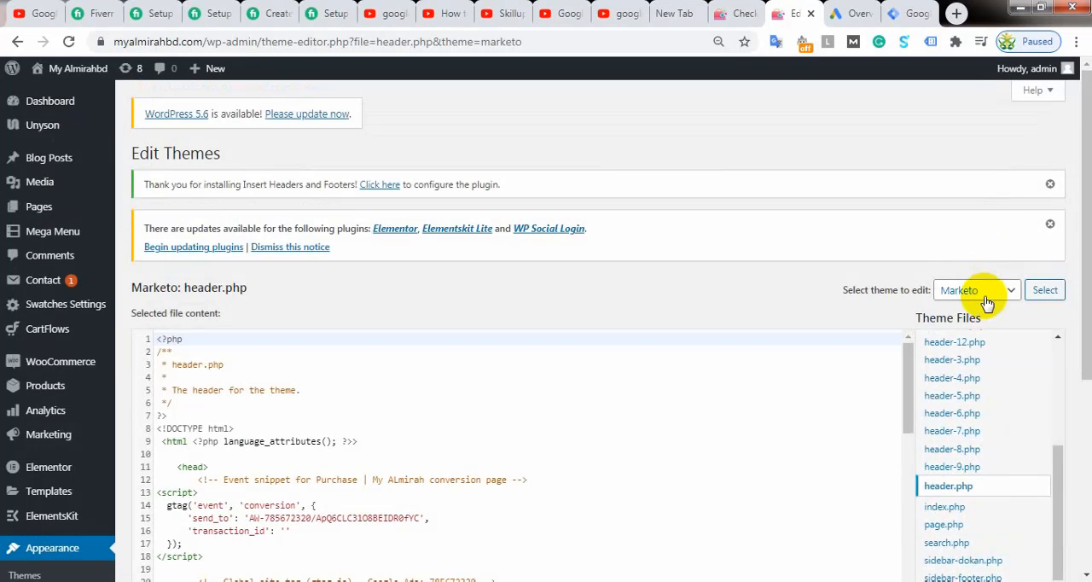
click(988, 293)
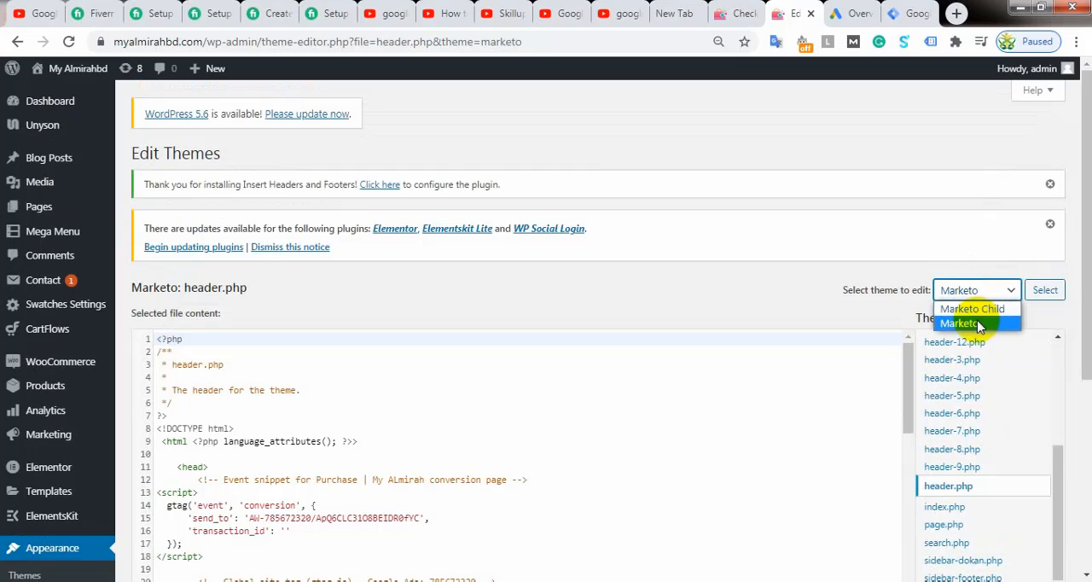
click(902, 246)
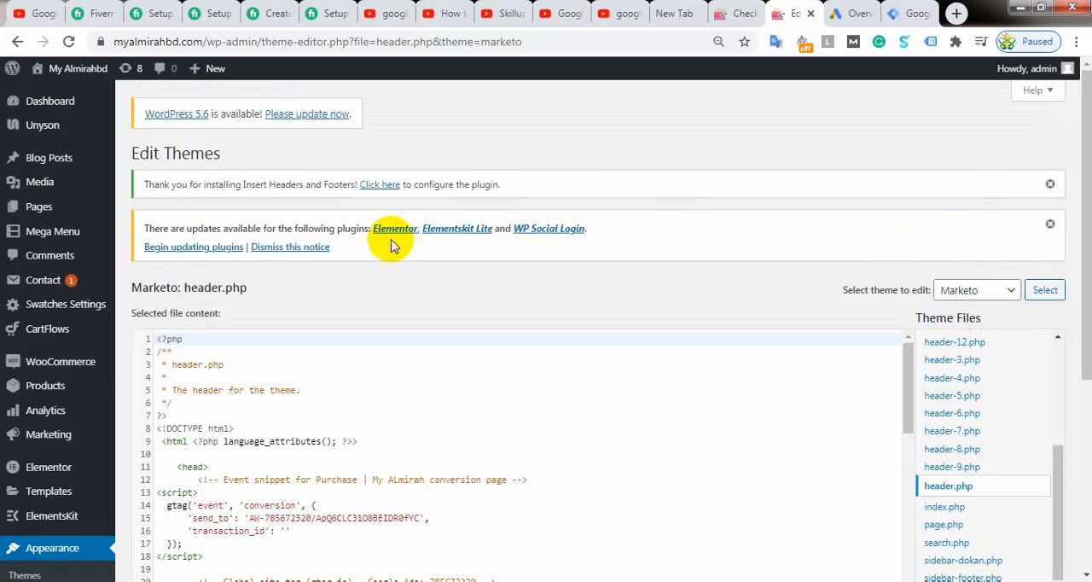
scroll(237, 333, down, 2)
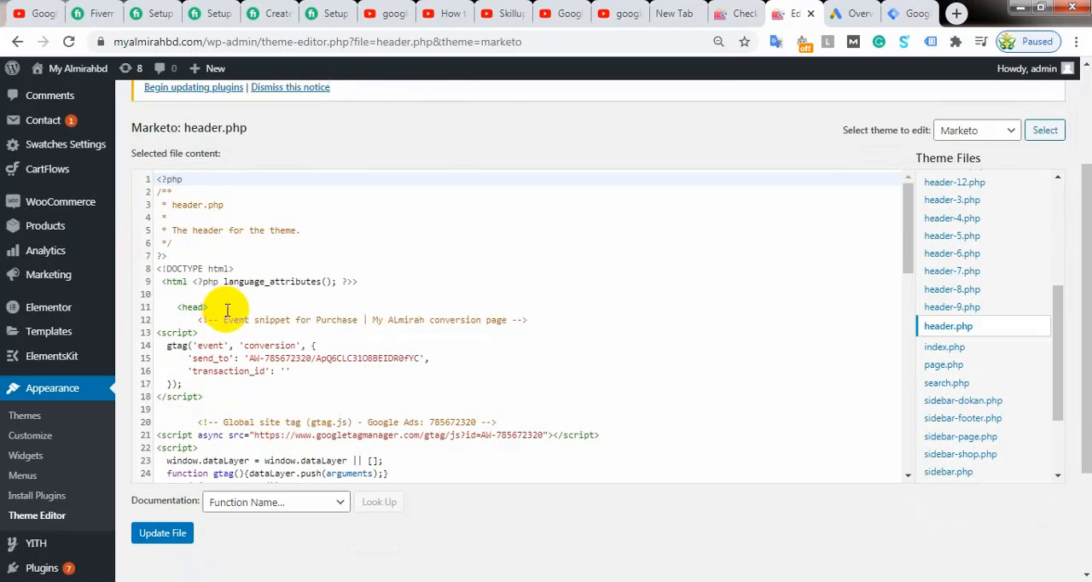
Step: Compare the checkout page, the Tag Manager installation code and Google Ads, finishing at the purchase conversion snippet in header.php
click(735, 13)
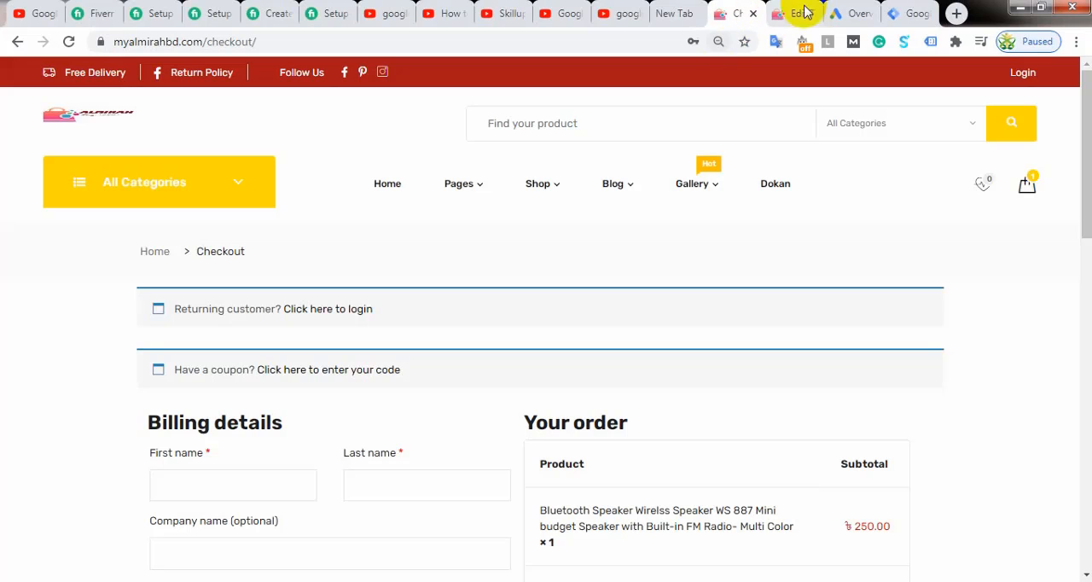
click(906, 13)
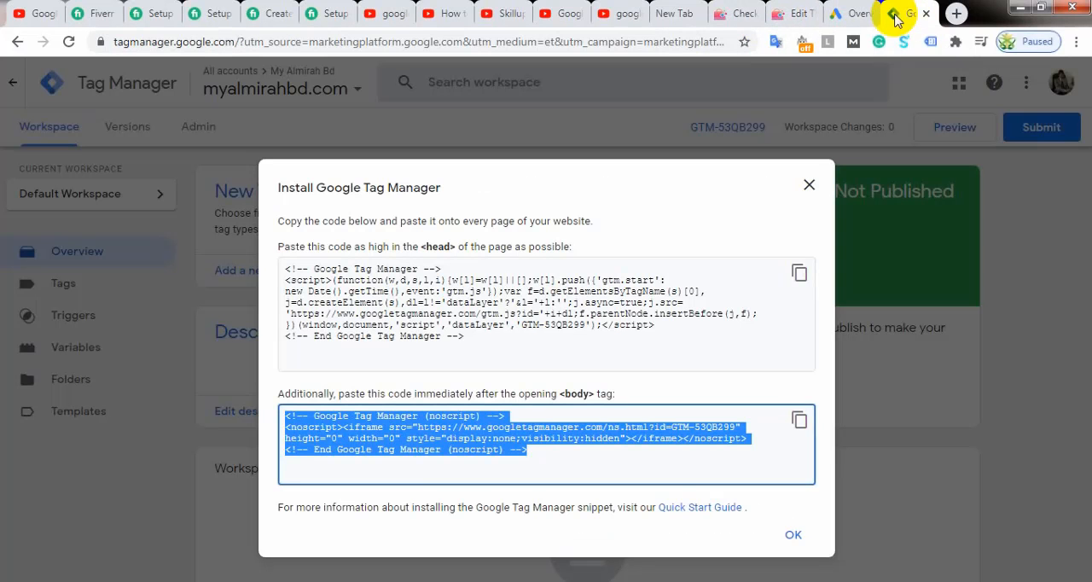
click(849, 12)
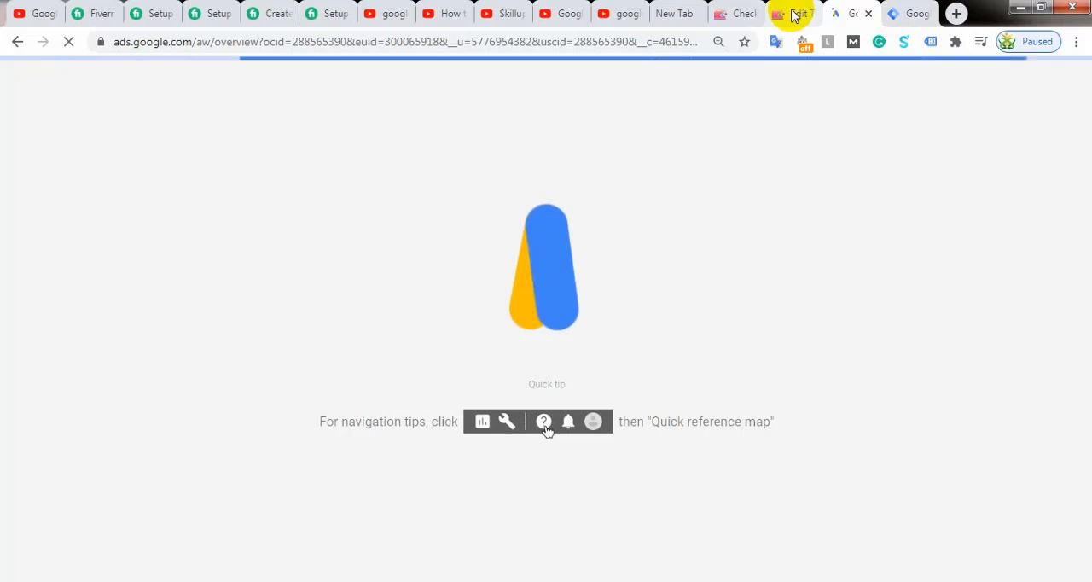
click(791, 13)
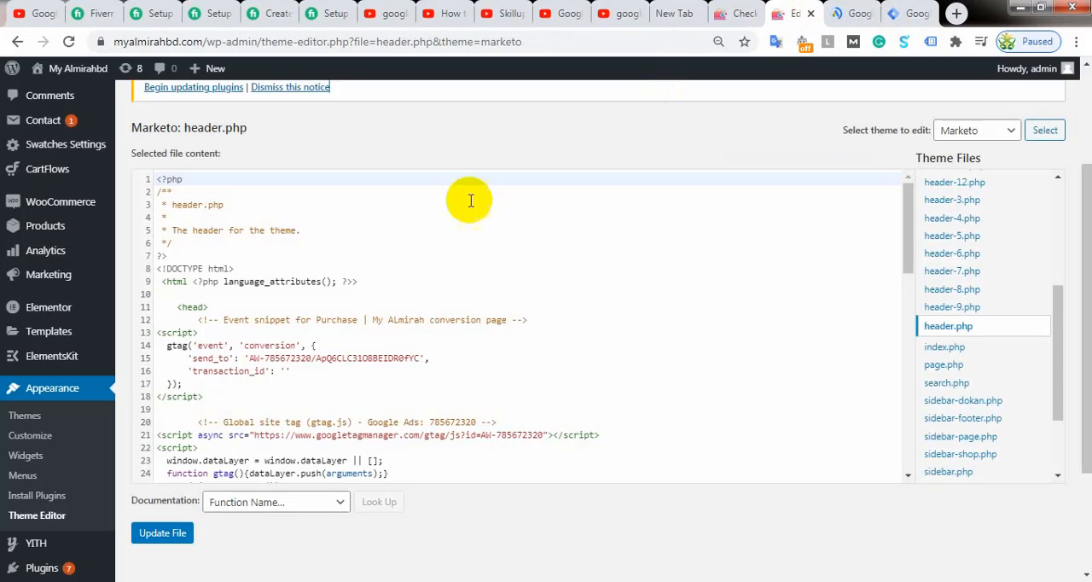
click(216, 388)
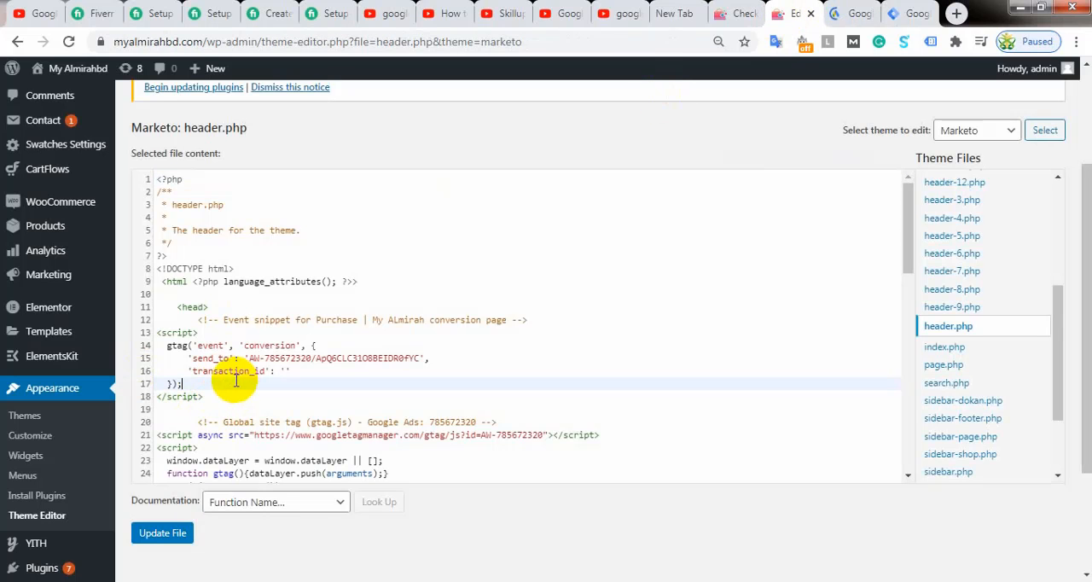
Step: Search the header.php code for "body" to locate the opening body tag
drag(905, 223, 907, 331)
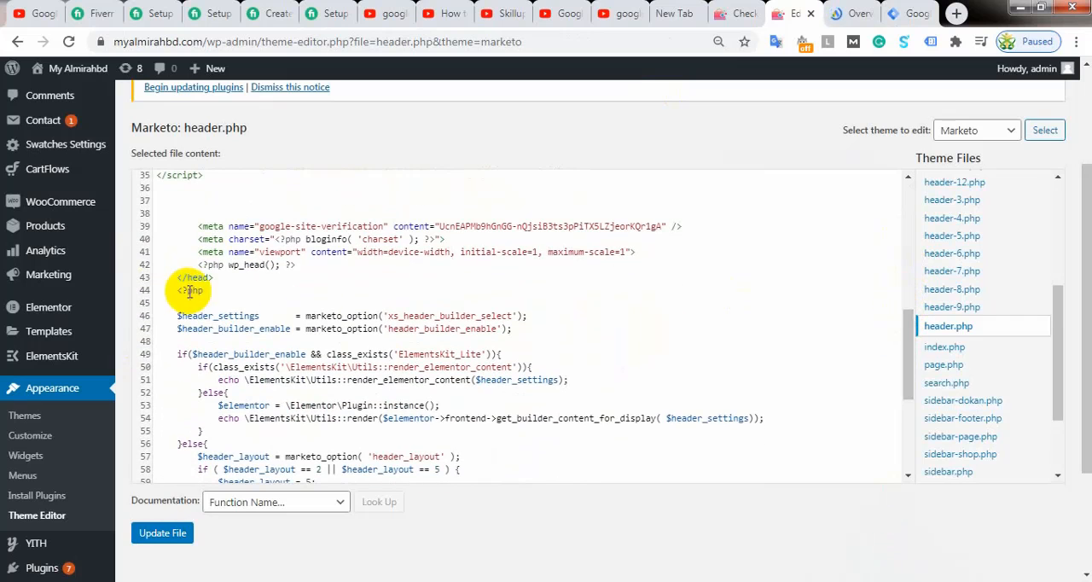
scroll(256, 363, down, 1)
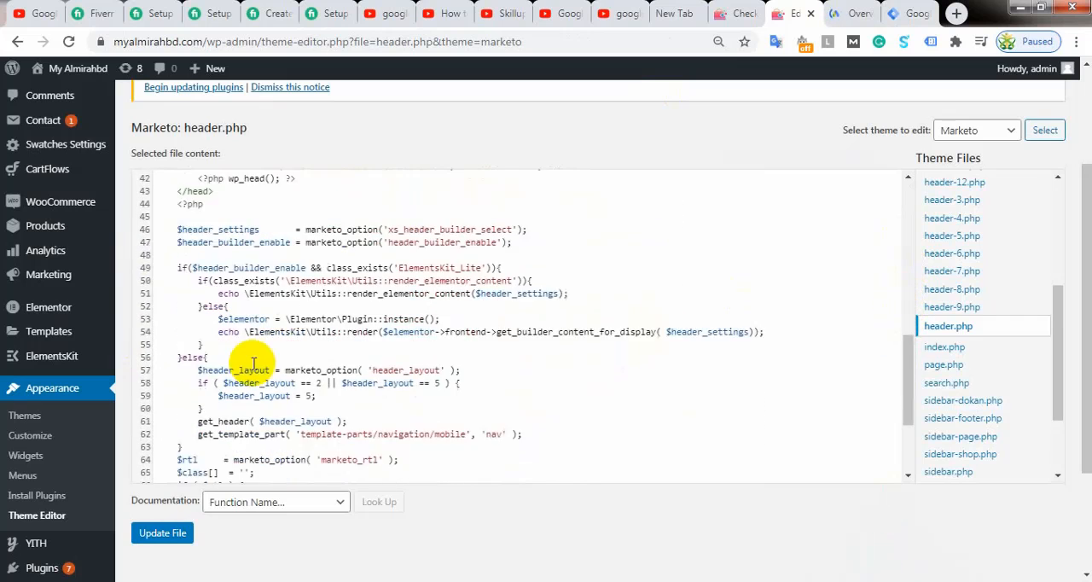
scroll(253, 363, down, 2)
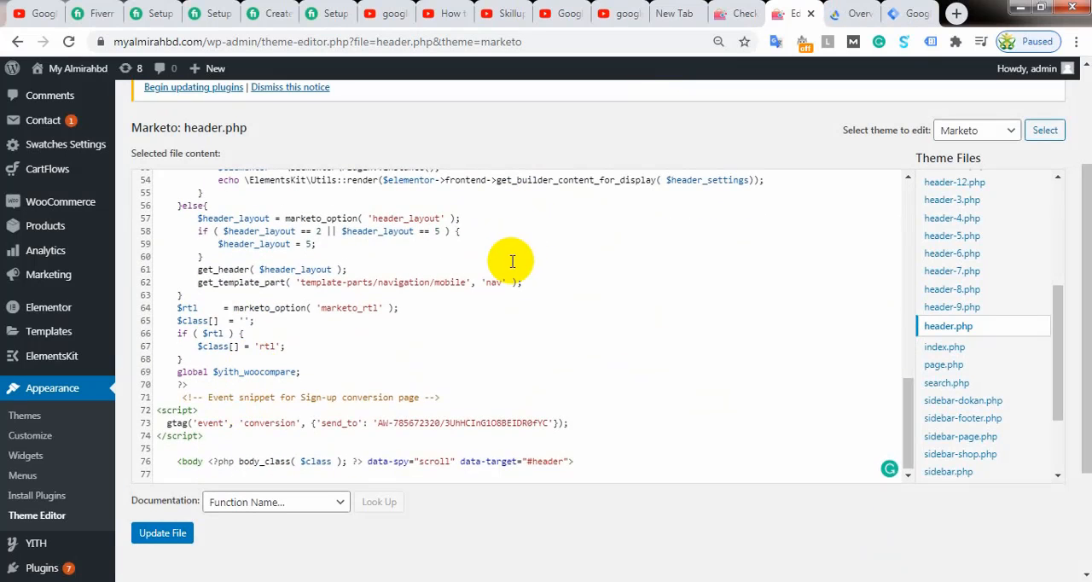
key(ctrl+f)
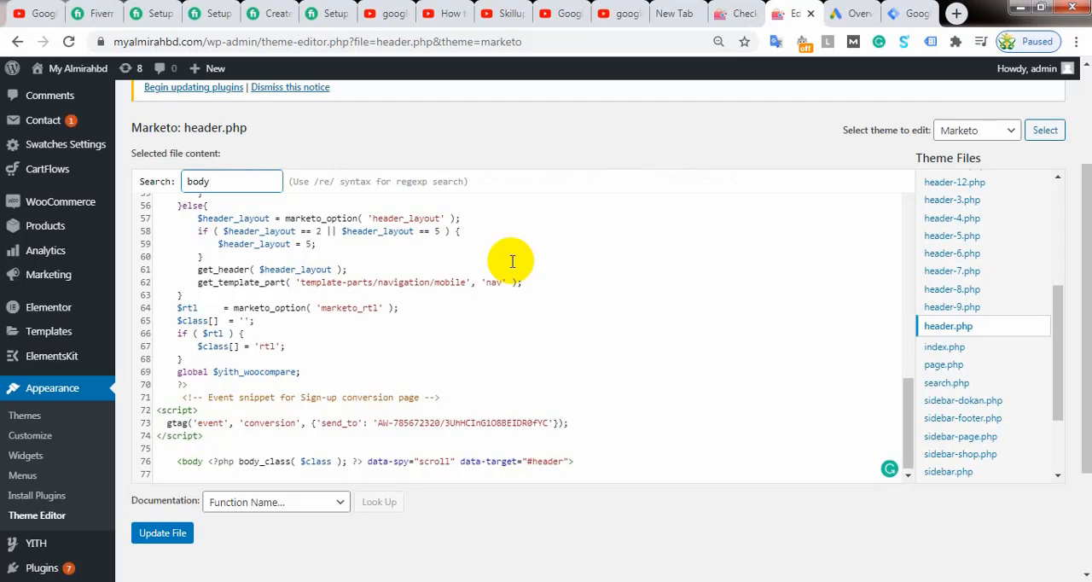
key(Return)
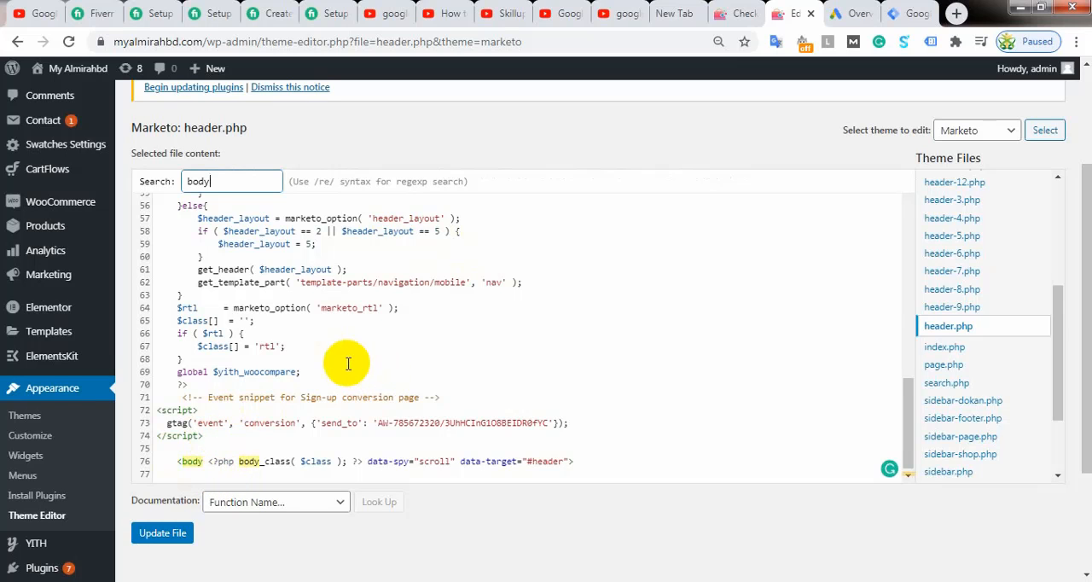
Step: Recheck the header.php code and place the cursor after the opening body tag's line
scroll(350, 367, down, 2)
scroll(260, 286, up, 3)
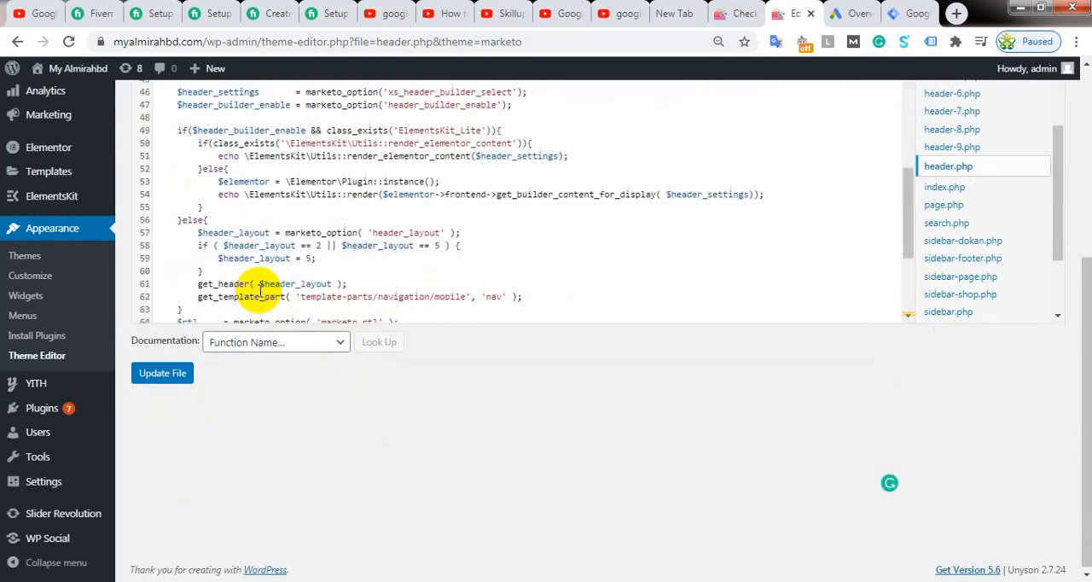
scroll(260, 287, up, 3)
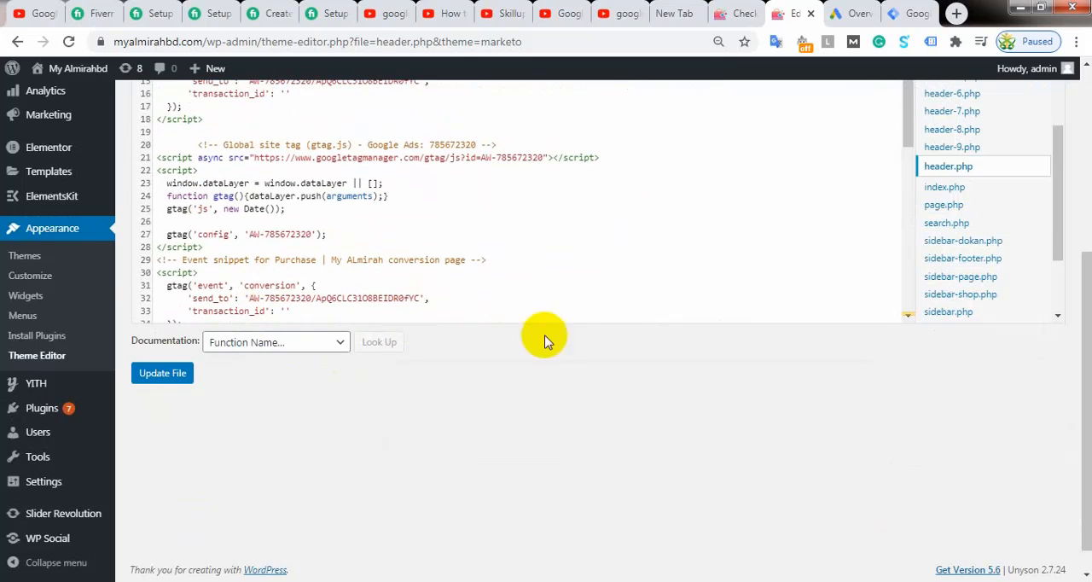
click(984, 168)
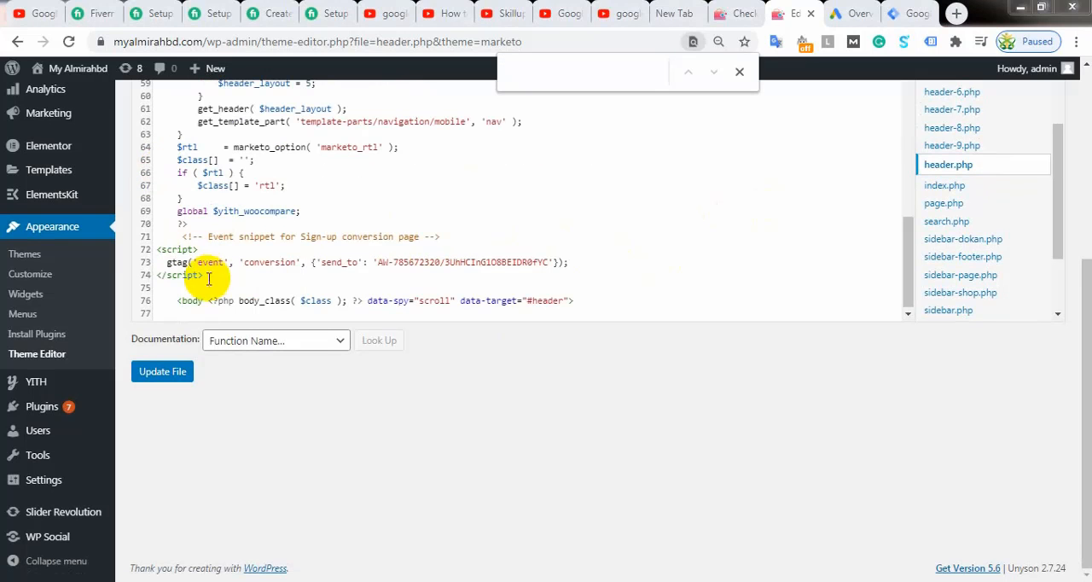
click(206, 300)
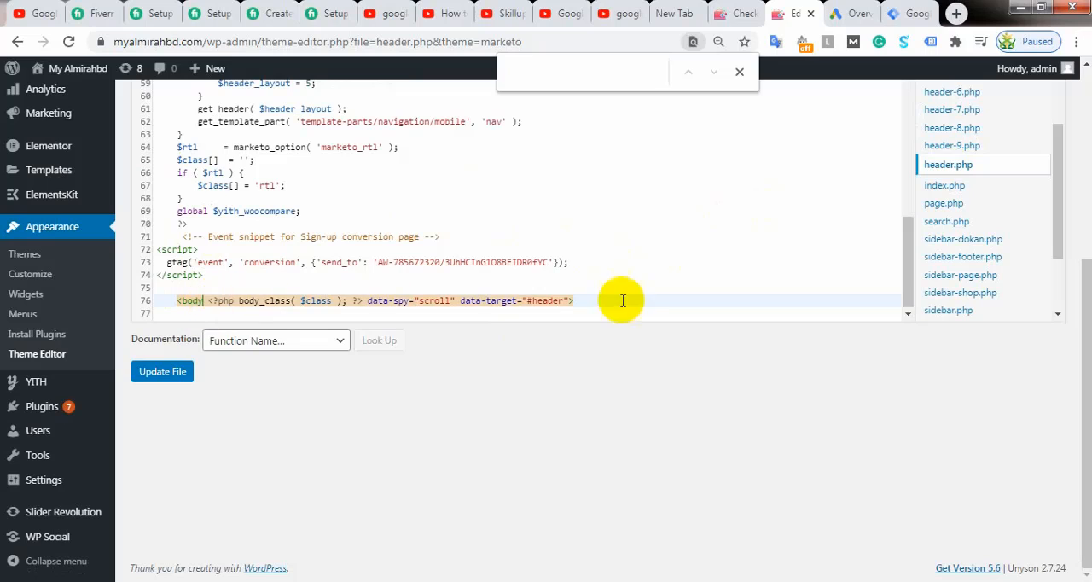
click(590, 304)
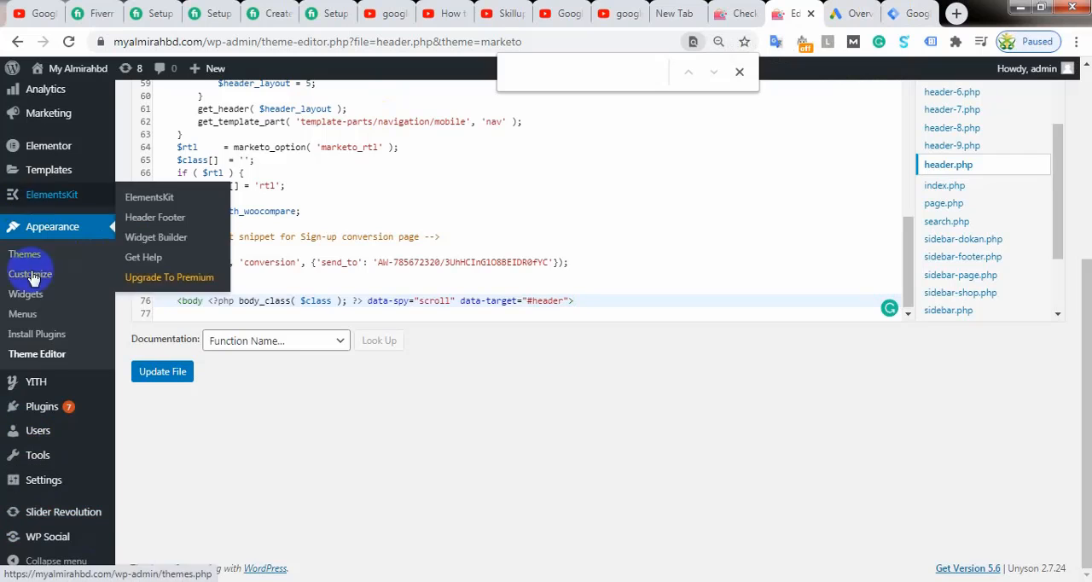
Step: Open the WordPress page for adding new plugins
scroll(21, 423, up, 3)
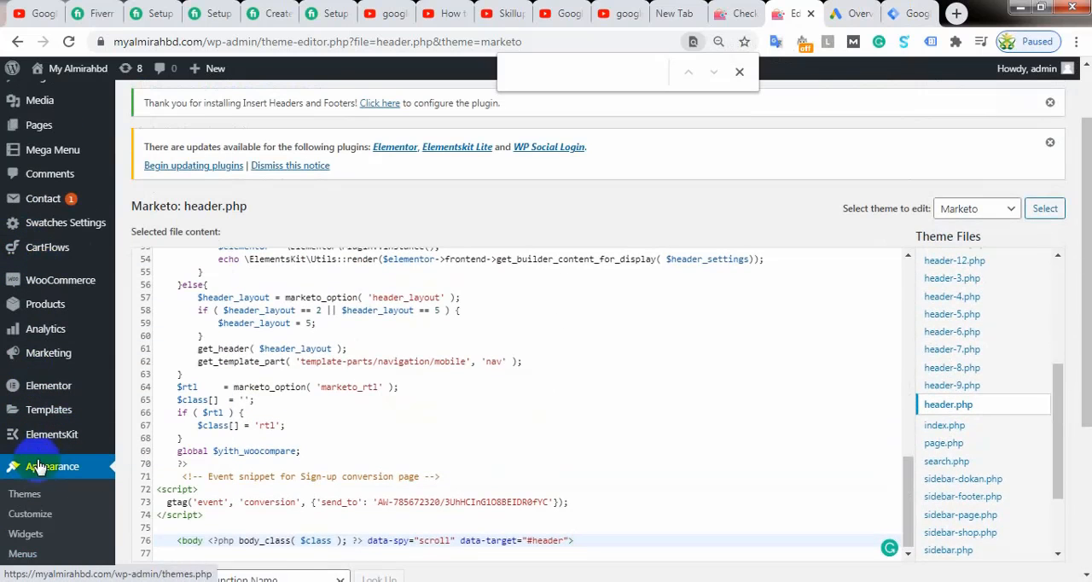
mouse_move(55, 280)
mouse_move(56, 309)
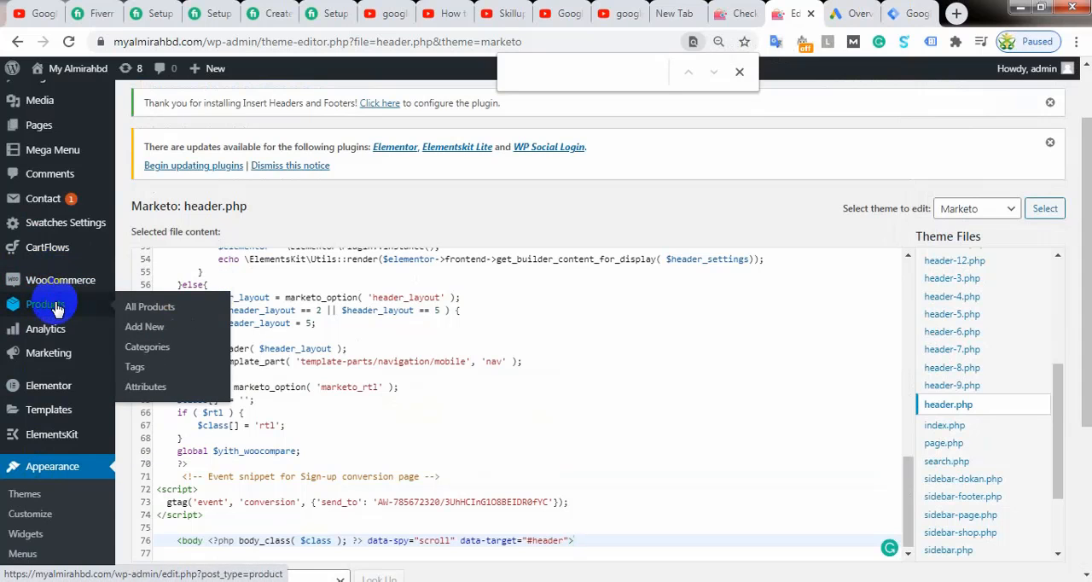
scroll(56, 309, up, 2)
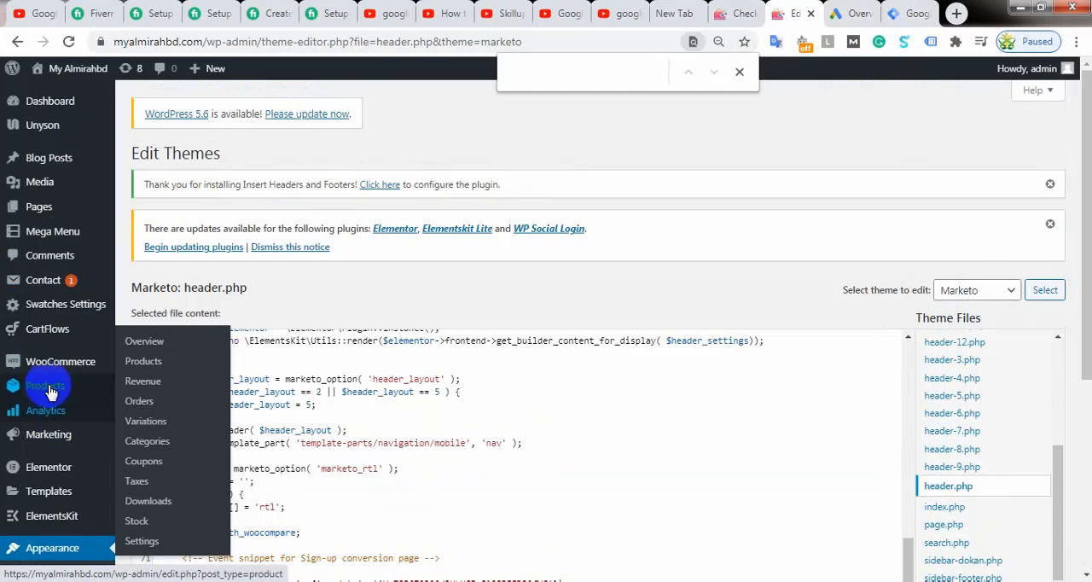
scroll(53, 433, down, 4)
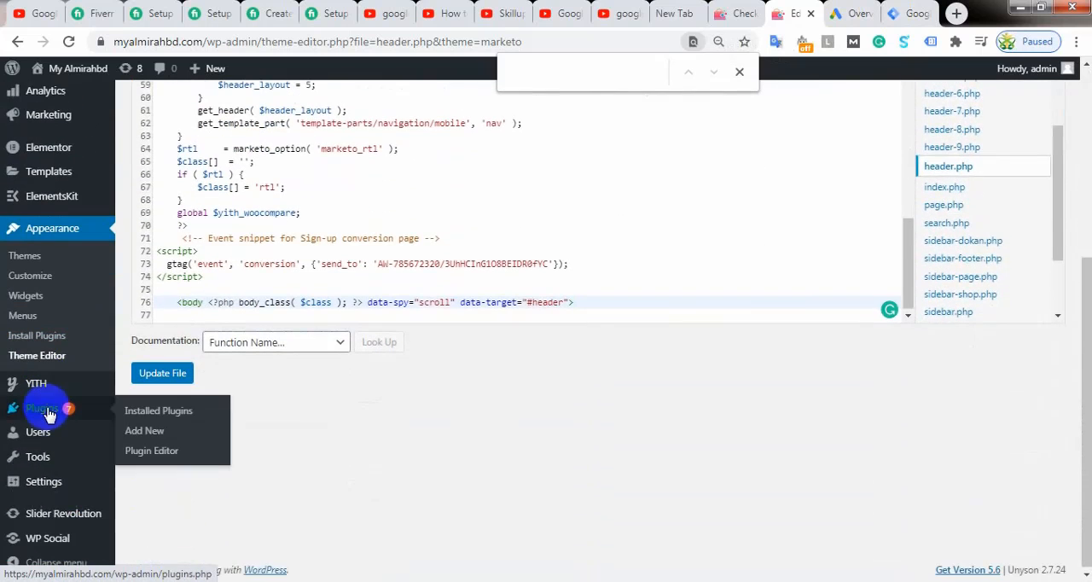
click(55, 414)
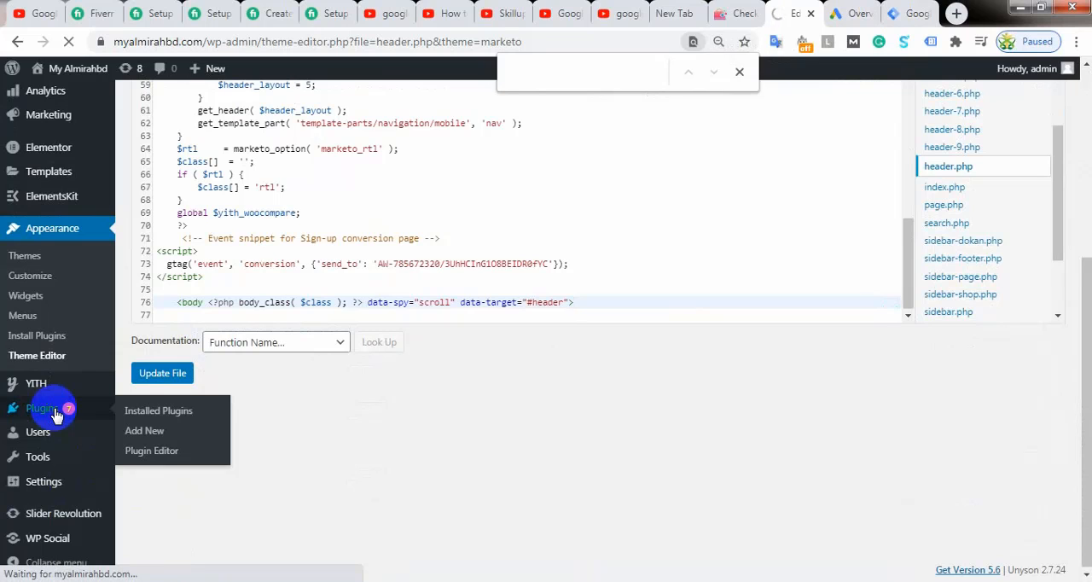
click(157, 438)
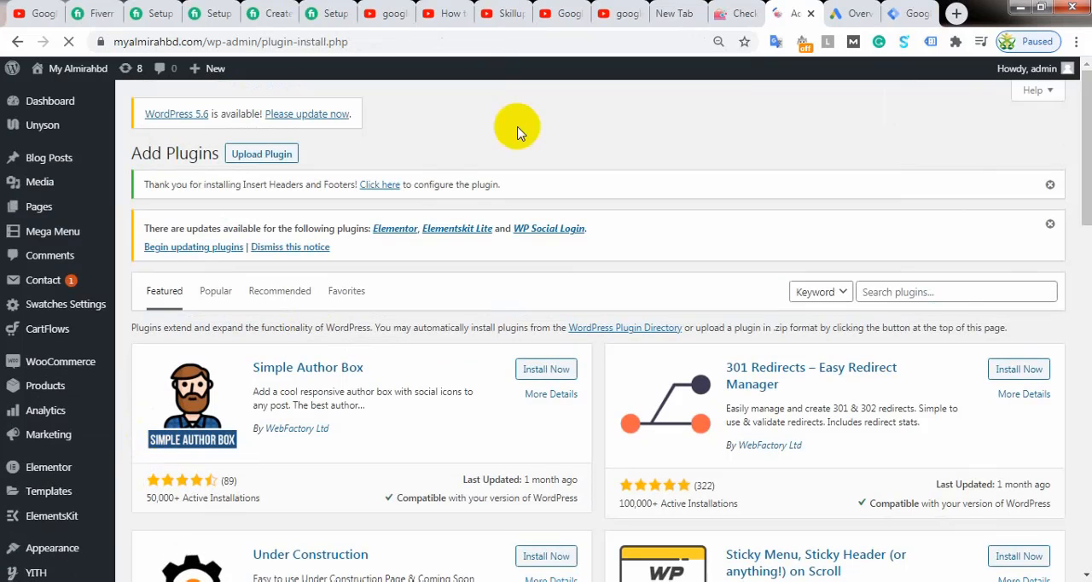
Step: Search the plugin directory for "insert header"
click(887, 290)
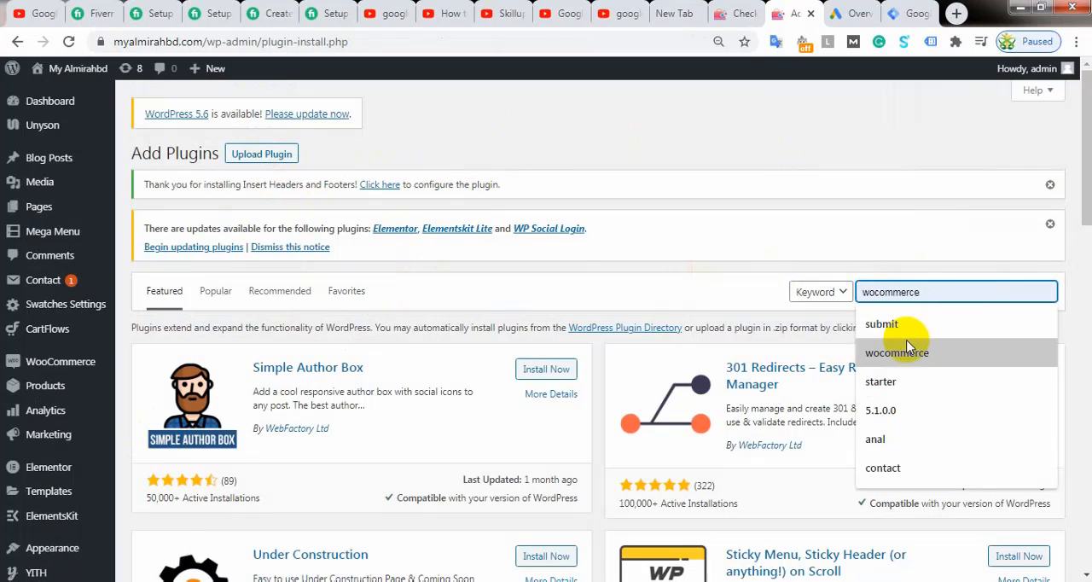
text(i)
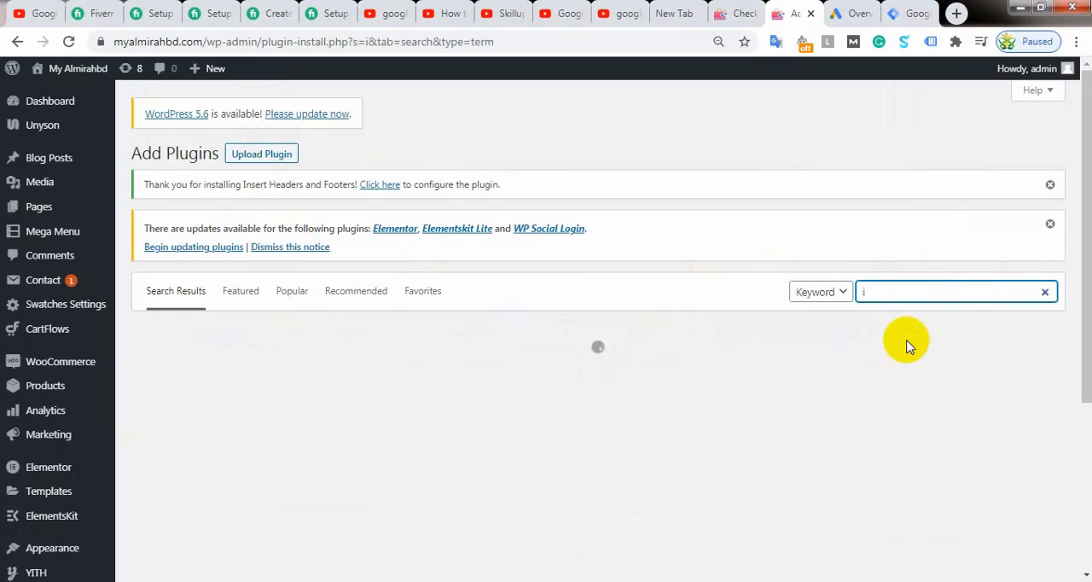
text(nser )
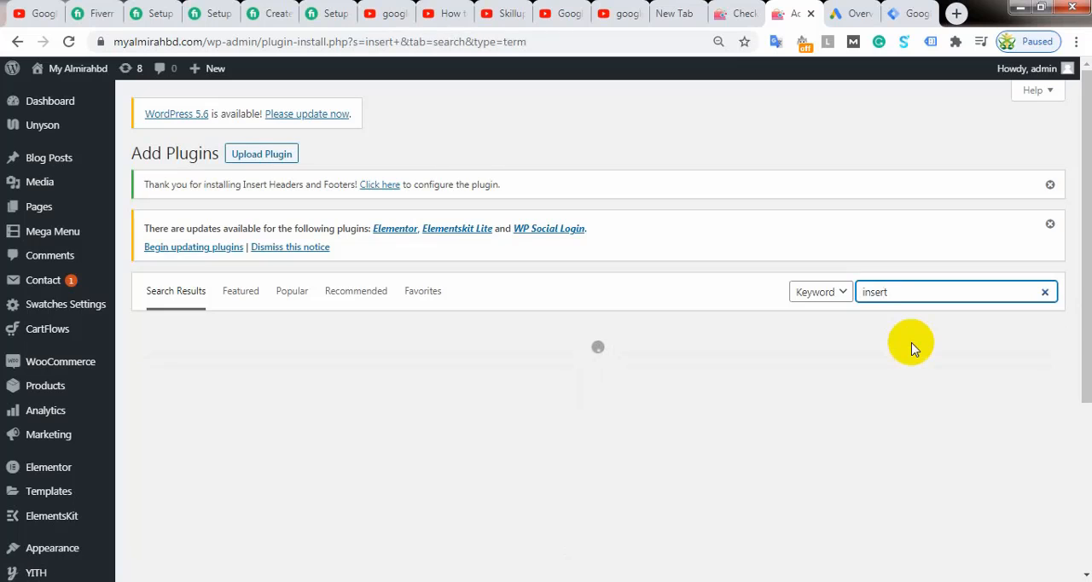
text( header)
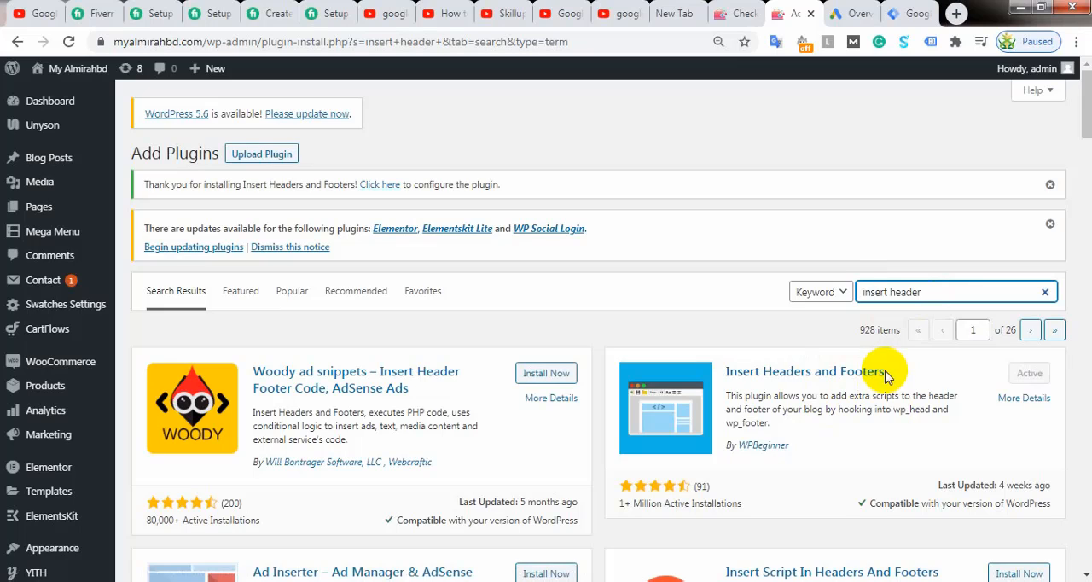
Step: View the details of the Insert Headers and Footers plugin, including its feature list, and close them
click(810, 373)
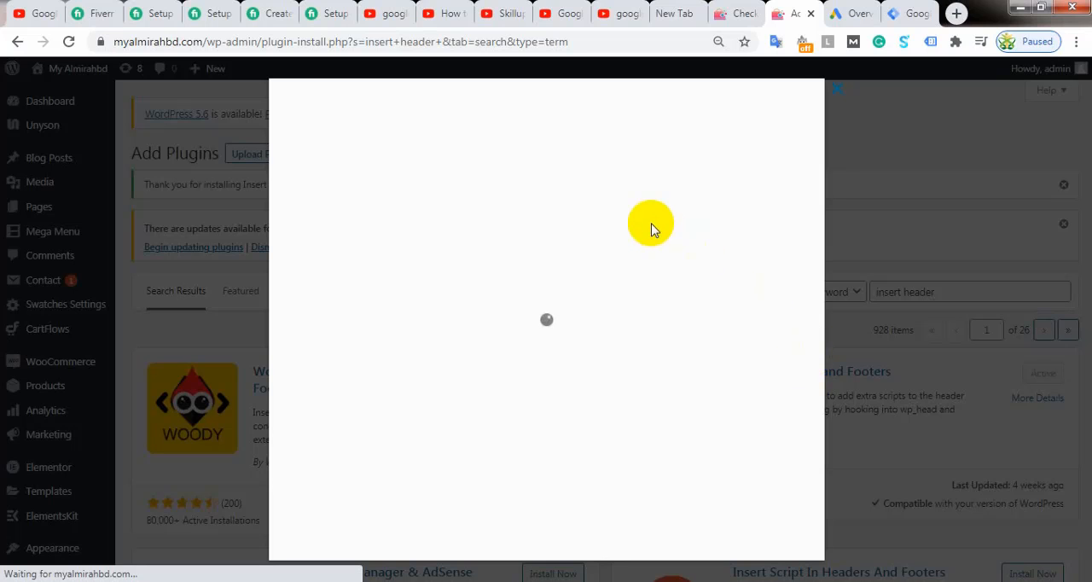
scroll(620, 303, down, 15)
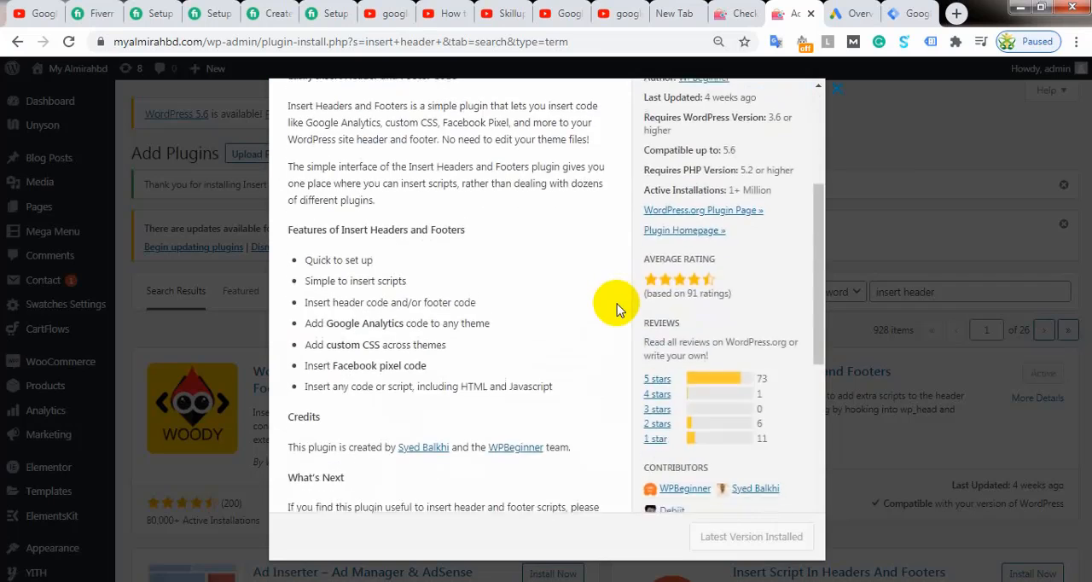
click(827, 91)
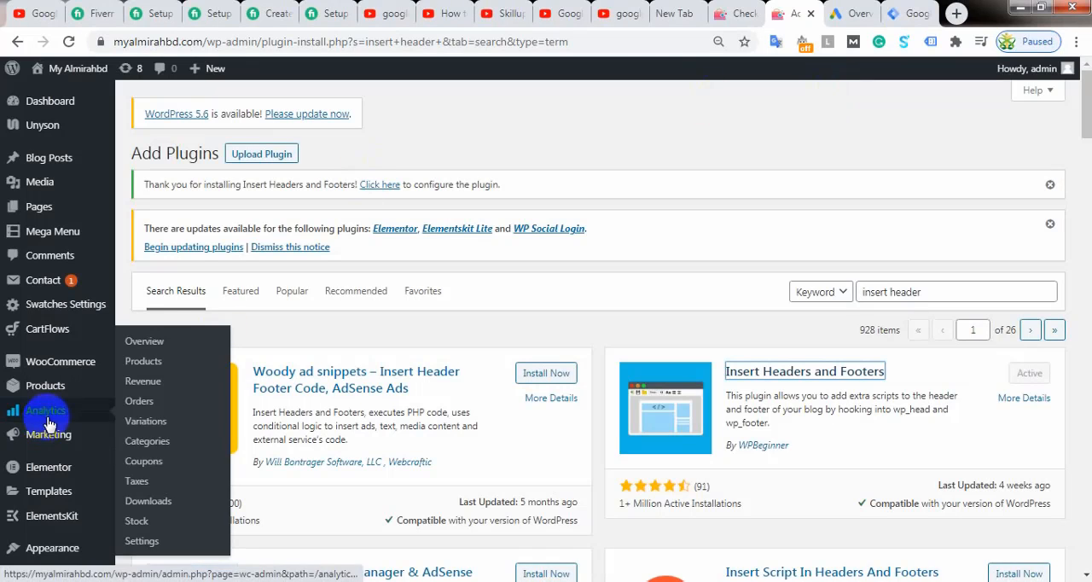
Step: Open the settings page of the Insert Headers and Footers plugin
scroll(49, 418, down, 3)
mouse_move(42, 276)
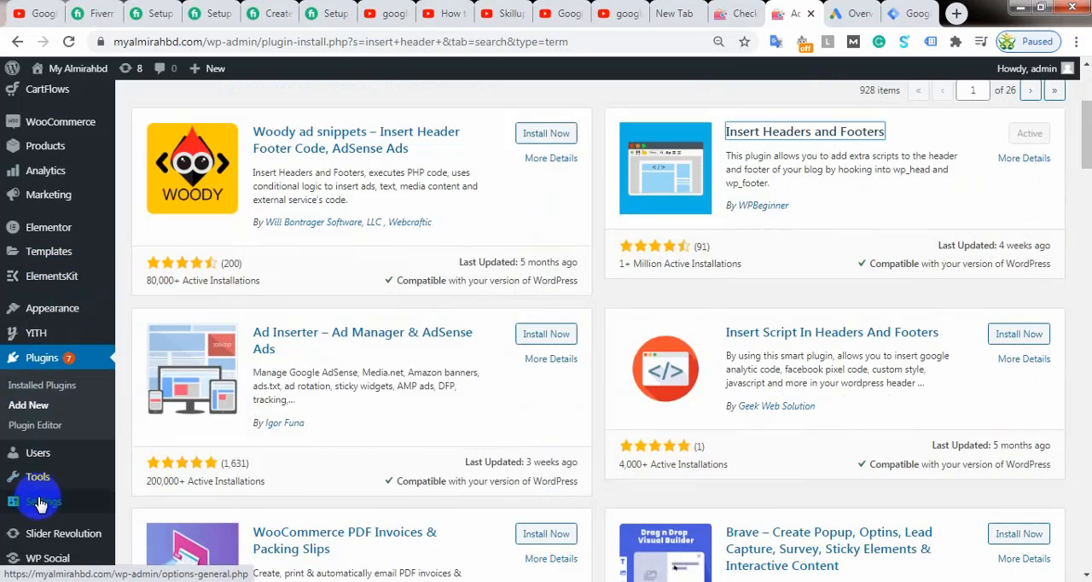
mouse_move(38, 503)
click(149, 537)
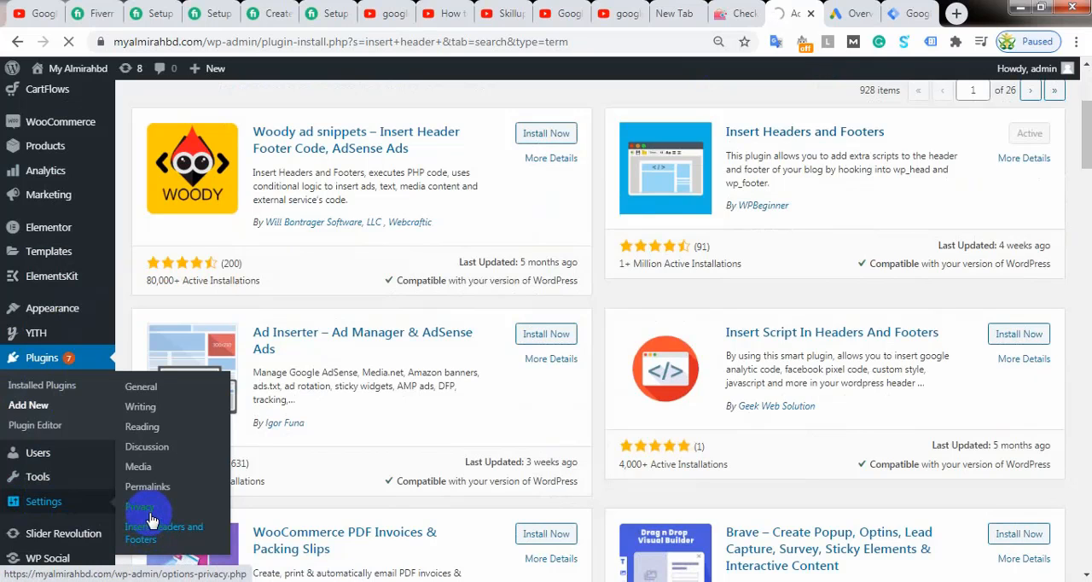
Step: Select the head installation code in Google Tag Manager and return to the Insert Headers and Footers settings
click(904, 14)
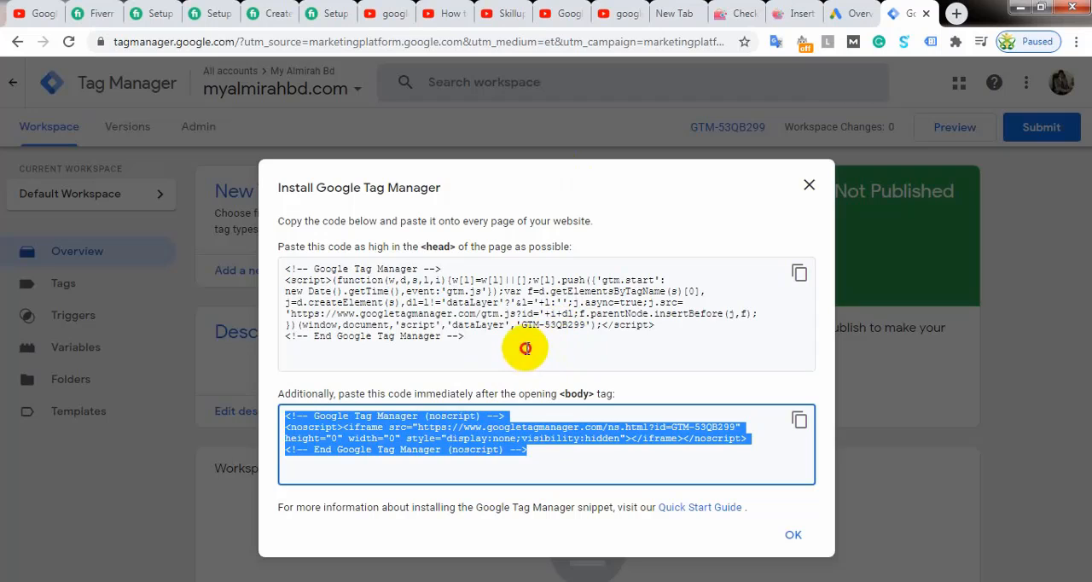
drag(478, 346, 275, 271)
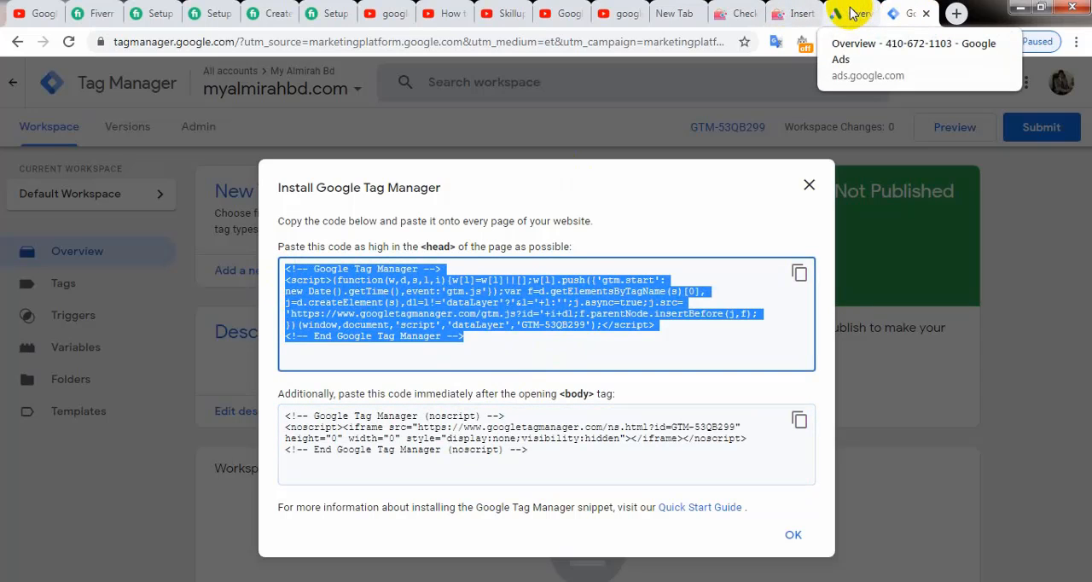
click(796, 13)
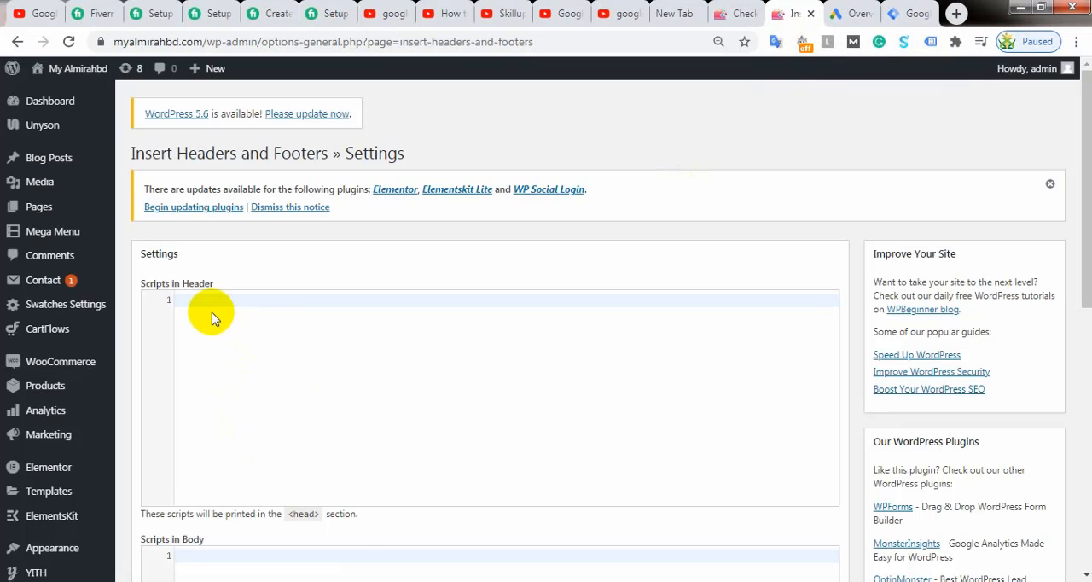
Step: Examine the plugin's header, body and footer script boxes and where the scripts are saved
click(232, 319)
scroll(281, 367, down, 3)
click(220, 344)
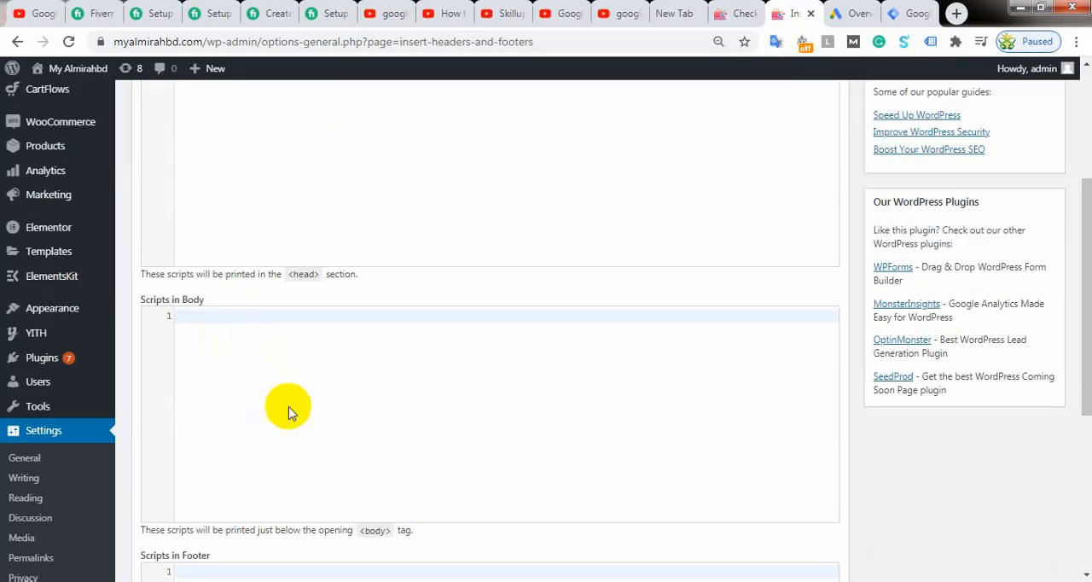
scroll(597, 371, down, 2)
scroll(463, 412, down, 2)
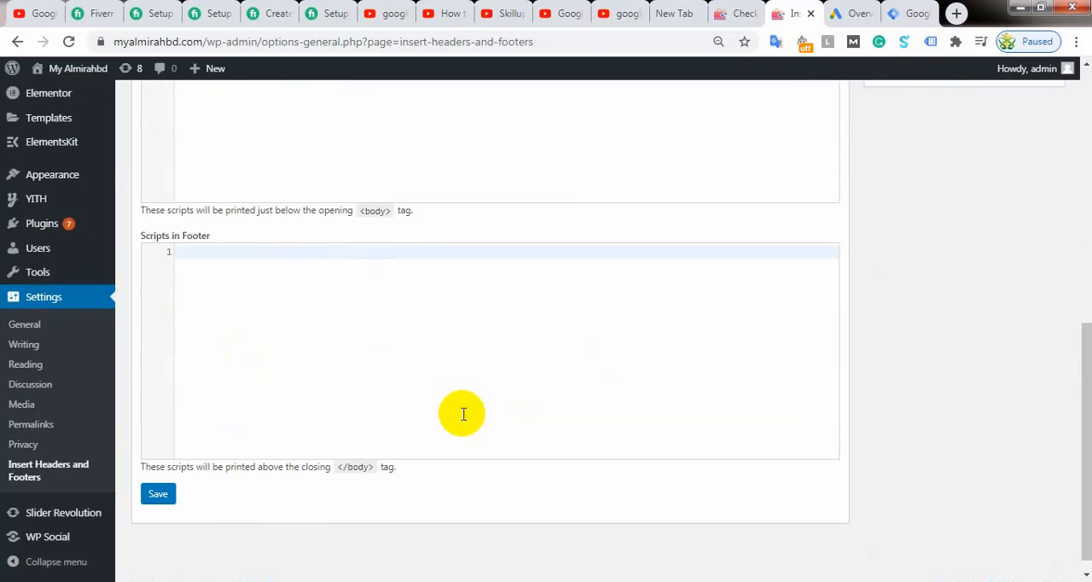
scroll(463, 412, up, 2)
scroll(463, 411, down, 2)
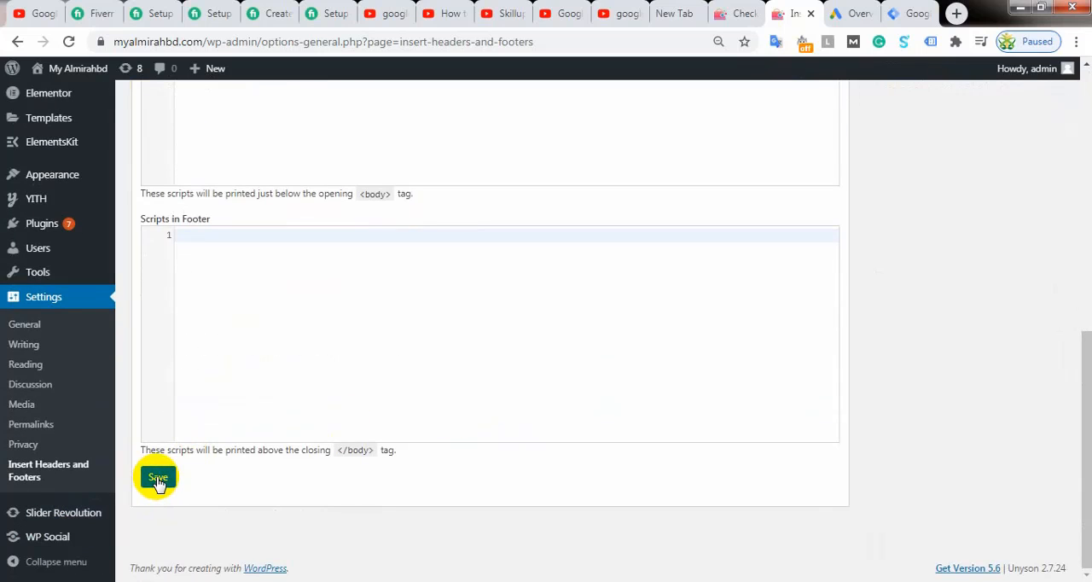
Step: Switch to Google Tag Manager, close the installation instructions and reopen them from the container ID
click(904, 13)
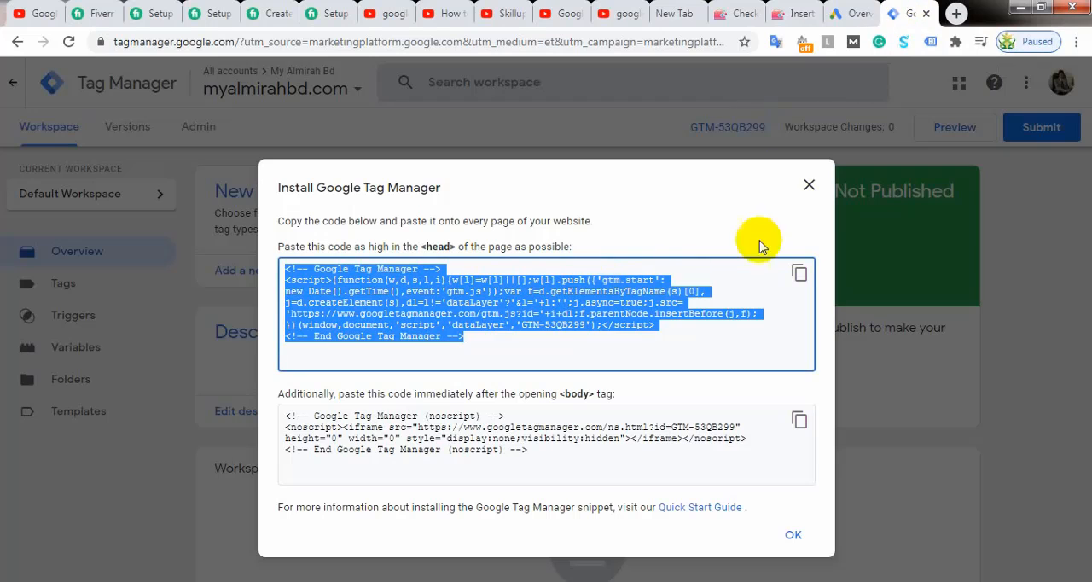
click(808, 184)
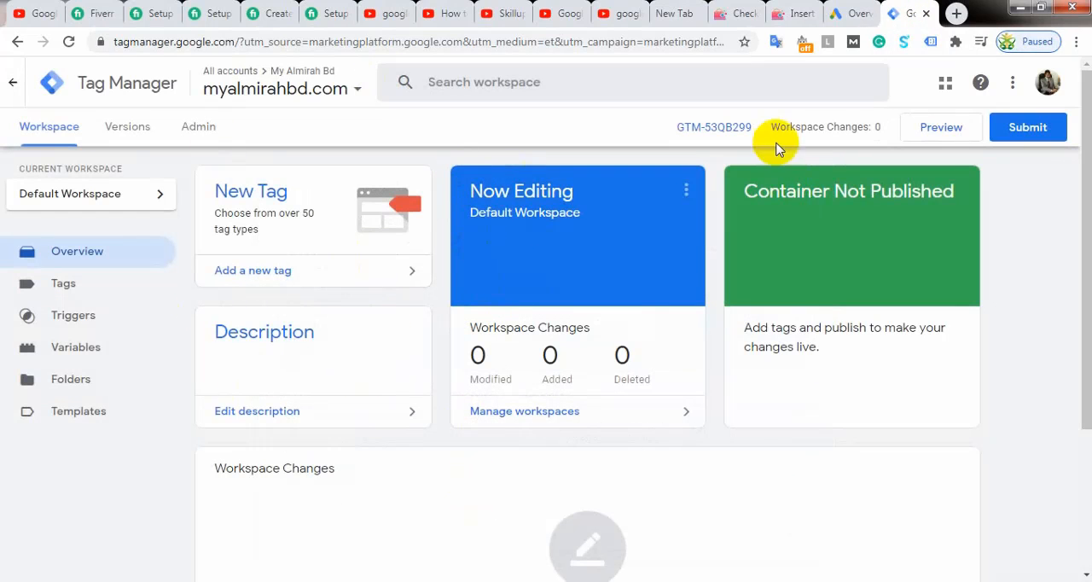
click(671, 130)
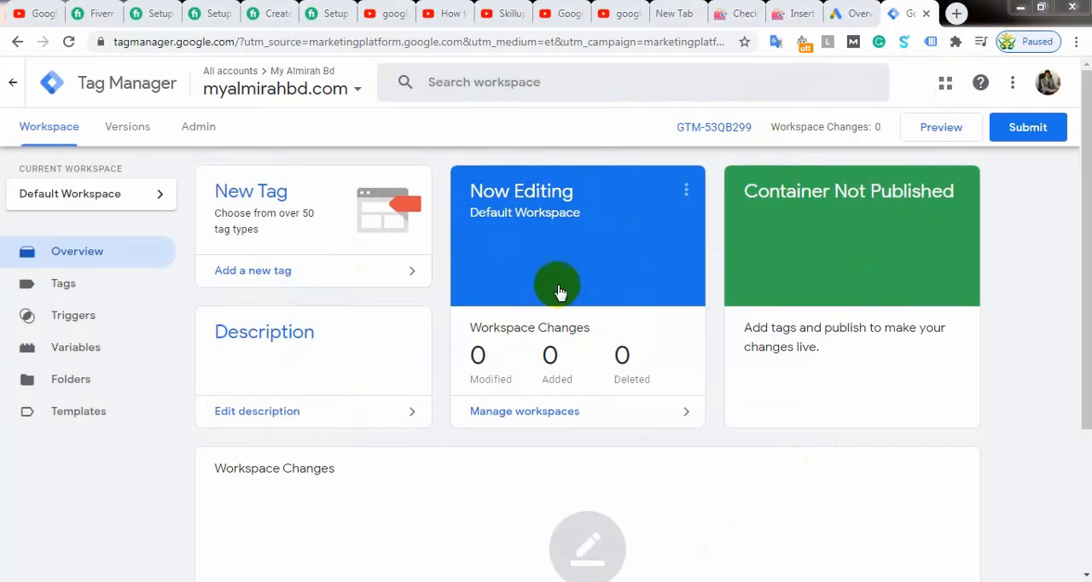
click(710, 128)
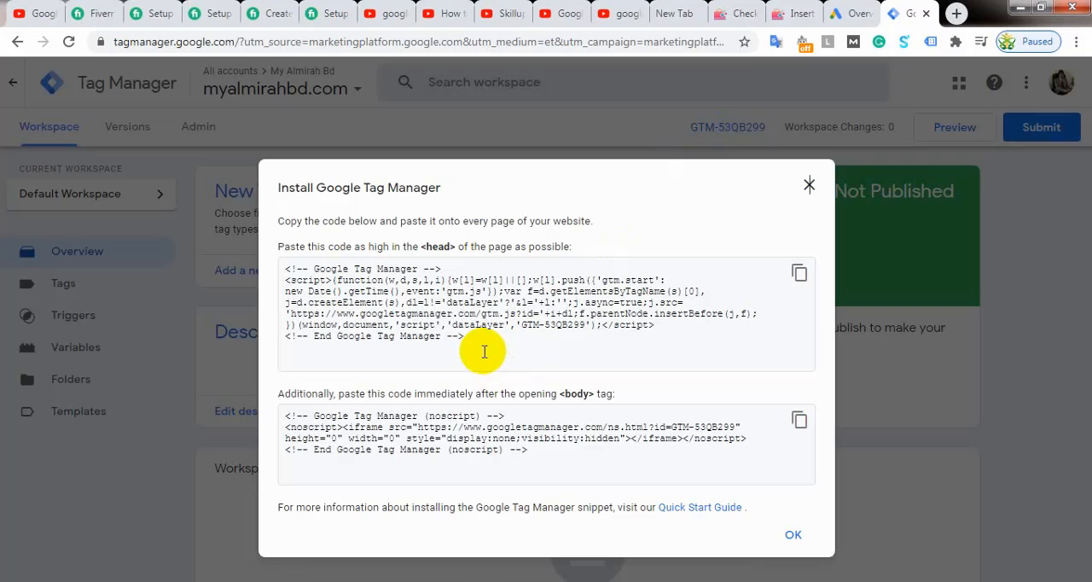
Step: Select the head installation code, close the instructions and return to the Insert Headers and Footers settings
drag(469, 338, 277, 267)
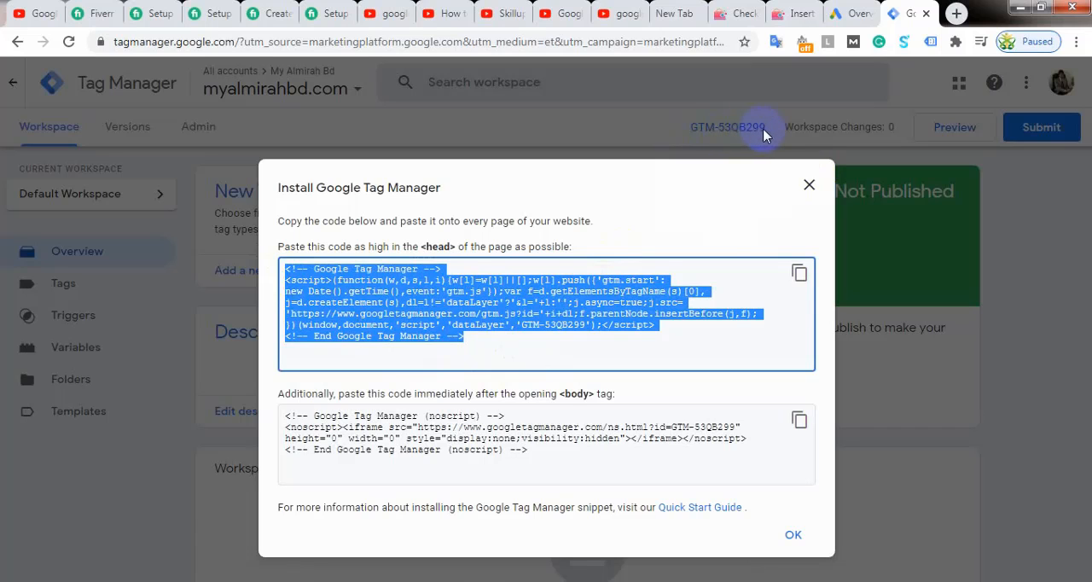
click(806, 185)
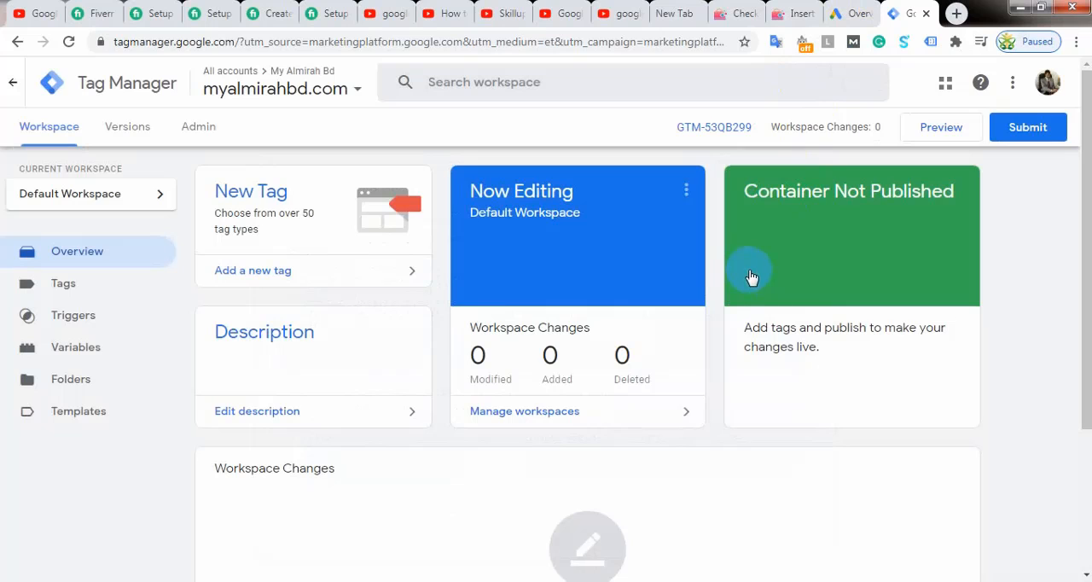
click(739, 15)
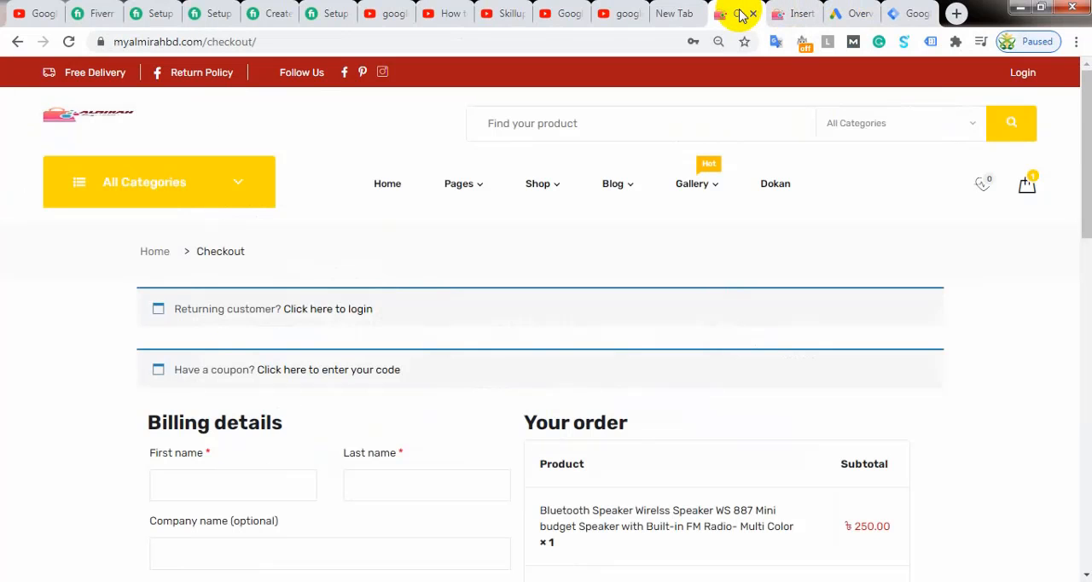
click(784, 13)
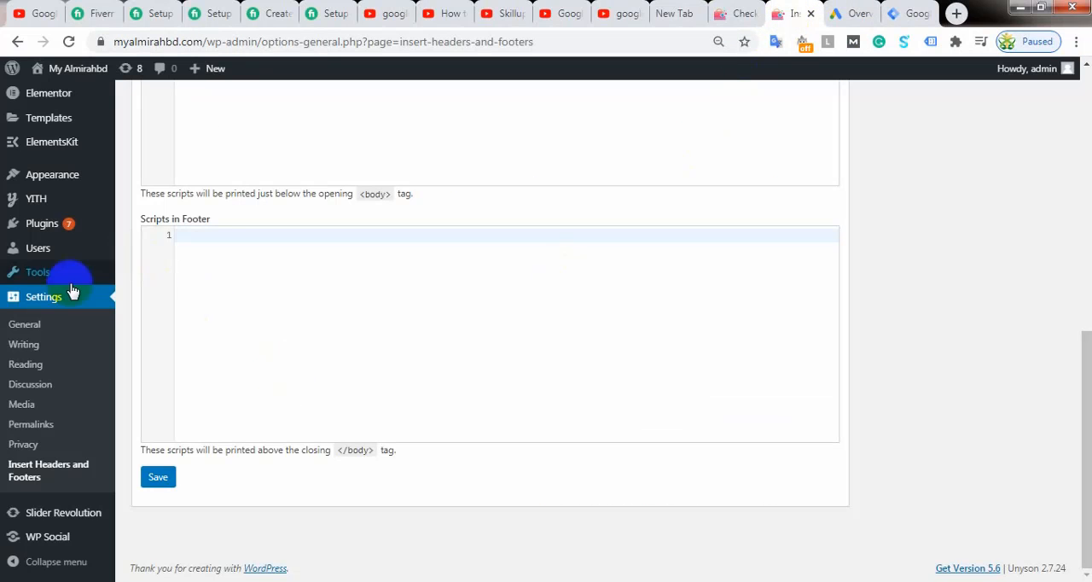
Step: Look through the script boxes and the WordPress admin menu for where plugins are managed
scroll(134, 275, up, 6)
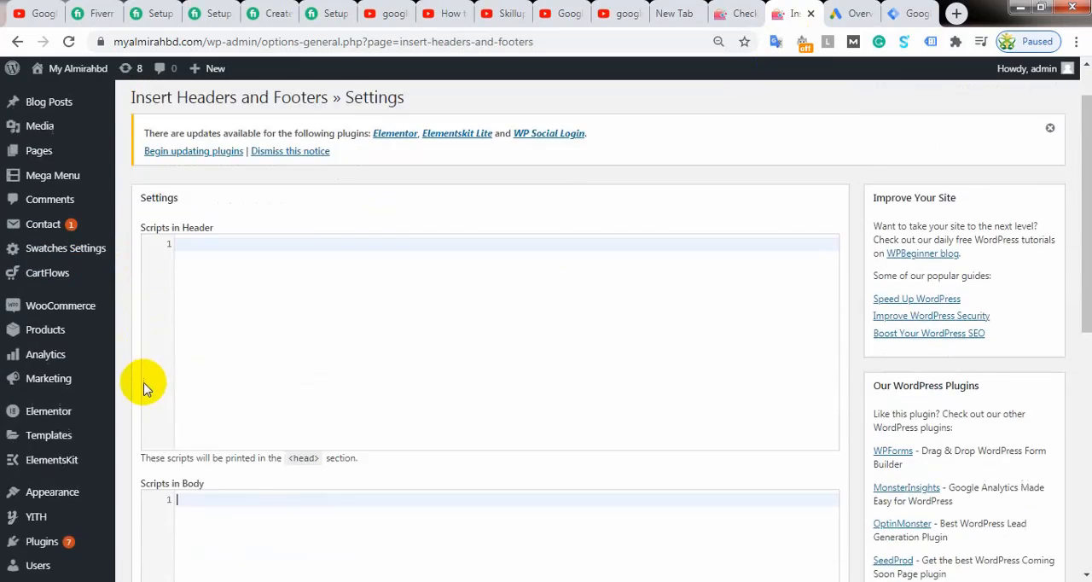
scroll(143, 388, down, 1)
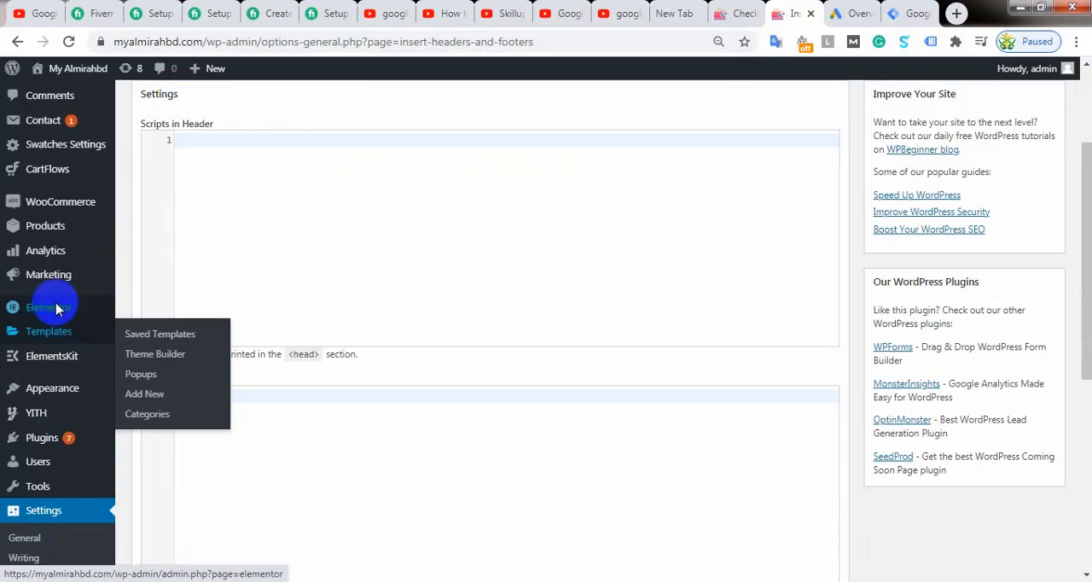
scroll(51, 255, down, 2)
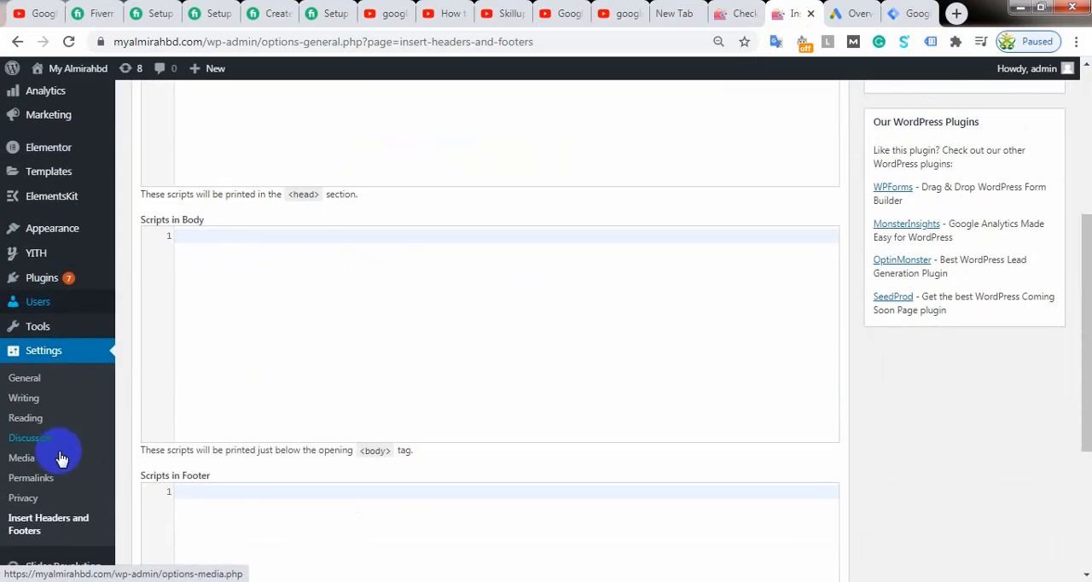
scroll(51, 460, down, 2)
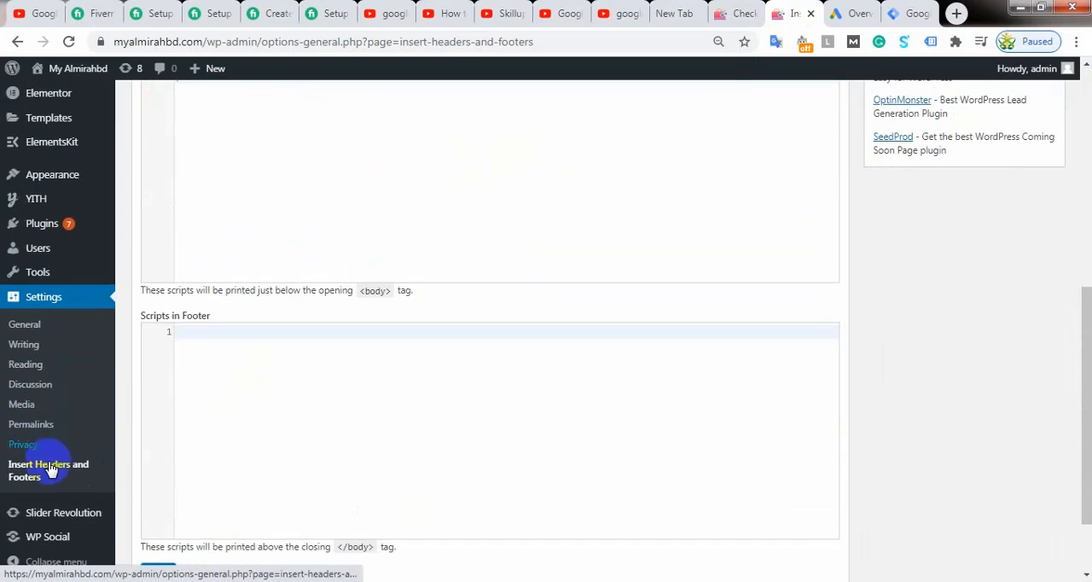
scroll(49, 329, up, 2)
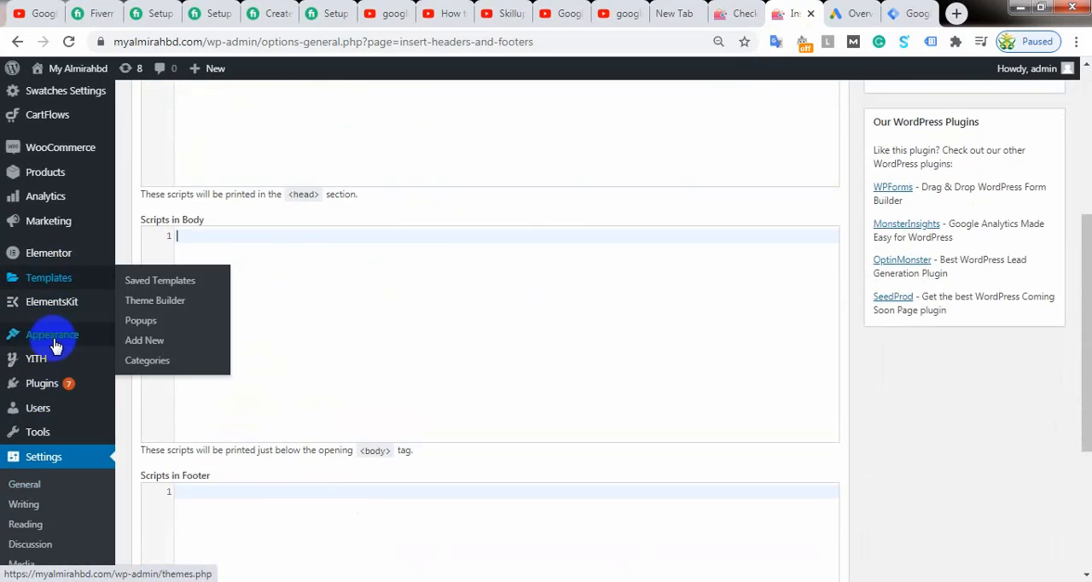
scroll(49, 237, up, 2)
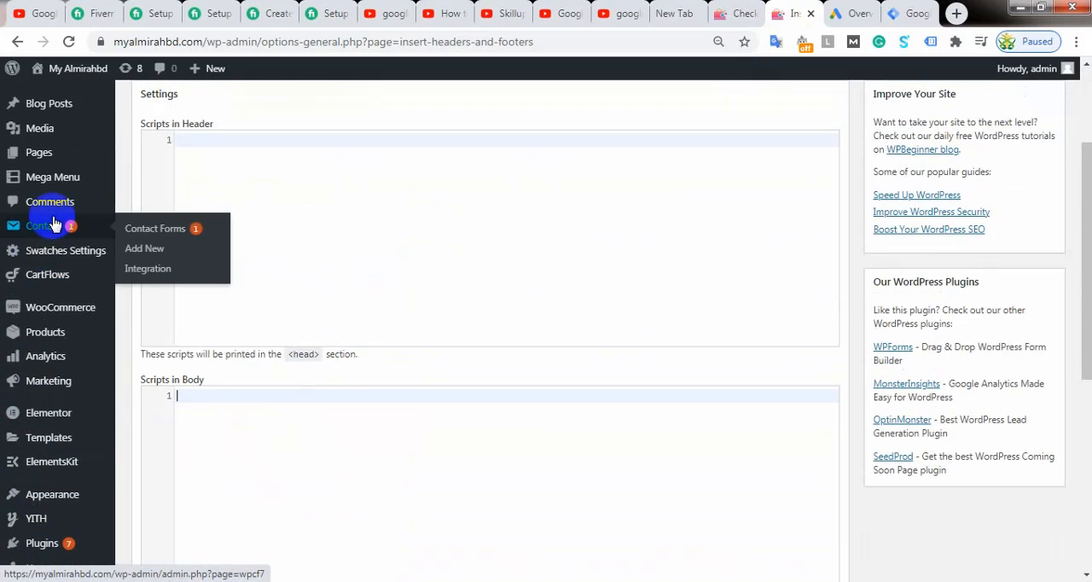
scroll(49, 229, down, 2)
scroll(49, 209, up, 3)
scroll(43, 272, down, 3)
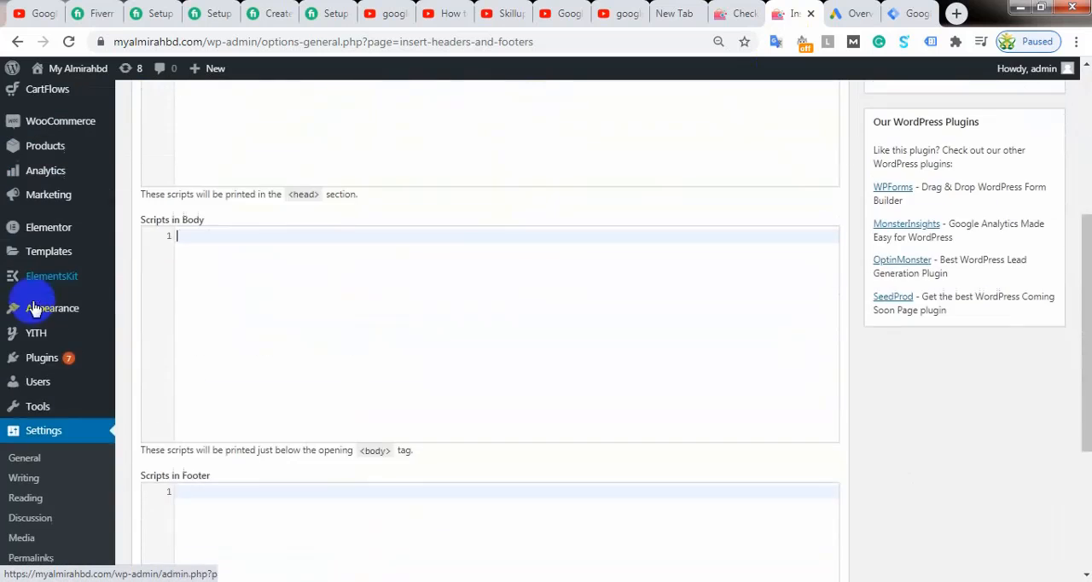
scroll(62, 421, down, 3)
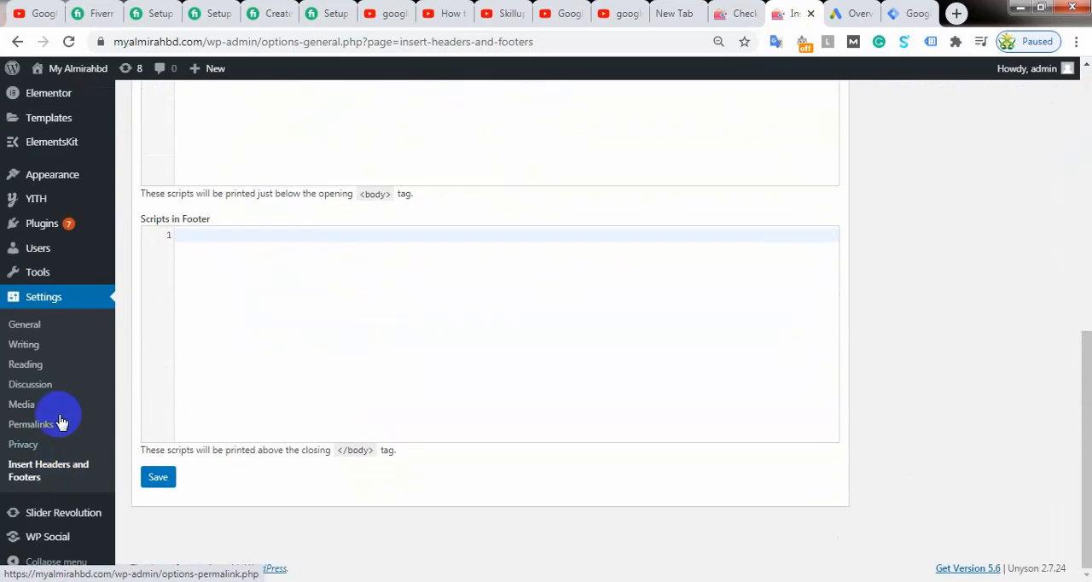
Step: Open the WordPress page for adding new plugins and search for "Google Tag Manager"
mouse_move(39, 226)
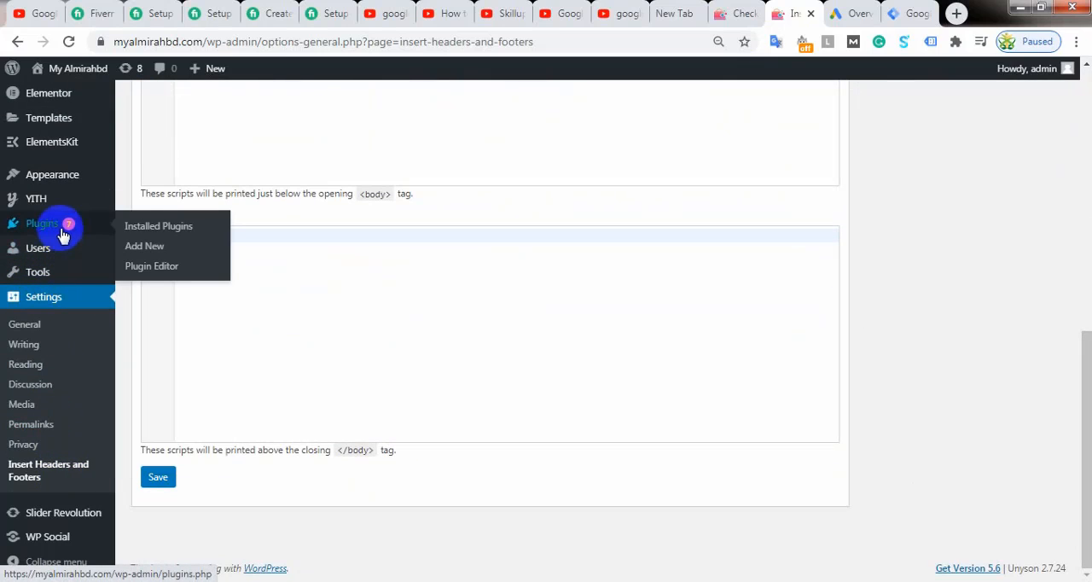
click(144, 247)
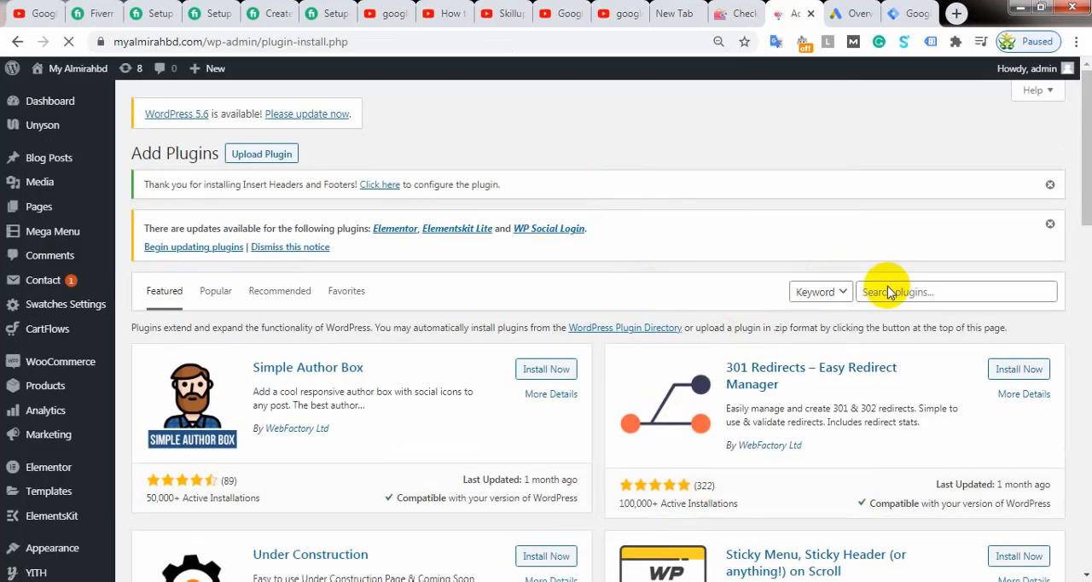
click(893, 292)
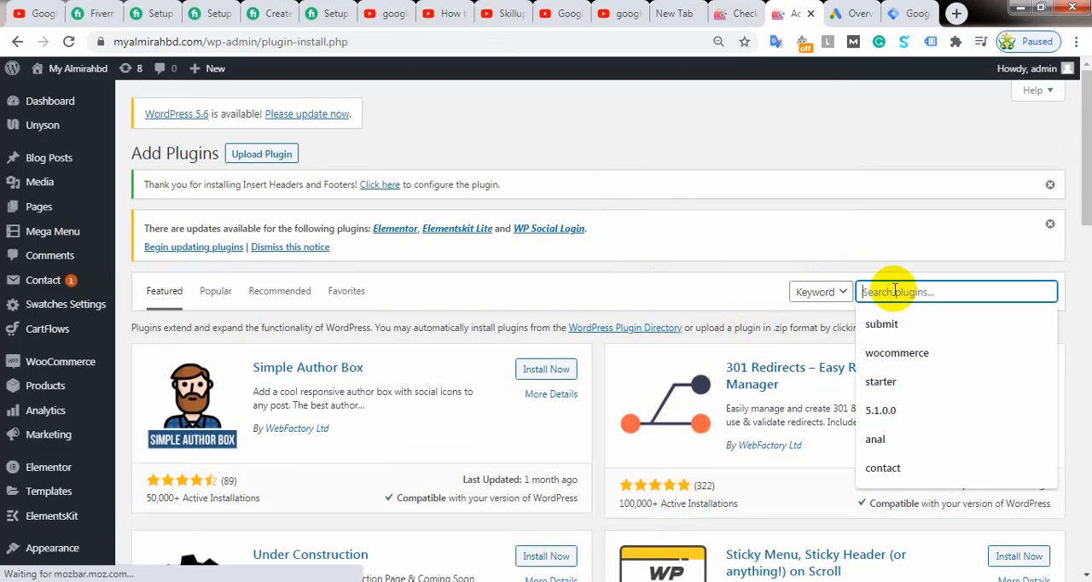
text(Google Tag)
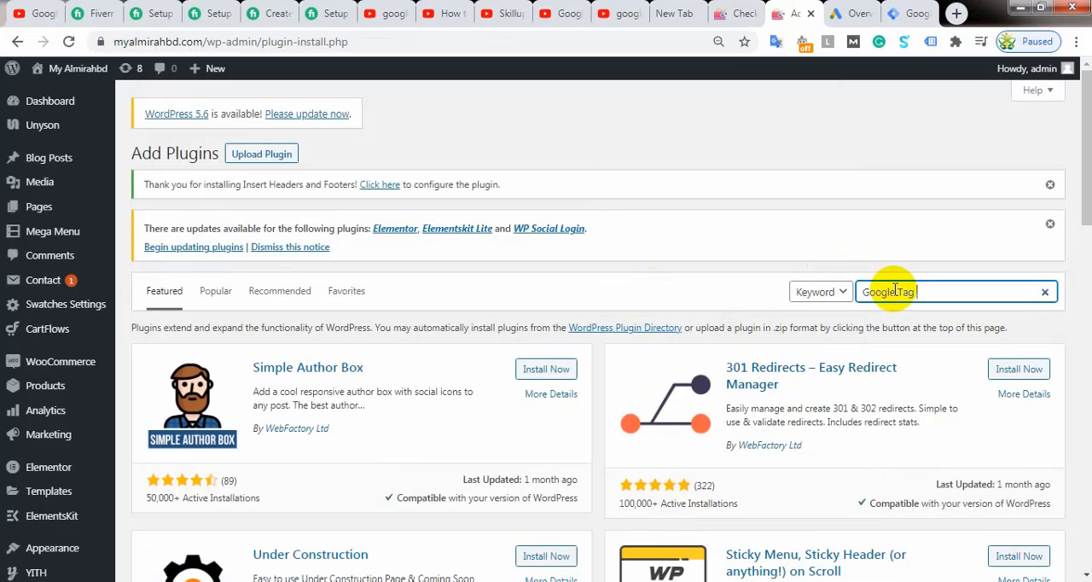
text( Manager)
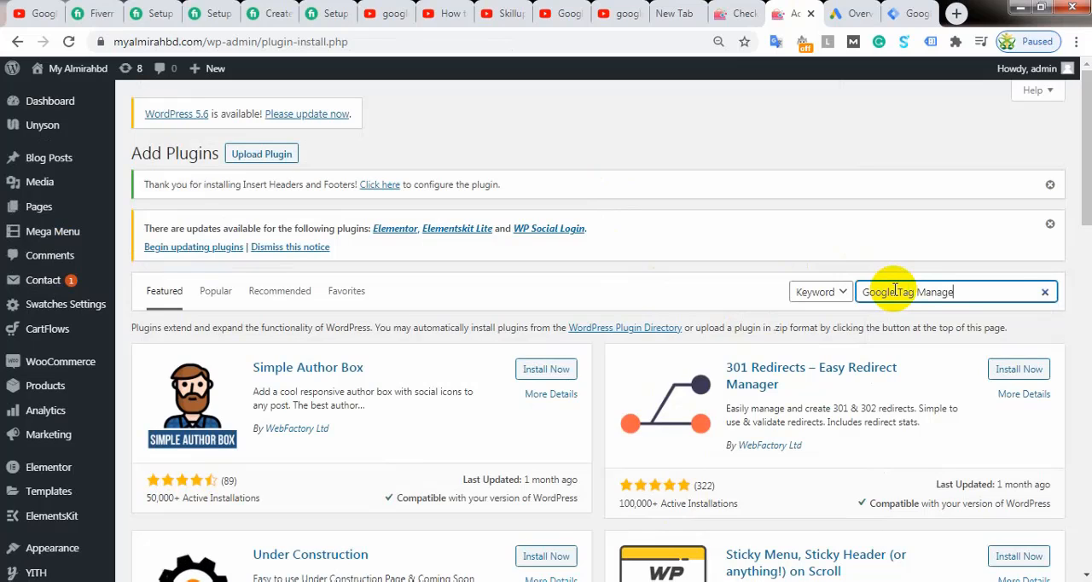
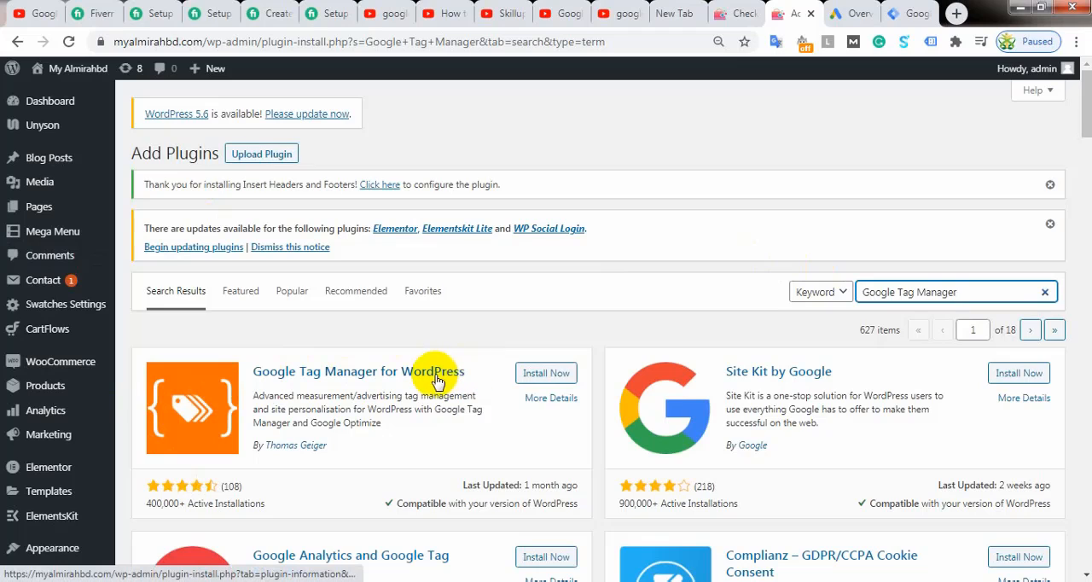
Step: Install and activate the Google Tag Manager for WordPress plugin, and open its Google Tag Manager settings page
click(550, 377)
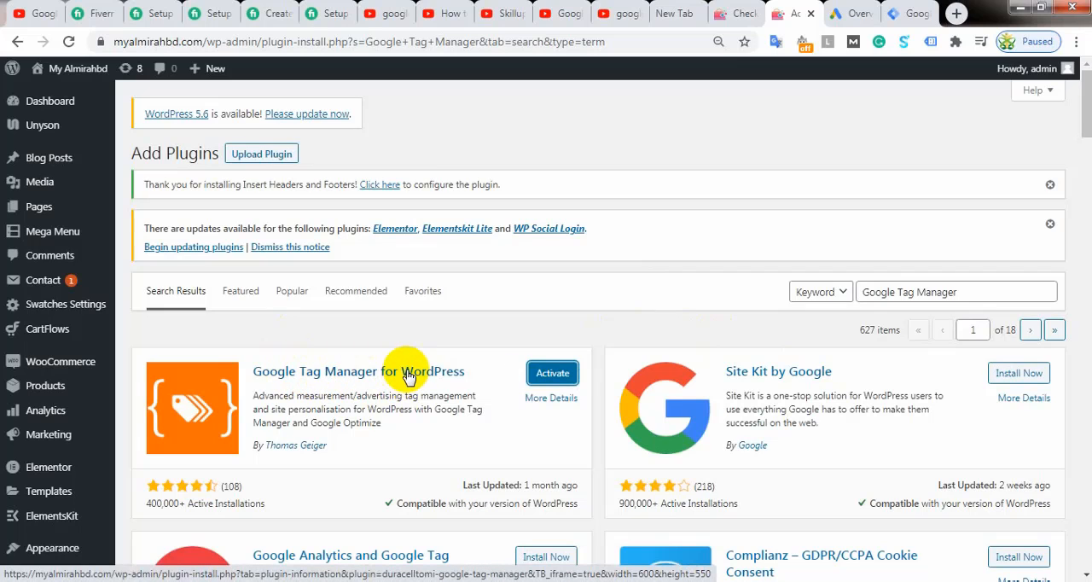
click(544, 377)
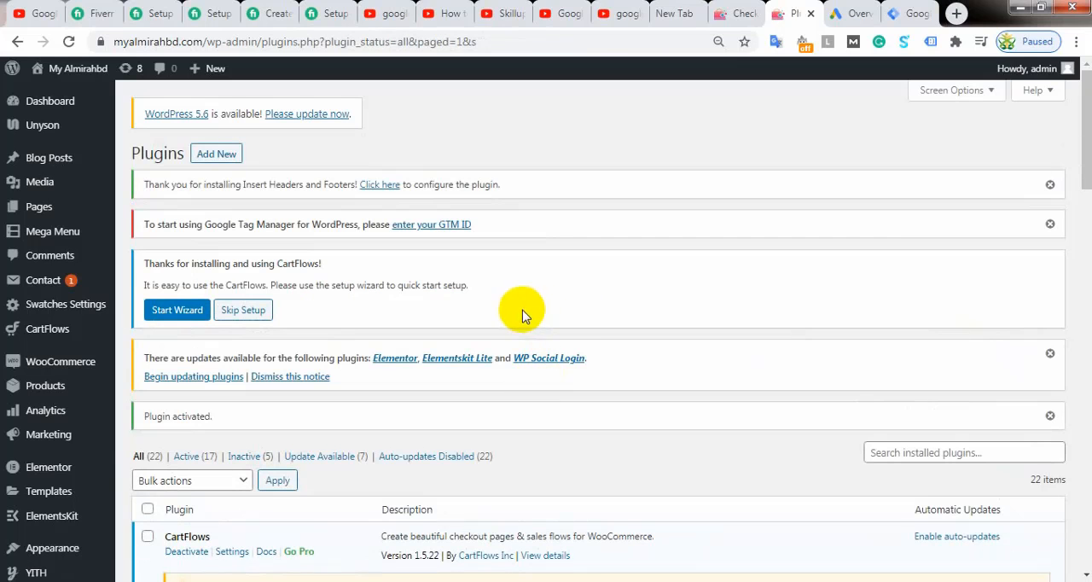
scroll(94, 256, down, 4)
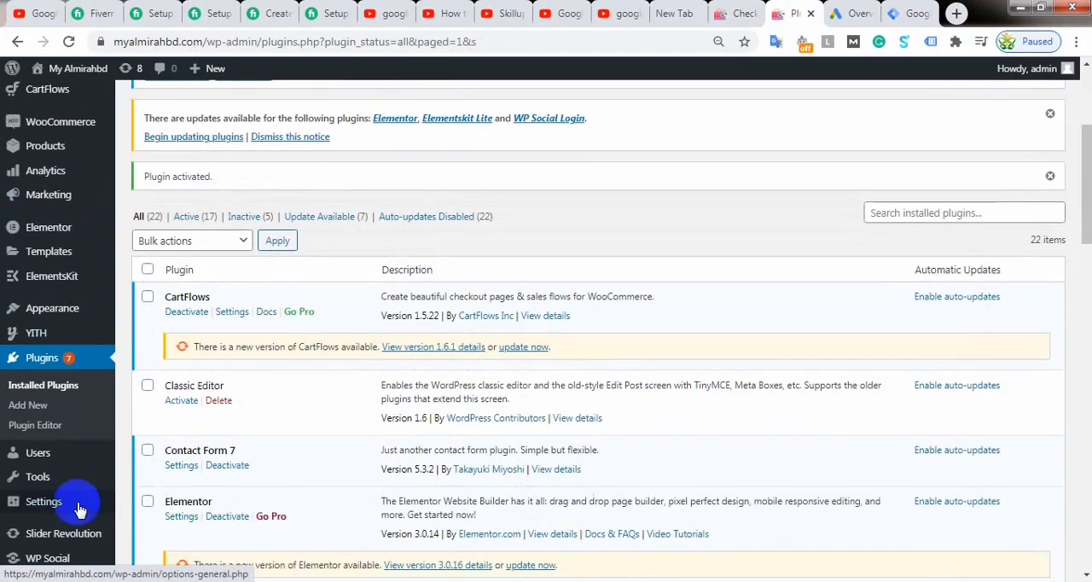
mouse_move(53, 484)
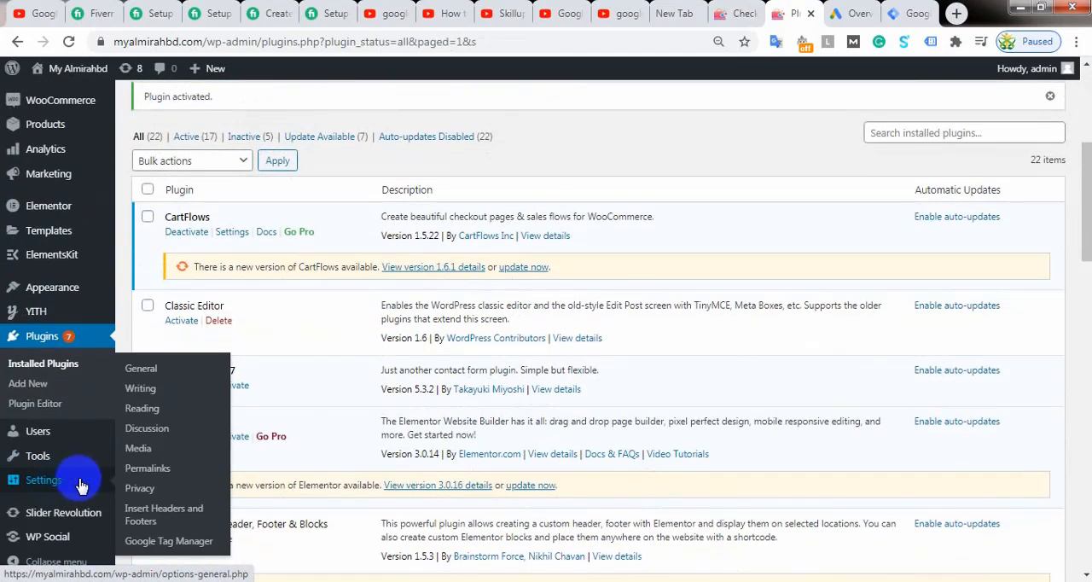
click(164, 542)
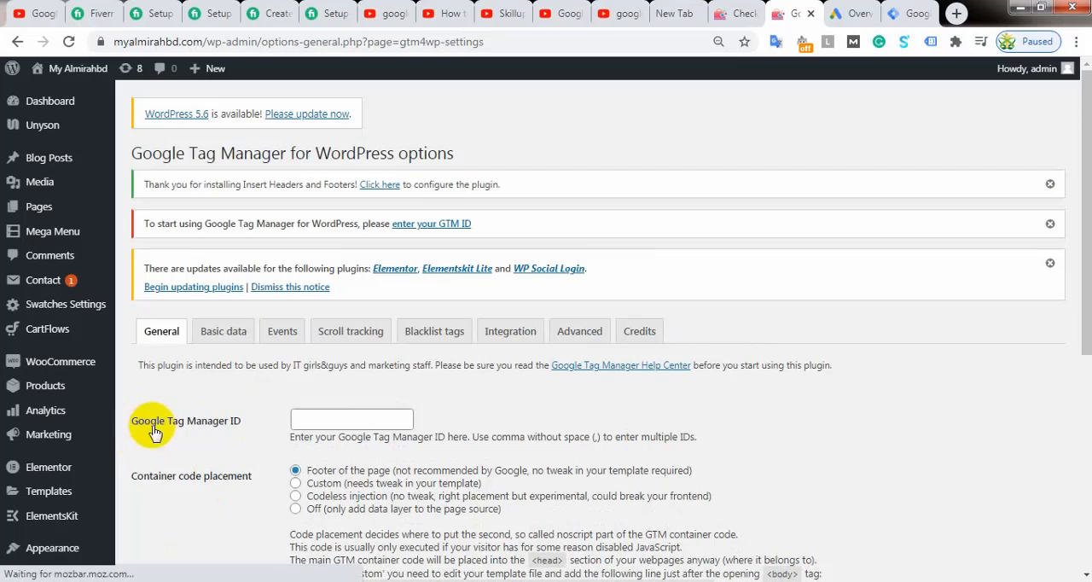
Step: Switch to Google Tag Manager and copy the container ID GTM-53QB299 from the head installation code
click(309, 418)
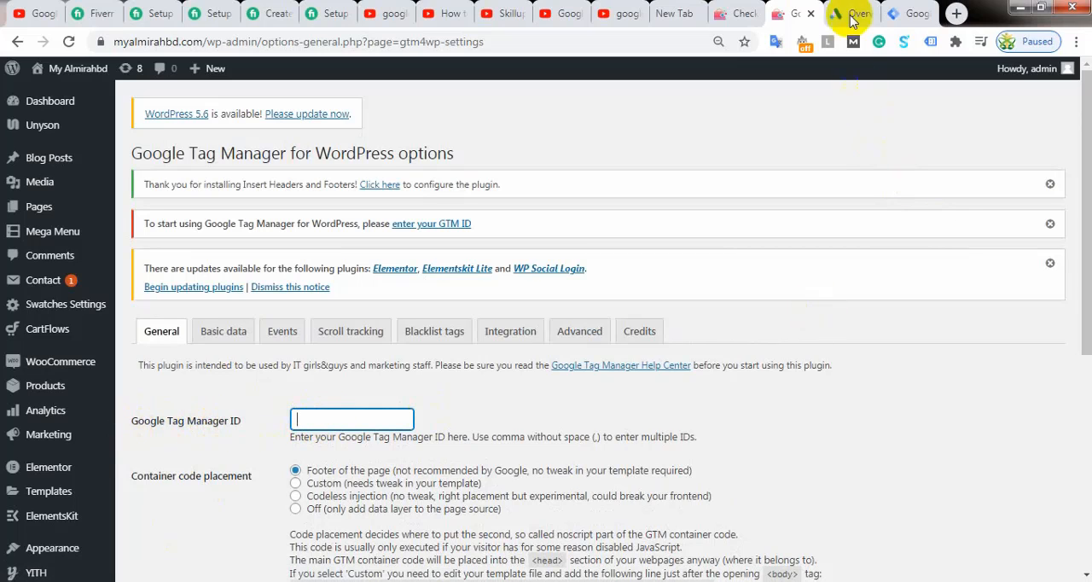
click(911, 14)
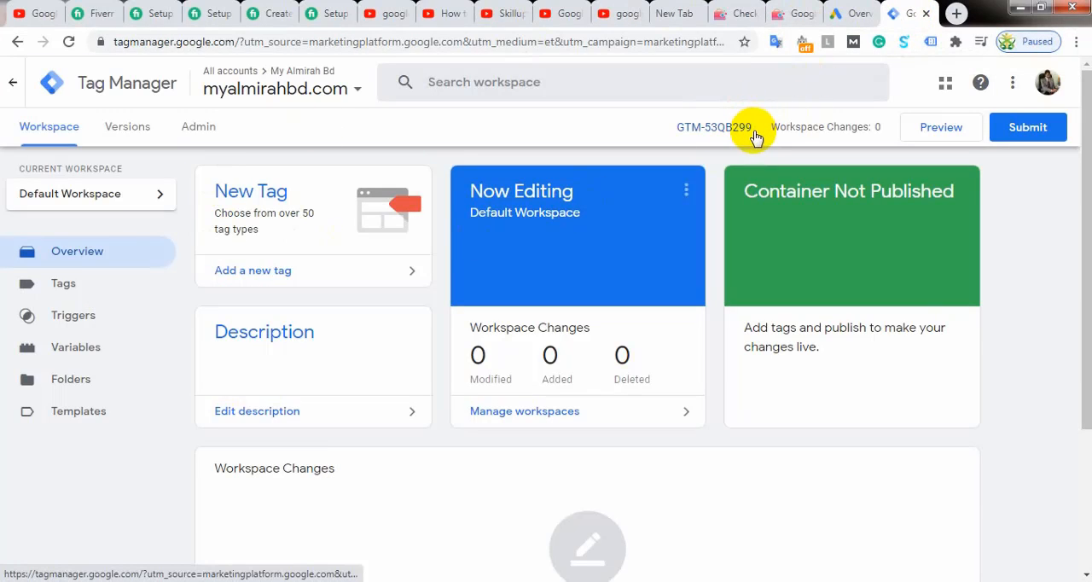
mouse_move(755, 126)
mouse_down()
mouse_move(663, 121)
mouse_move(752, 120)
mouse_up()
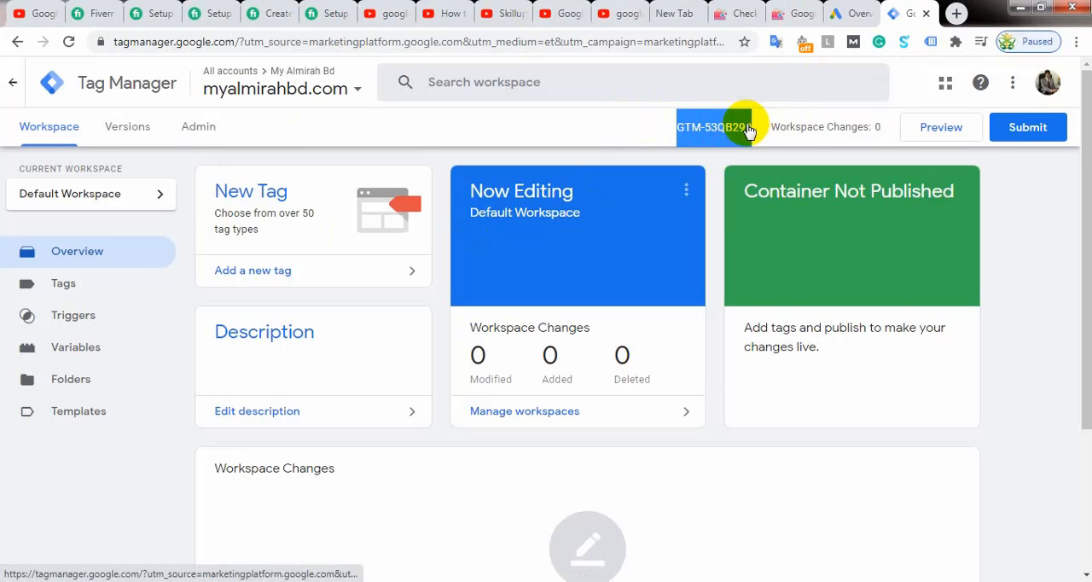
right_click(749, 128)
click(788, 247)
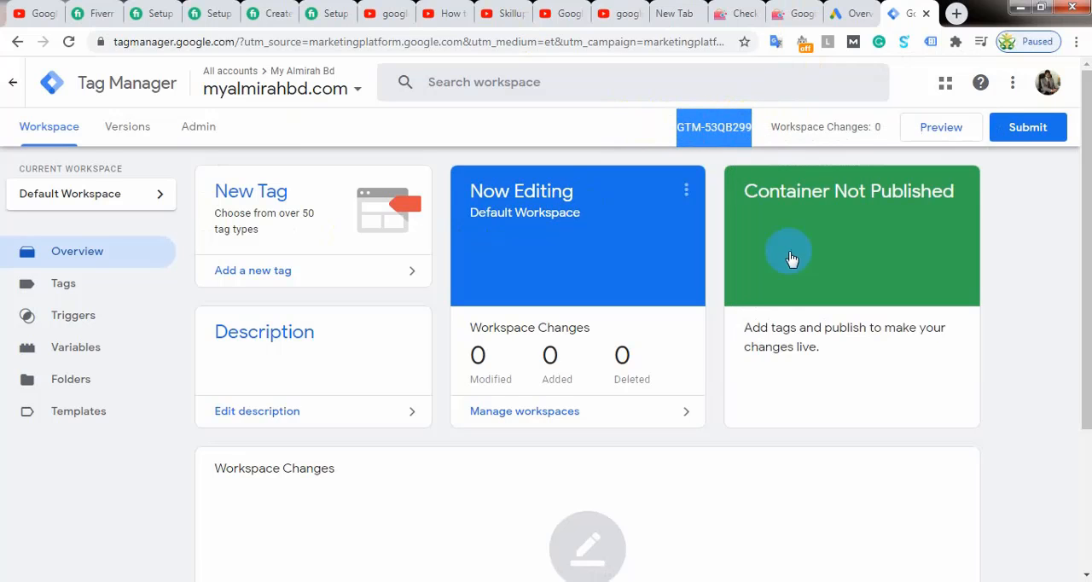
click(724, 126)
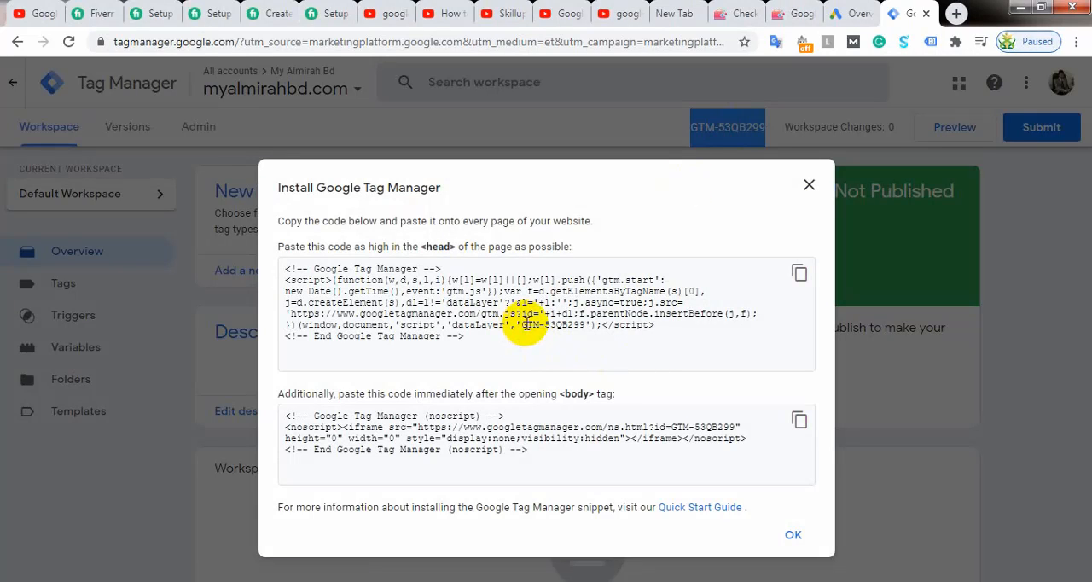
drag(521, 325, 578, 337)
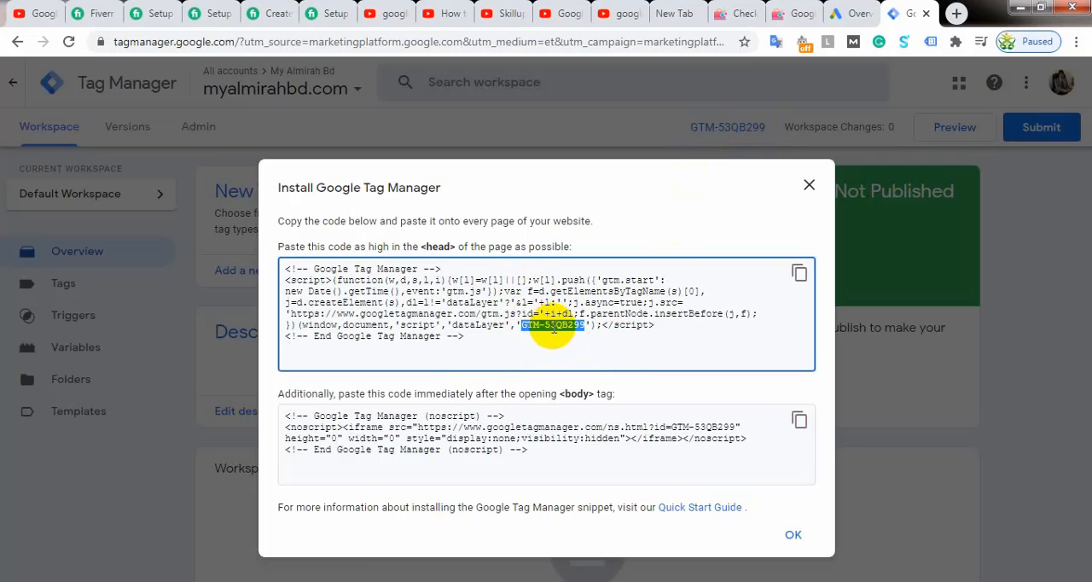
right_click(554, 327)
click(591, 339)
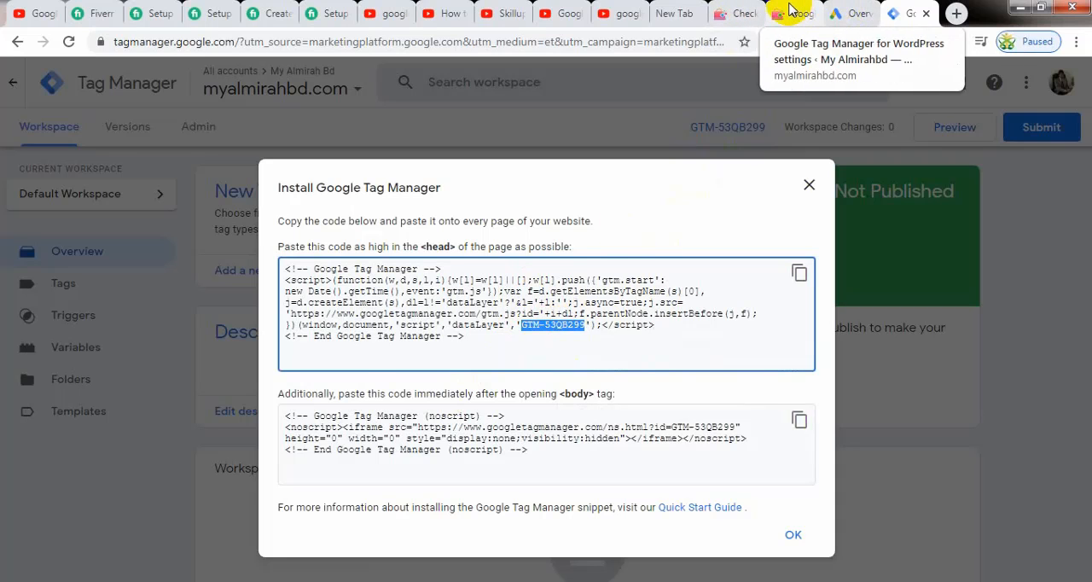
Step: Return to the WordPress plugin options, enter GTM-53QB299 as the Google Tag Manager ID and save the changes
click(789, 14)
click(363, 415)
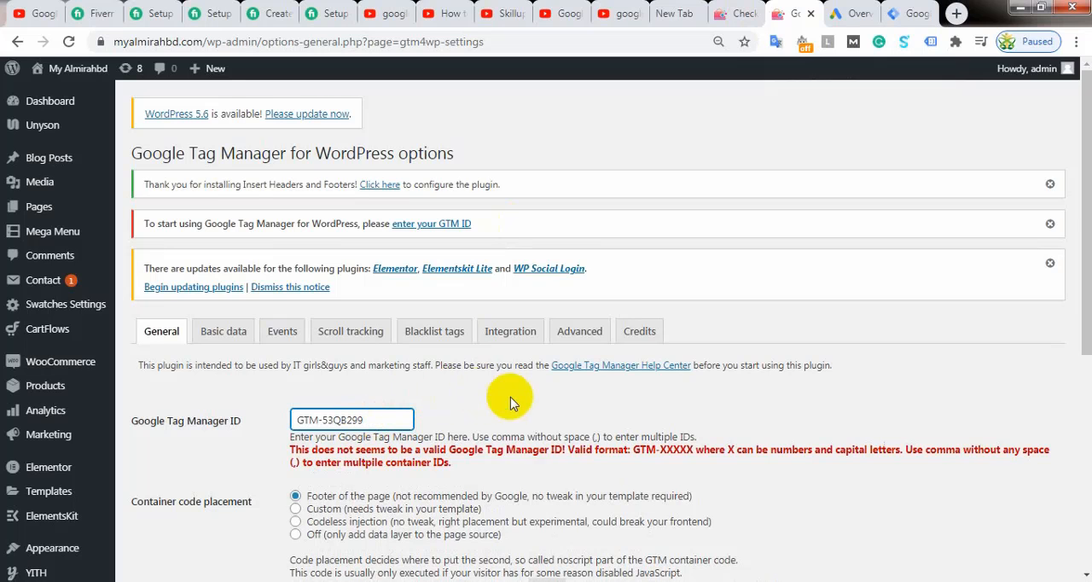
click(690, 461)
scroll(631, 407, down, 3)
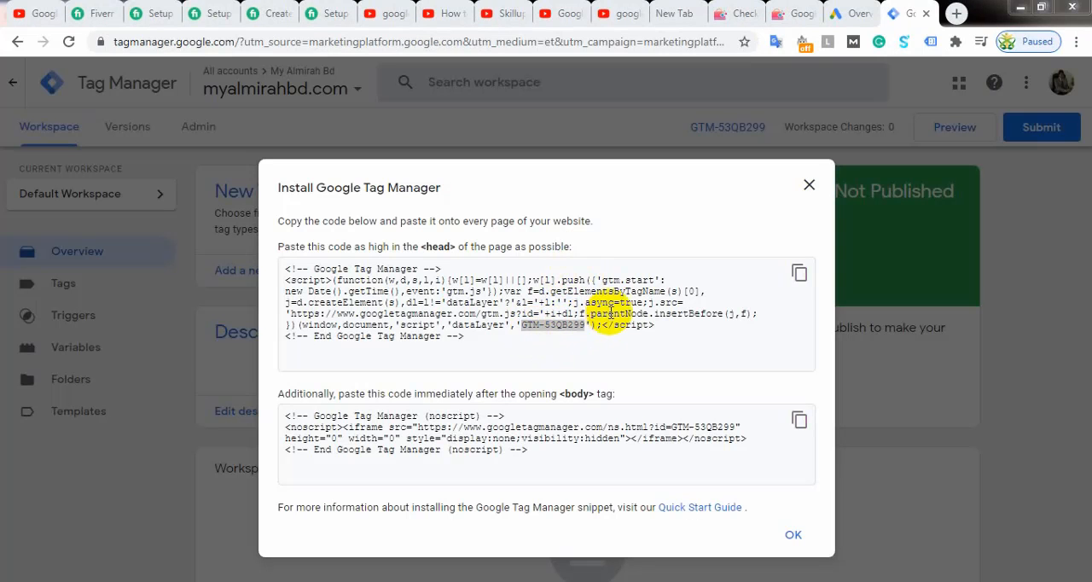
click(789, 14)
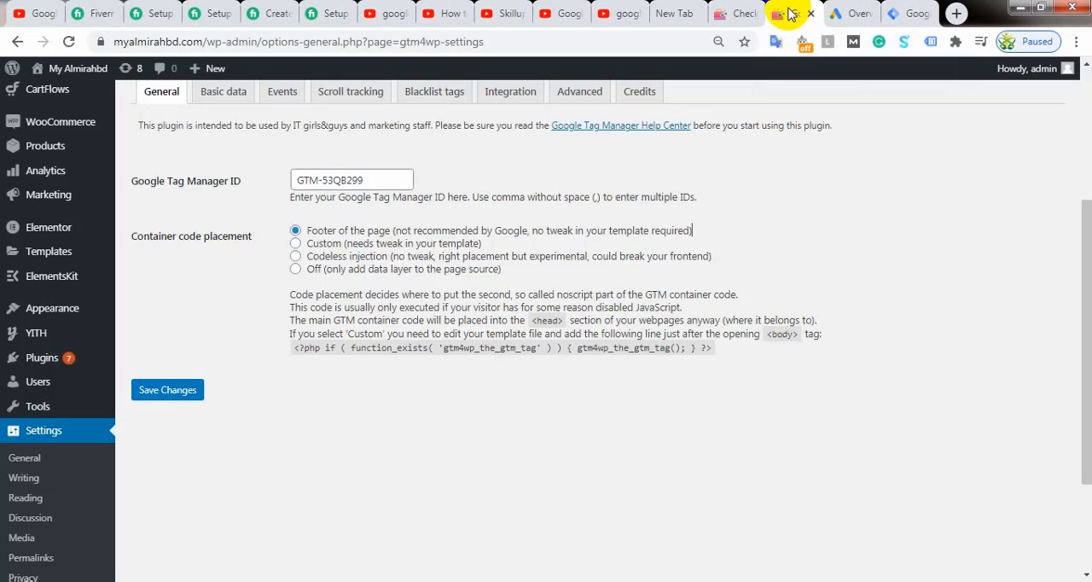
click(175, 392)
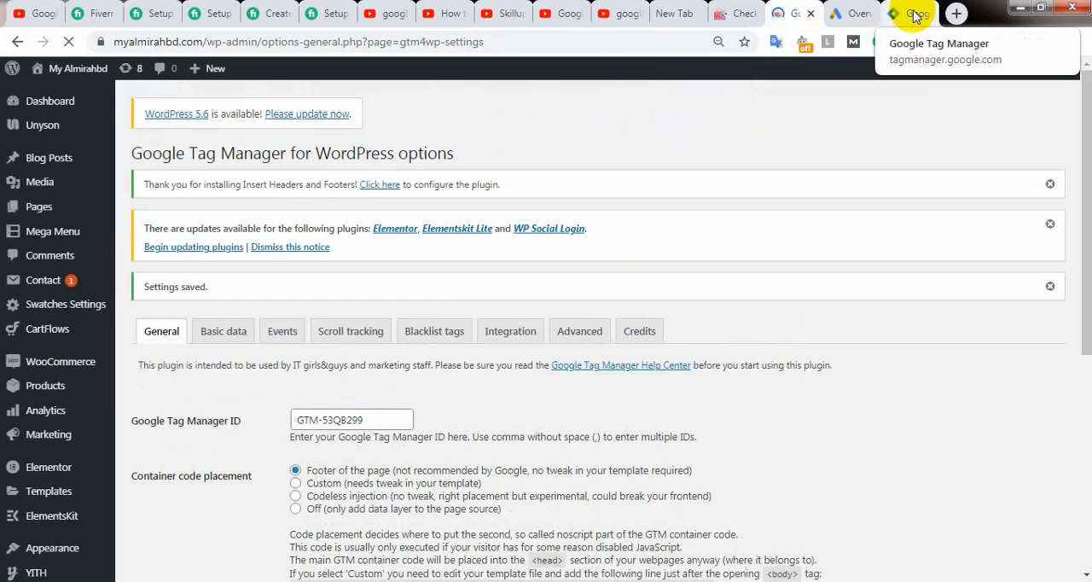
Step: Review the saved WordPress plugin options against the Google Tag Manager installation code, and close the installation instructions
scroll(231, 383, down, 5)
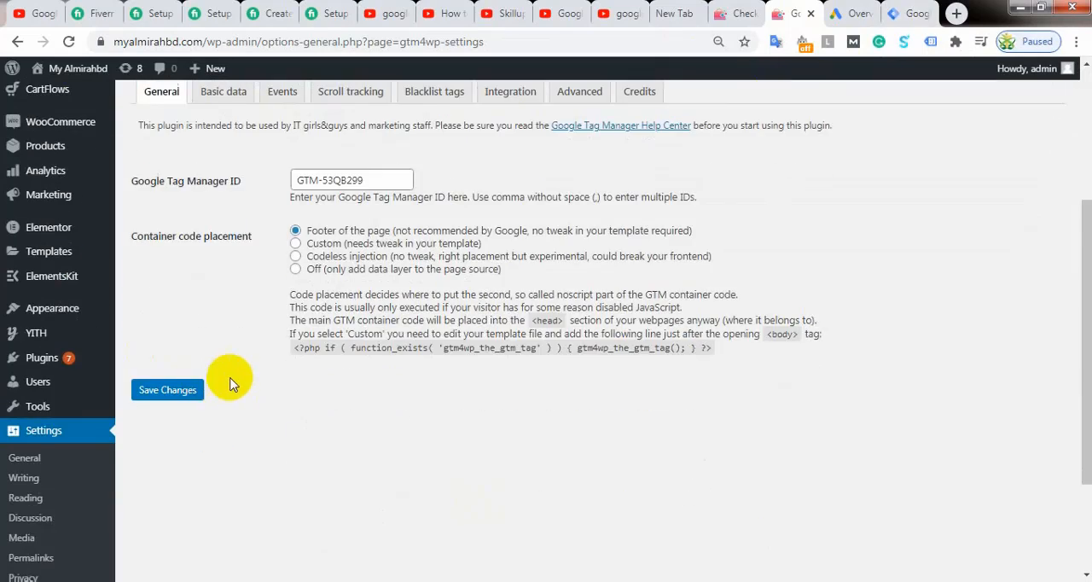
scroll(236, 372, up, 3)
click(914, 11)
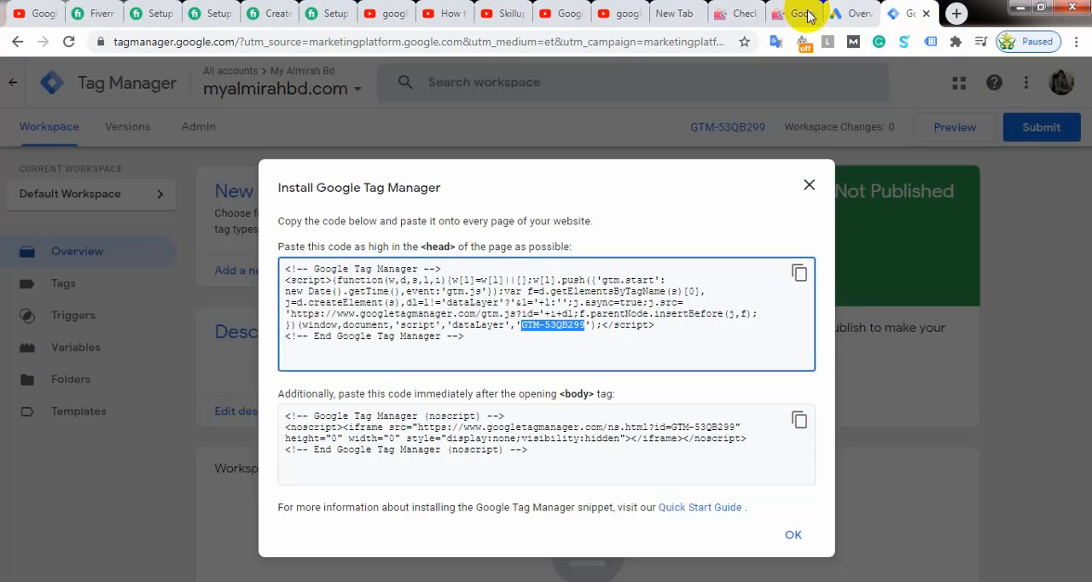
click(790, 10)
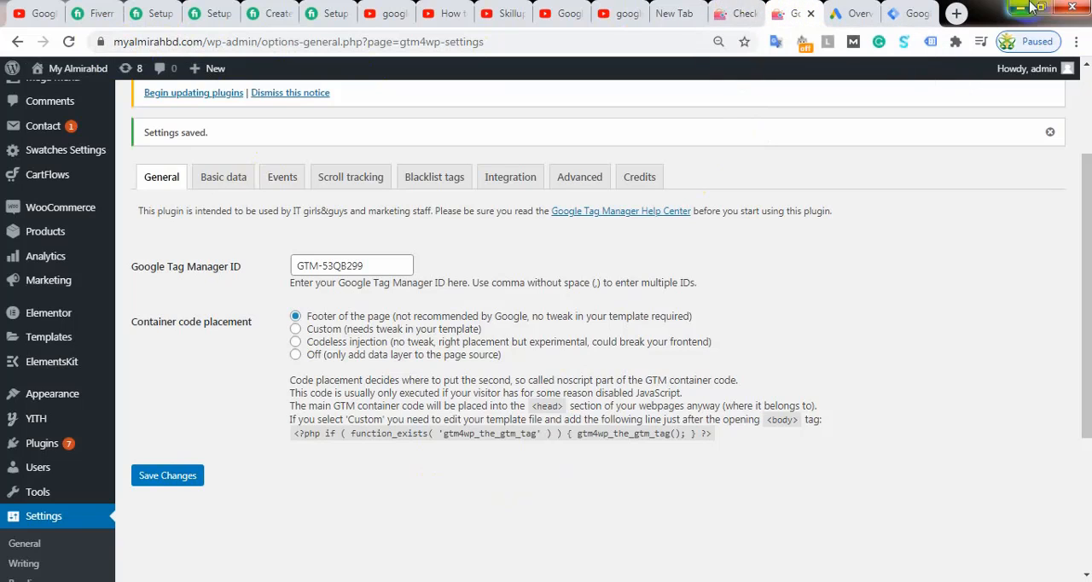
click(909, 13)
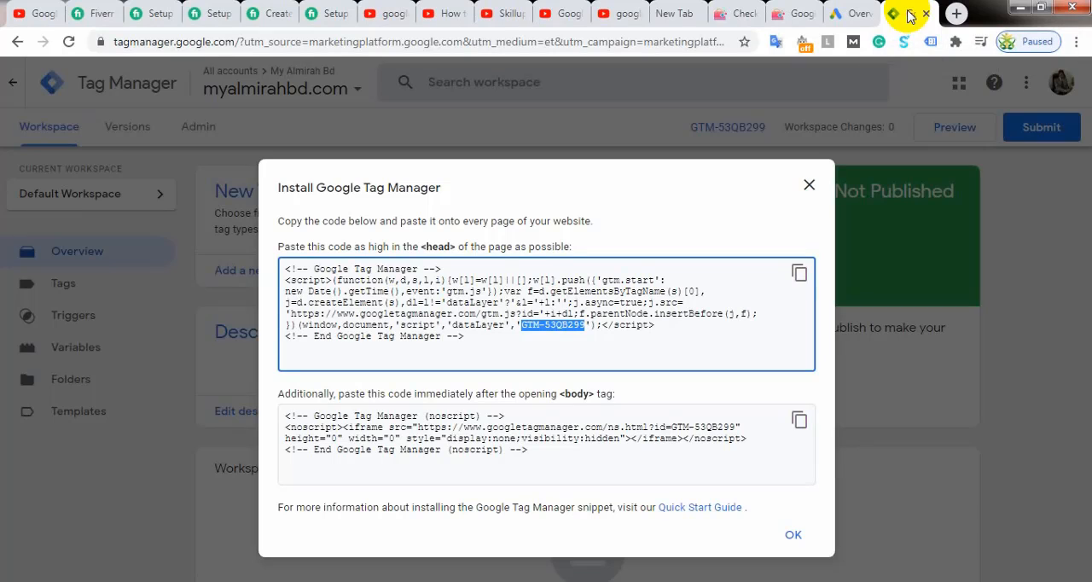
click(806, 186)
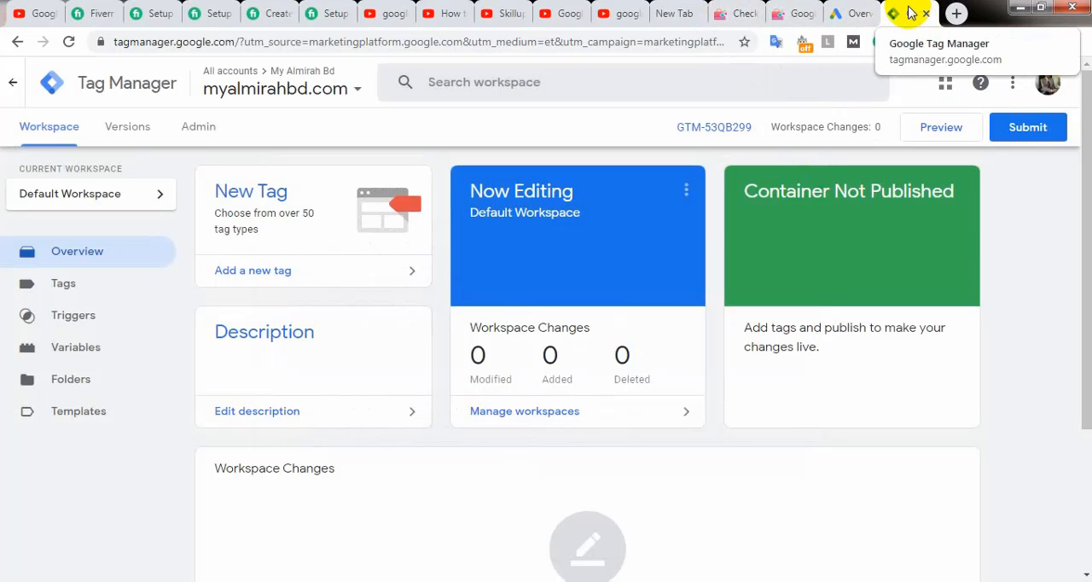
Step: Look through the browser's extensions in a new tab, open the extension management page and go to the Chrome Web Store
click(956, 15)
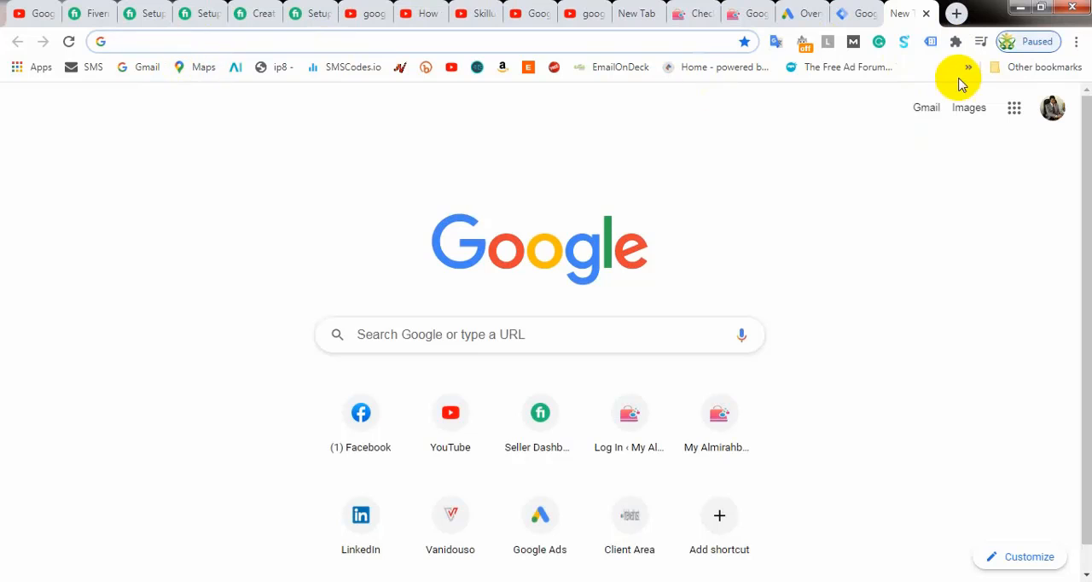
click(955, 42)
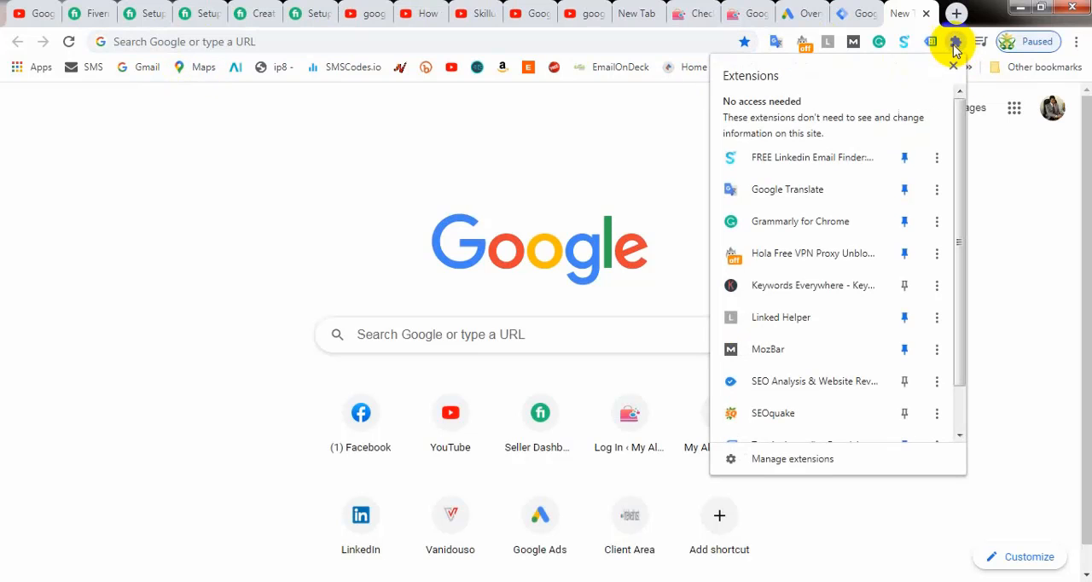
scroll(828, 223, down, 2)
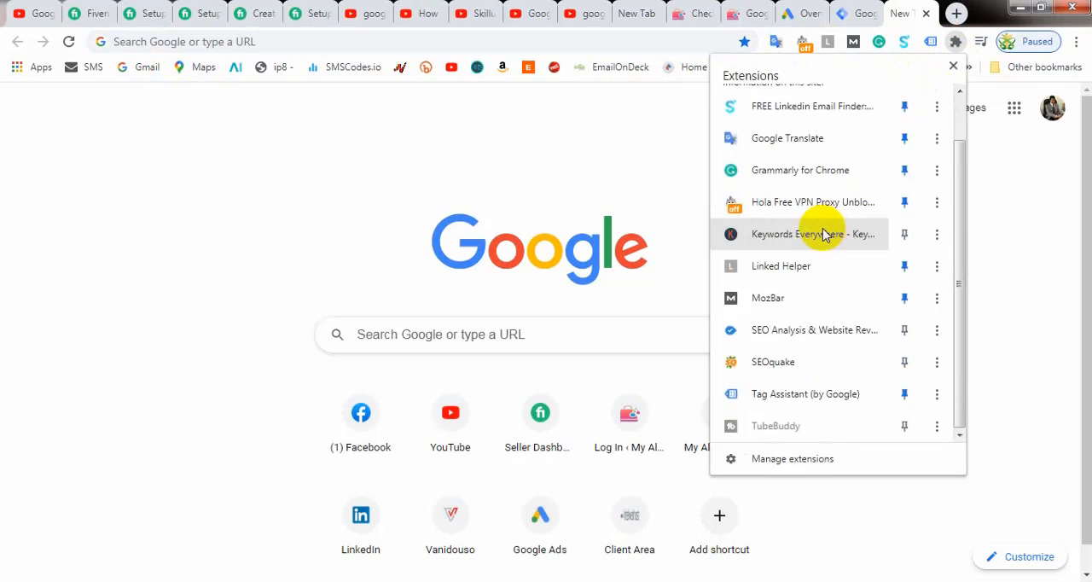
click(785, 461)
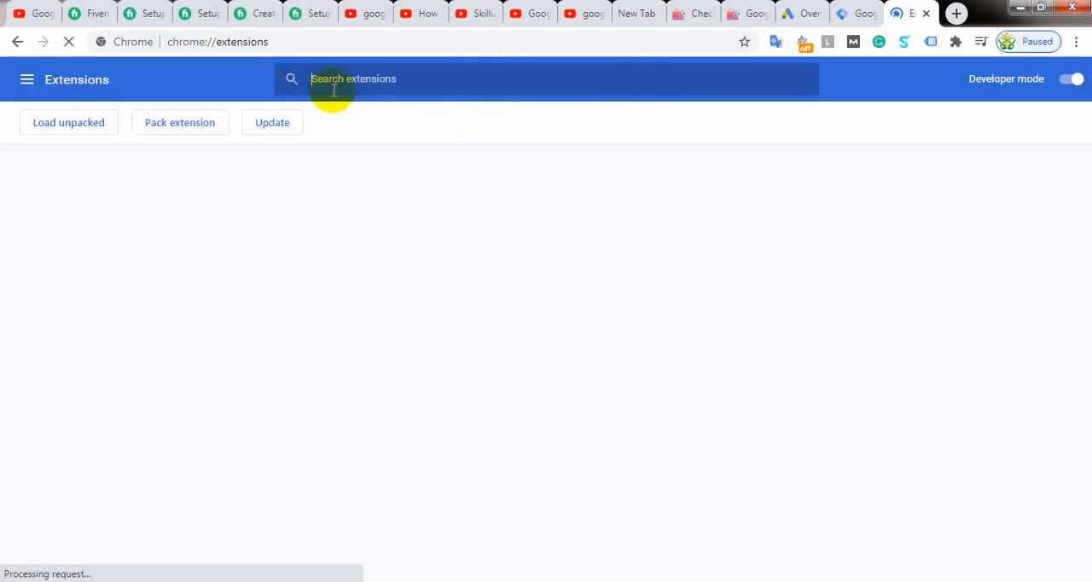
click(27, 78)
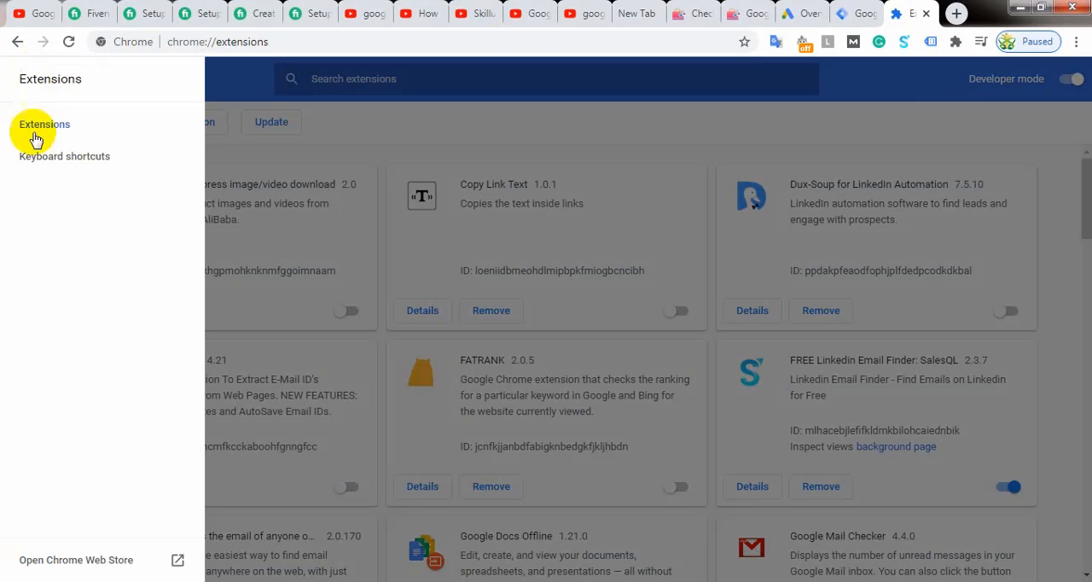
click(75, 560)
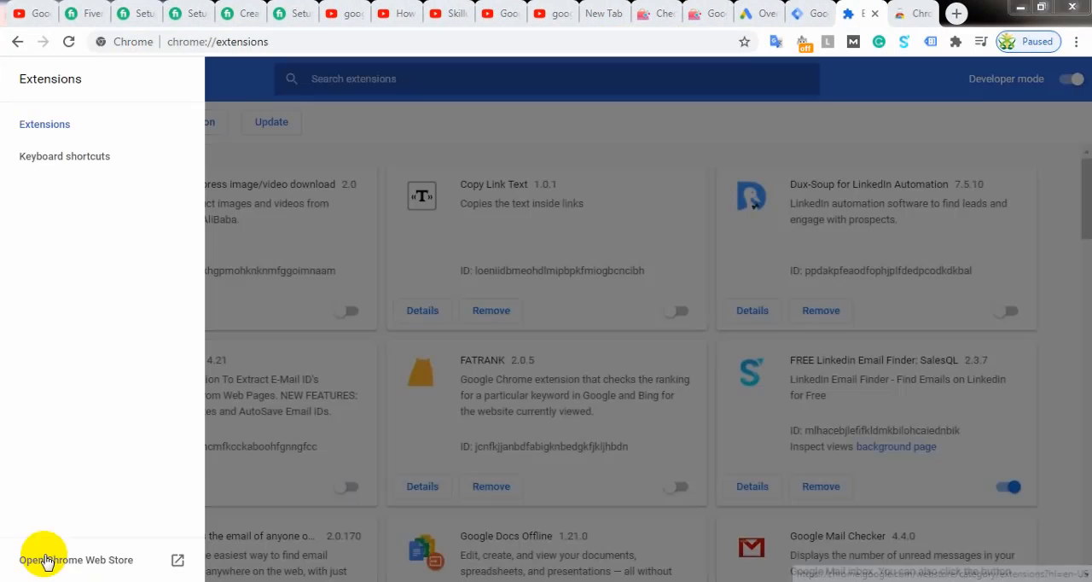
click(51, 557)
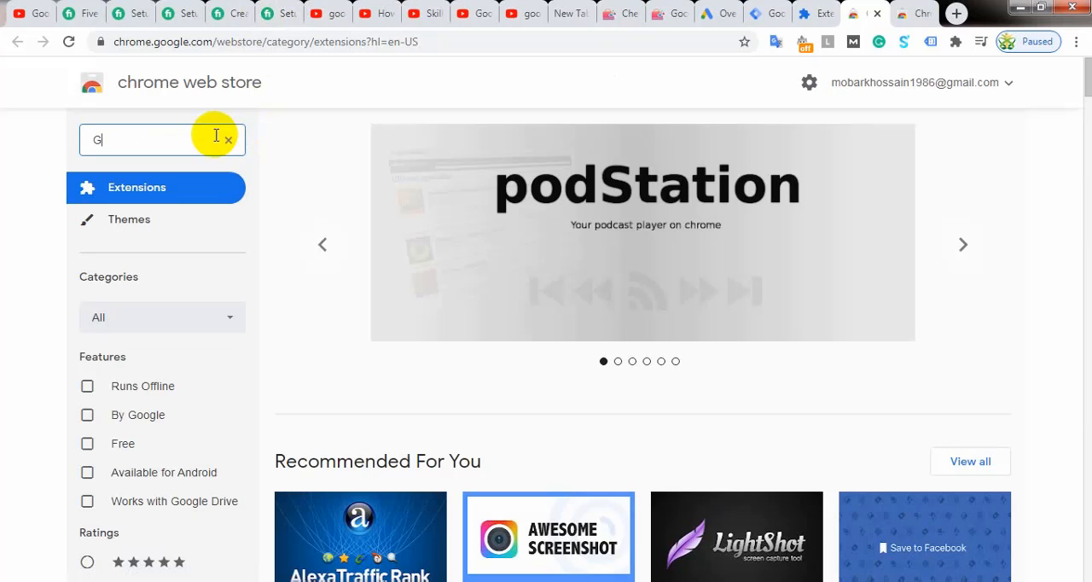
Step: Search the Chrome Web Store for "google tag assistant"
text(oogle)
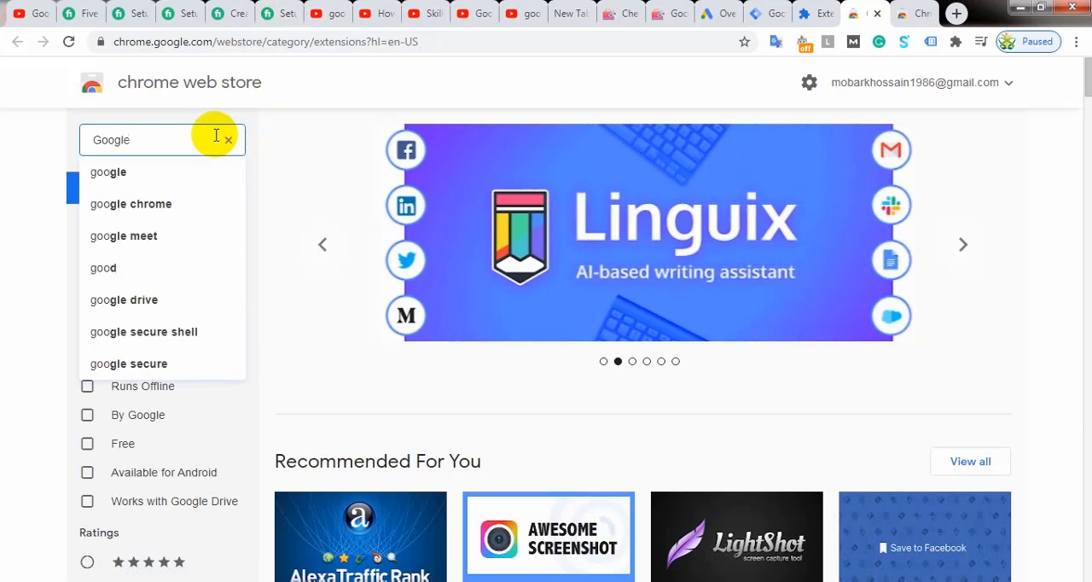
text( Ta)
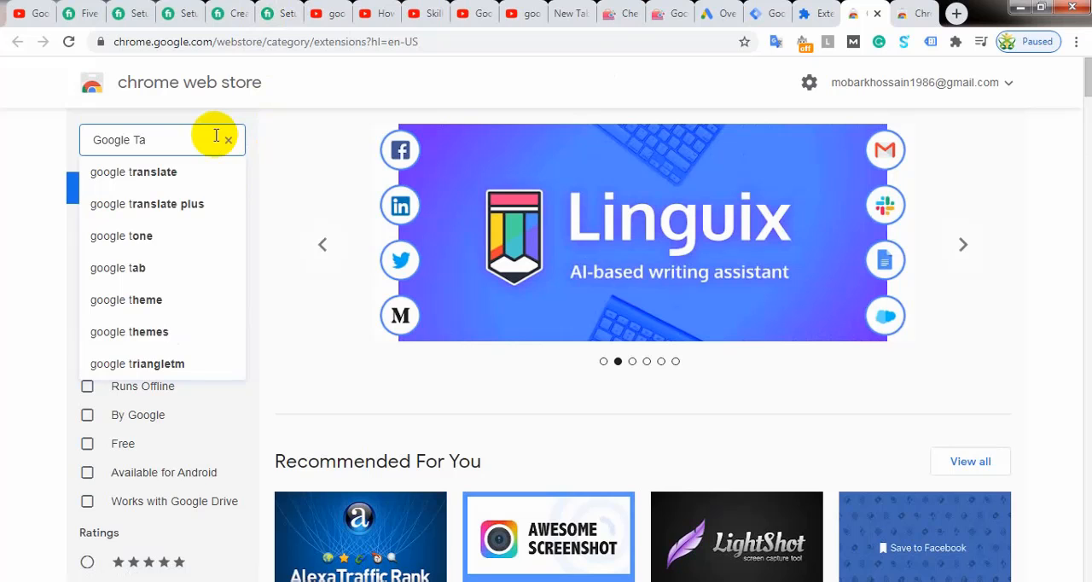
text(g assi)
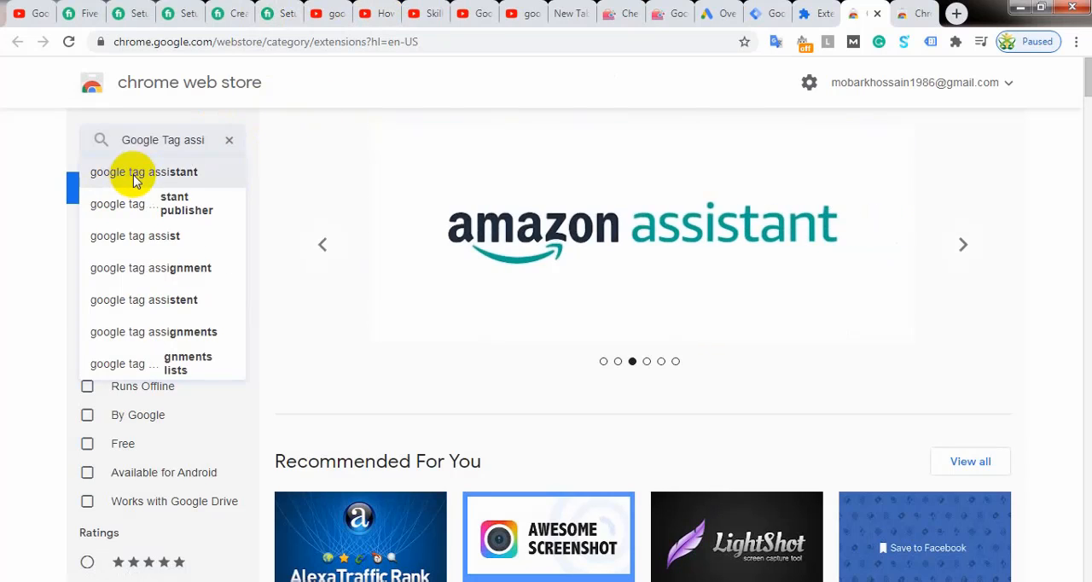
click(134, 179)
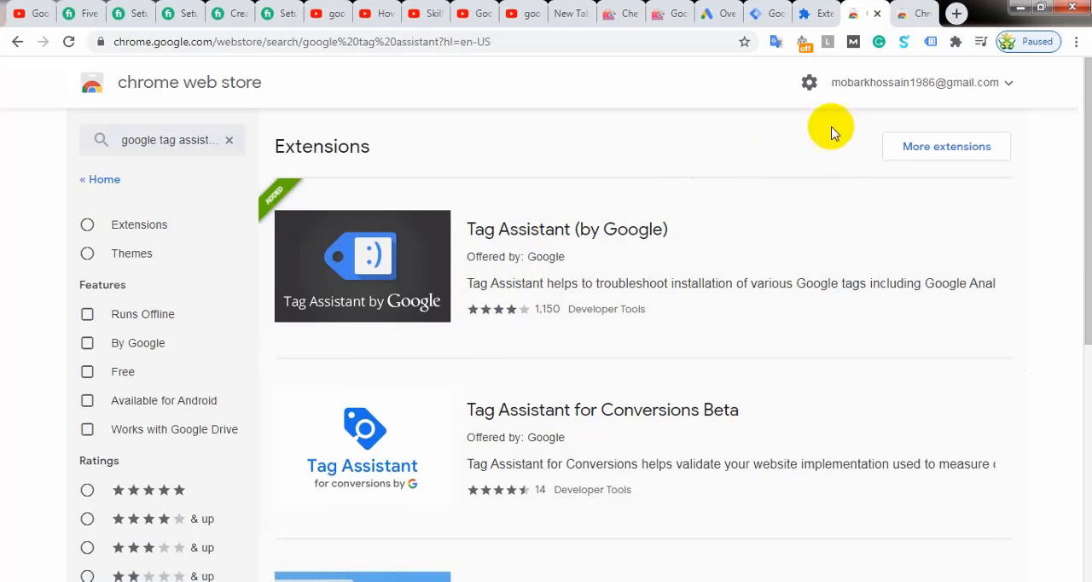
Step: Enable the Tag Assistant extension and switch to the My Almirah Bd checkout page
click(930, 43)
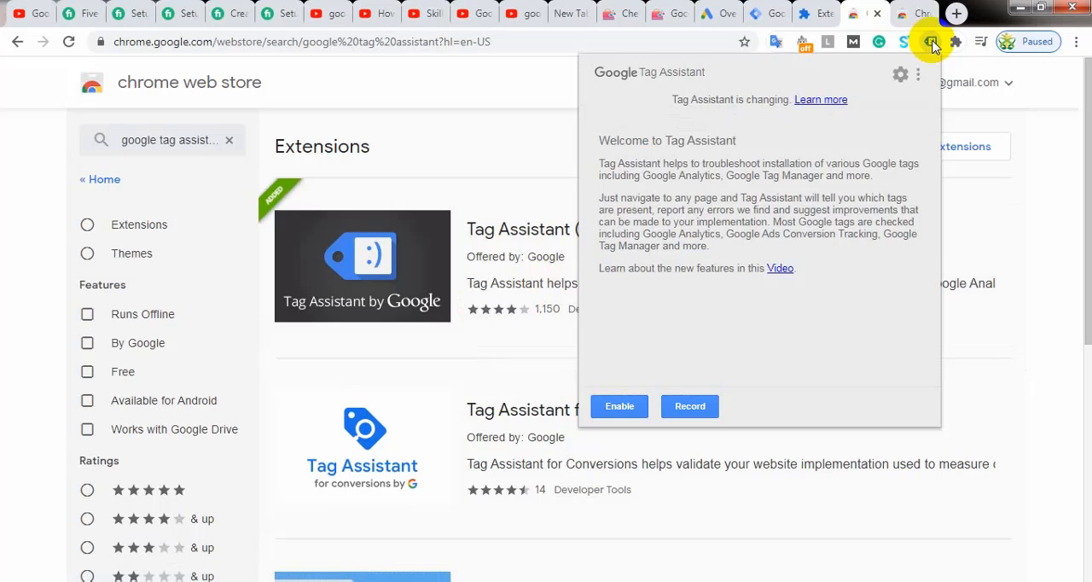
click(623, 407)
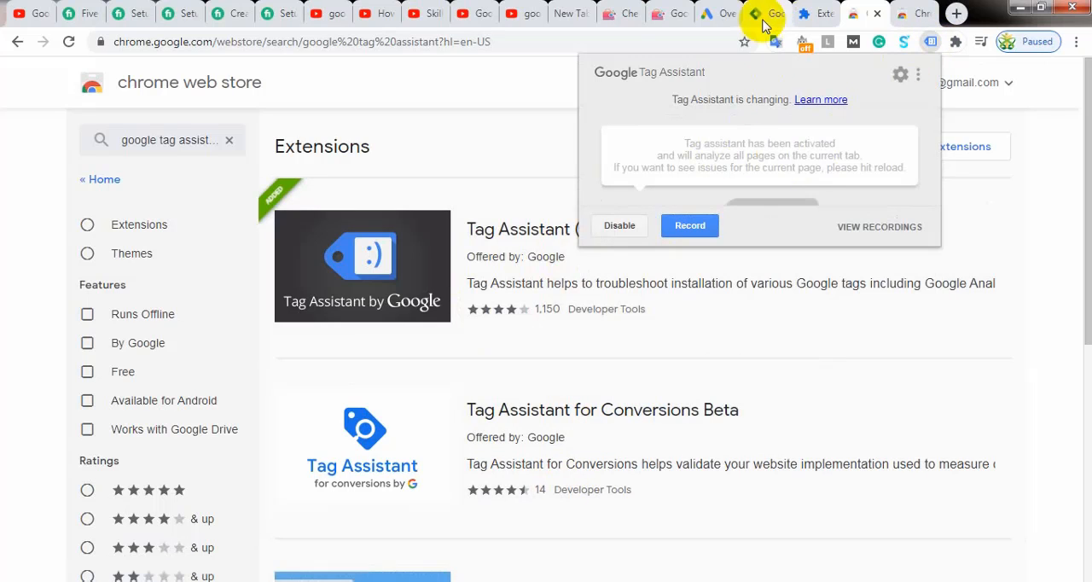
click(622, 15)
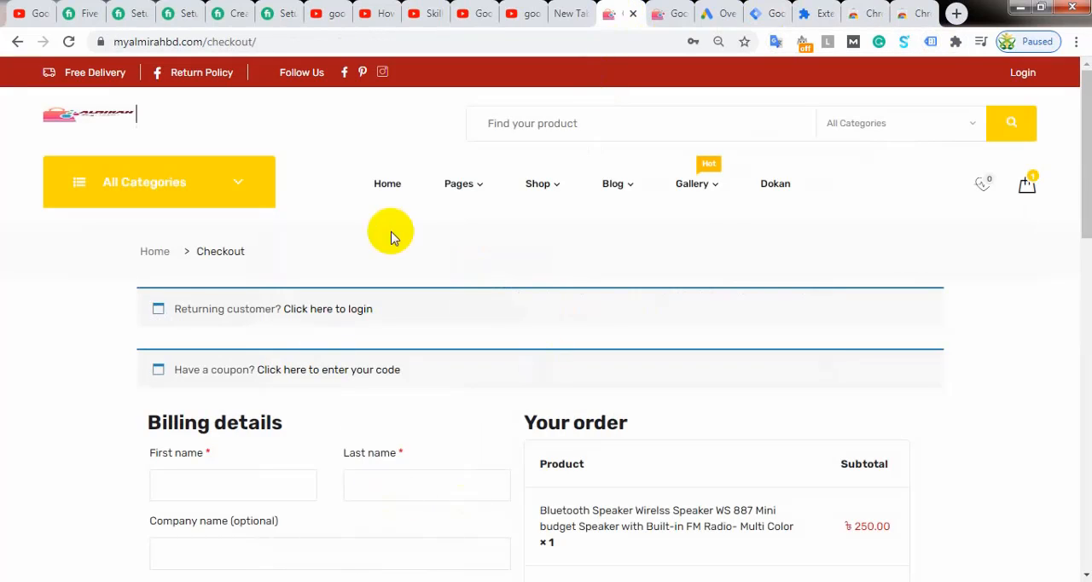
Step: Enable Tag Assistant on the My Almirah Bd checkout page, reload the page and open the tag analysis results
click(69, 42)
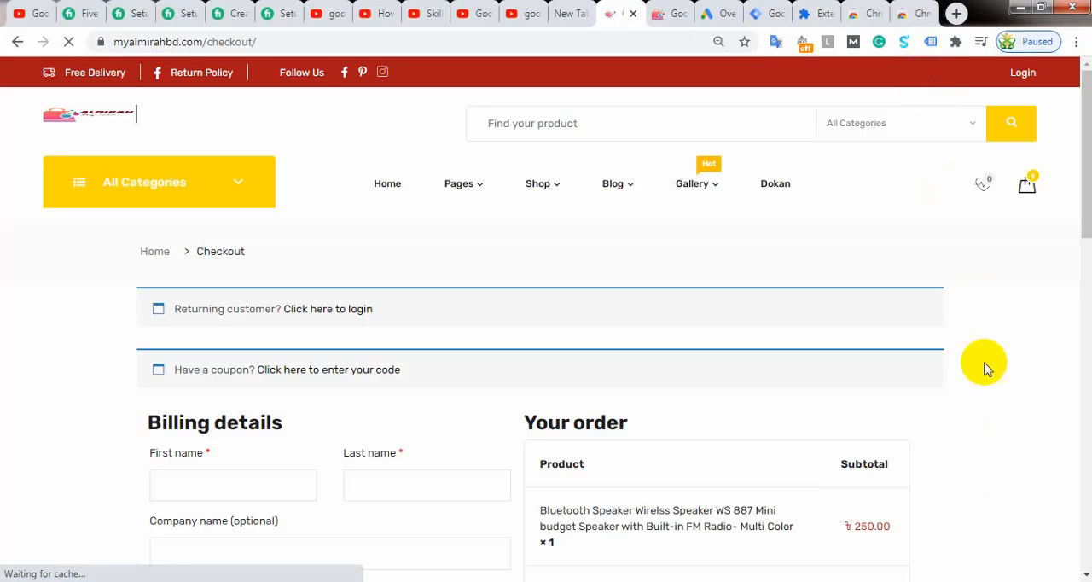
click(933, 42)
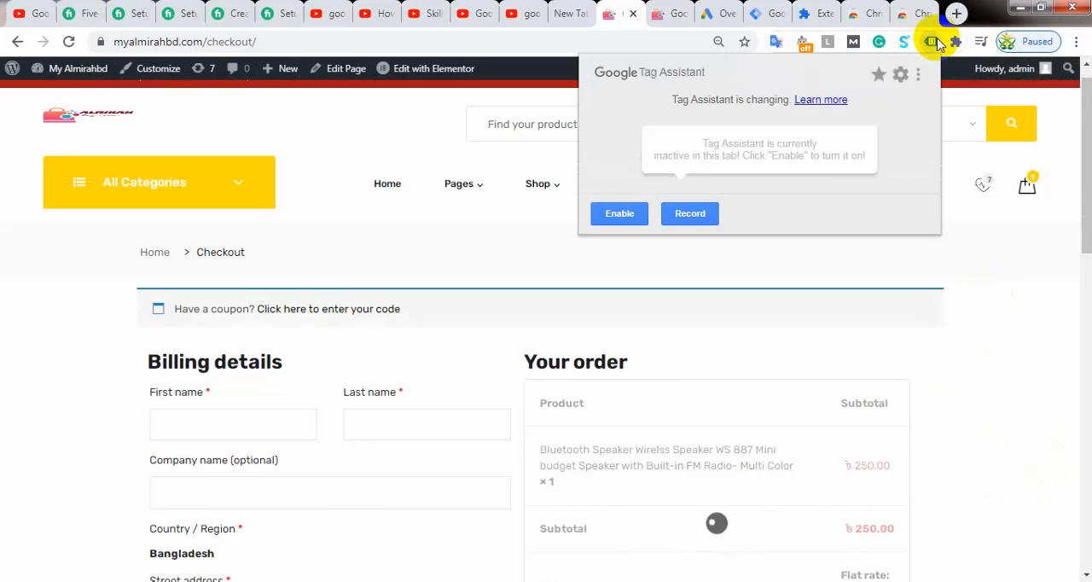
click(620, 215)
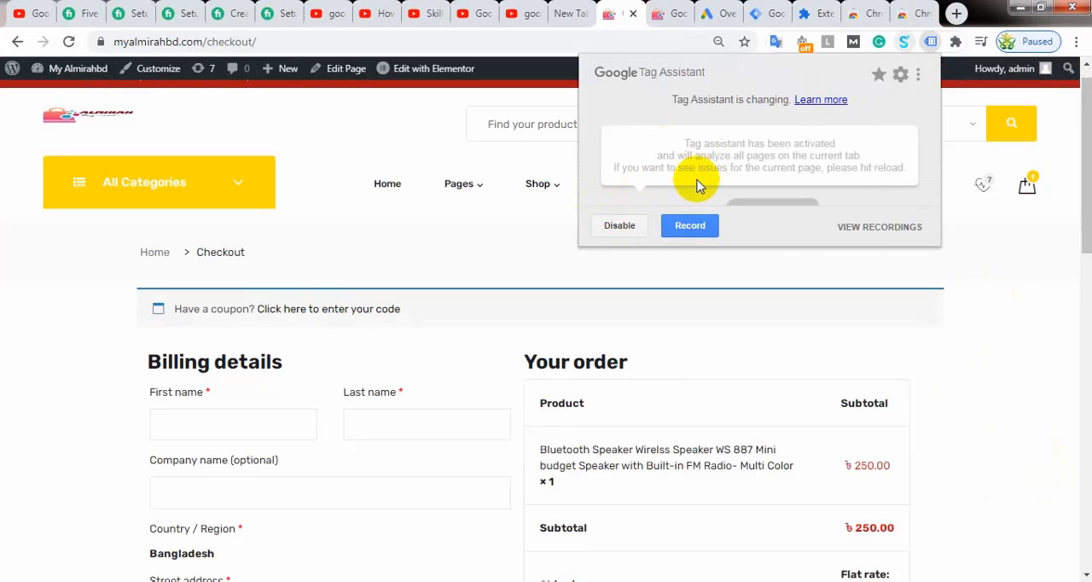
click(66, 41)
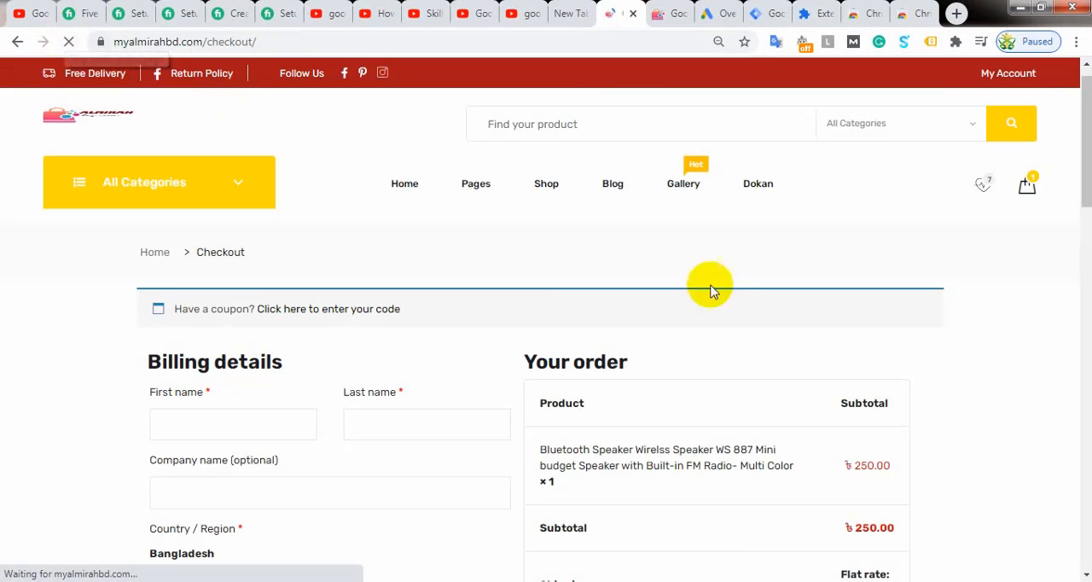
click(932, 47)
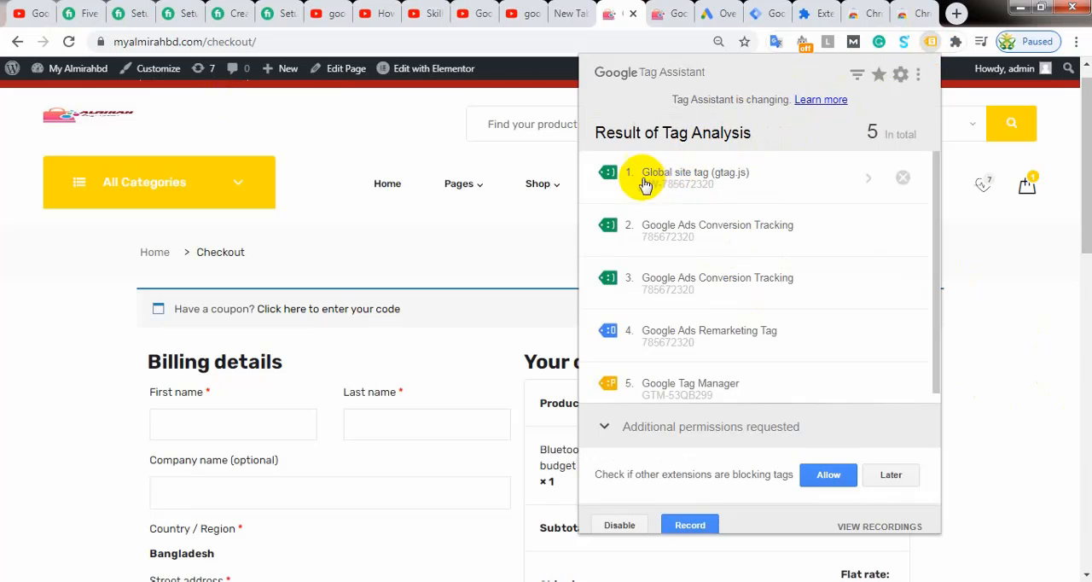
Step: Remove the global site tag and the Google Ads conversion and remarketing tags from the analysis results, keeping only Google Tag Manager
click(904, 181)
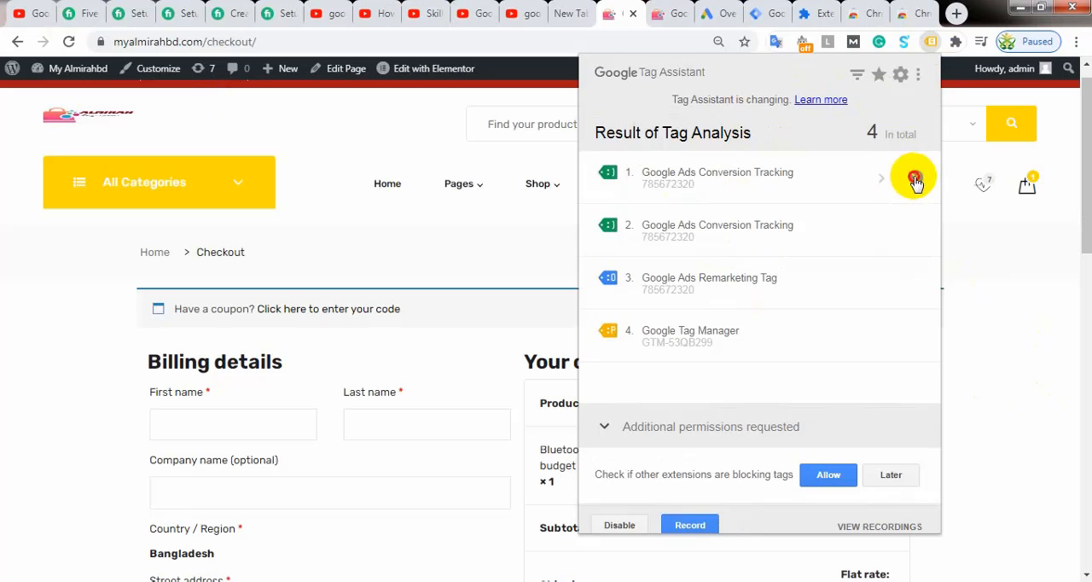
click(916, 181)
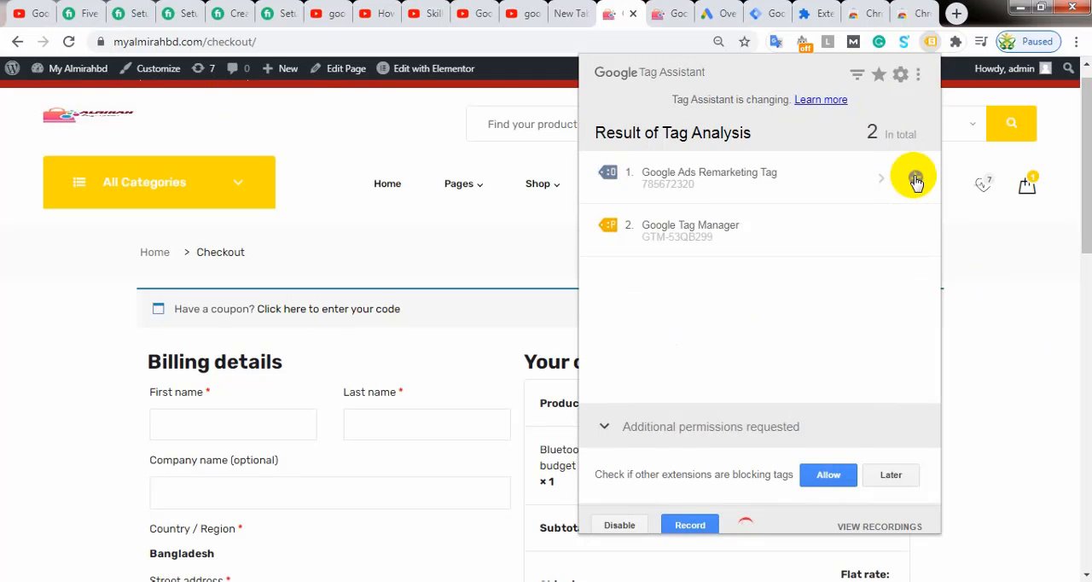
click(915, 181)
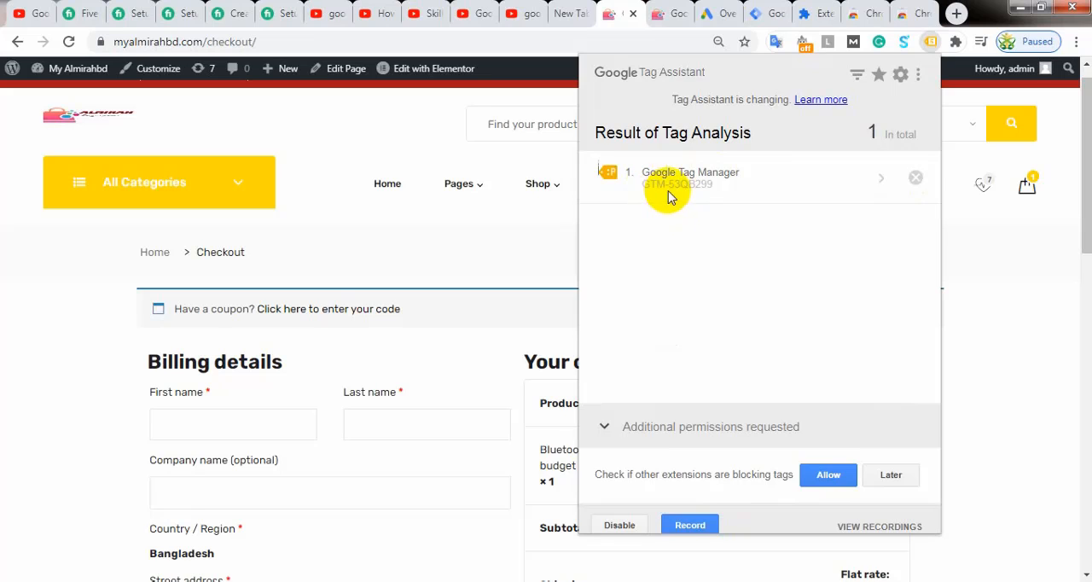
Step: Compare the container ID in Tag Manager with the Tag Assistant result and open the details of the Google Tag Manager tag
click(767, 15)
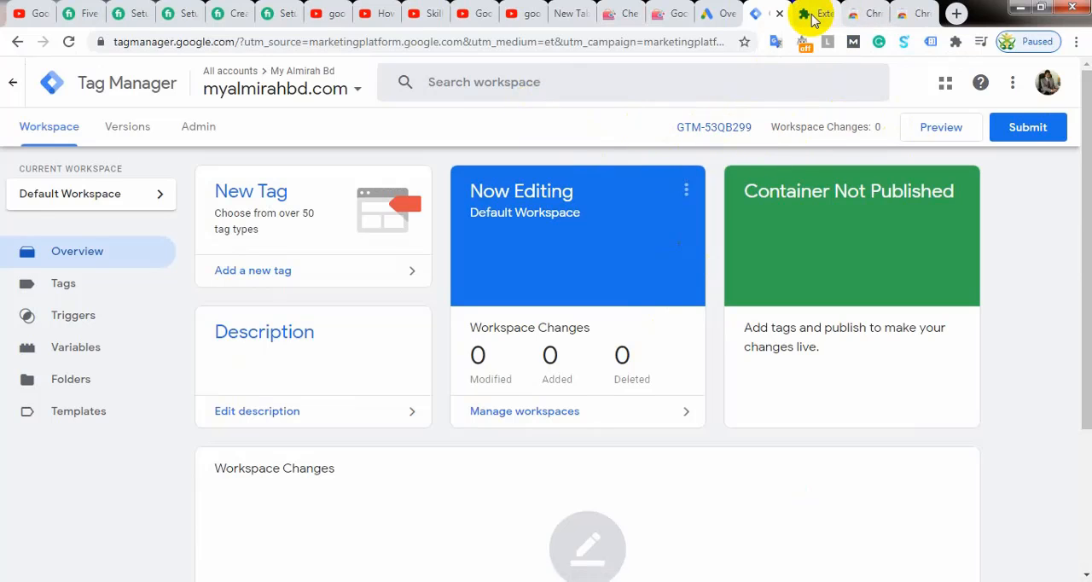
click(607, 13)
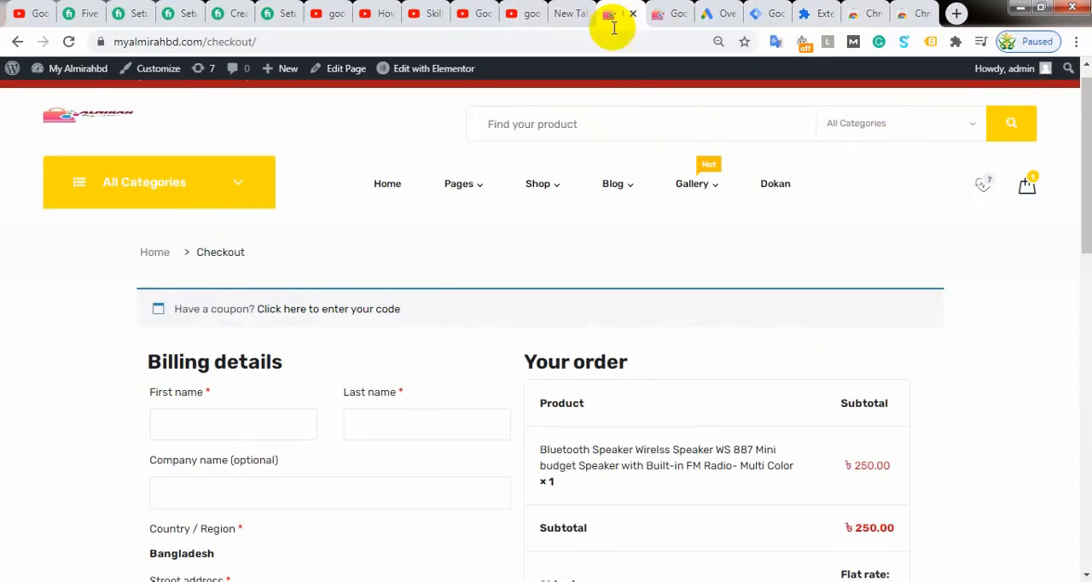
click(930, 43)
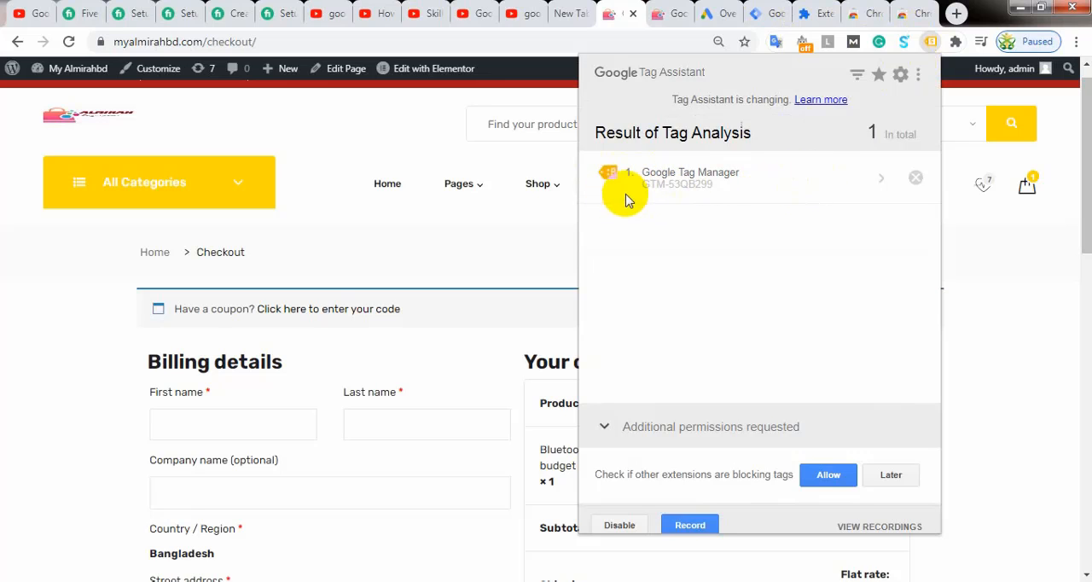
click(672, 180)
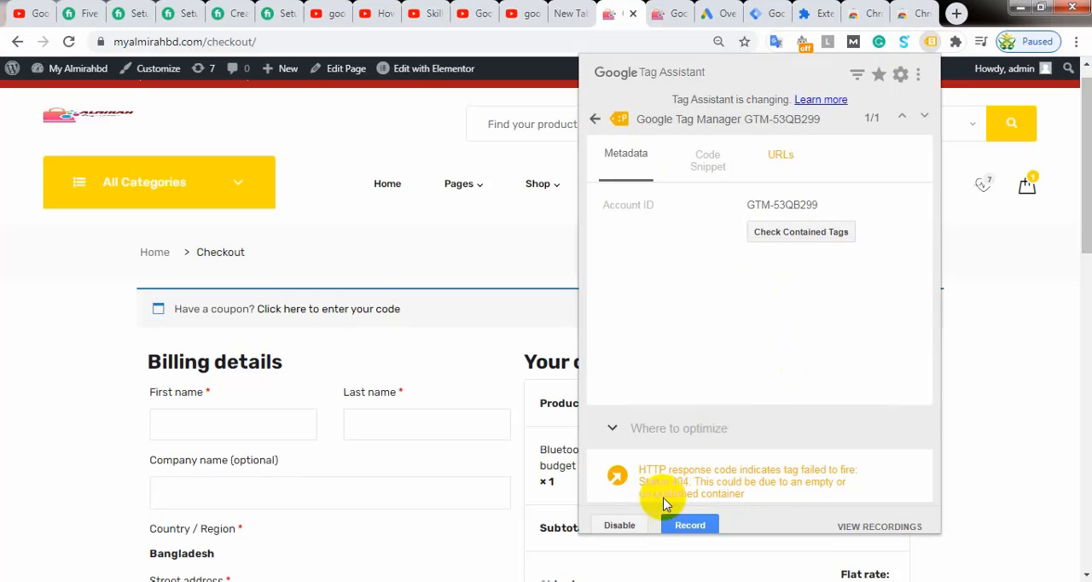
Step: Start submitting the Tag Manager container's changes, entering "Gogle Tag Manager" as both the version name and the version description
click(761, 13)
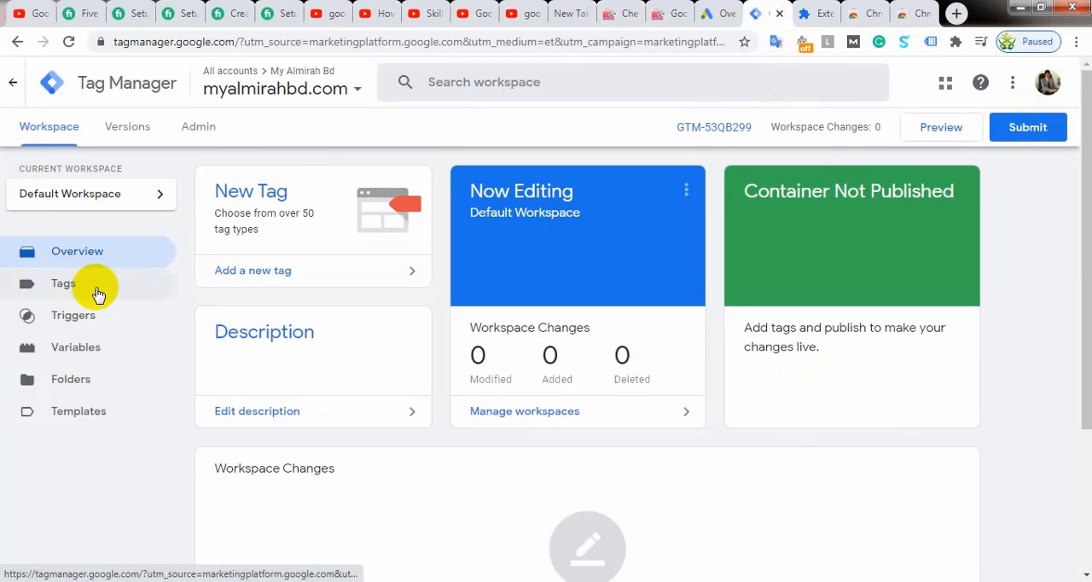
click(1028, 127)
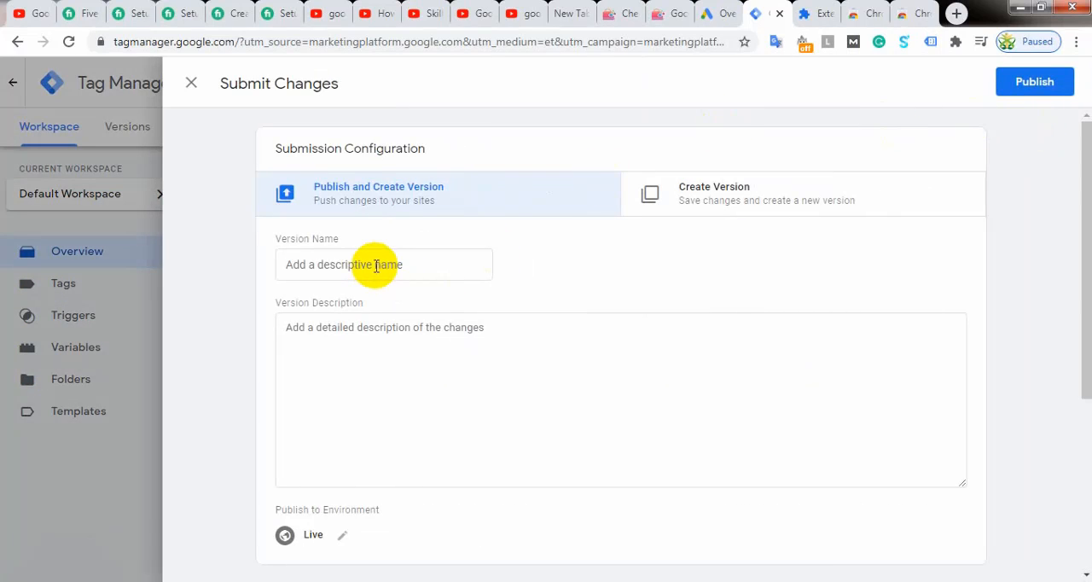
click(416, 265)
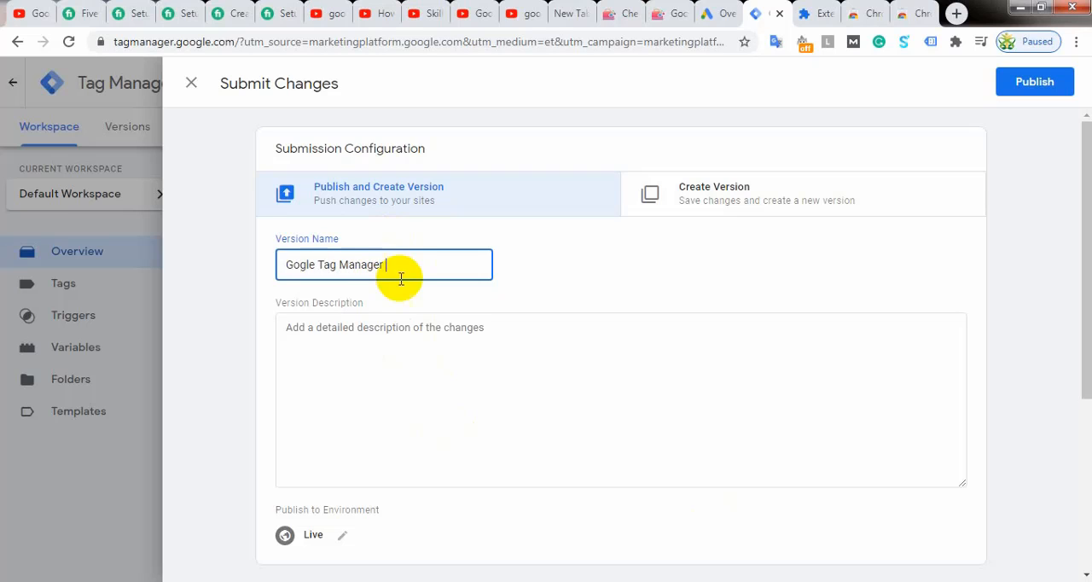
drag(384, 265, 281, 265)
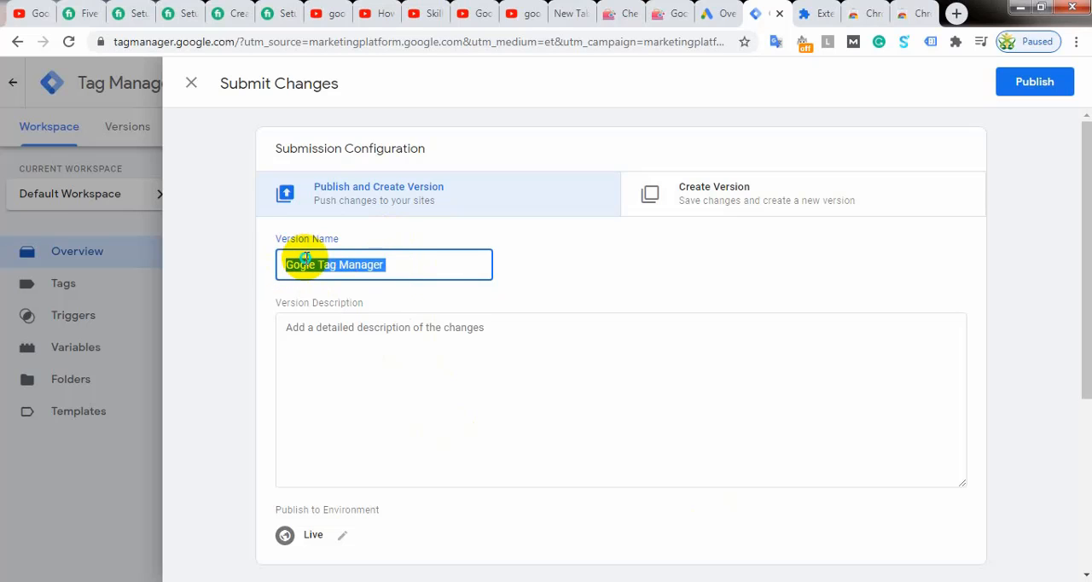
right_click(302, 261)
click(341, 290)
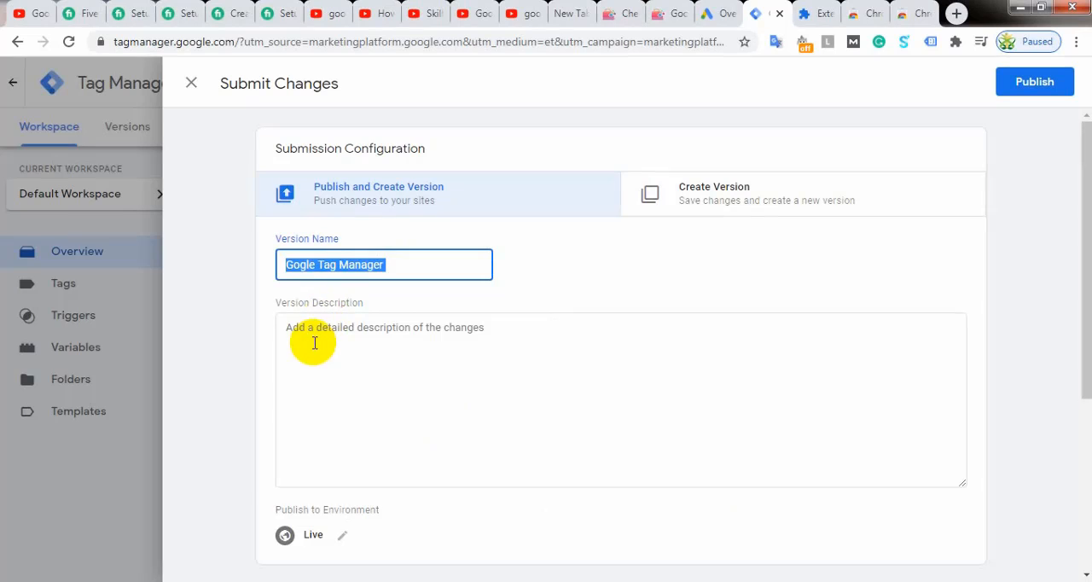
click(313, 342)
key(ctrl+v)
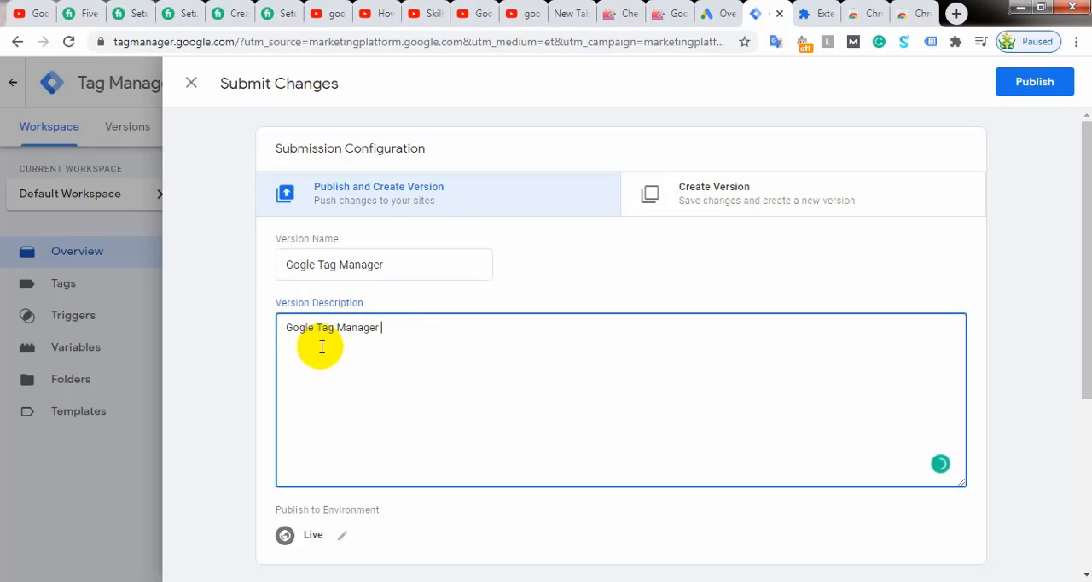
Step: Publish the container version to the Live environment and review its version summary
click(1026, 85)
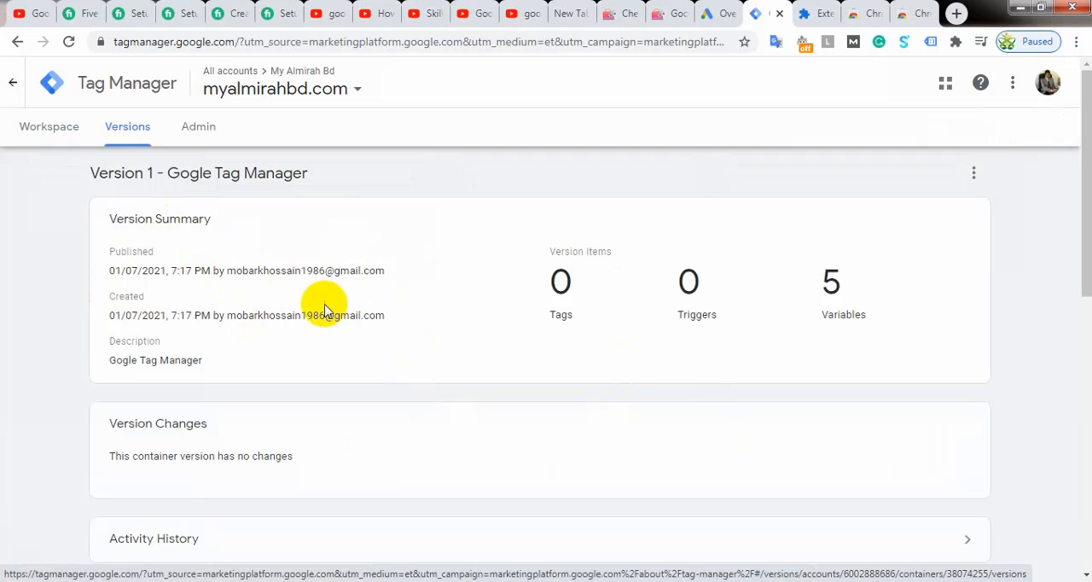
scroll(309, 329, down, 3)
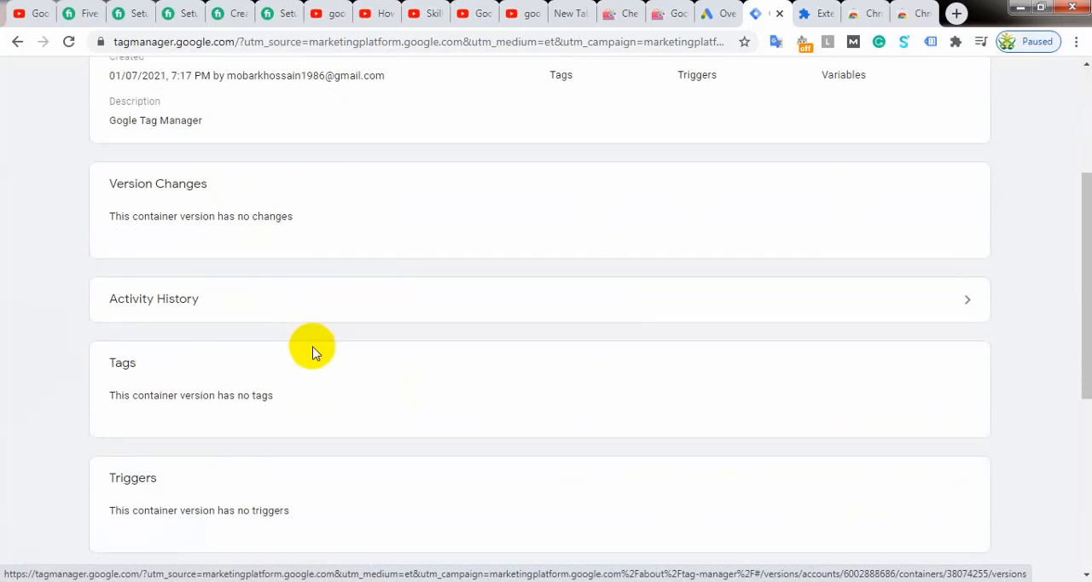
scroll(312, 353, up, 3)
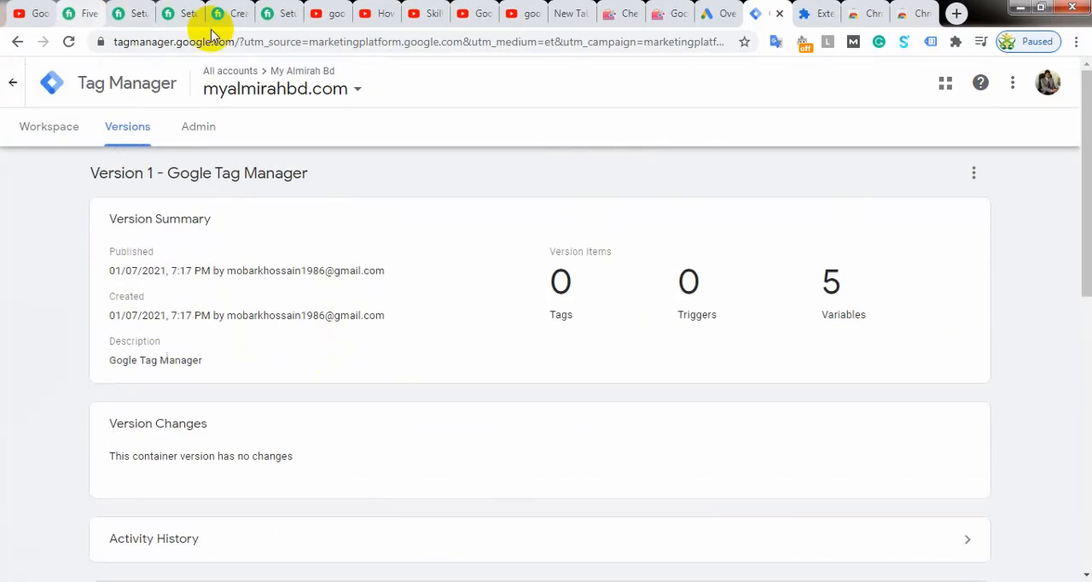
Step: Reload the checkout page and recheck the Google Tag Manager tag in Tag Assistant
click(665, 16)
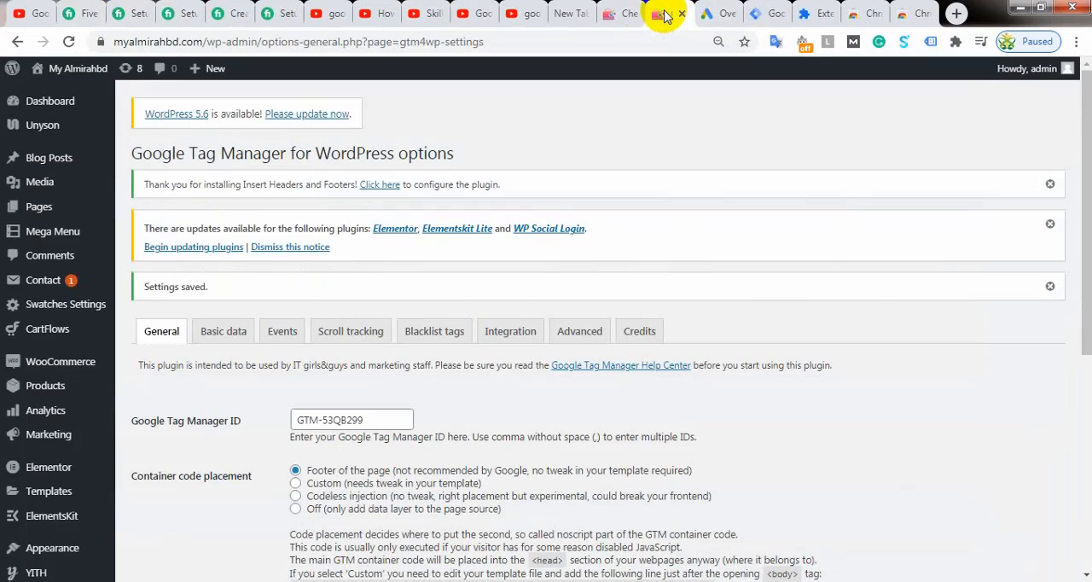
click(616, 14)
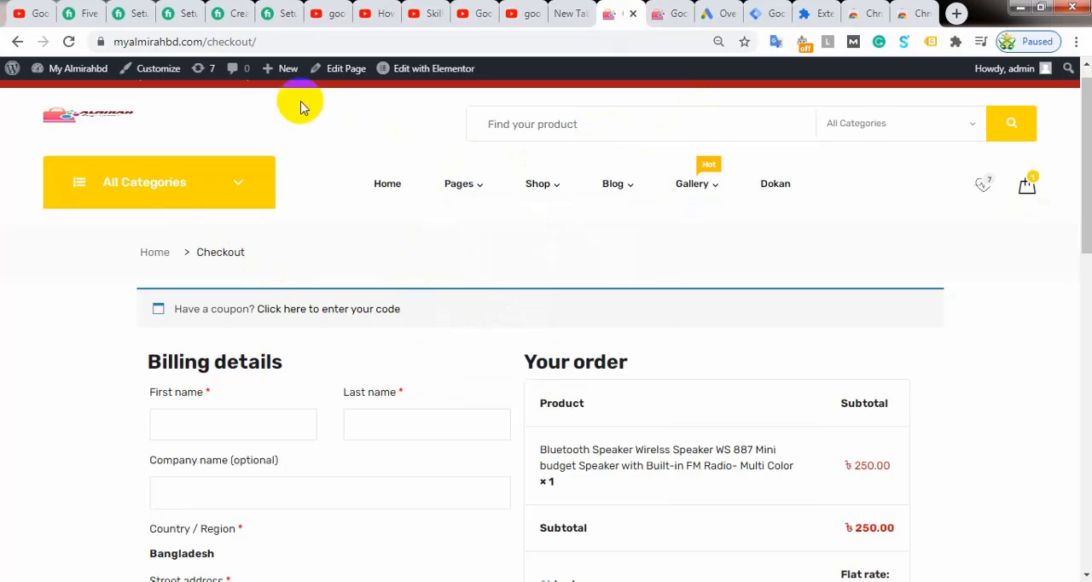
click(70, 42)
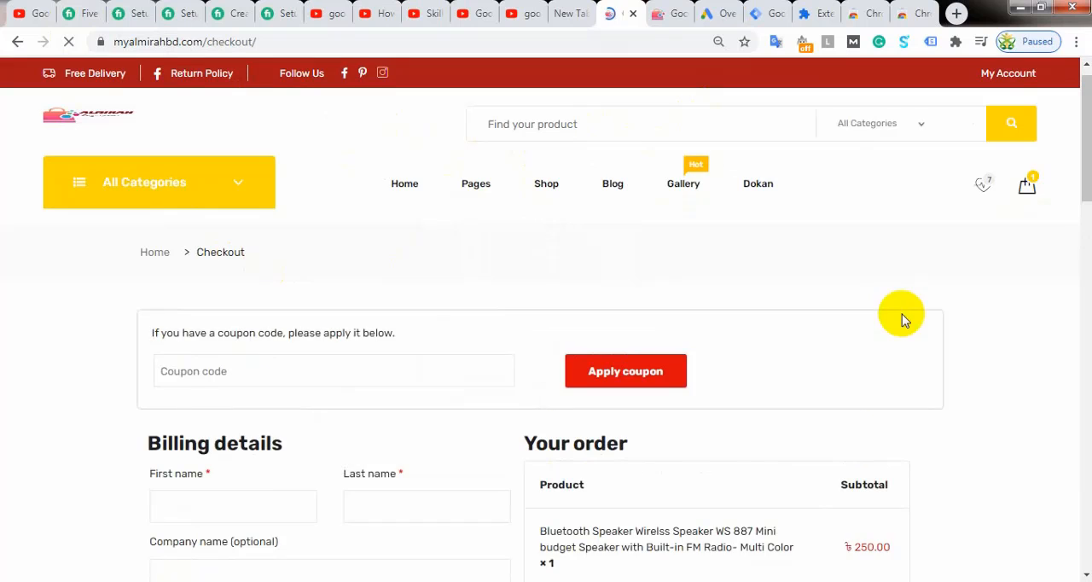
click(931, 43)
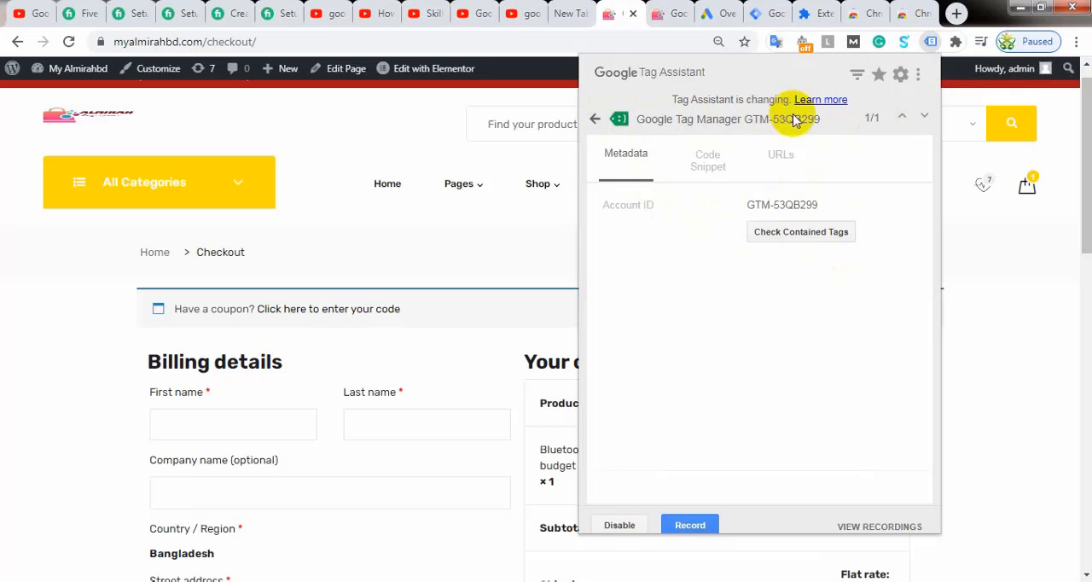
Step: Examine the code snippet and URLs of the Google Tag Manager tag in Tag Assistant
click(923, 117)
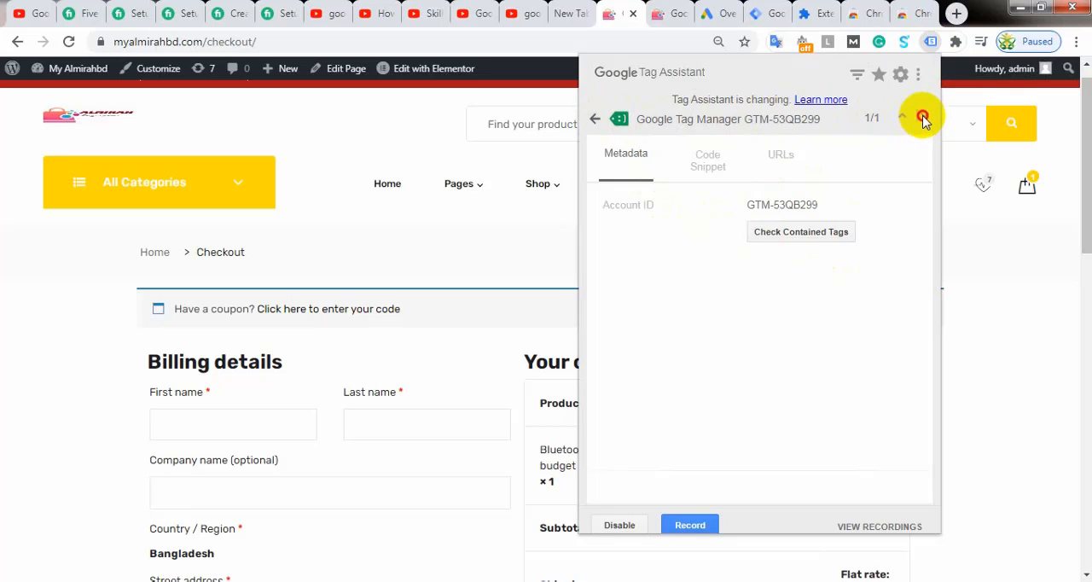
click(711, 164)
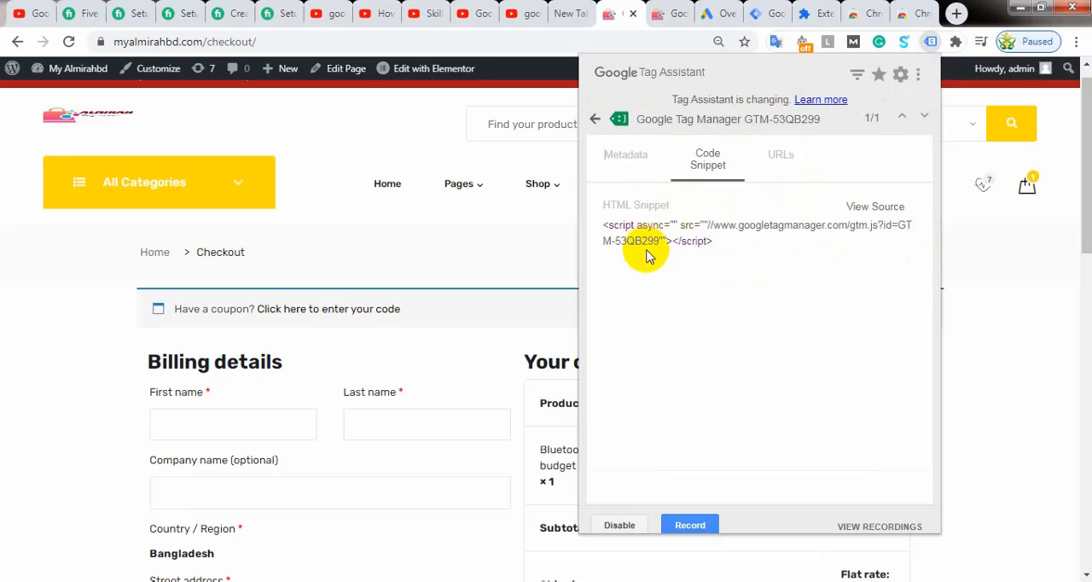
click(780, 161)
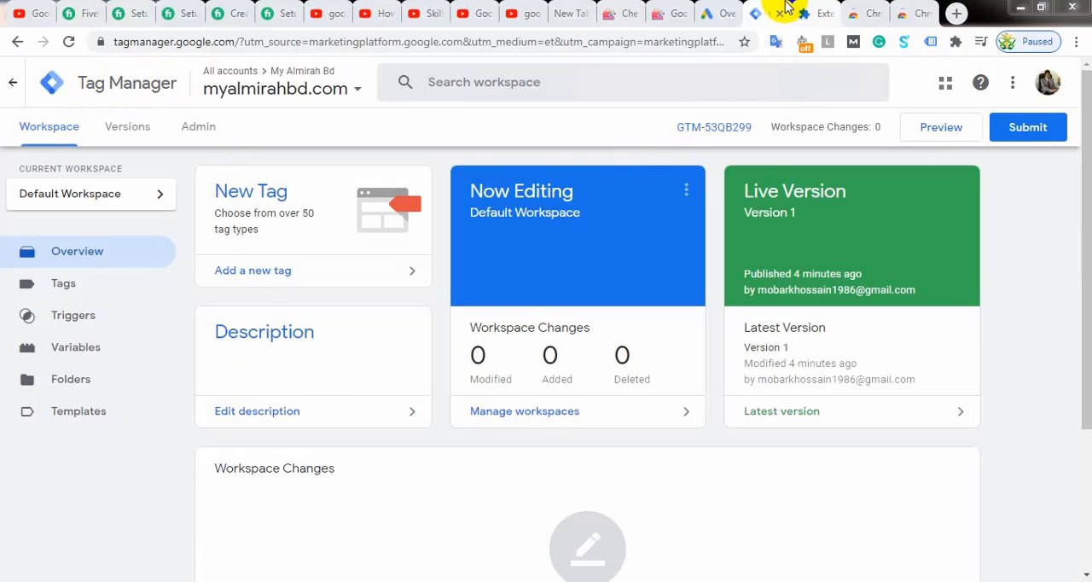
click(623, 14)
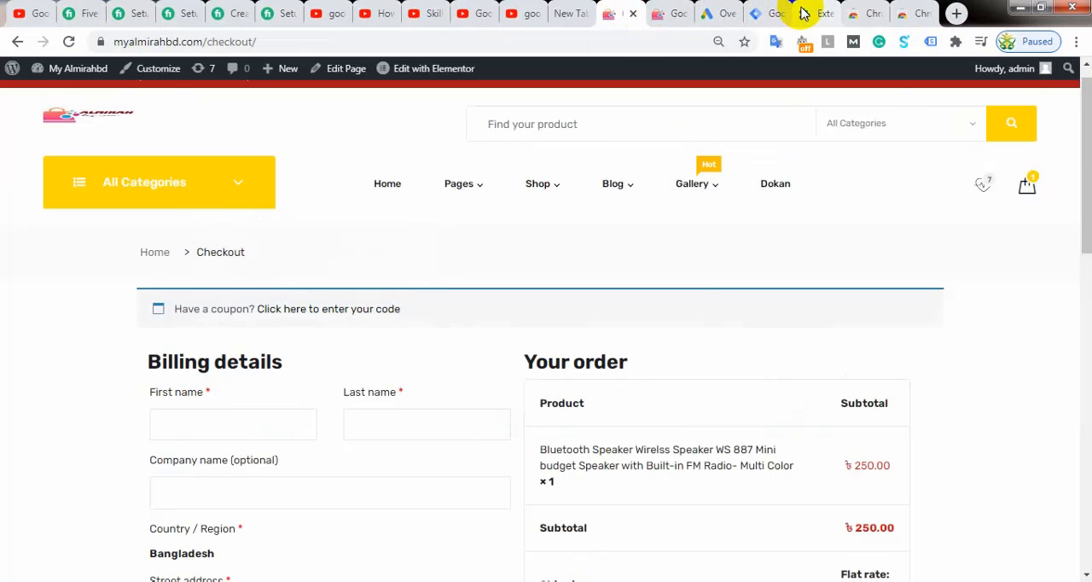
click(763, 13)
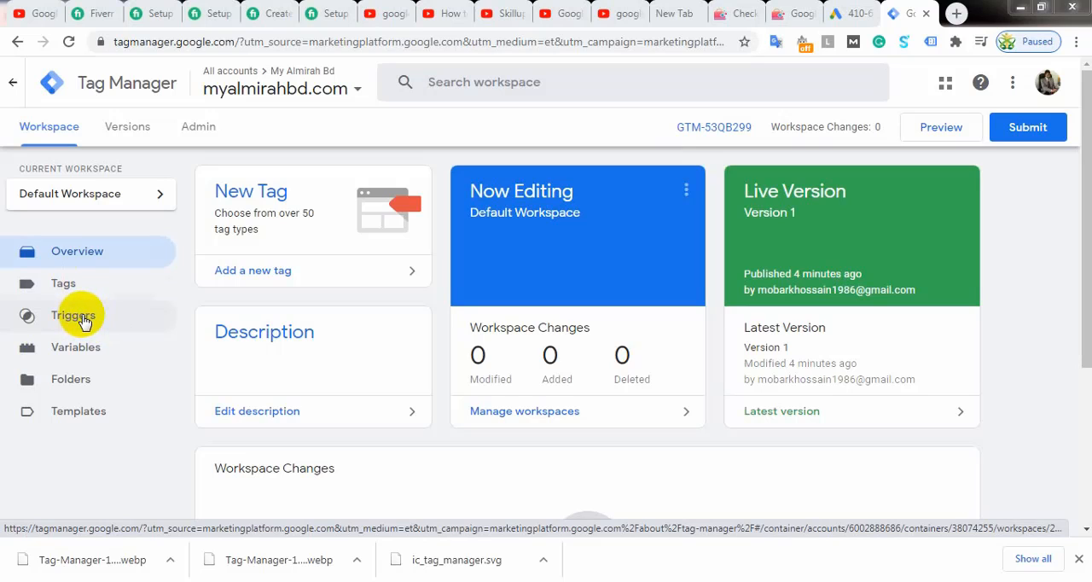
Step: Switch to the My Almirah Bd order confirmation page in Firefox and review its address and order details
click(734, 9)
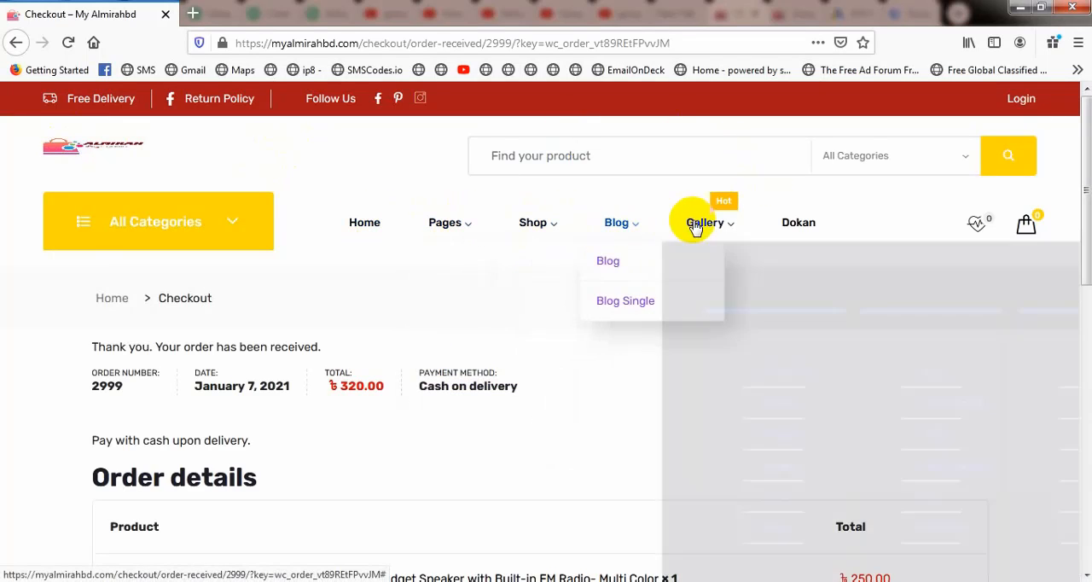
scroll(261, 359, down, 3)
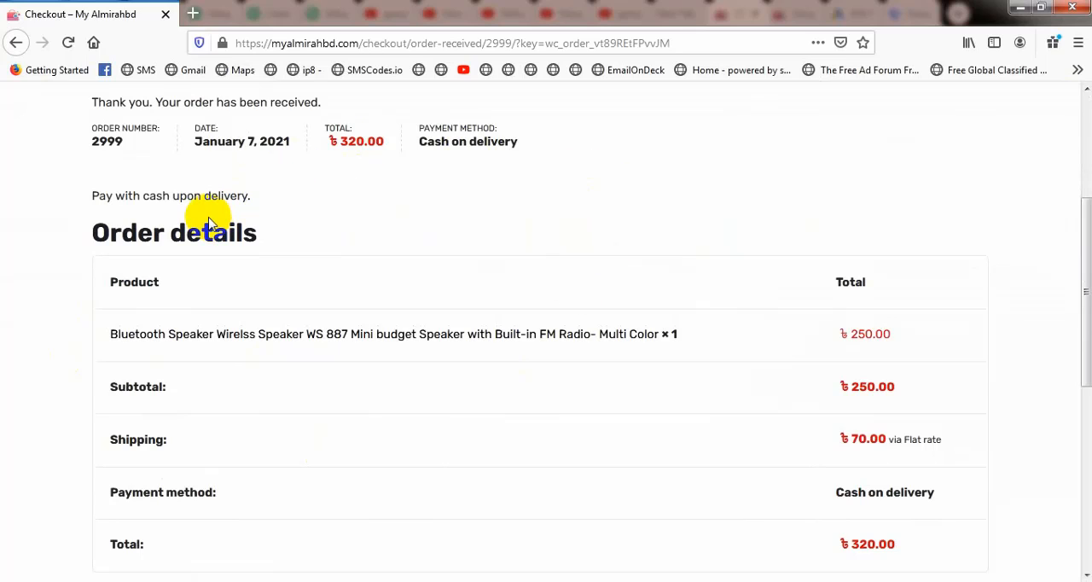
scroll(507, 232, up, 2)
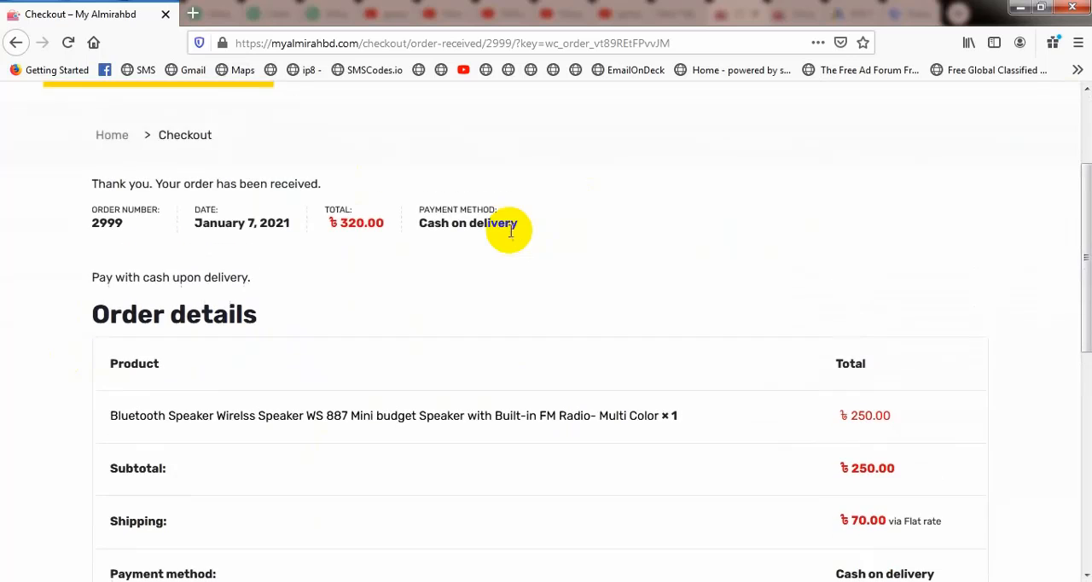
scroll(510, 231, up, 1)
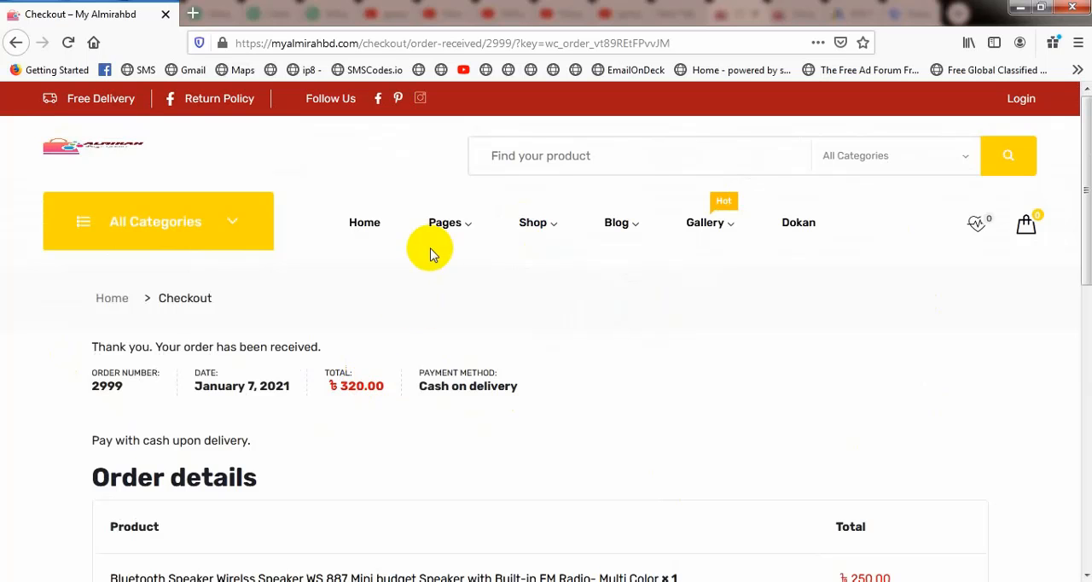
scroll(378, 329, down, 3)
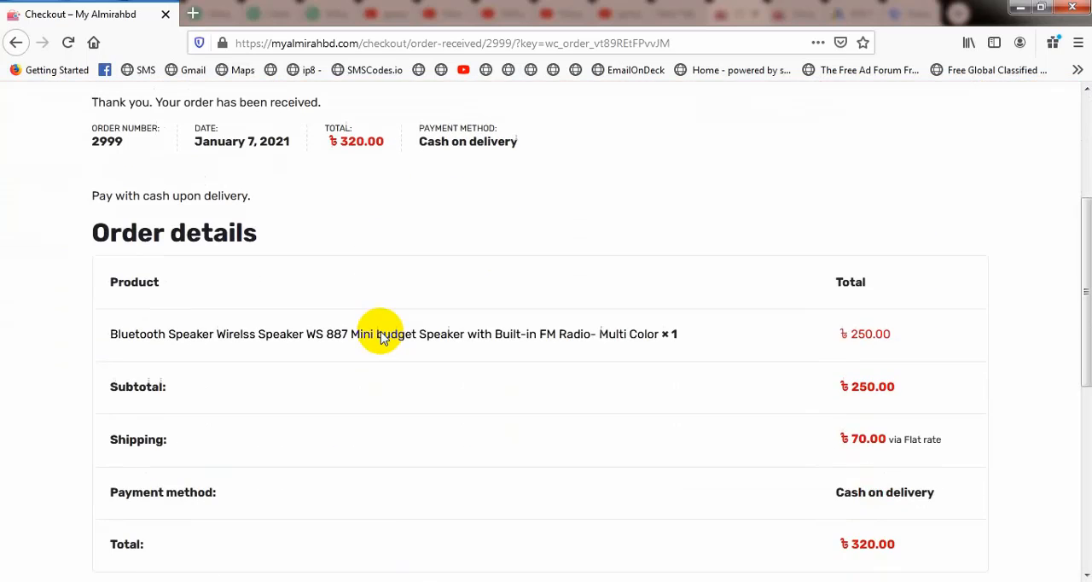
Step: Examine the checkout/order-received path in the order confirmation page's address and the subtotal in the order details
scroll(390, 324, up, 3)
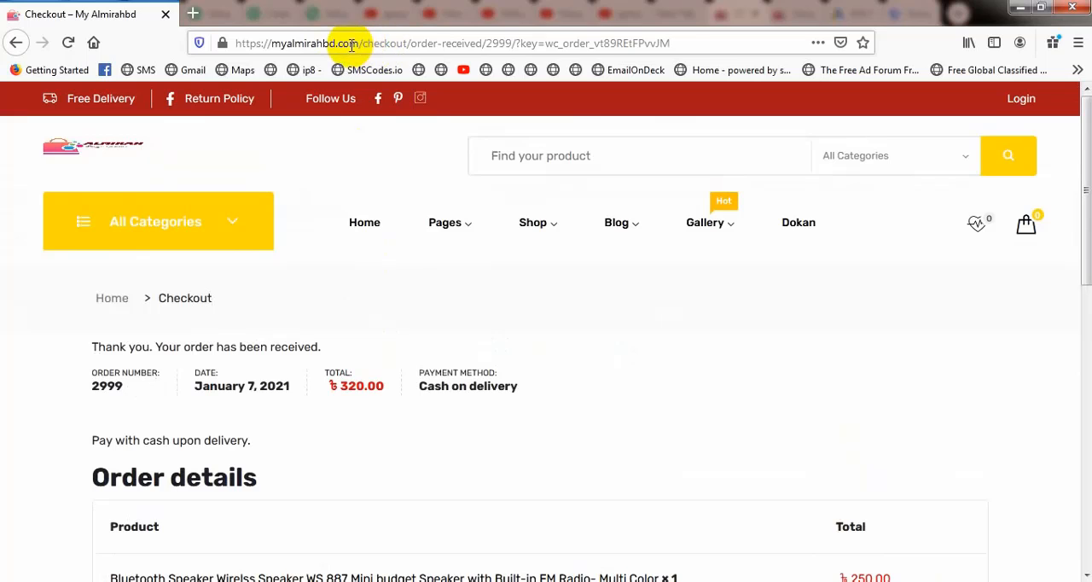
drag(364, 44, 484, 44)
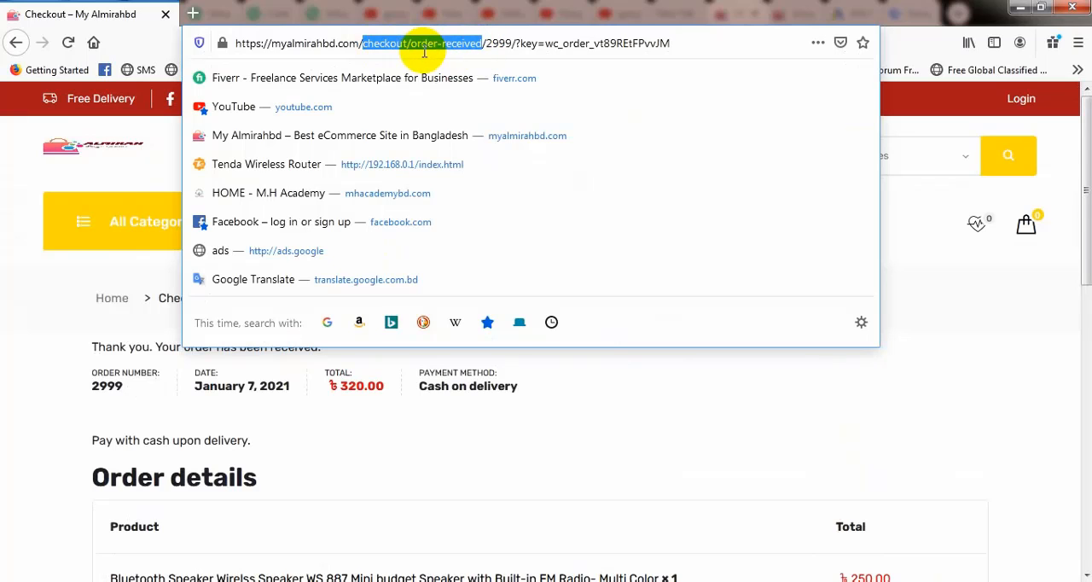
click(932, 123)
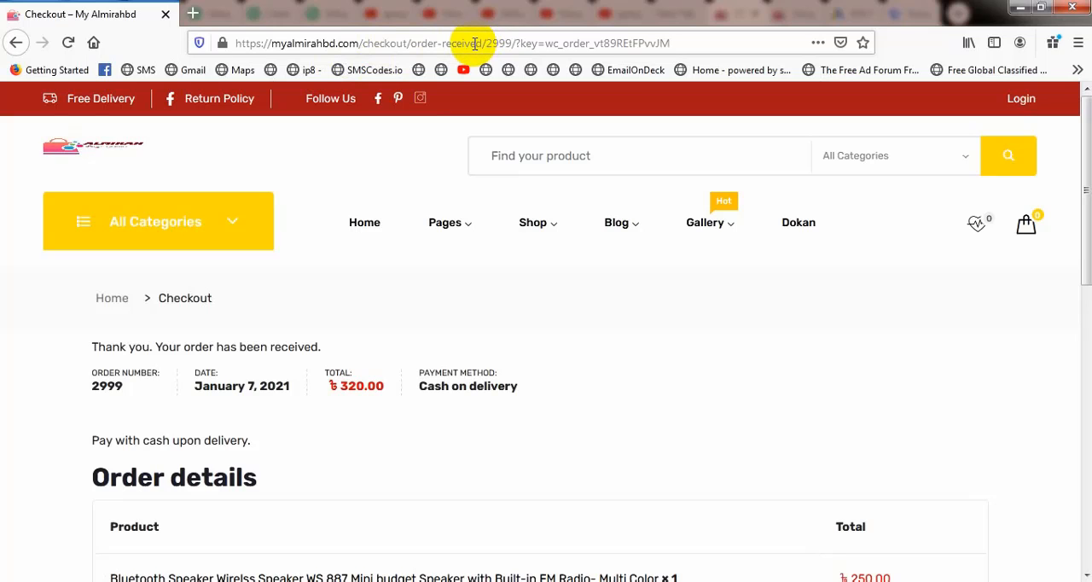
scroll(334, 256, down, 3)
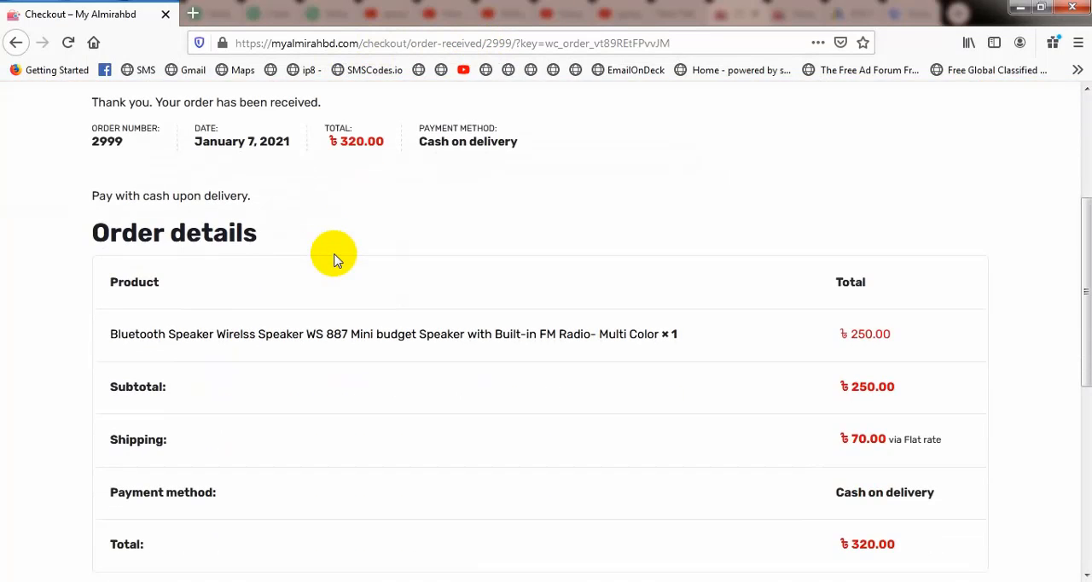
scroll(333, 256, down, 1)
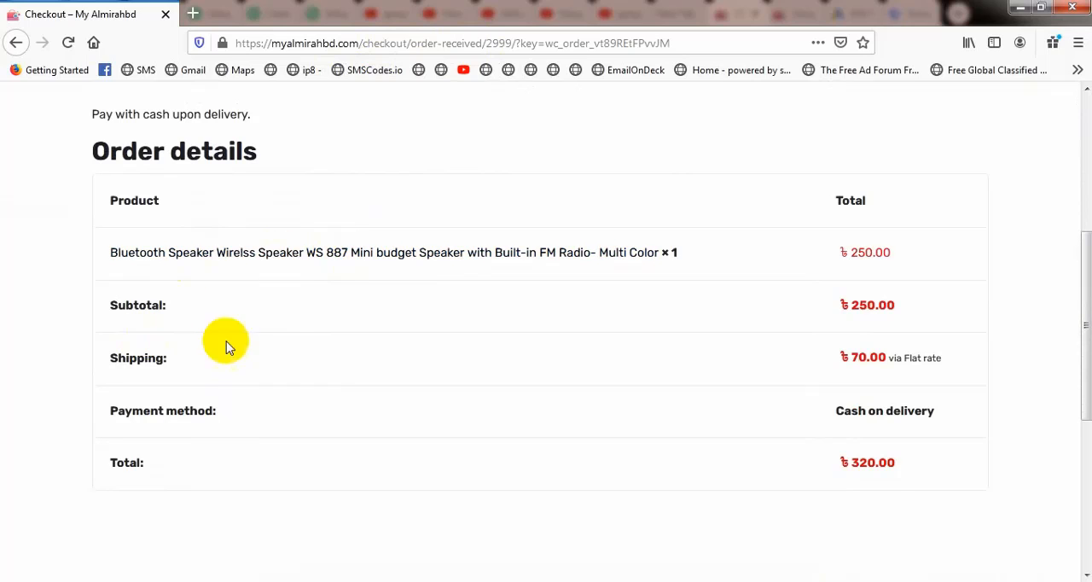
drag(847, 305, 875, 305)
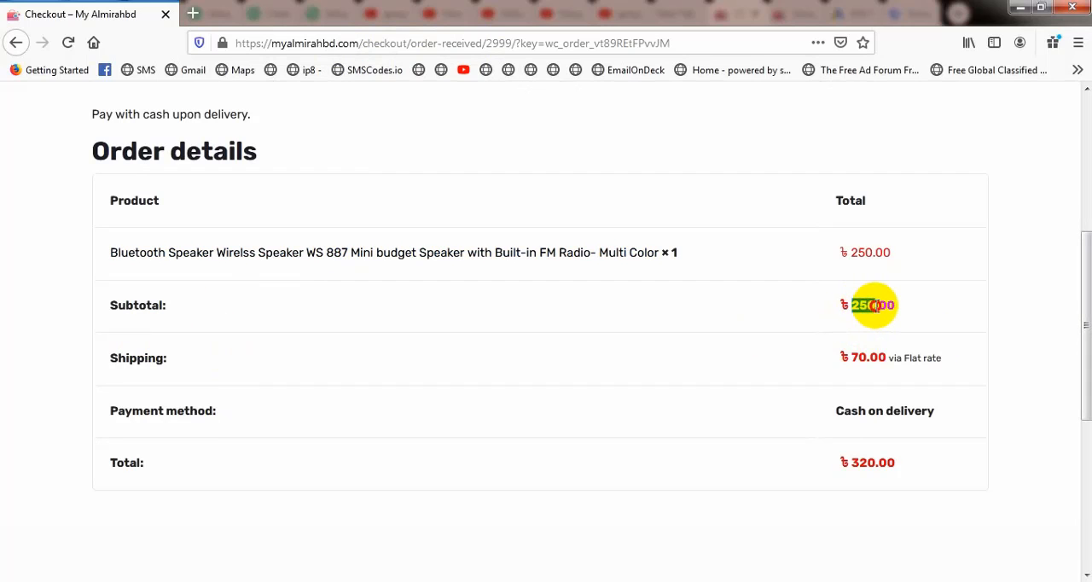
scroll(214, 231, up, 4)
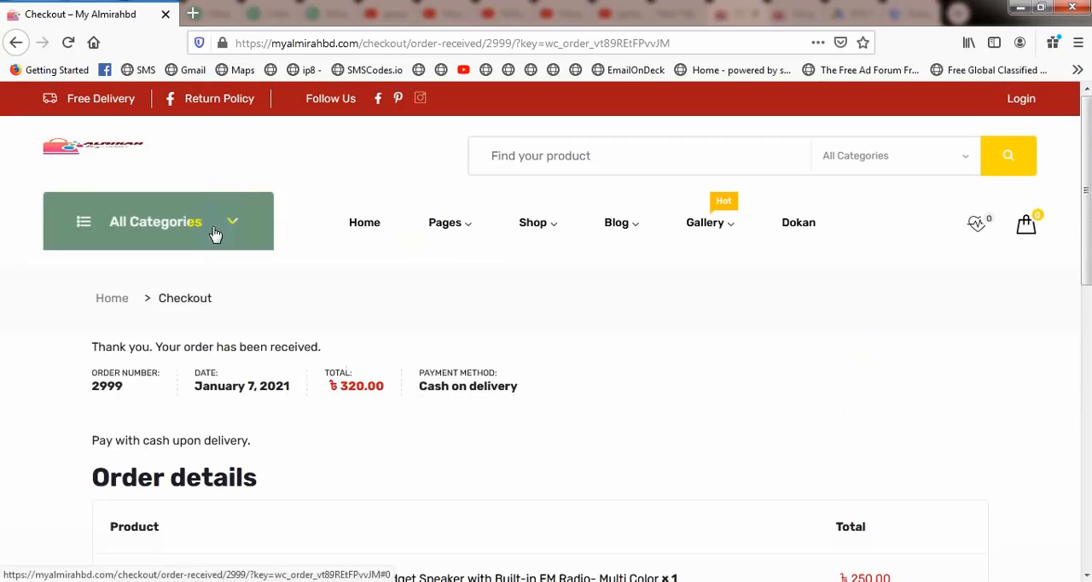
Step: Open the My Almirahbd home page in a separate tab and compare it with the order confirmation page
right_click(107, 147)
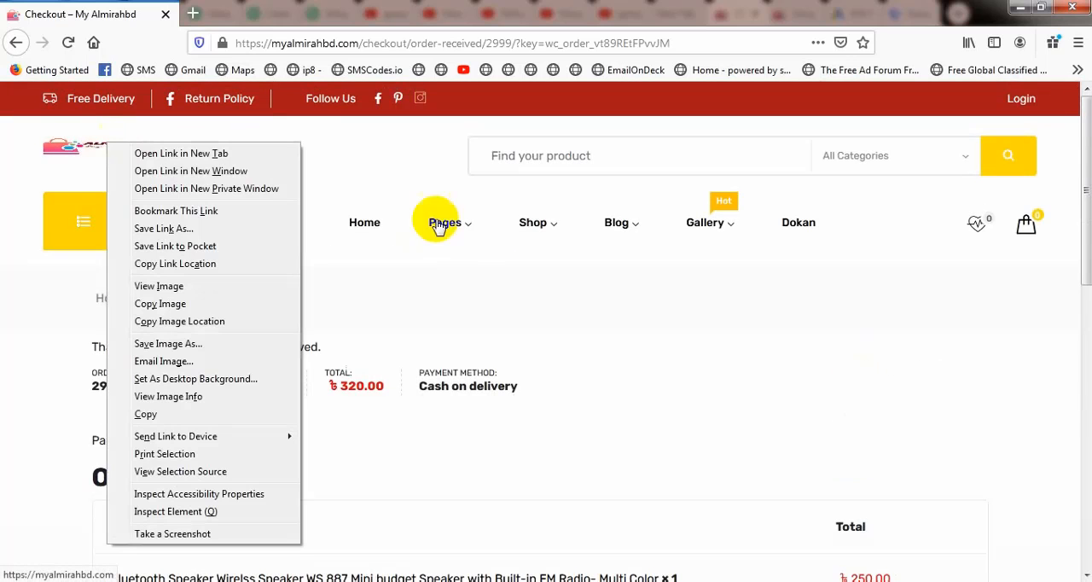
click(181, 153)
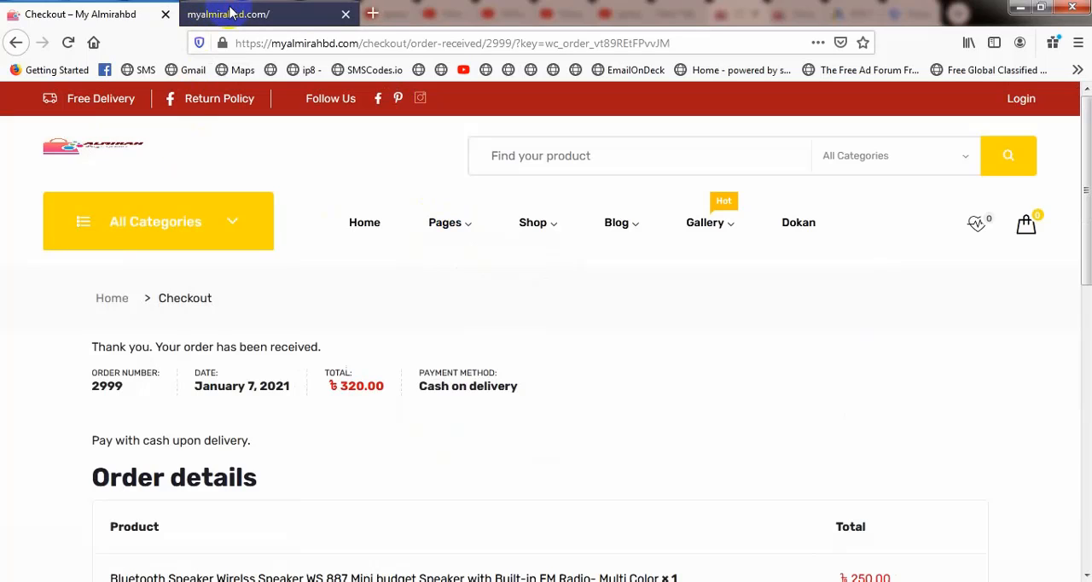
click(230, 12)
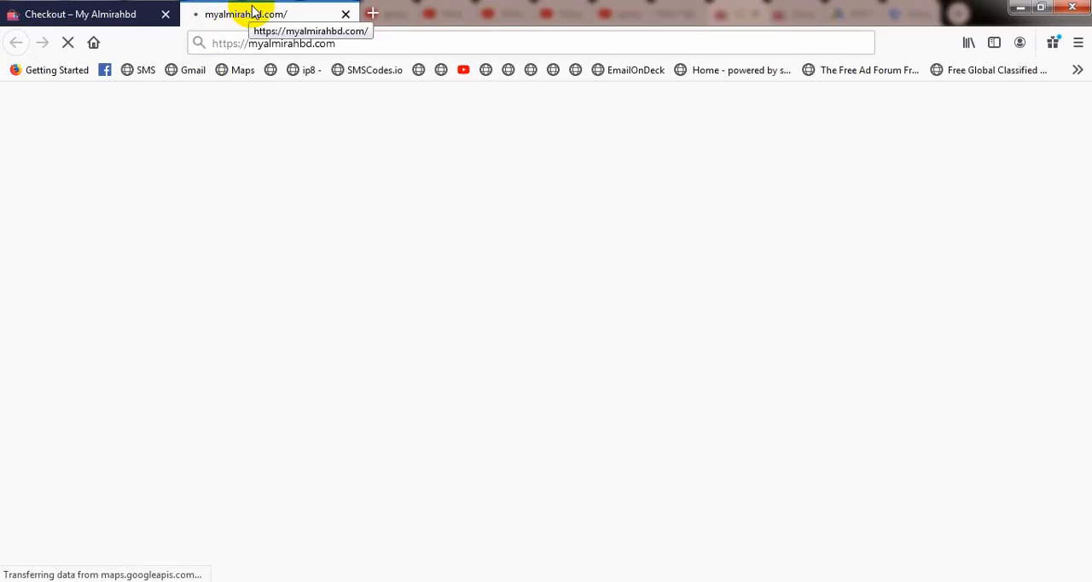
click(86, 13)
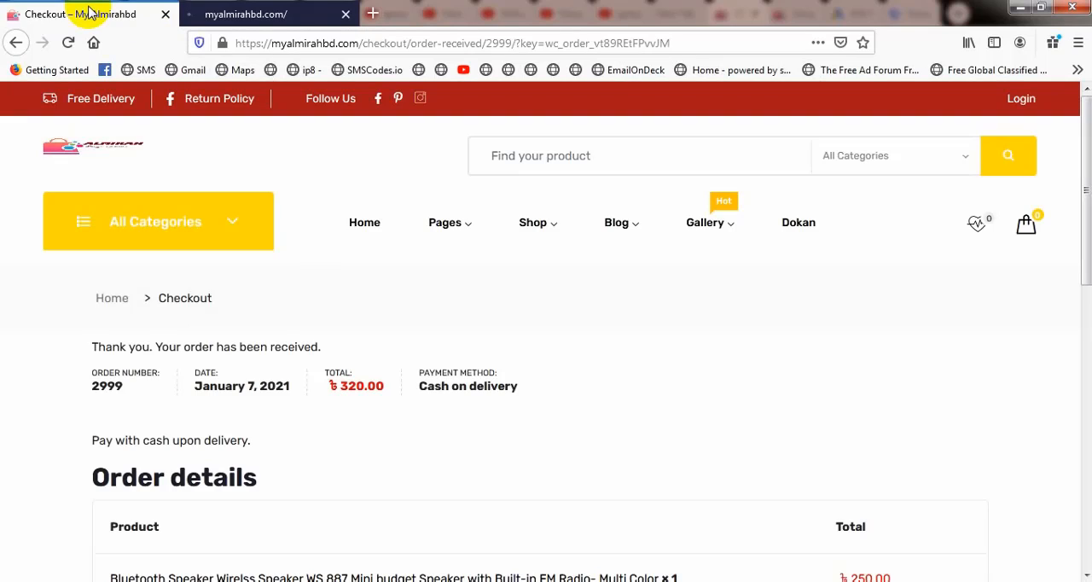
click(261, 14)
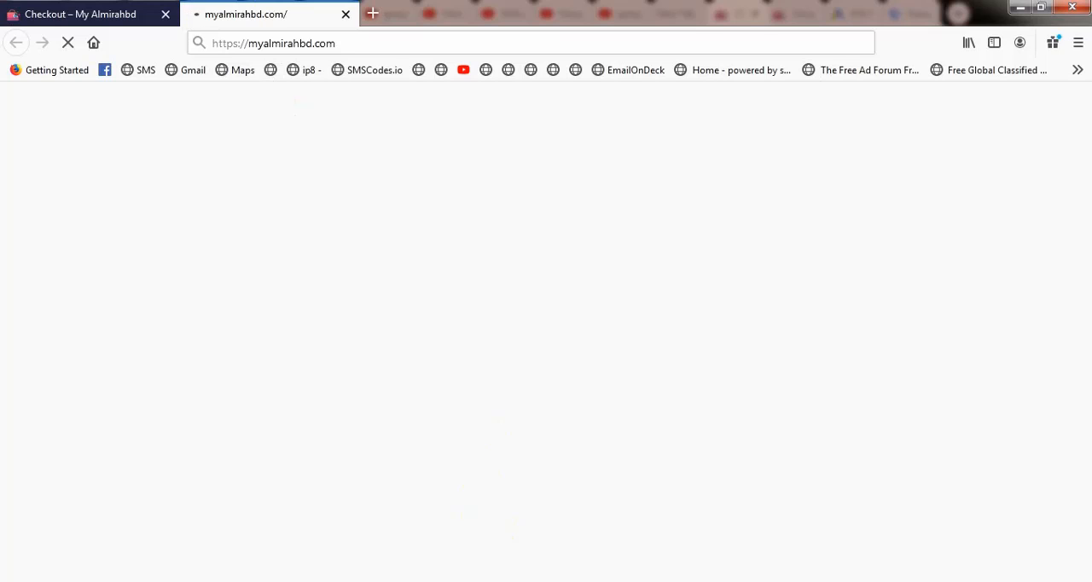
Step: In the Notepad list under Google Tag Manager, insert "Conversion Tracking" as item 1 above Remarketing
click(466, 580)
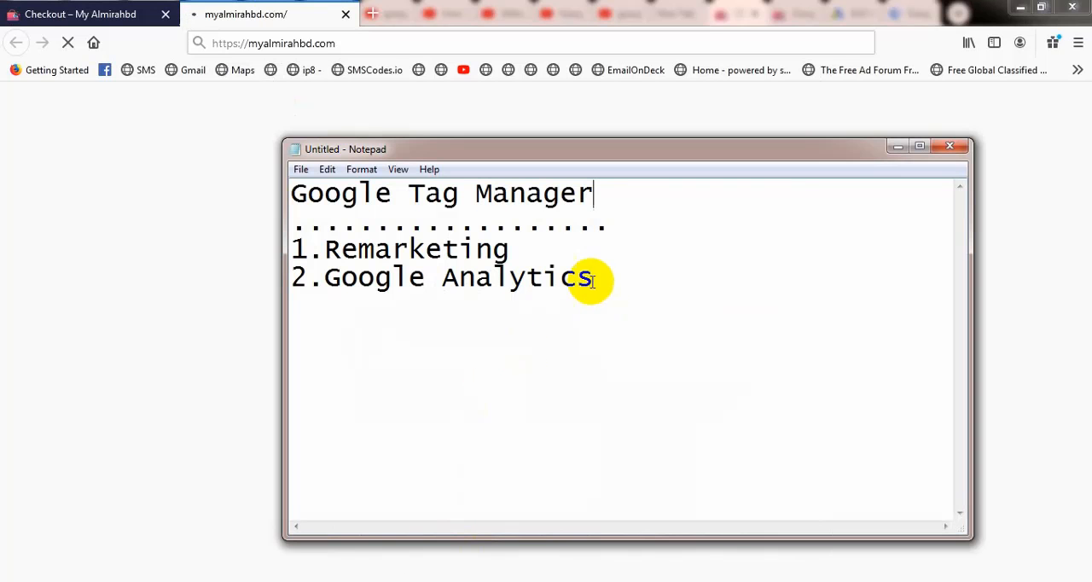
click(325, 248)
key(Return)
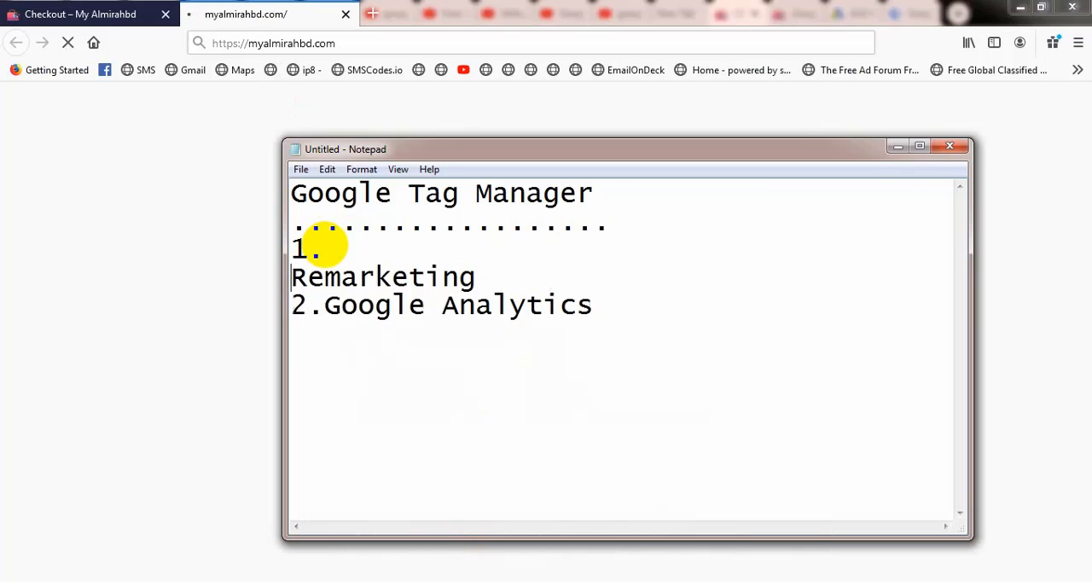
click(337, 247)
text(Co)
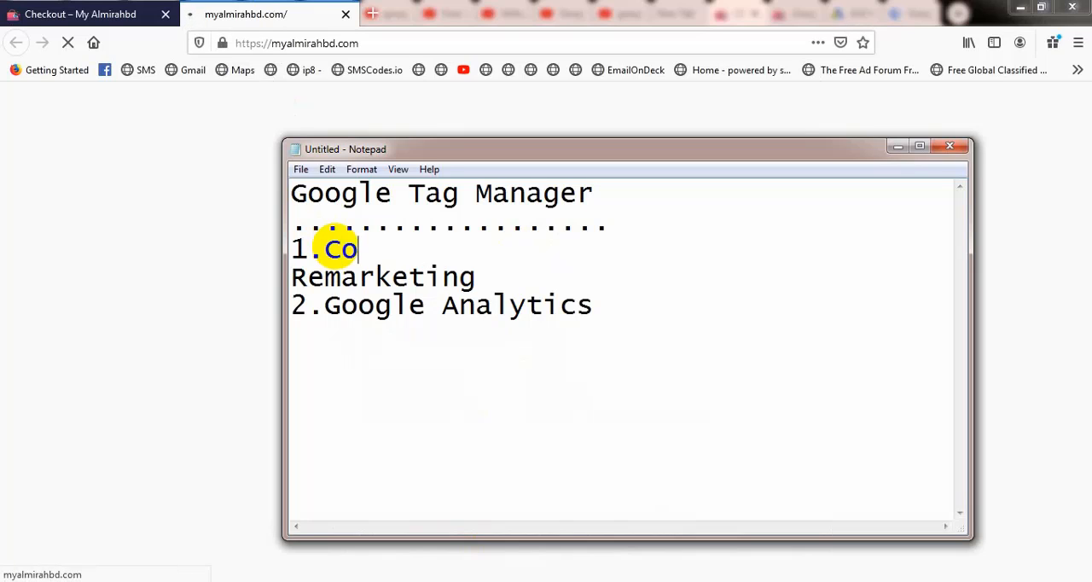
text(nvers)
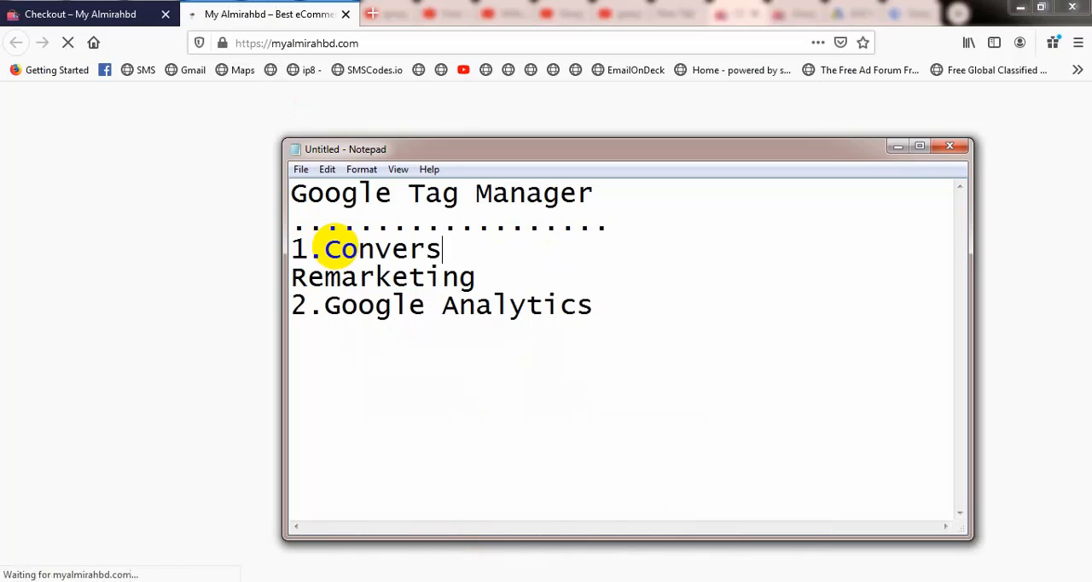
text(ion T)
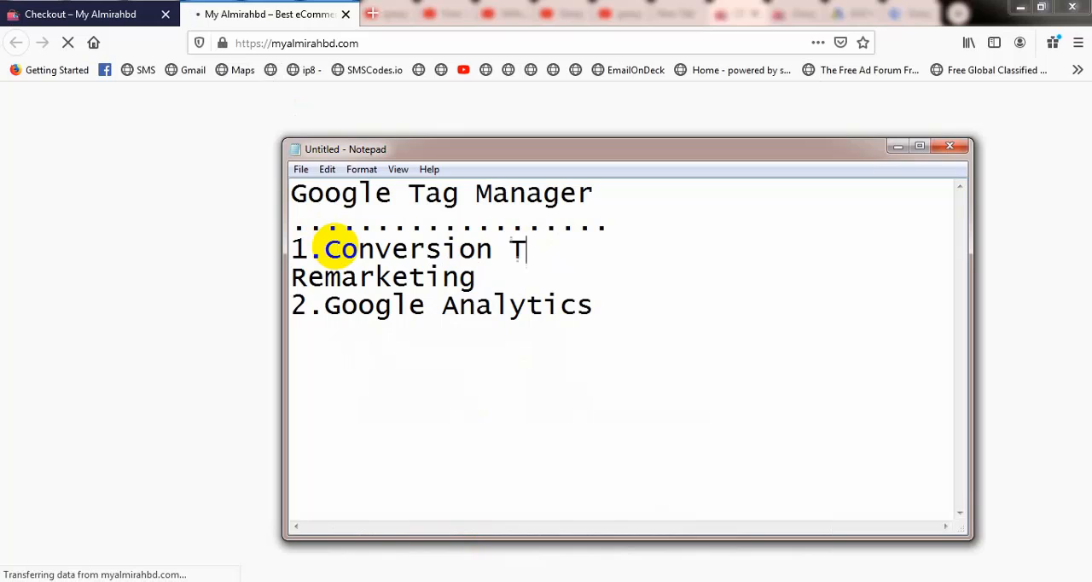
text(racki)
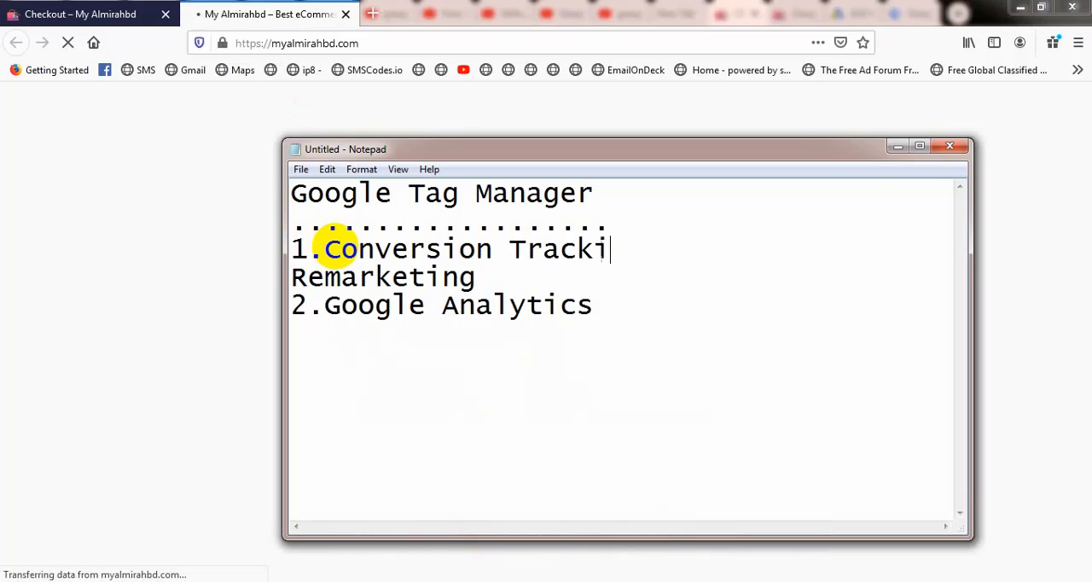
text(ng)
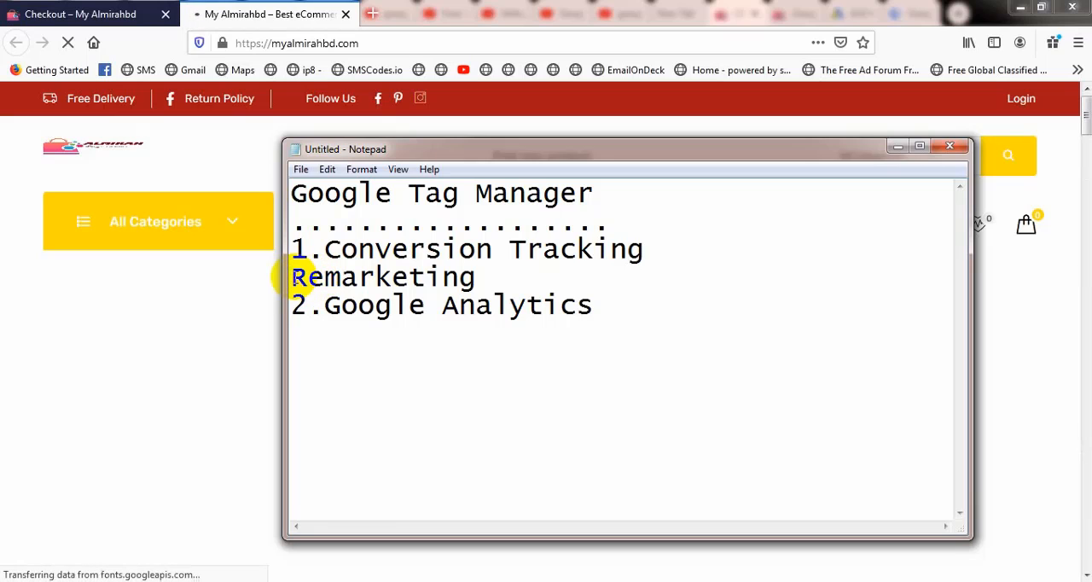
Step: Renumber Remarketing as item 2 and Google Analytics as item 3, and minimize the Notepad list
click(291, 277)
text(2.)
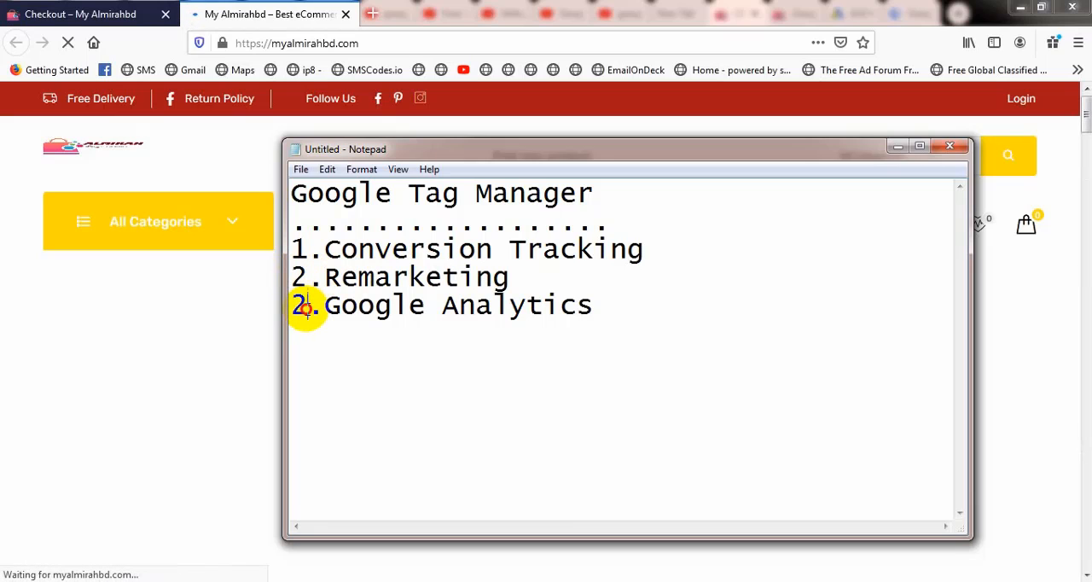
click(307, 306)
key(BackSpace)
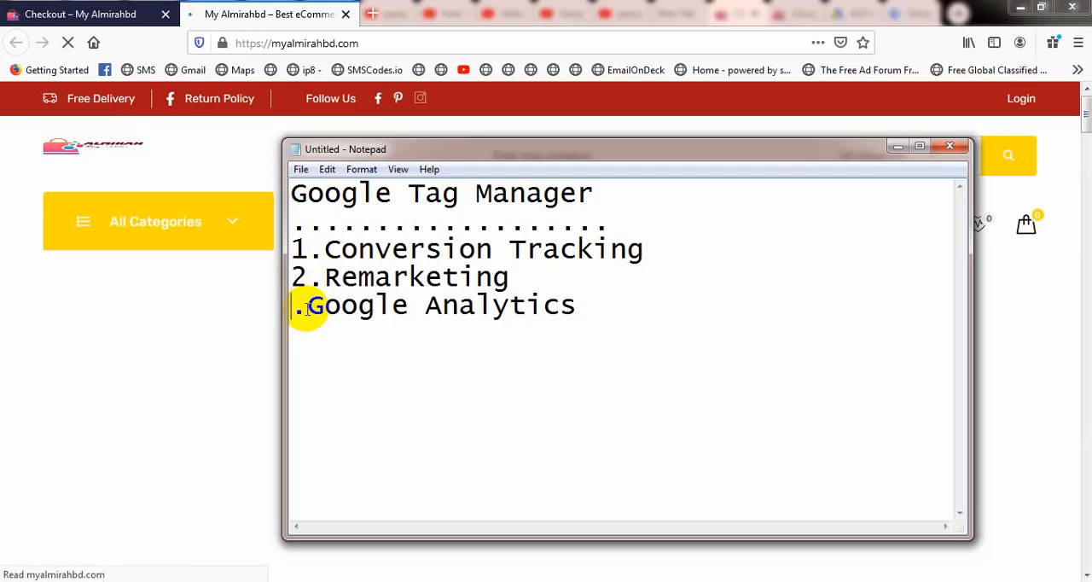
text(3)
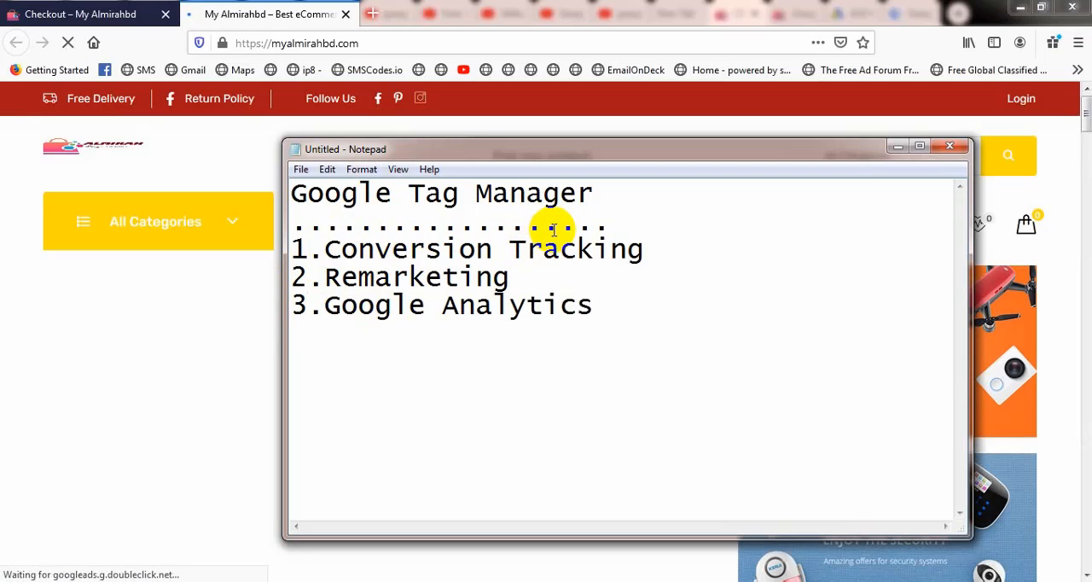
click(898, 150)
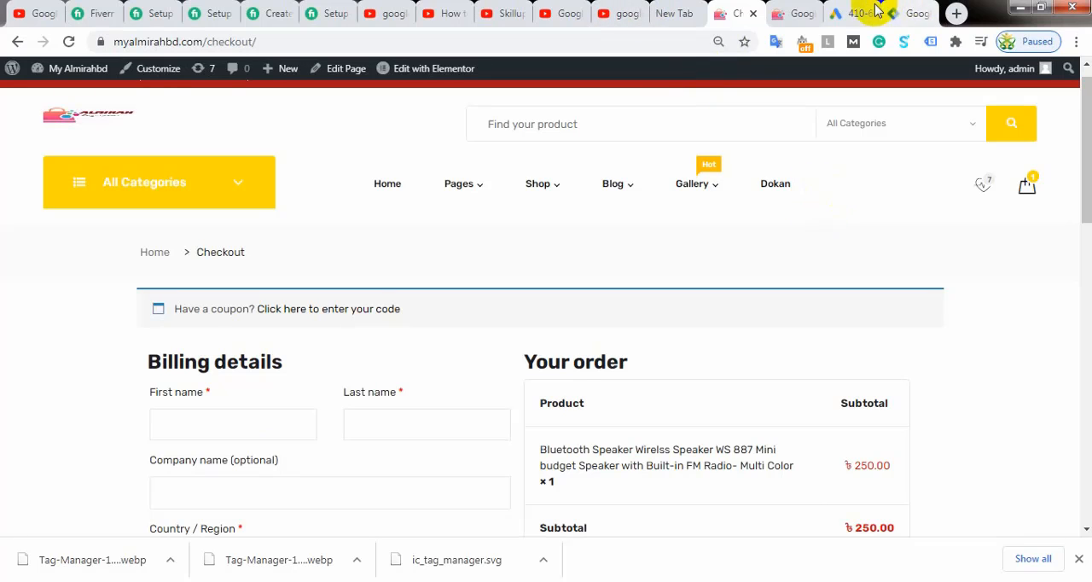
Step: Switch to Google Ads in Chrome and remove the Subscribe and Purchase conversion actions
click(844, 14)
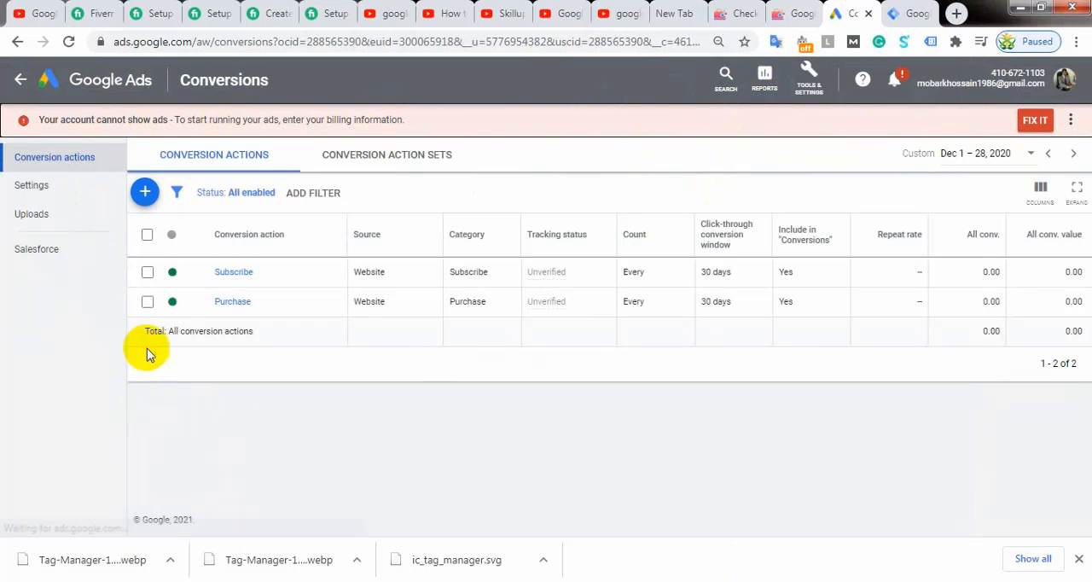
click(148, 303)
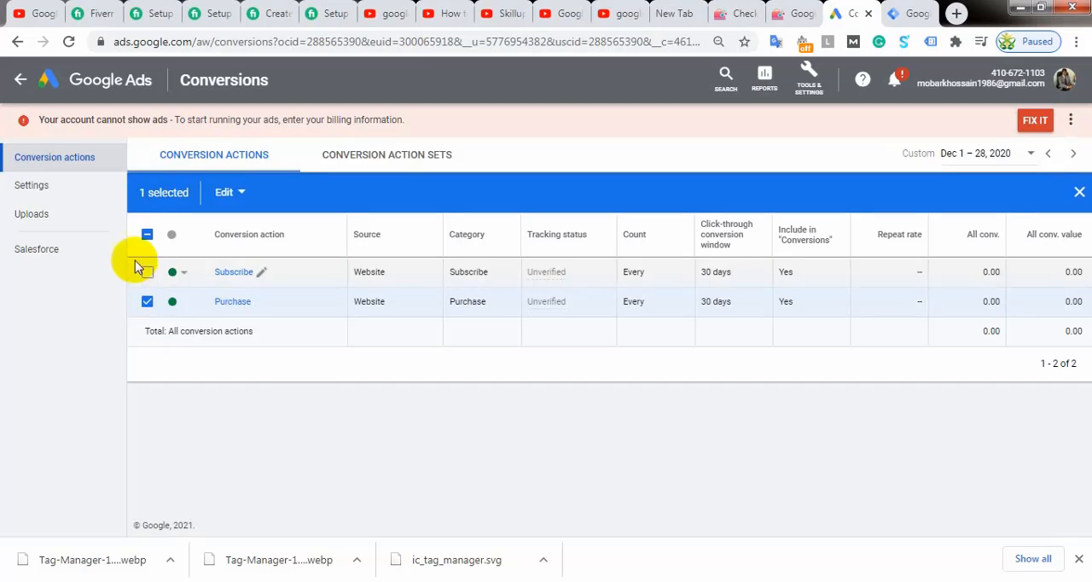
click(147, 271)
click(239, 192)
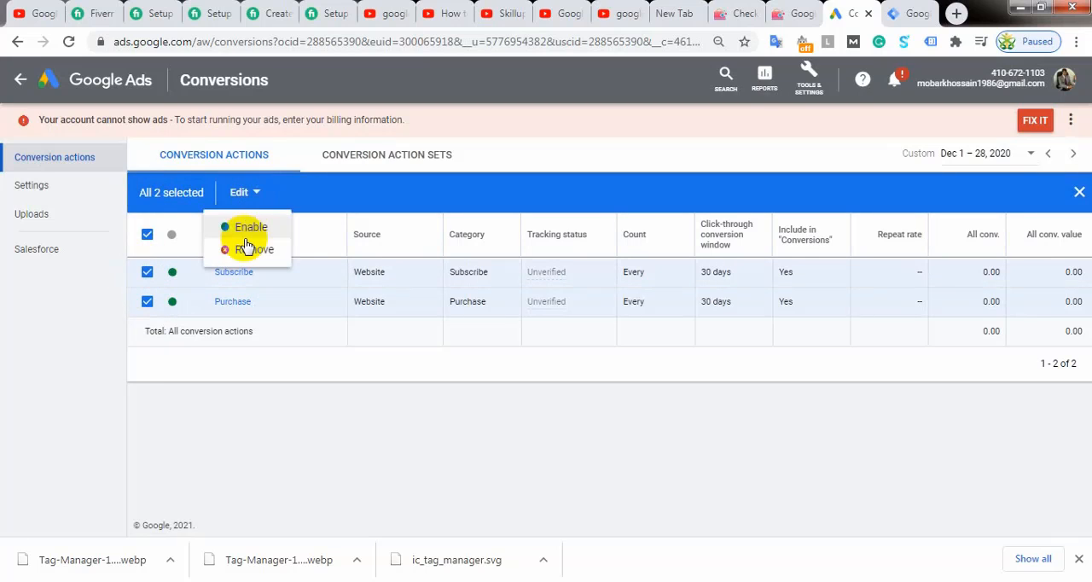
click(245, 250)
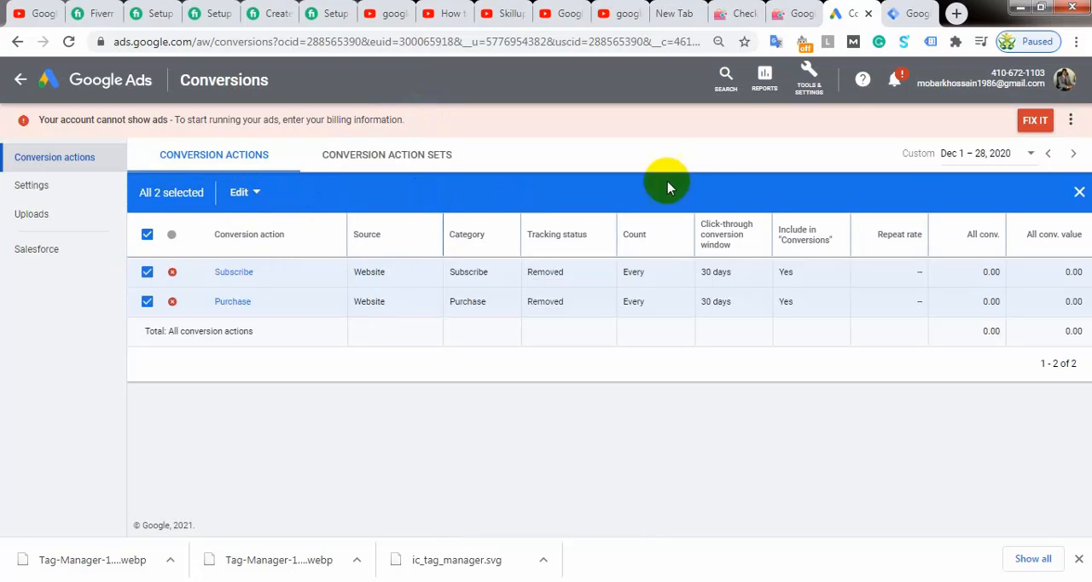
Step: Reopen the Conversions page and try to remove the two selected conversion actions again
click(810, 79)
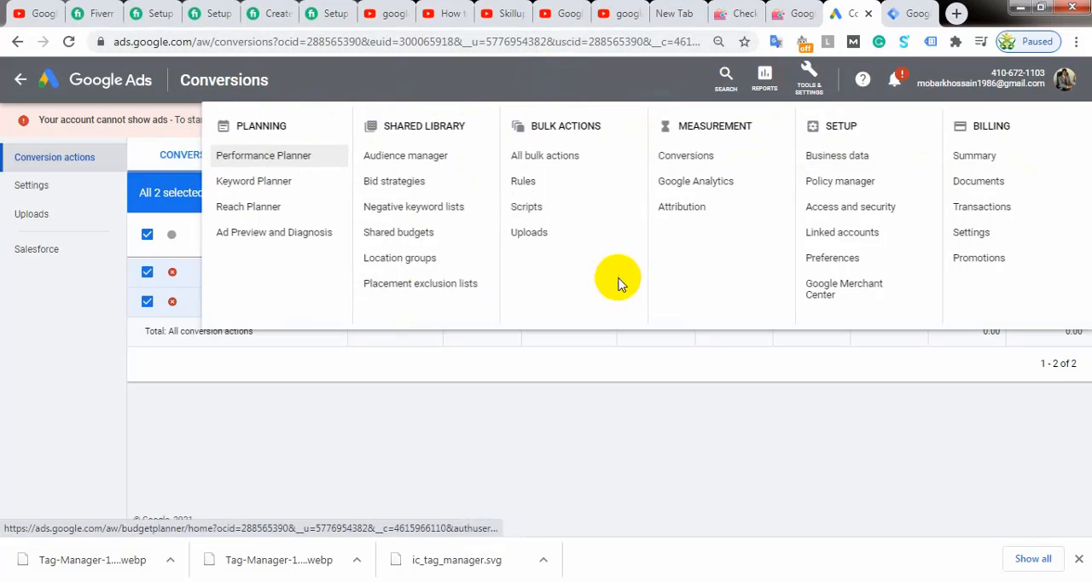
click(689, 159)
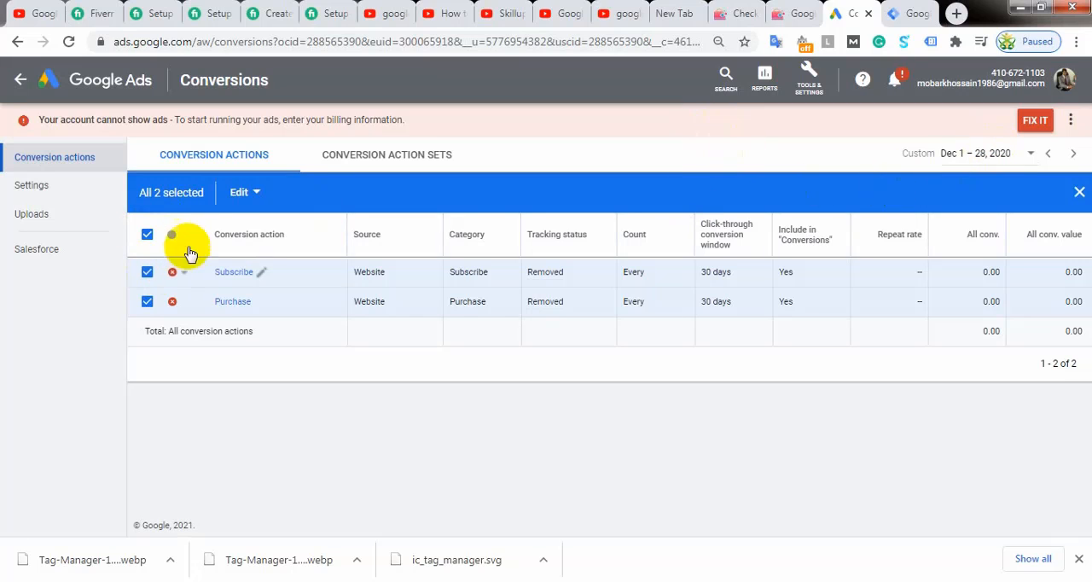
click(254, 194)
click(249, 247)
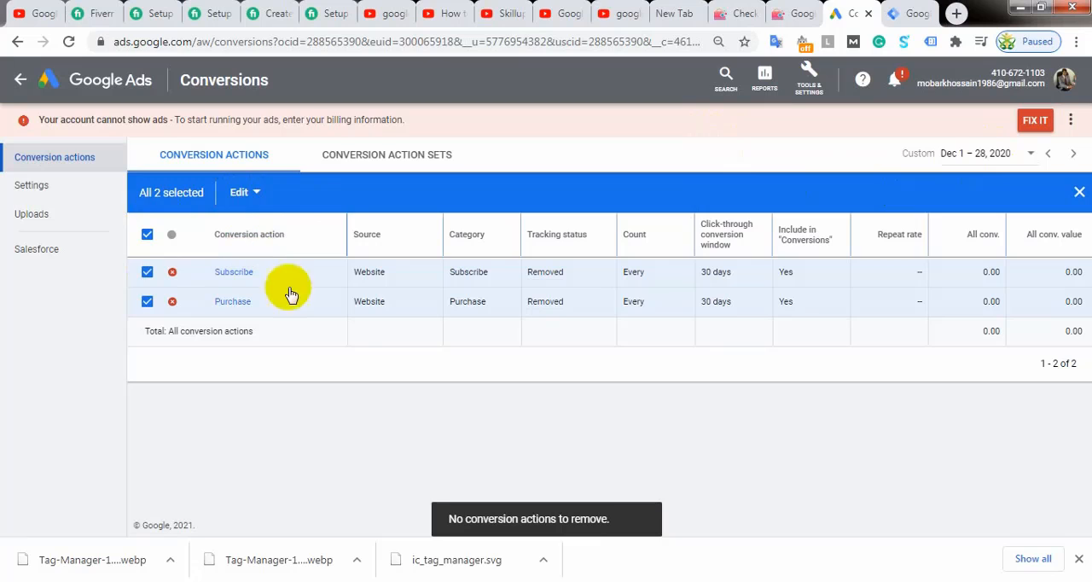
Step: Reload the Conversions page and start a new conversion action of the Website type
click(69, 44)
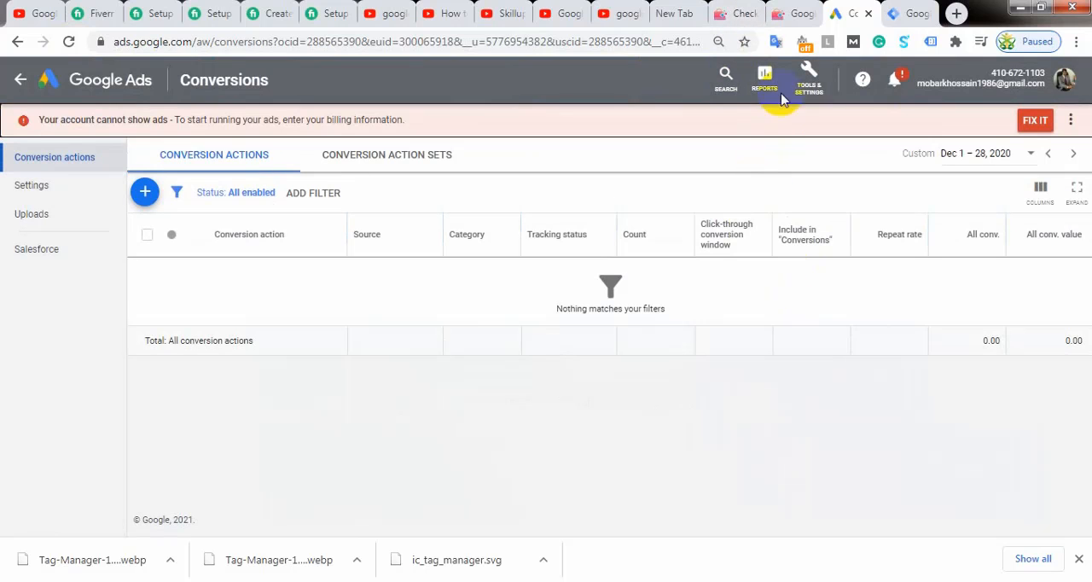
click(806, 80)
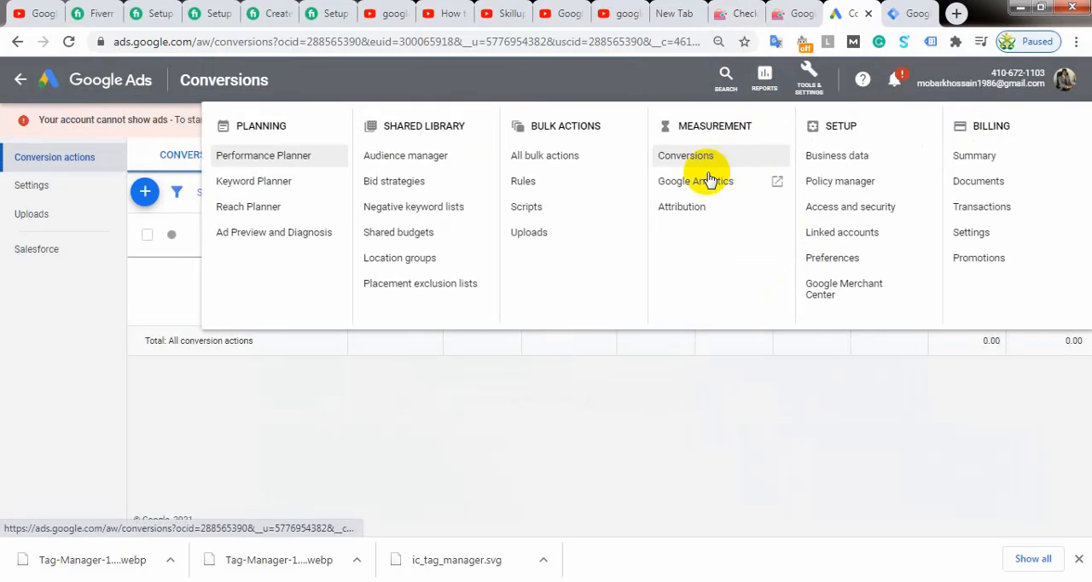
click(698, 158)
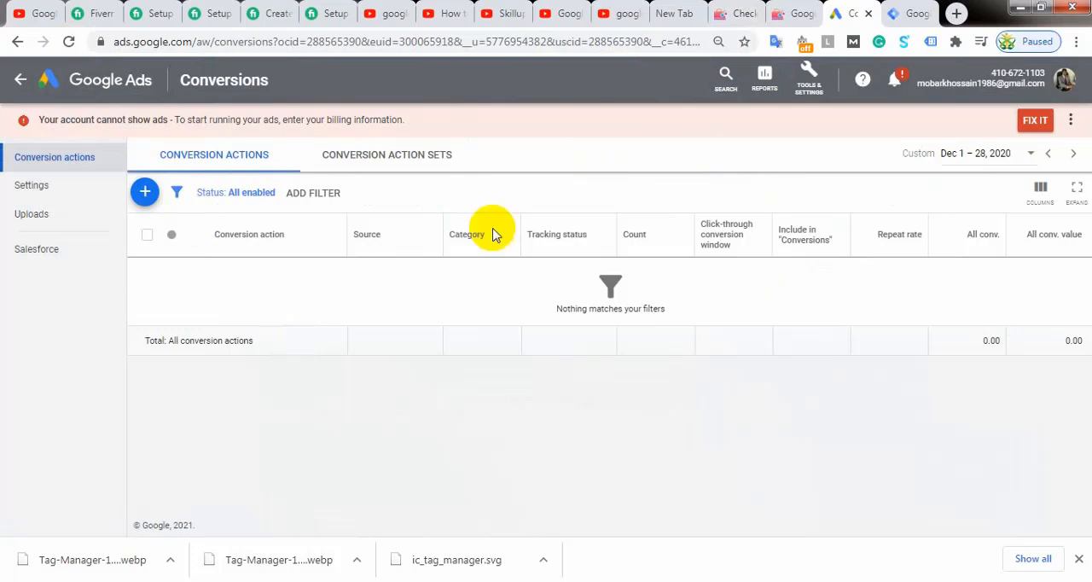
click(146, 196)
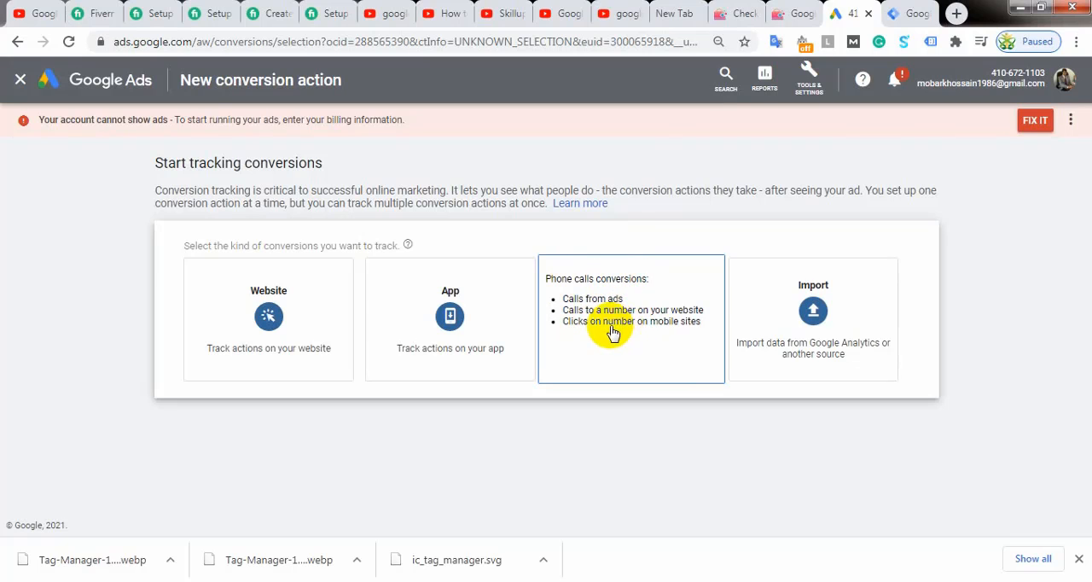
click(265, 277)
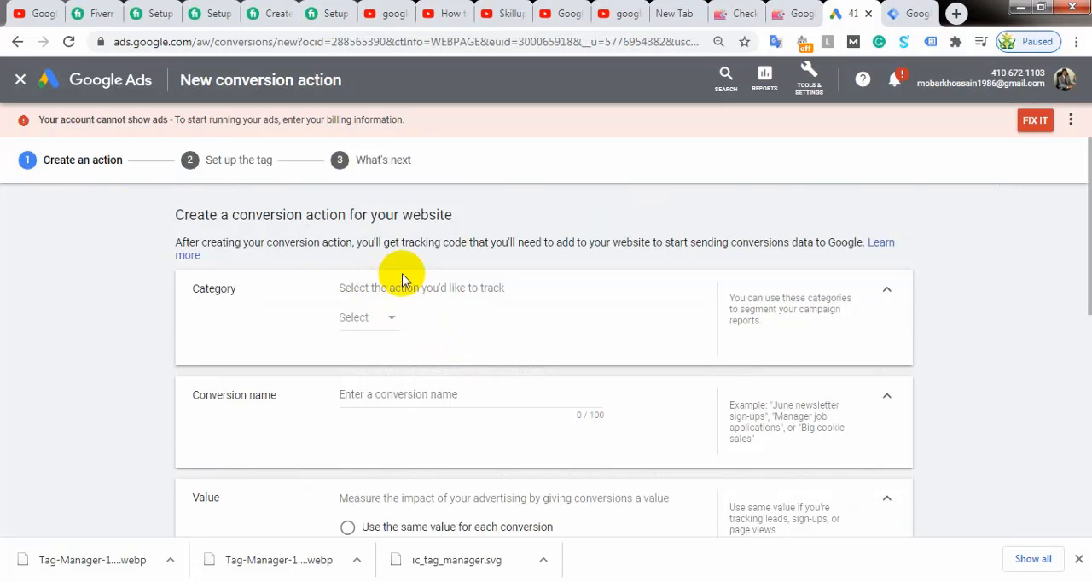
Step: Set the conversion action's category to Purchase and view the store's checkout page before returning to Google Ads
click(390, 318)
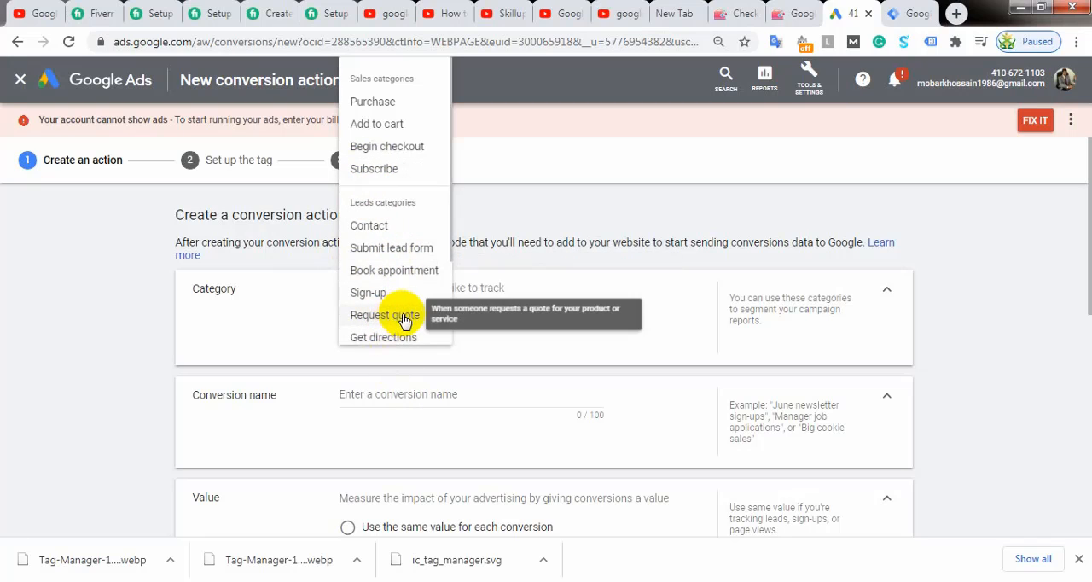
scroll(402, 307, down, 1)
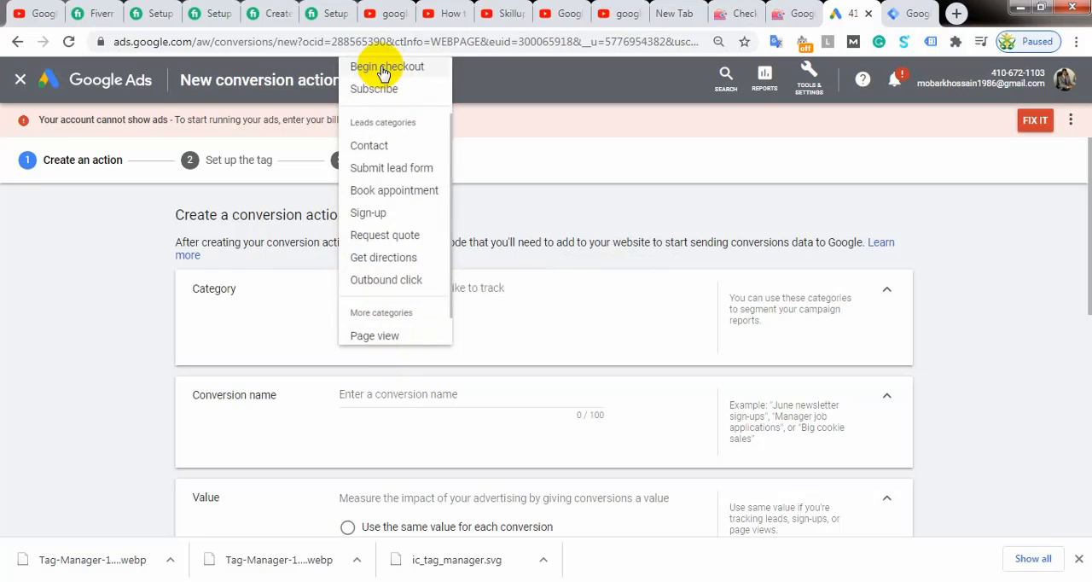
scroll(391, 237, up, 2)
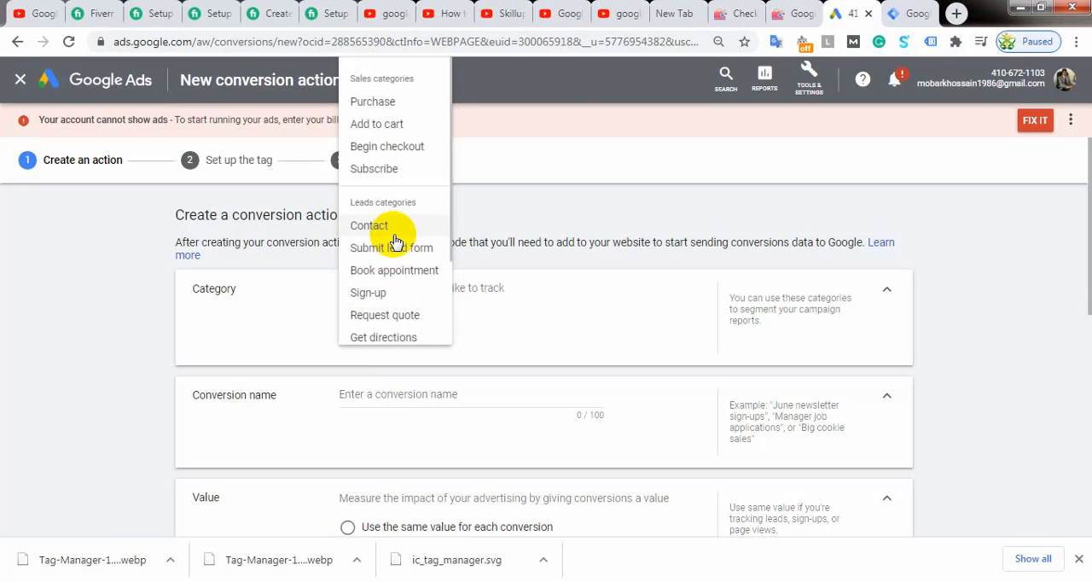
scroll(395, 242, down, 3)
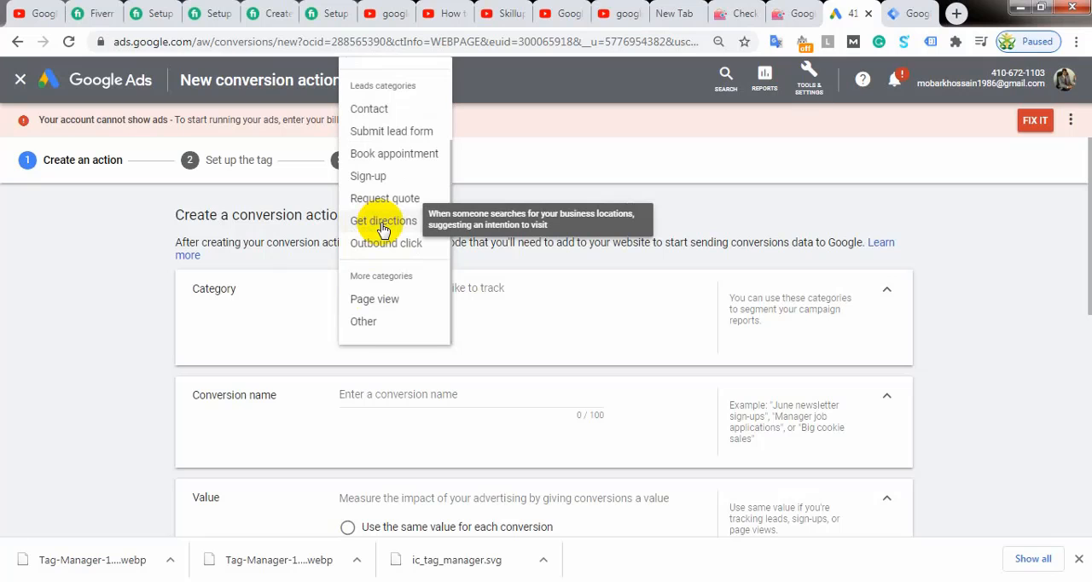
scroll(382, 228, up, 1)
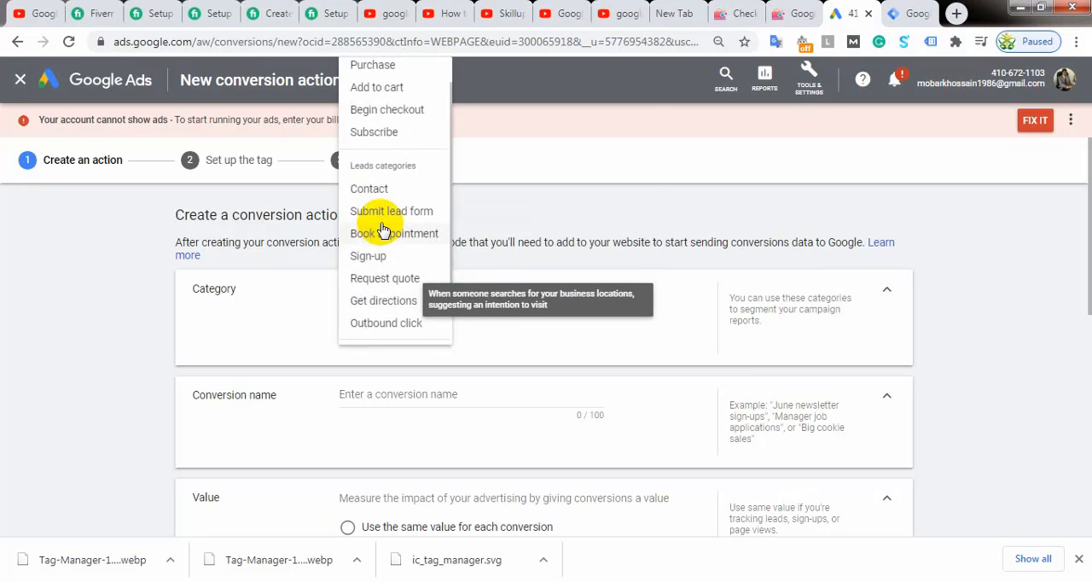
scroll(382, 229, down, 1)
scroll(382, 223, up, 1)
scroll(382, 229, up, 1)
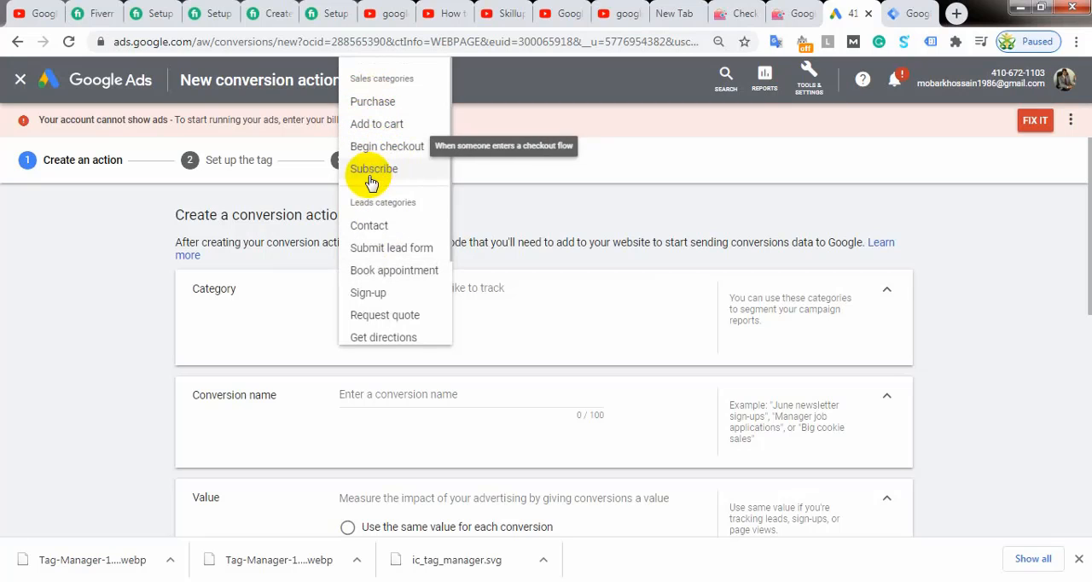
click(372, 102)
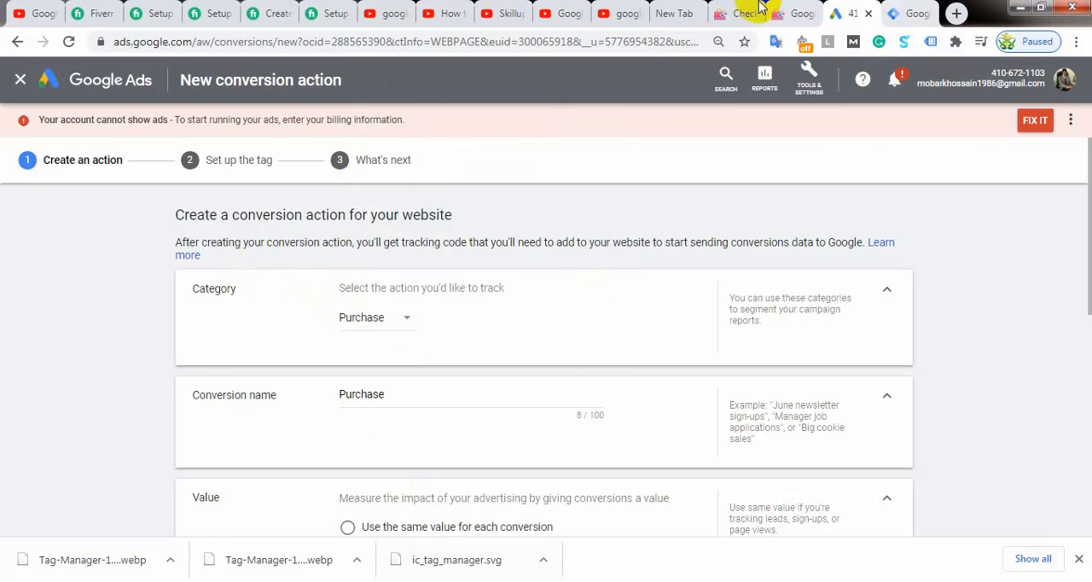
click(723, 13)
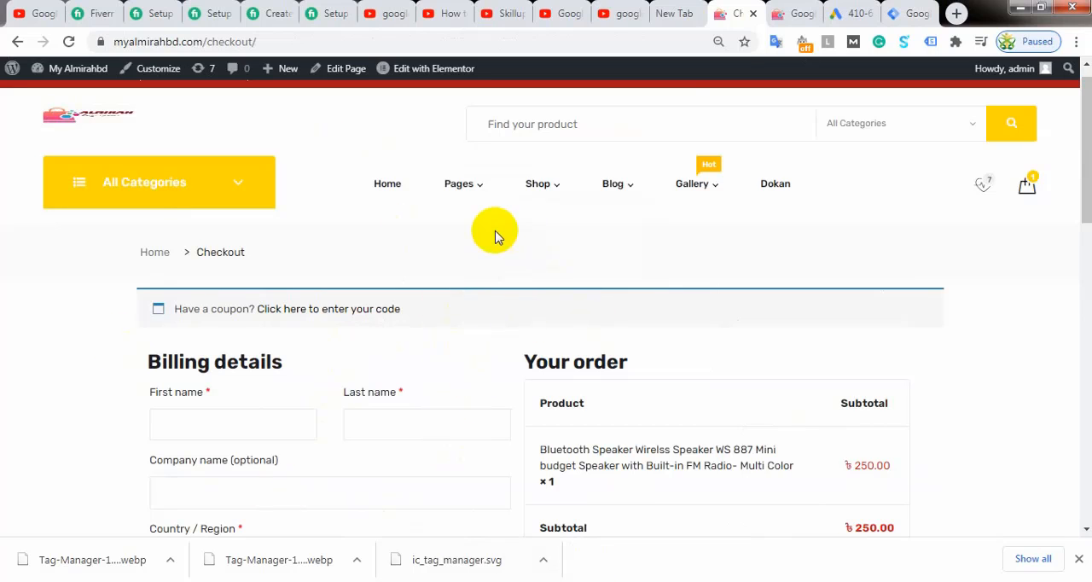
click(835, 15)
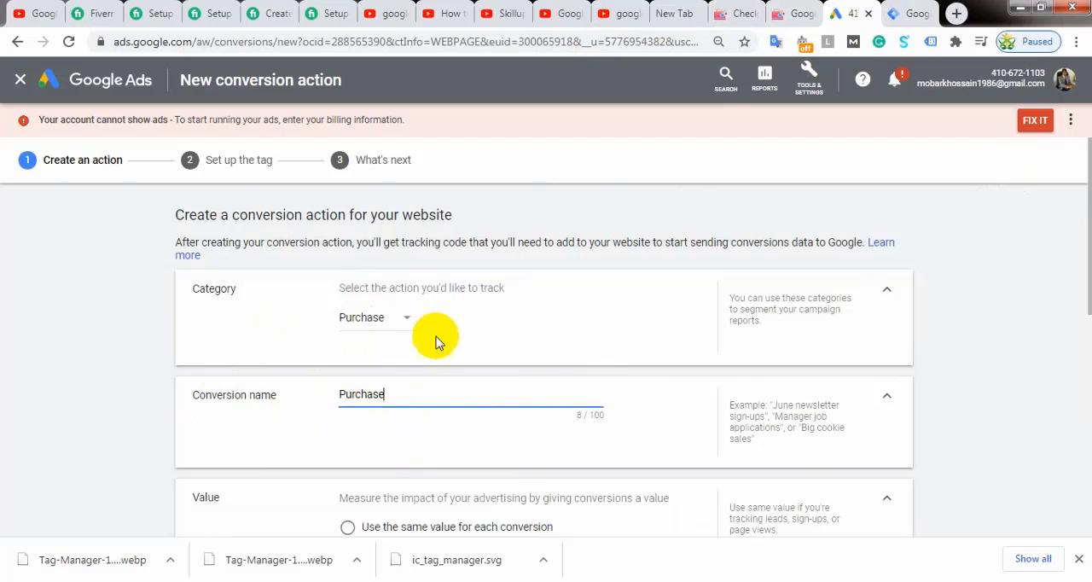
Step: Use the same value of 15 US dollars for each conversion and review the Count and conversion window settings
scroll(435, 339, down, 2)
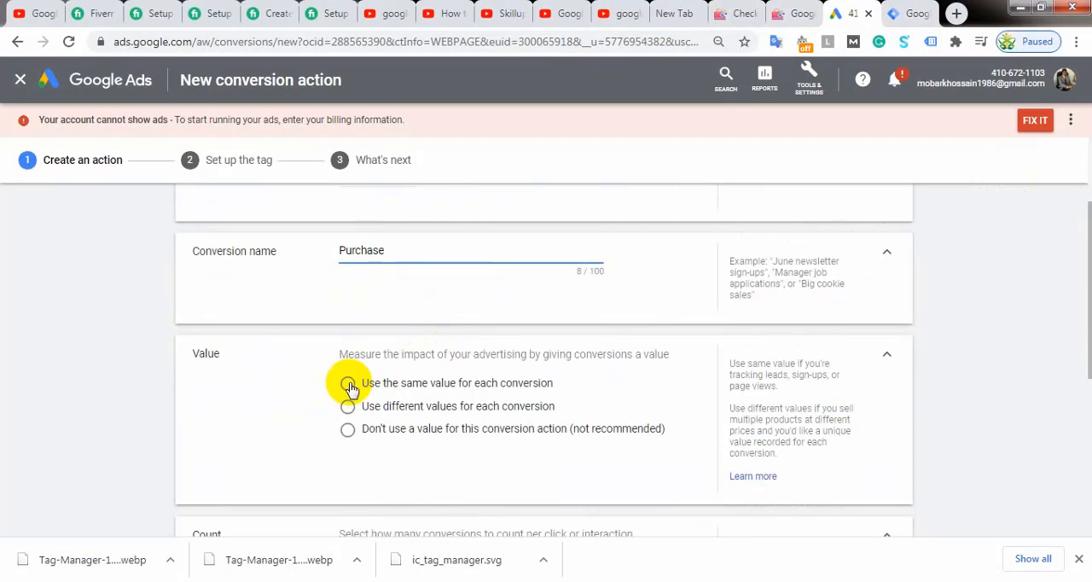
scroll(256, 324, down, 2)
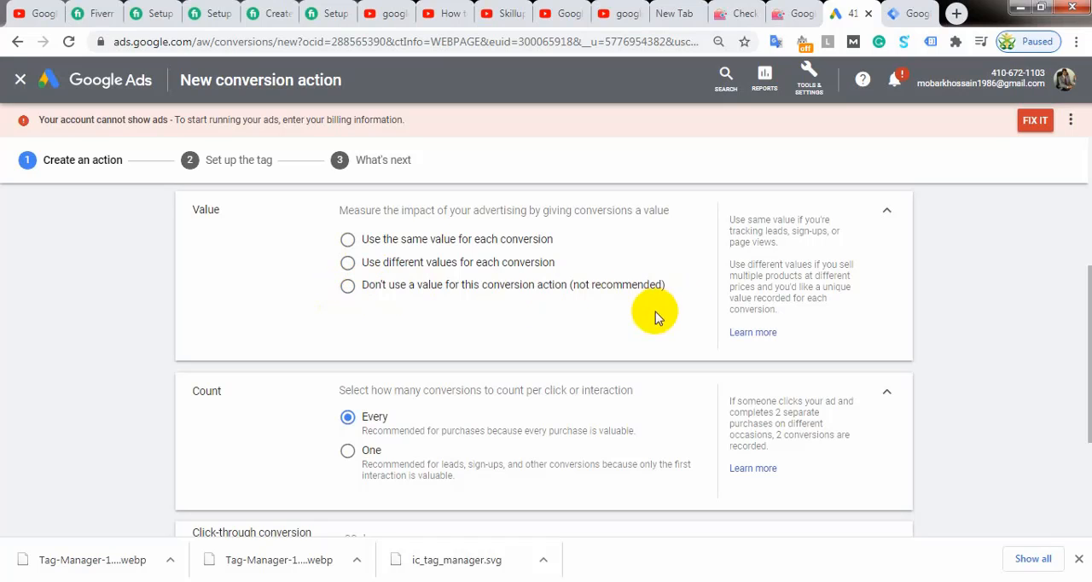
click(347, 241)
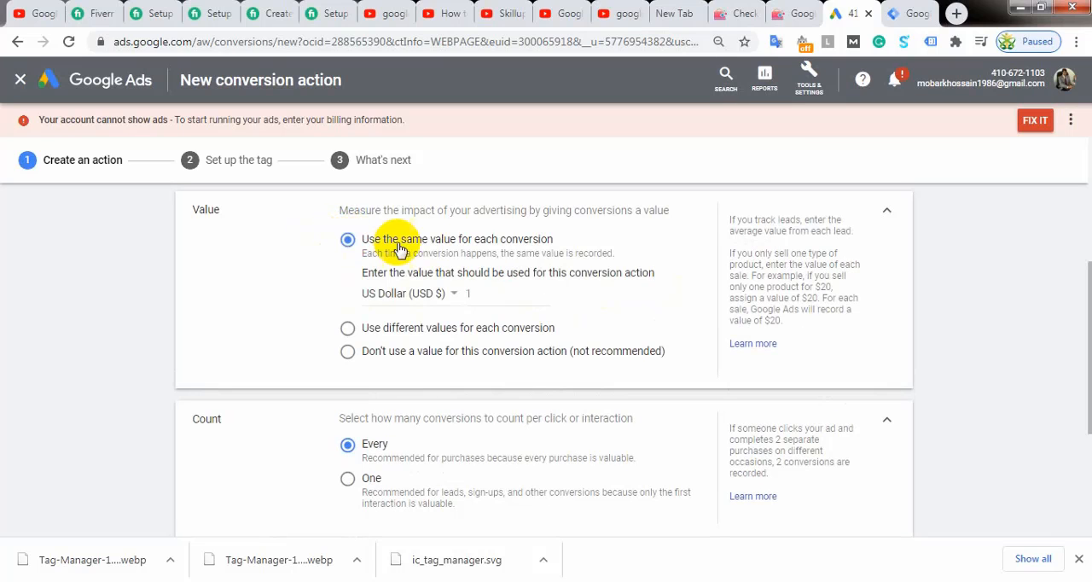
click(473, 292)
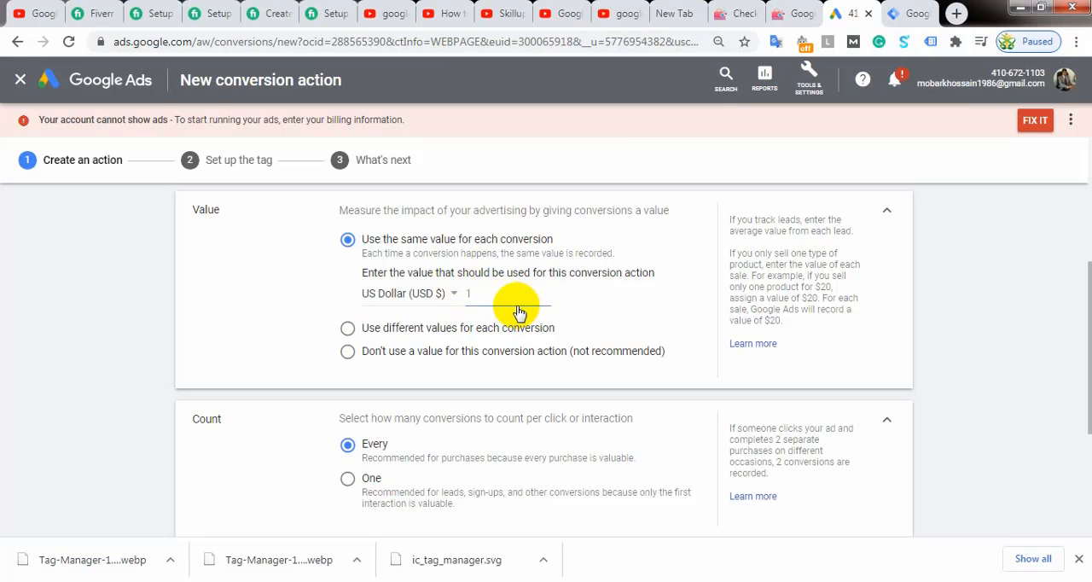
key(BackSpace)
text(20)
key(BackSpace)
text(15)
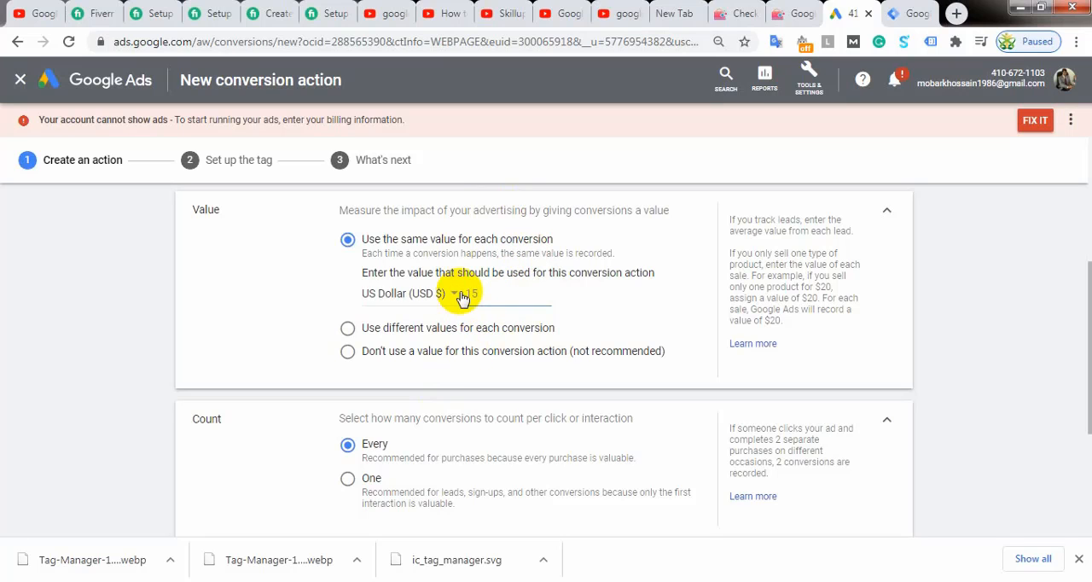
scroll(460, 315, down, 2)
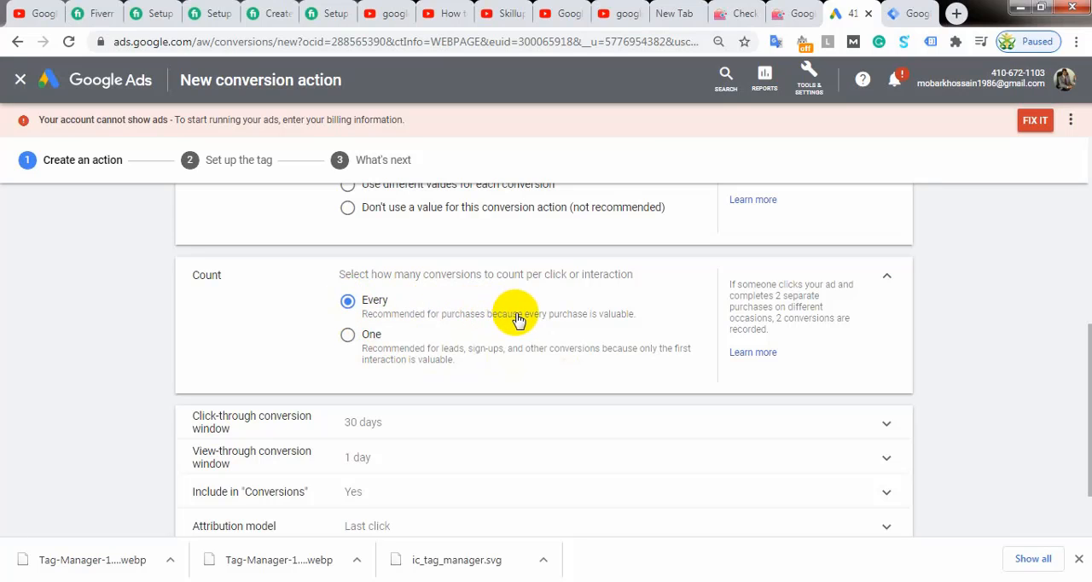
scroll(473, 329, down, 1)
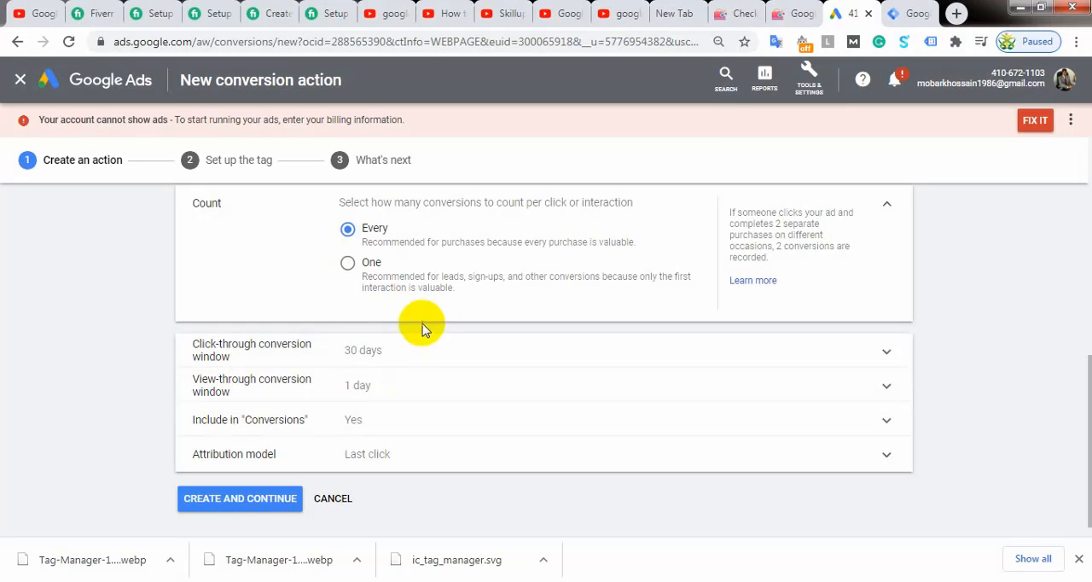
Step: Search Google for "wordpress theme" in a new browser tab
click(957, 15)
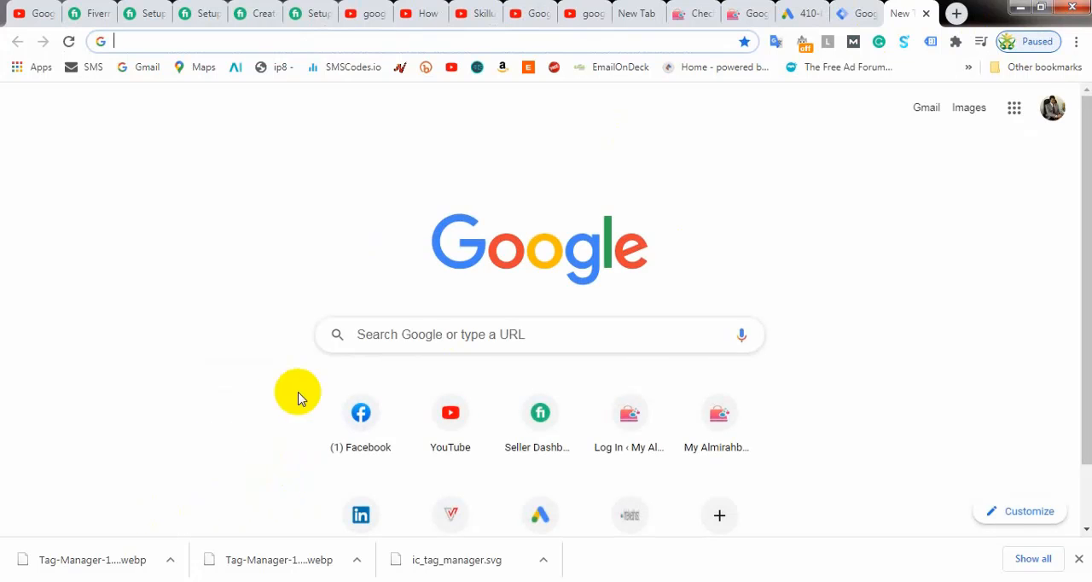
click(431, 339)
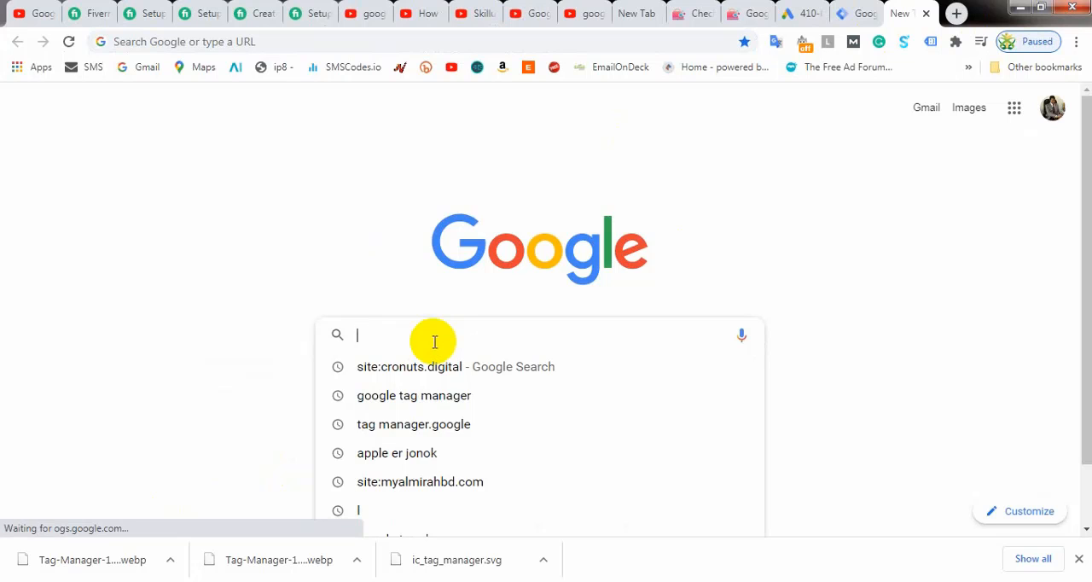
text(wor)
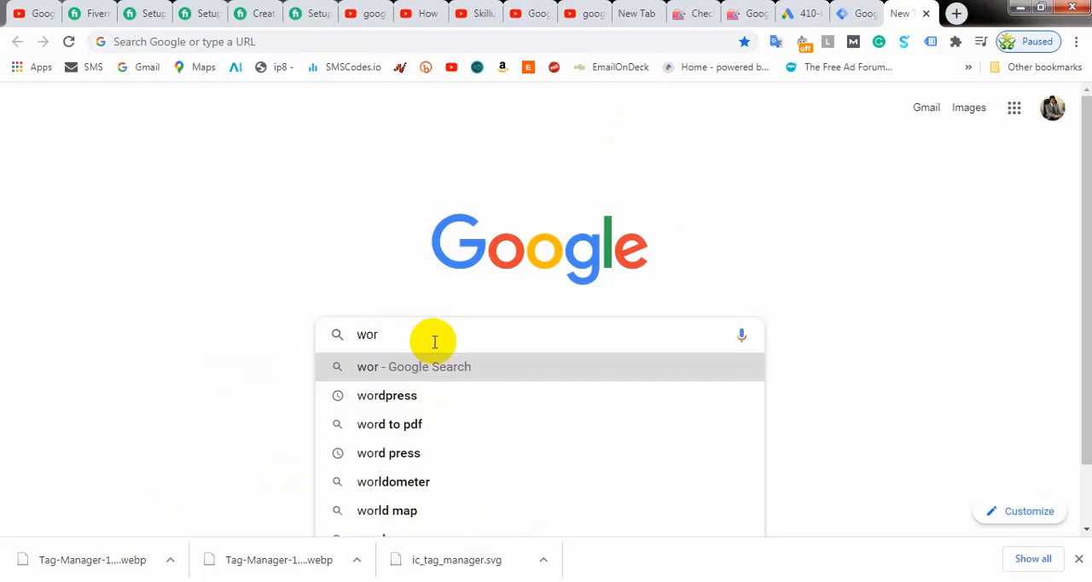
text(dpr)
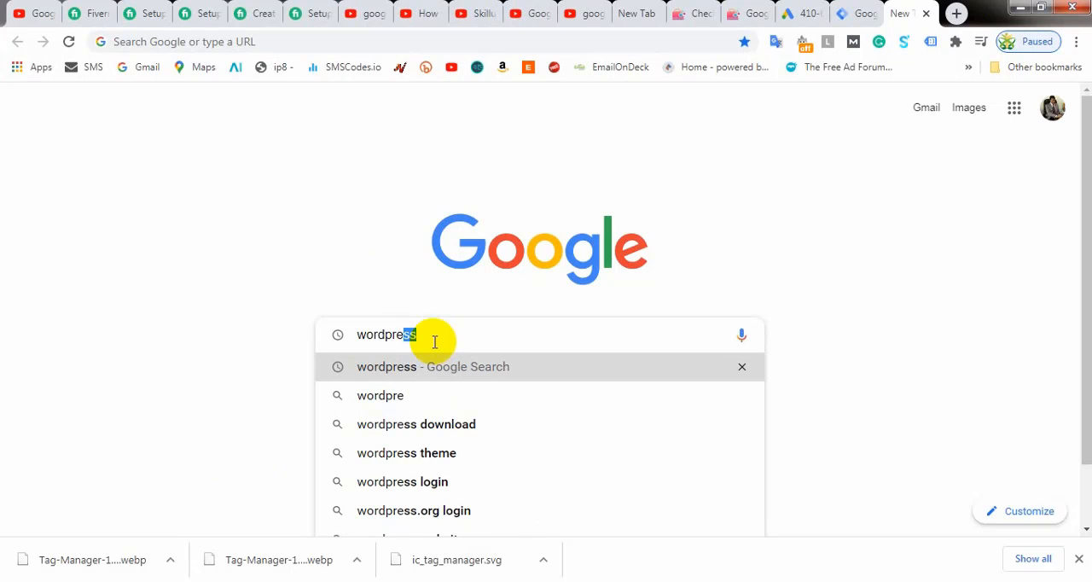
text(e)
click(401, 453)
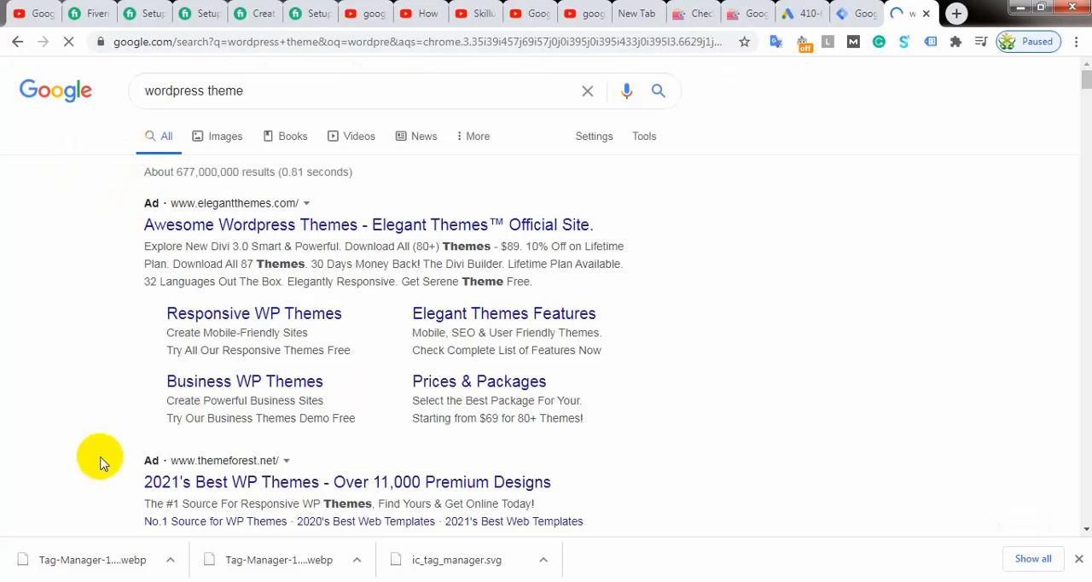
Step: Look through the sponsored search results and open the Elegant Themes official site ad
scroll(151, 443, down, 2)
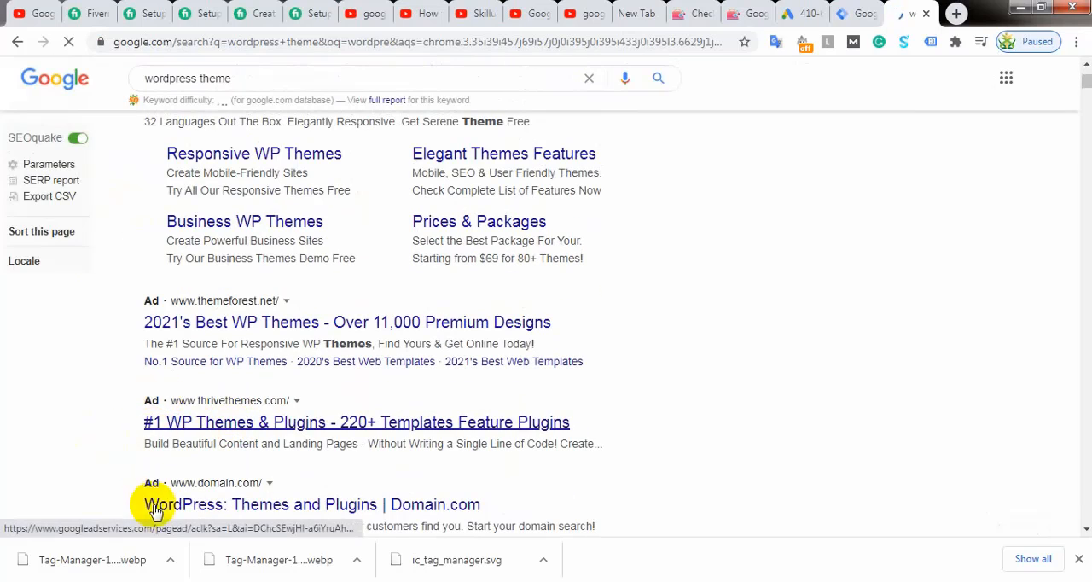
scroll(152, 482, down, 3)
scroll(349, 409, up, 5)
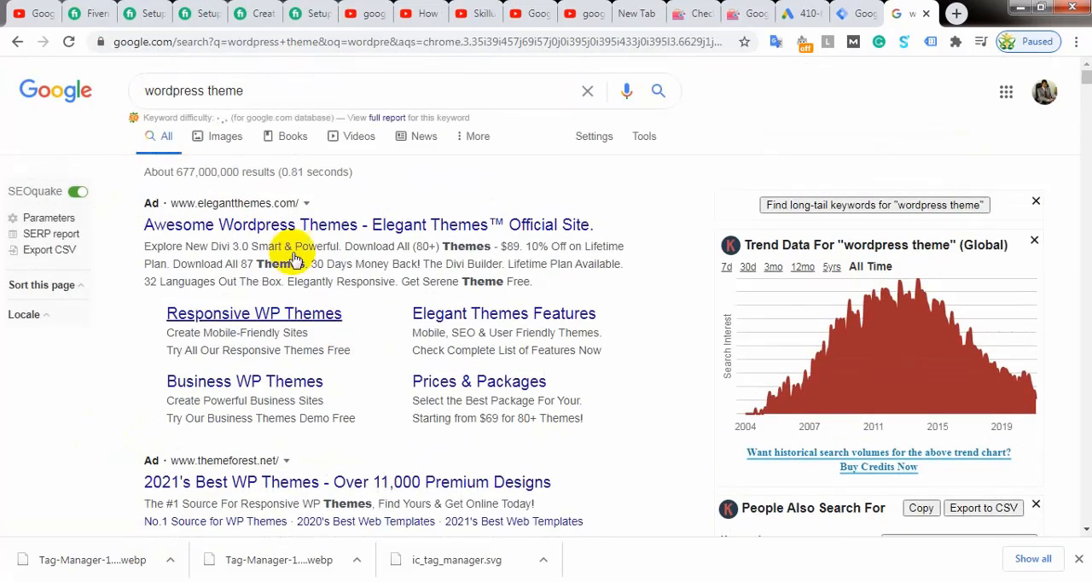
scroll(287, 390, down, 2)
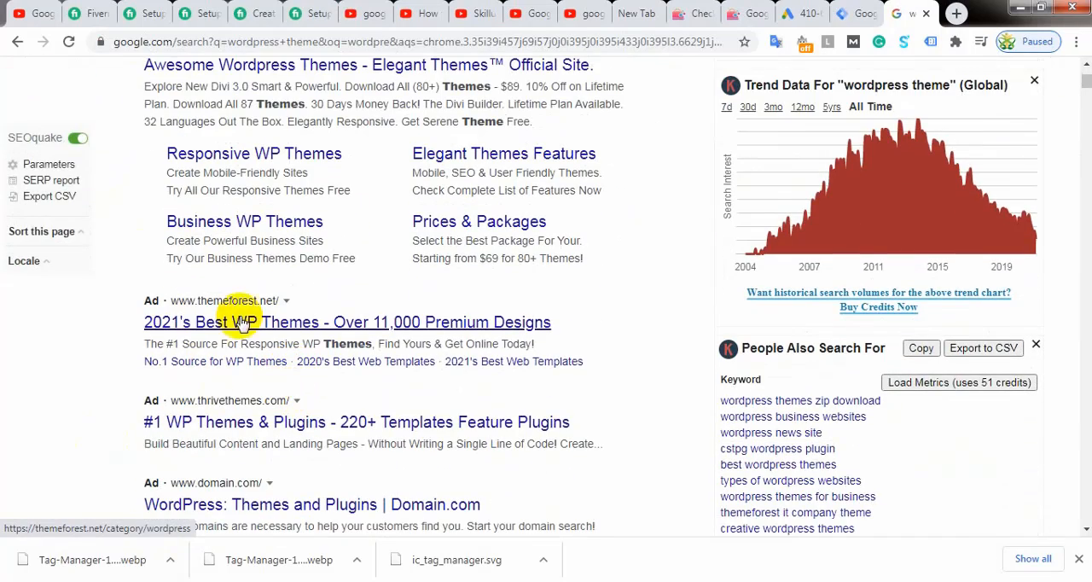
scroll(309, 324, up, 2)
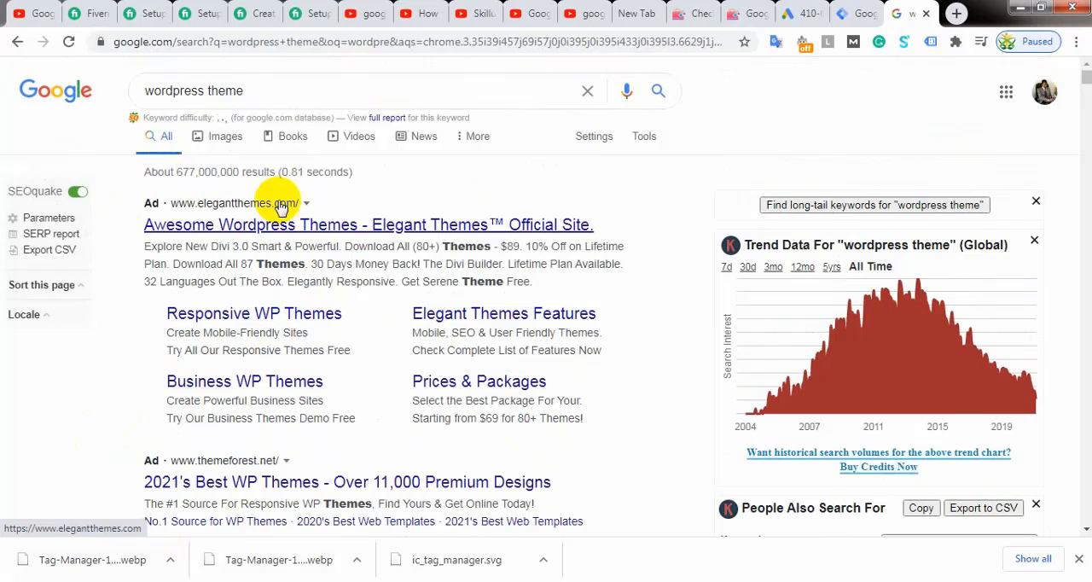
click(284, 228)
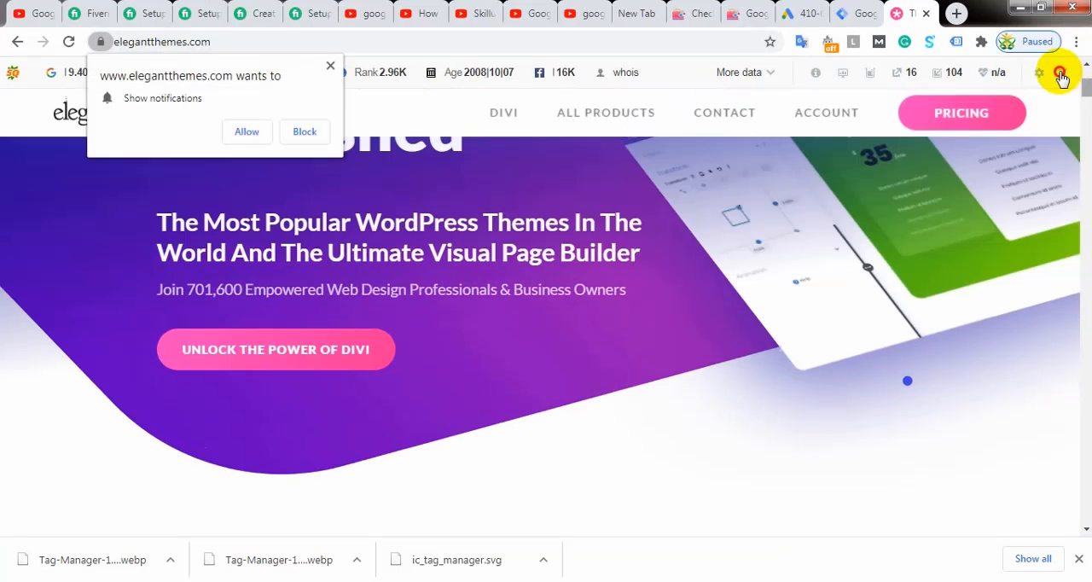
Step: Disable the SEObar for the Elegant Themes domain, close the Divi promotion banner and block the site's notifications
click(1062, 72)
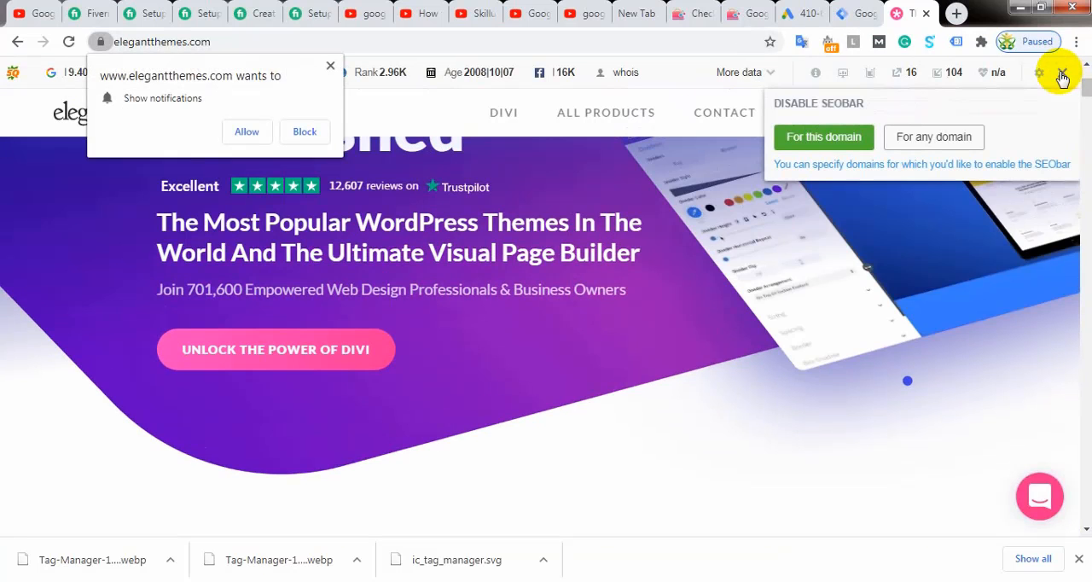
click(828, 136)
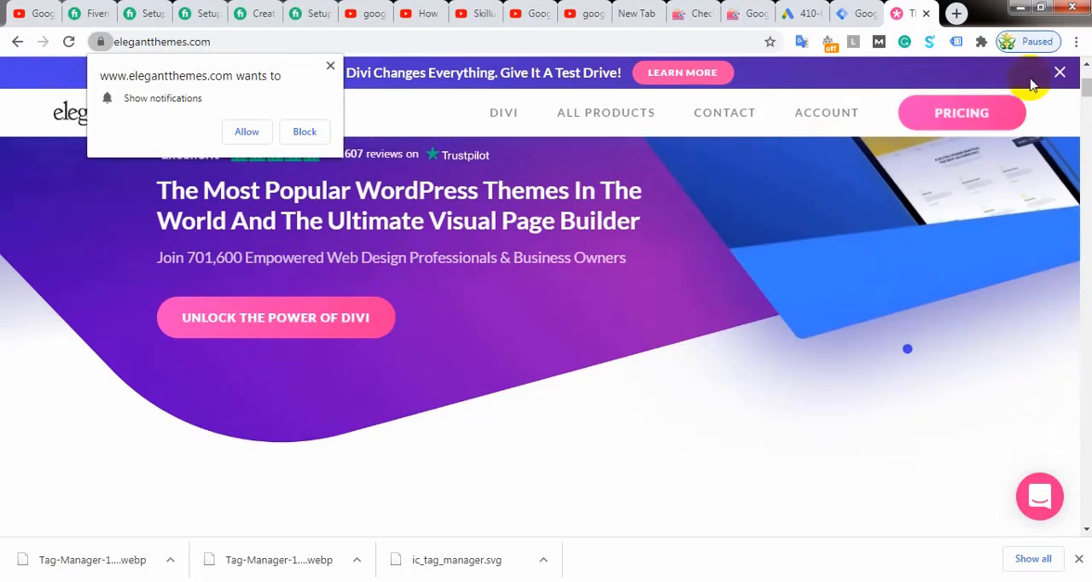
scroll(1076, 122, down, 6)
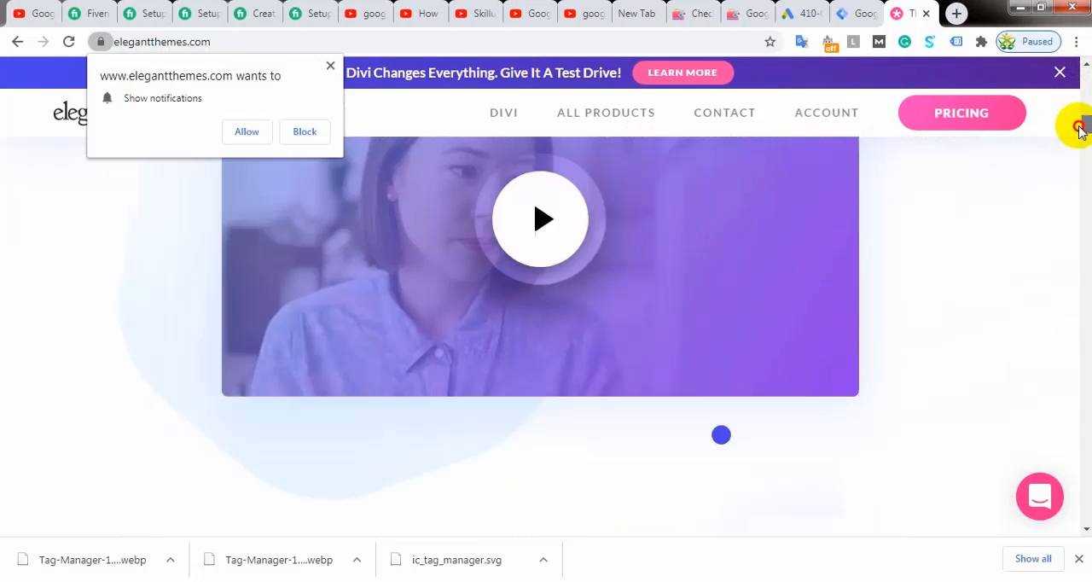
click(1057, 75)
click(305, 130)
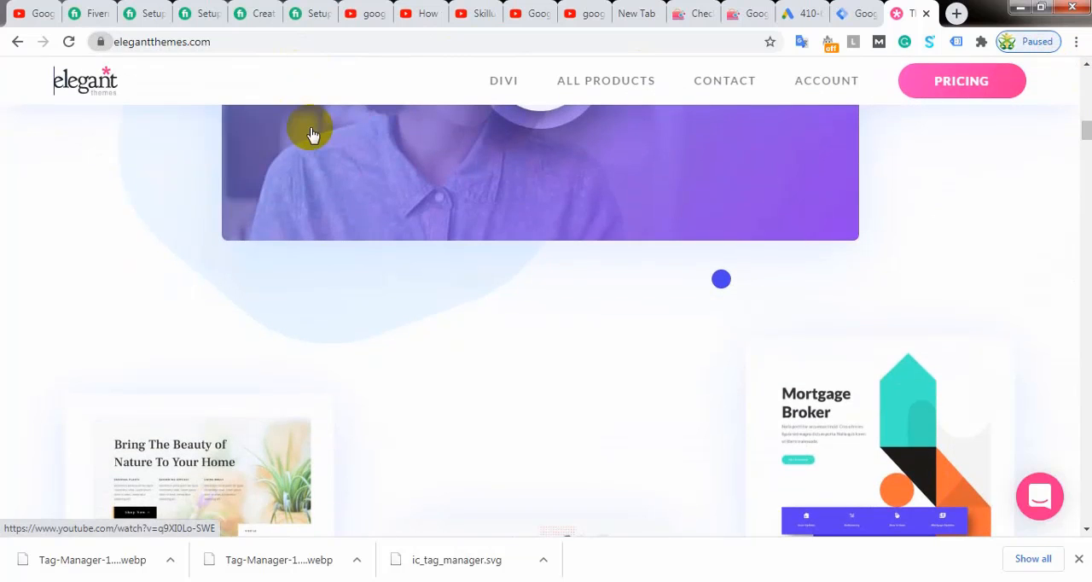
Step: Browse the Elegant Themes homepage through its Divi template showcase, feature and design sections
scroll(461, 256, down, 8)
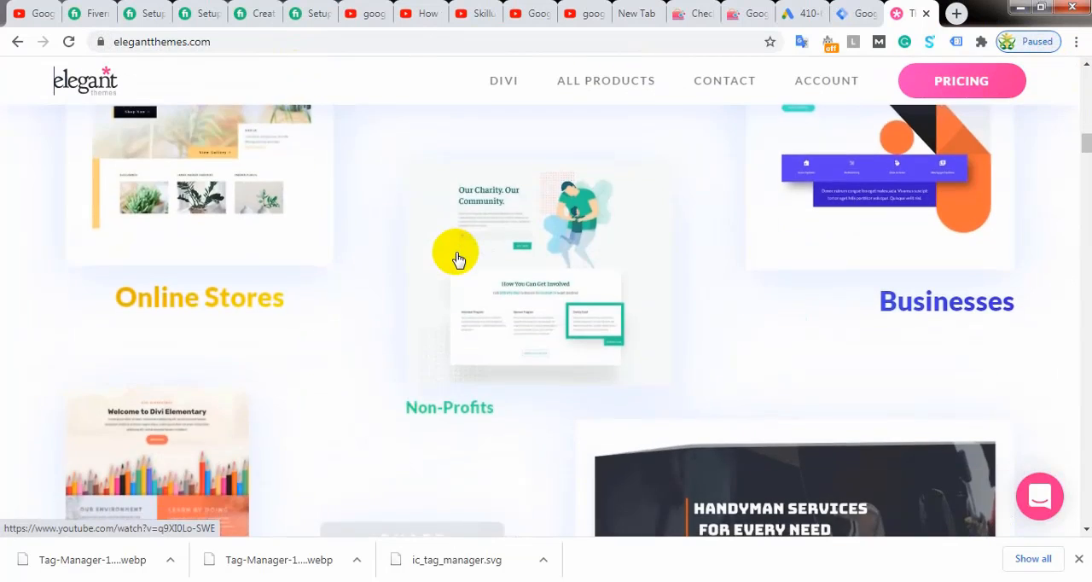
scroll(457, 265, down, 8)
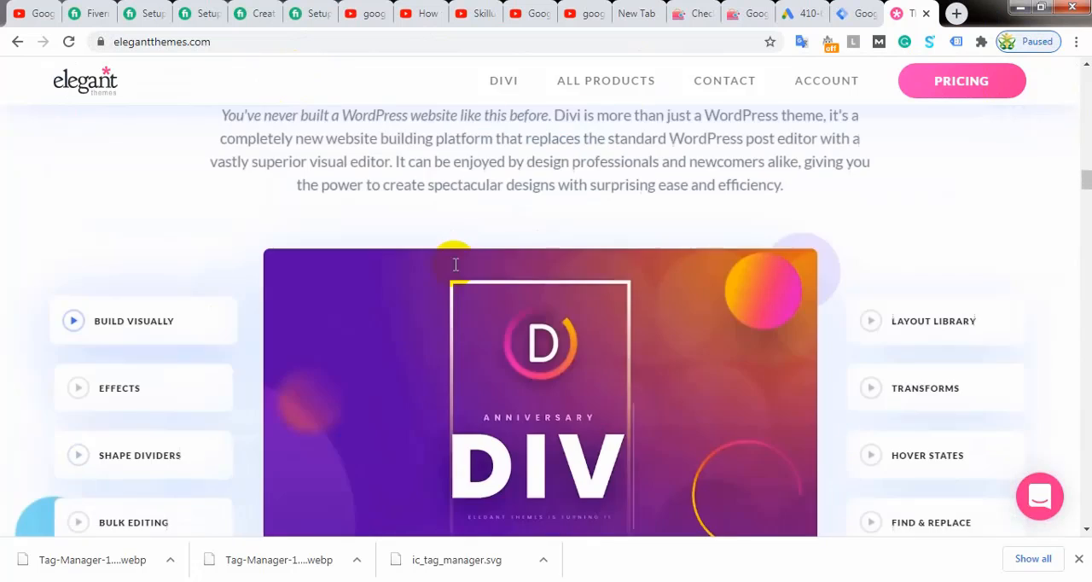
scroll(597, 256, down, 3)
scroll(577, 268, up, 4)
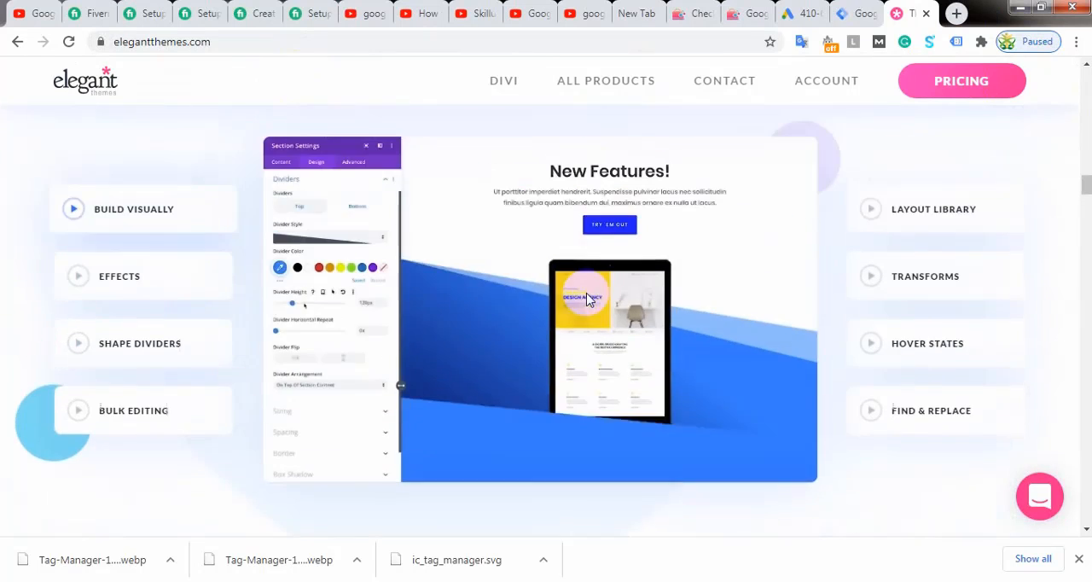
scroll(586, 298, down, 6)
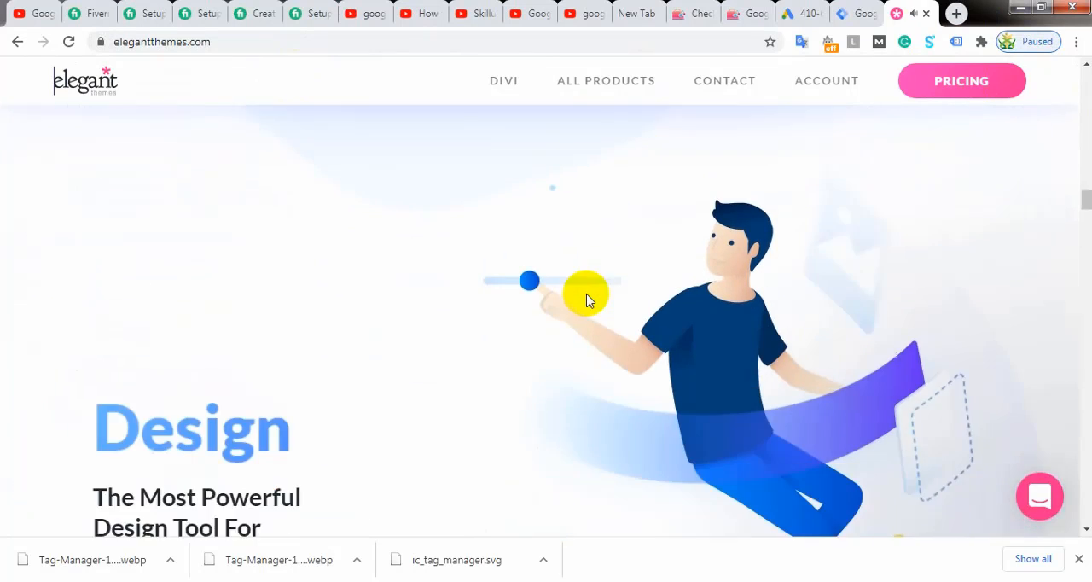
scroll(586, 299, down, 6)
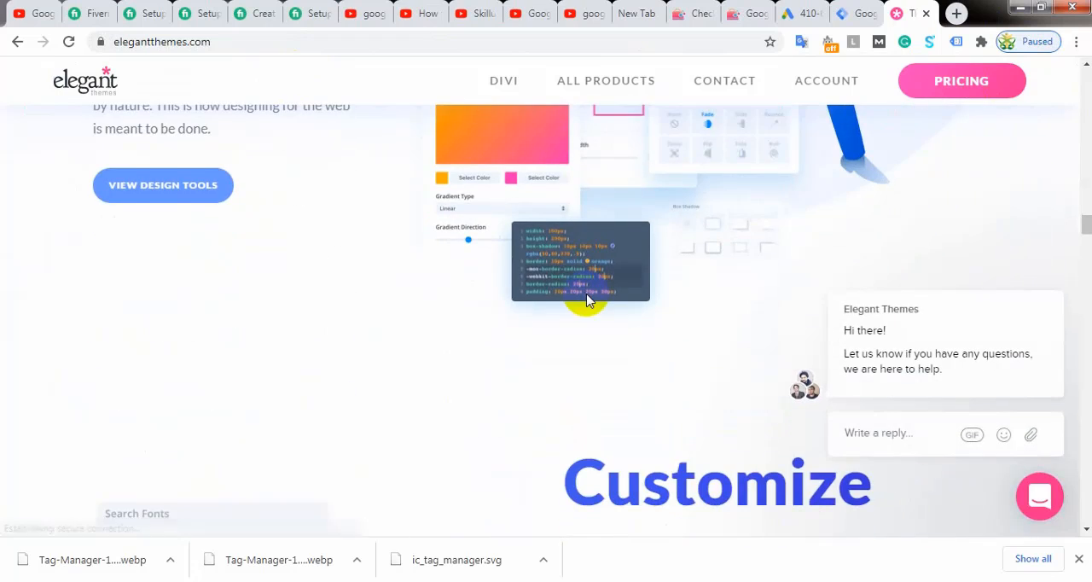
Step: Scan back up the Elegant Themes homepage and return to the "wordpress theme" search results
scroll(586, 298, up, 3)
scroll(586, 298, up, 12)
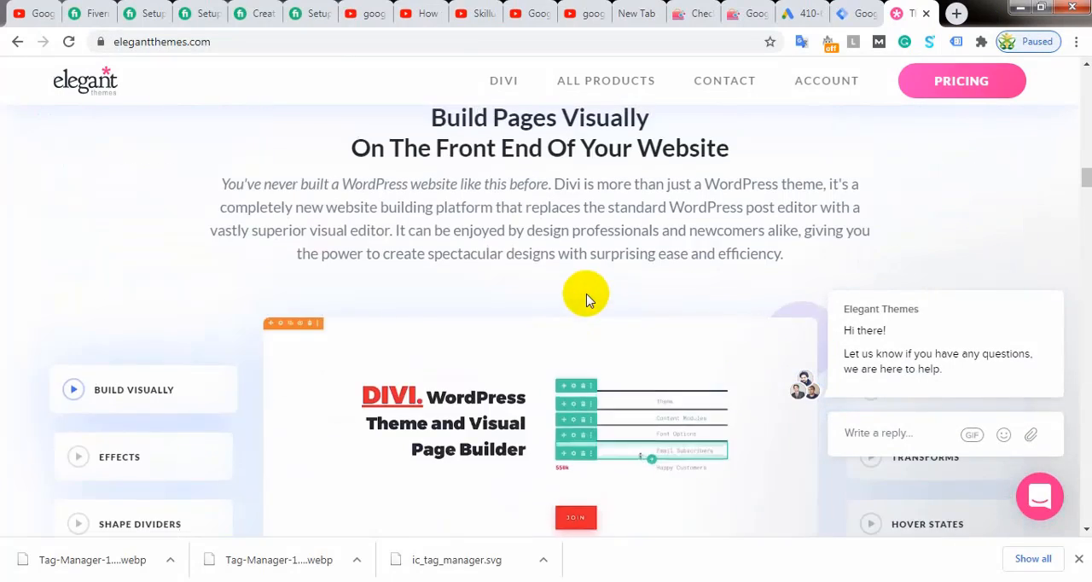
scroll(585, 299, up, 4)
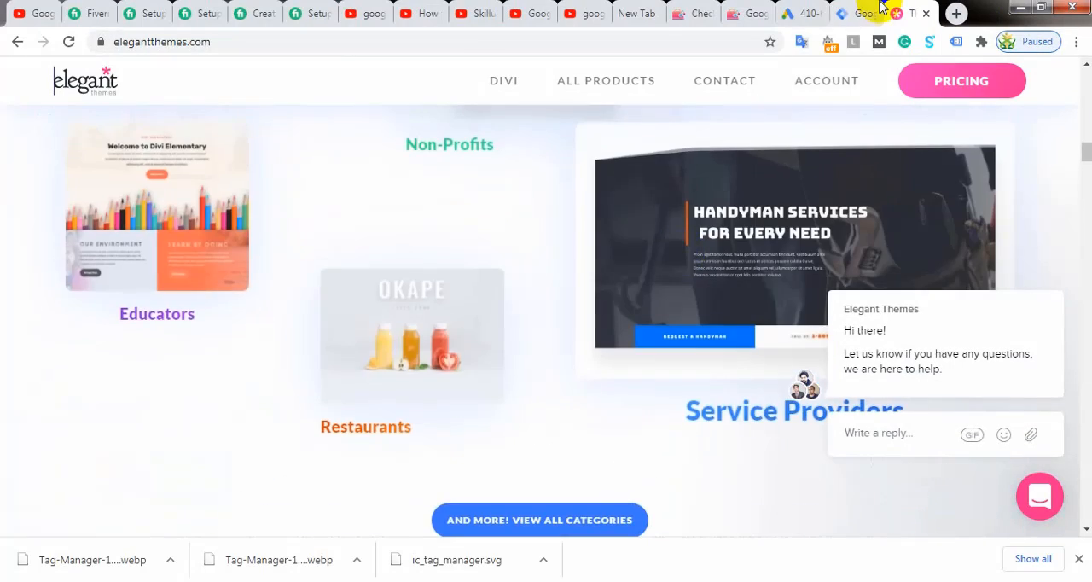
click(19, 42)
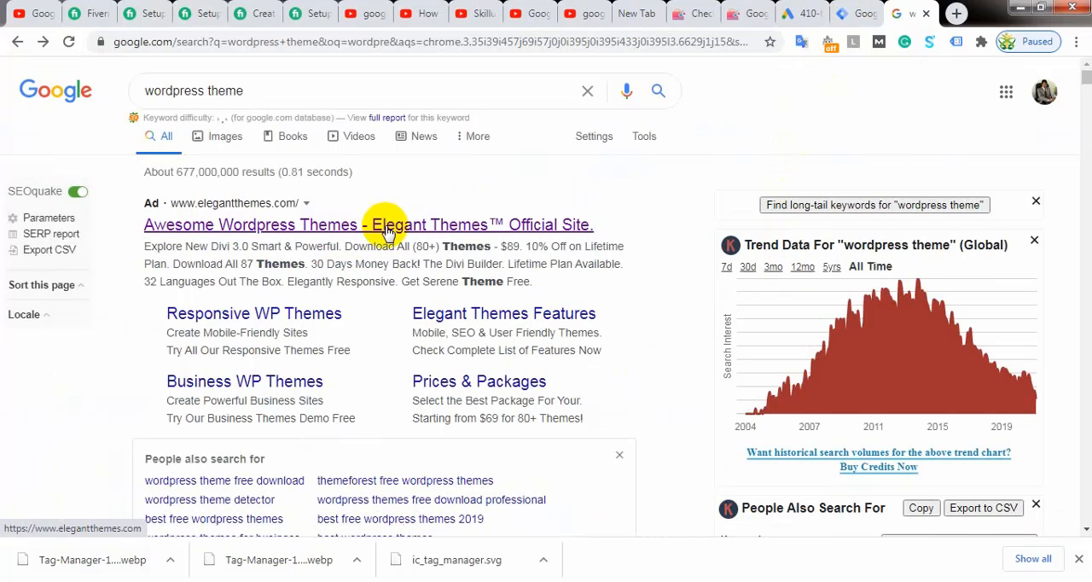
Step: Switch to the Google Ads conversion action form and set the click-through conversion window to 90 days
click(802, 12)
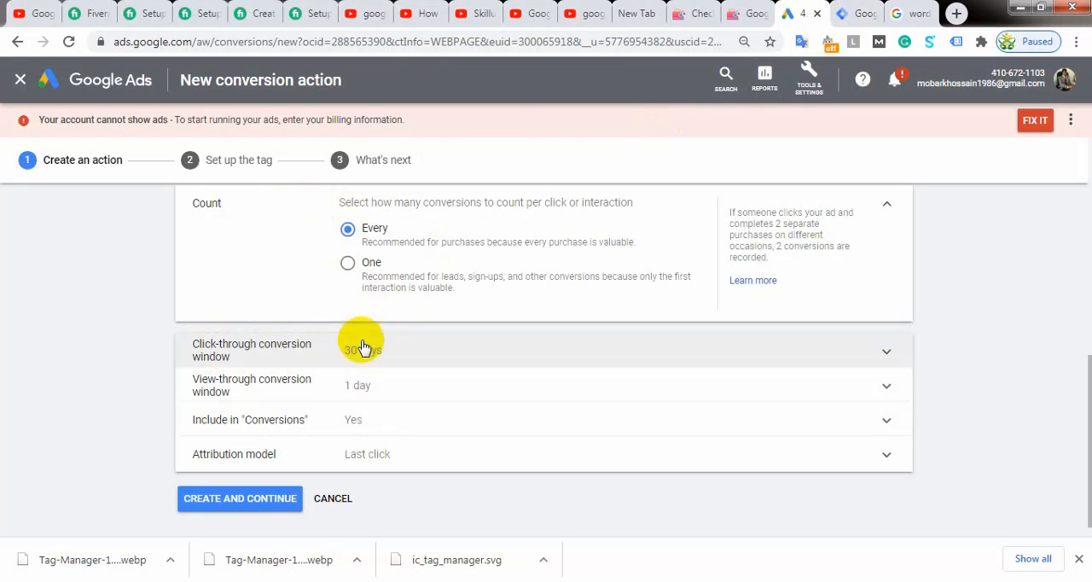
click(905, 12)
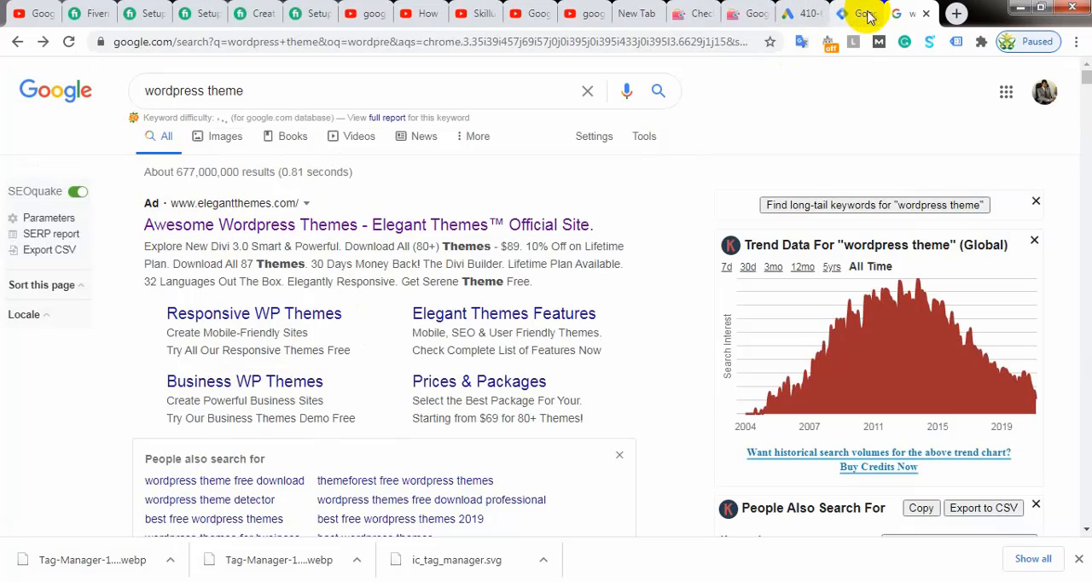
click(793, 14)
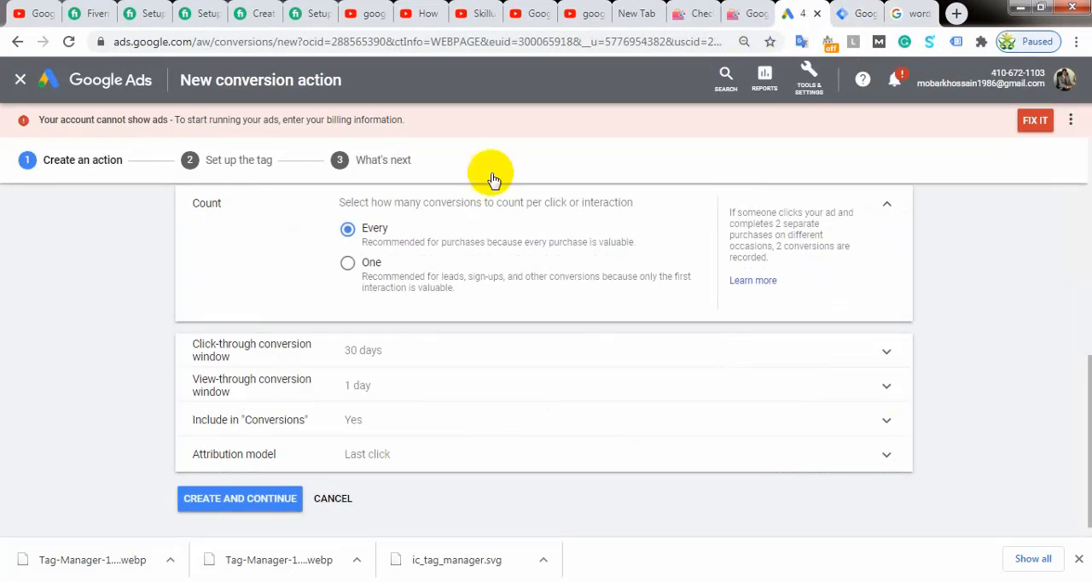
click(370, 352)
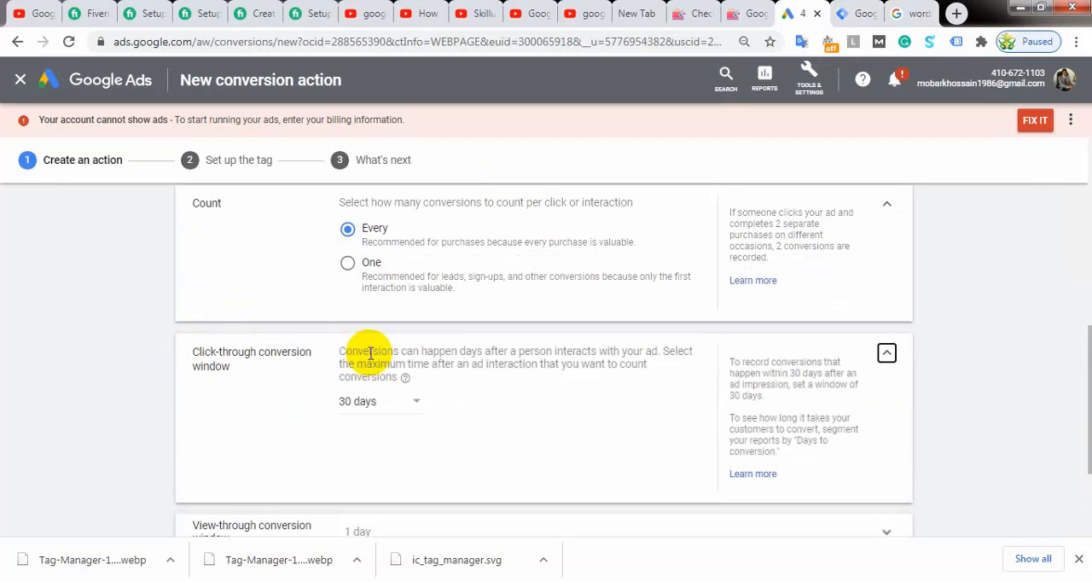
click(415, 397)
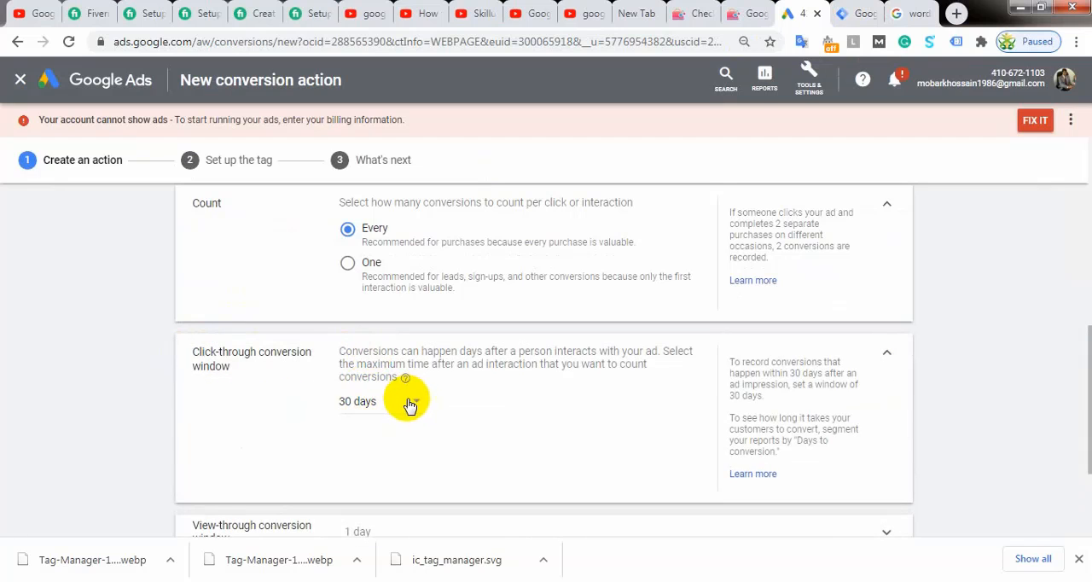
click(389, 402)
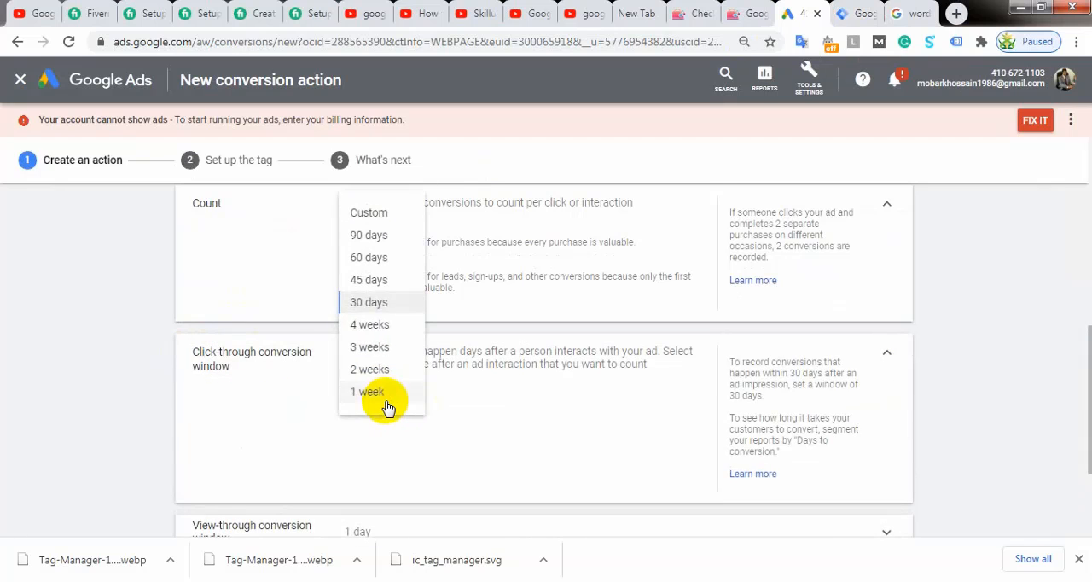
click(363, 239)
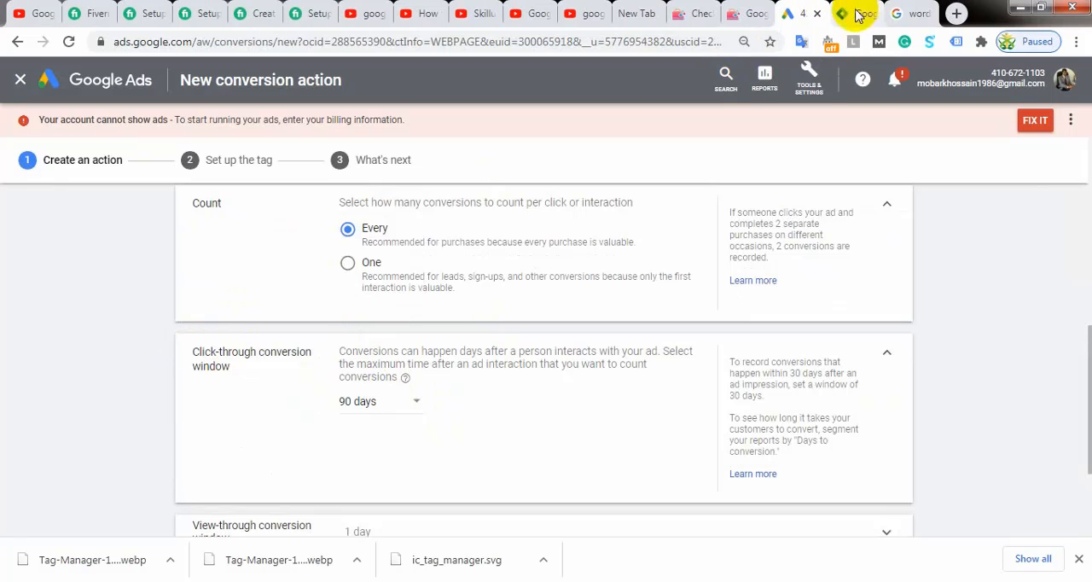
Step: Expand the view-through conversion window setting, and look through the ads and organic listings in the "wordpress theme" search results
scroll(397, 412, down, 3)
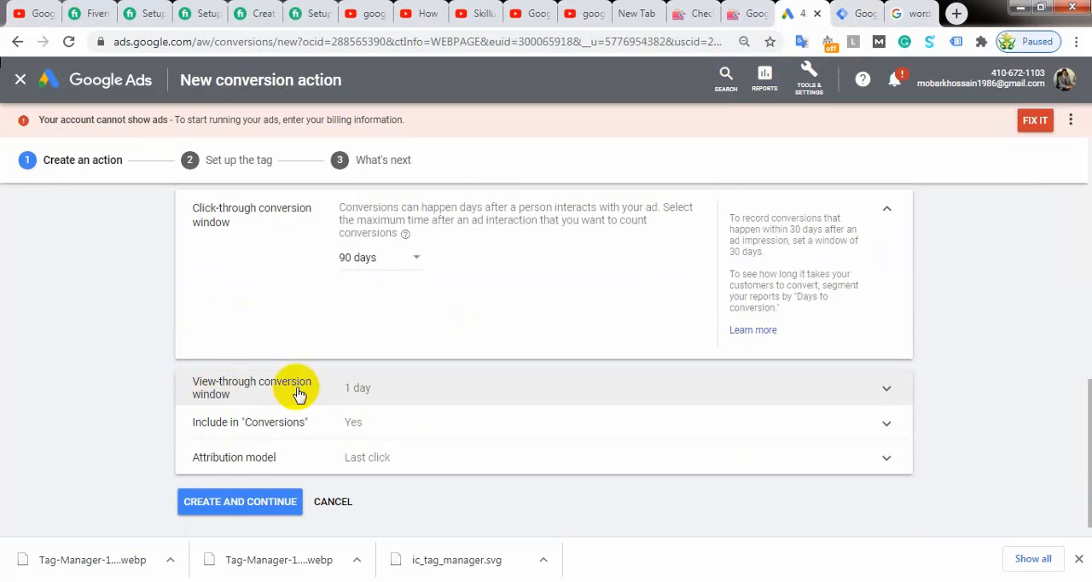
click(390, 394)
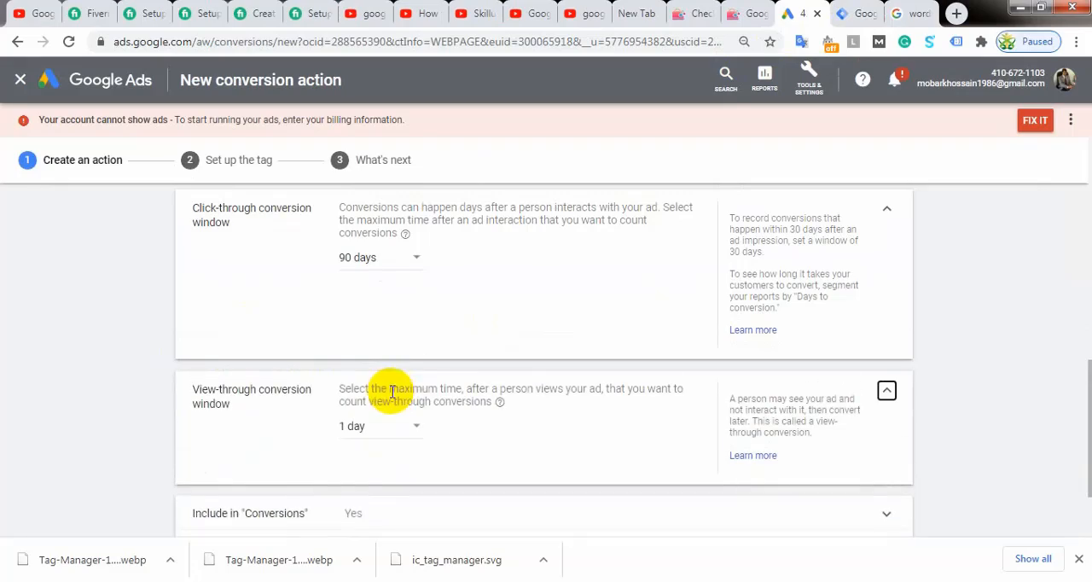
click(909, 13)
scroll(130, 247, down, 10)
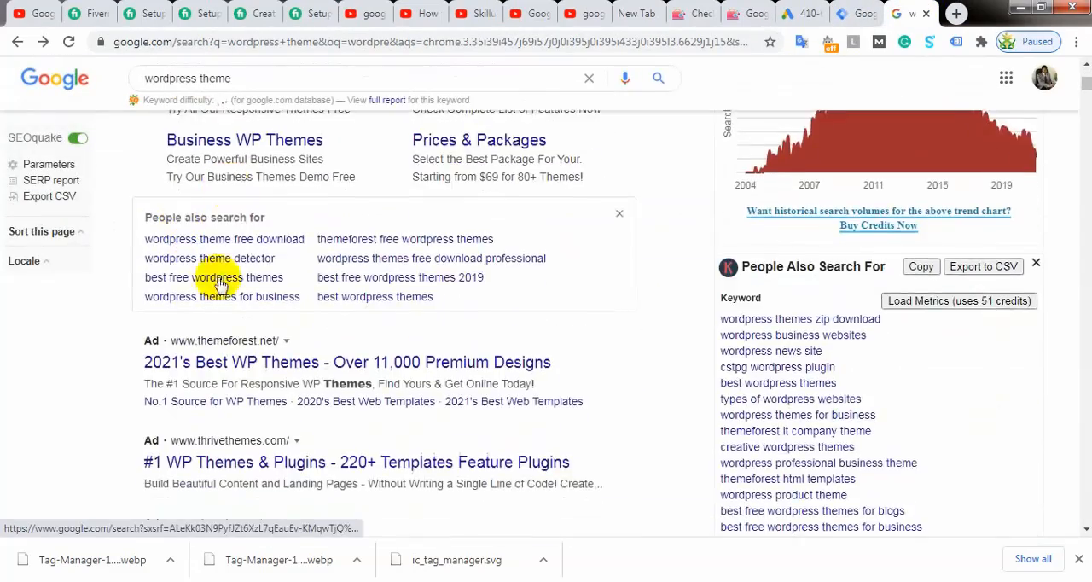
scroll(224, 337, down, 5)
scroll(217, 341, up, 15)
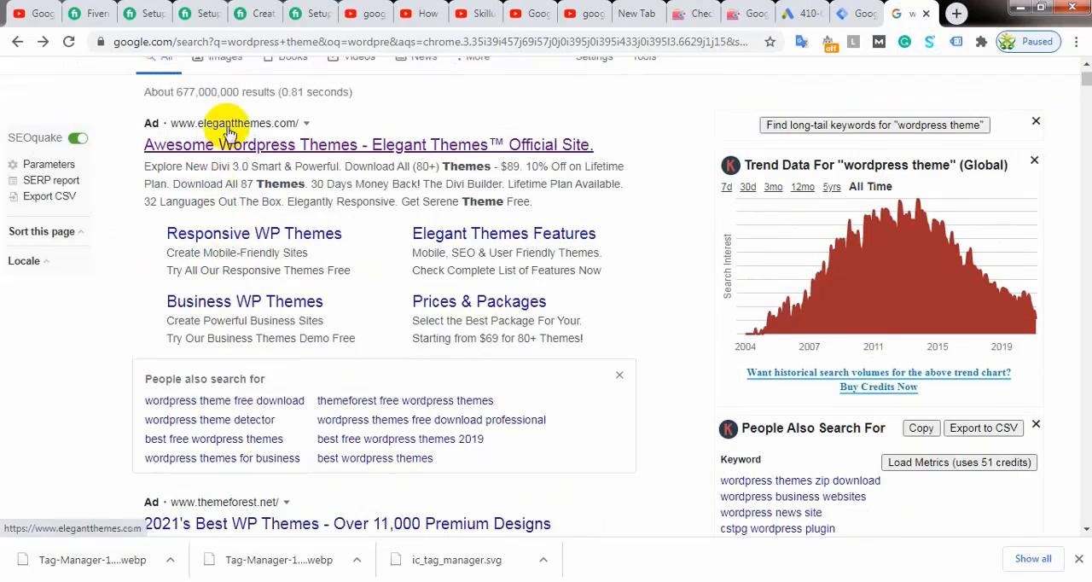
scroll(231, 250, down, 5)
scroll(238, 247, down, 3)
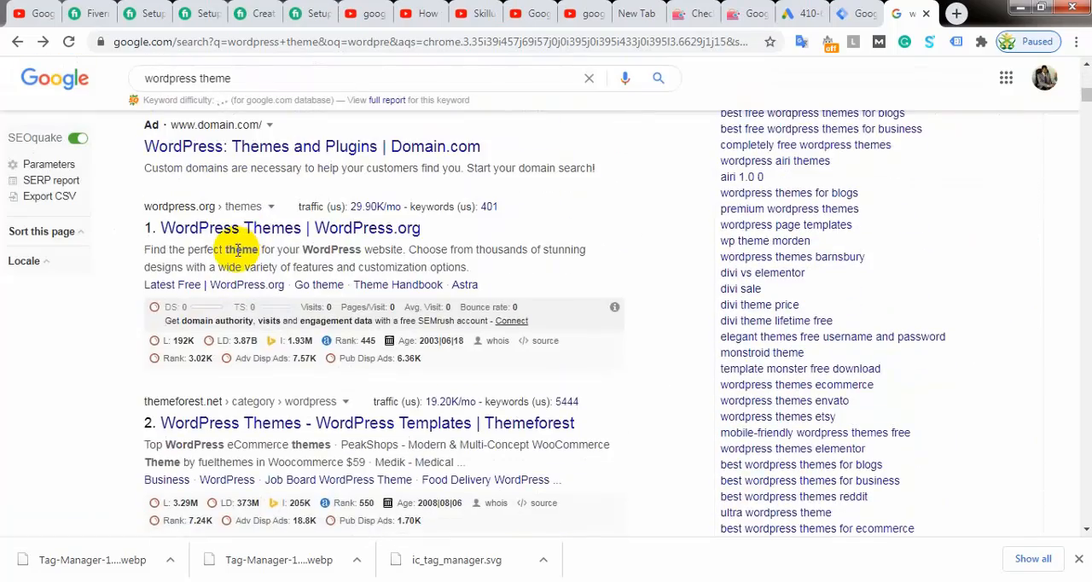
scroll(237, 247, down, 6)
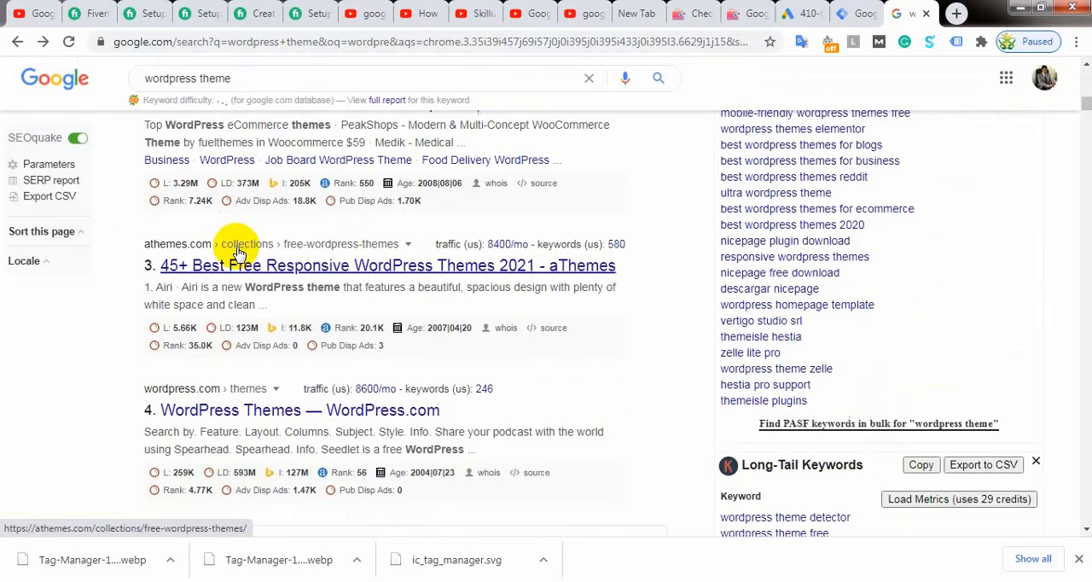
scroll(317, 390, down, 2)
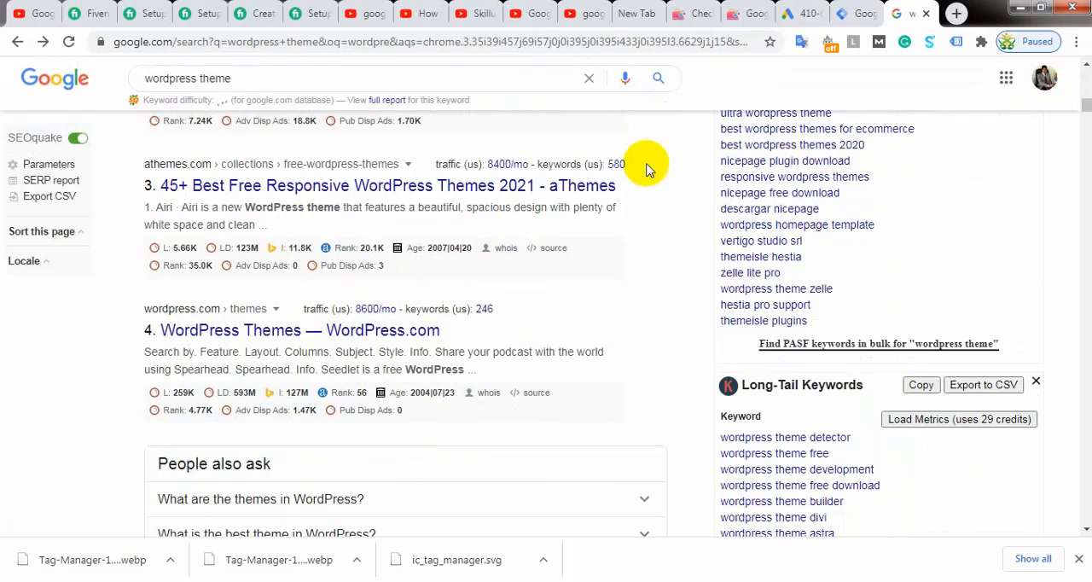
Step: Set the view-through conversion window of the Google Ads conversion action to 30 days
click(810, 13)
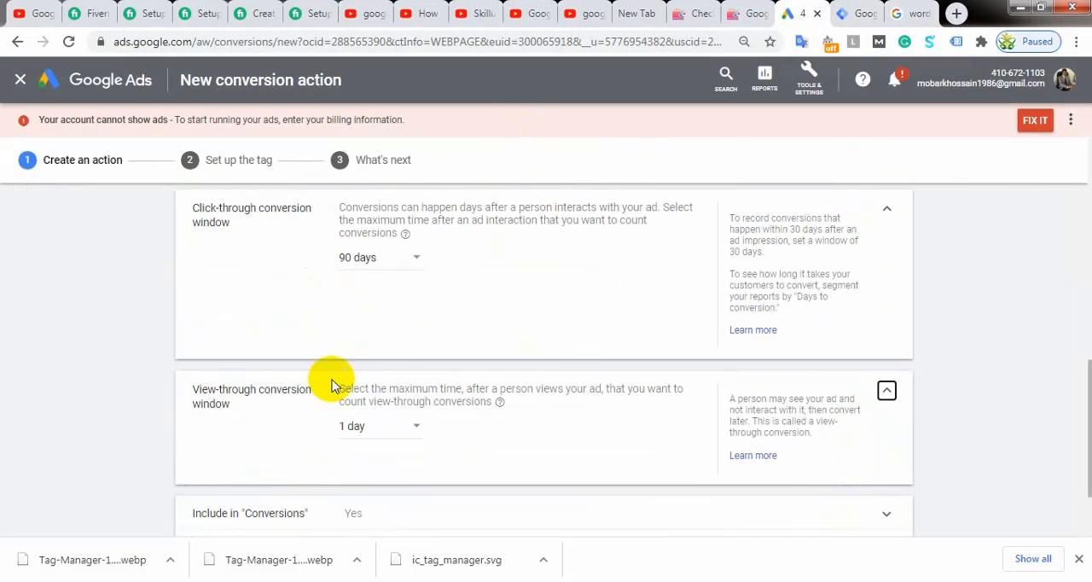
click(372, 430)
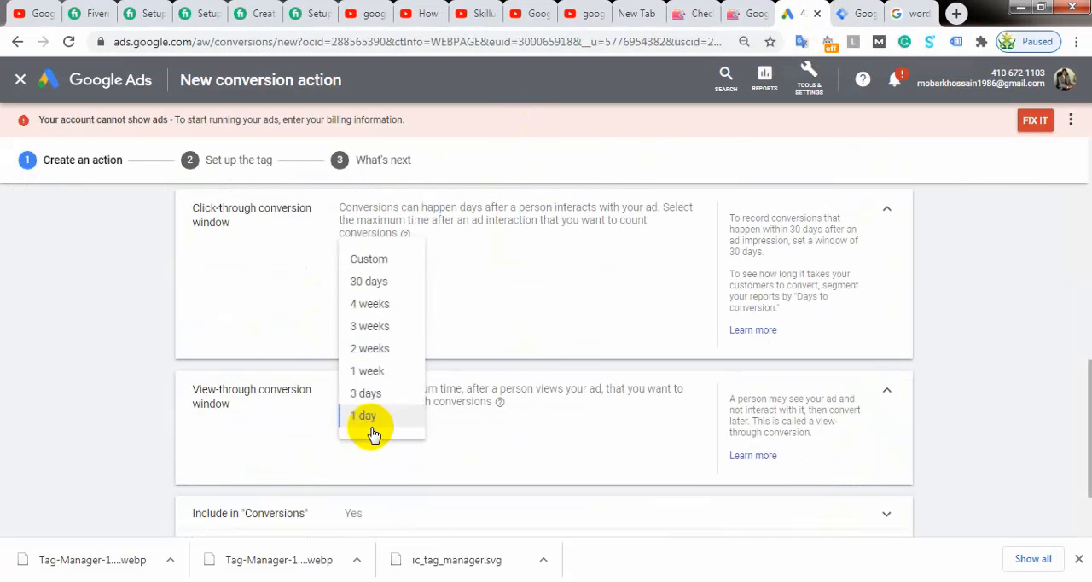
click(366, 280)
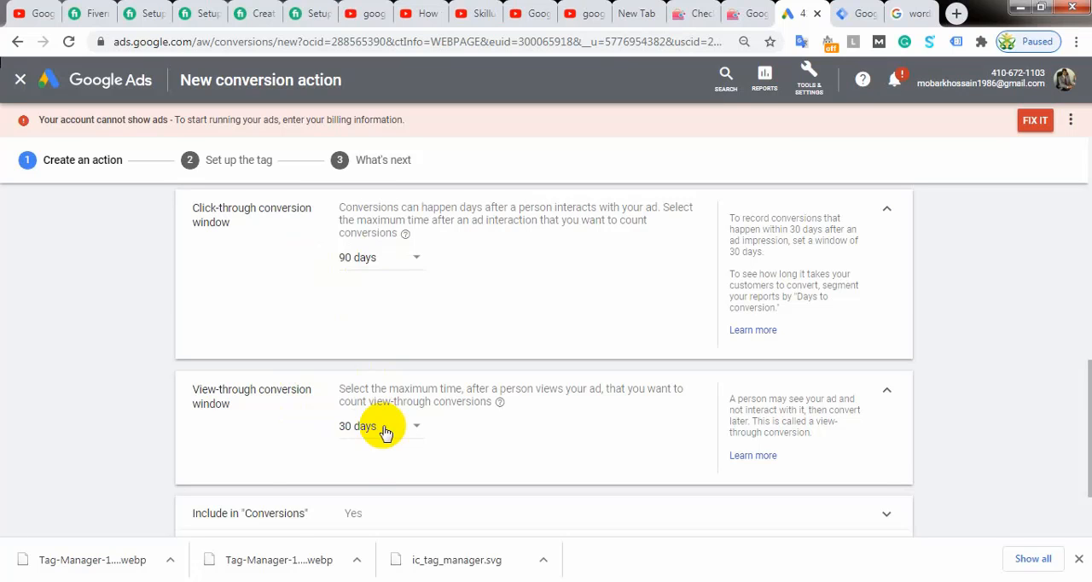
Step: Examine the attribution model options and their descriptions, referring to the search results tab, and keep the Last click model
scroll(383, 431, down, 2)
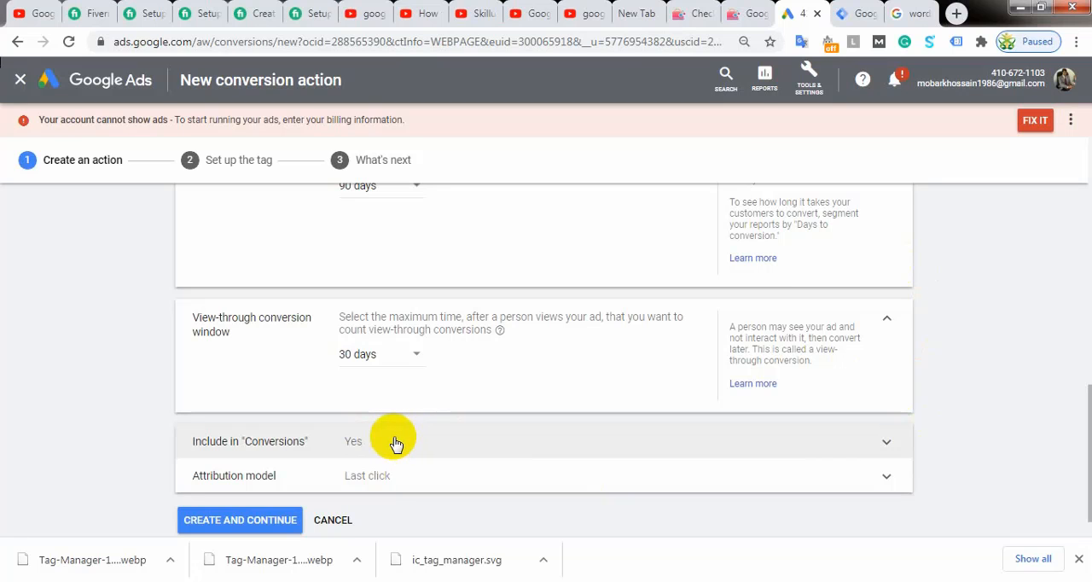
scroll(401, 436, down, 1)
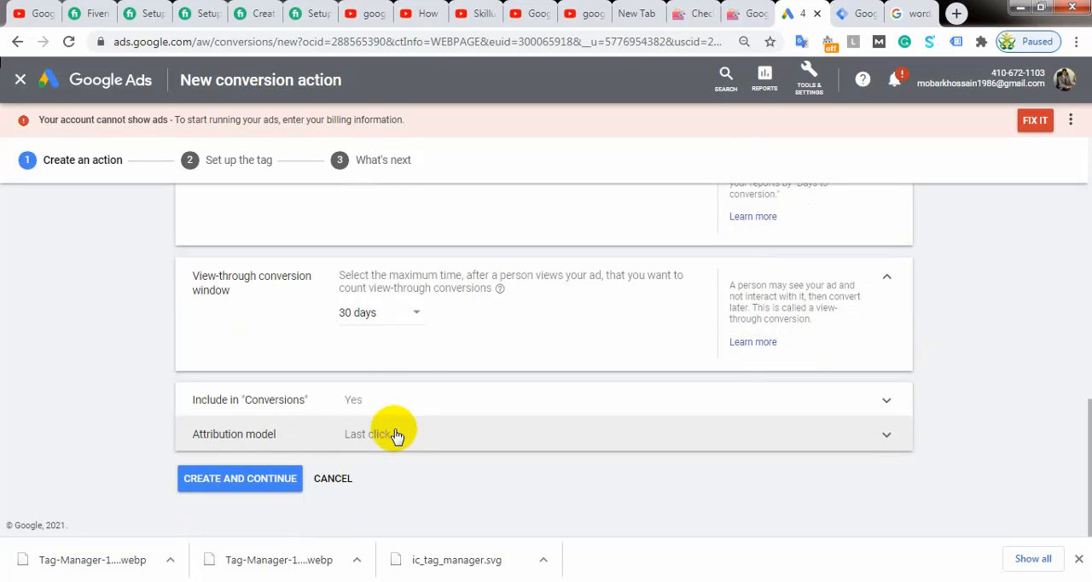
click(275, 436)
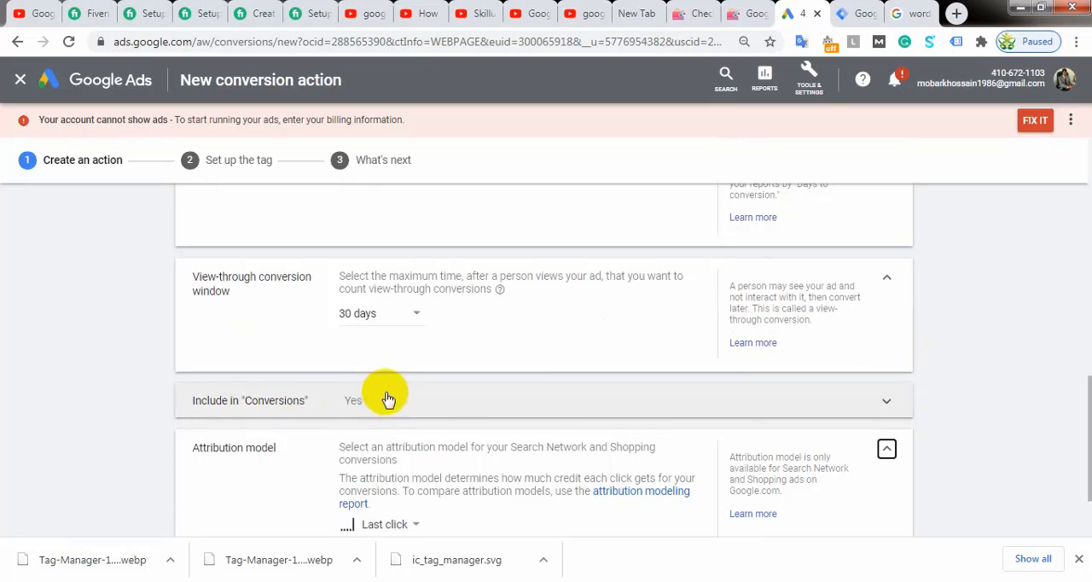
scroll(384, 394, down, 2)
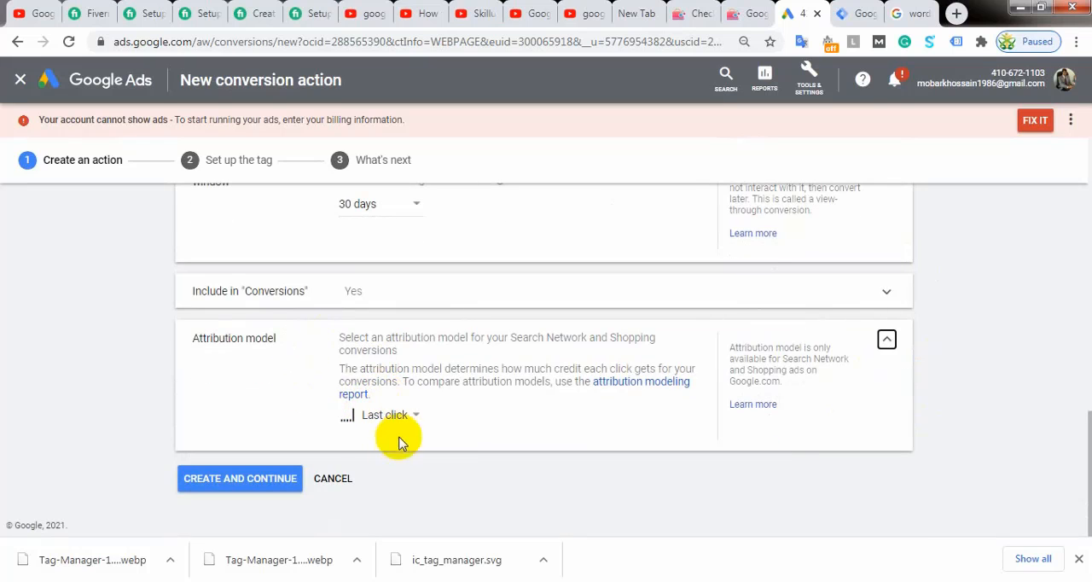
click(403, 414)
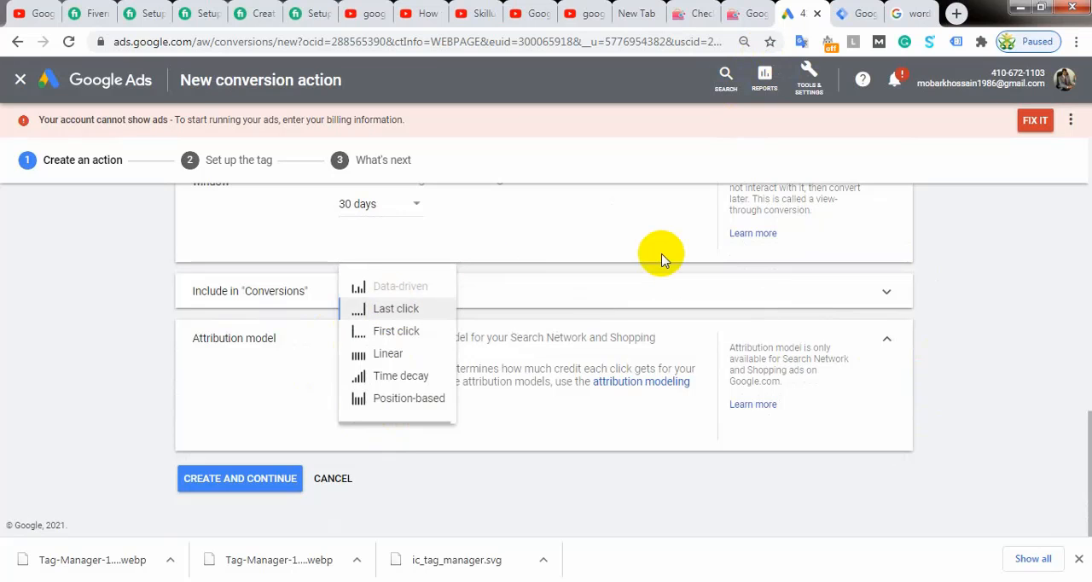
click(909, 13)
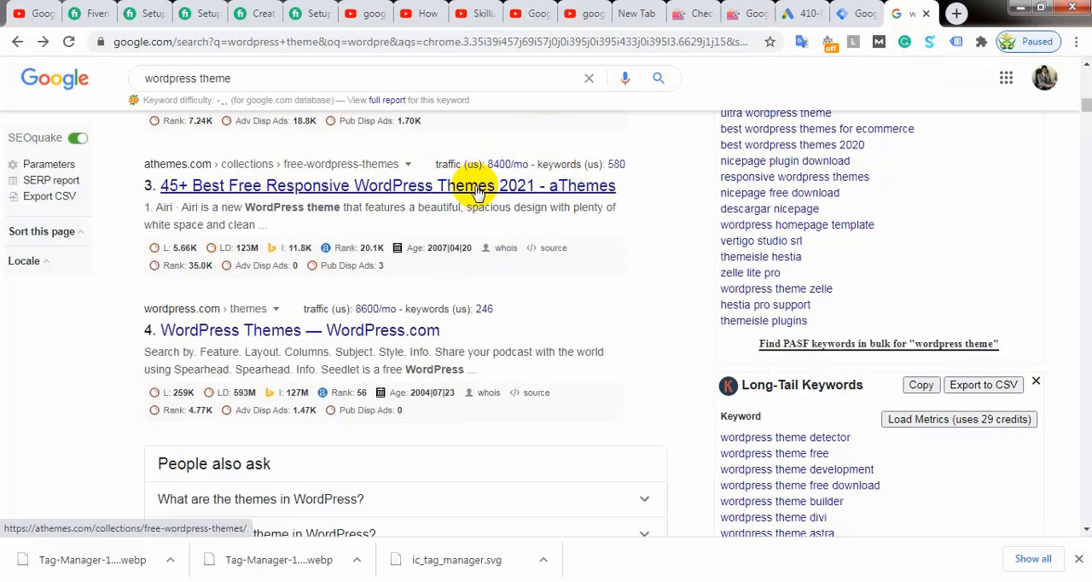
click(791, 12)
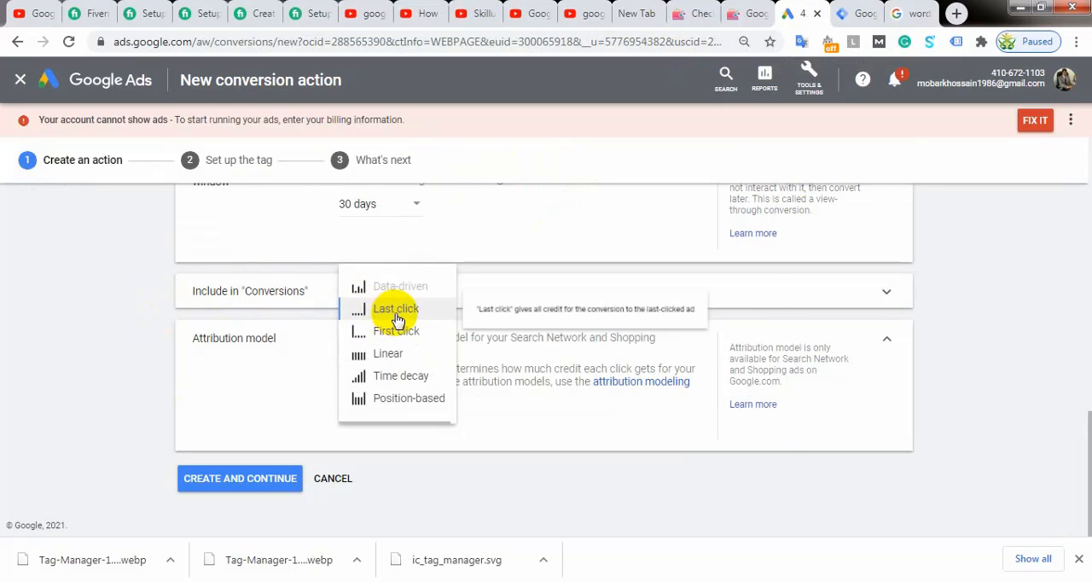
mouse_move(403, 334)
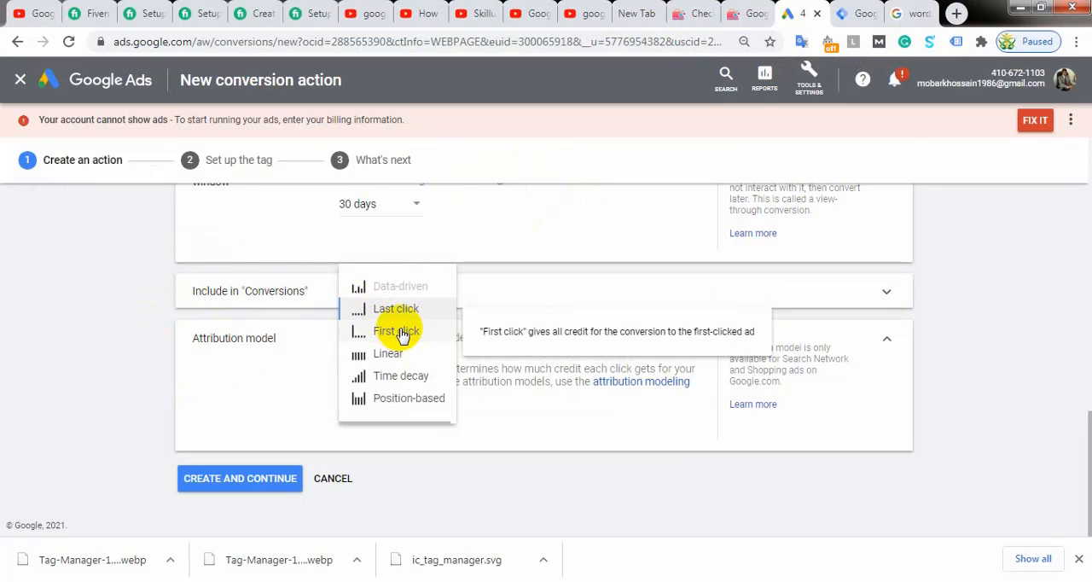
click(904, 12)
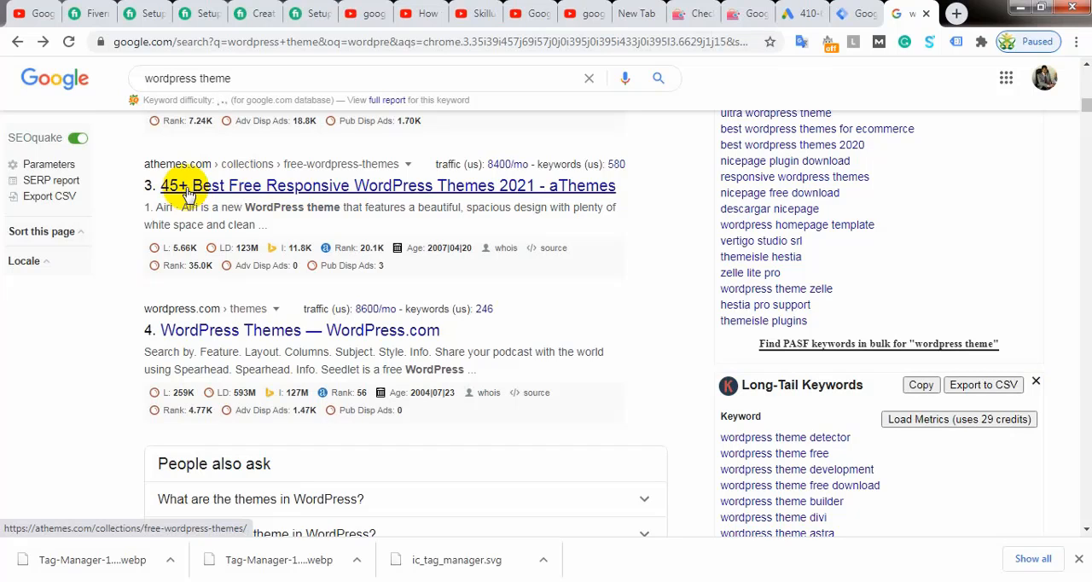
click(797, 13)
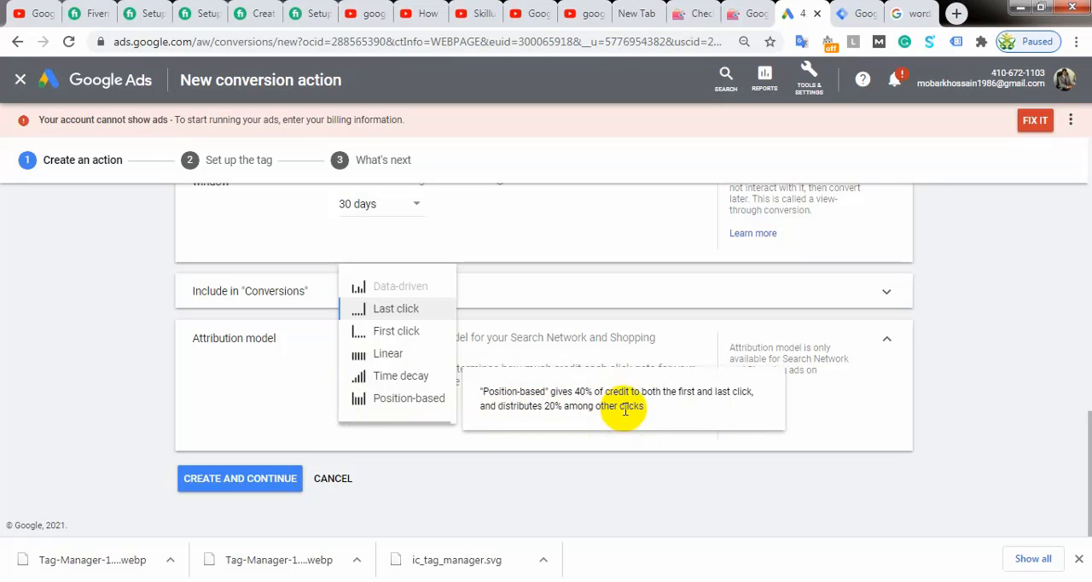
click(481, 450)
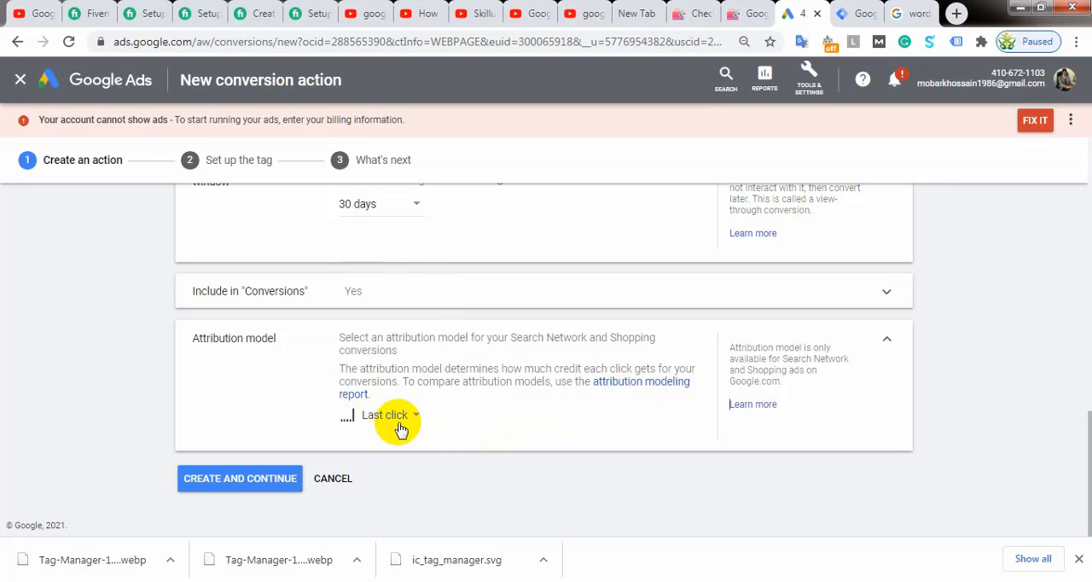
Step: Name the conversion action "Purchase for My Almirah" and create it, continuing to the tag setup
click(251, 478)
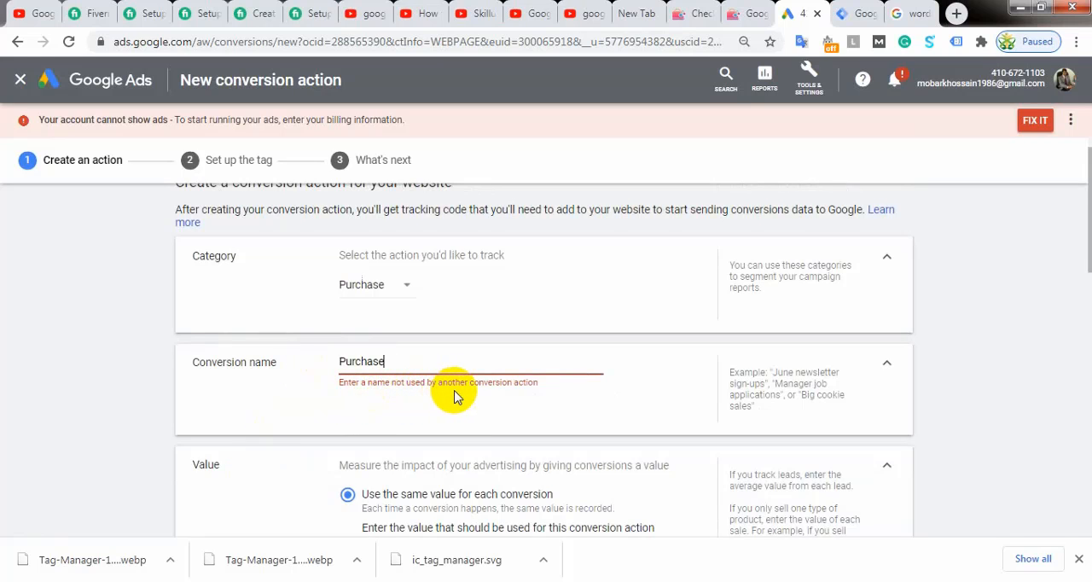
click(424, 362)
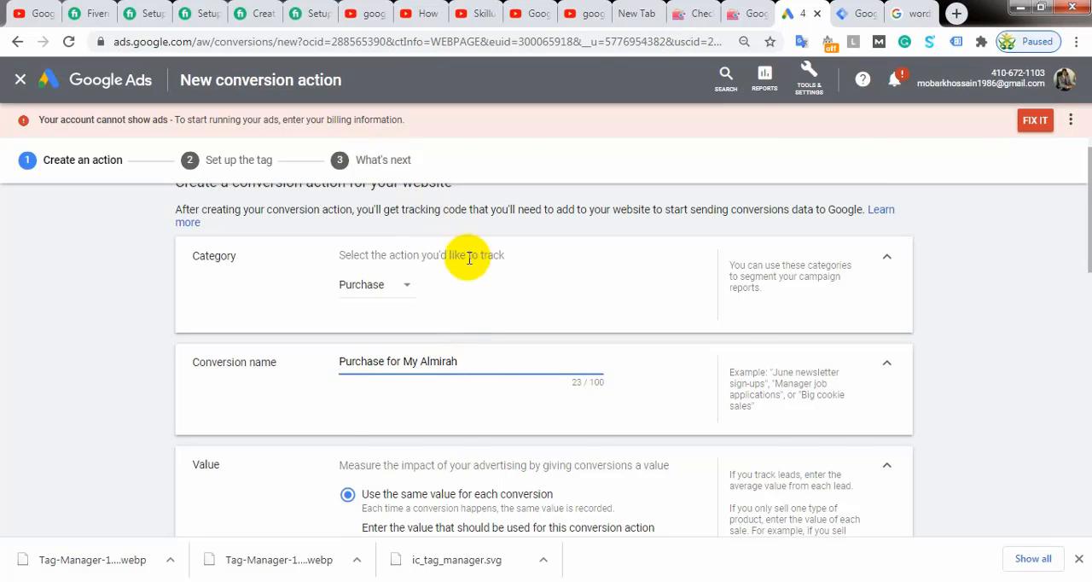
scroll(463, 195, down, 3)
scroll(502, 429, down, 9)
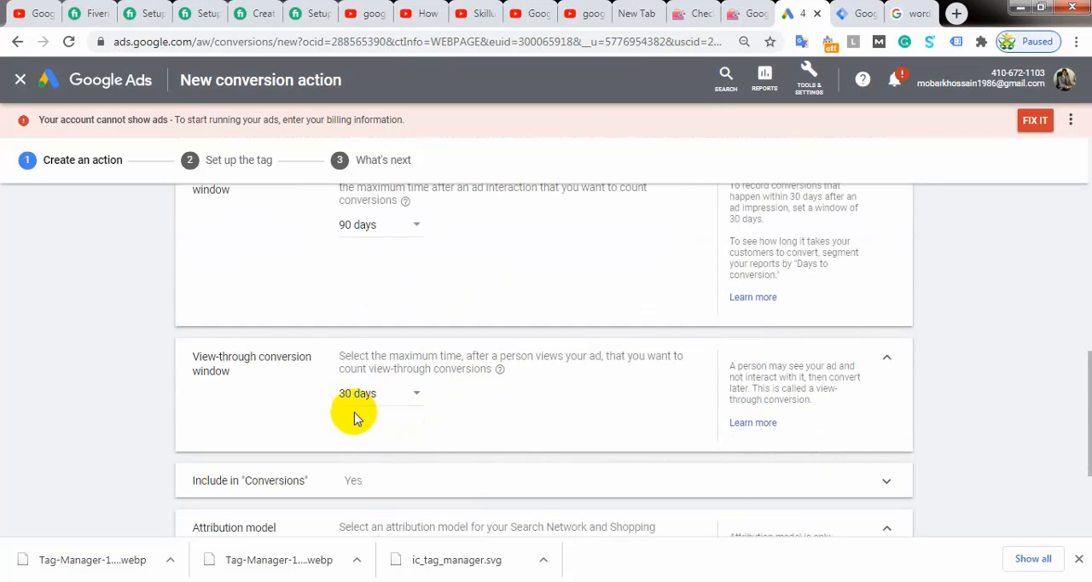
click(277, 478)
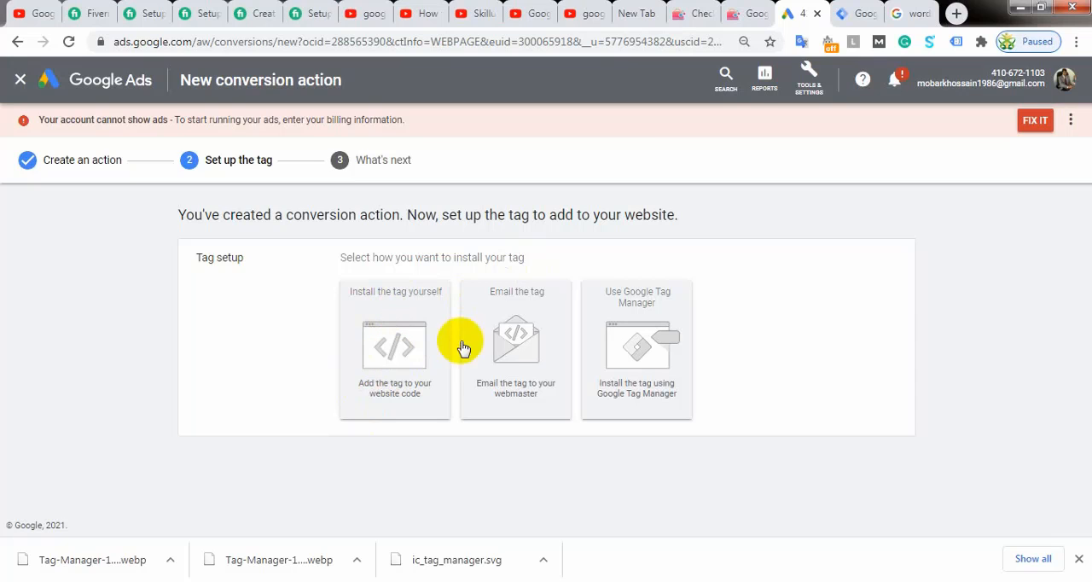
Step: Examine the self-install option for the tag, including the HTML global site tag code and the page-load event snippet
click(392, 345)
scroll(452, 358, down, 3)
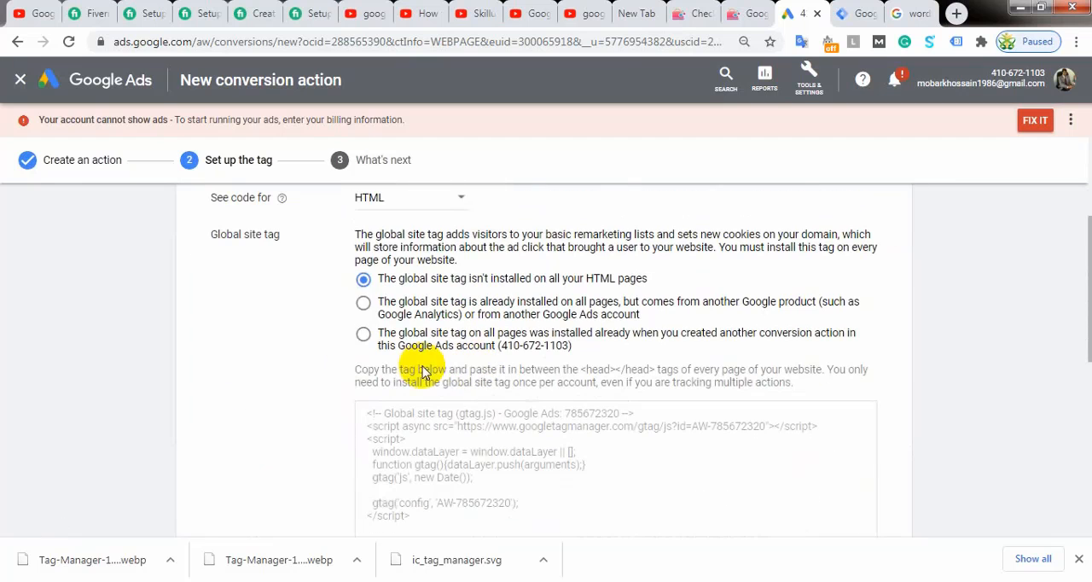
click(554, 513)
drag(554, 512, 360, 407)
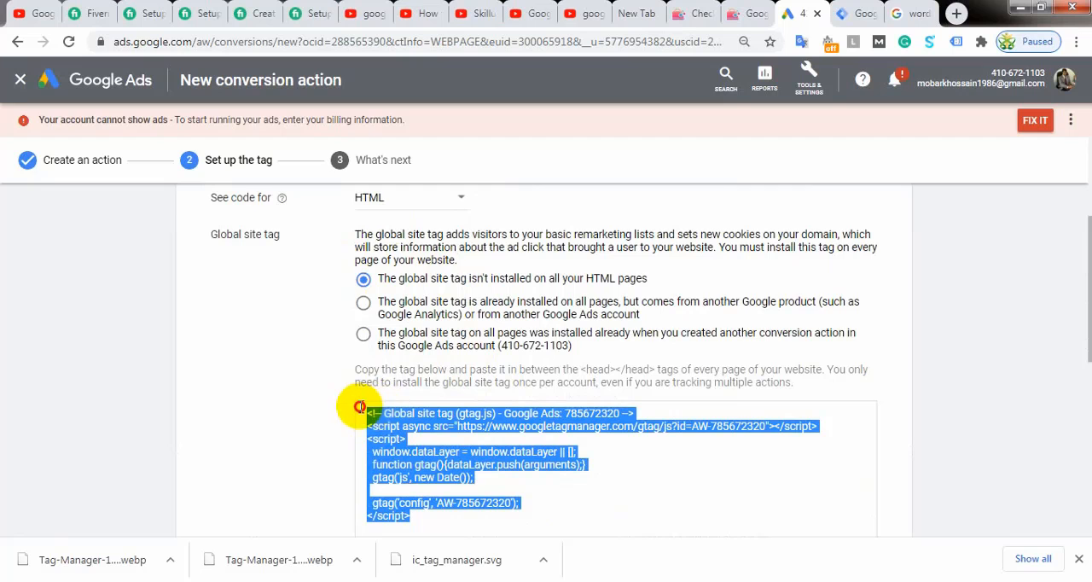
scroll(511, 410, down, 3)
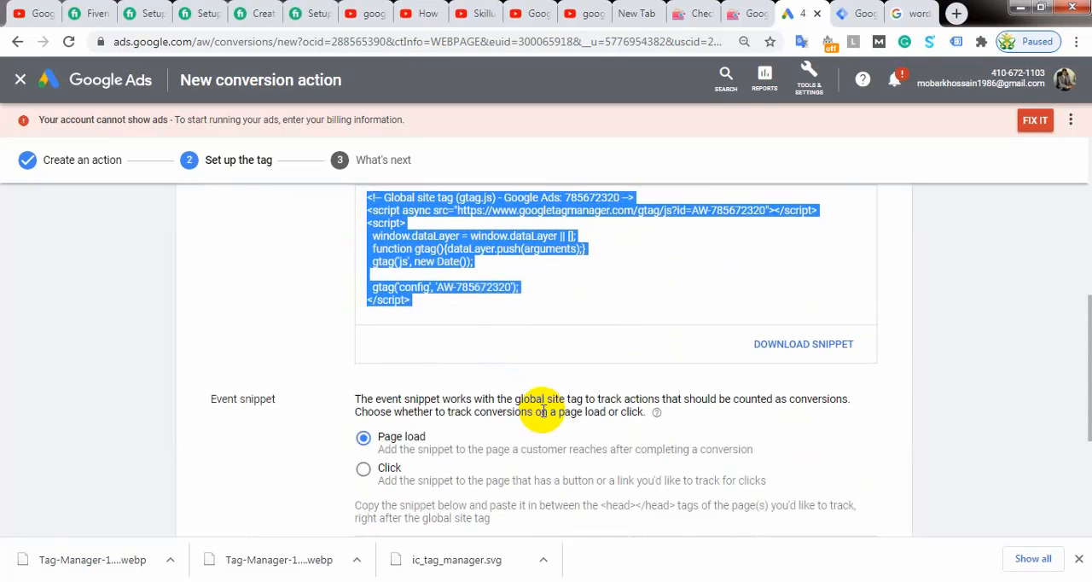
scroll(471, 308, down, 2)
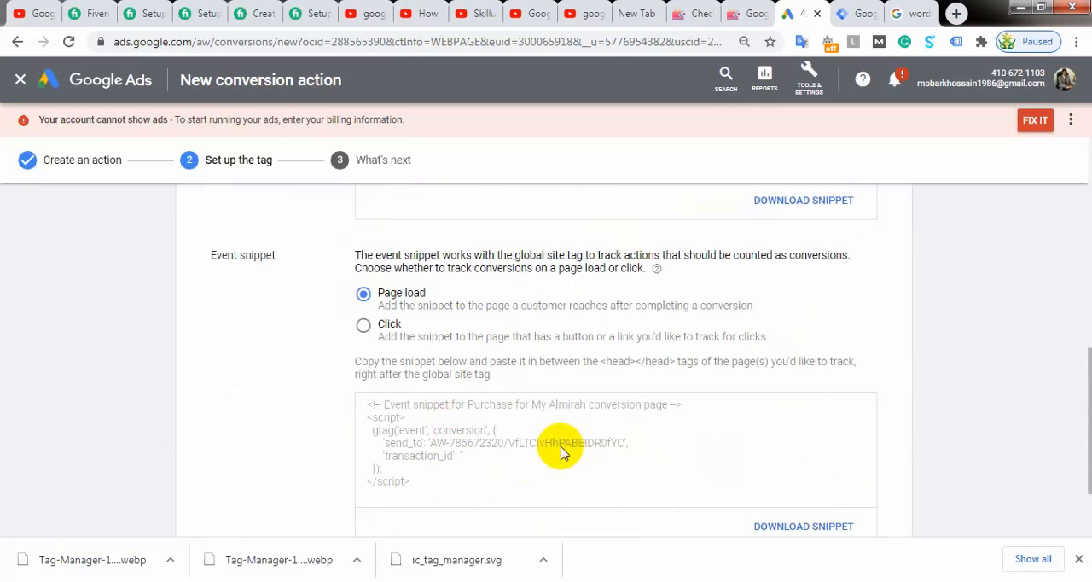
scroll(560, 445, up, 5)
scroll(556, 443, up, 3)
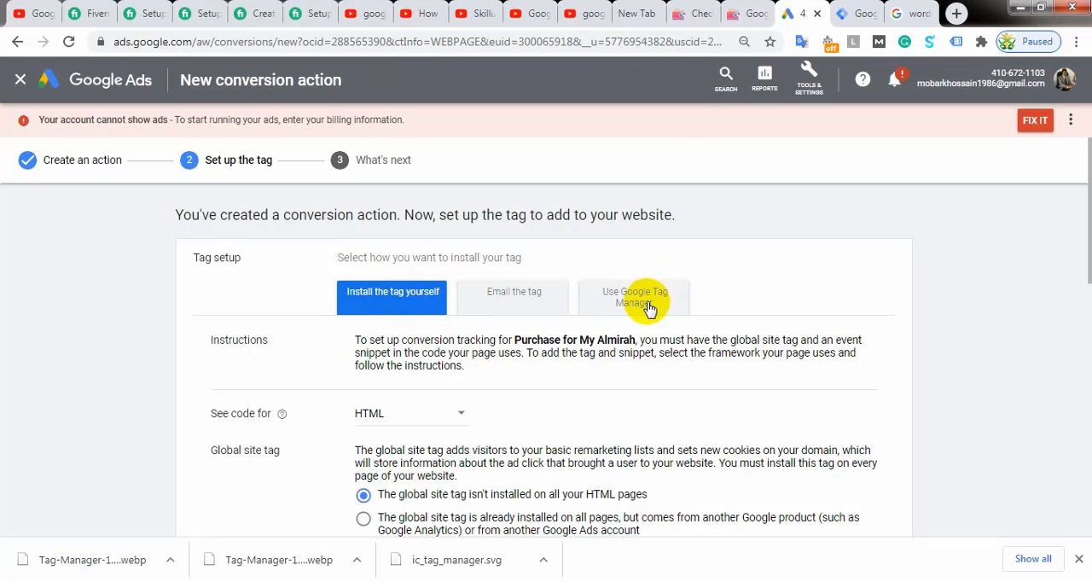
scroll(398, 290, down, 2)
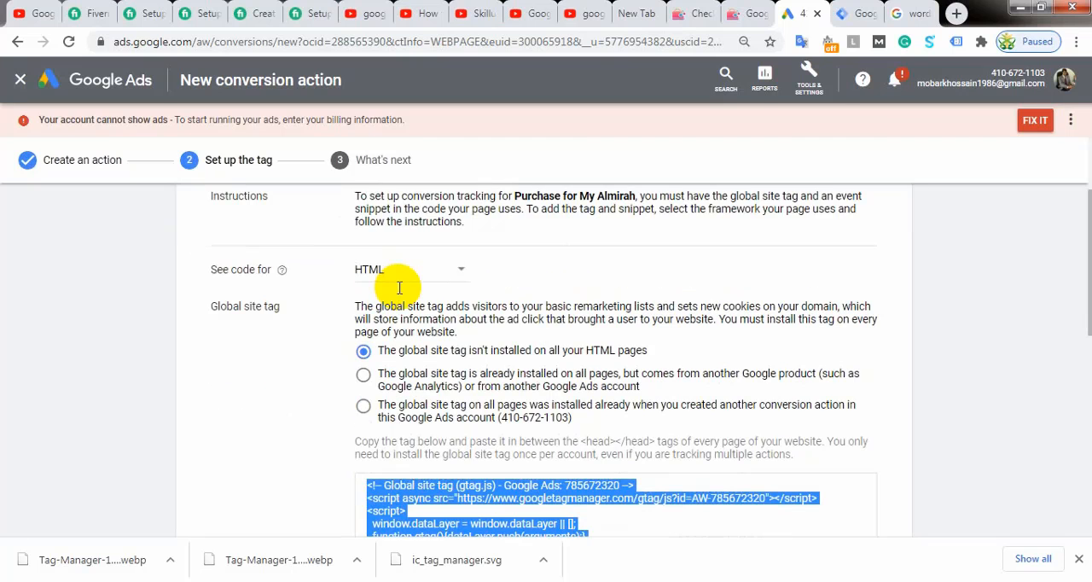
scroll(398, 288, down, 3)
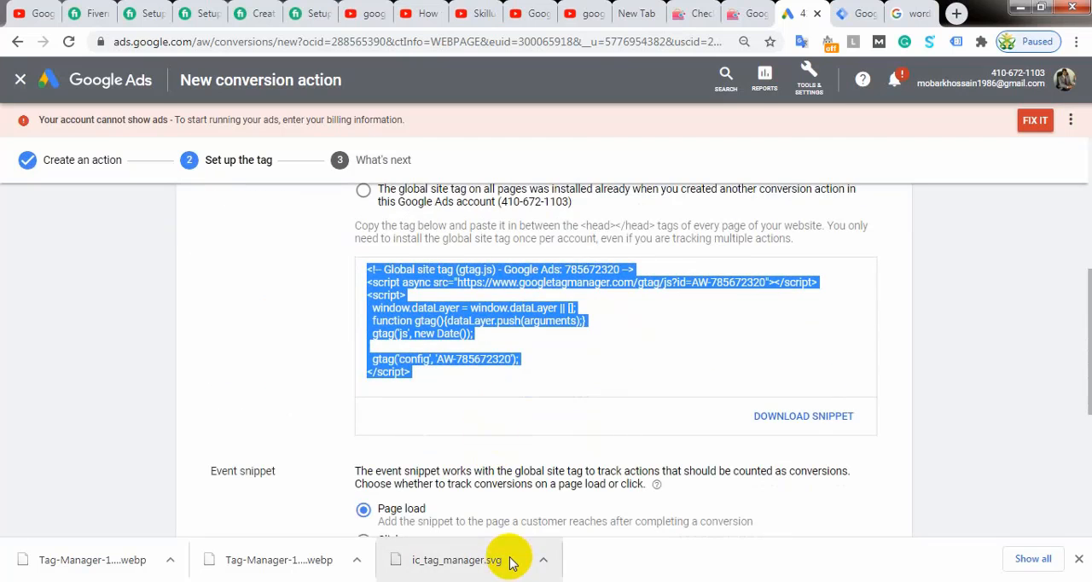
scroll(448, 409, up, 3)
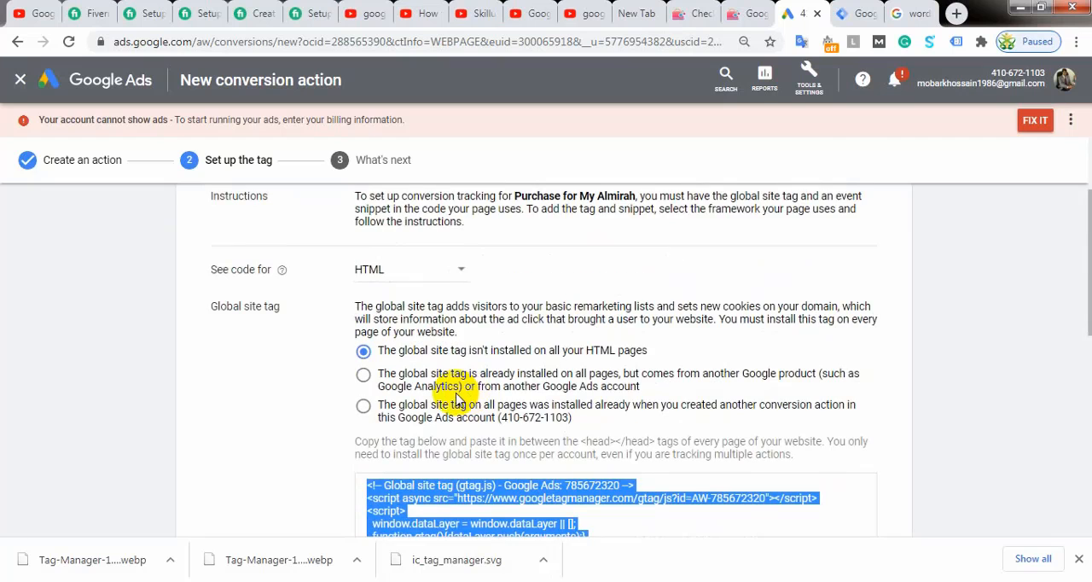
scroll(456, 400, up, 2)
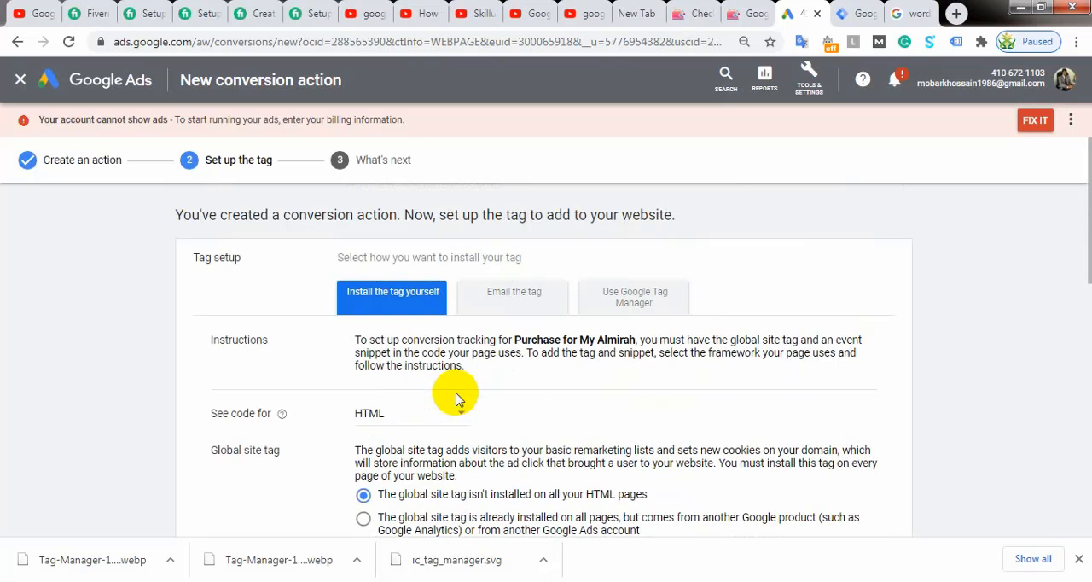
scroll(497, 266, down, 2)
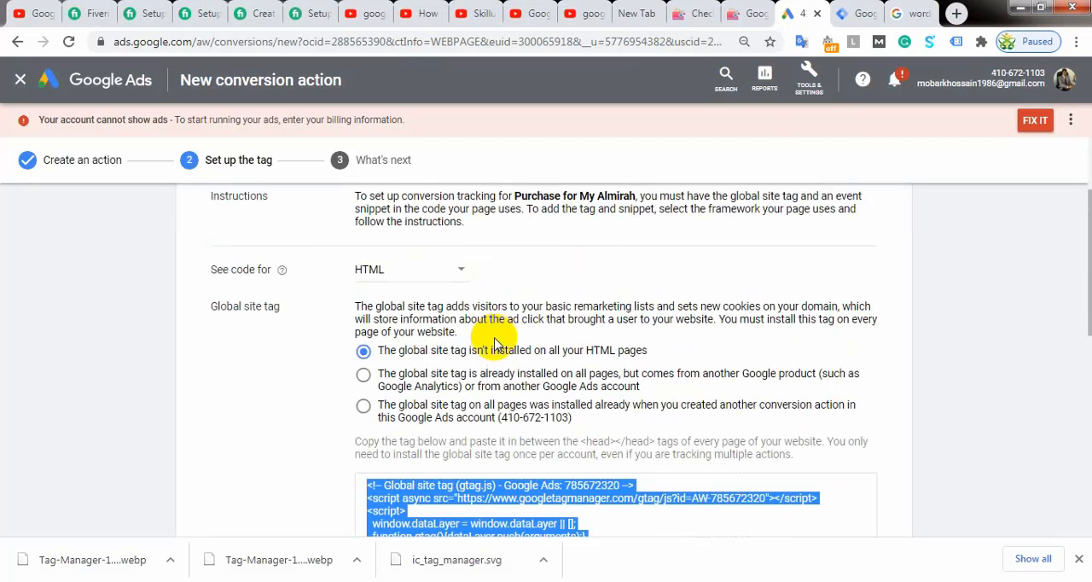
scroll(493, 343, down, 3)
scroll(499, 384, up, 5)
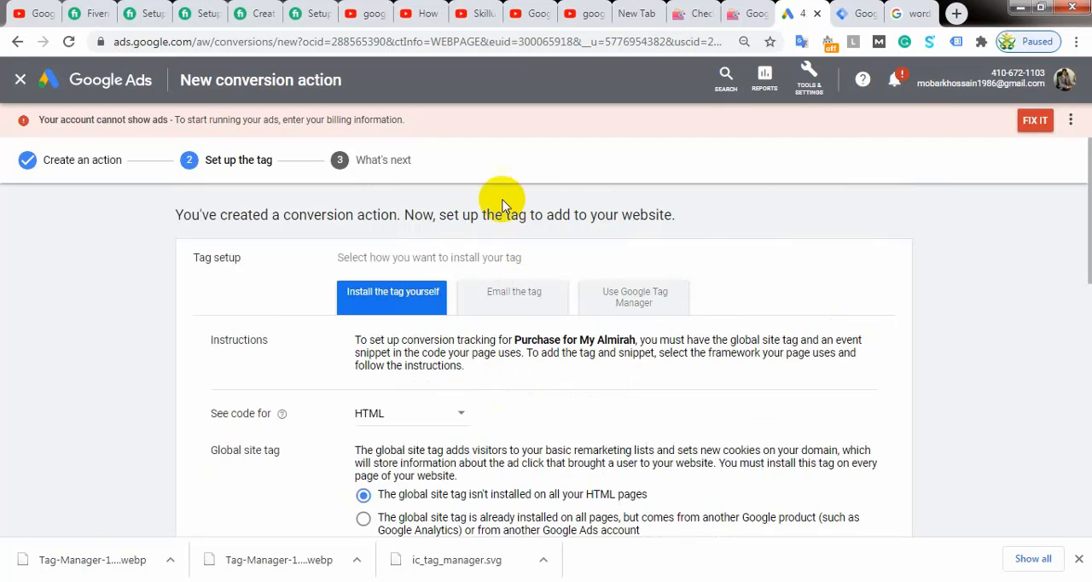
Step: Look through the option to email the tag to a webmaster, including its tracking method and email address field
click(514, 299)
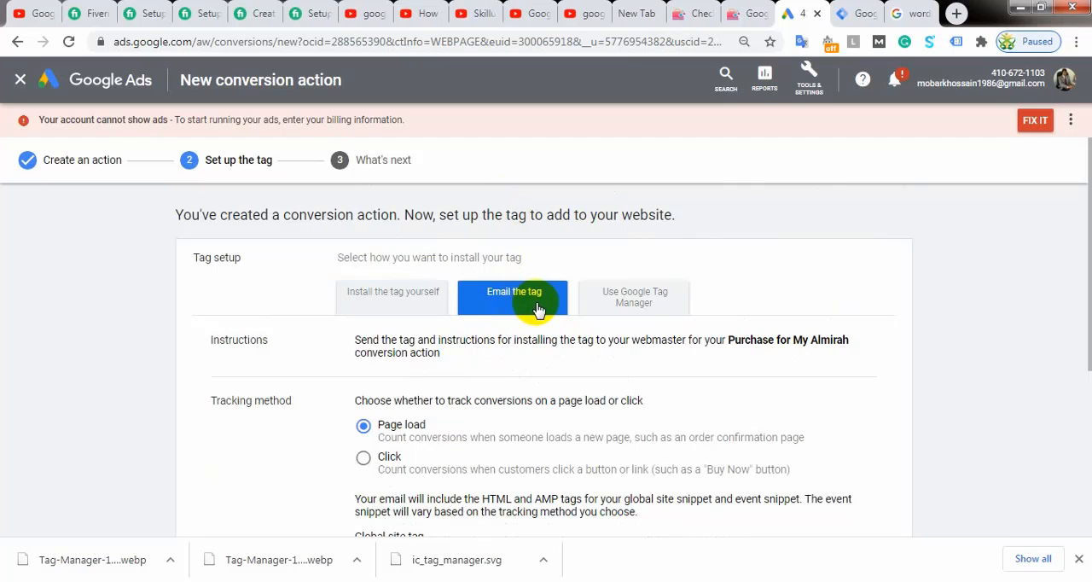
scroll(528, 317, down, 3)
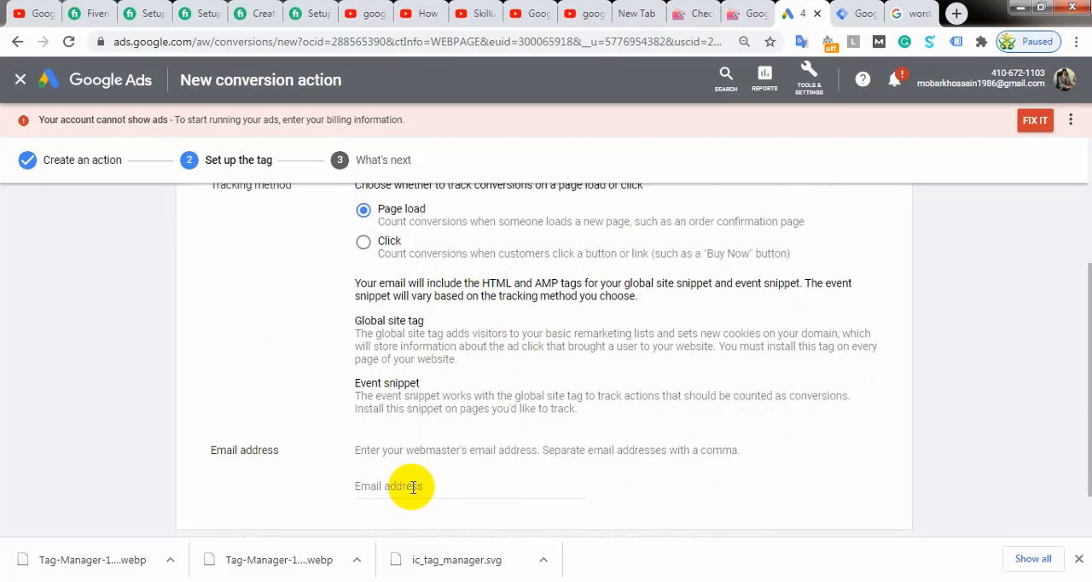
scroll(412, 486, up, 3)
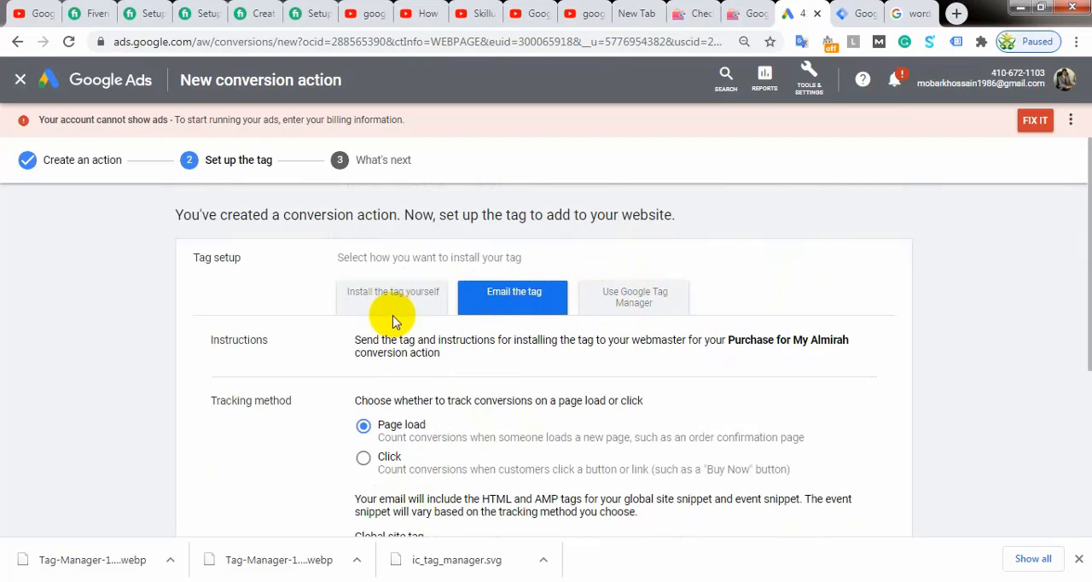
Step: Choose Google Tag Manager as the installation method and copy the conversion ID into the Notepad notes below the Google Analytics line
click(646, 300)
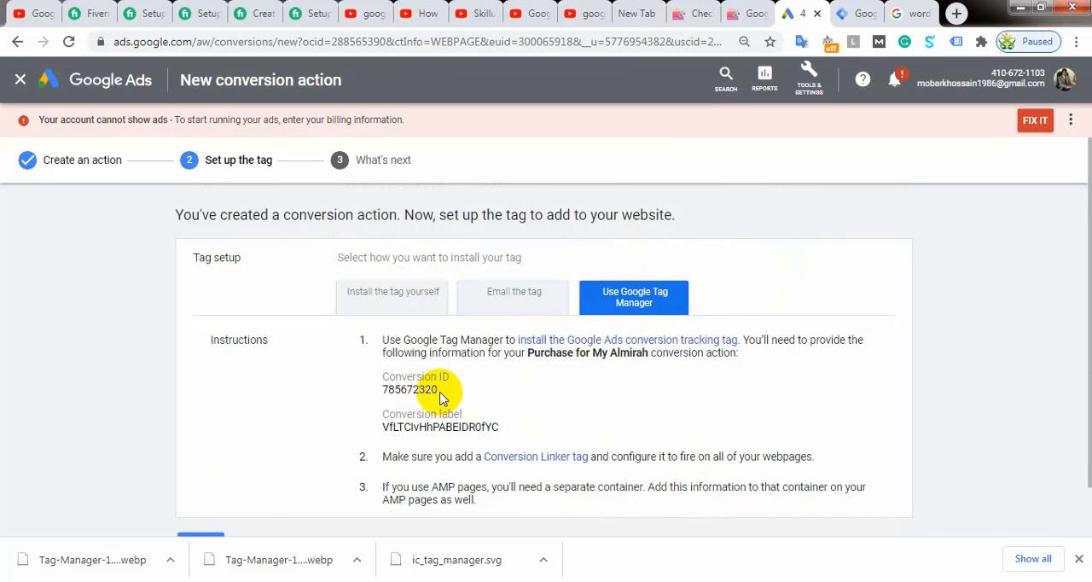
drag(437, 394, 380, 401)
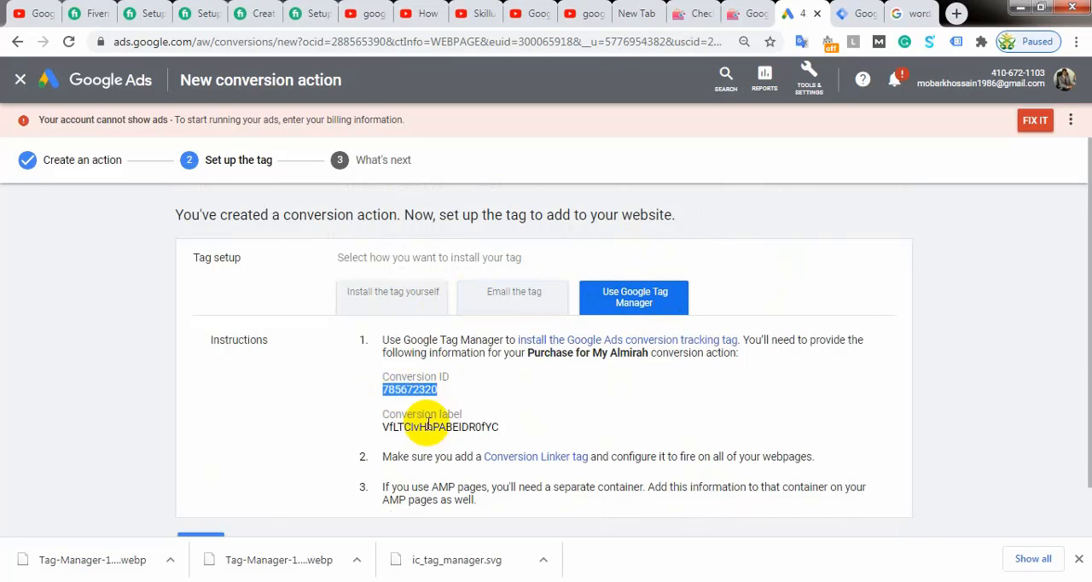
right_click(419, 385)
click(443, 401)
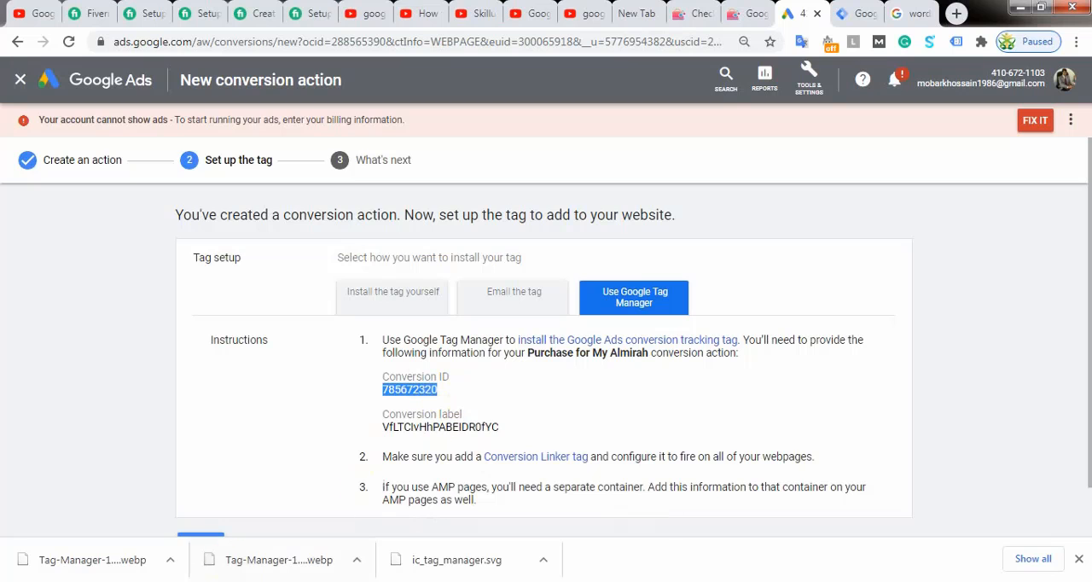
key(alt+Tab)
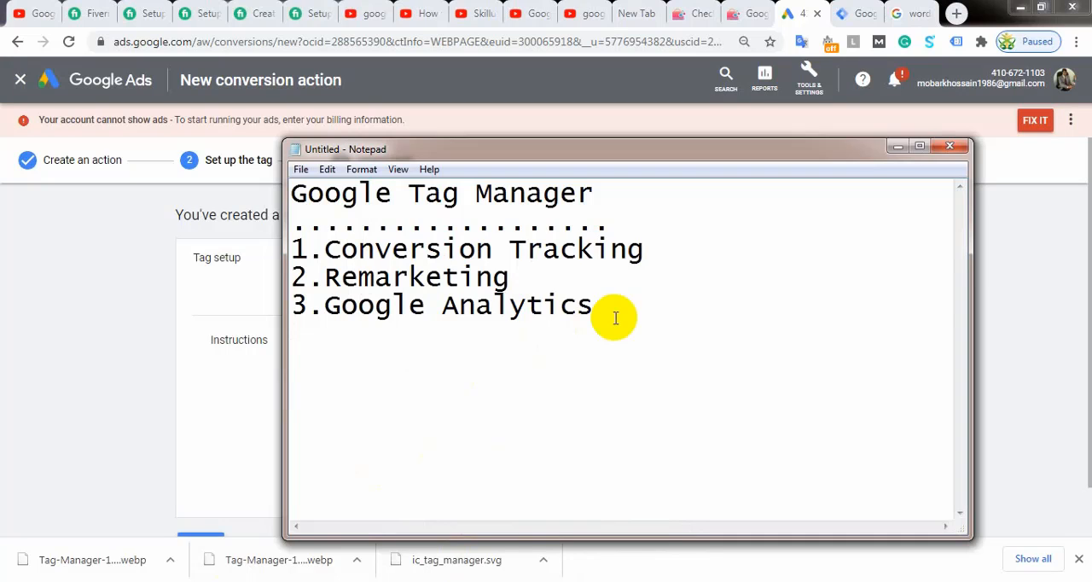
key(Return)
key(Return)
key(Return)
key(ctrl+v)
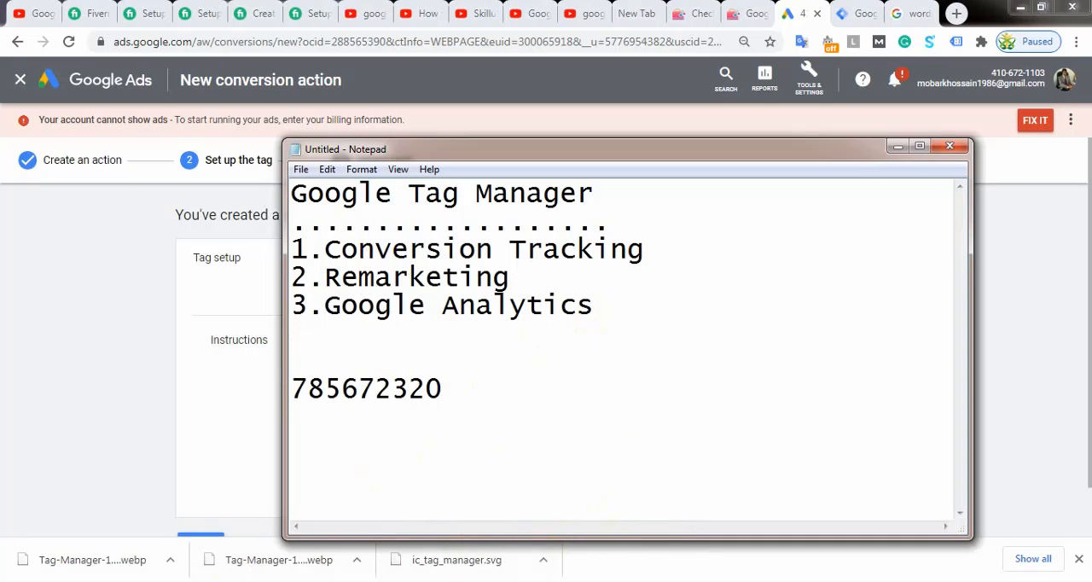
click(890, 148)
Step: Copy the conversion label from the tag setup instructions into the Notepad notes beneath the conversion ID
drag(500, 426, 382, 431)
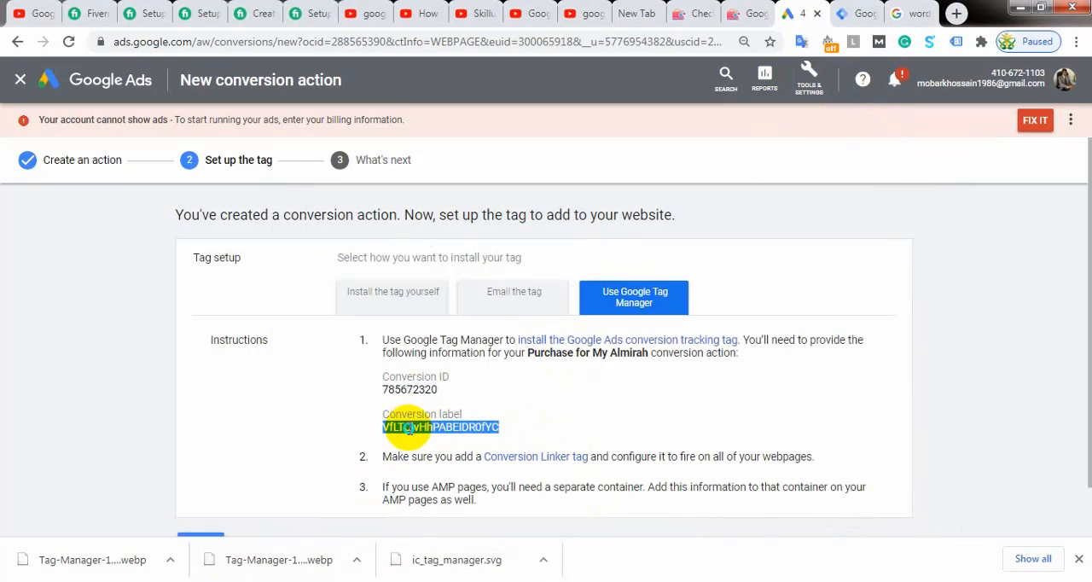
right_click(409, 430)
click(440, 443)
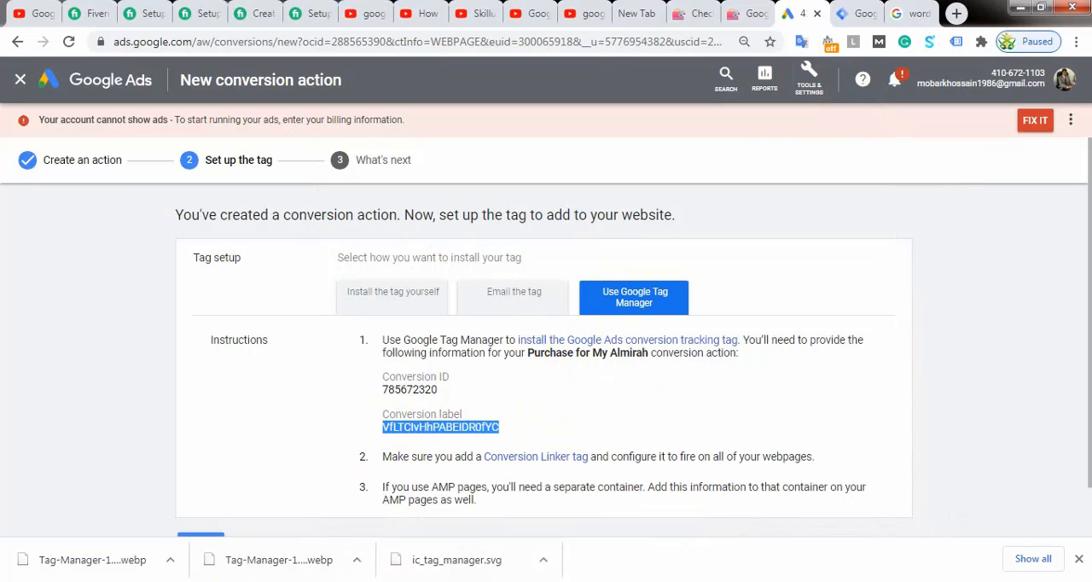
click(469, 580)
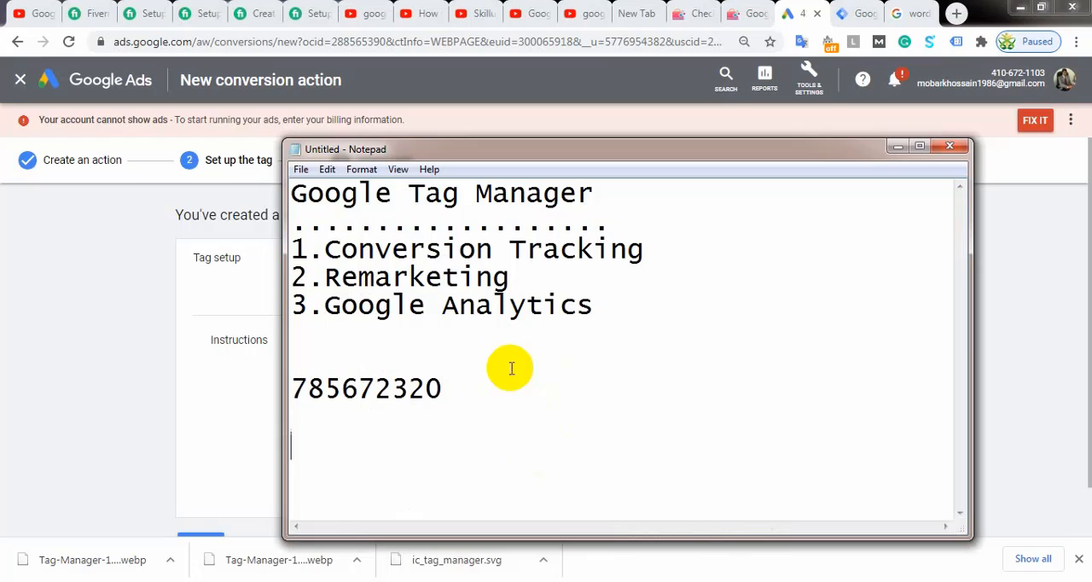
key(ctrl+v)
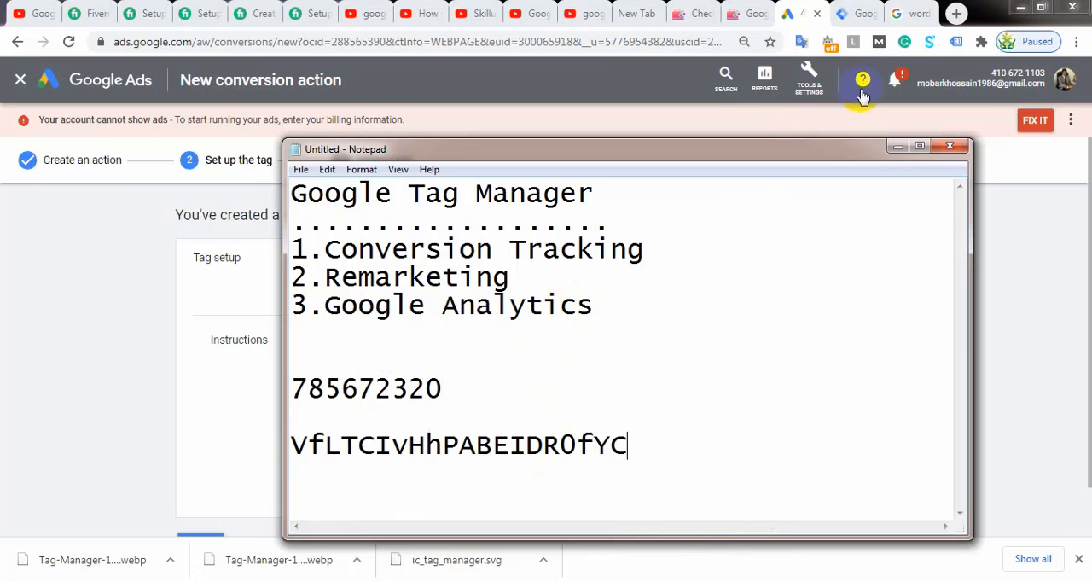
click(891, 147)
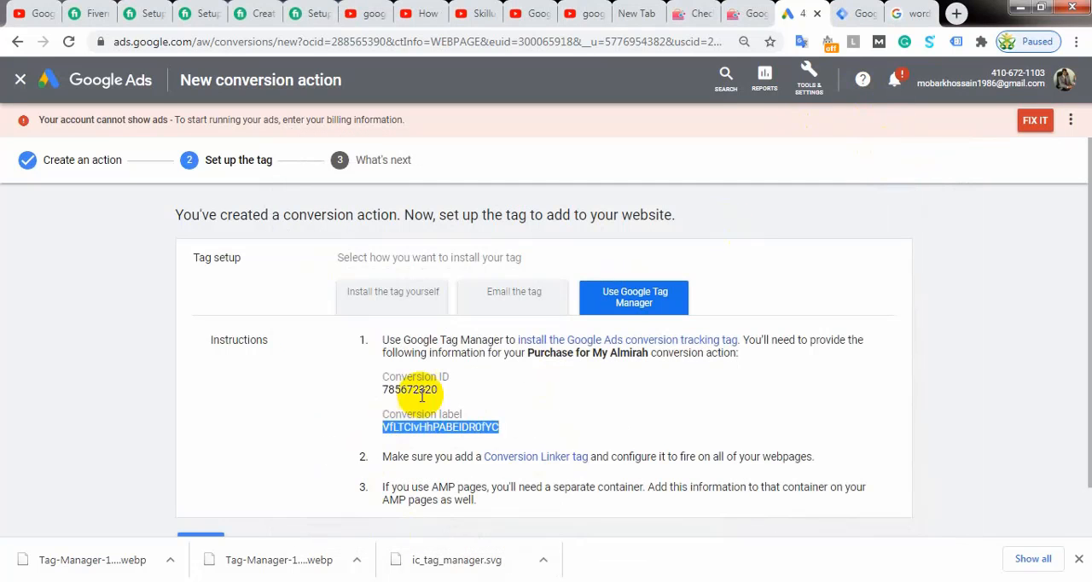
Step: Switch to Tag Manager and start a new tag in the myalmirahbd.com container
scroll(433, 388, down, 1)
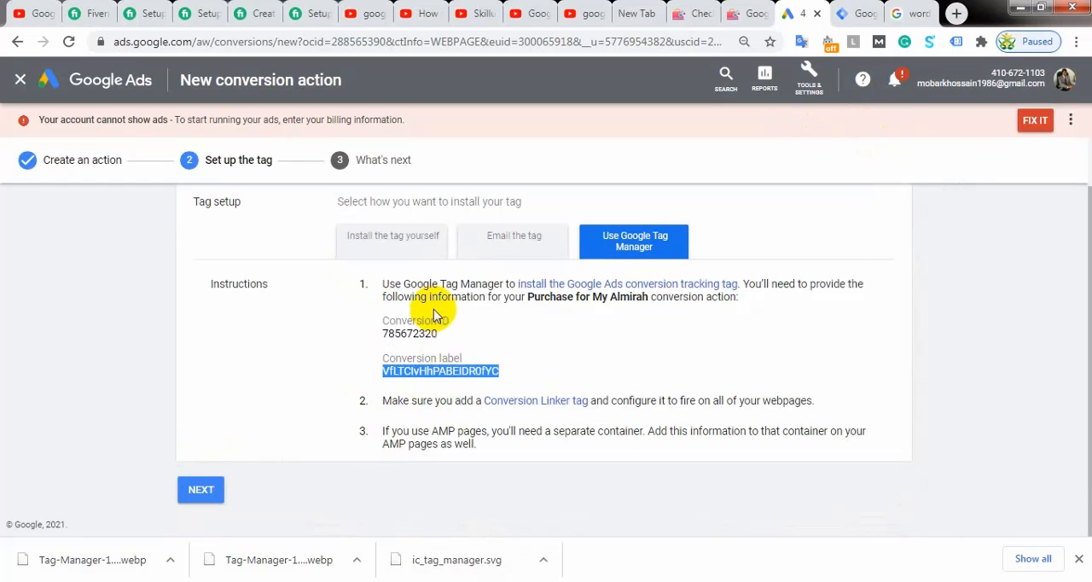
click(850, 10)
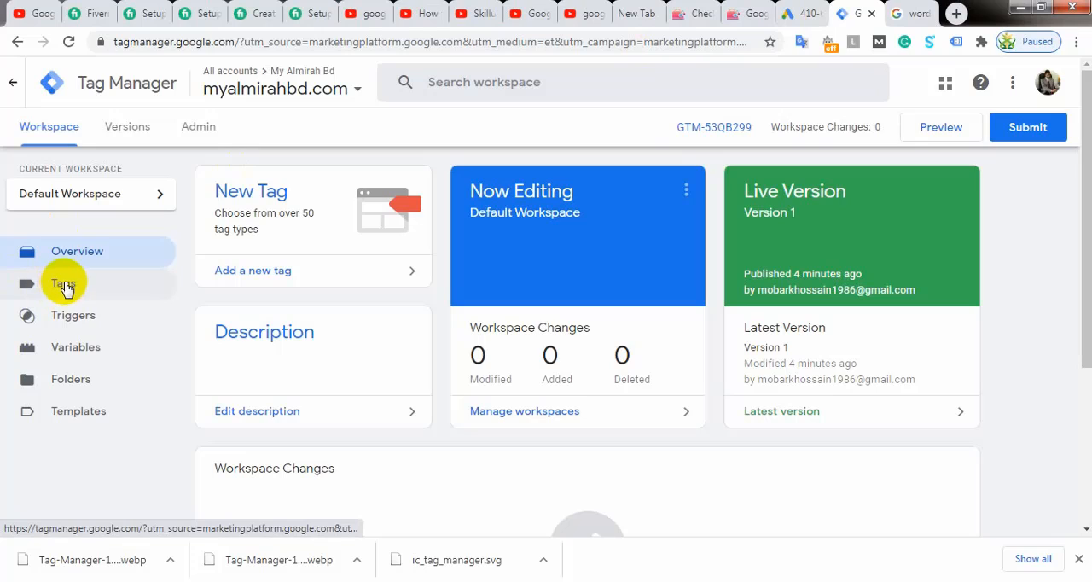
click(64, 284)
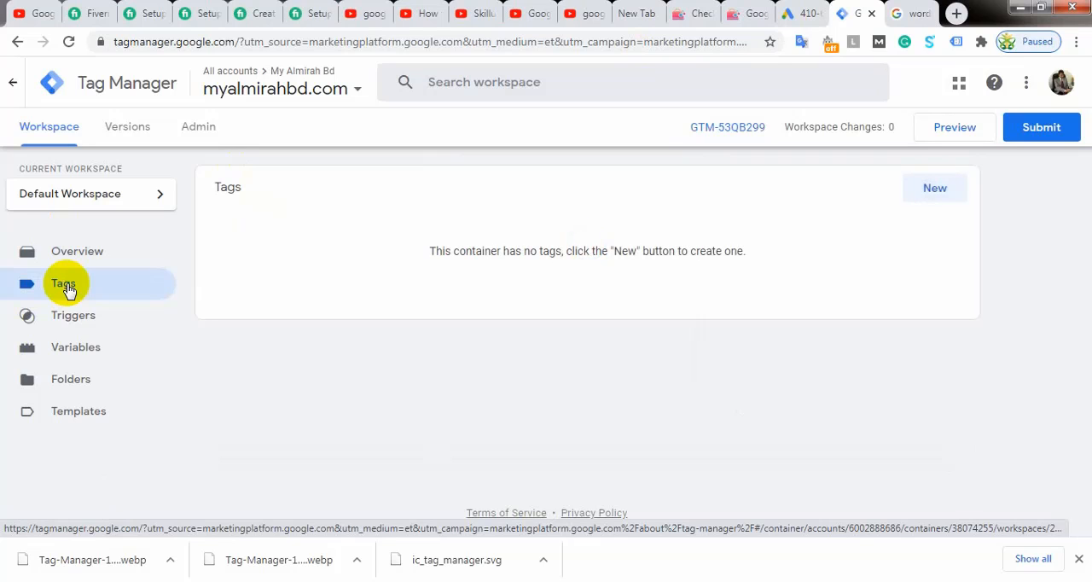
click(935, 188)
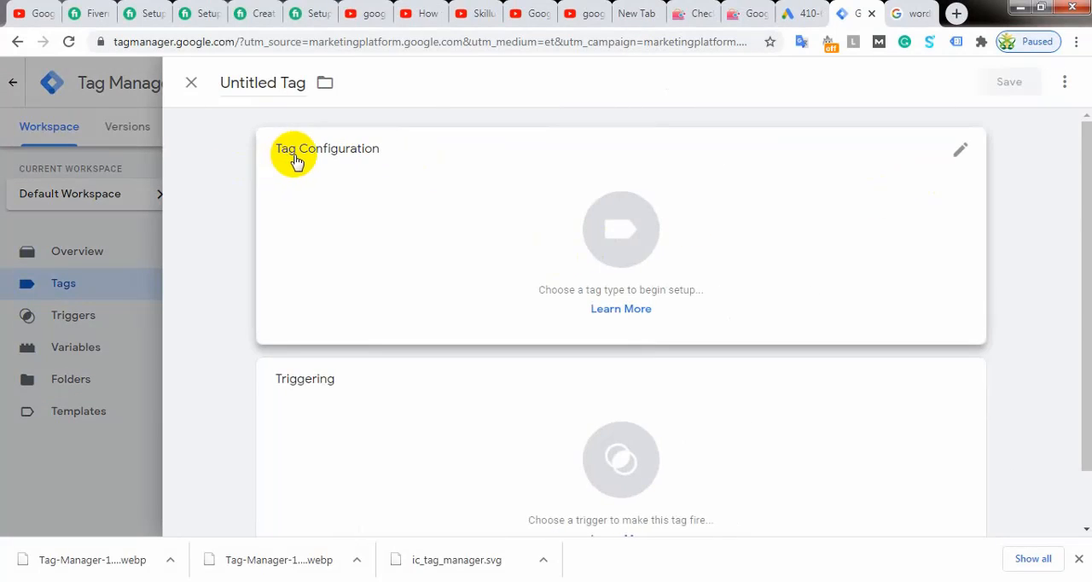
Step: Name the new tag "GADS_Purchase Convrsion Tracking"
click(282, 83)
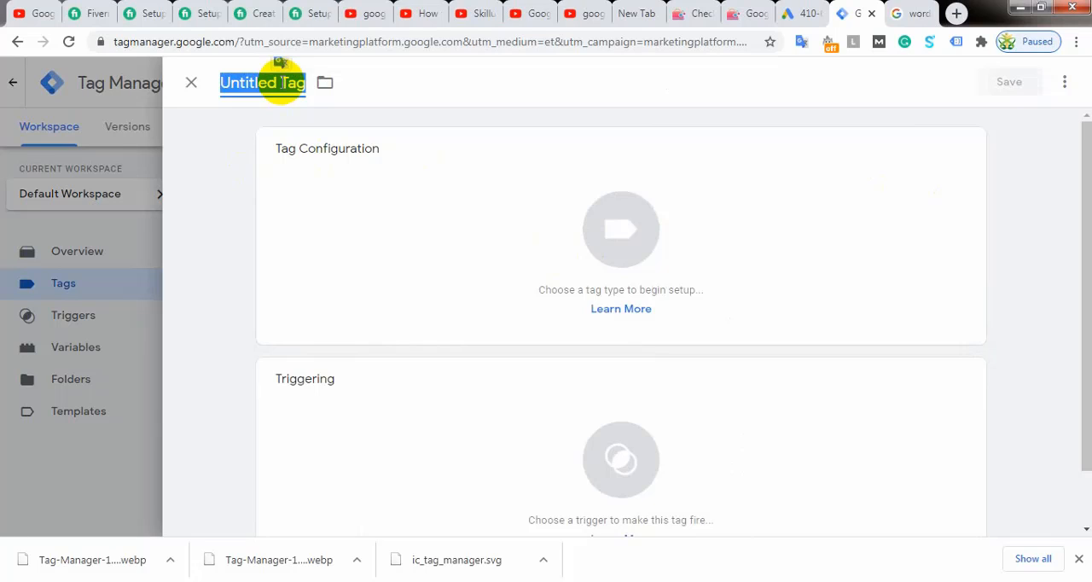
text(GADS_Pu)
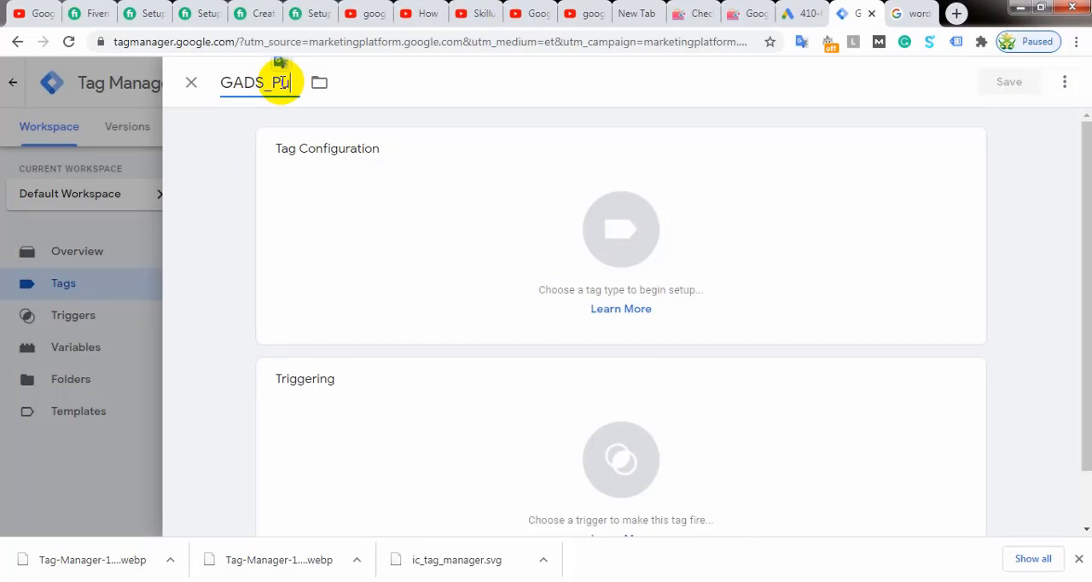
text(rchase_)
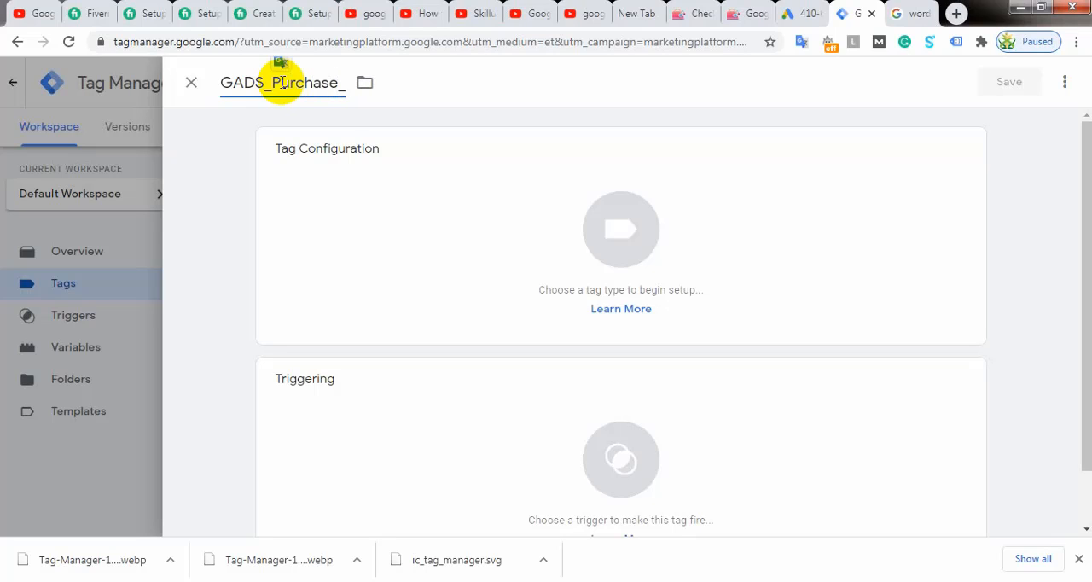
text(Convrsion Tr)
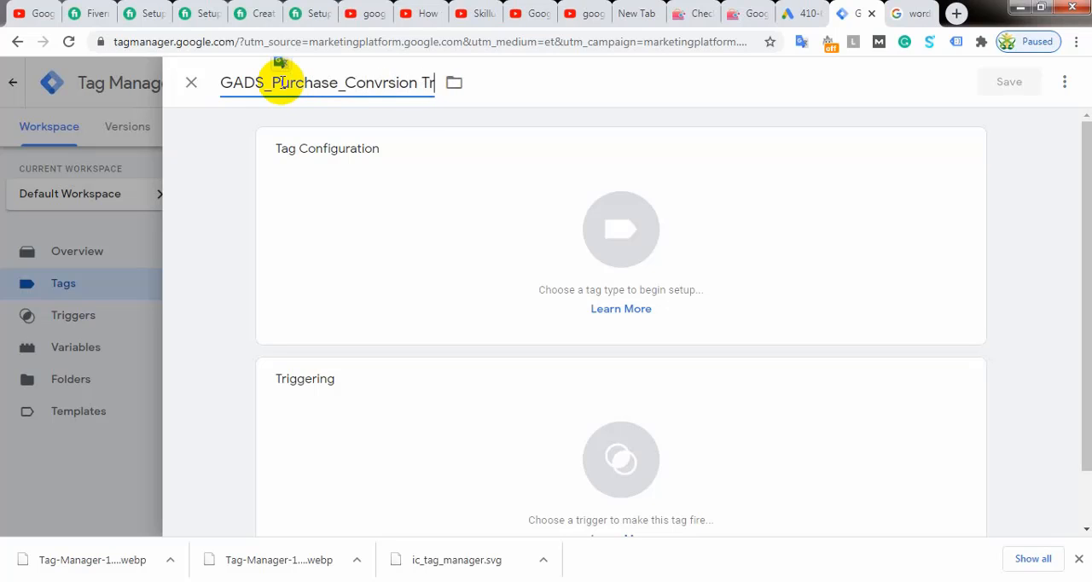
text(acking)
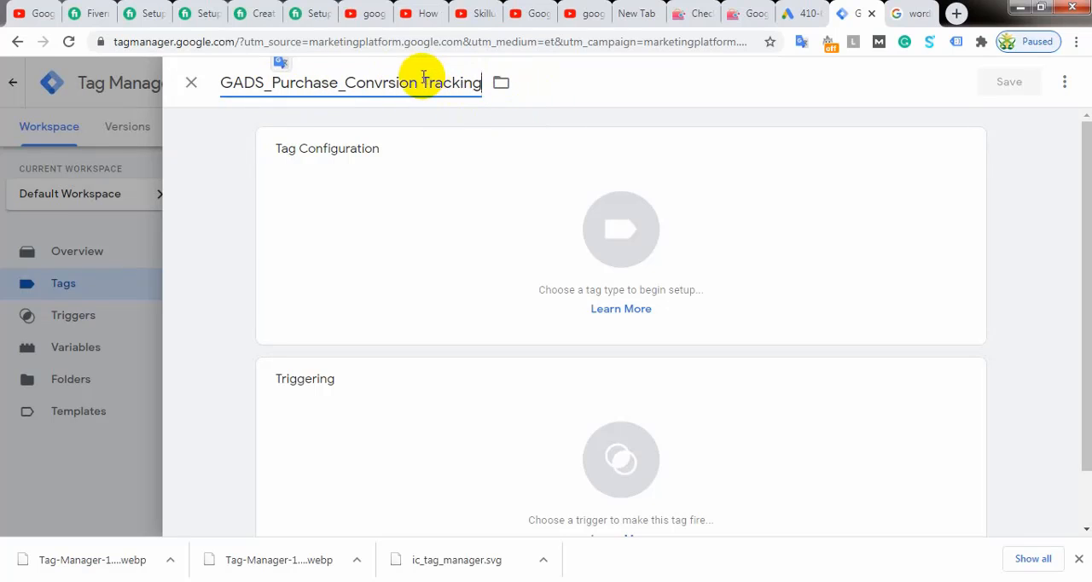
click(345, 84)
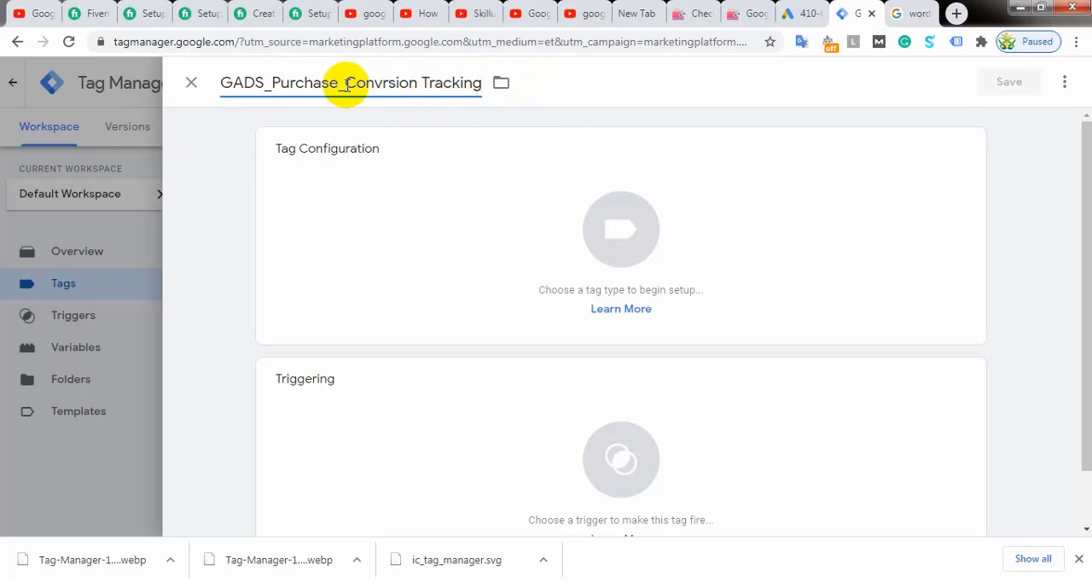
key(BackSpace)
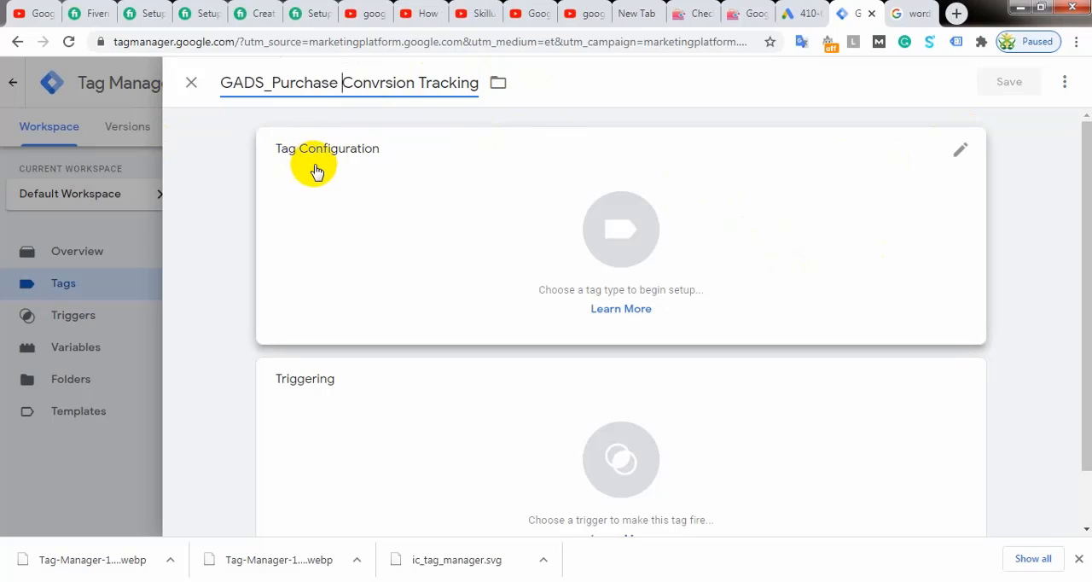
Step: Set the tag type to Google Ads Conversion Tracking and fill in its Conversion ID with the ID copied from the Notepad notes
click(646, 220)
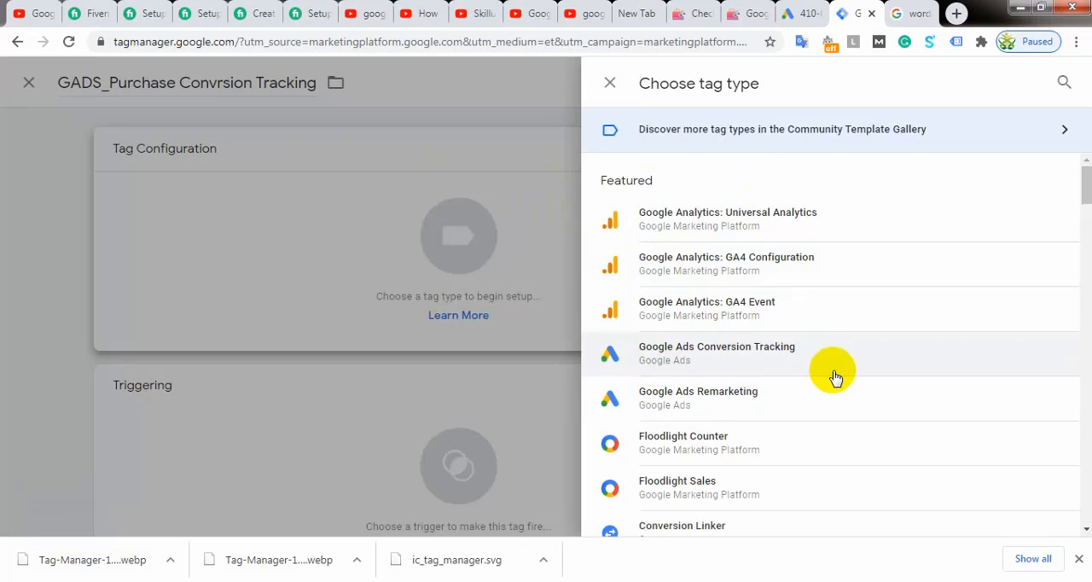
click(681, 353)
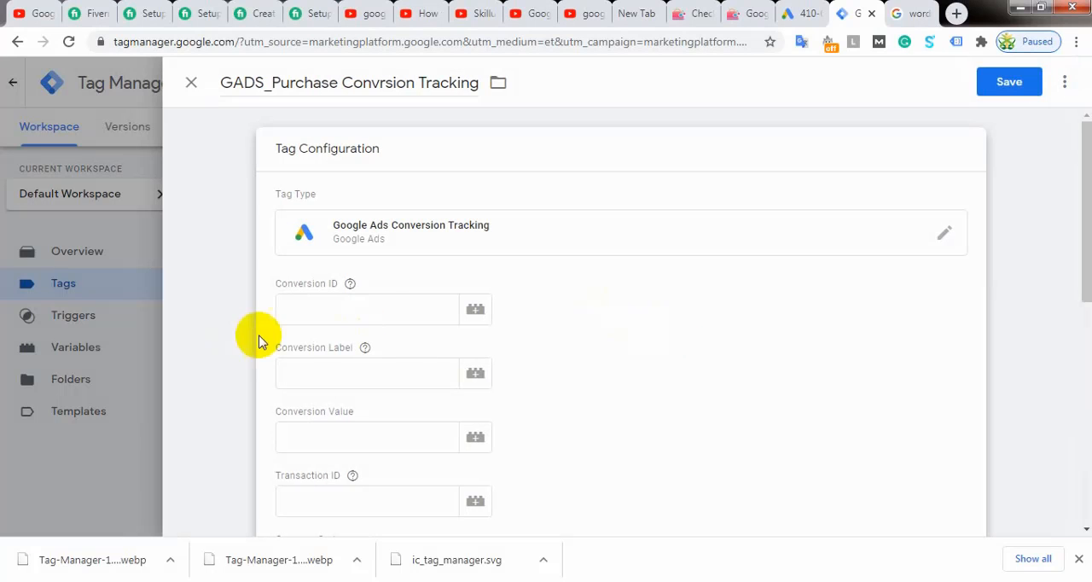
click(318, 308)
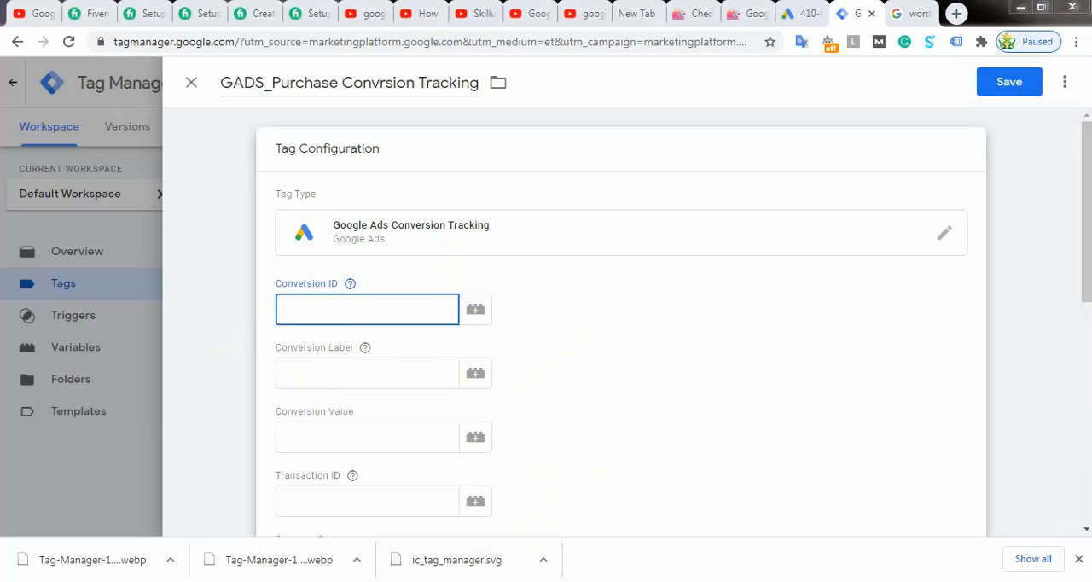
key(alt+Tab)
drag(441, 389, 287, 389)
right_click(309, 388)
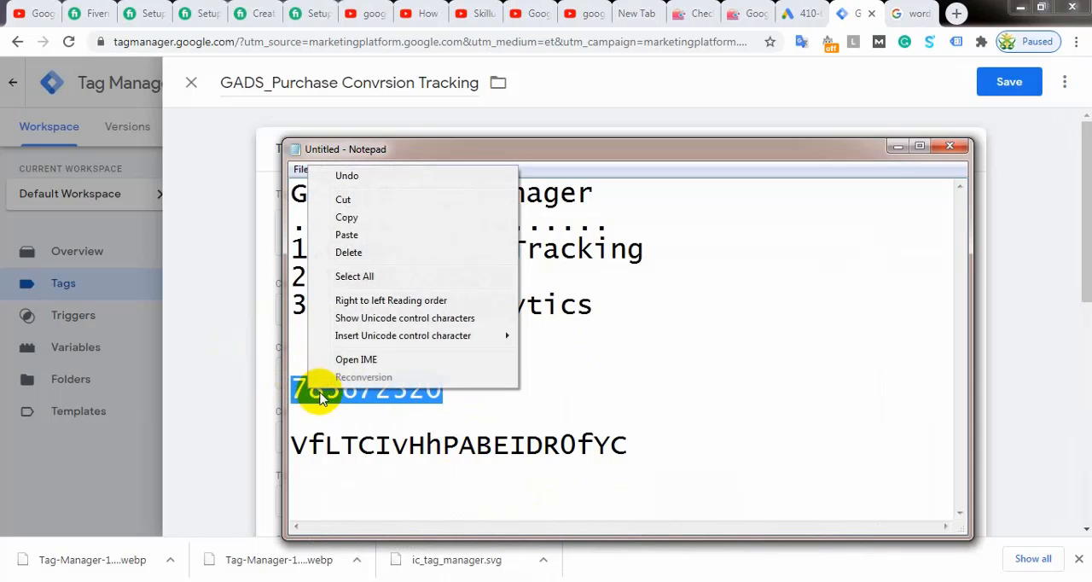
click(343, 218)
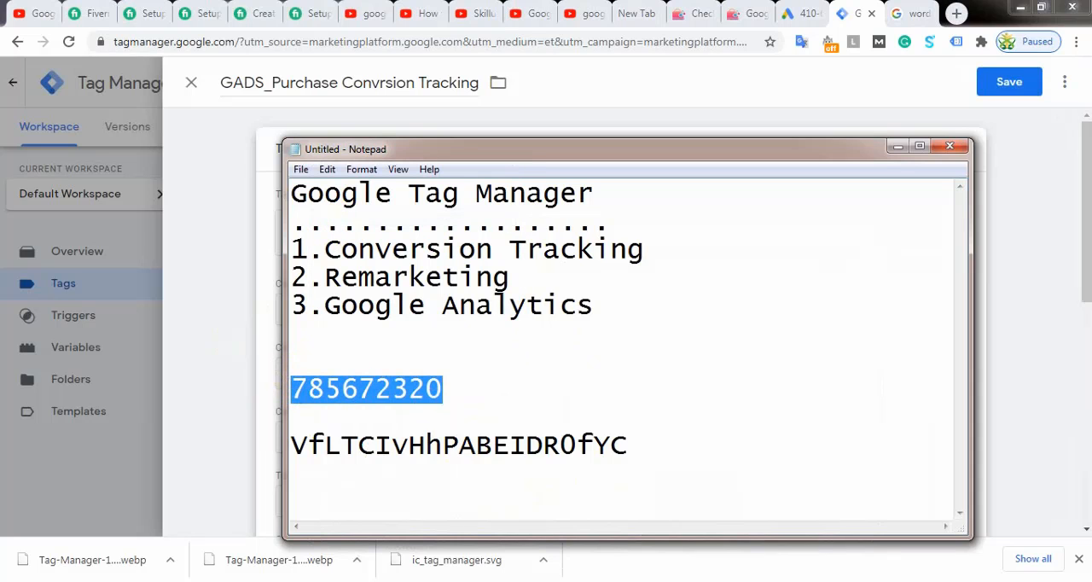
key(alt+Tab)
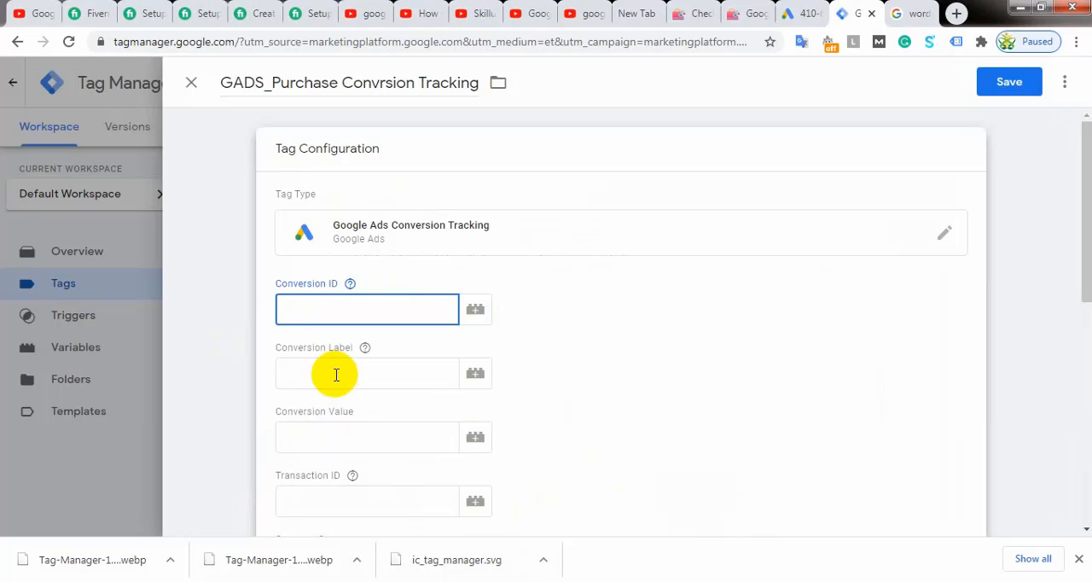
key(ctrl+v)
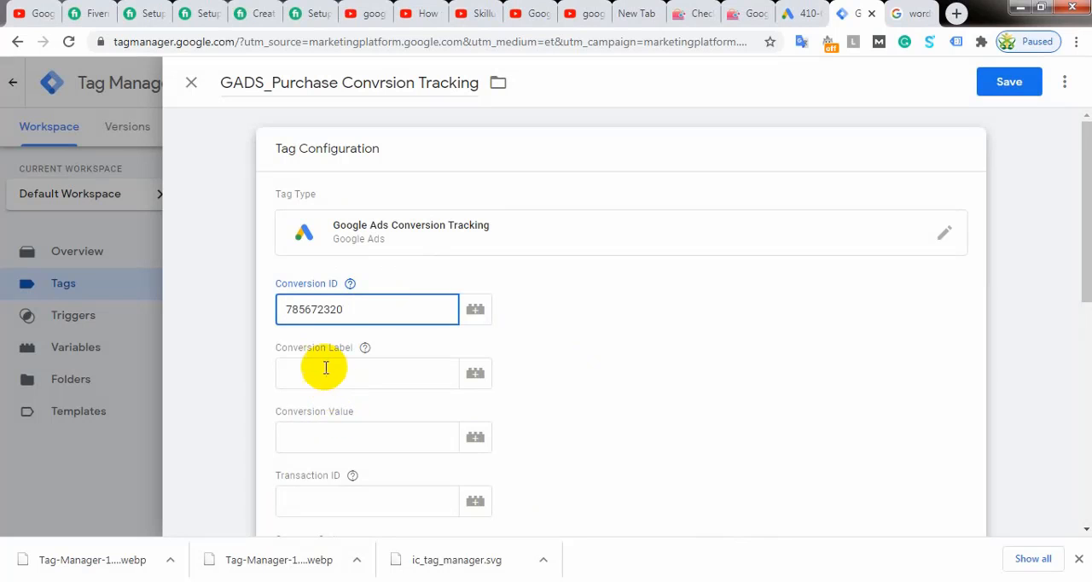
Step: Copy the conversion label from the Notepad notes into the tag's Conversion Label field
click(325, 371)
key(alt+Tab)
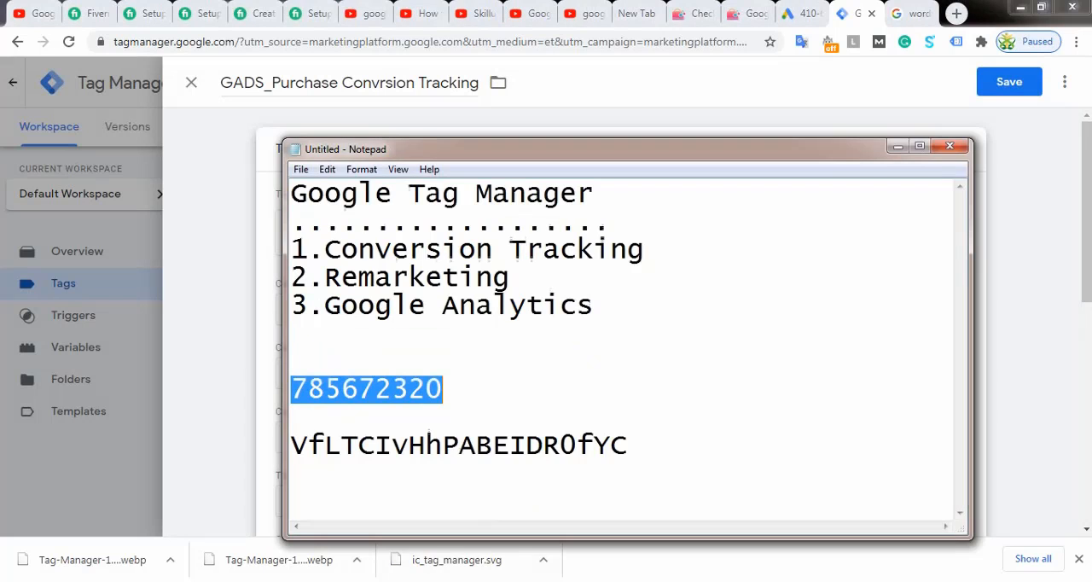
click(627, 444)
drag(626, 444, 288, 443)
right_click(312, 447)
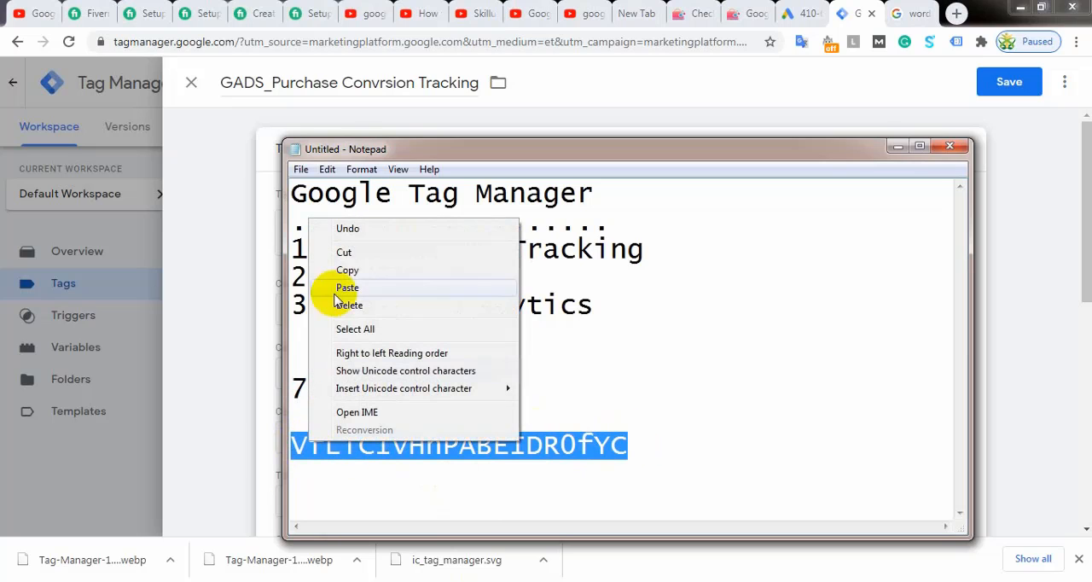
click(340, 271)
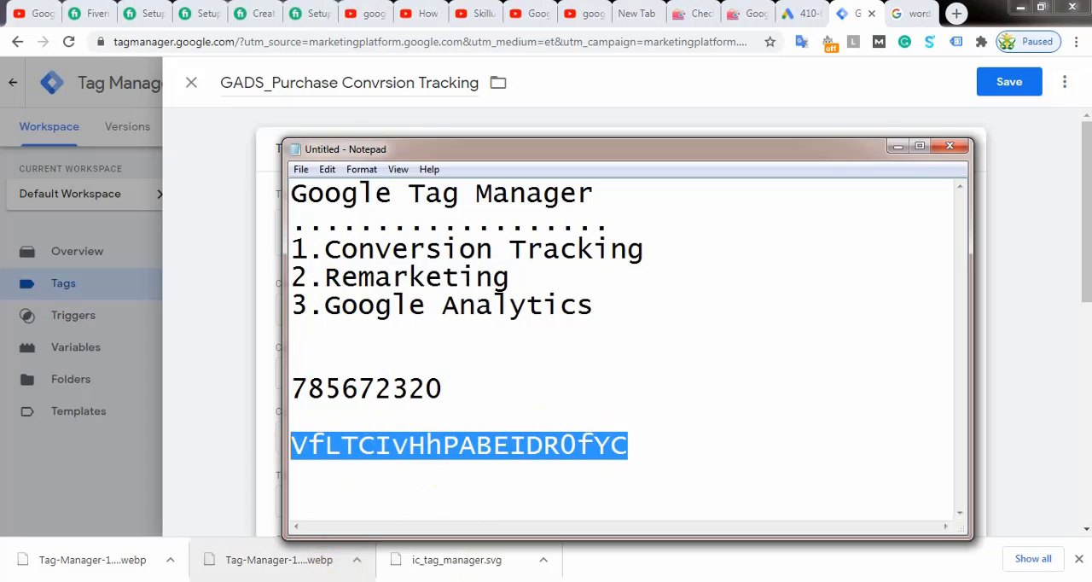
click(168, 580)
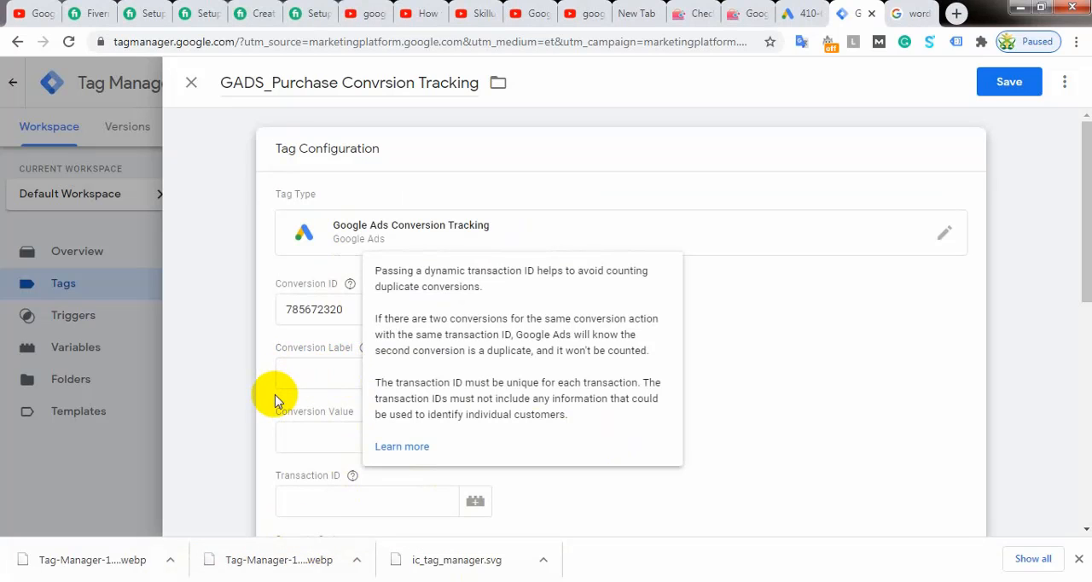
click(298, 373)
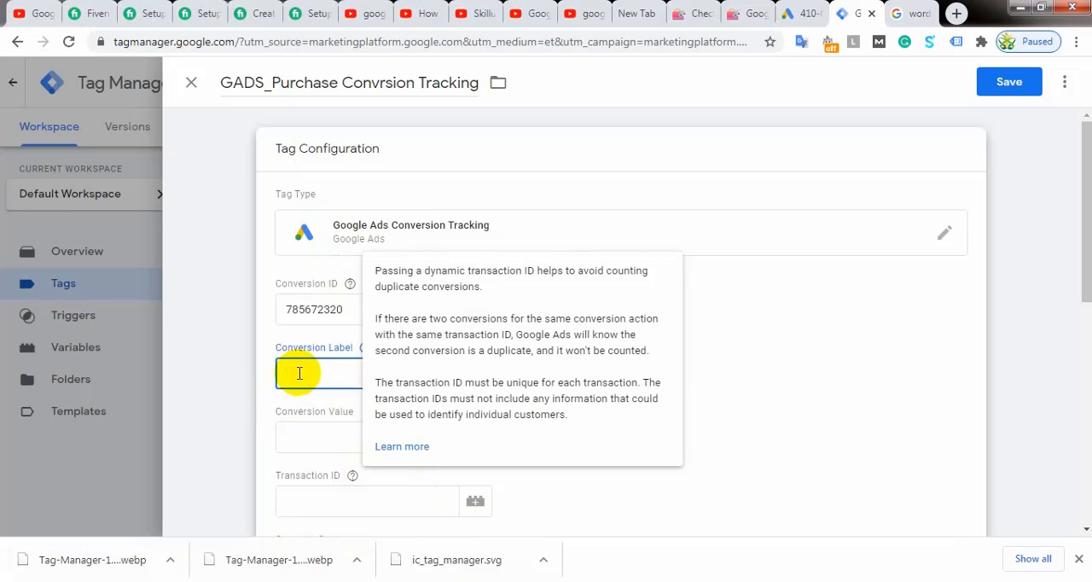
key(ctrl+v)
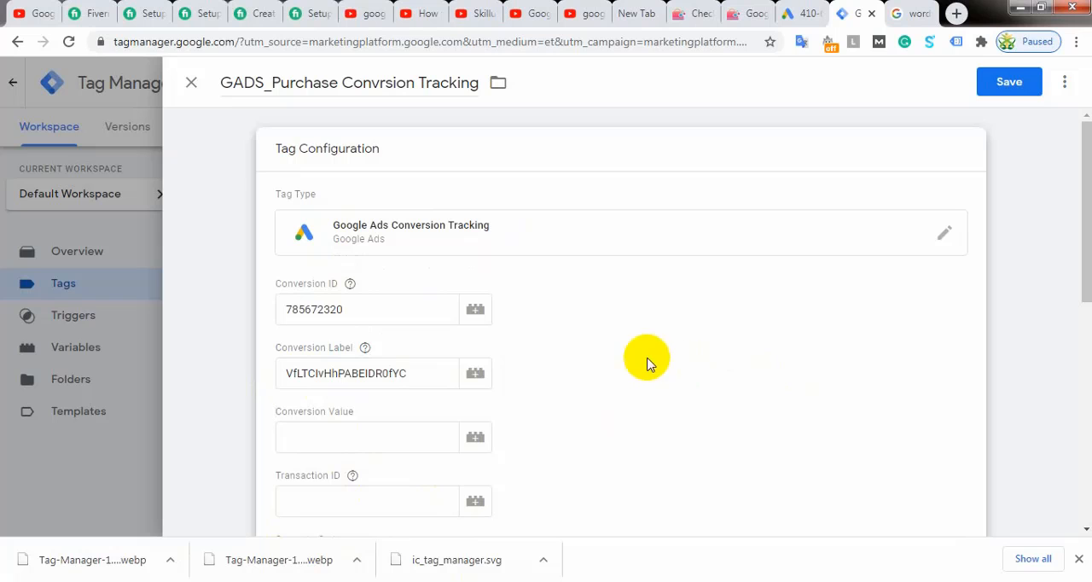
Step: Review the tag configuration from the conversion ID and label through the optional value, transaction and currency fields to the Triggering section
scroll(641, 347, down, 2)
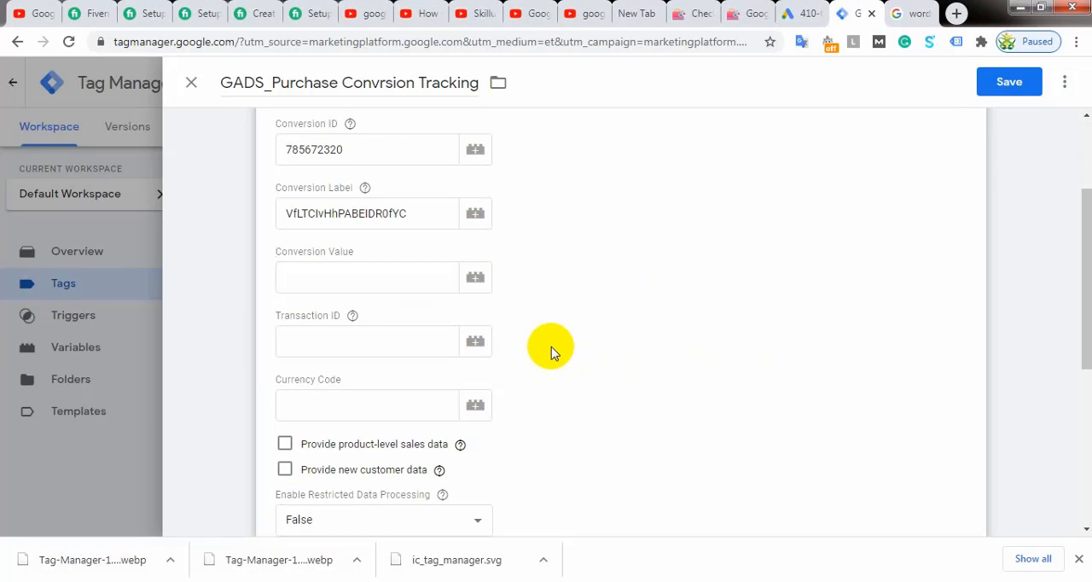
scroll(551, 346, down, 2)
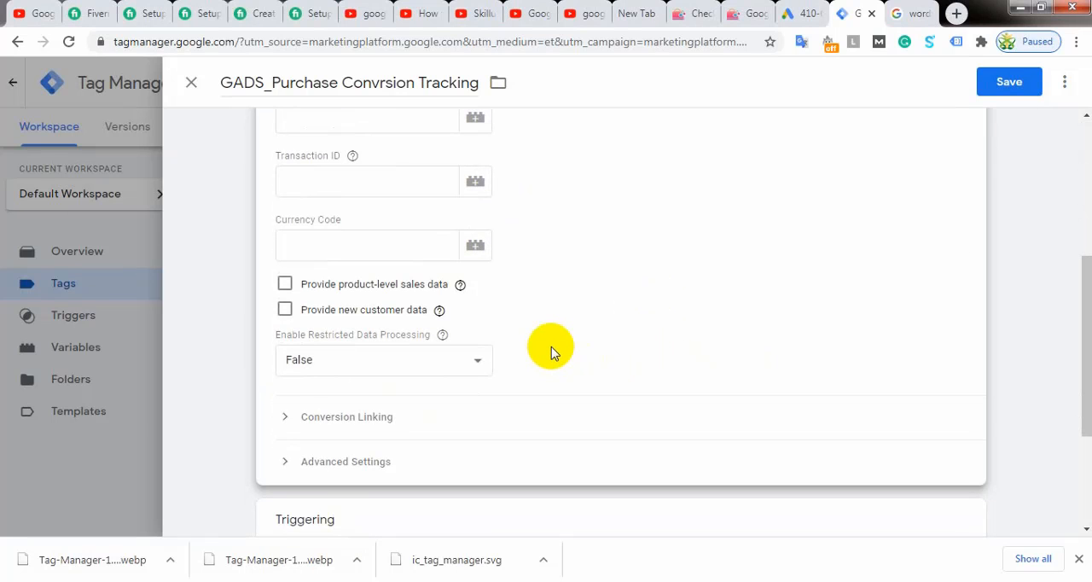
scroll(551, 346, down, 1)
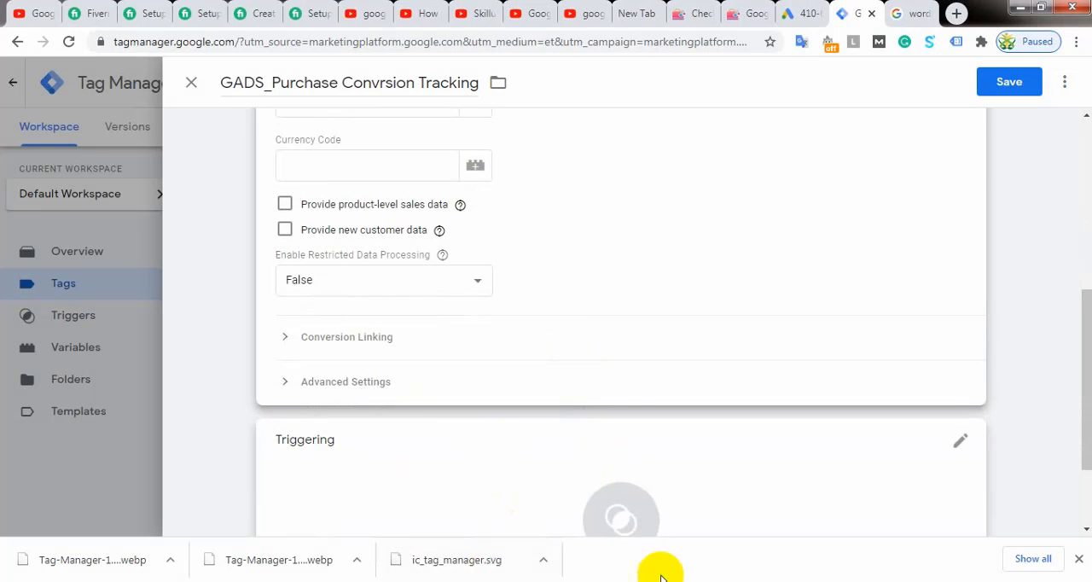
scroll(475, 243, up, 3)
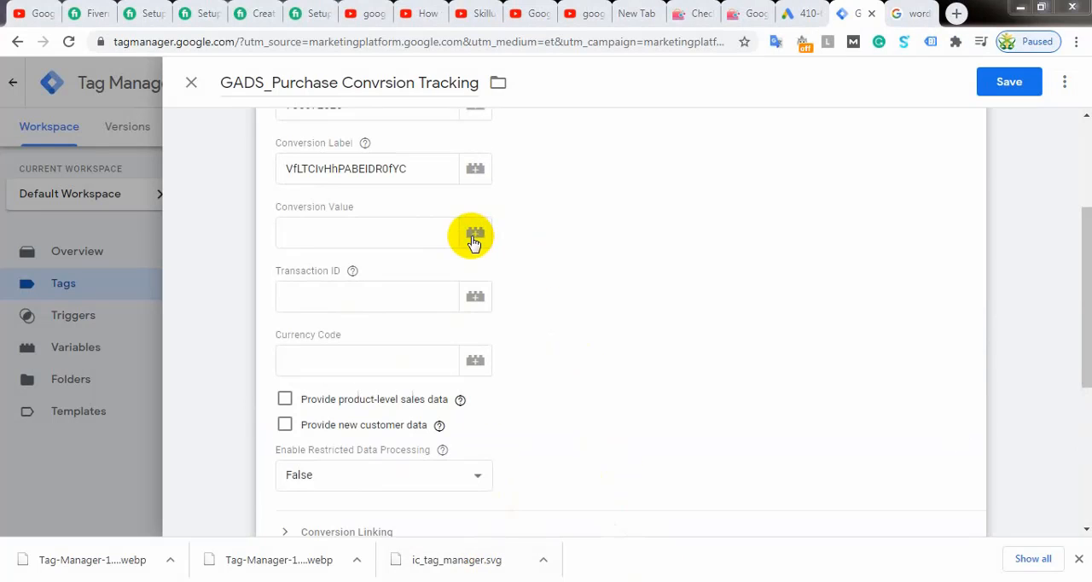
scroll(611, 247, up, 2)
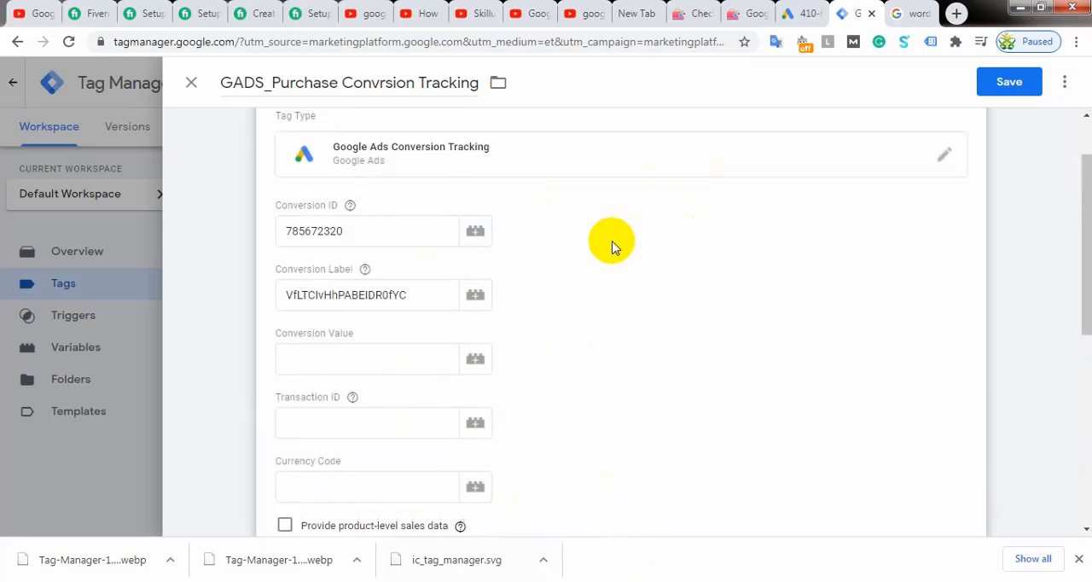
scroll(612, 247, up, 1)
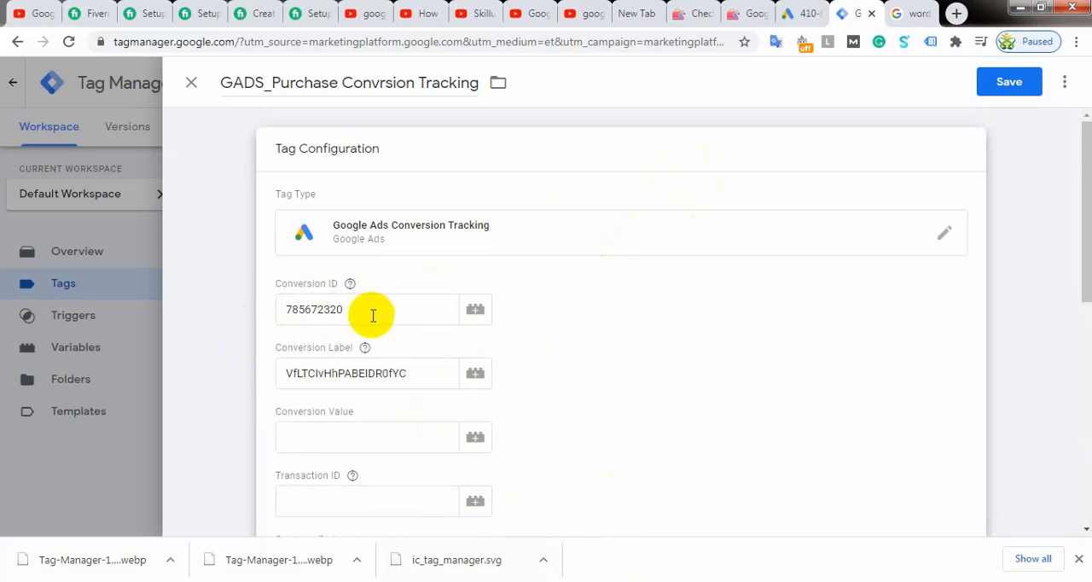
scroll(312, 368, down, 4)
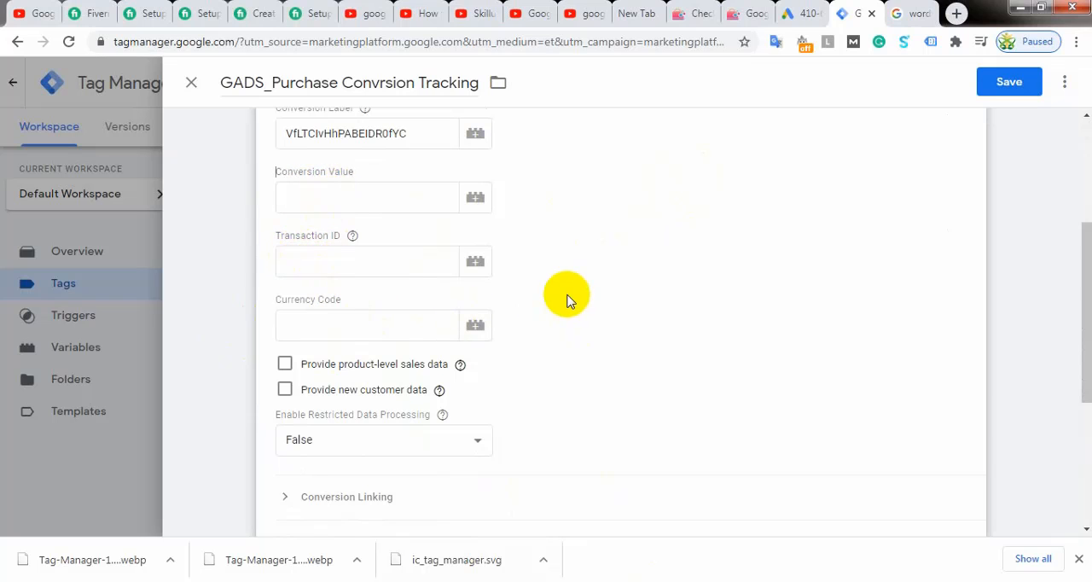
scroll(564, 303, down, 3)
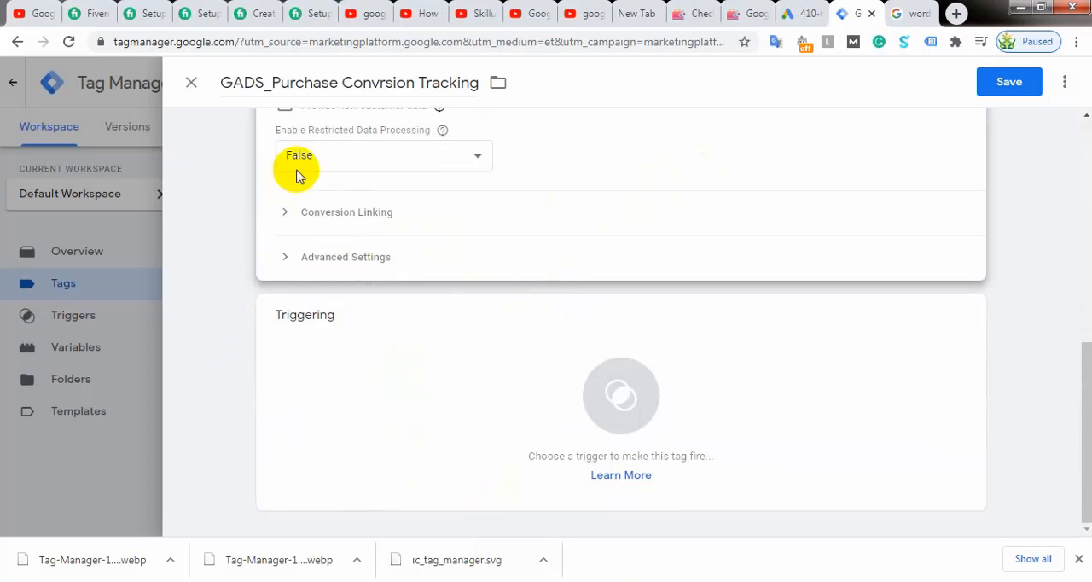
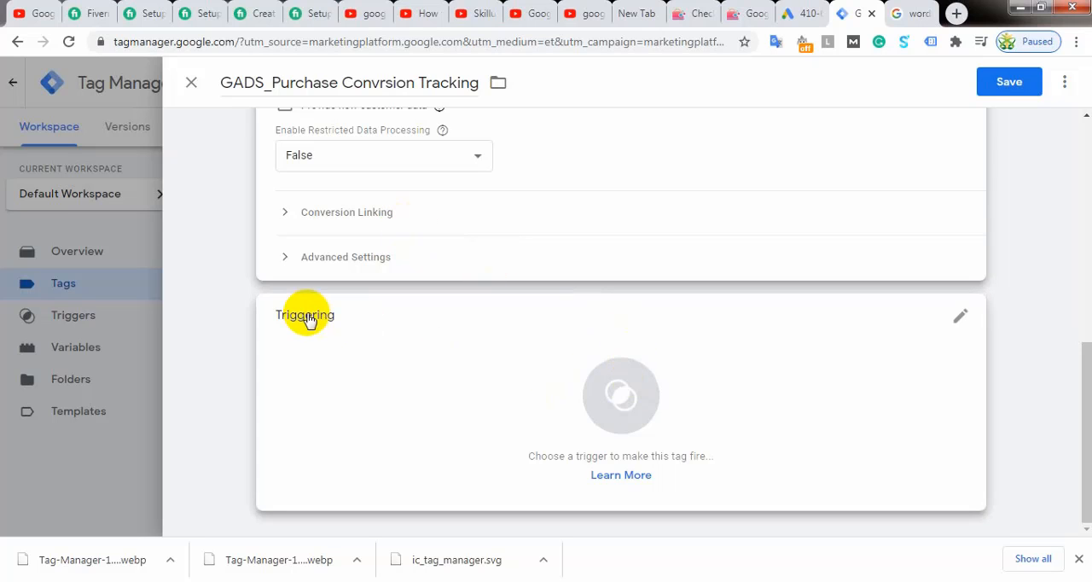
Step: Create a new trigger of type Page View for the purchase conversion tag
click(622, 394)
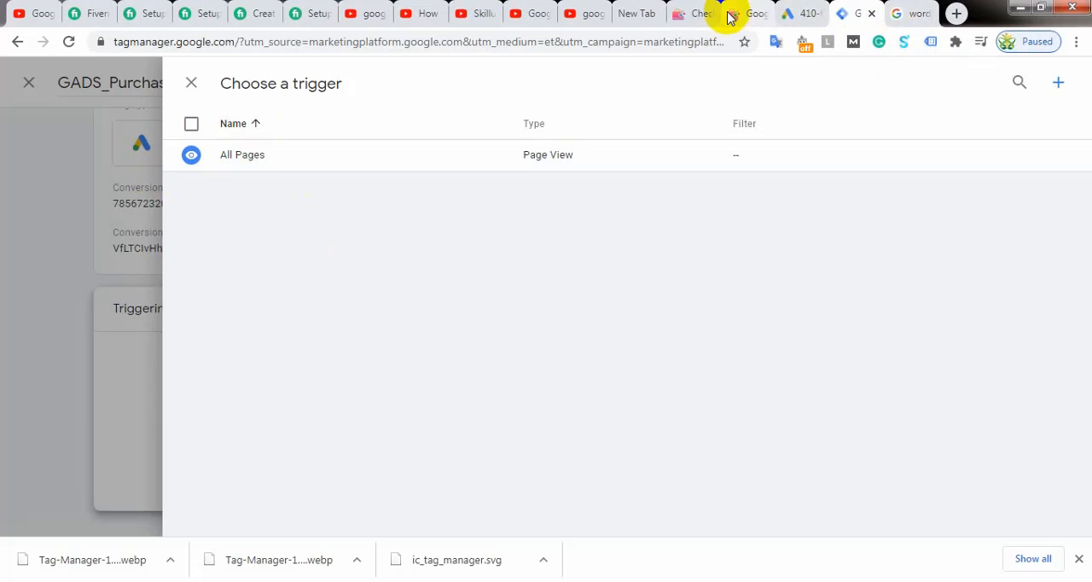
click(737, 17)
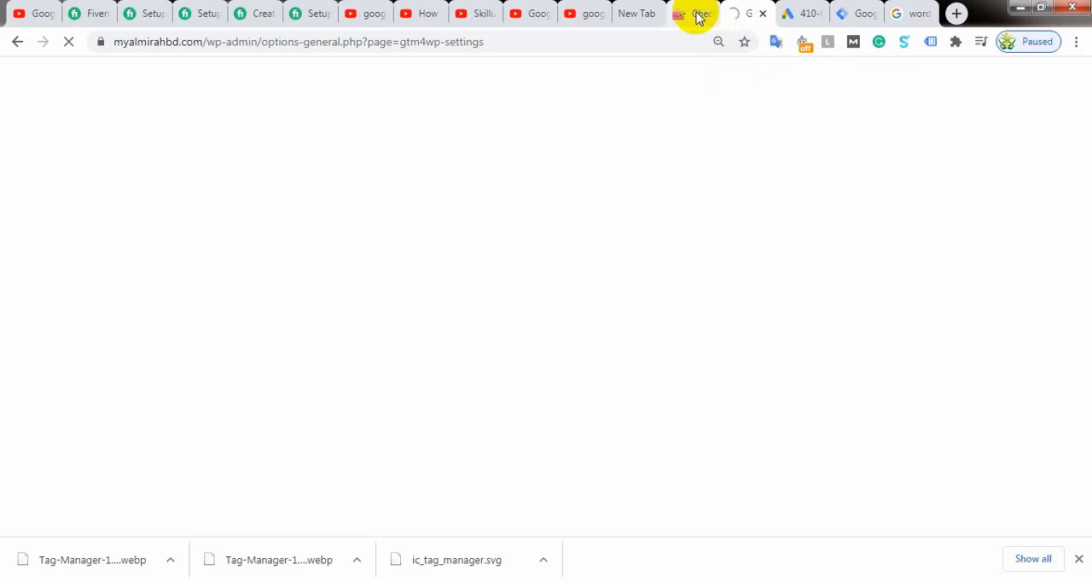
click(698, 17)
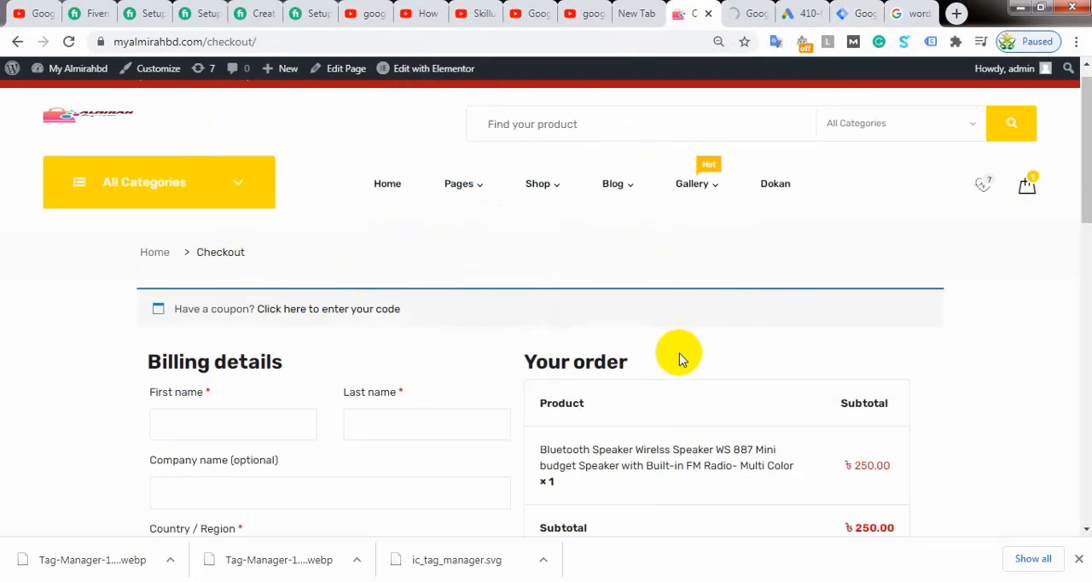
click(848, 12)
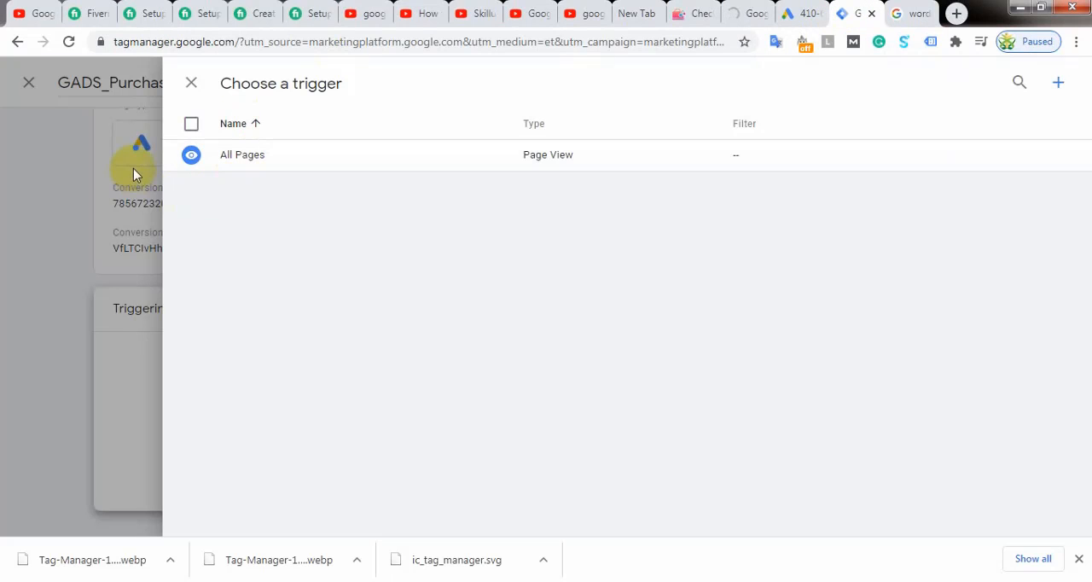
click(243, 124)
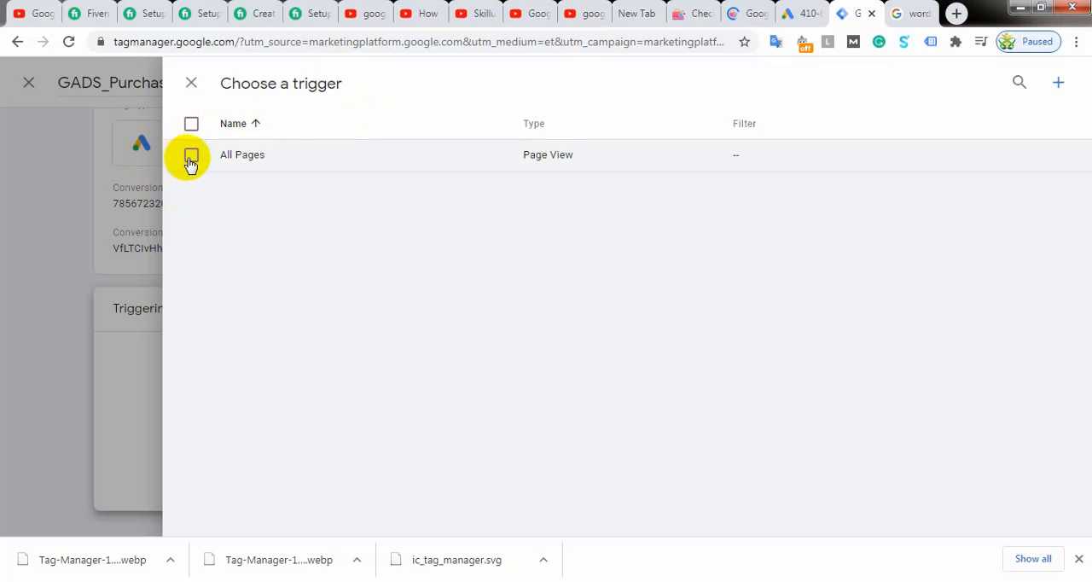
click(1057, 83)
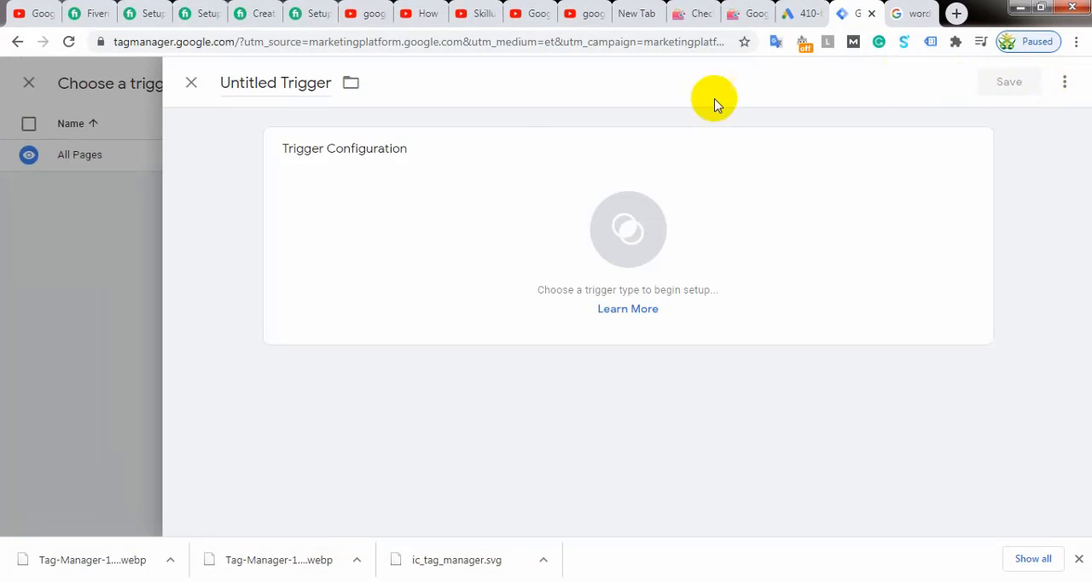
click(629, 232)
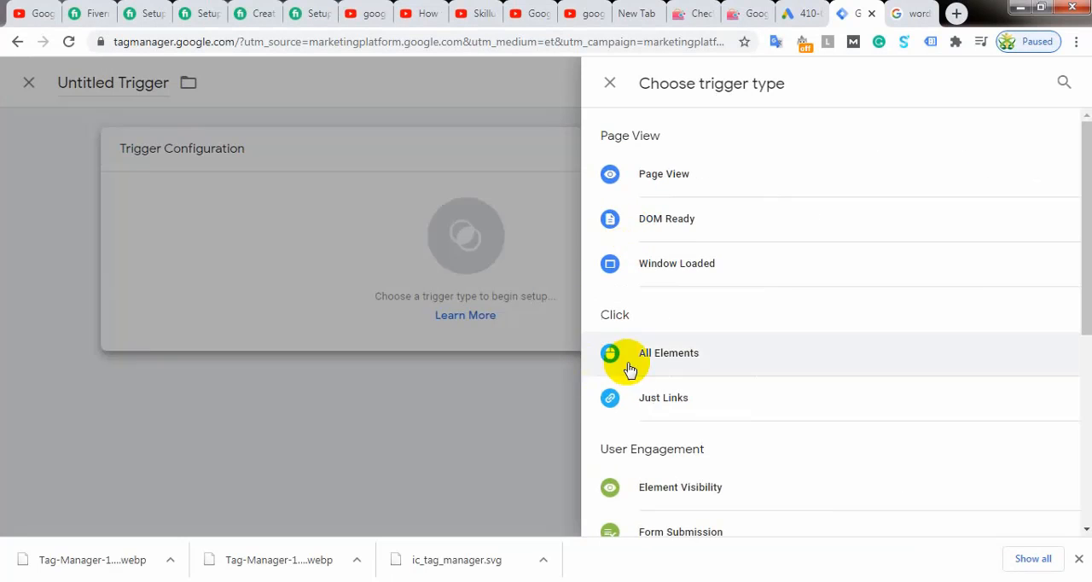
click(718, 176)
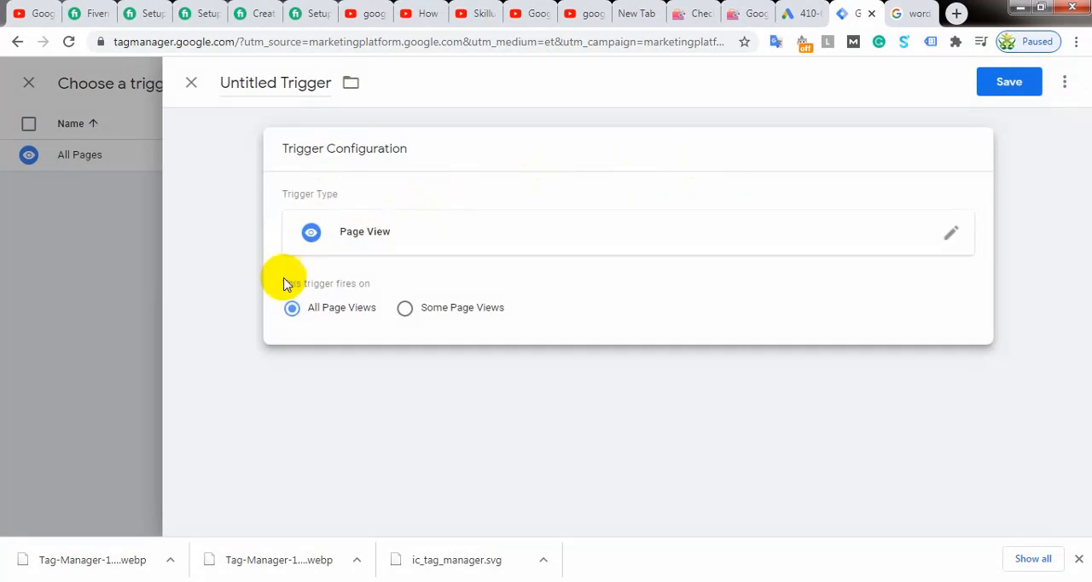
Step: Restrict the trigger to Some Page Views and base its "contains" condition on Page URL
click(406, 310)
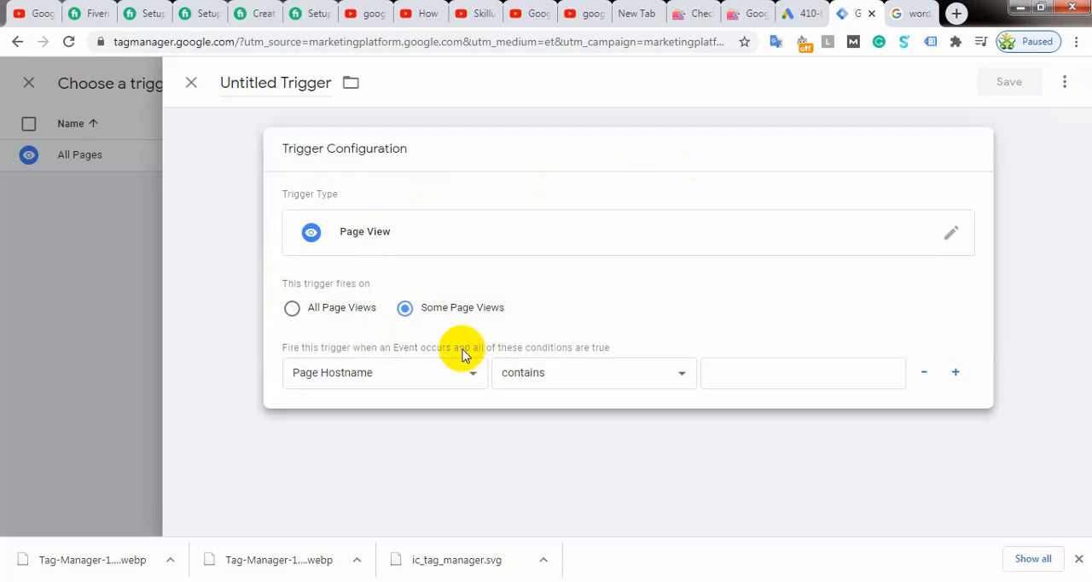
click(460, 374)
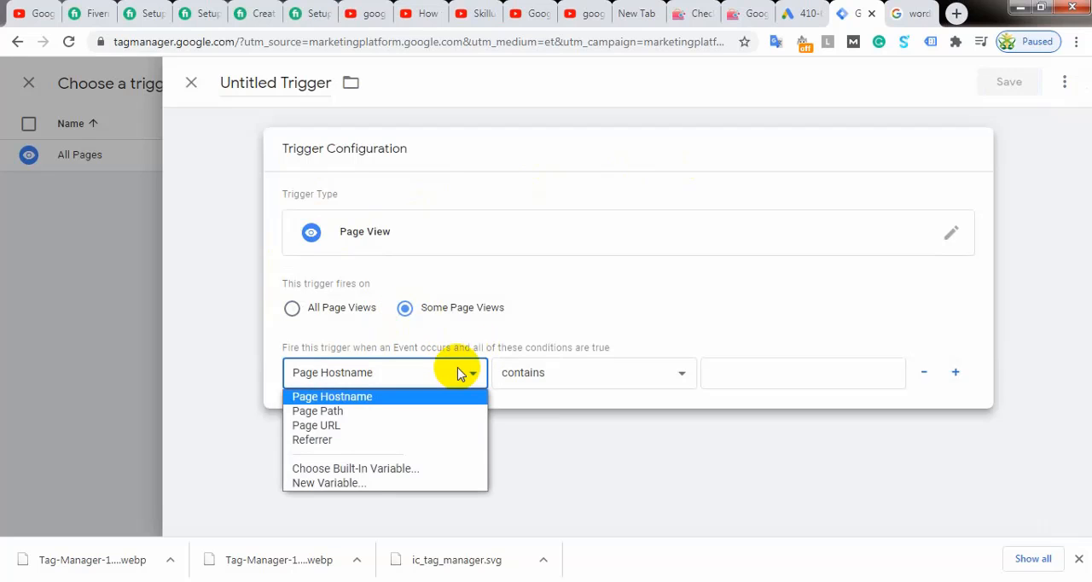
click(320, 425)
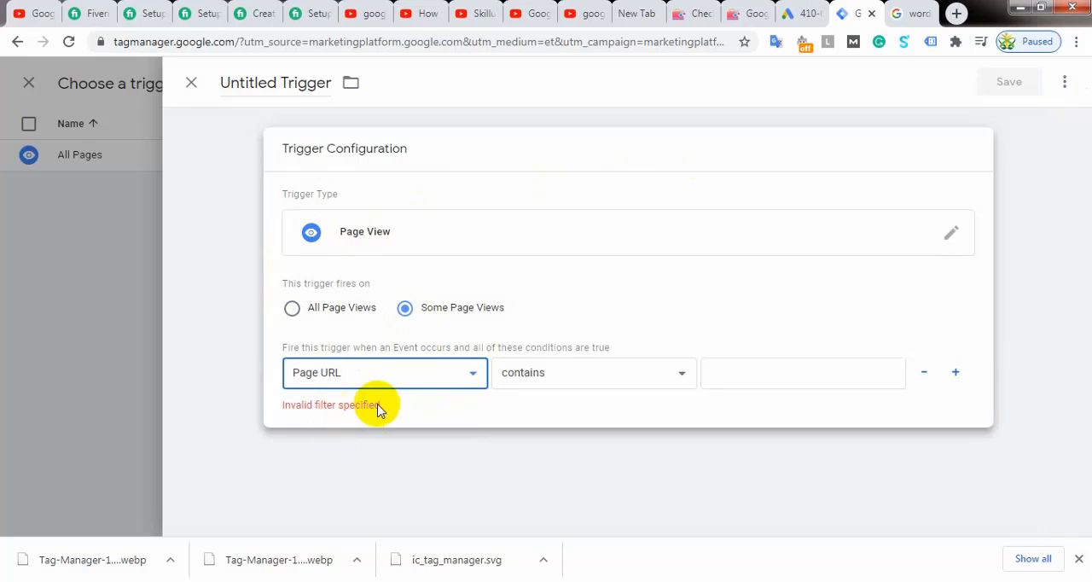
click(751, 373)
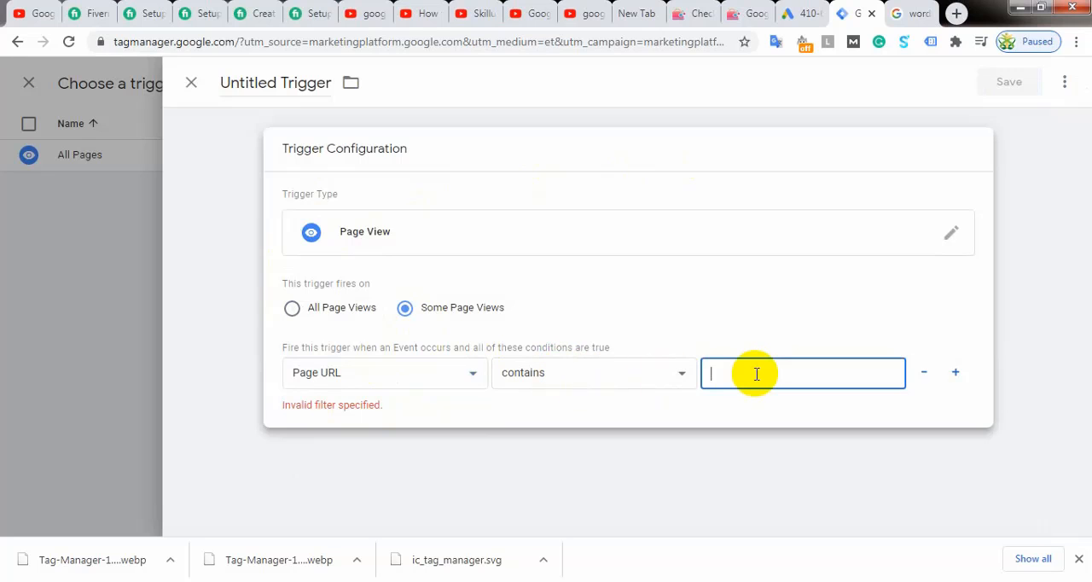
Step: Switch to Firefox and copy "order-received" from the address of the store's order confirmation page
click(699, 12)
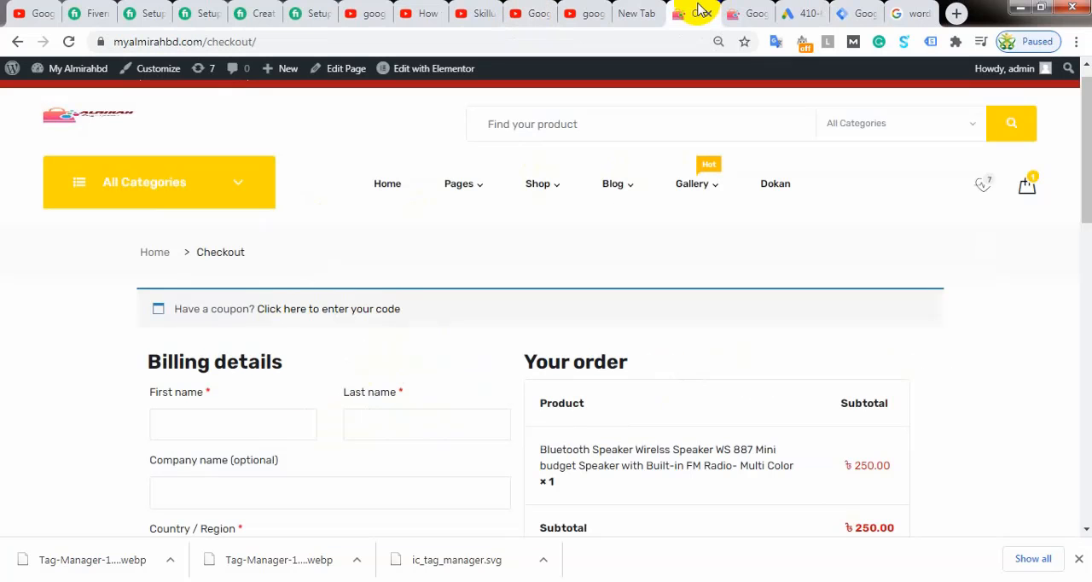
click(738, 12)
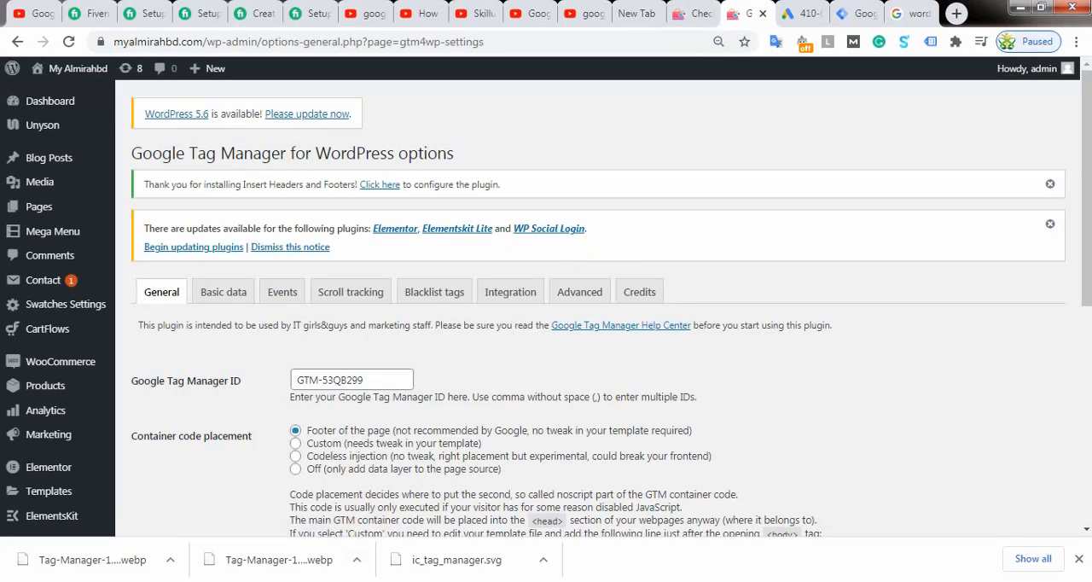
key(alt+Tab)
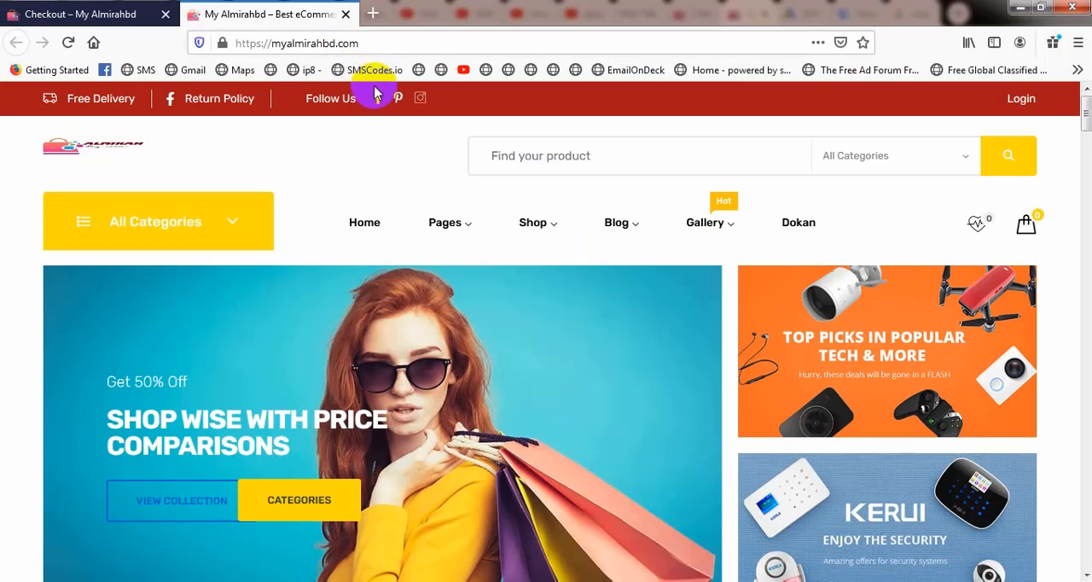
click(119, 13)
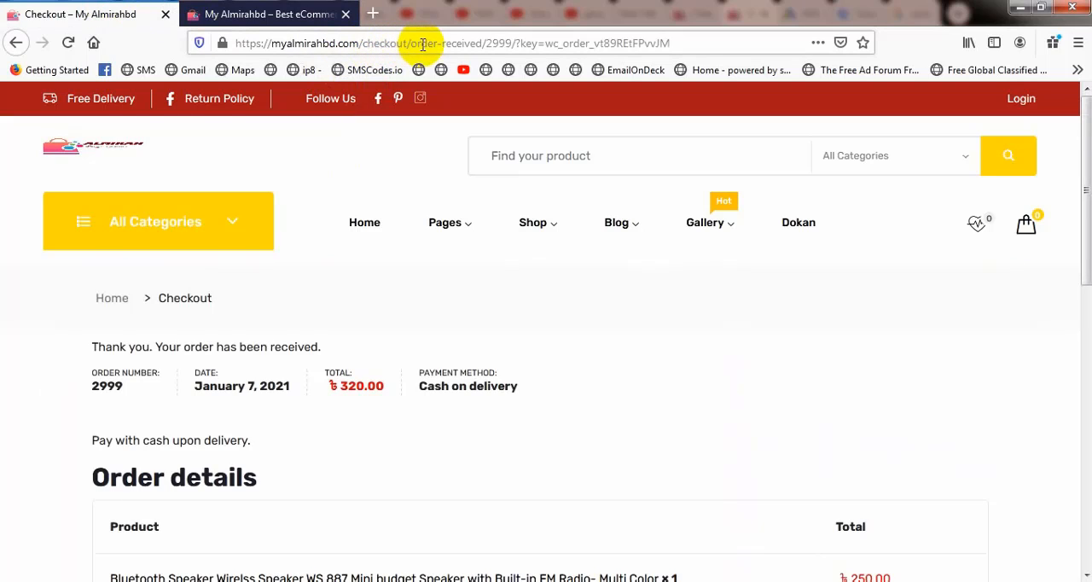
click(416, 43)
drag(416, 43, 479, 44)
right_click(465, 42)
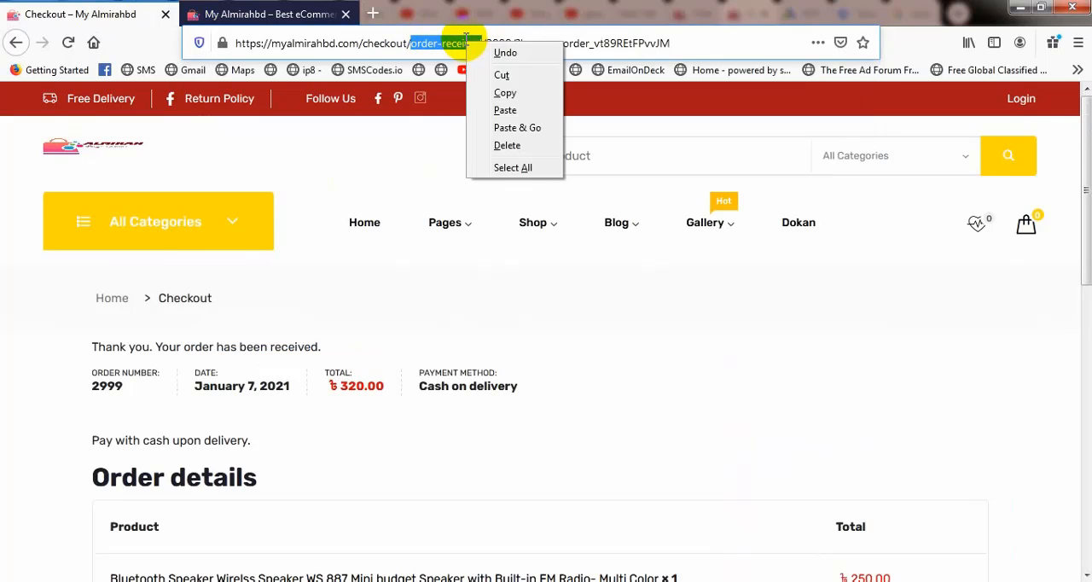
click(507, 94)
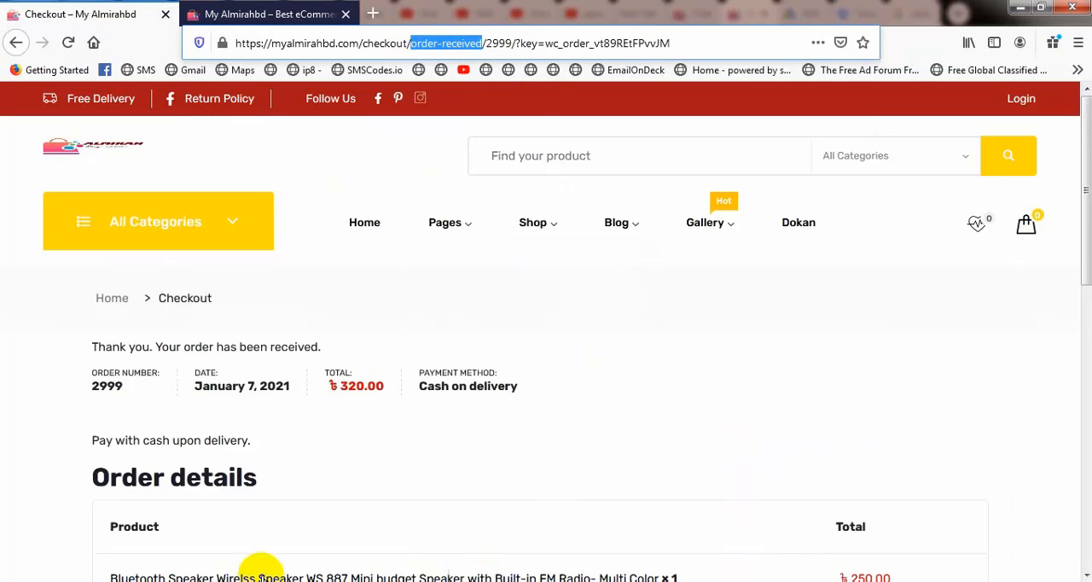
Step: Return to Tag Manager in Chrome and paste "order-received" as the value of the trigger's Page URL condition
click(136, 580)
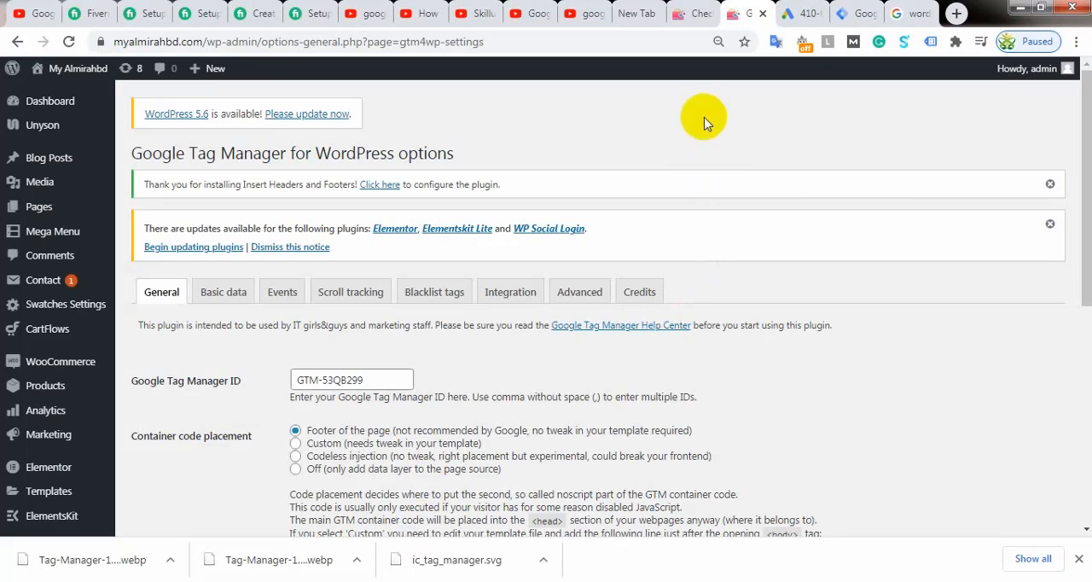
click(849, 12)
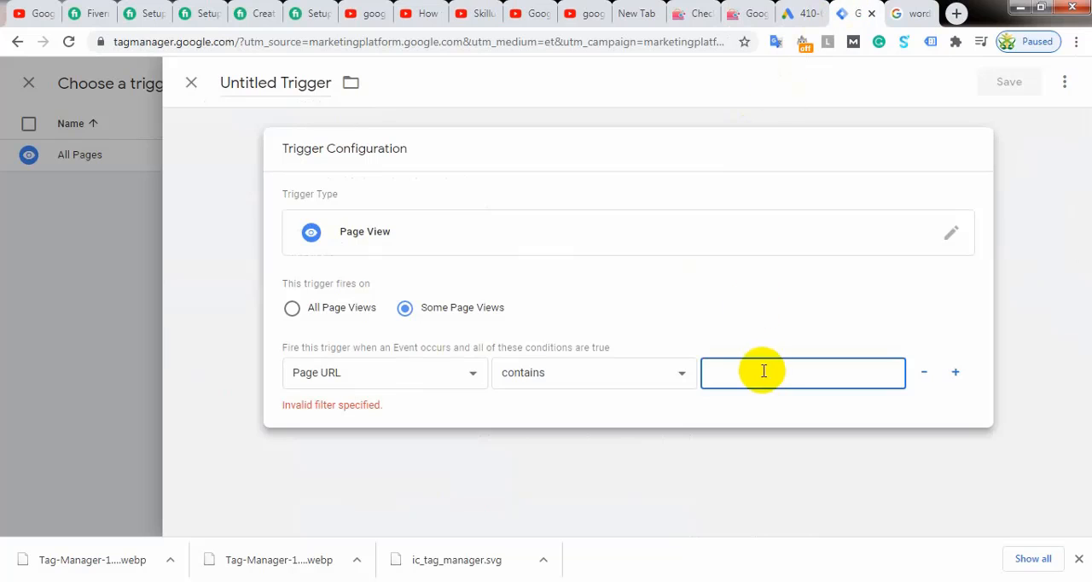
right_click(733, 377)
click(776, 251)
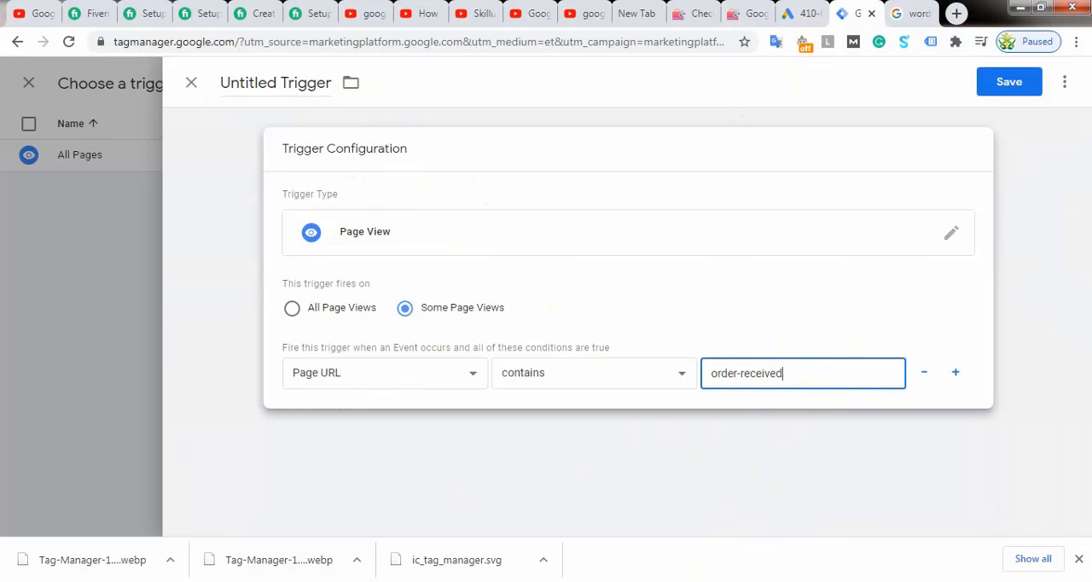
click(627, 301)
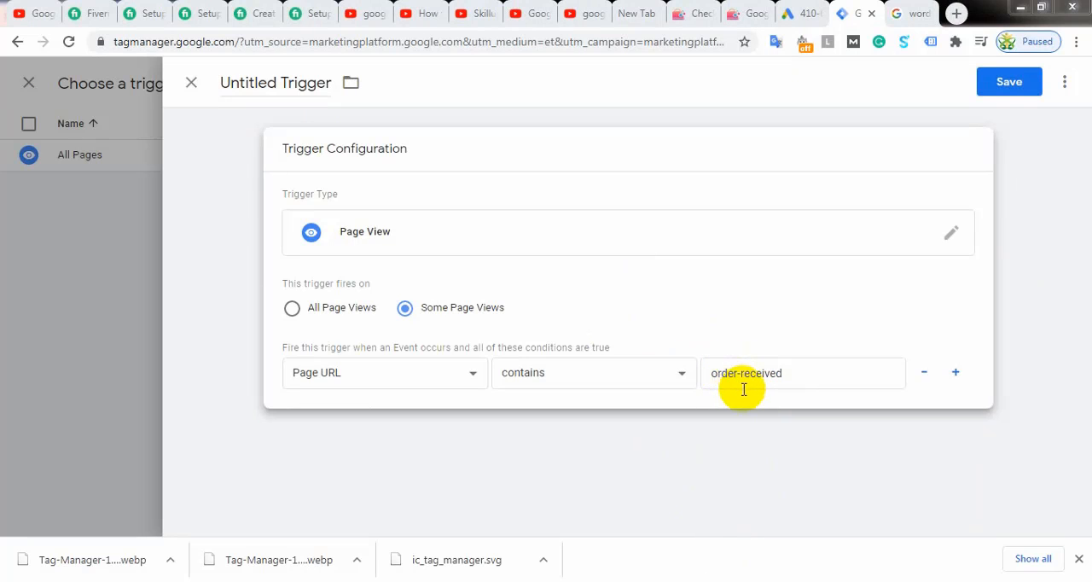
Step: Compare the store's checkout page with the order confirmation page and return to the trigger configuration
click(698, 10)
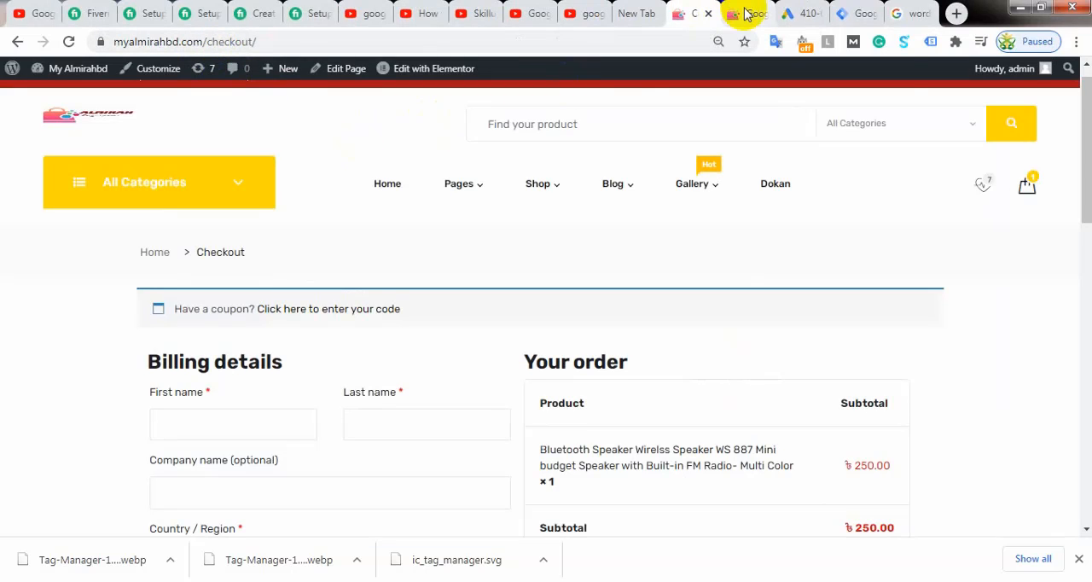
scroll(682, 329, down, 1)
scroll(682, 329, down, 3)
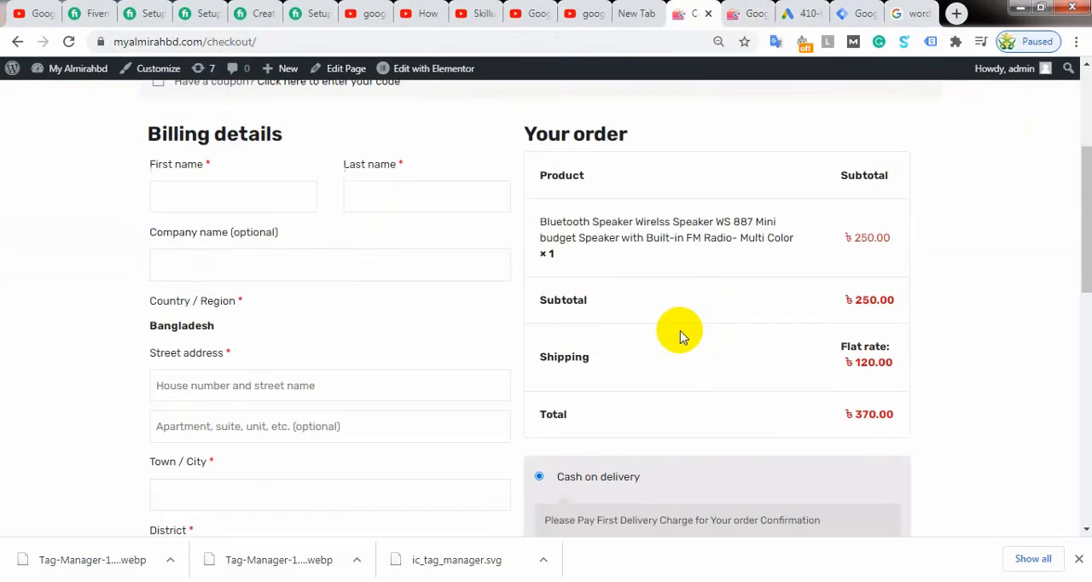
scroll(398, 159, up, 3)
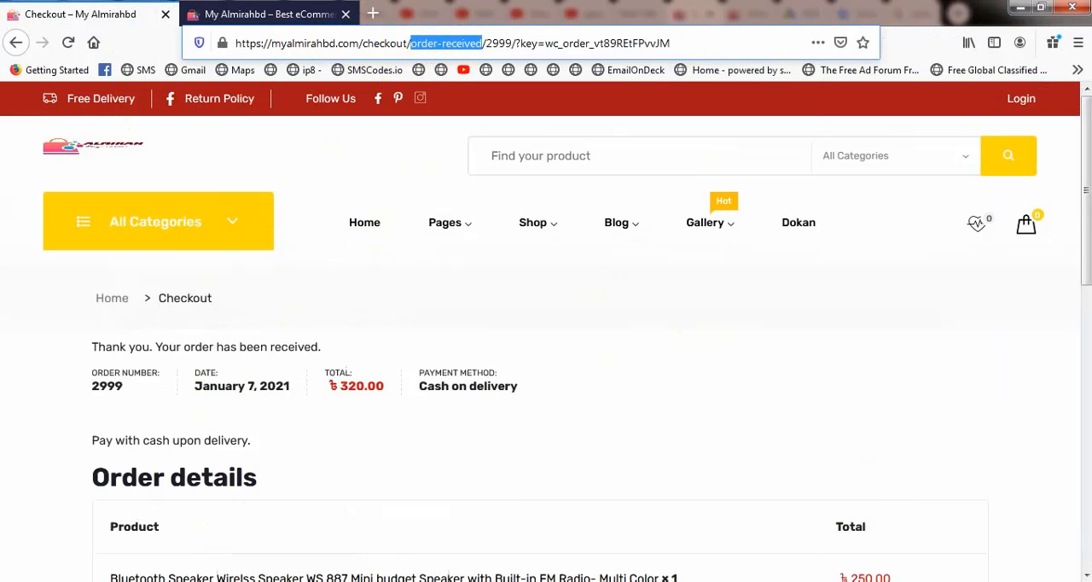
click(298, 581)
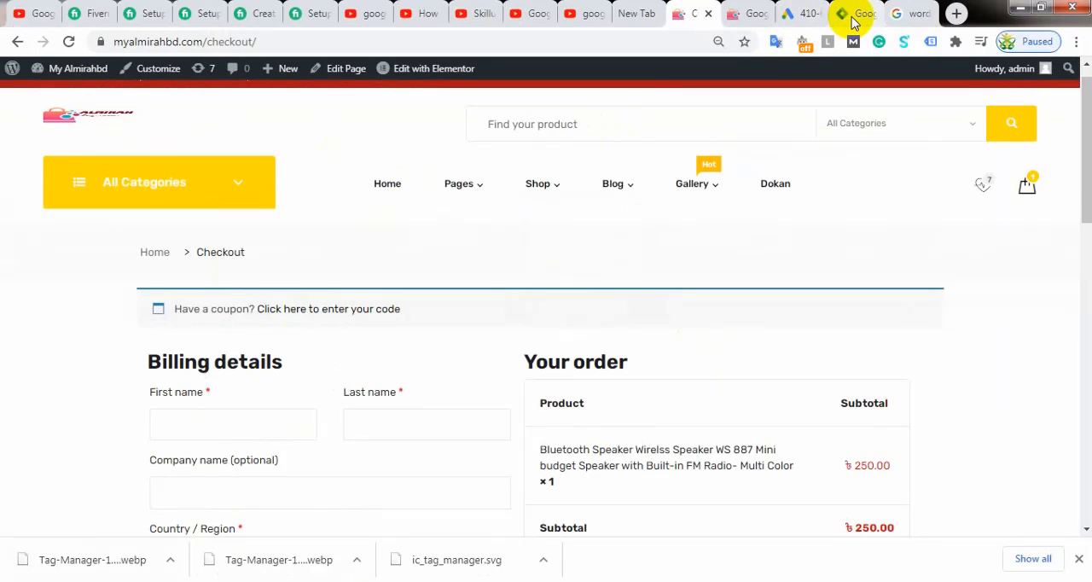
click(843, 13)
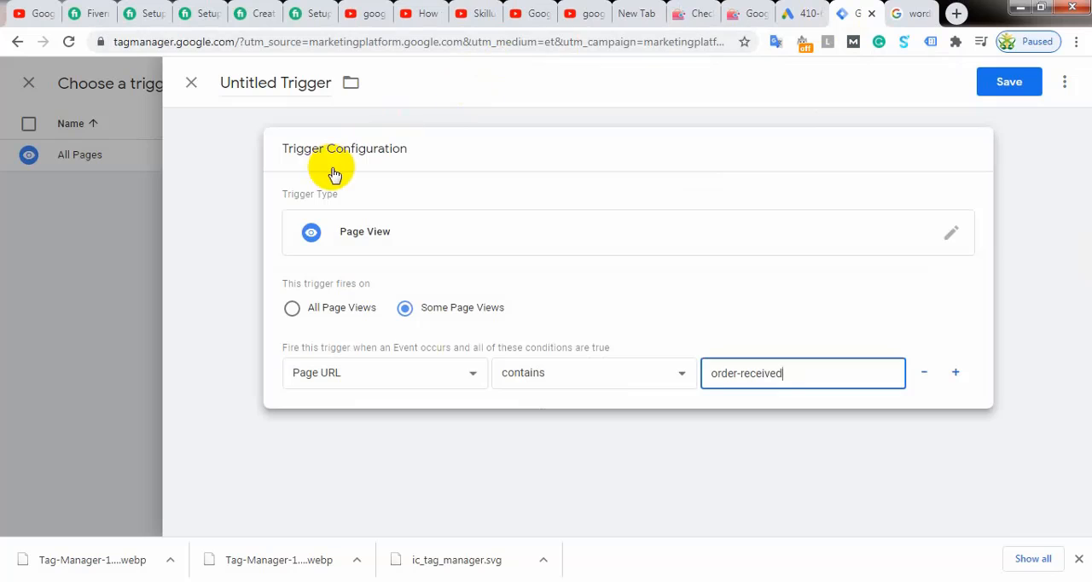
Step: Name the trigger "Order Confirmation" and save both it and the purchase conversion tag
click(301, 81)
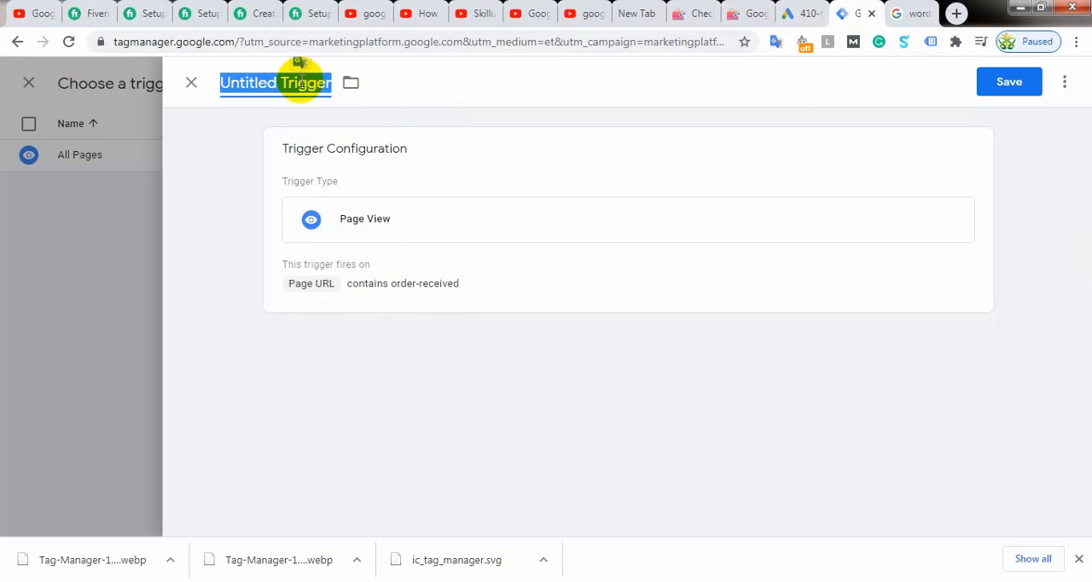
text(Order Confir)
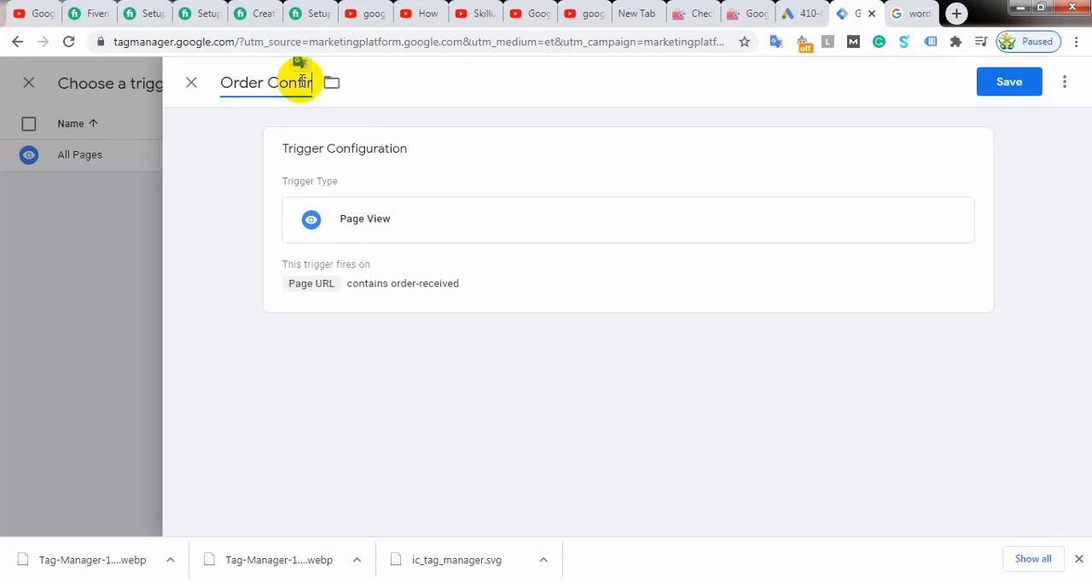
text(mation)
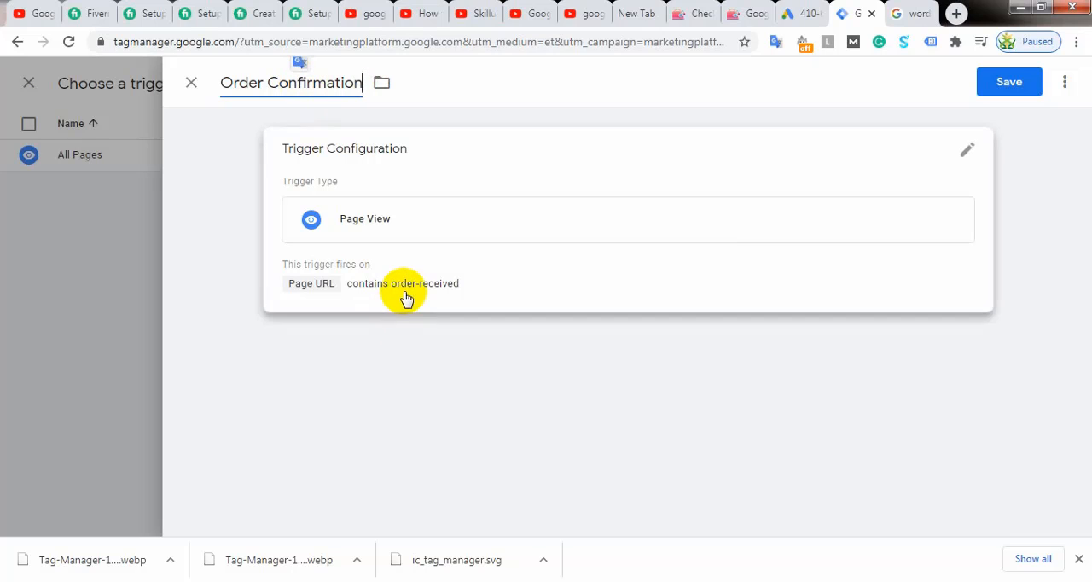
click(1011, 84)
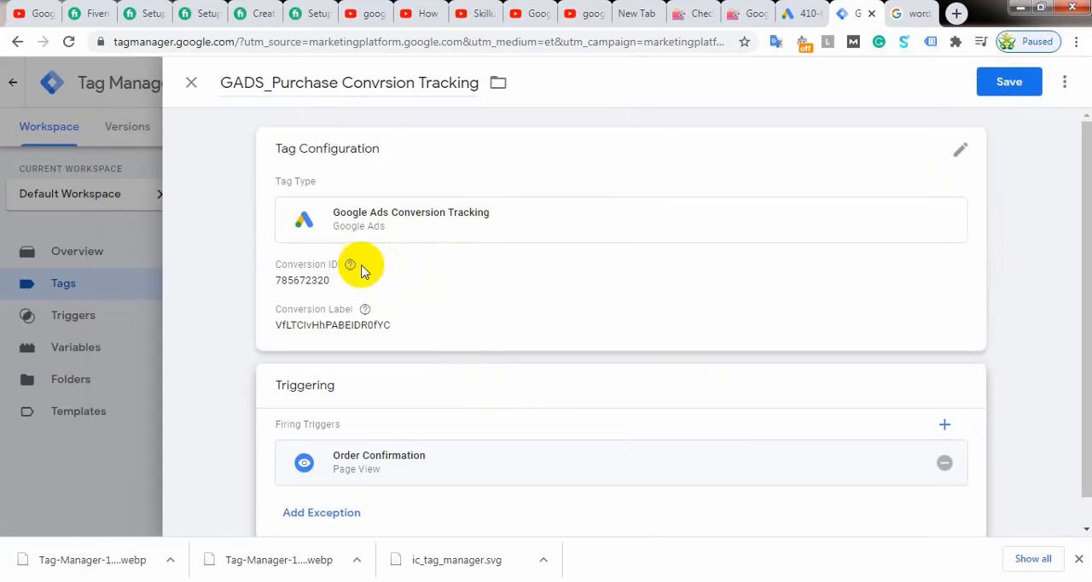
scroll(463, 384, down, 1)
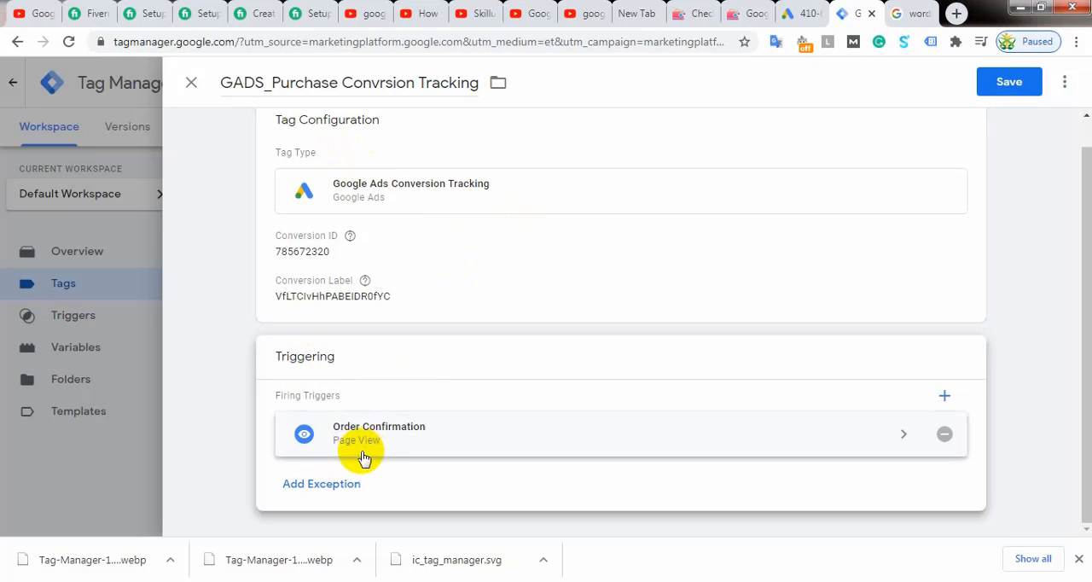
click(1002, 89)
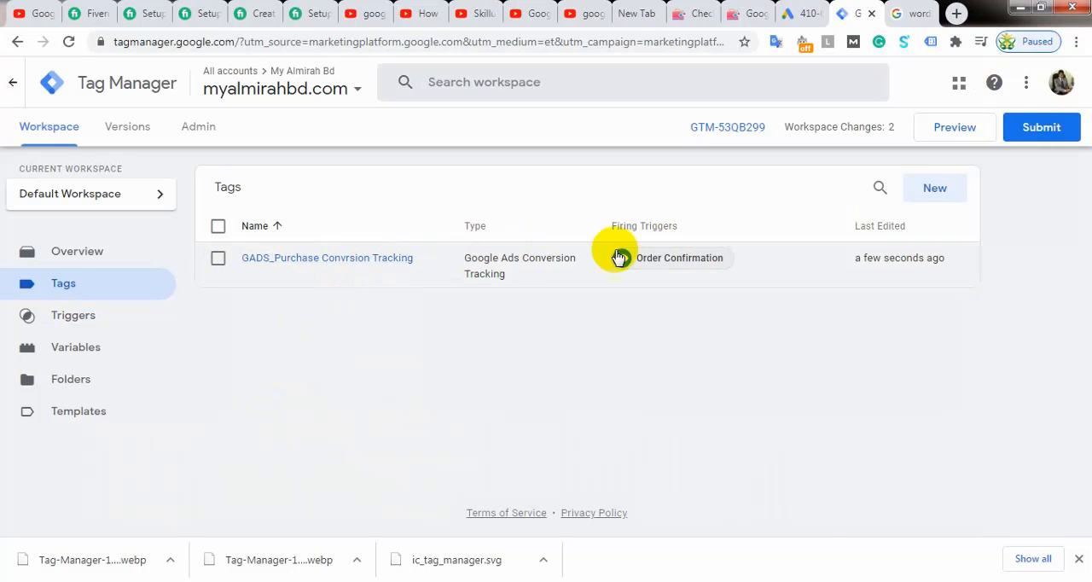
Step: Submit the workspace changes as a version named "GADS Purchase Conversion Tracking" and publish it to the Live environment
click(1044, 126)
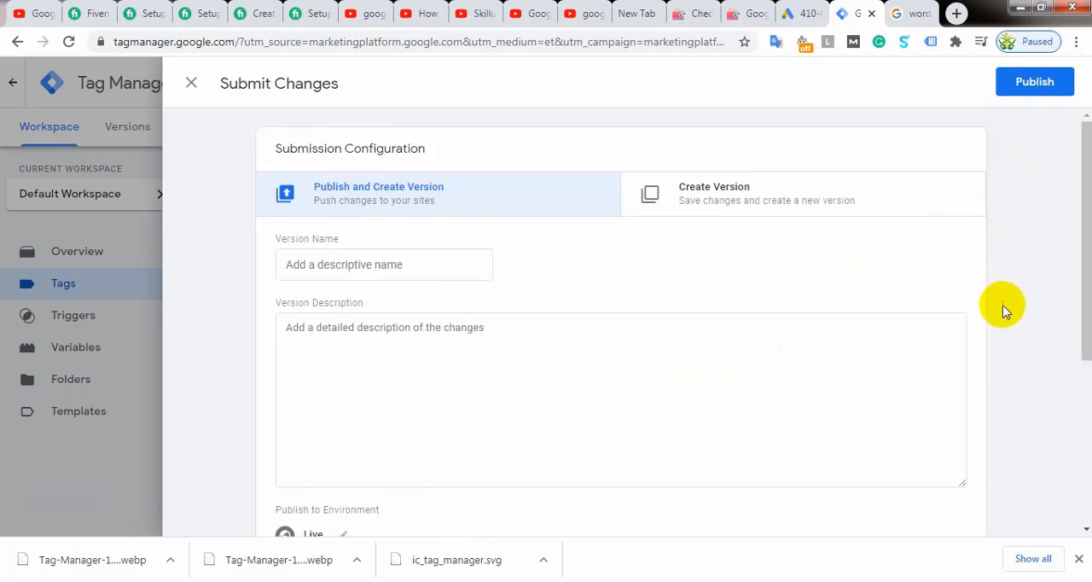
click(398, 263)
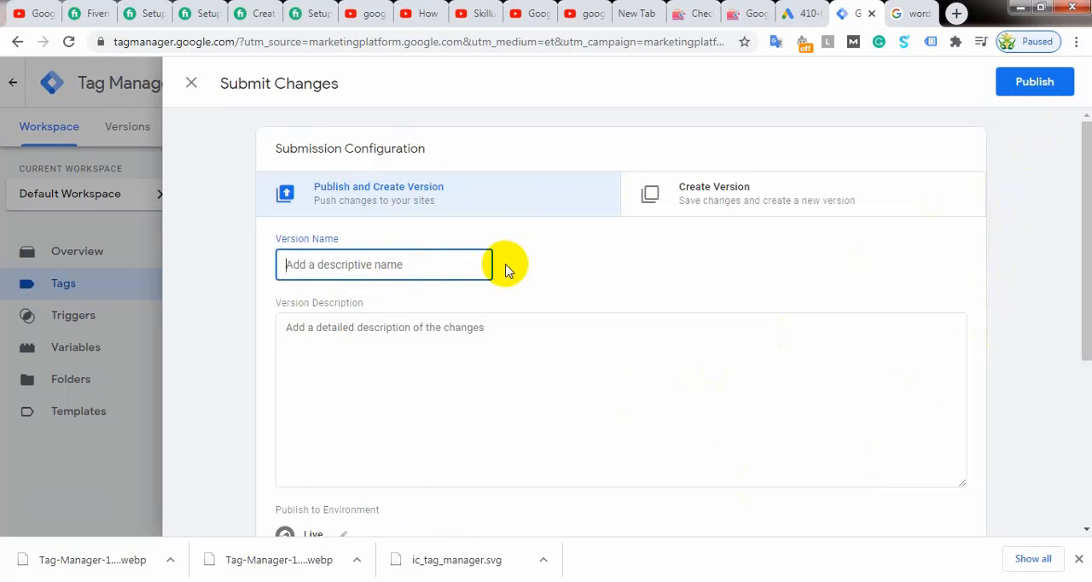
text(Goo)
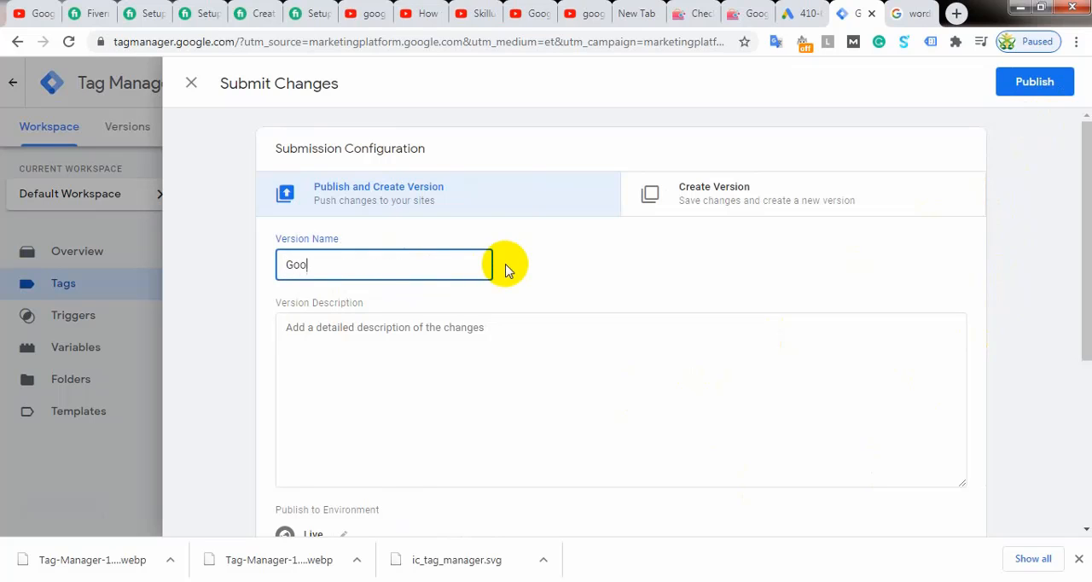
key(BackSpace)
key(BackSpace)
key(BackSpace)
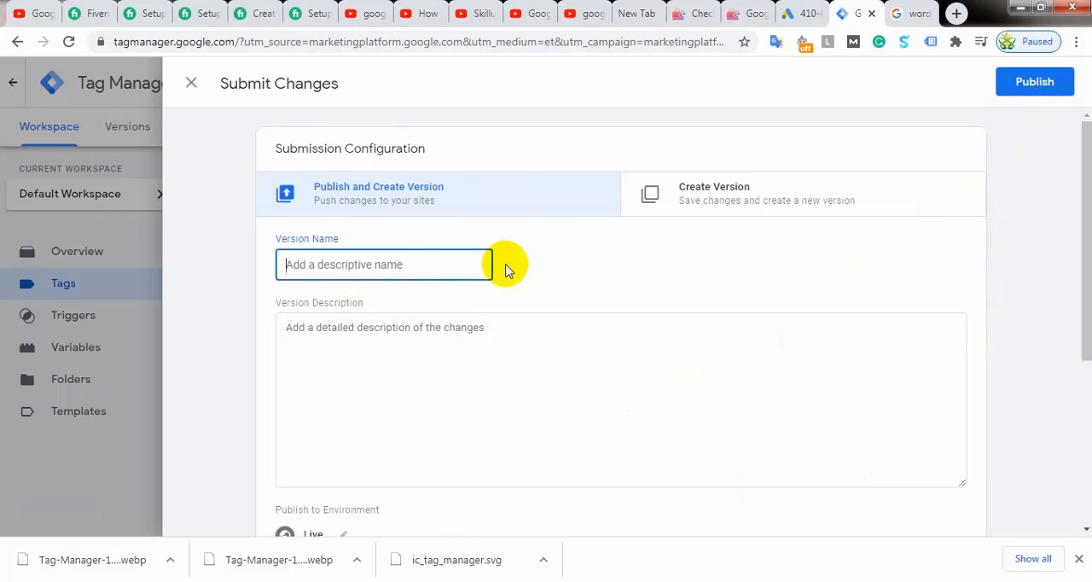
text(G)
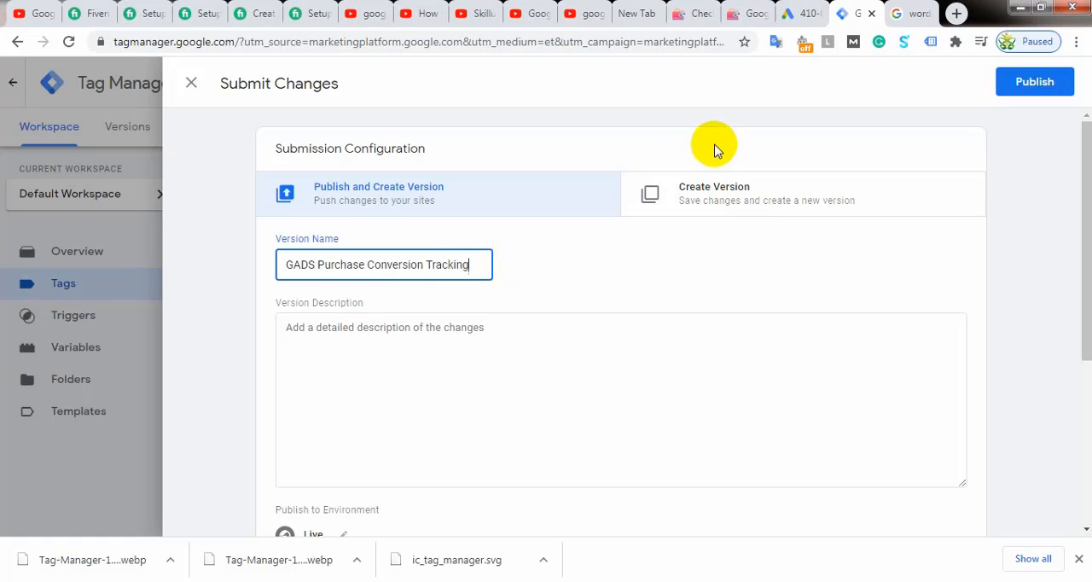
scroll(560, 220, down, 3)
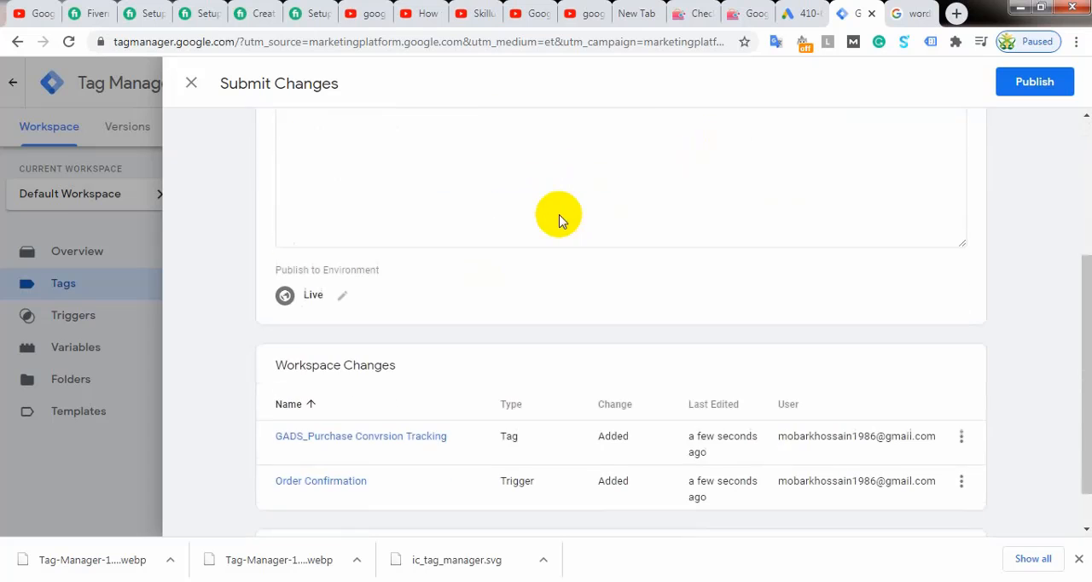
scroll(559, 215, down, 1)
scroll(560, 215, up, 4)
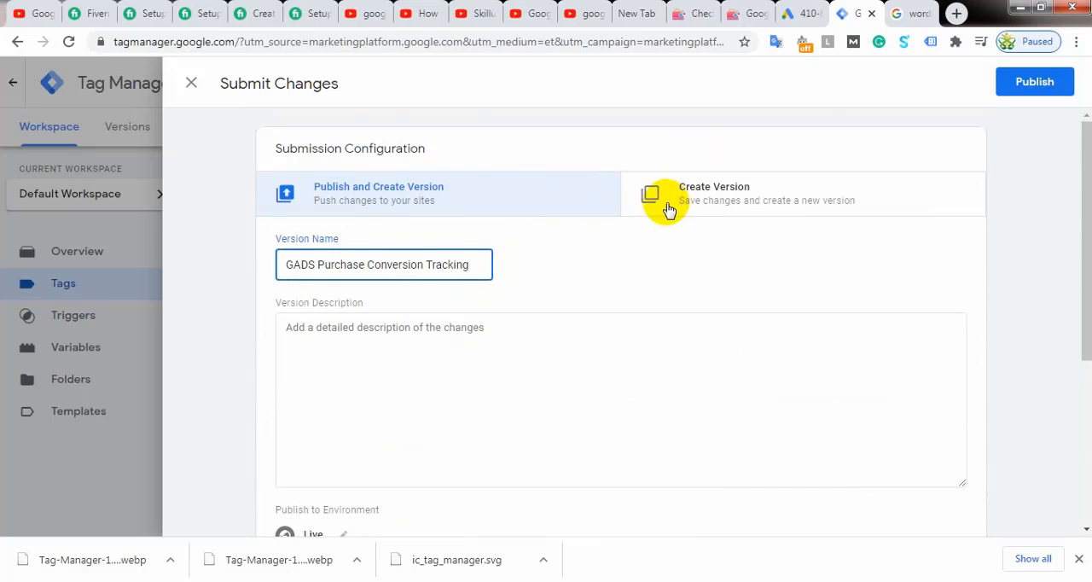
click(1042, 81)
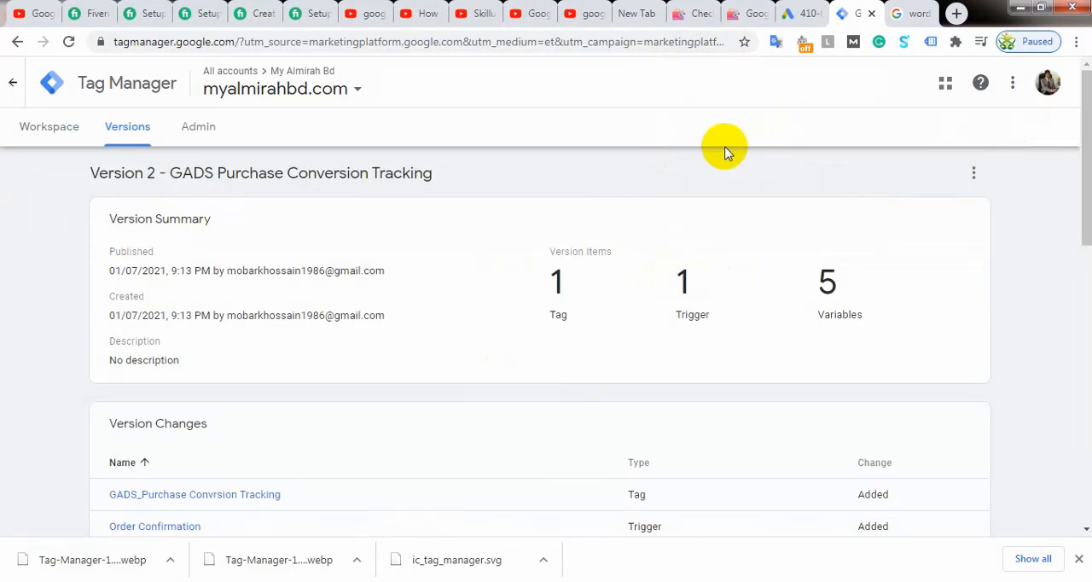
Step: Switch to Google Ads to finish the "Purchase for My Almirah" conversion action, and return to the container's workspace in Tag Manager
click(793, 25)
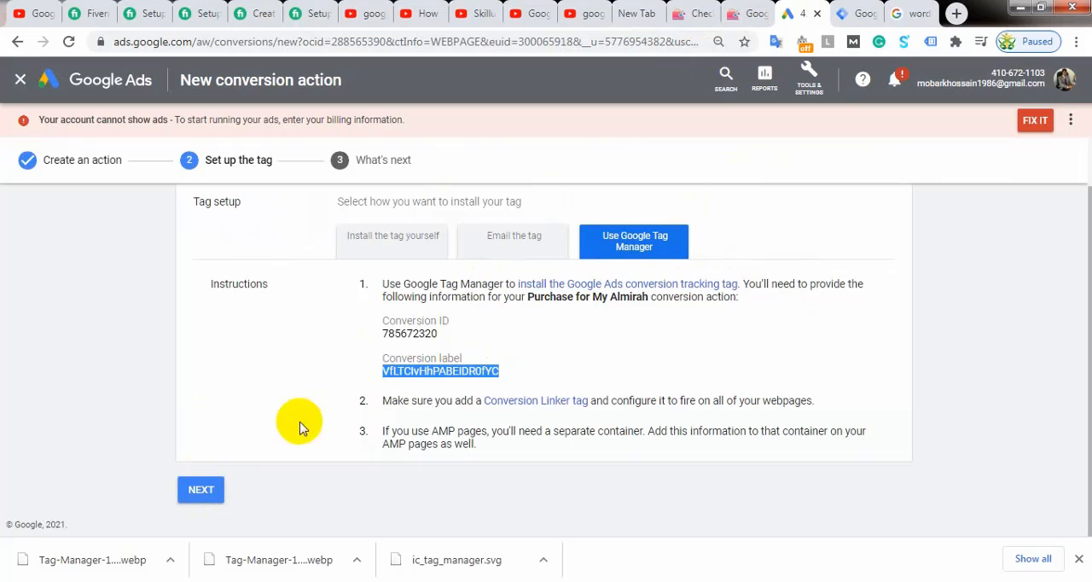
click(219, 487)
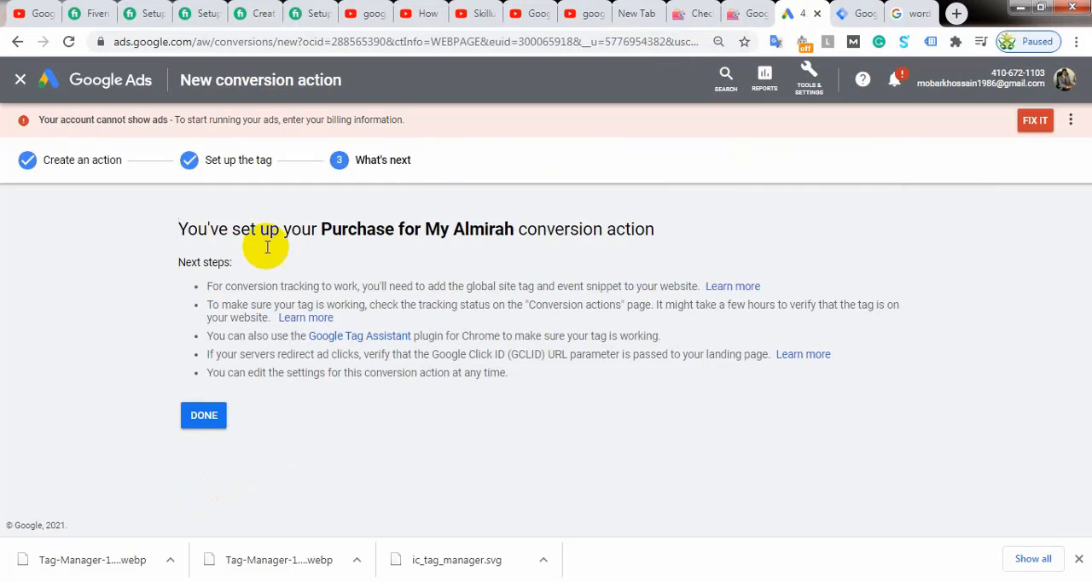
click(204, 415)
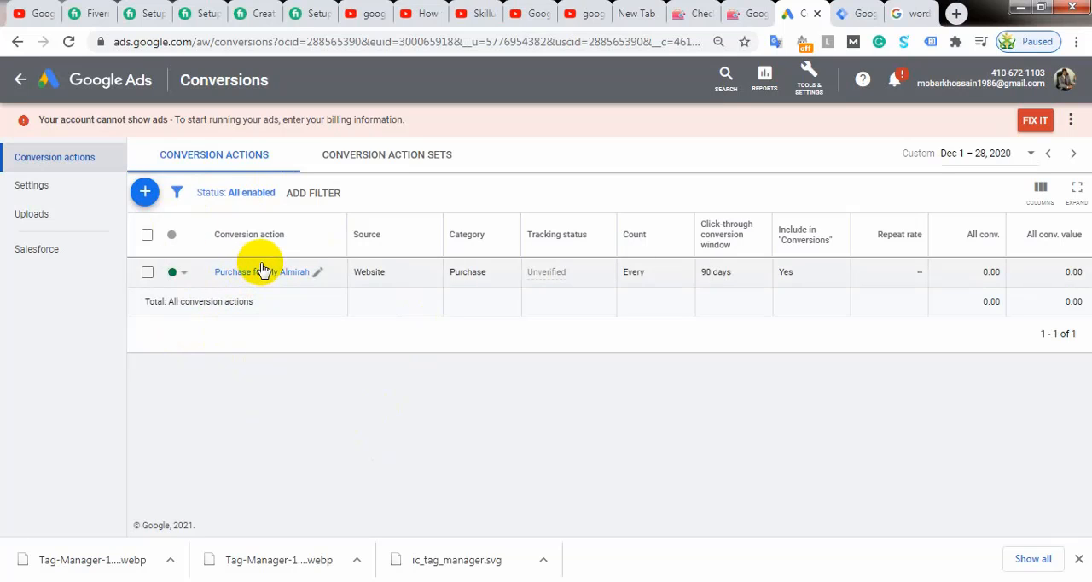
click(860, 13)
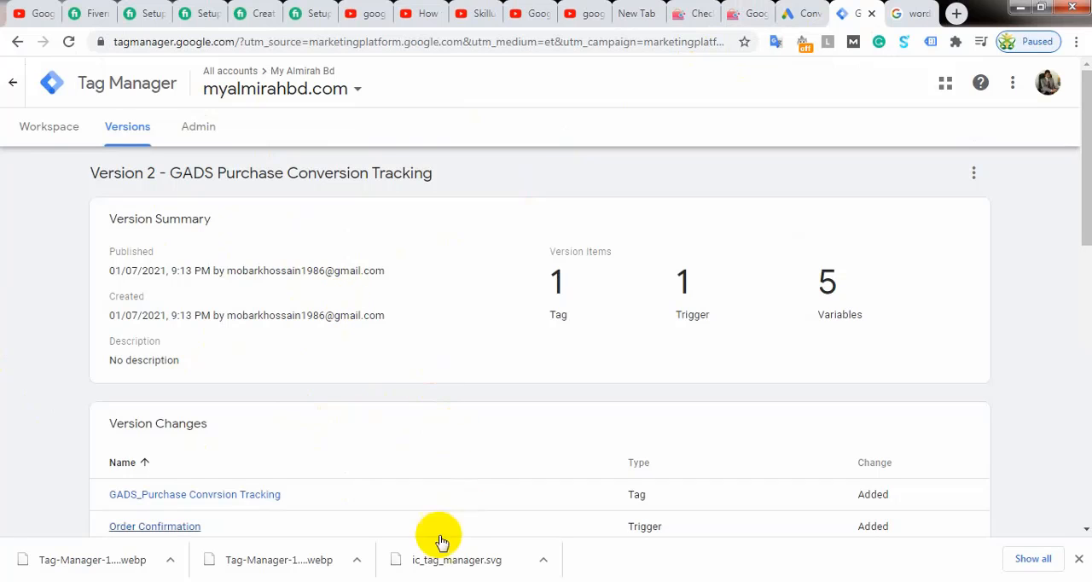
click(51, 130)
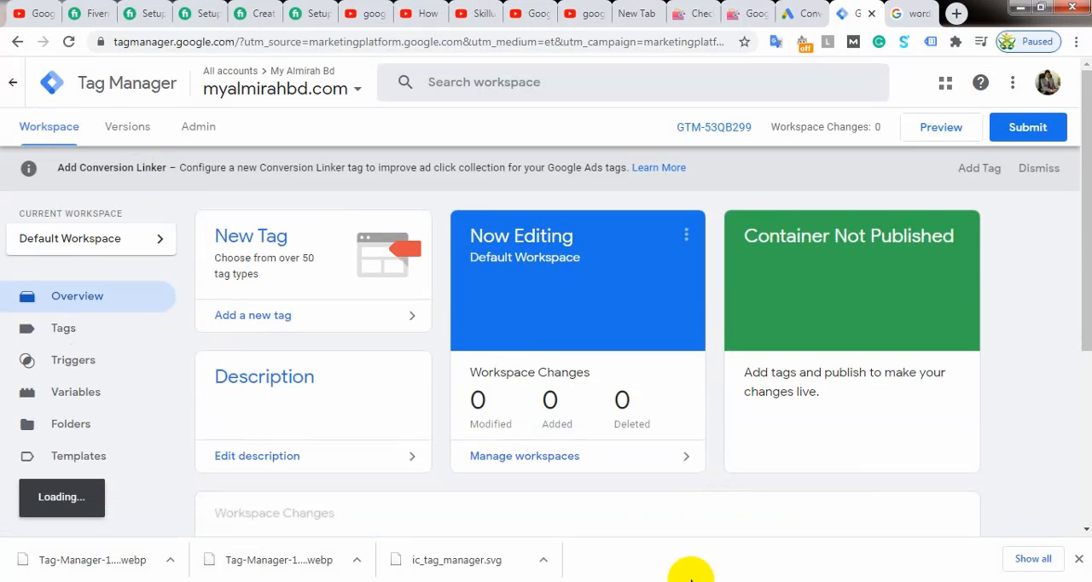
click(683, 13)
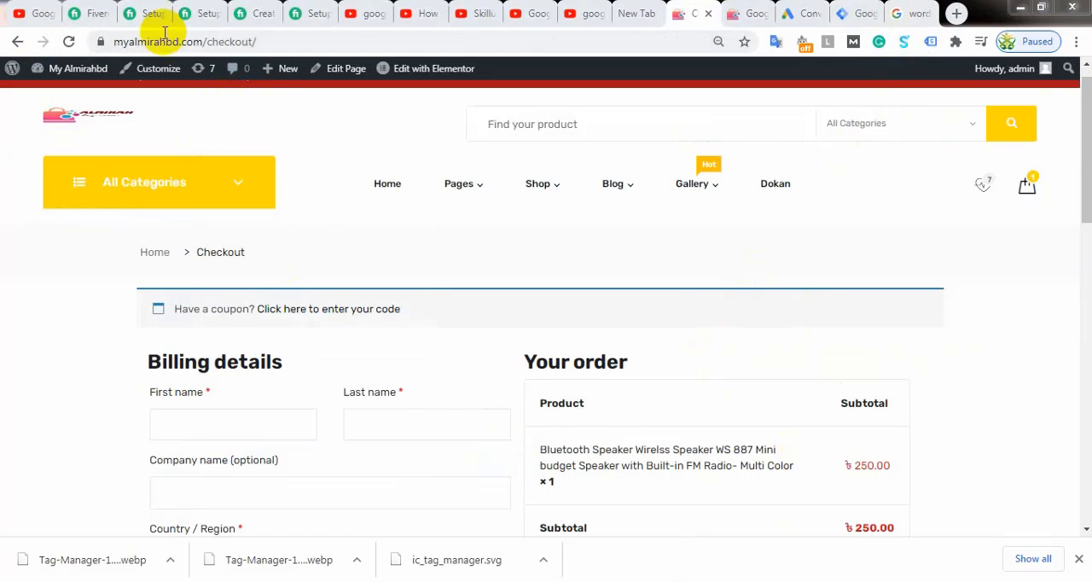
click(277, 41)
click(277, 41)
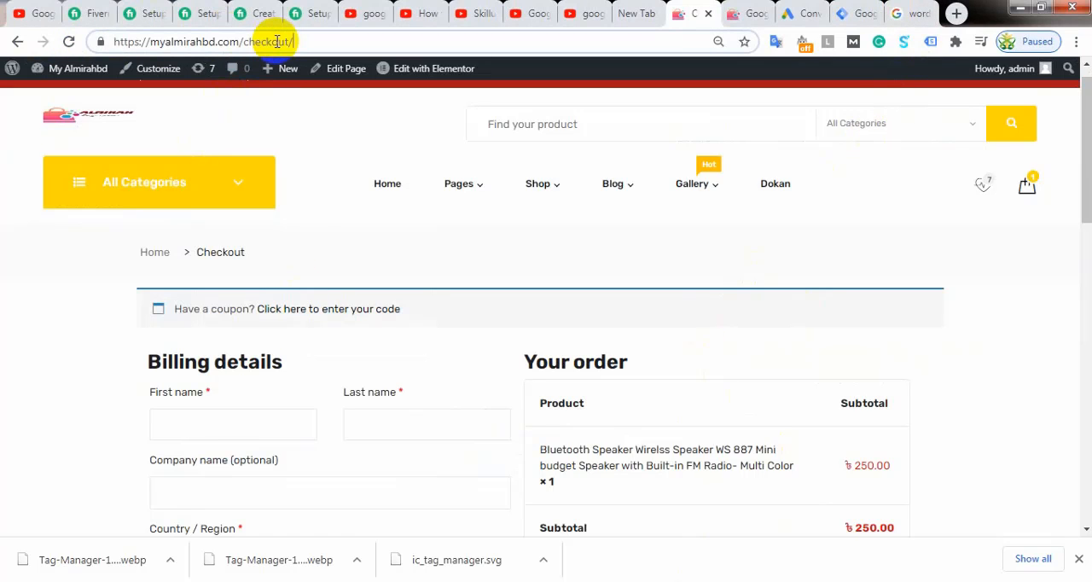
drag(241, 41, 451, 41)
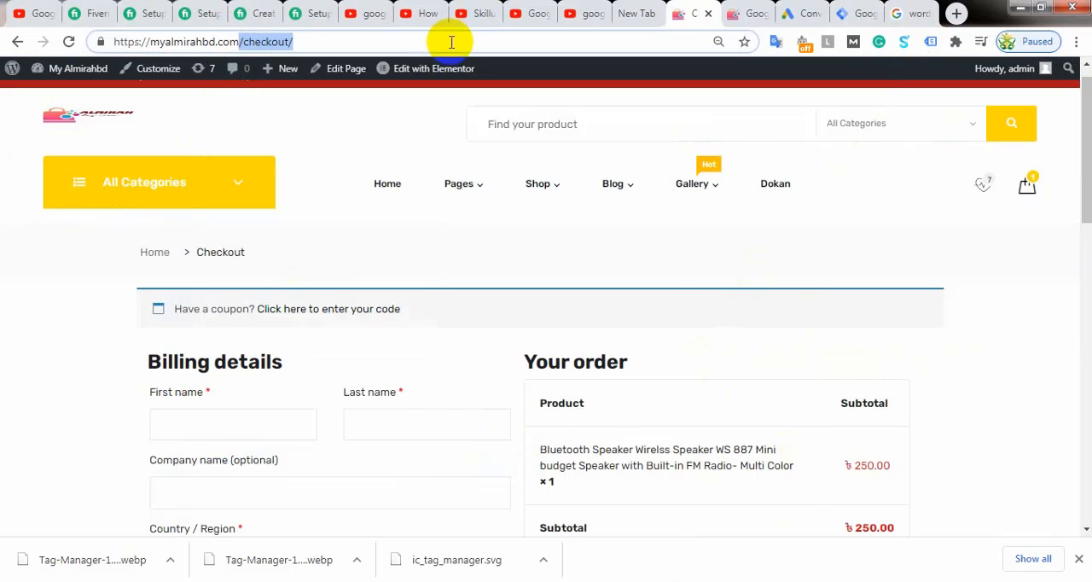
key(BackSpace)
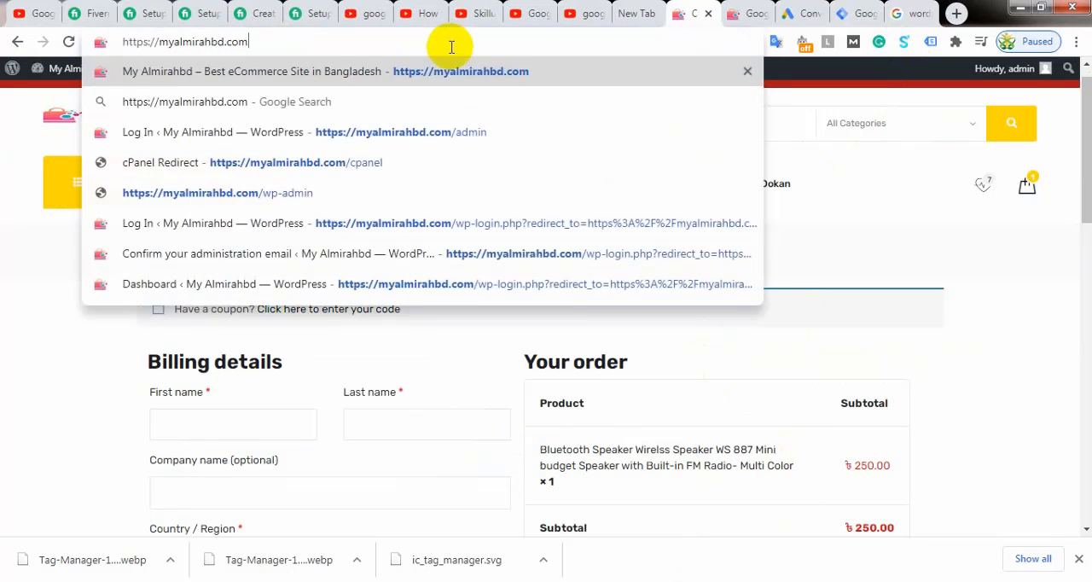
key(Return)
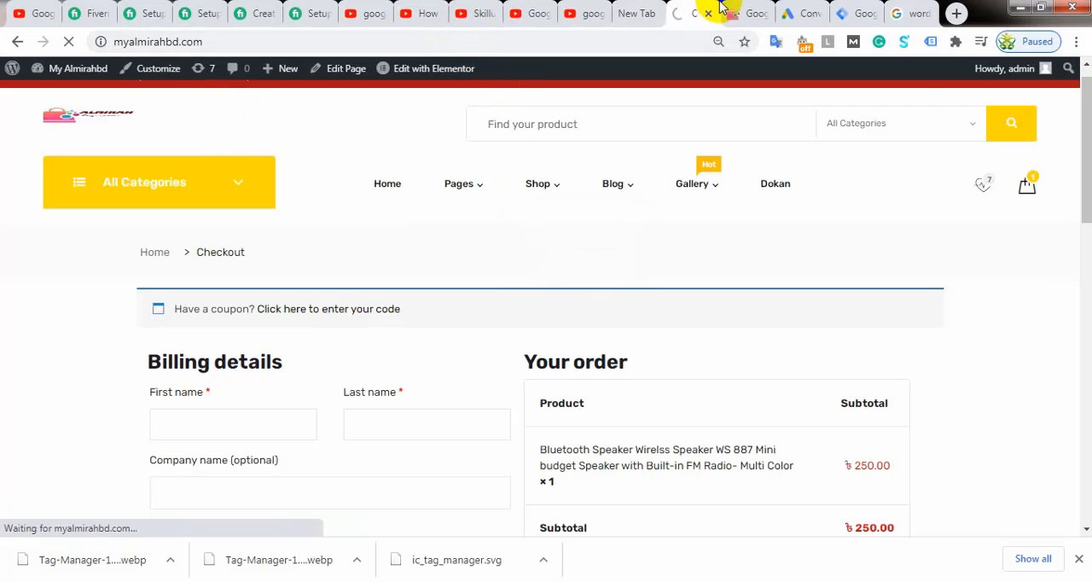
Step: Examine the store home page's Tag Manager tag in the Tag Assistant extension, checking its metadata, code snippet and URLs
click(929, 44)
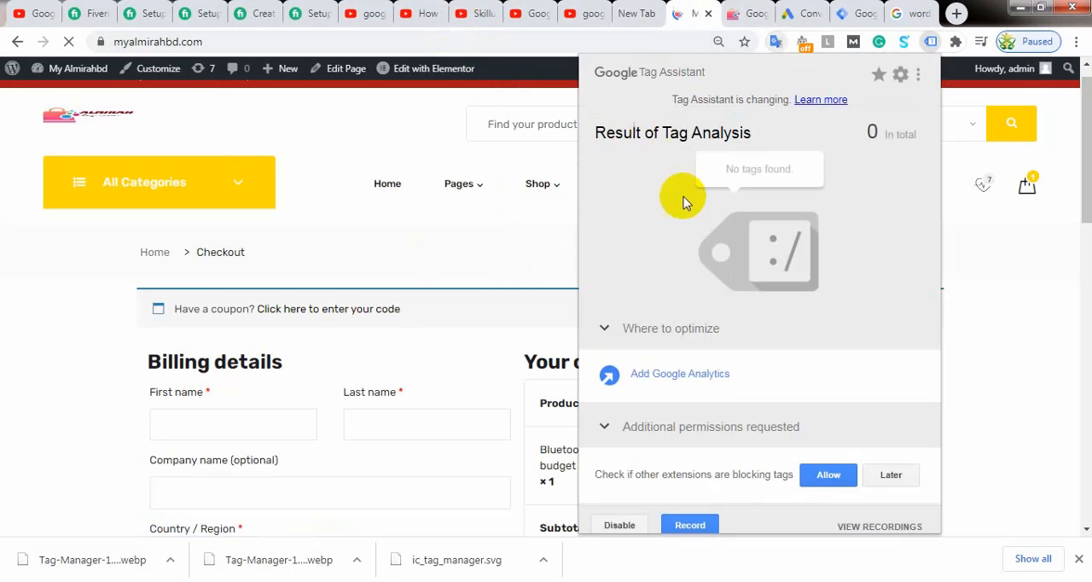
click(661, 227)
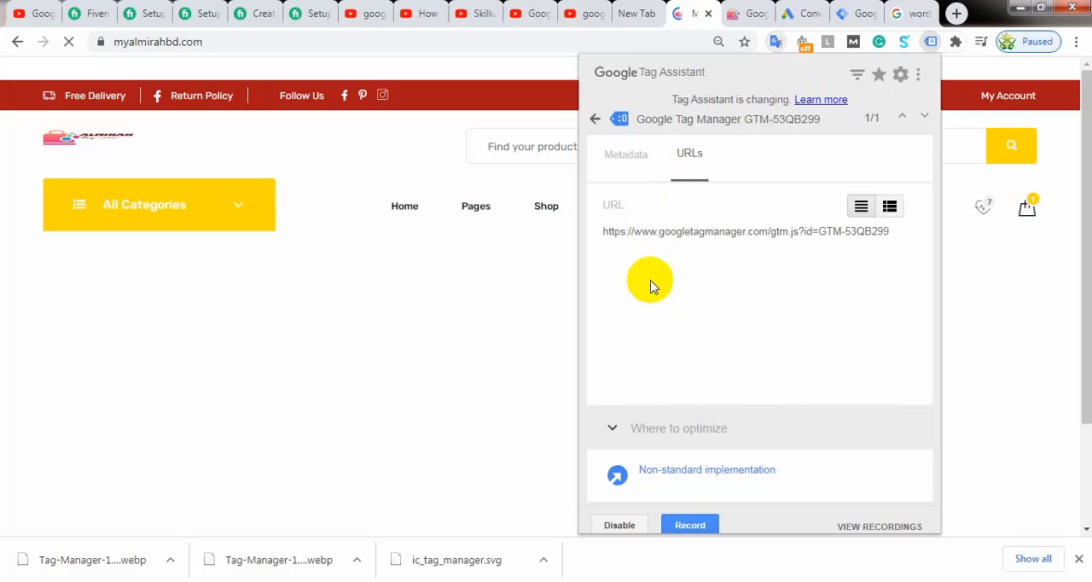
click(987, 67)
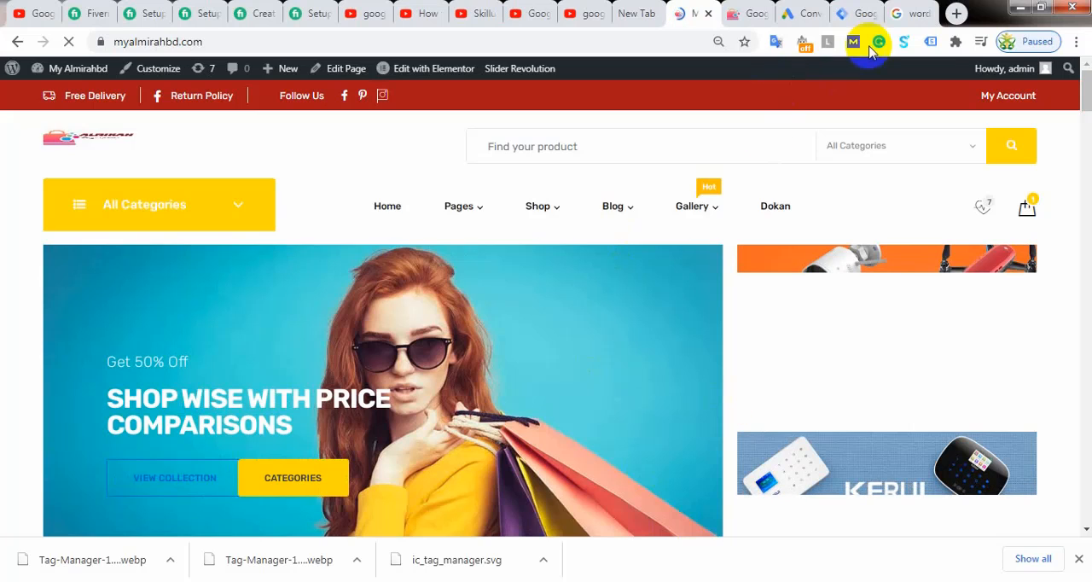
click(930, 40)
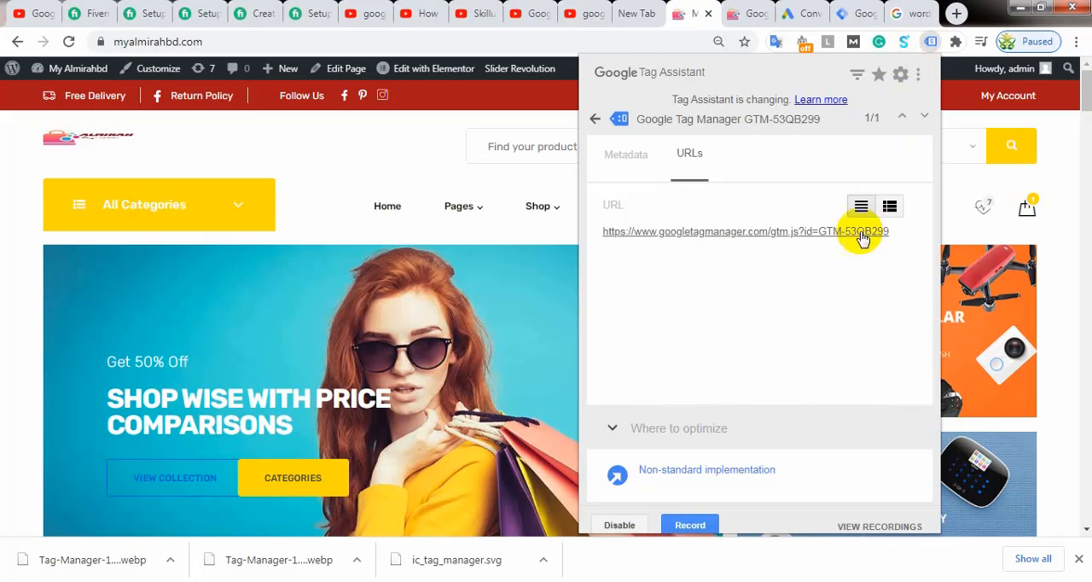
click(629, 162)
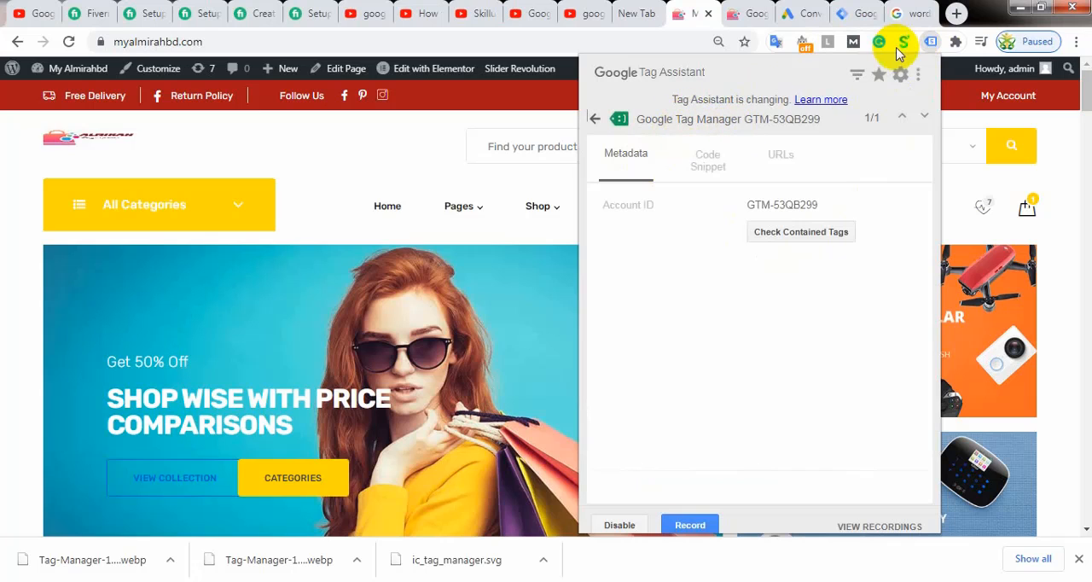
click(522, 86)
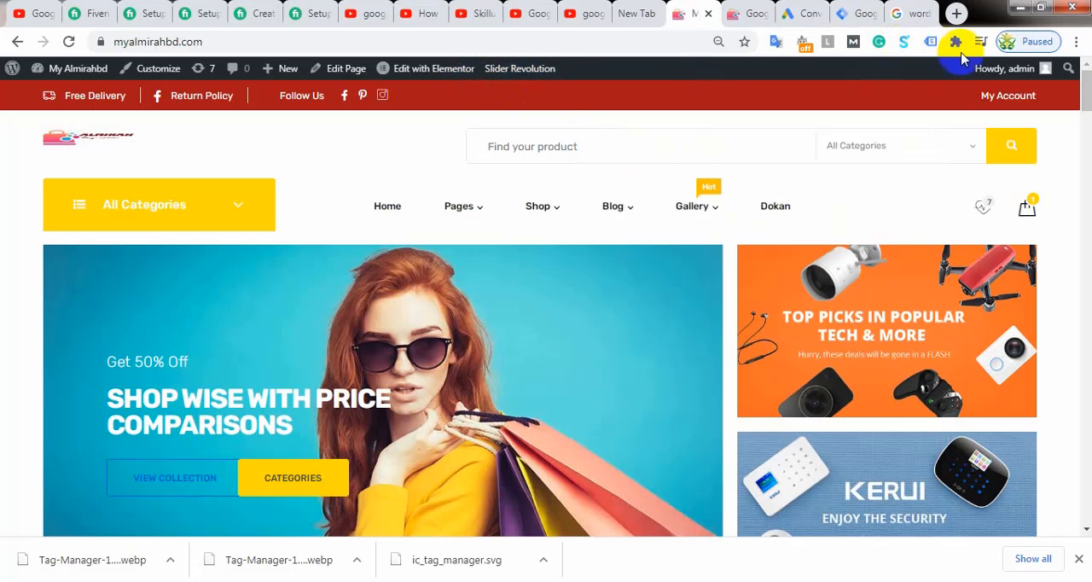
click(932, 41)
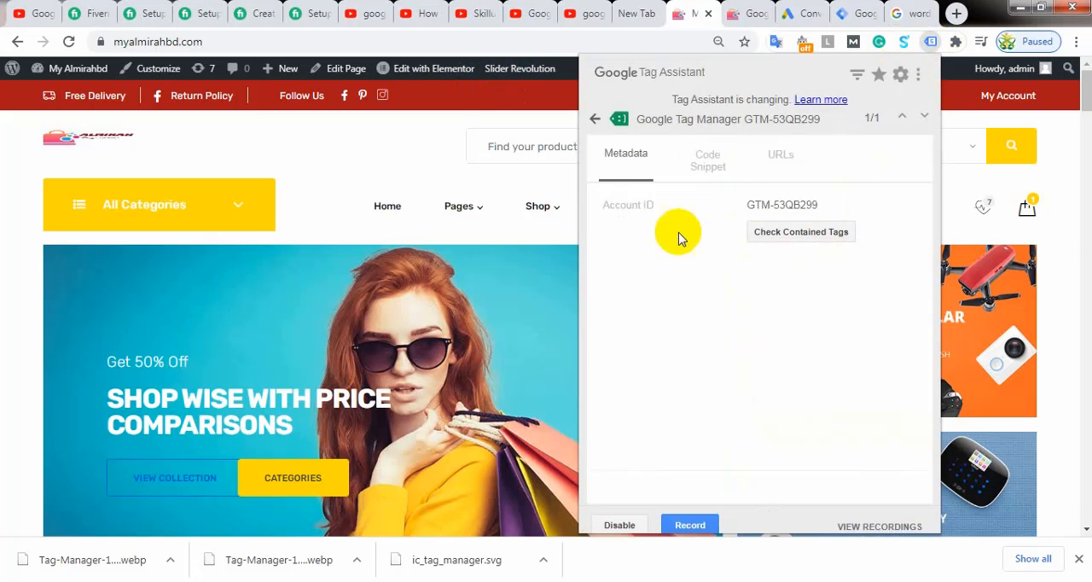
click(707, 168)
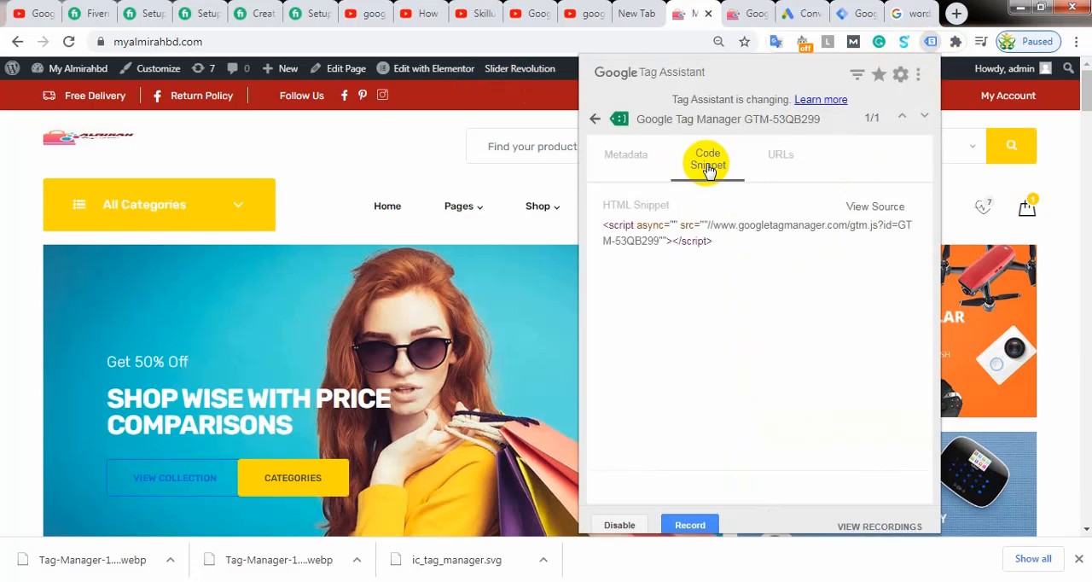
click(777, 160)
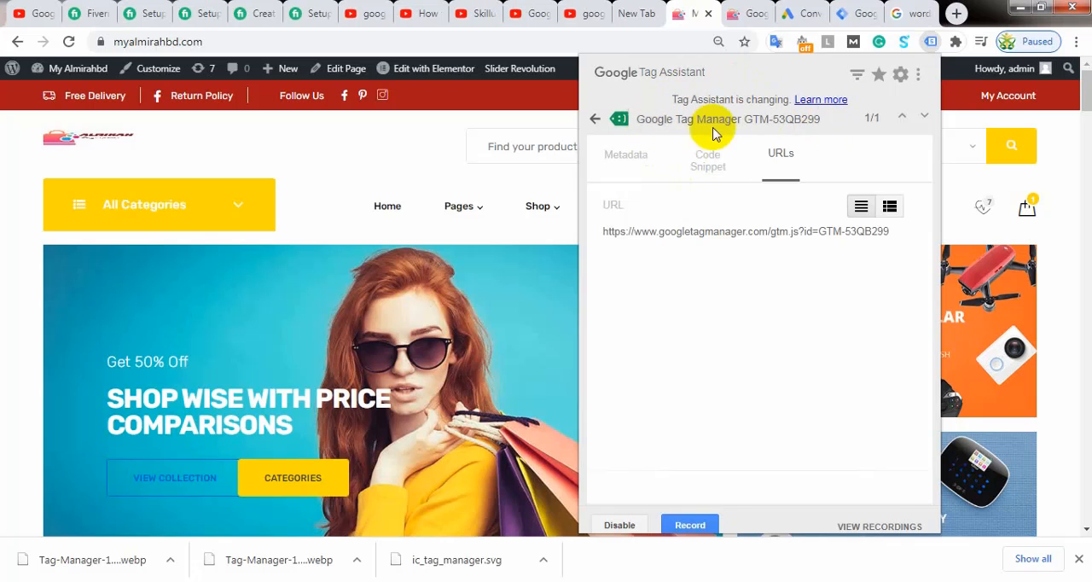
Step: Return to Tag Manager and open preview mode for the myalmirahbd.com container, ready for the site URL
click(848, 13)
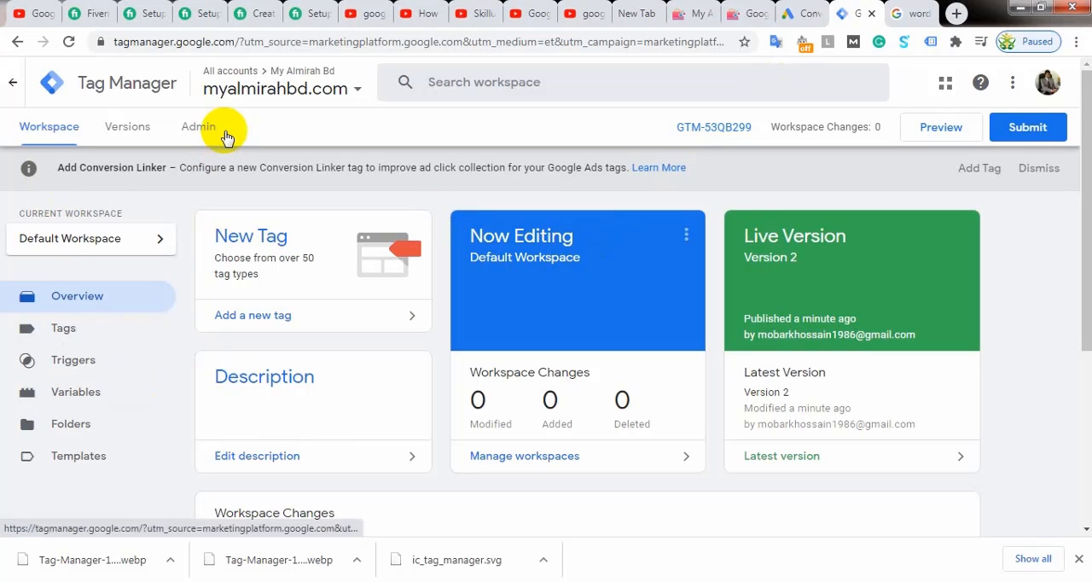
click(935, 130)
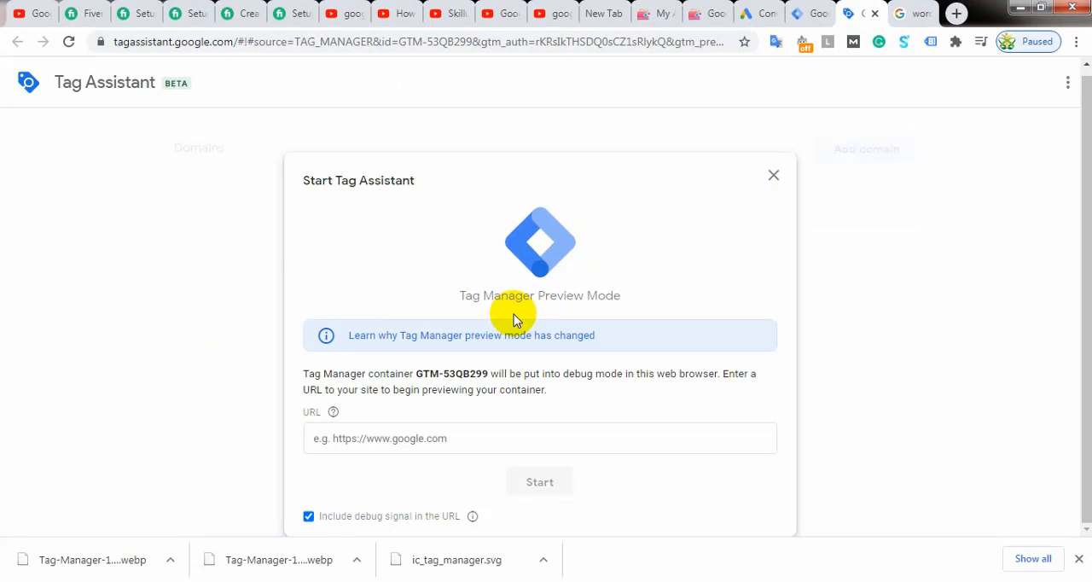
click(401, 440)
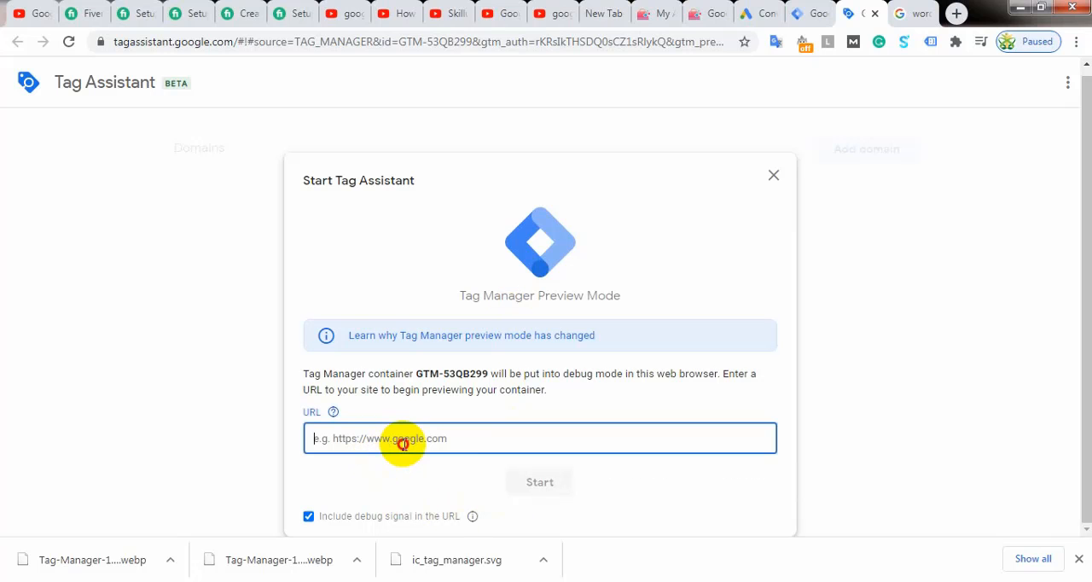
click(659, 12)
click(166, 41)
key(ctrl+c)
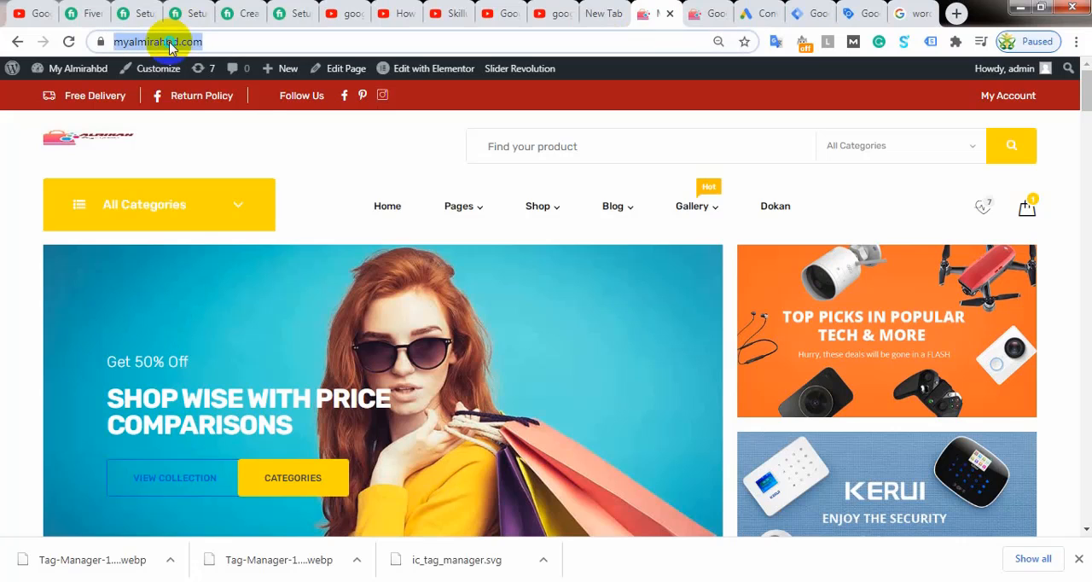
right_click(176, 48)
click(209, 102)
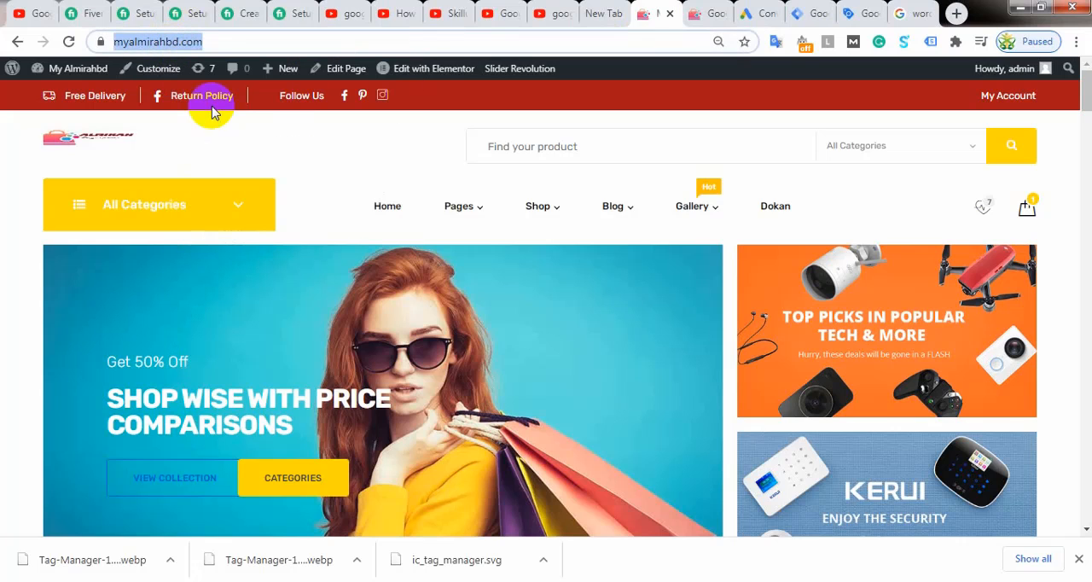
click(814, 16)
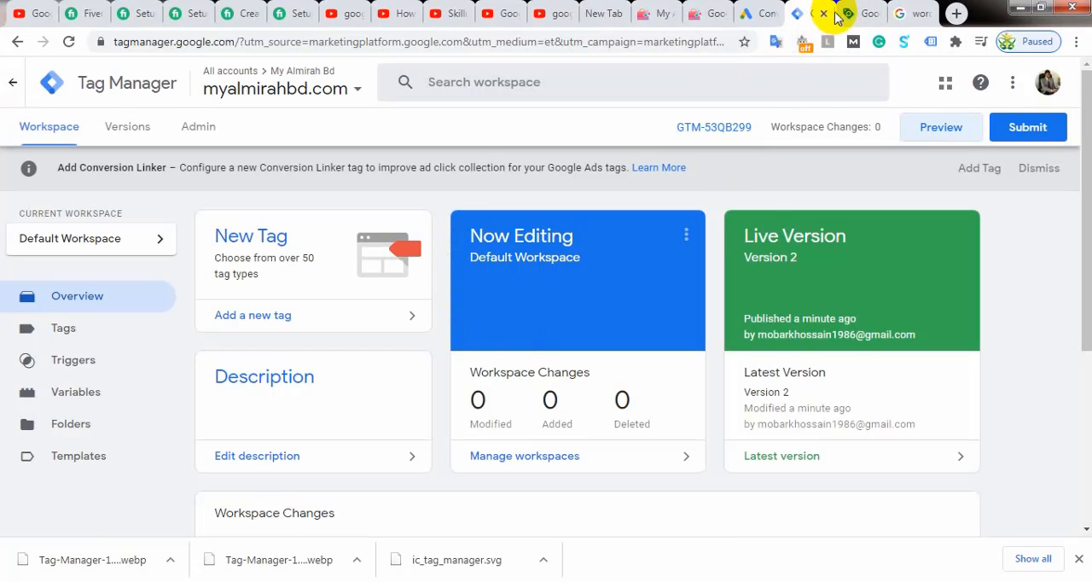
click(861, 16)
right_click(354, 434)
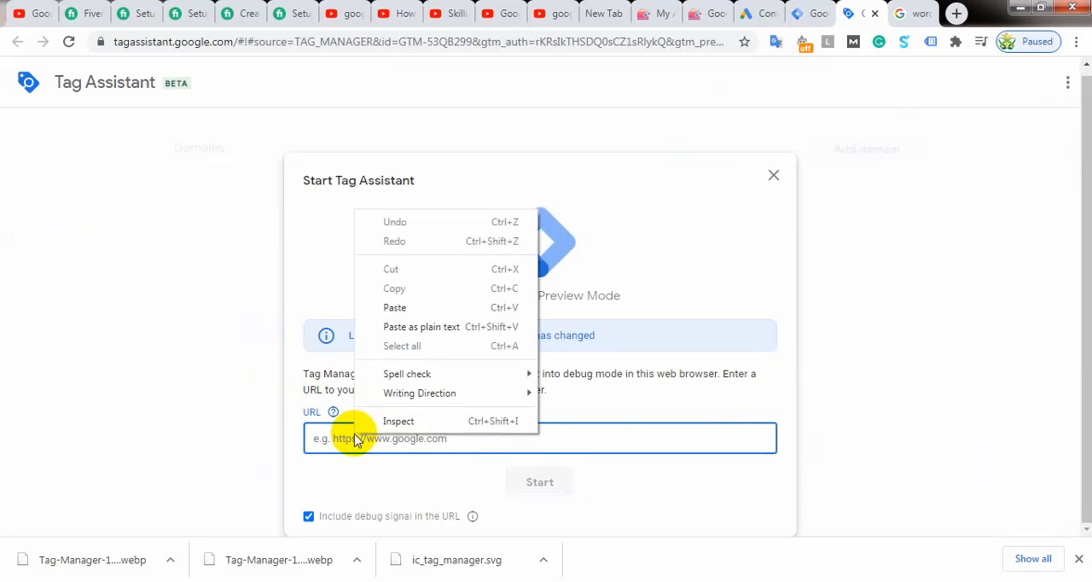
click(390, 309)
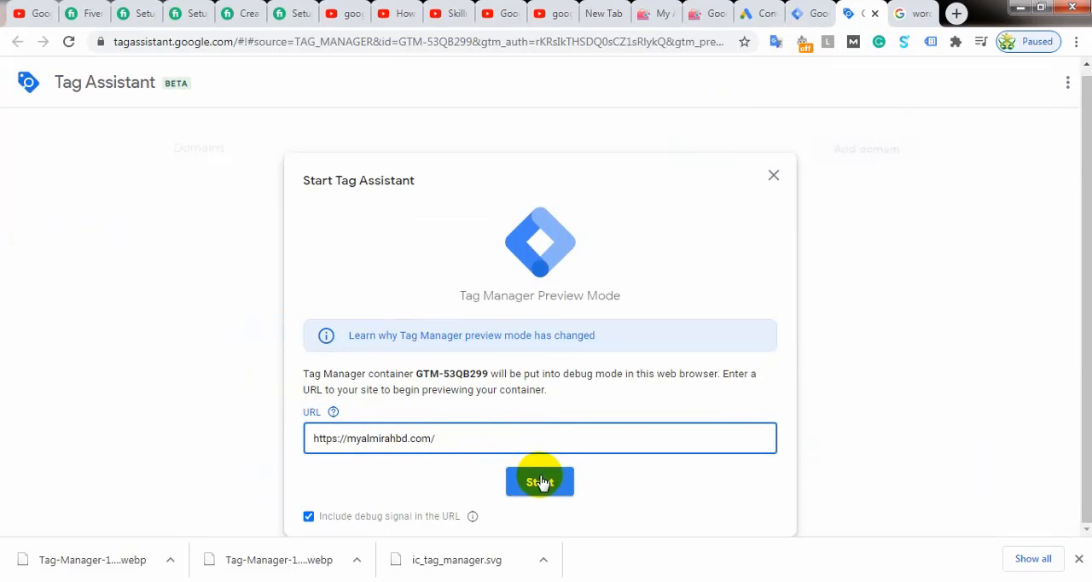
click(539, 481)
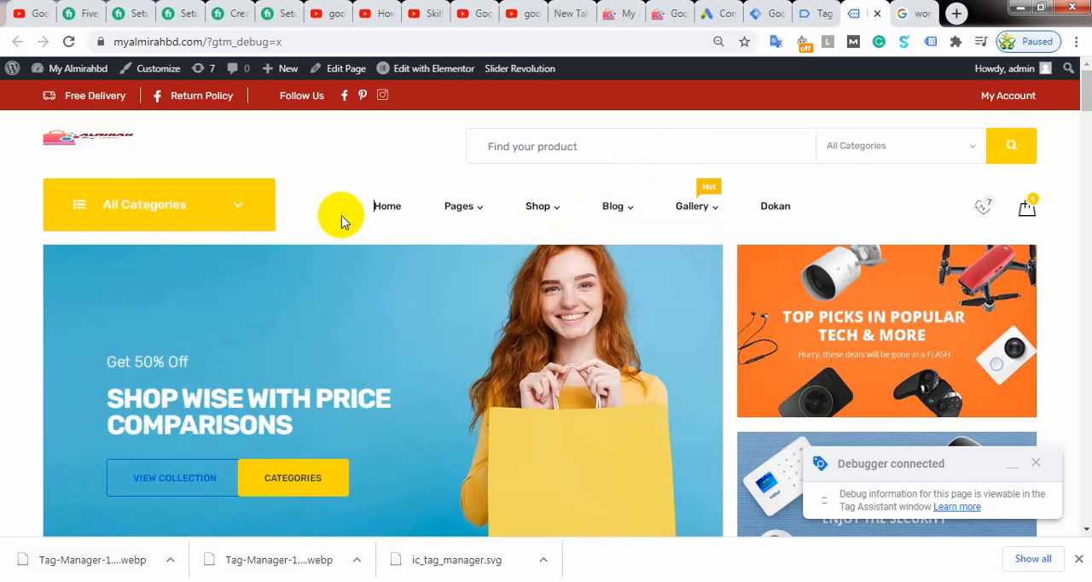
scroll(457, 349, down, 3)
scroll(457, 349, down, 8)
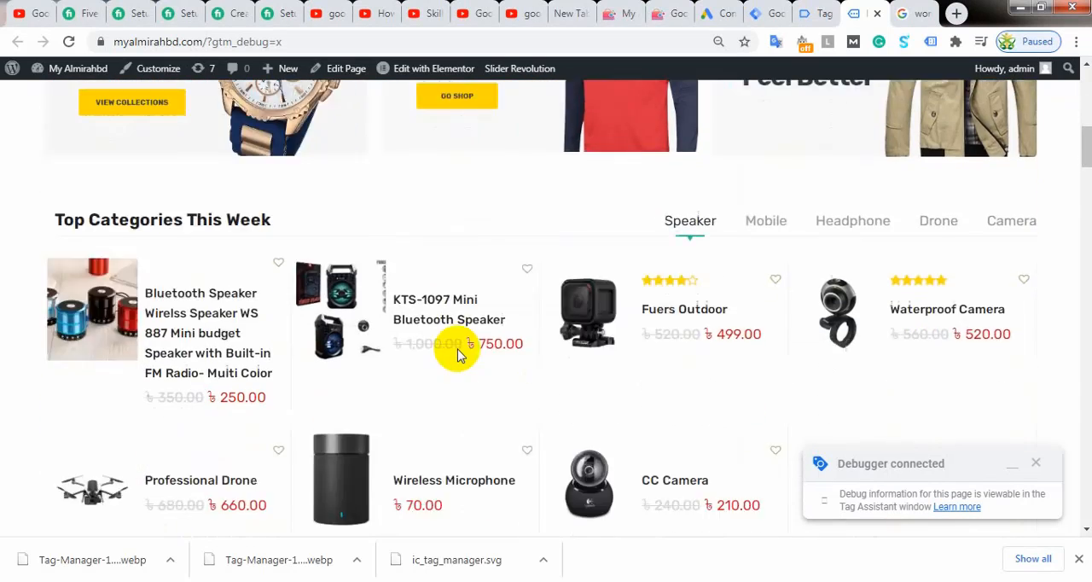
click(814, 16)
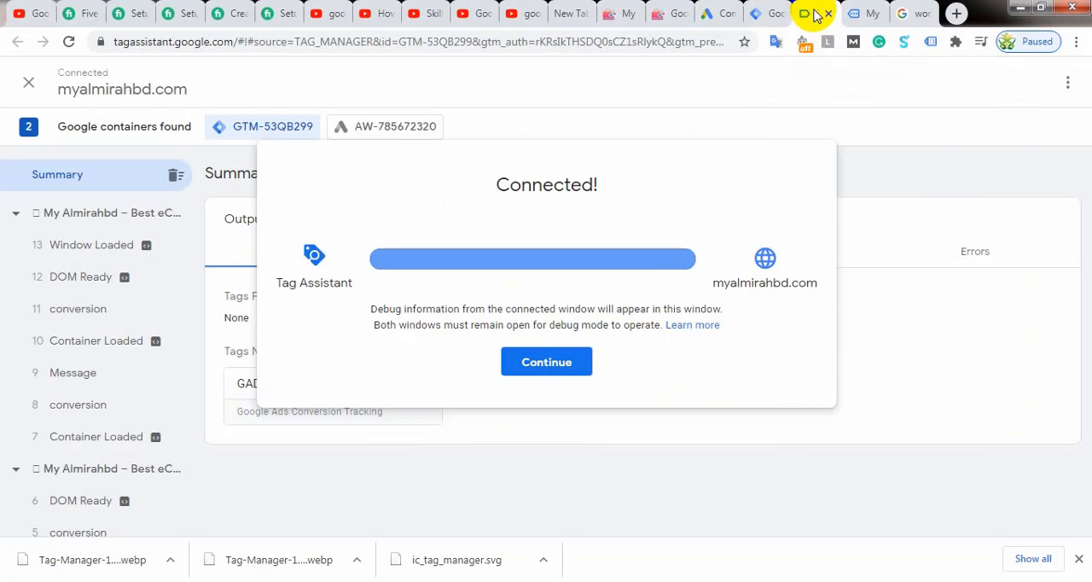
click(861, 15)
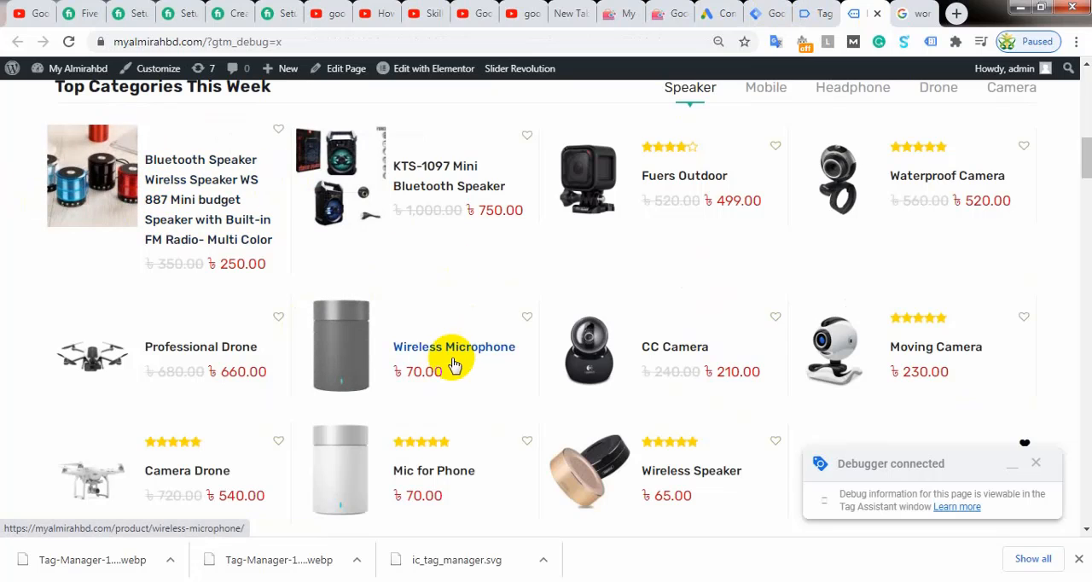
Step: Open the KTS-1097 Mini Bluetooth Speaker product from the top categories and add it to the cart
click(435, 167)
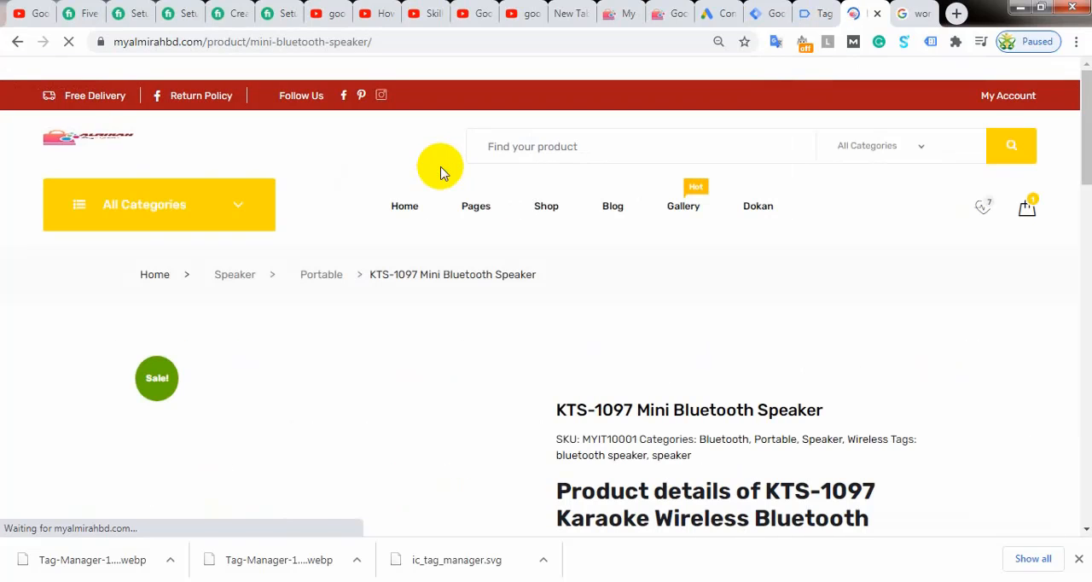
scroll(374, 269, down, 3)
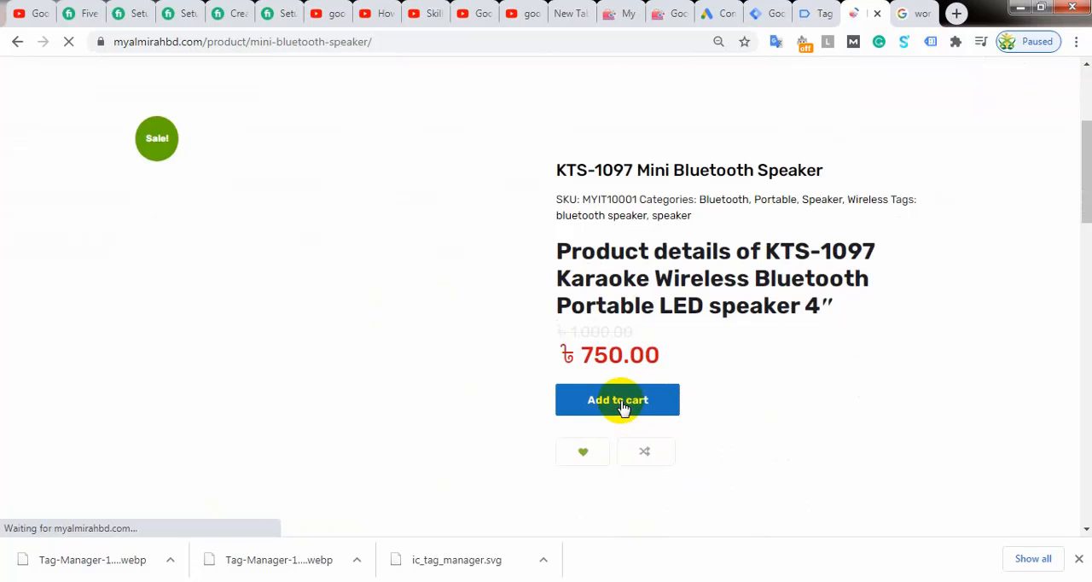
click(617, 397)
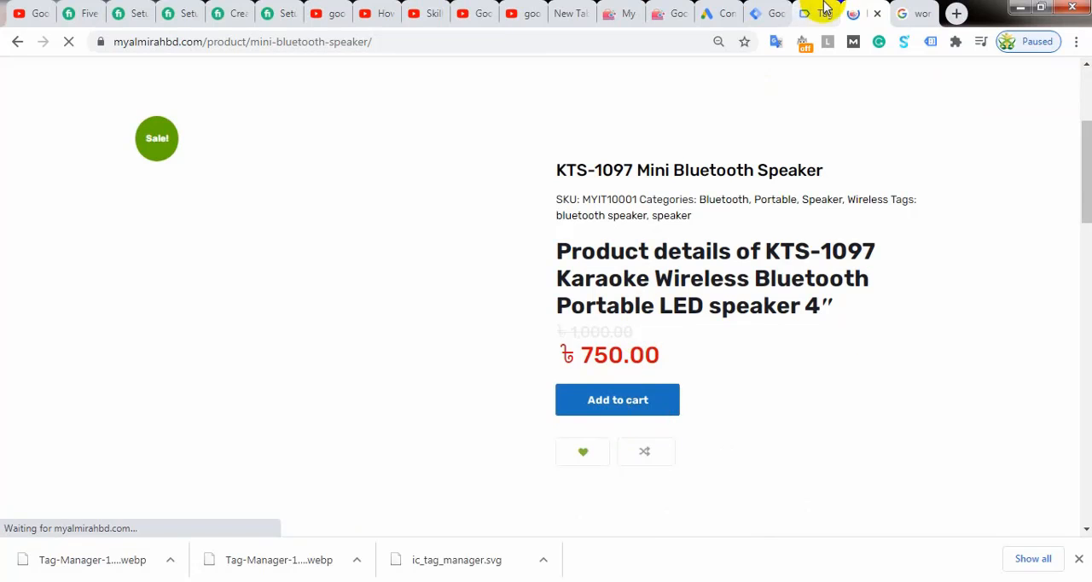
Step: Check in Tag Assistant which GTM-53QB299 tags fired on the KTS-1097 Mini Bluetooth Speaker page
click(807, 12)
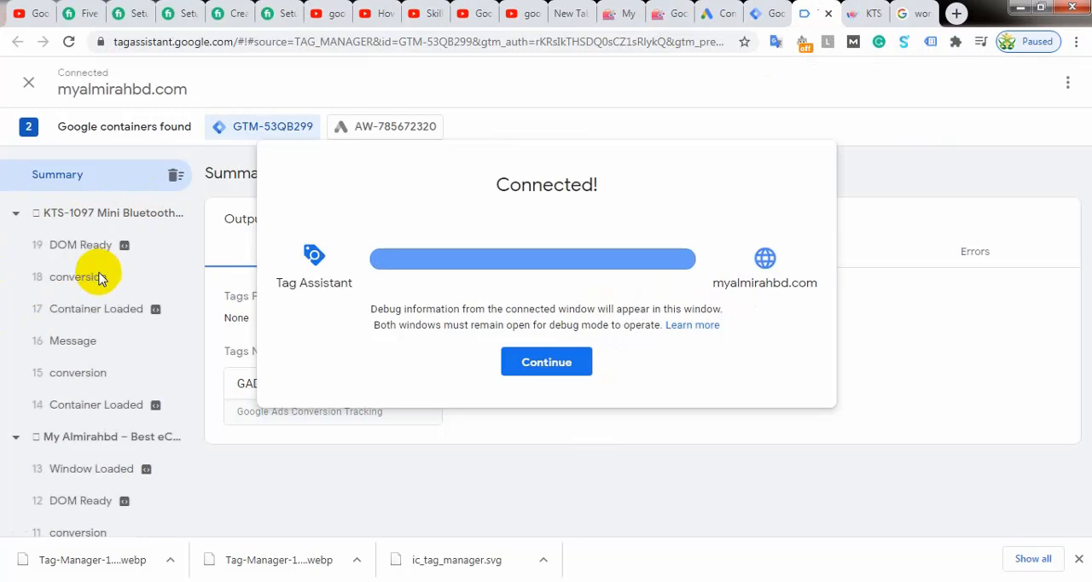
click(109, 217)
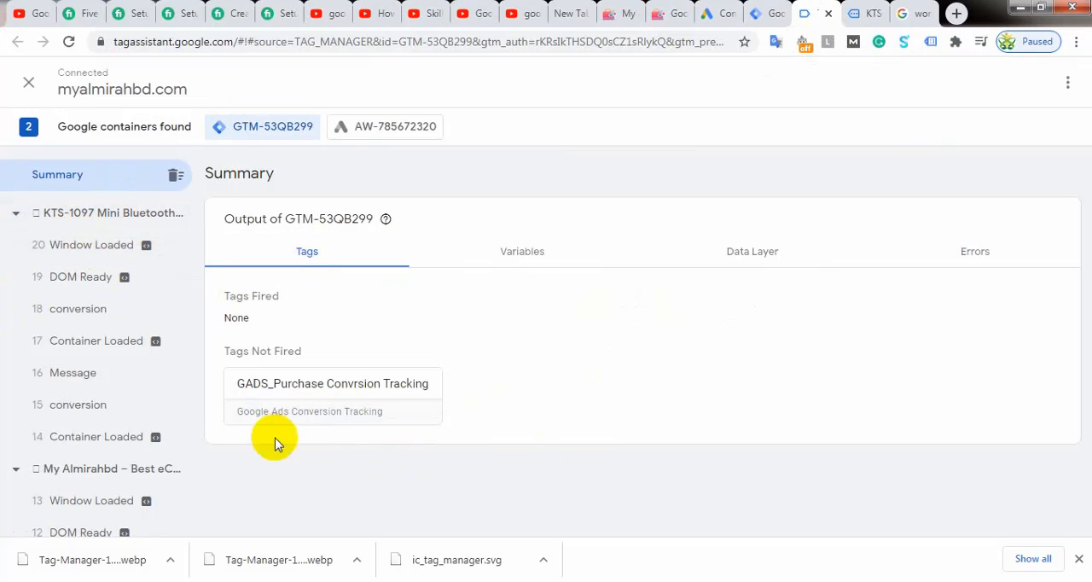
click(94, 213)
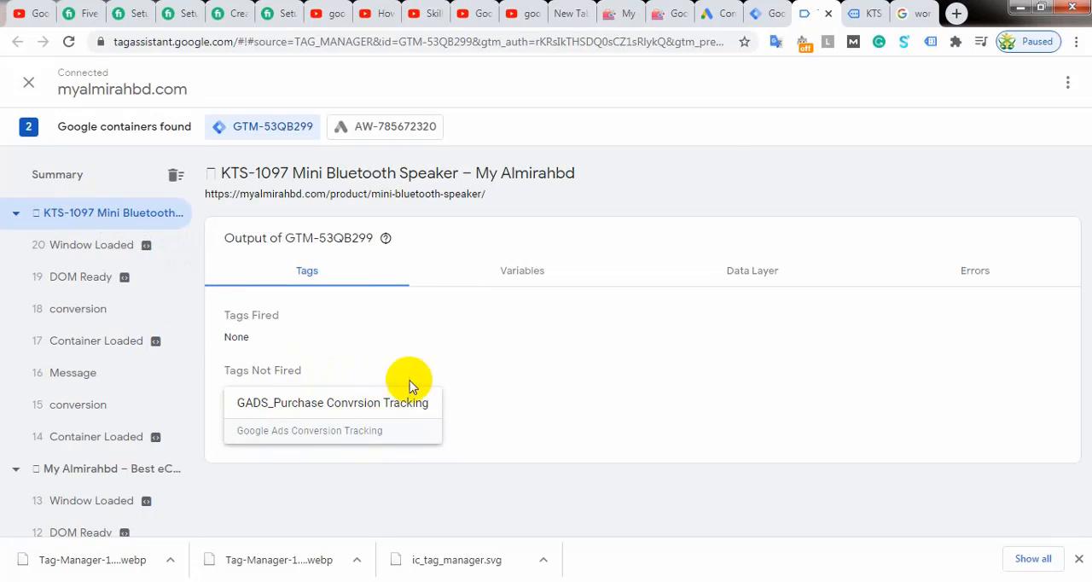
Step: Return to the store, view the cart and remove the WS 887 Mini budget Bluetooth speaker from it
click(863, 13)
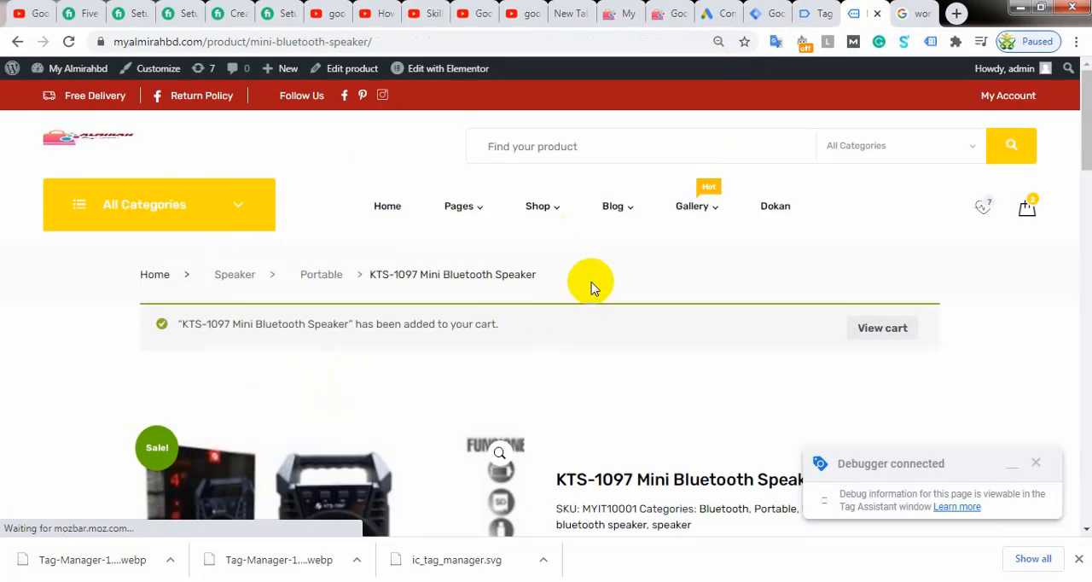
scroll(588, 290, down, 3)
scroll(588, 292, up, 2)
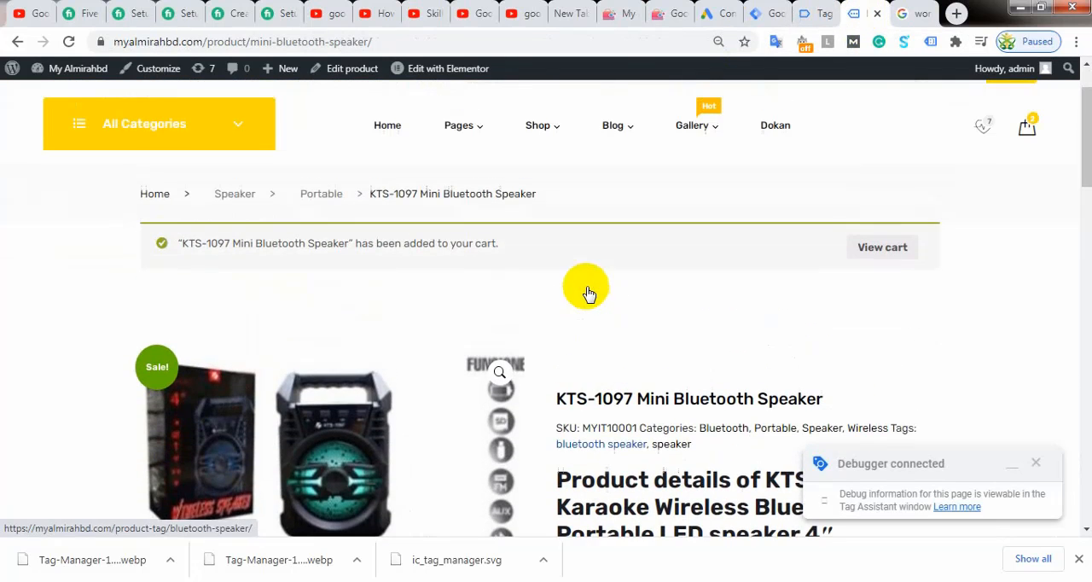
click(885, 248)
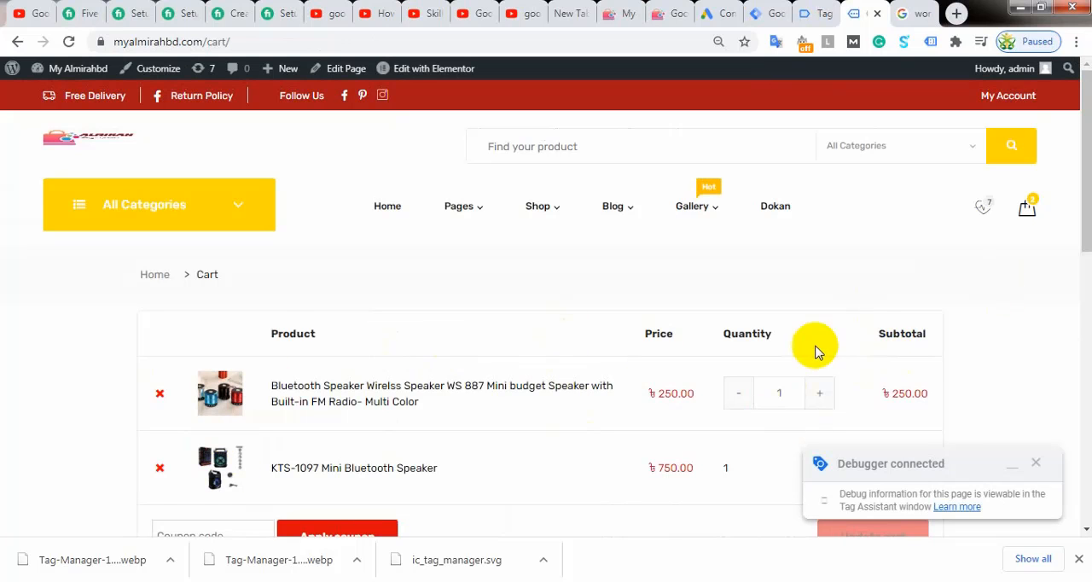
scroll(796, 346, down, 2)
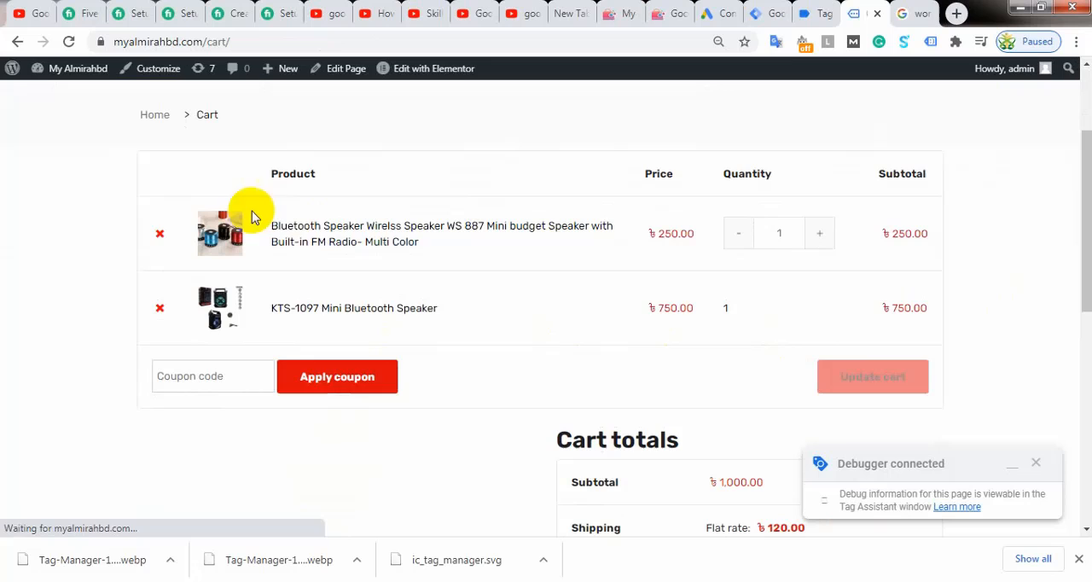
click(159, 232)
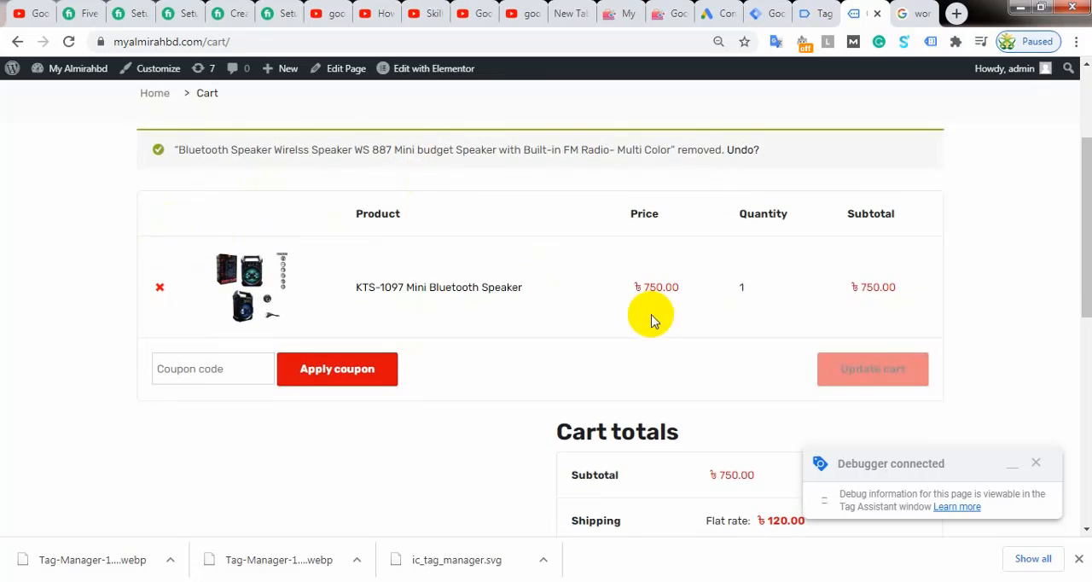
Step: Review the cart with the KTS-1097 Mini Bluetooth Speaker and proceed to checkout
click(585, 294)
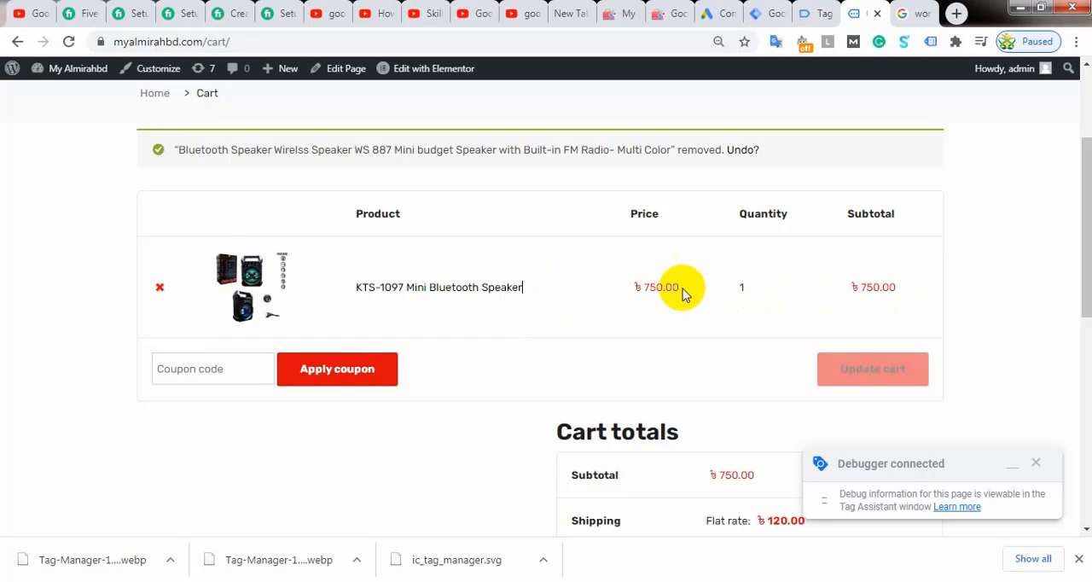
scroll(588, 322, up, 1)
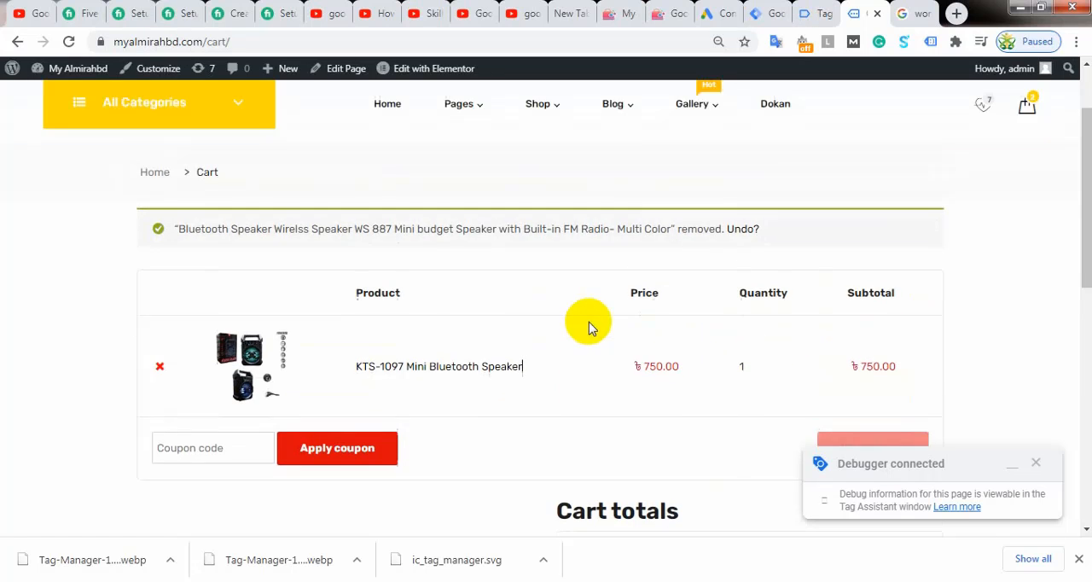
scroll(588, 323, down, 2)
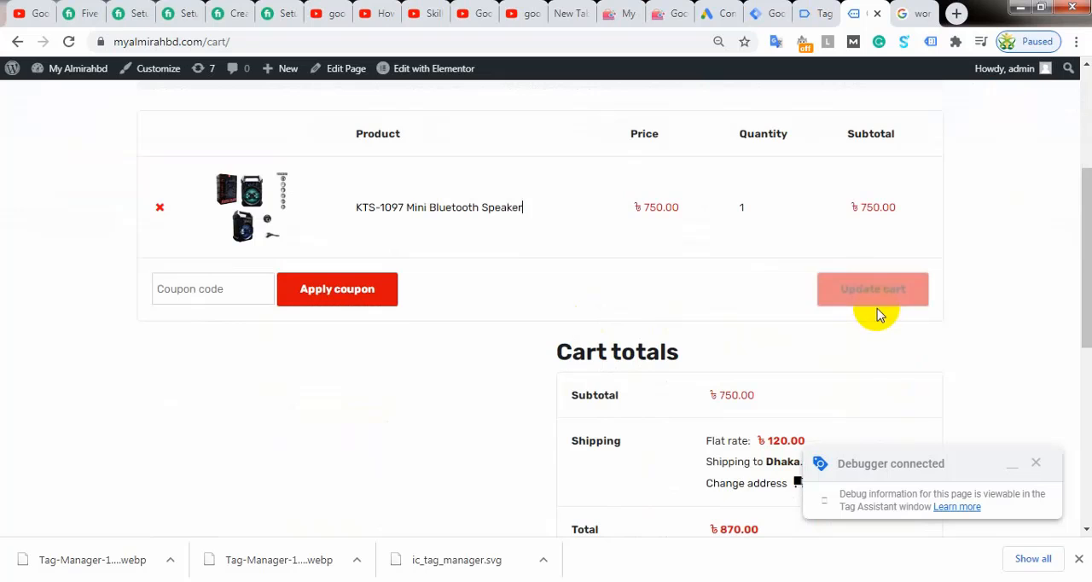
scroll(874, 273, down, 2)
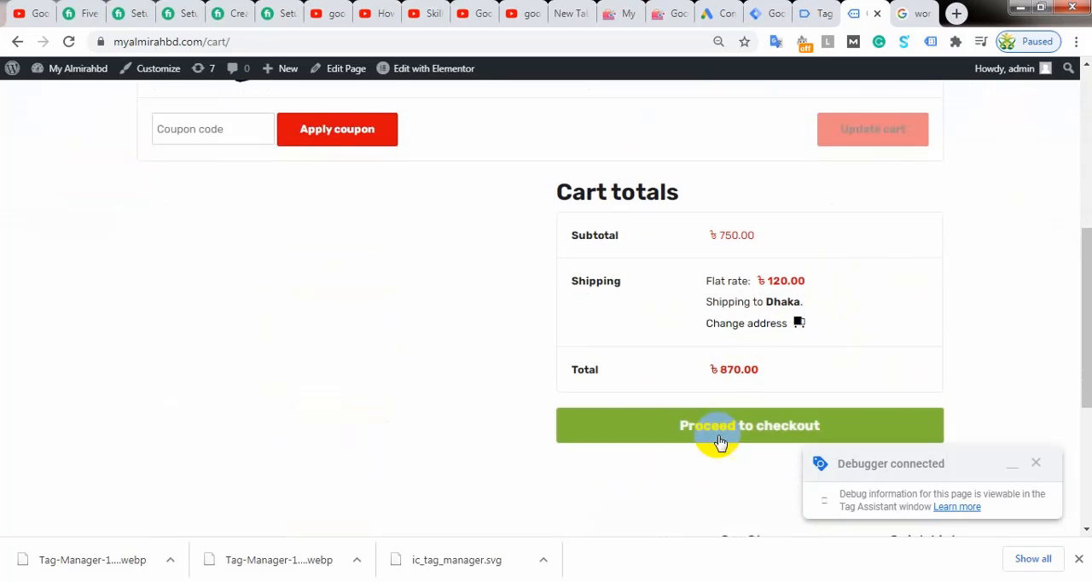
click(738, 431)
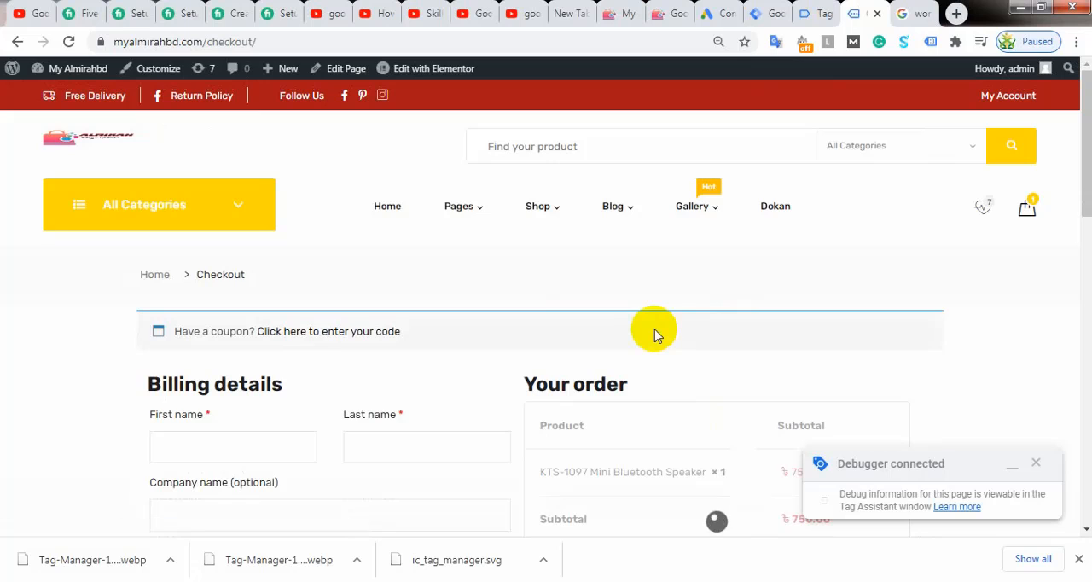
Step: Look over the checkout page's billing fields, order summary and payment methods
scroll(522, 319, down, 2)
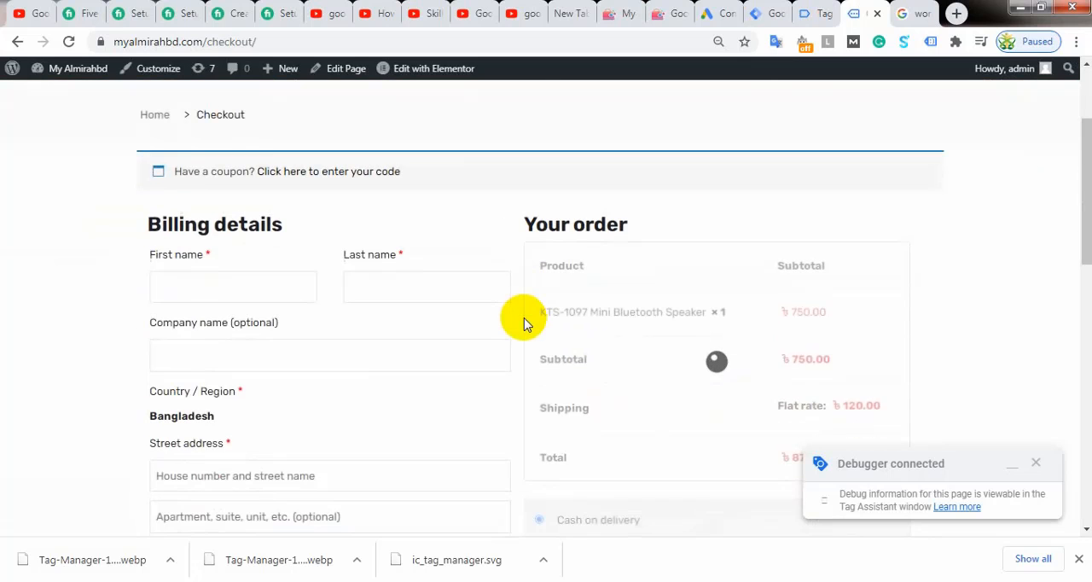
scroll(523, 323, up, 2)
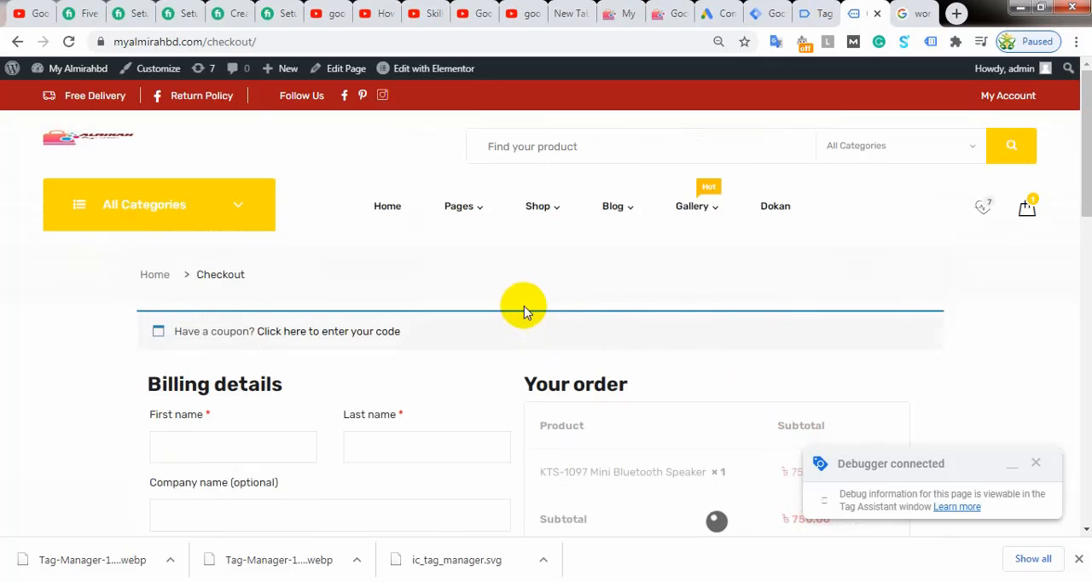
scroll(521, 303, down, 2)
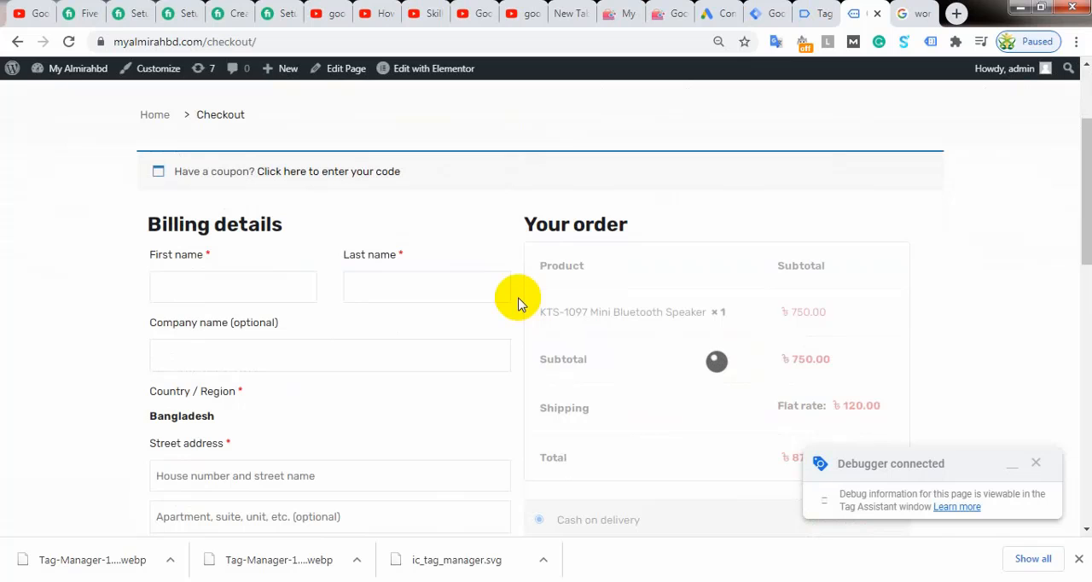
scroll(452, 243, down, 2)
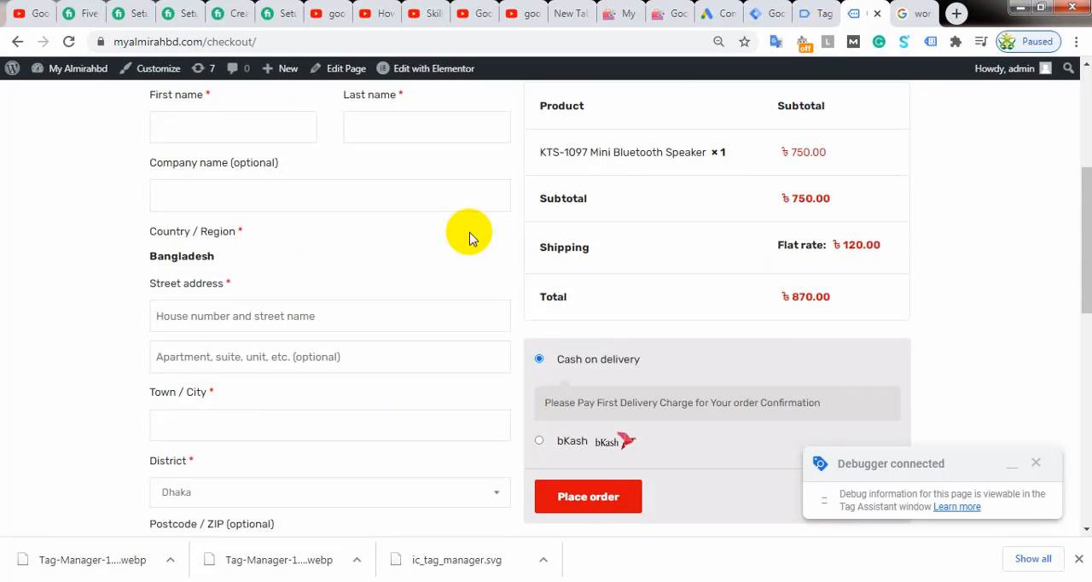
scroll(469, 238, up, 2)
scroll(469, 238, up, 1)
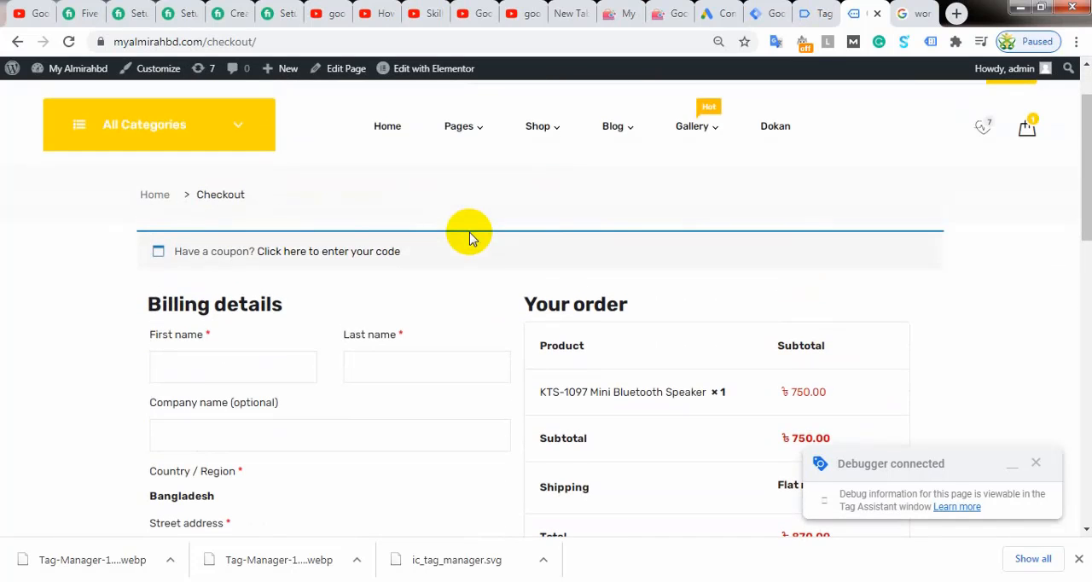
scroll(469, 238, down, 1)
scroll(469, 237, down, 2)
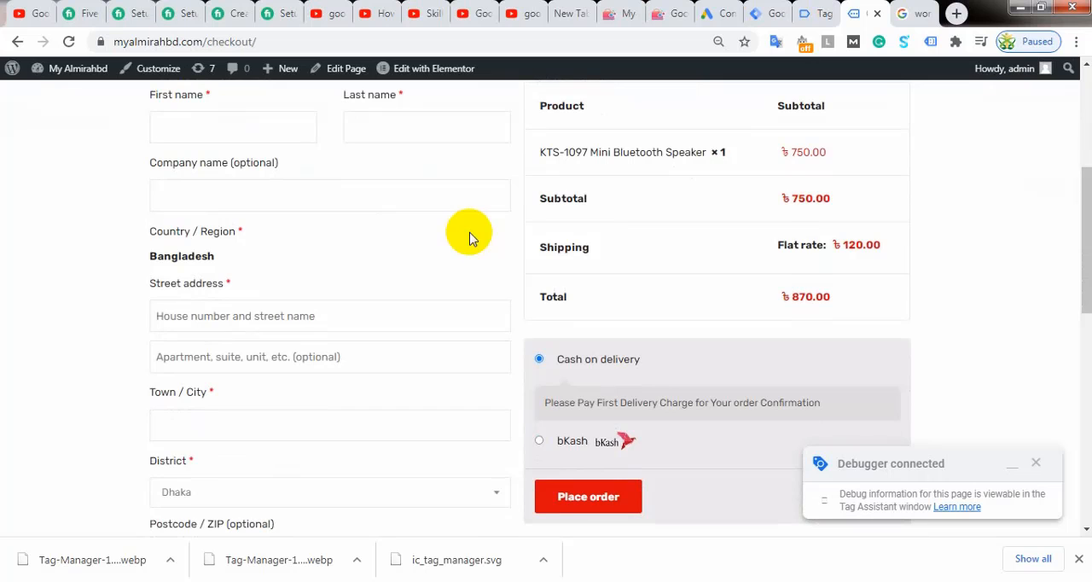
scroll(469, 238, up, 2)
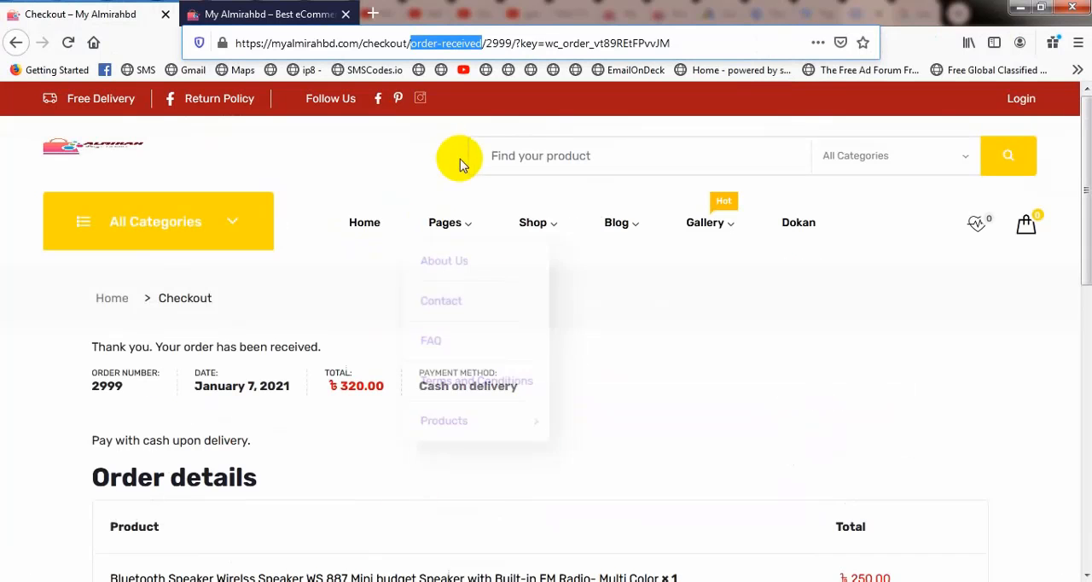
Step: Switch to Firefox and leave the order-received page for the store's home page
mouse_move(541, 280)
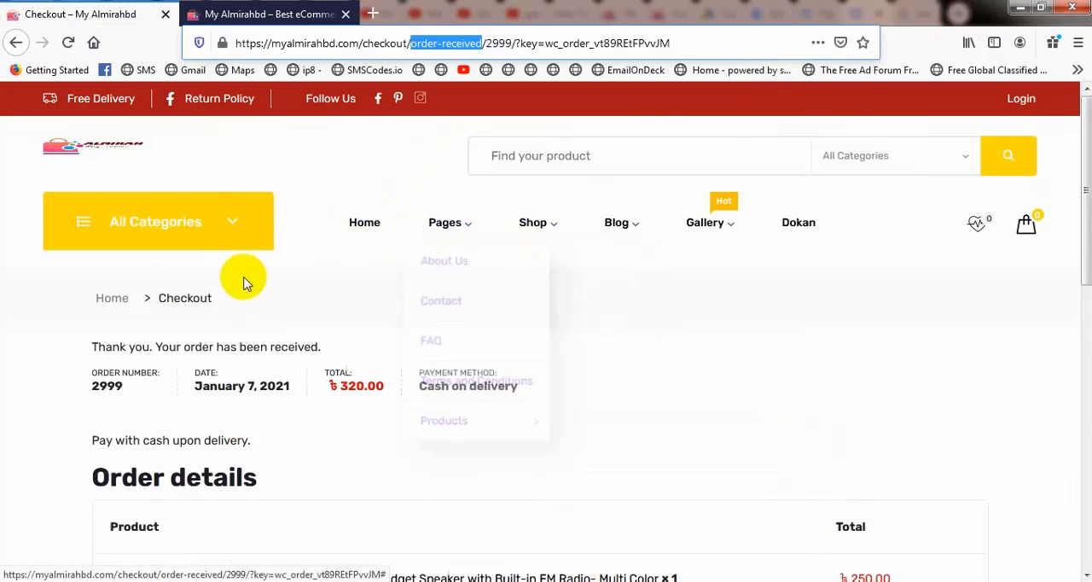
scroll(226, 294, down, 4)
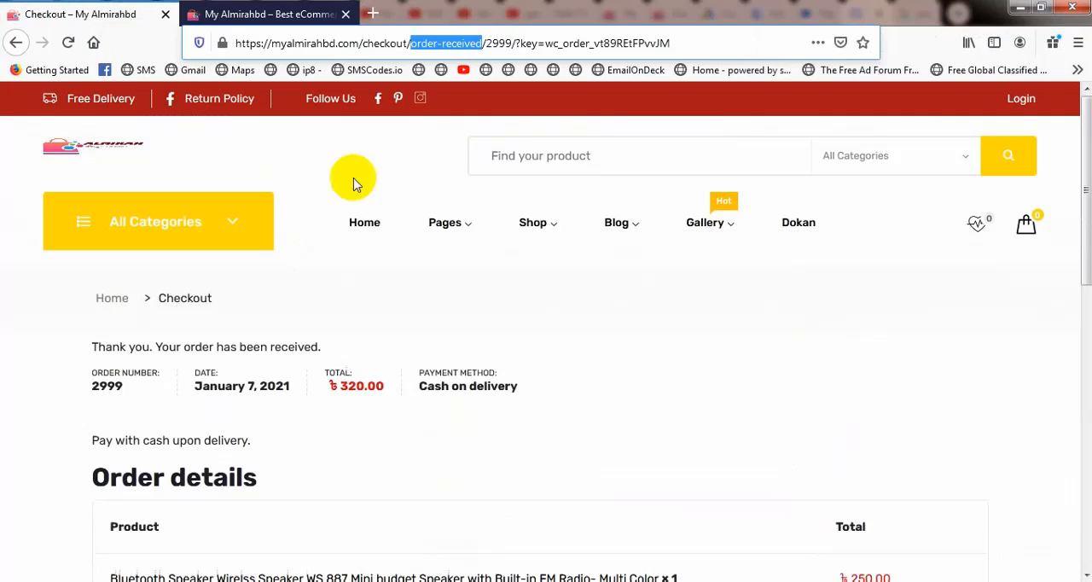
click(358, 222)
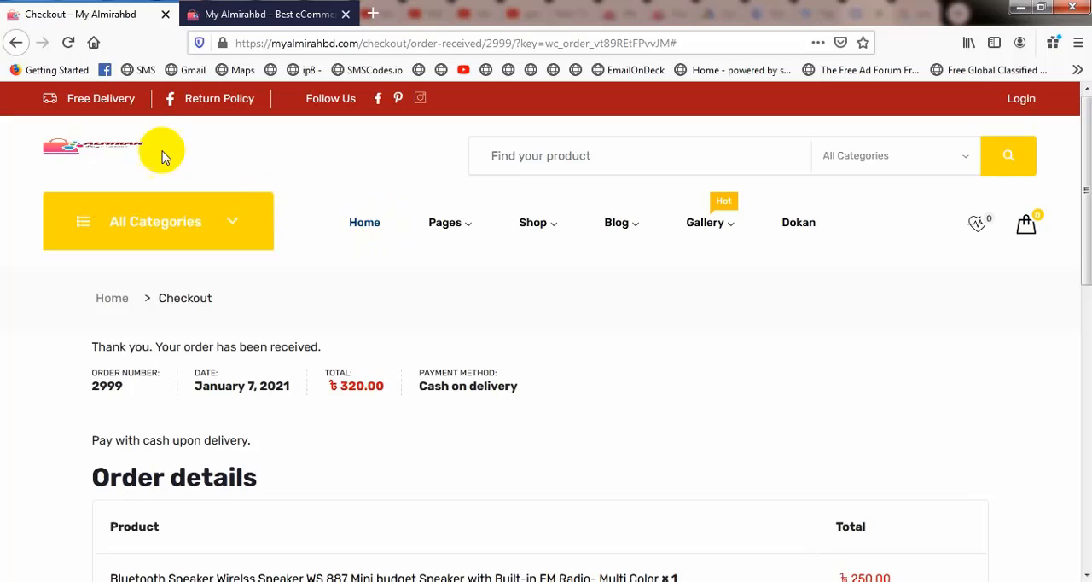
click(78, 155)
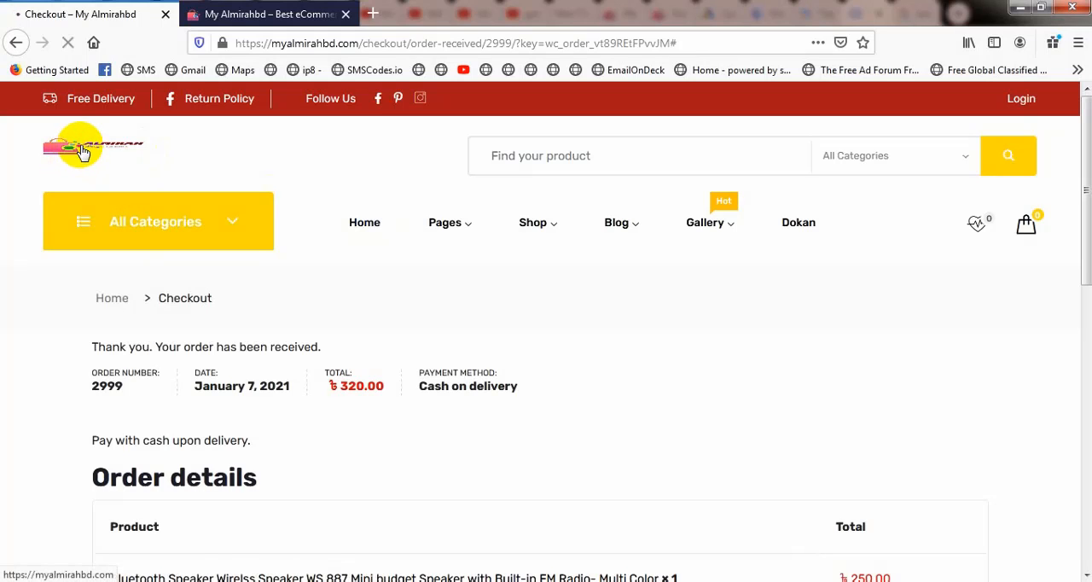
scroll(433, 232, down, 1)
scroll(422, 233, down, 2)
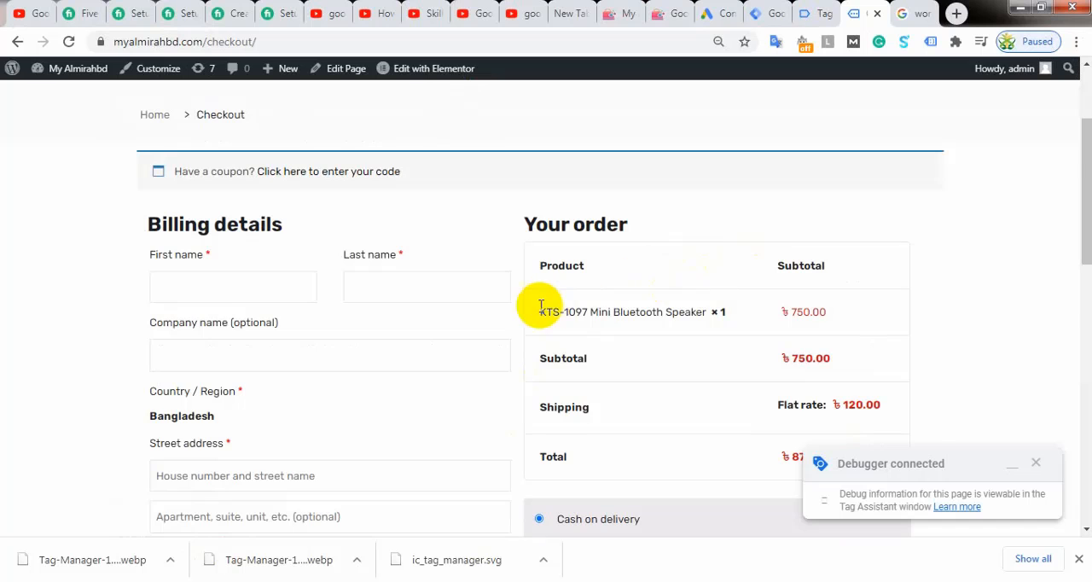
Step: Look over the checkout form and fill in the billing details from the saved address entry with the company name
scroll(540, 307, down, 2)
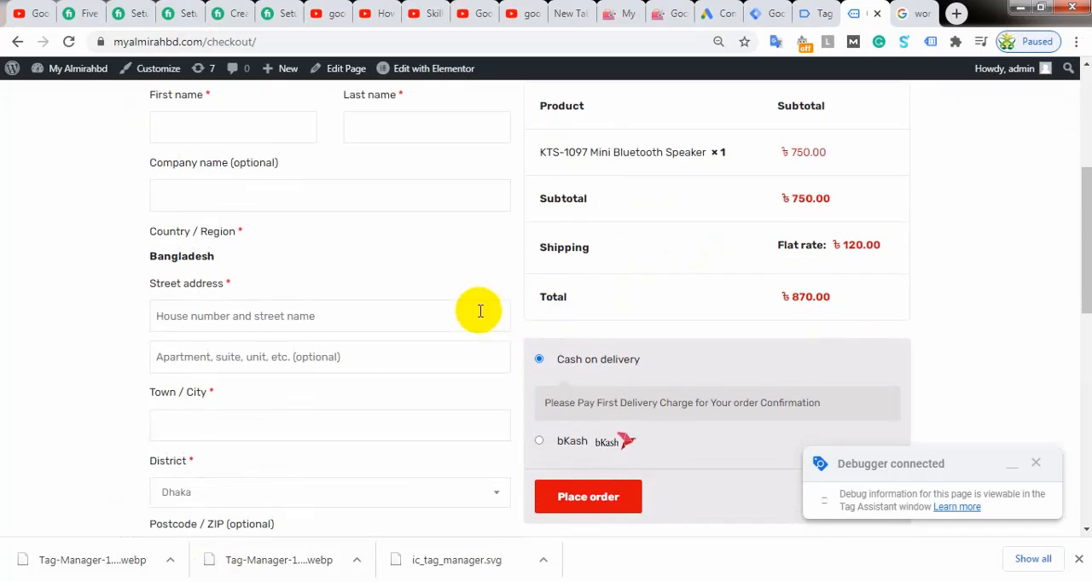
scroll(475, 310, down, 1)
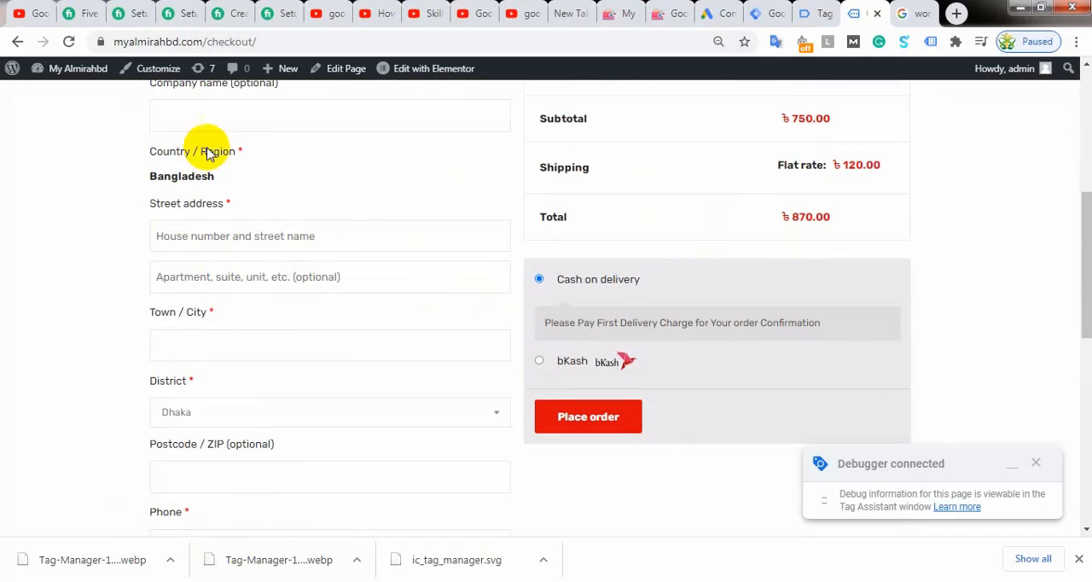
scroll(307, 271, up, 2)
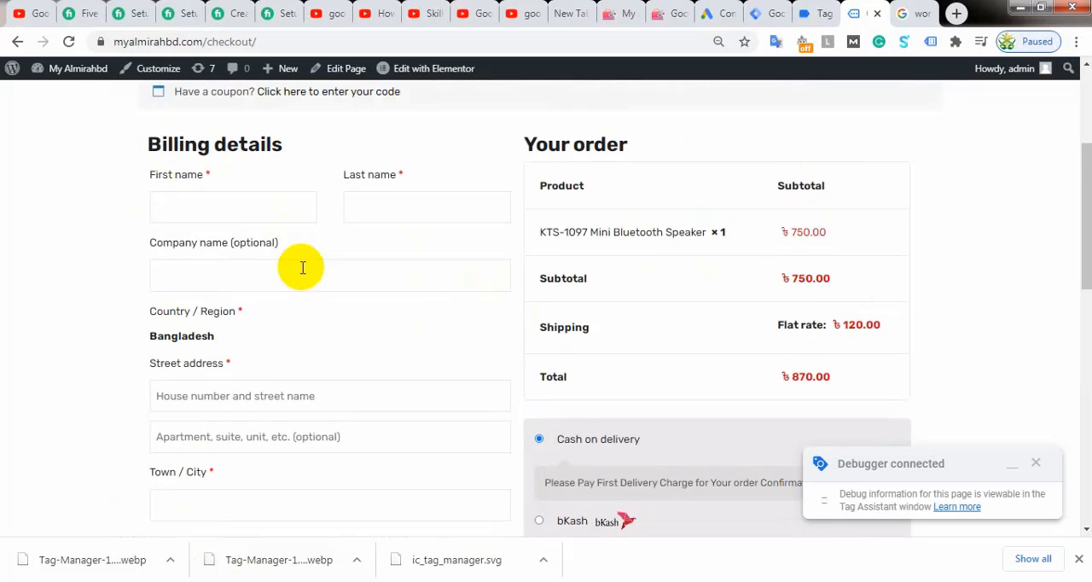
click(224, 209)
text(Mobark)
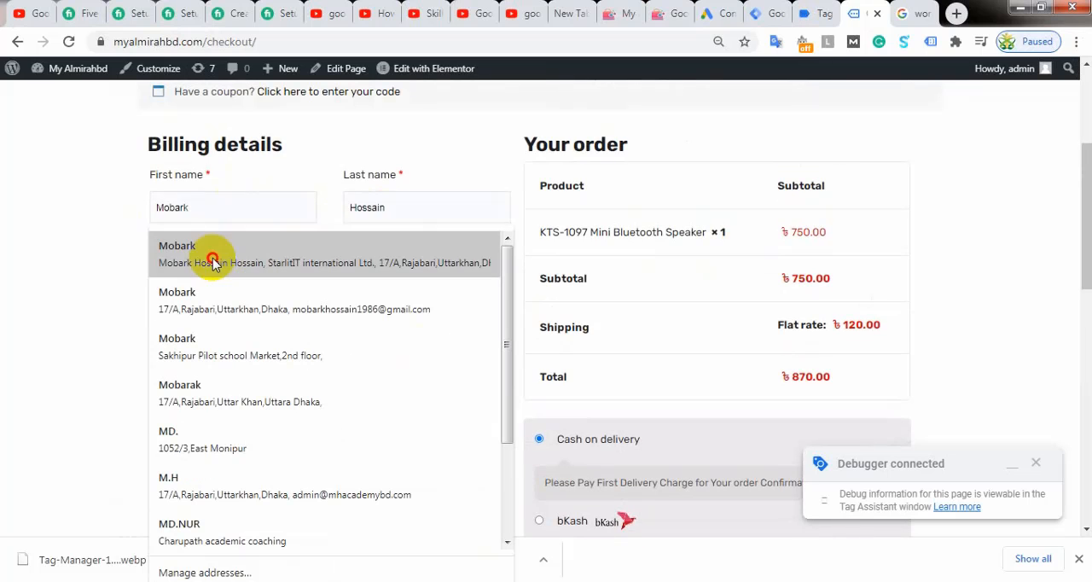
click(211, 257)
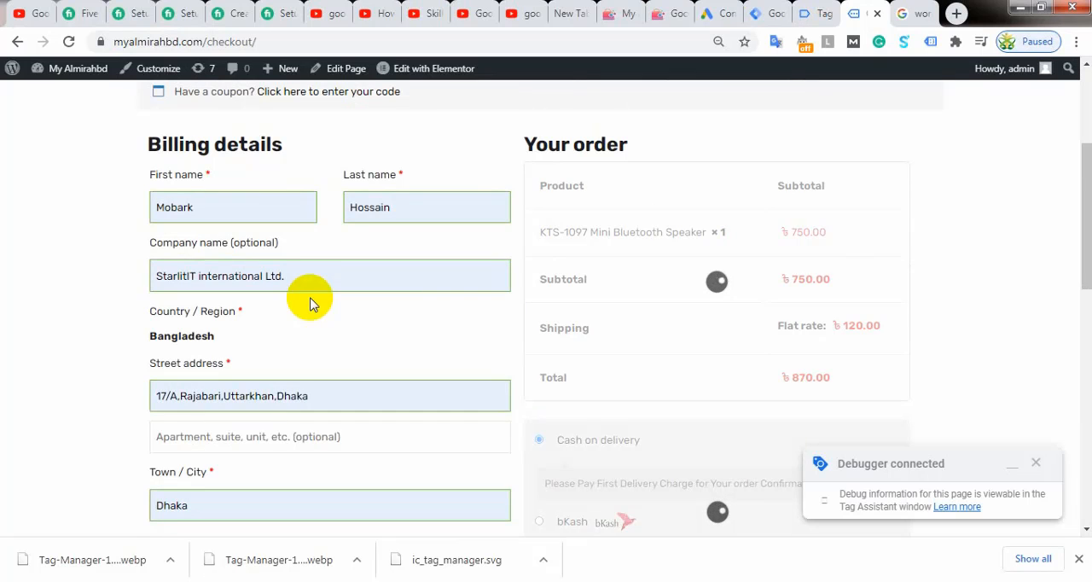
Step: Place the order for the KTS-1097 Mini Bluetooth Speaker with cash on delivery
scroll(281, 330, down, 1)
scroll(278, 330, down, 2)
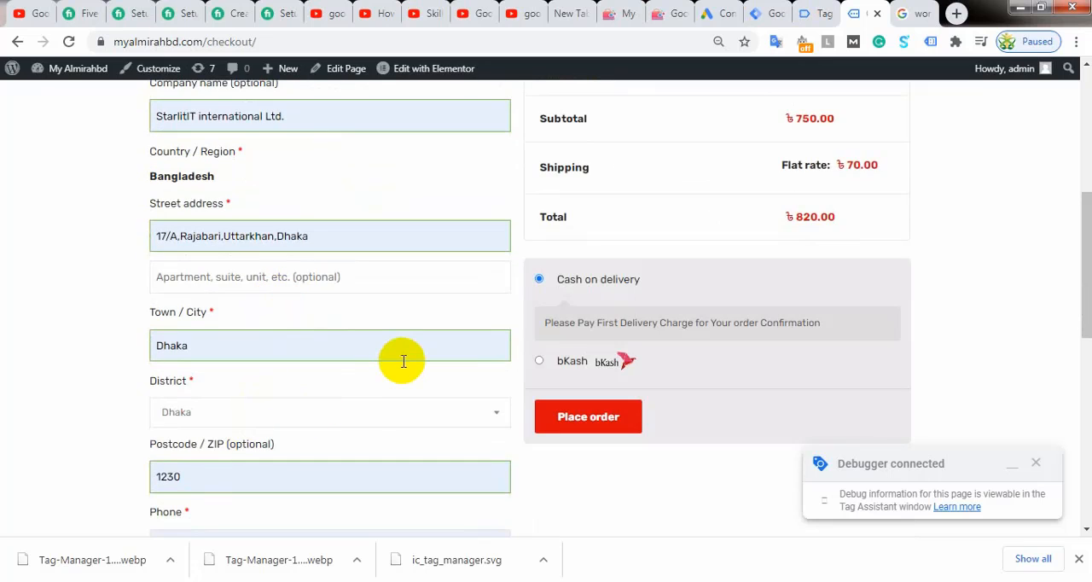
click(589, 417)
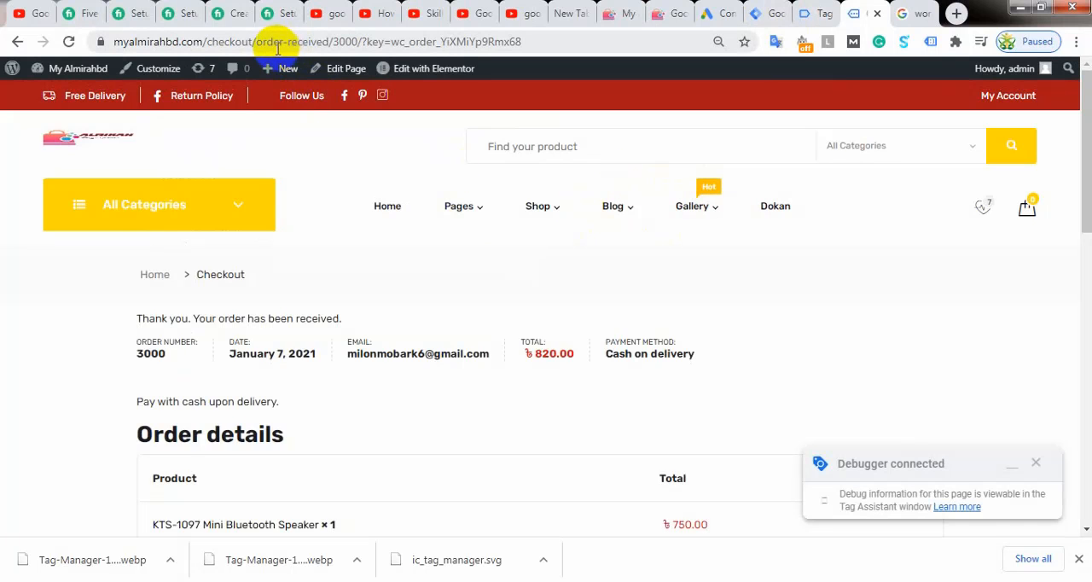
click(817, 12)
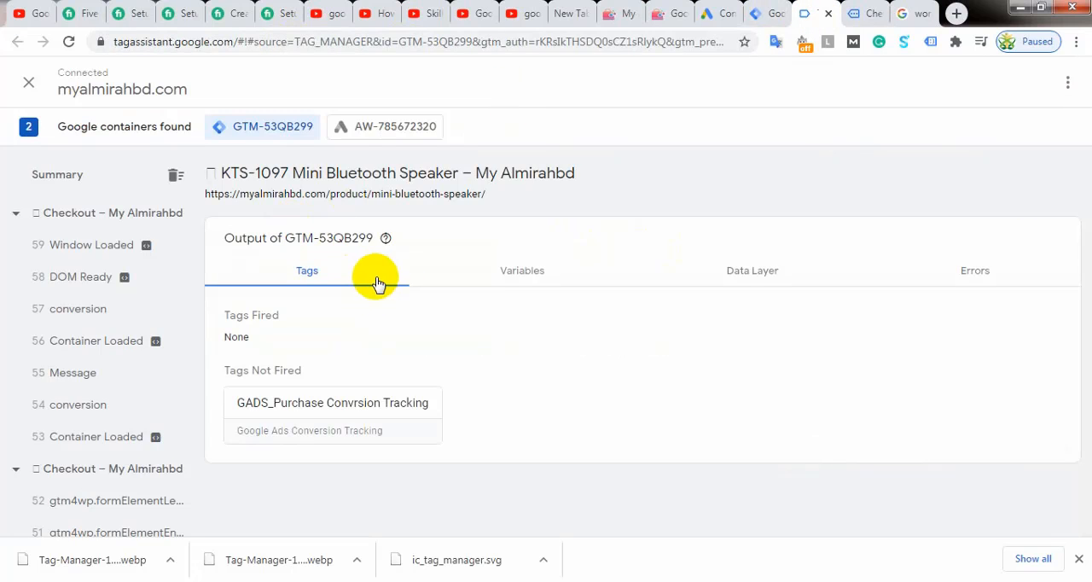
click(70, 43)
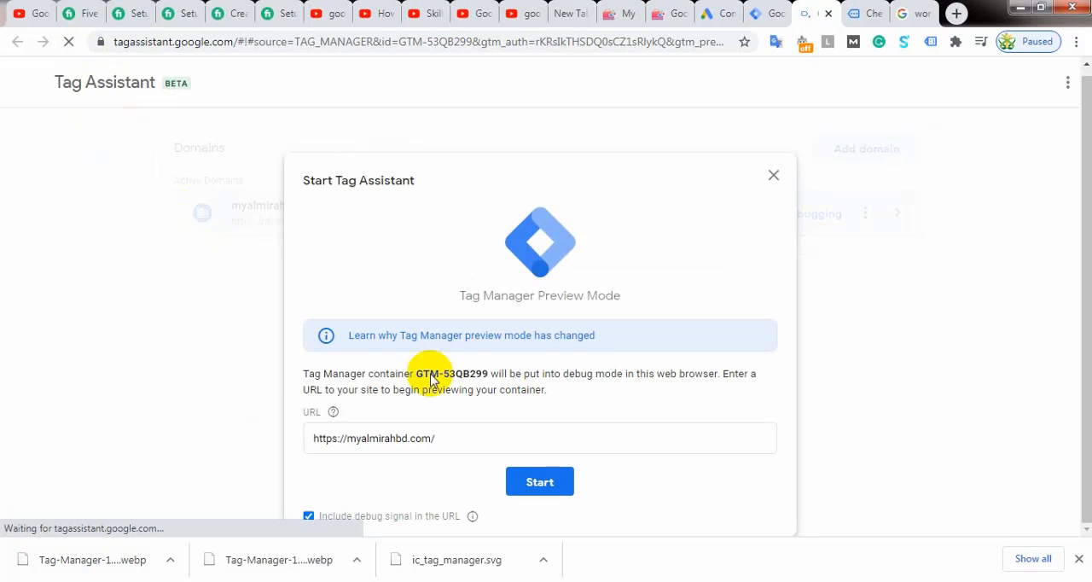
click(554, 486)
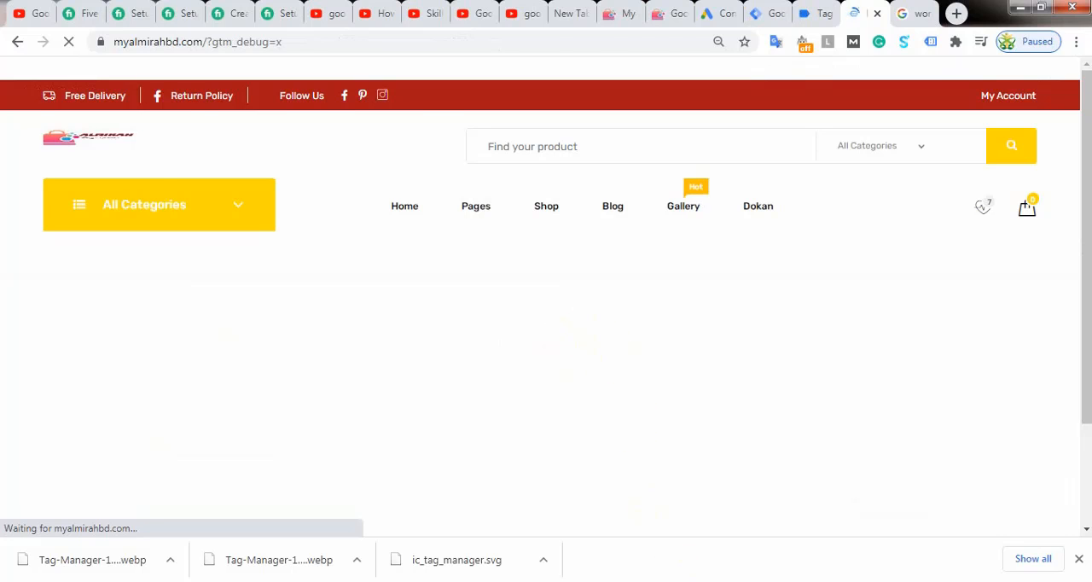
Step: Review the new checkout page and check the purchase conversion tag's status in the Tag Assistant summary before ordering
click(832, 13)
click(857, 13)
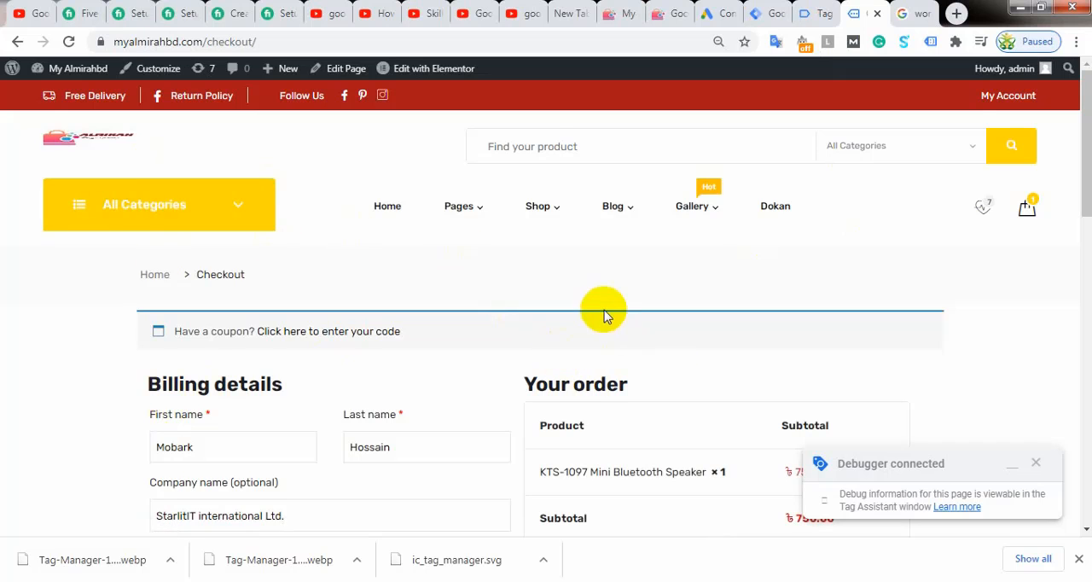
scroll(604, 316, down, 2)
click(806, 13)
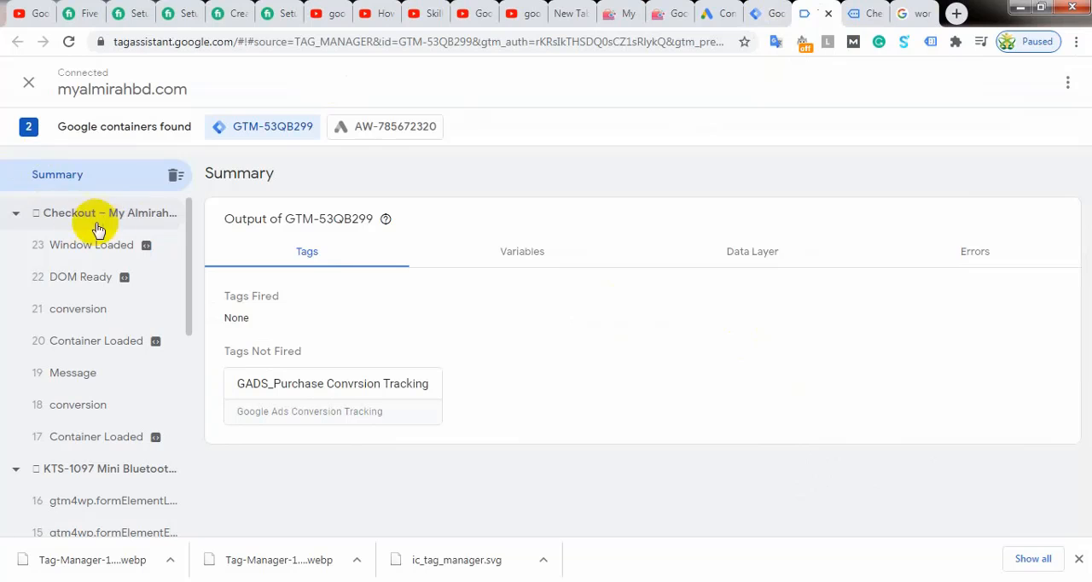
Step: Return to the prefilled checkout and place another cash-on-delivery order for the KTS-1097 Mini Bluetooth Speaker
click(860, 13)
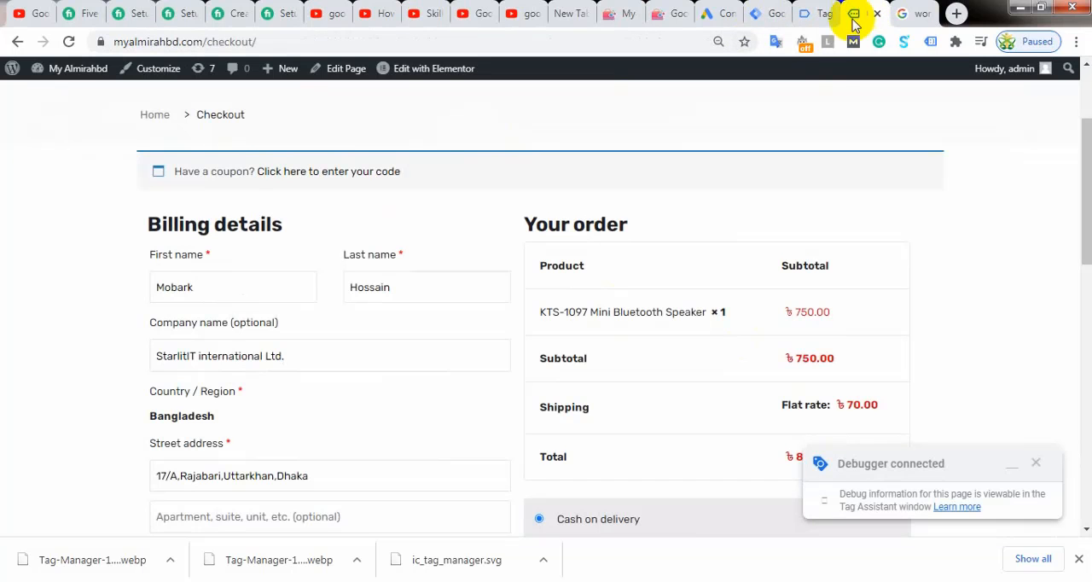
scroll(540, 273, down, 3)
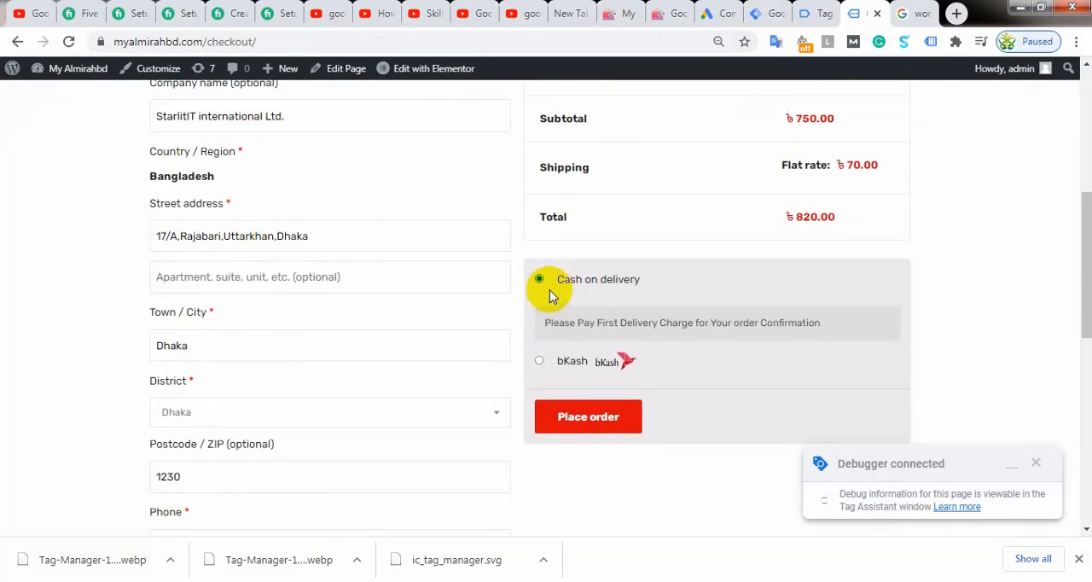
click(592, 425)
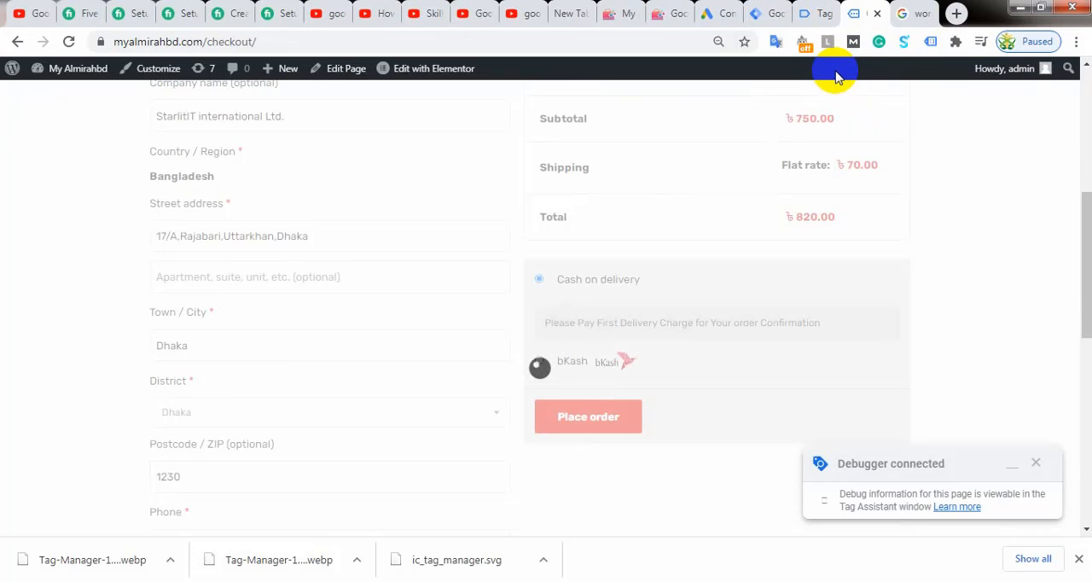
Step: Inspect the order-received page's tags under GTM-53QB299 in Tag Assistant, and examine the hits sent by AW-785672320
click(810, 16)
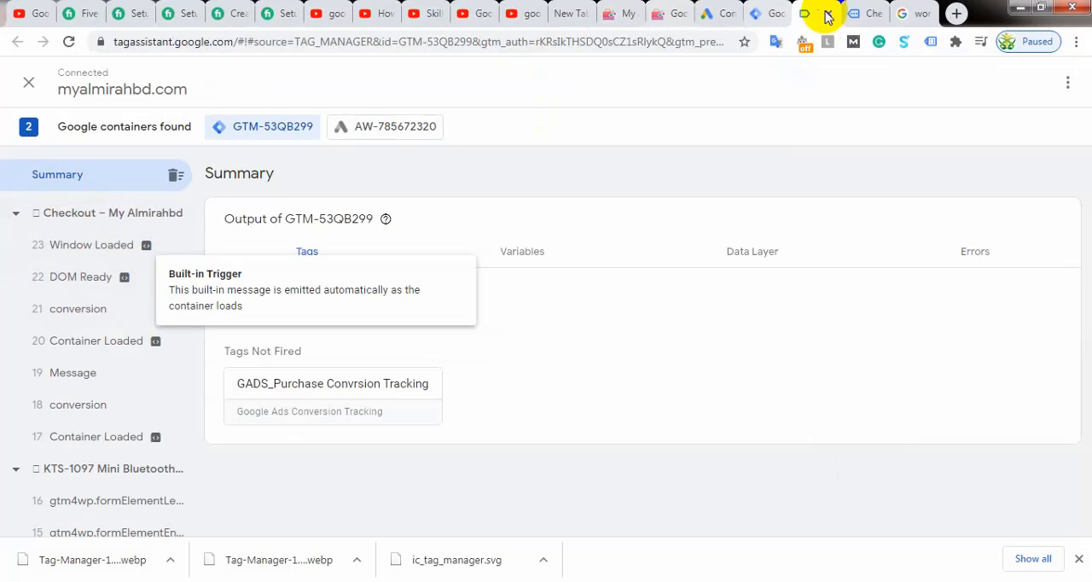
click(857, 12)
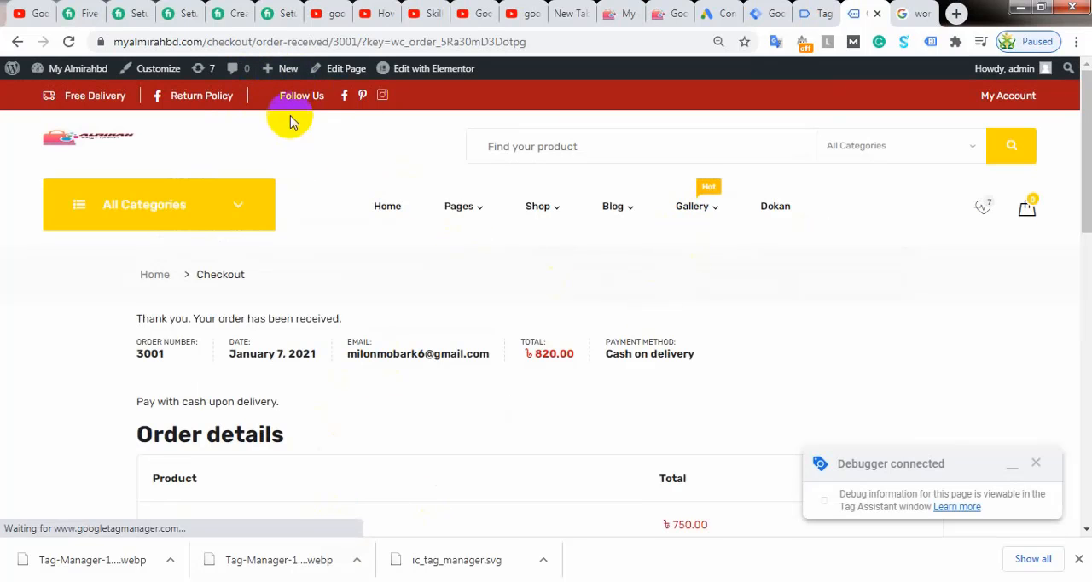
click(815, 12)
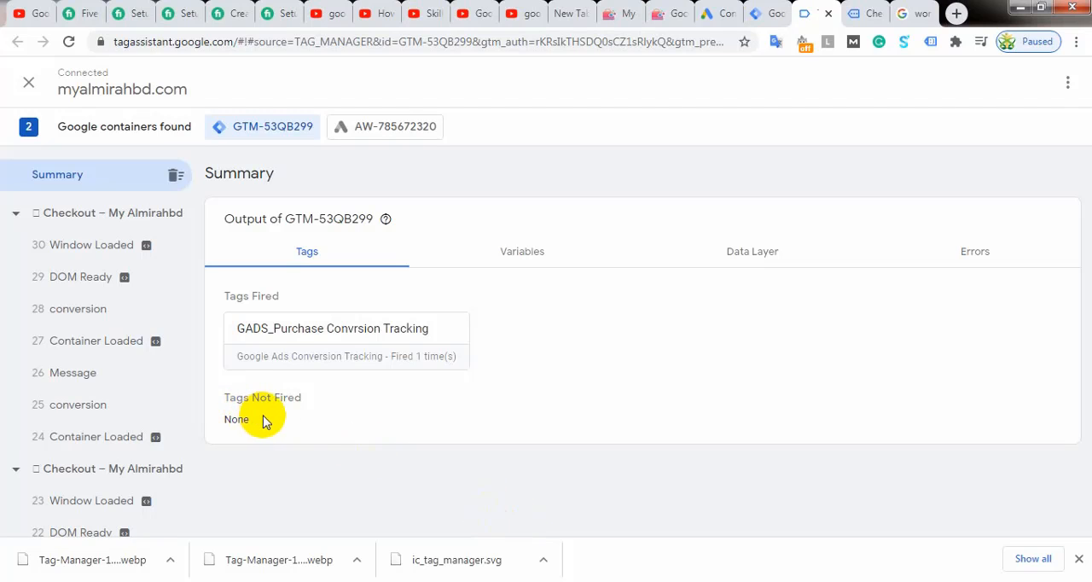
click(112, 215)
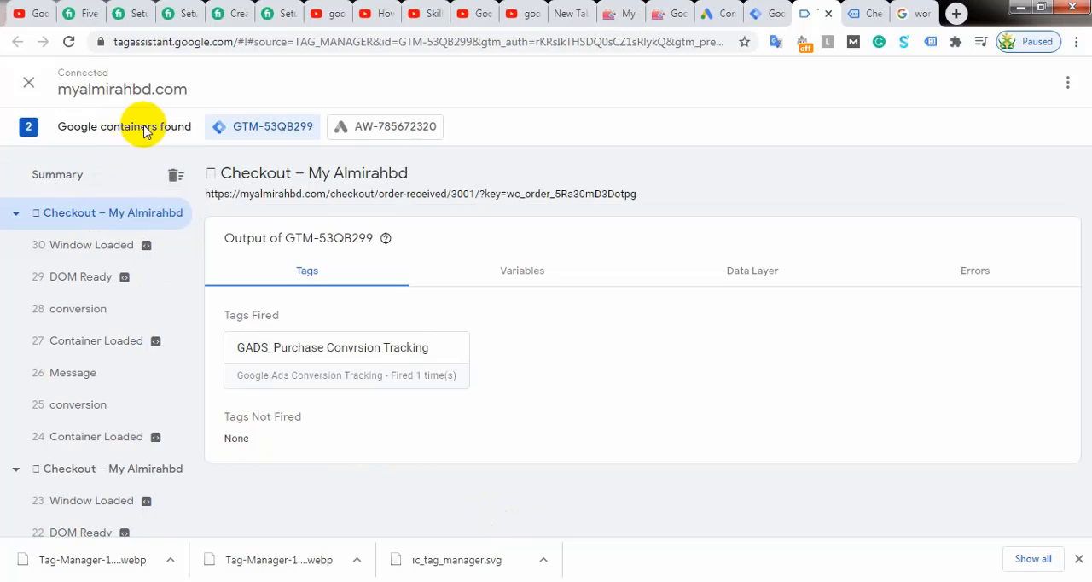
click(410, 133)
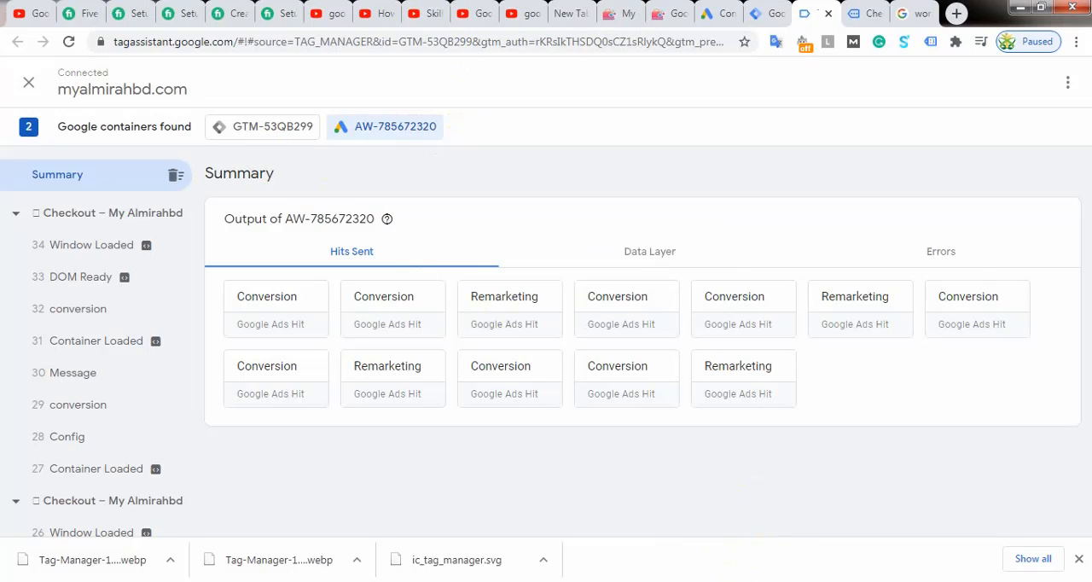
Step: Look over the order-received page for the WS 887 Mini budget speaker and compare it with its tags in Tag Assistant
click(860, 13)
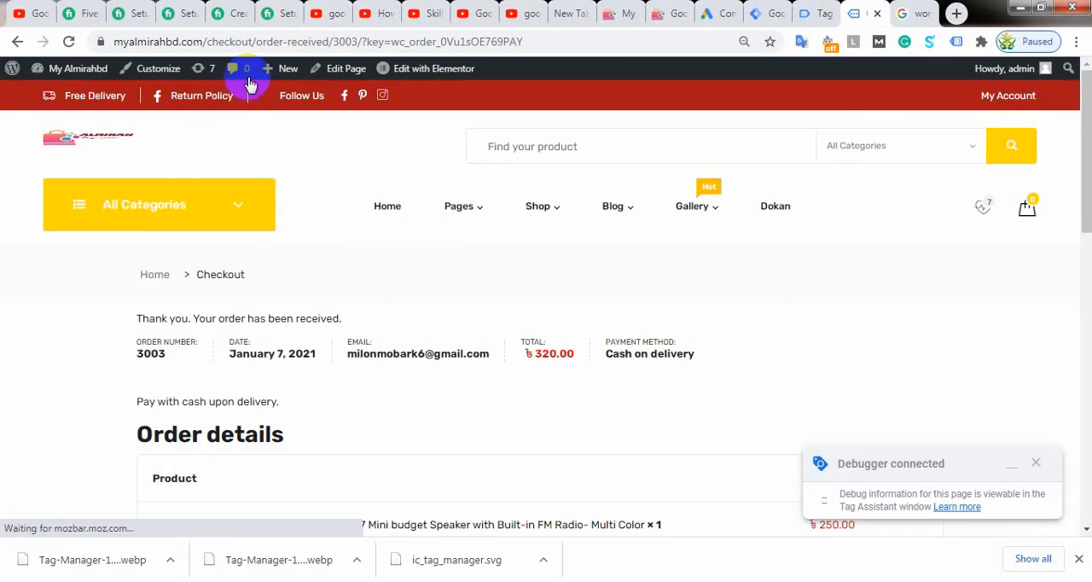
scroll(541, 350, down, 1)
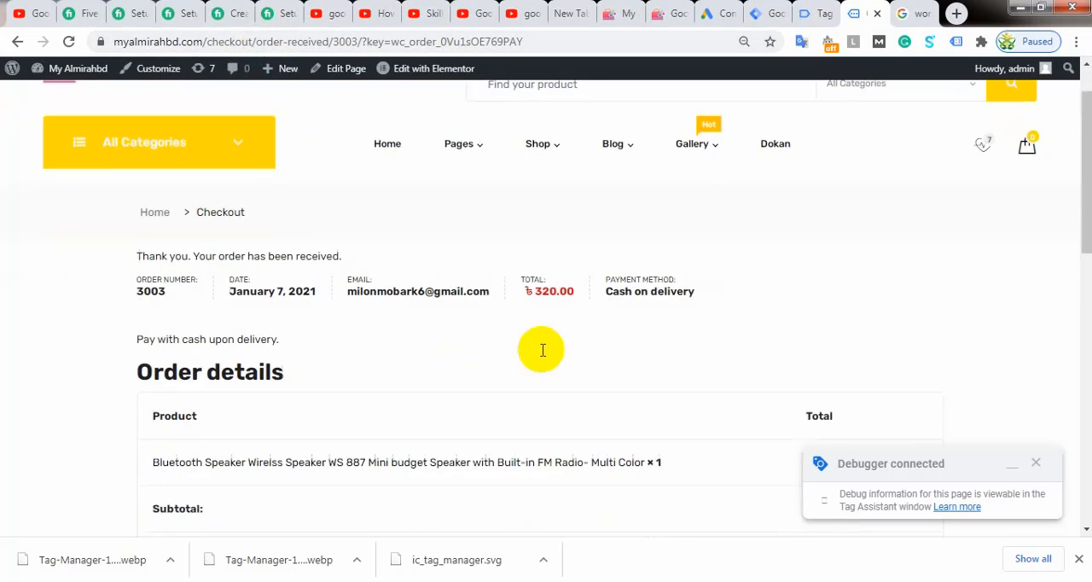
scroll(542, 349, up, 1)
click(808, 13)
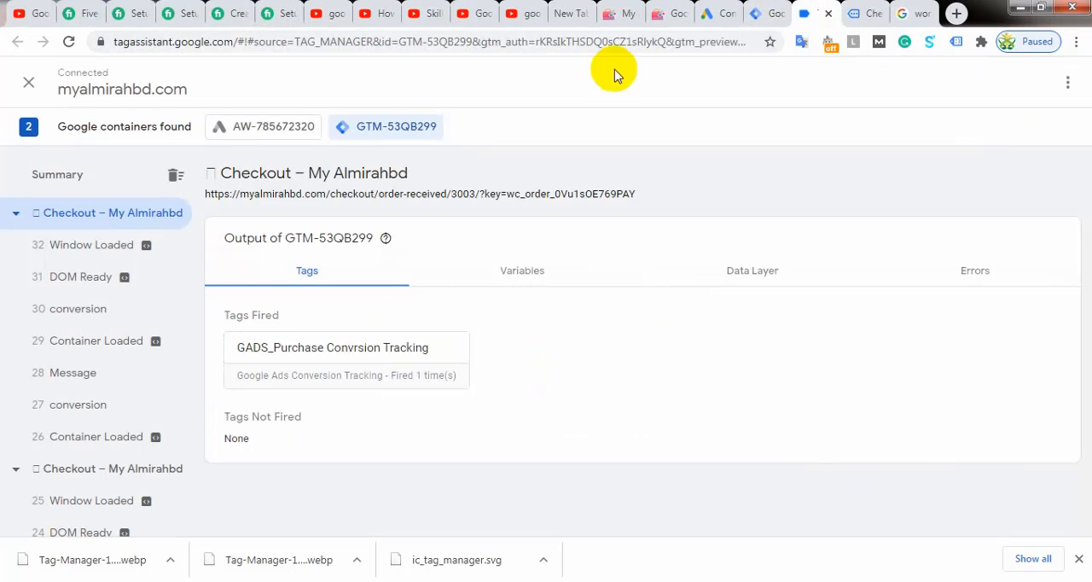